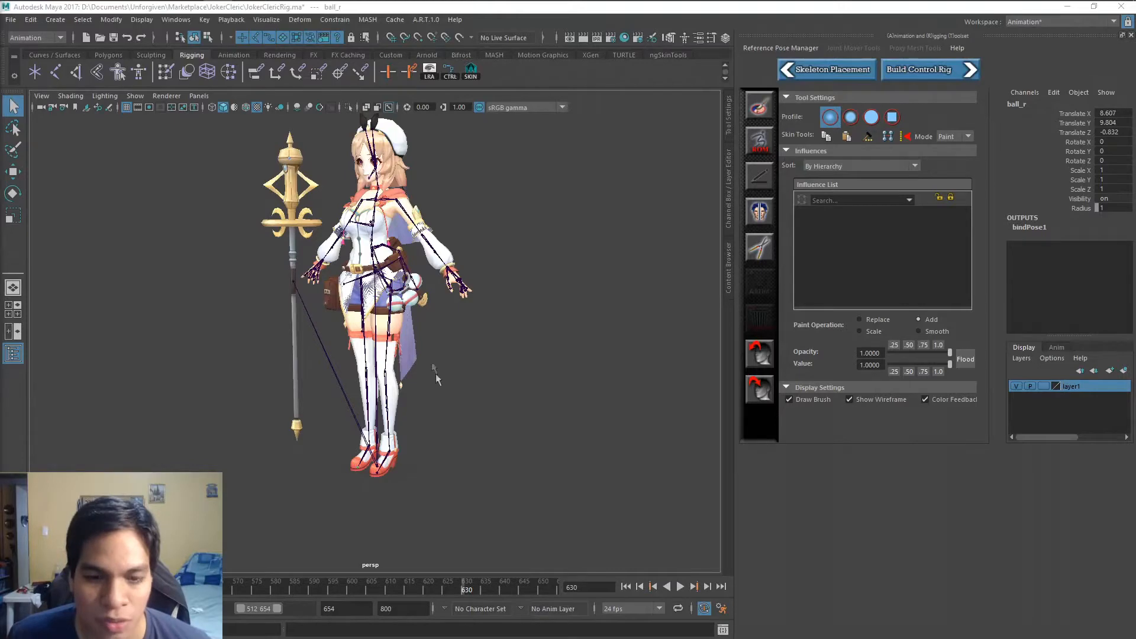
Inspect the left and right ball joints in the character's feet by selecting each in turn
scroll(421, 438, up, 3)
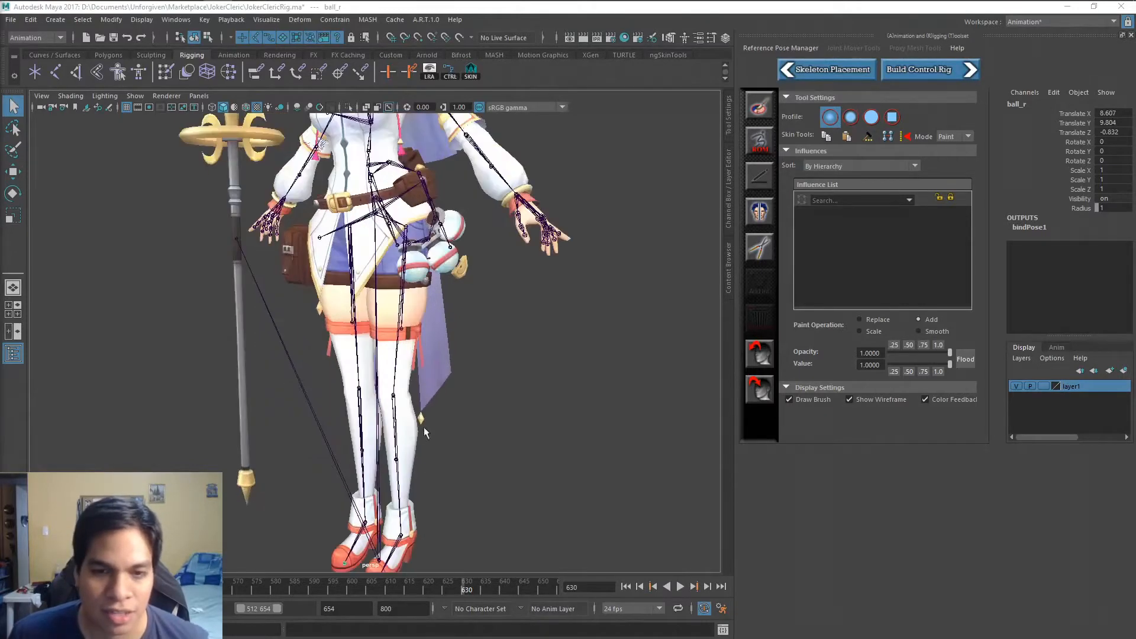
scroll(424, 434, up, 5)
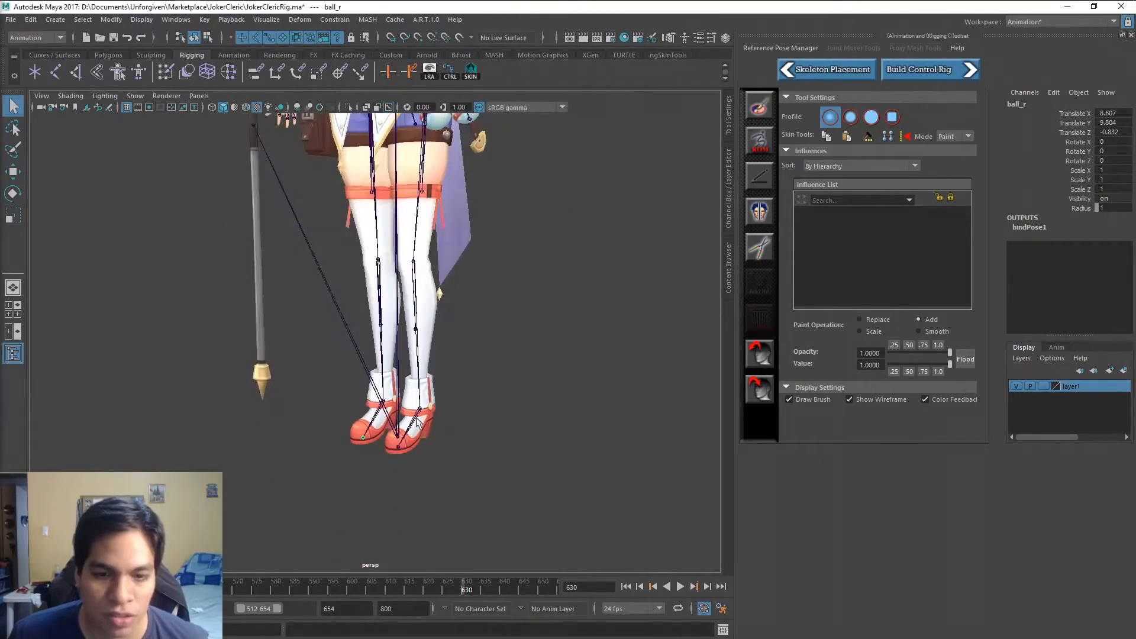
click(409, 496)
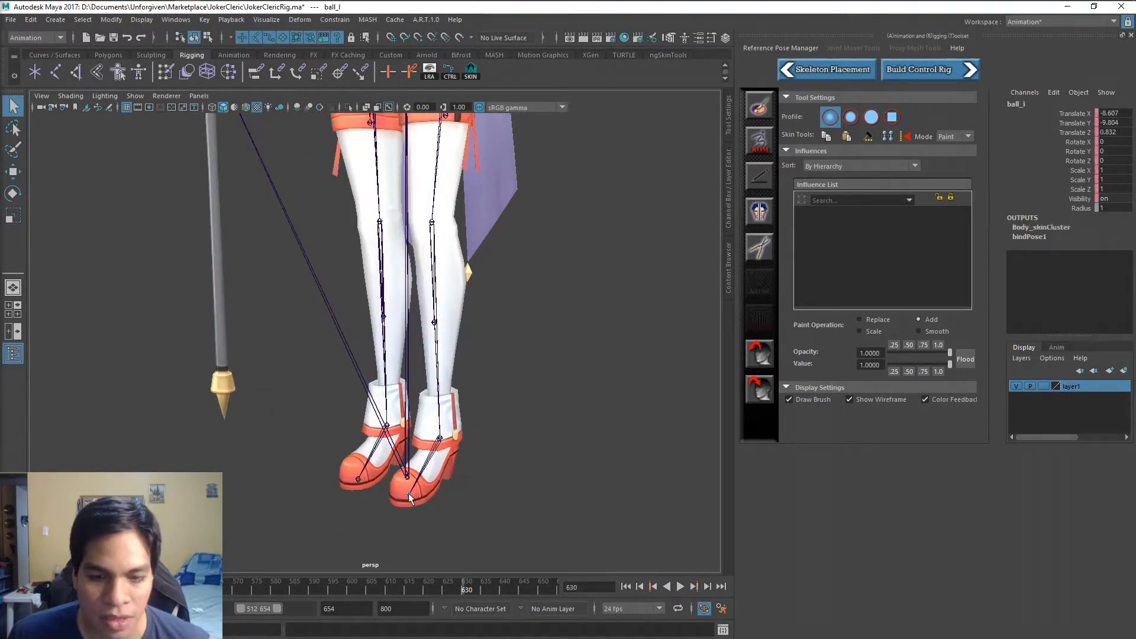
click(357, 479)
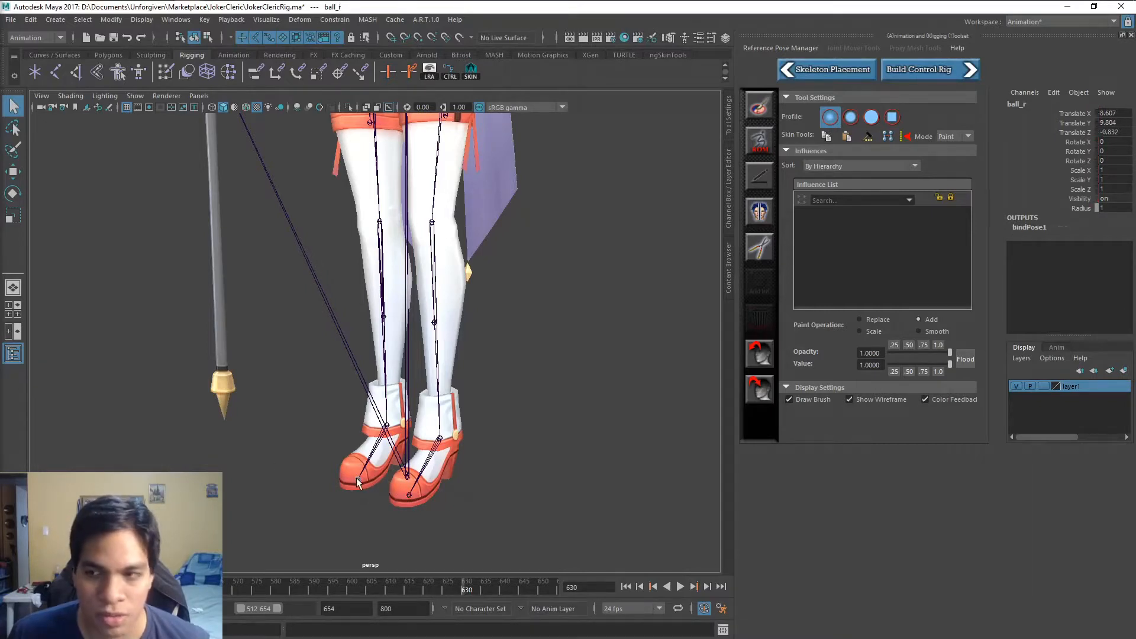
click(409, 495)
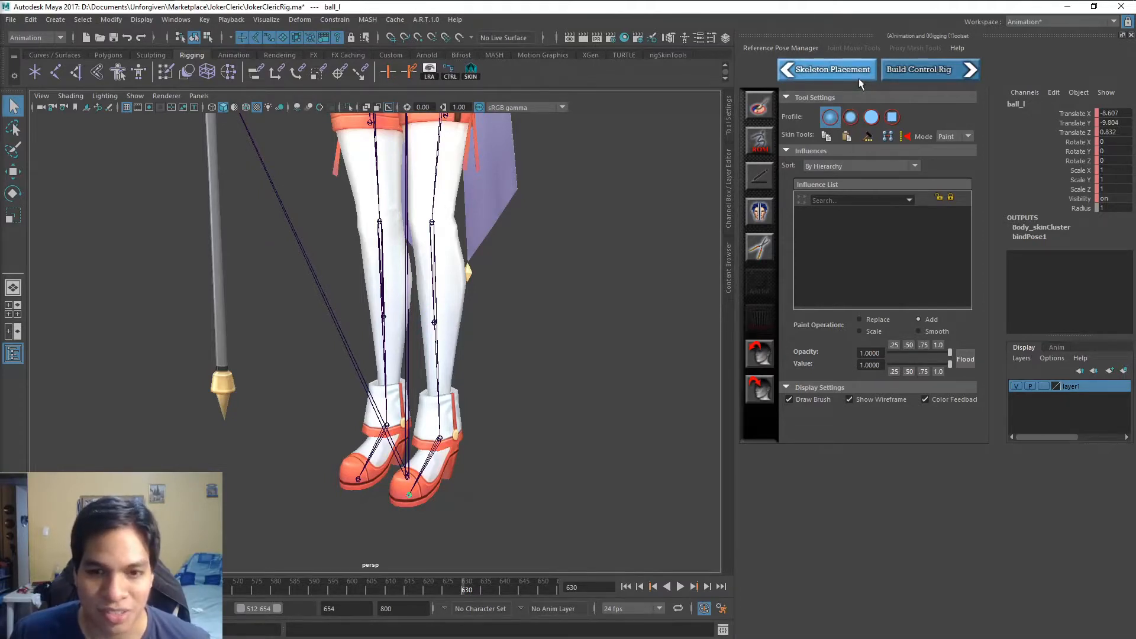
Return the rig to Skeleton Placement and from there to the Skeleton Creation settings
scroll(574, 161, down, 4)
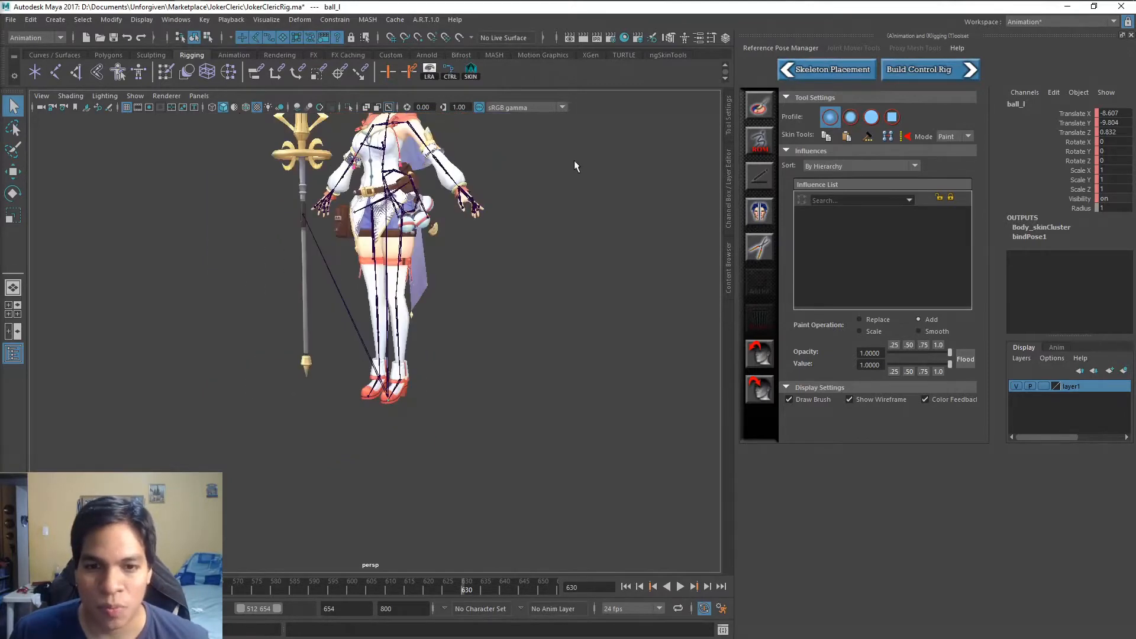
scroll(574, 161, up, 3)
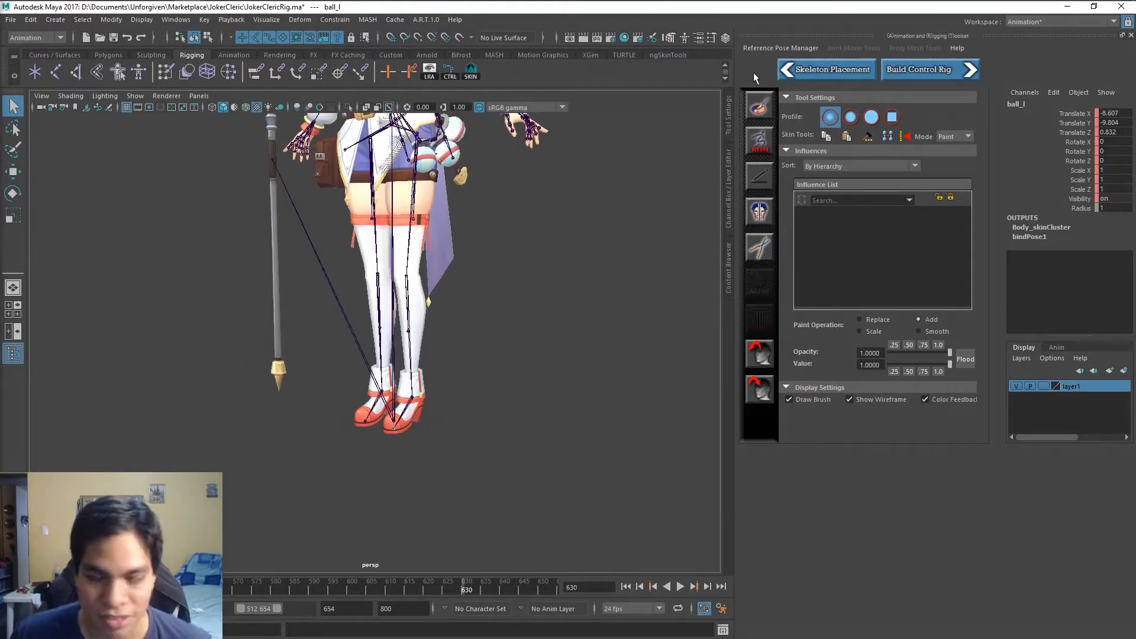
click(832, 70)
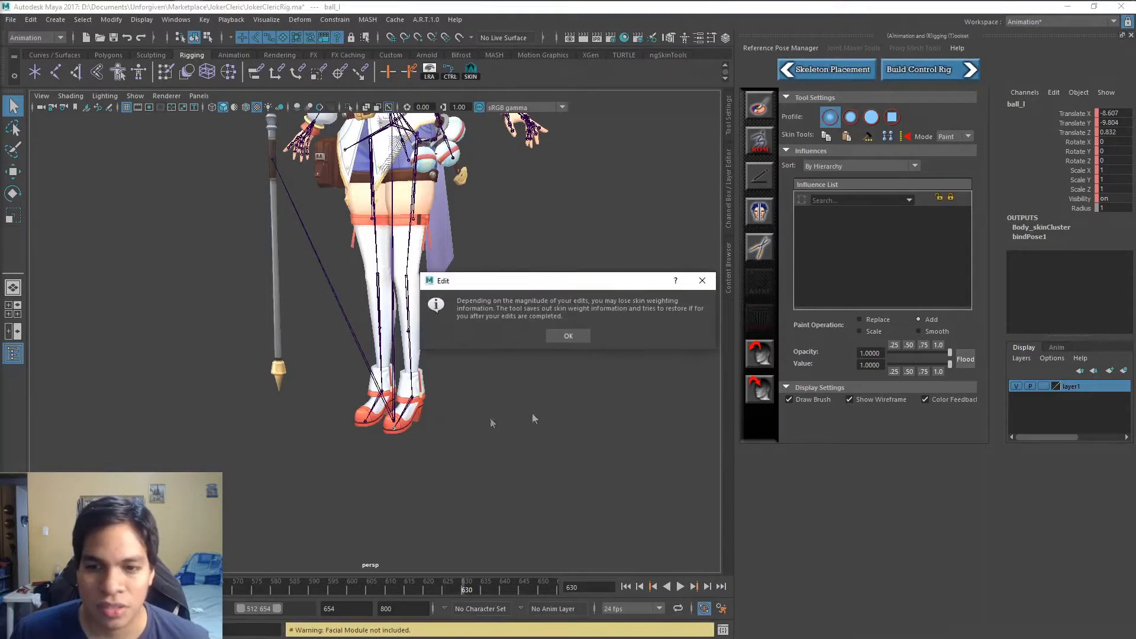
click(578, 336)
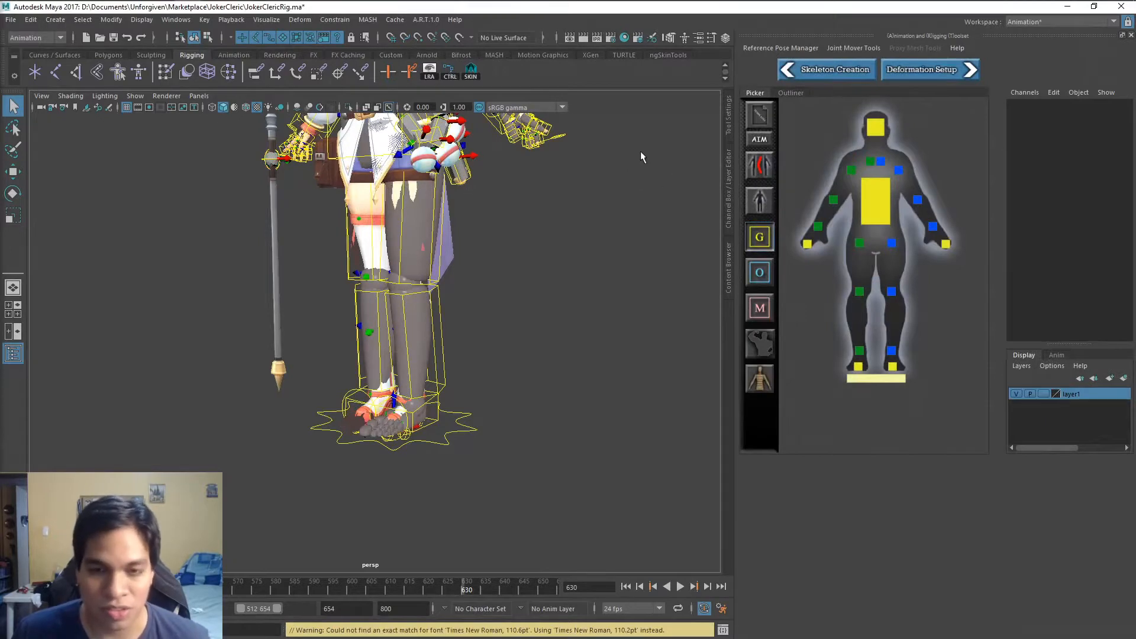
click(833, 71)
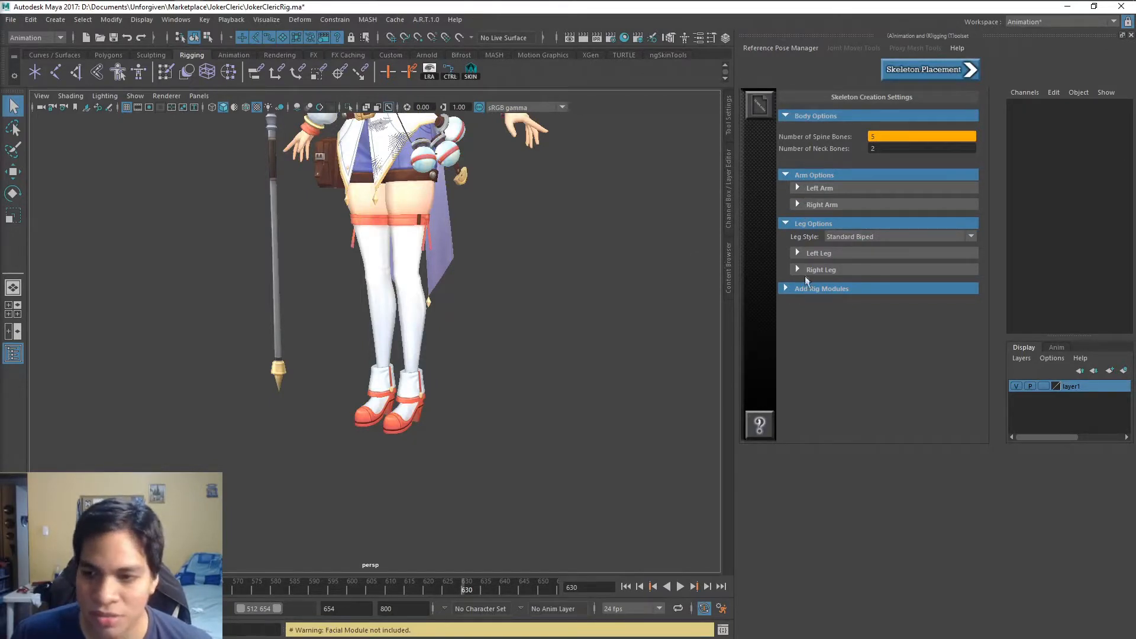
Expand the left and right leg options and enable Same as Left Leg for the right leg
click(798, 254)
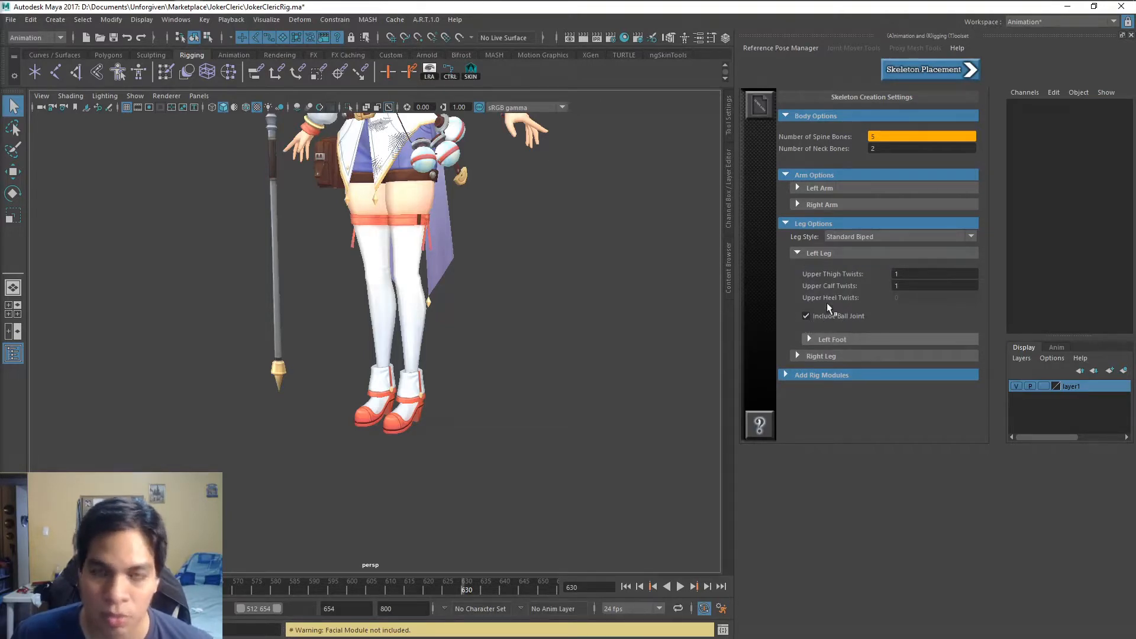
click(800, 354)
scroll(796, 347, down, 3)
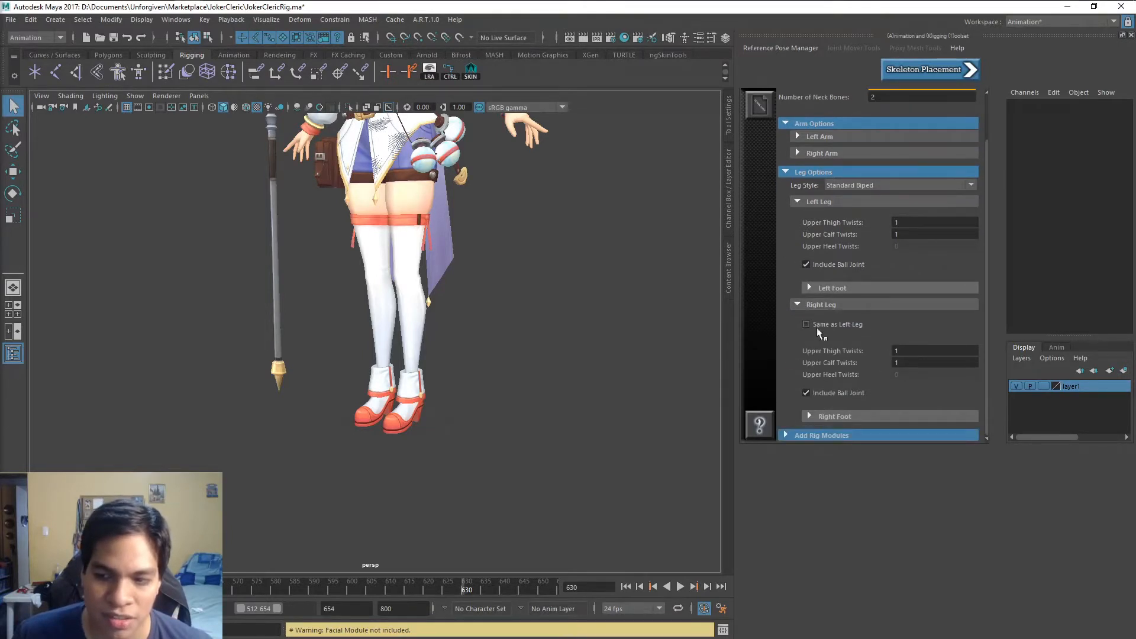
click(847, 323)
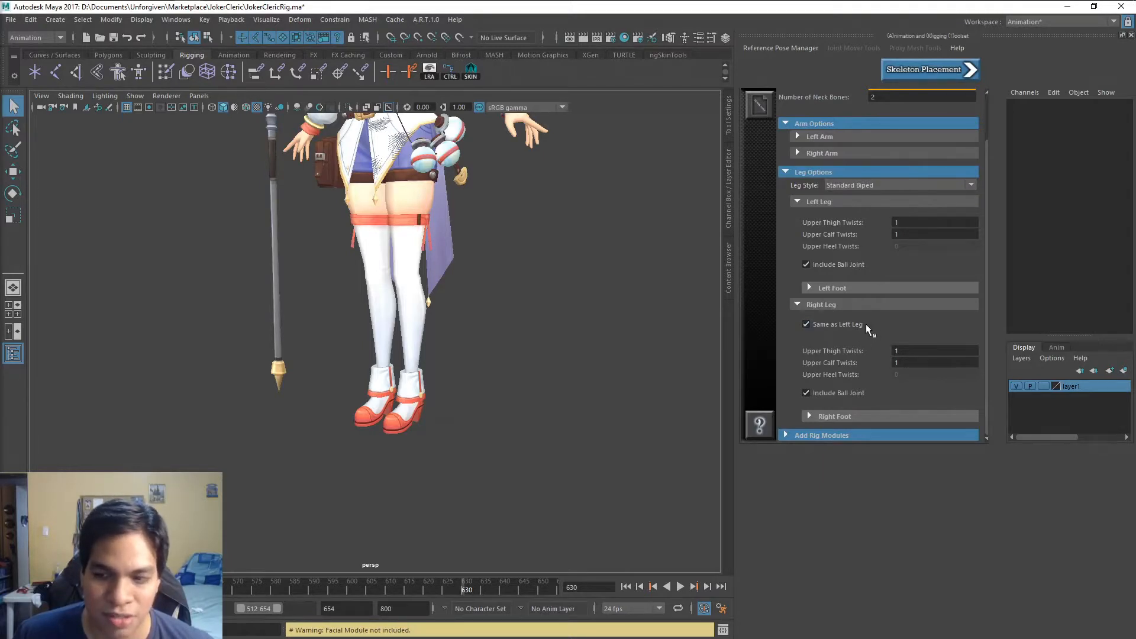
Set the left leg's Upper Thigh Twists to 2 with the right leg following it
click(911, 224)
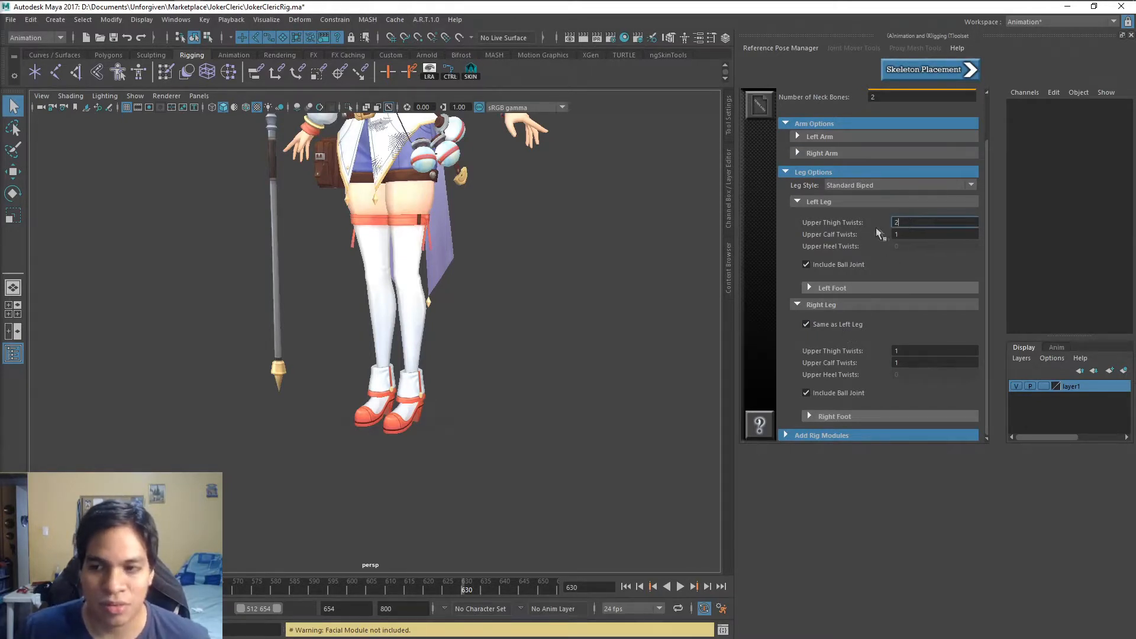
key(Tab)
double_click(826, 322)
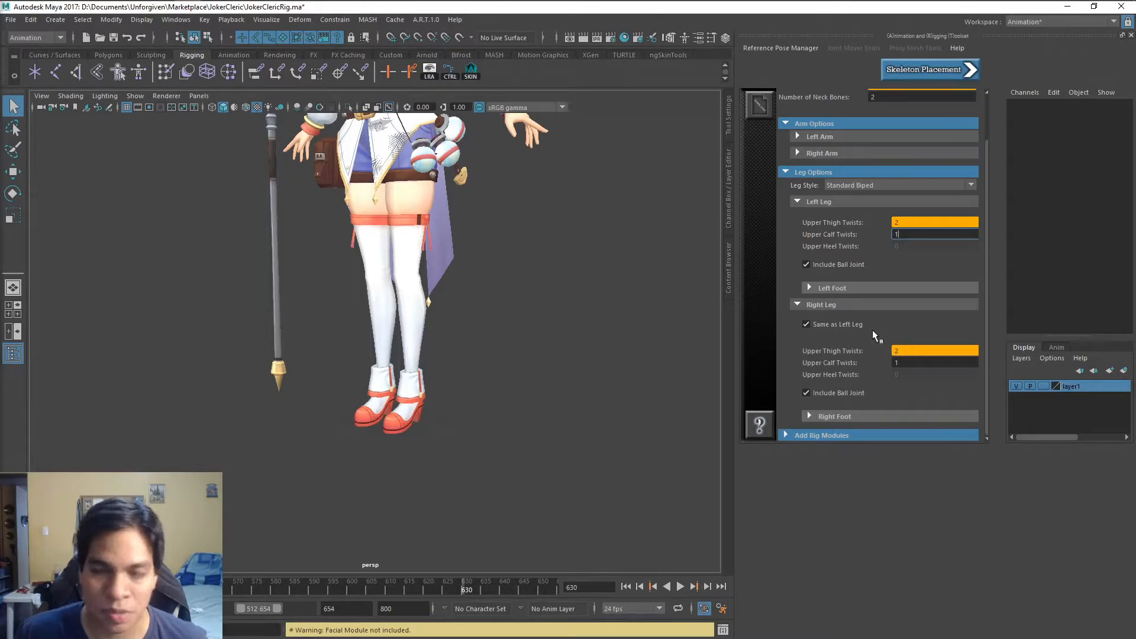
Set Upper Thigh Twists to 1 for both the left and the right leg
click(919, 222)
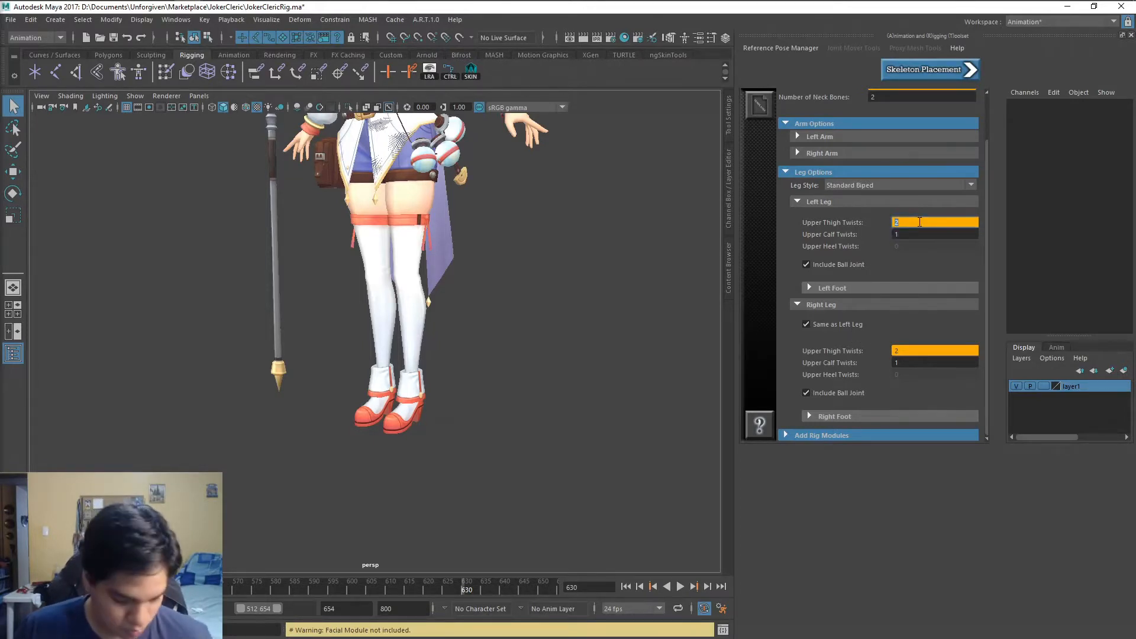
click(817, 396)
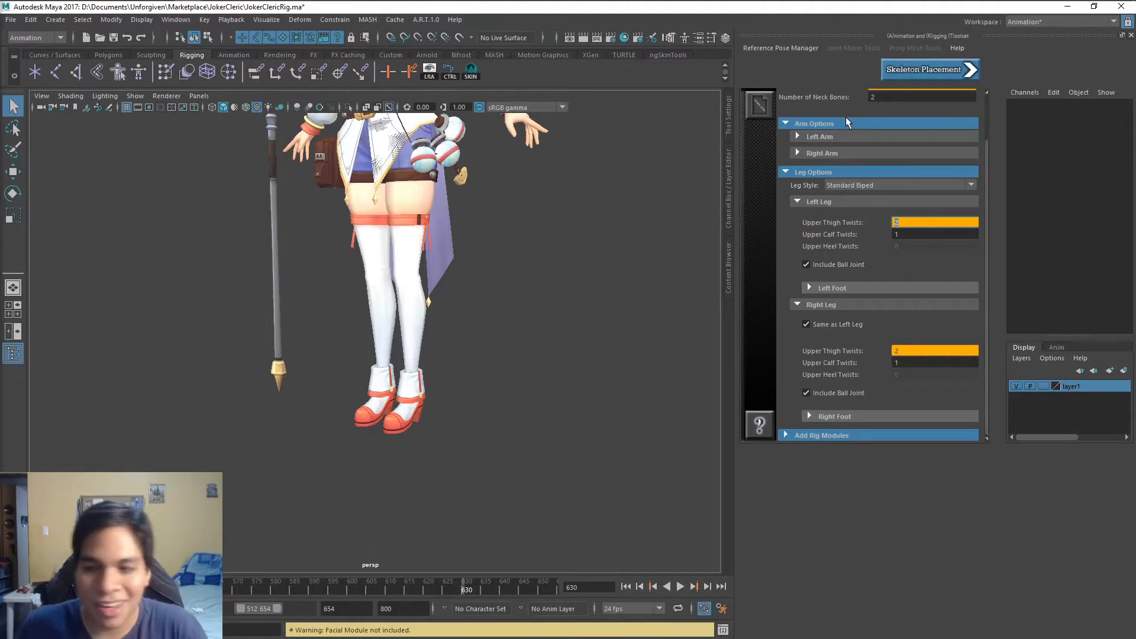
text(1)
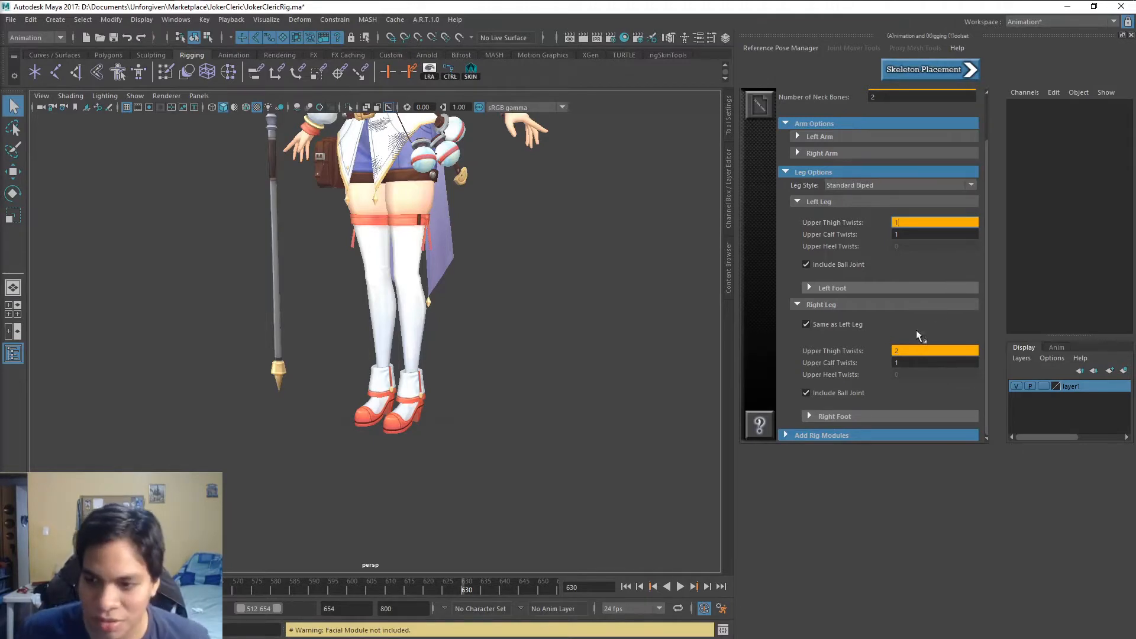
double_click(908, 350)
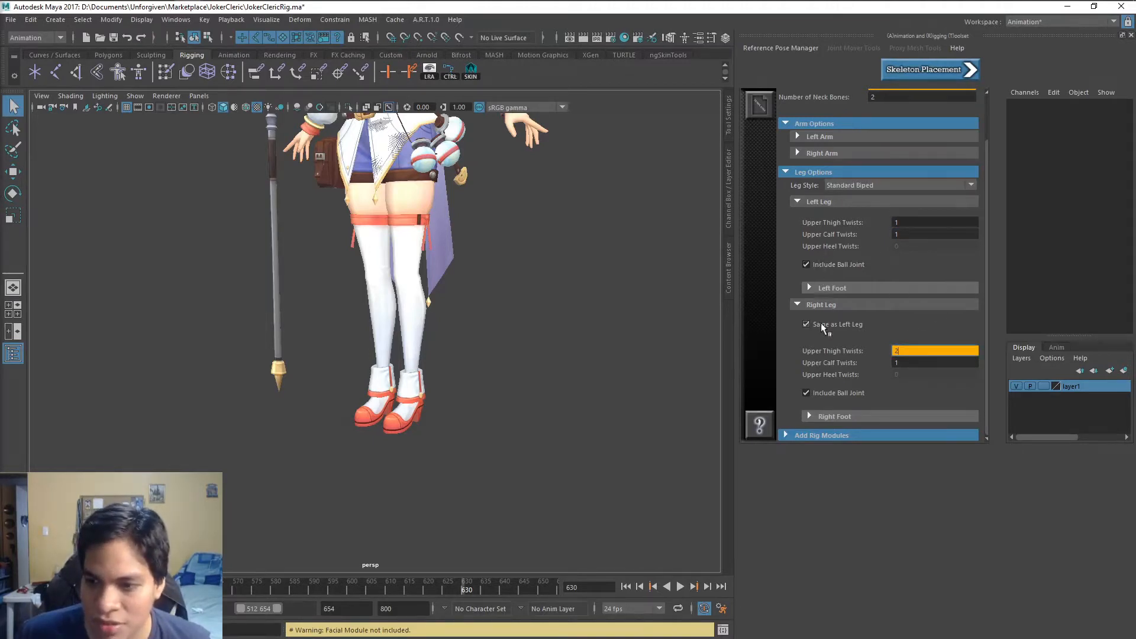
text(1)
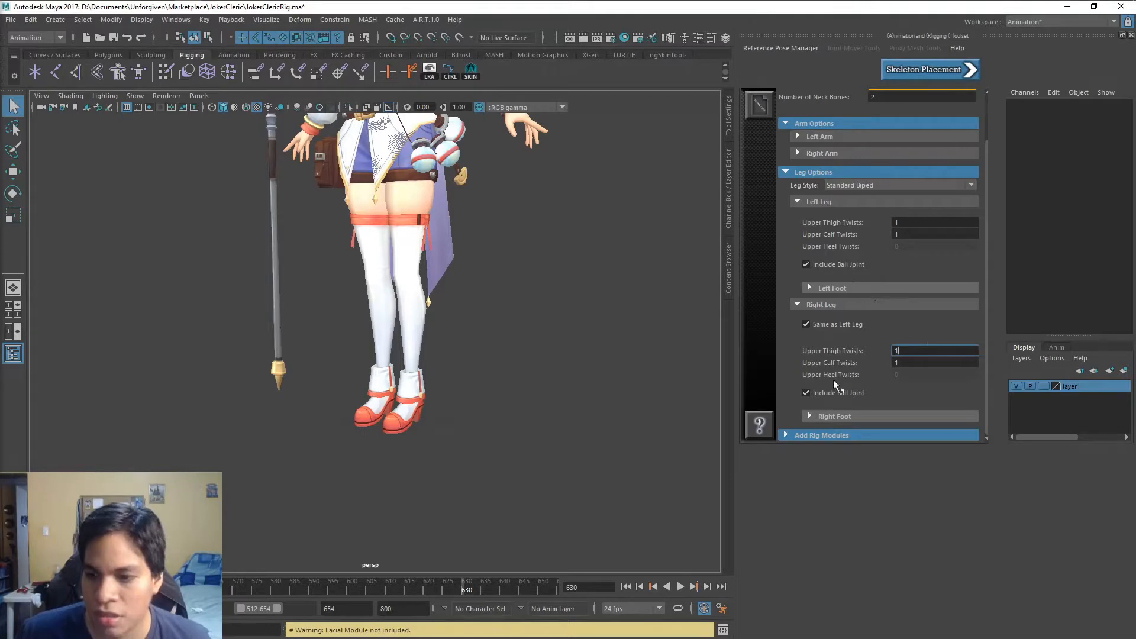
Build the skeleton with the chosen parameters and proceed to Skeleton Placement
scroll(834, 376, up, 2)
click(961, 72)
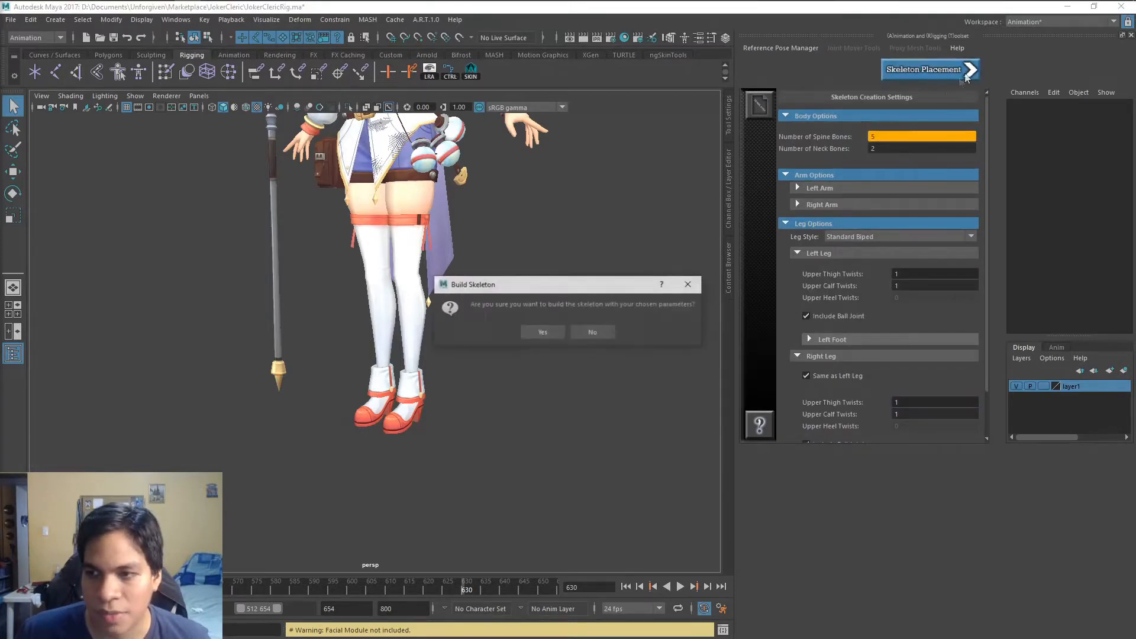
click(543, 332)
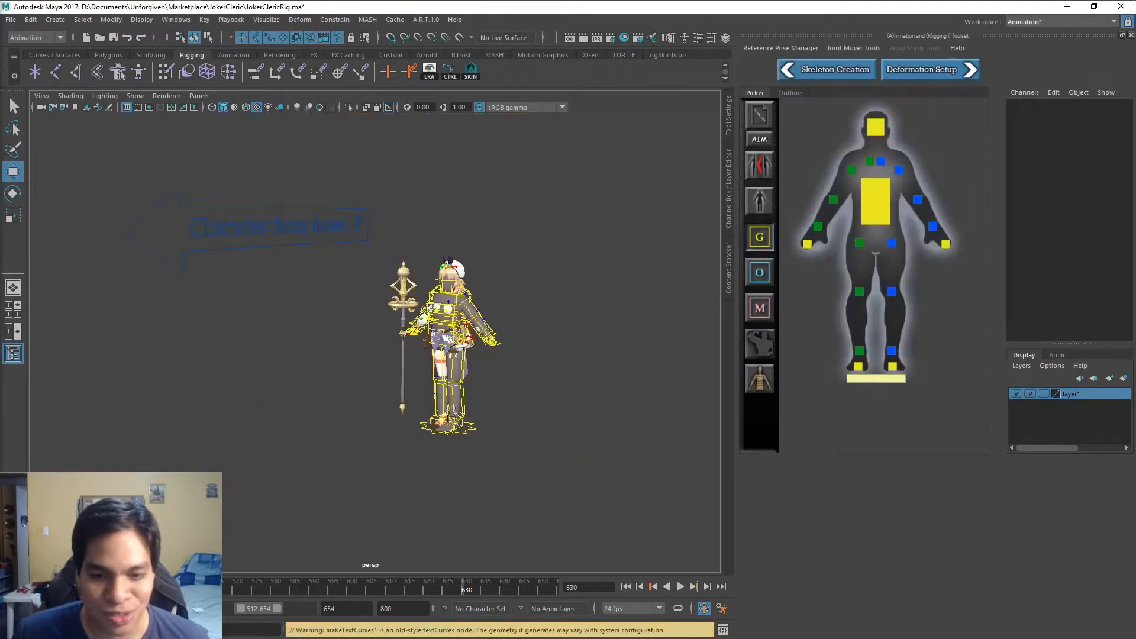
Select the left foot's ball joint mover and frame it to view the soles from below
alt+drag(562, 471, 541, 437)
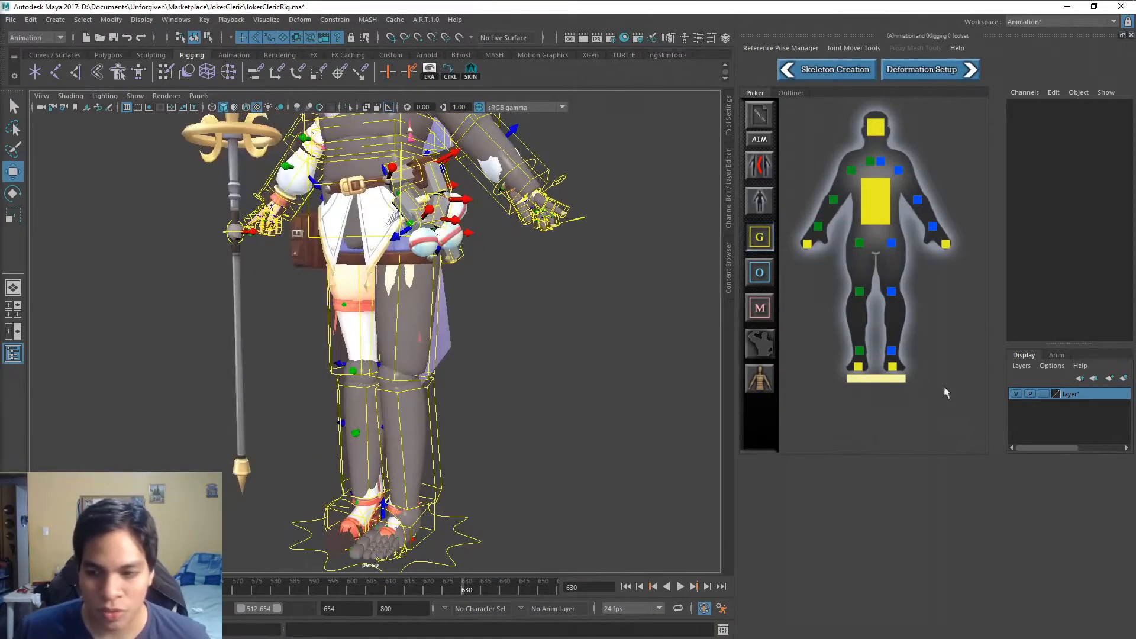
click(892, 368)
click(874, 247)
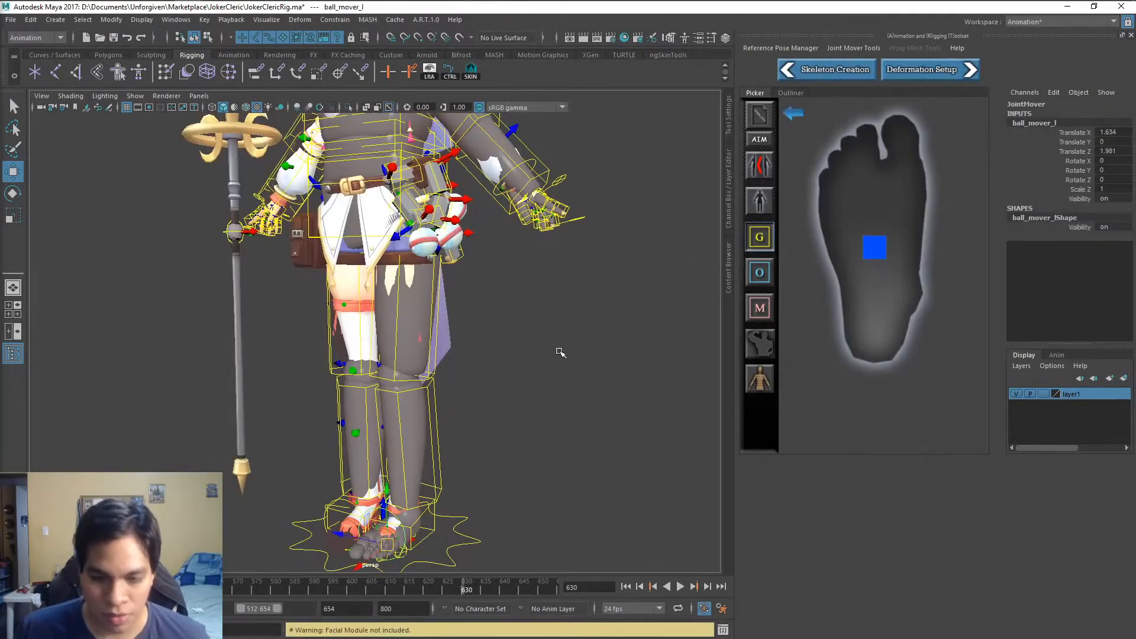
key(f)
scroll(515, 391, down, 5)
alt+drag(515, 393, 387, 376)
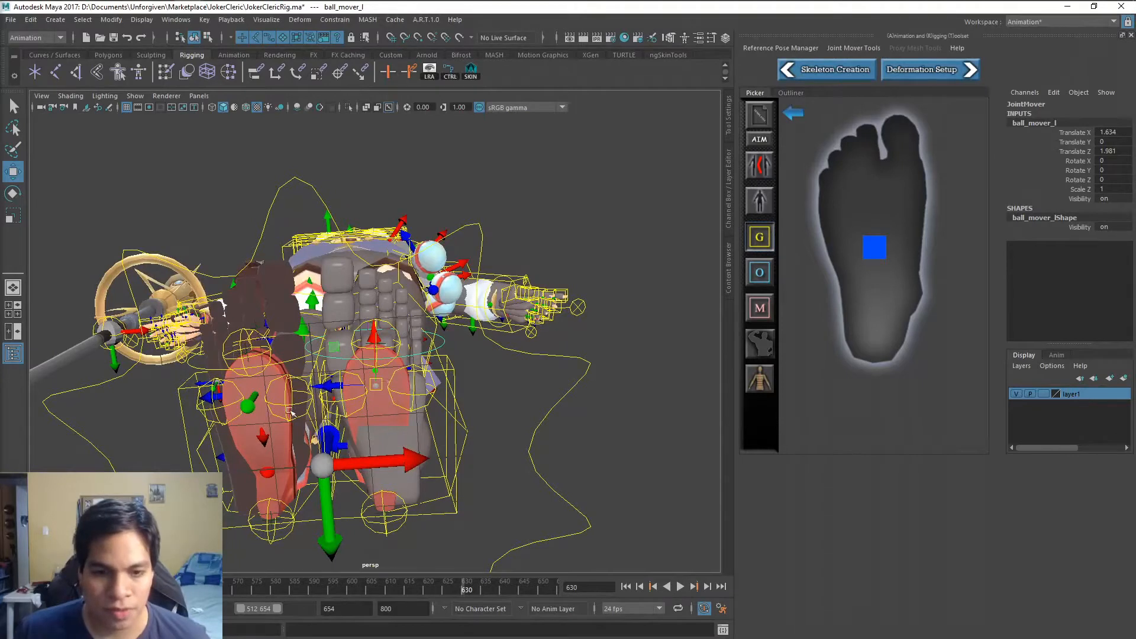
Check the right foot's ball joint mover by selecting it, and return to the full-body picker
click(793, 113)
click(858, 367)
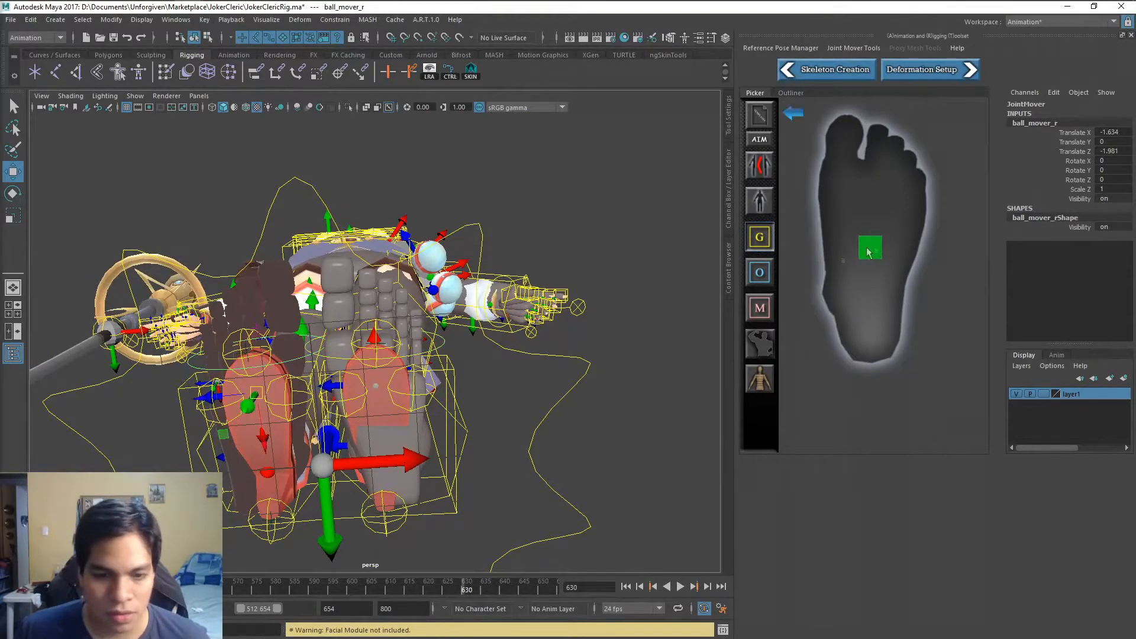
click(793, 112)
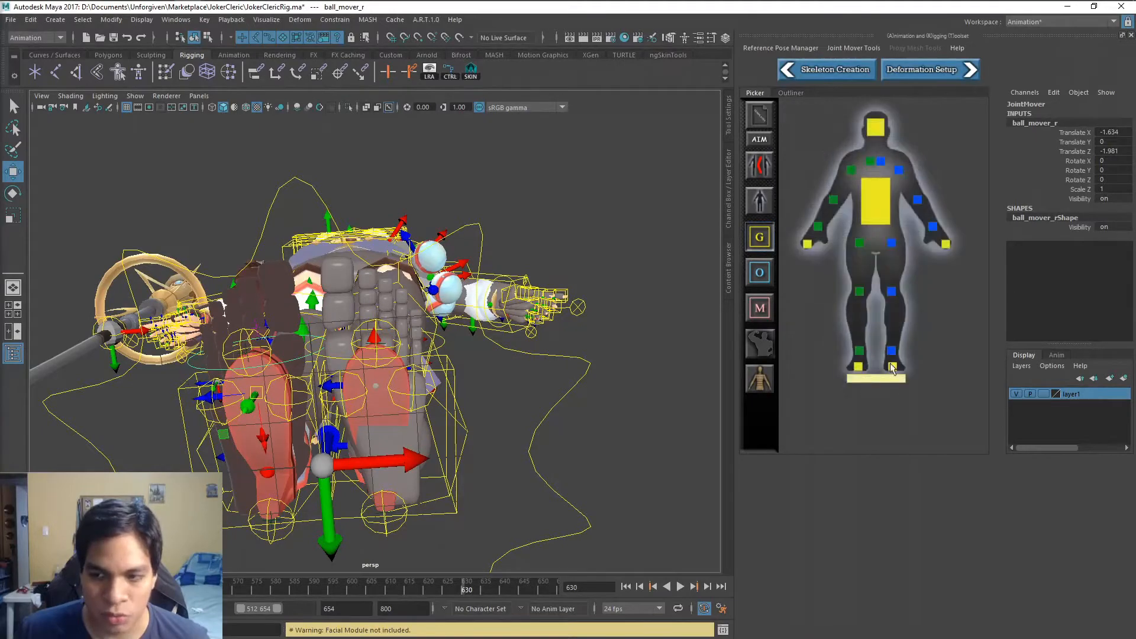
Reselect the left foot's ball joint mover and turn on symmetry mode
click(892, 368)
click(875, 247)
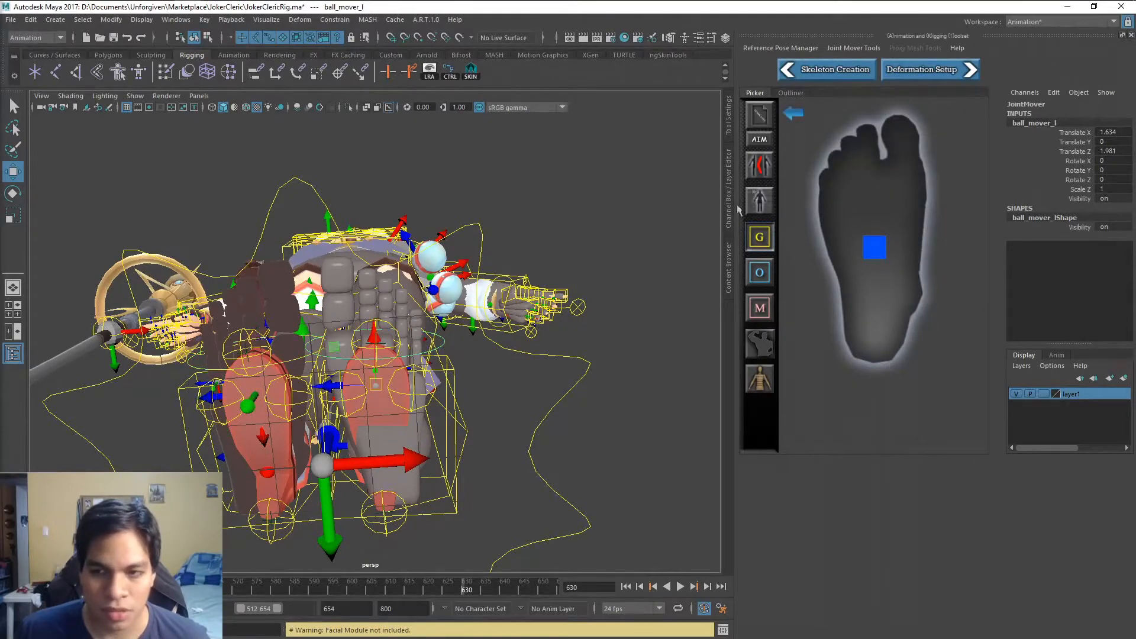
click(763, 169)
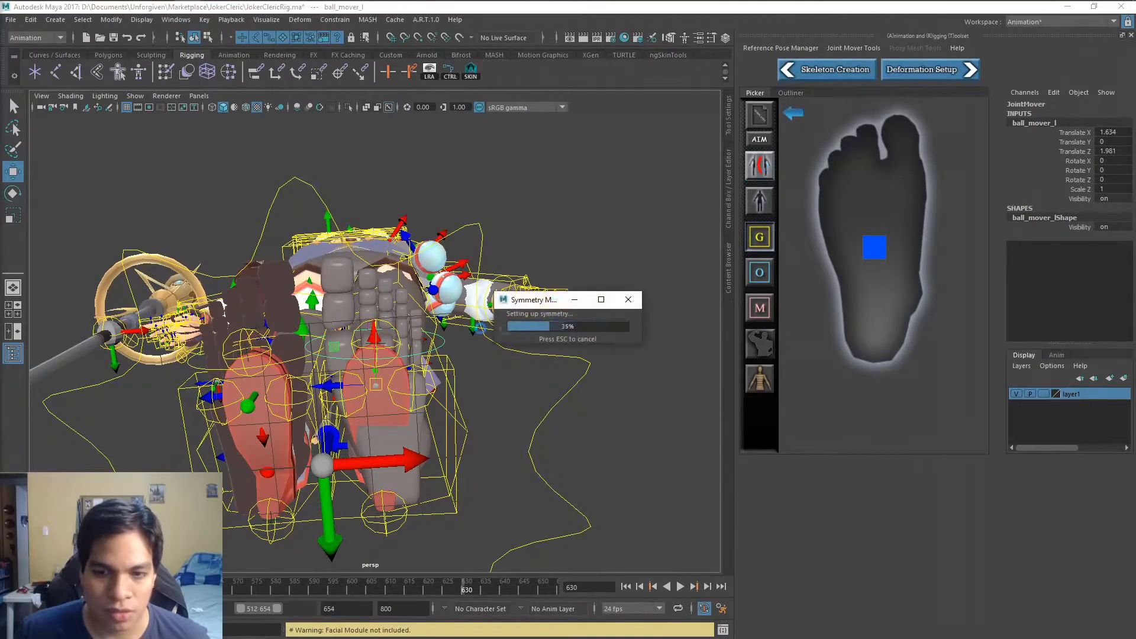
Try moving the left ball joint mover along one axis with symmetry on, and undo the move
mouse_move(381, 349)
mouse_down()
mouse_move(380, 331)
mouse_move(381, 355)
mouse_move(393, 355)
mouse_up()
key(ctrl+z)
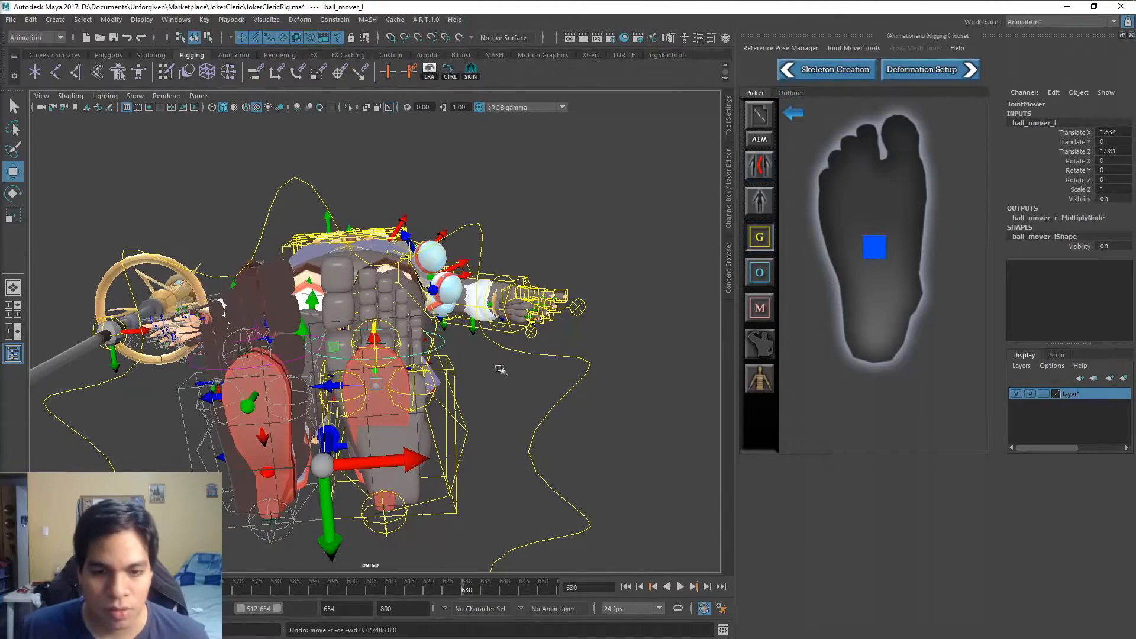
alt+drag(434, 363, 328, 491)
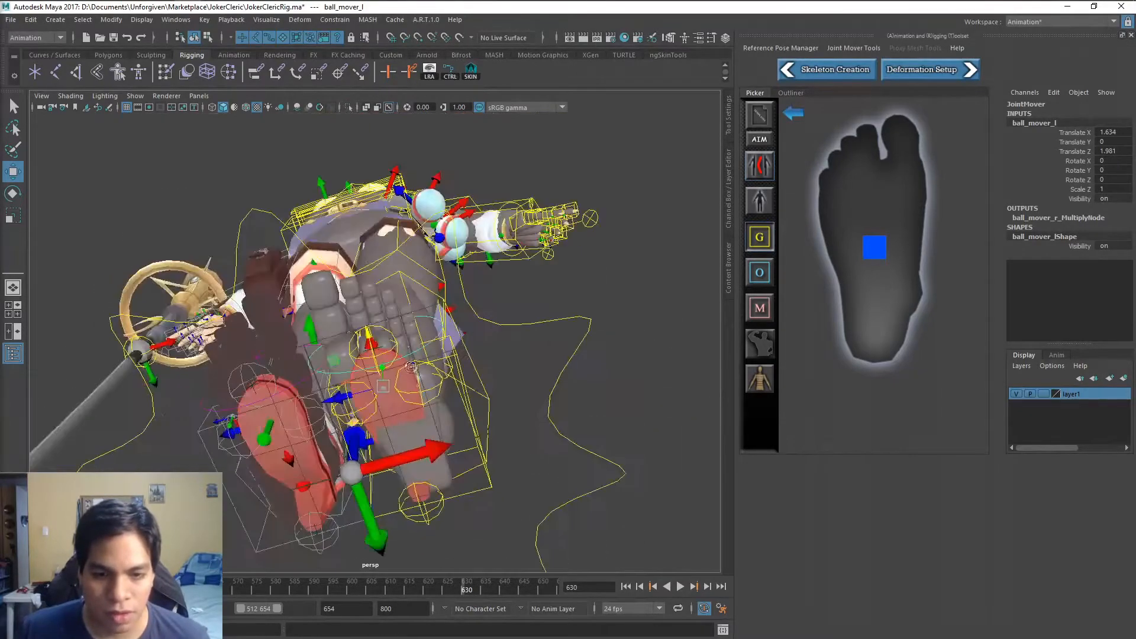
Set layer1 to template display and examine the left foot's ball joint mover up close
click(1042, 394)
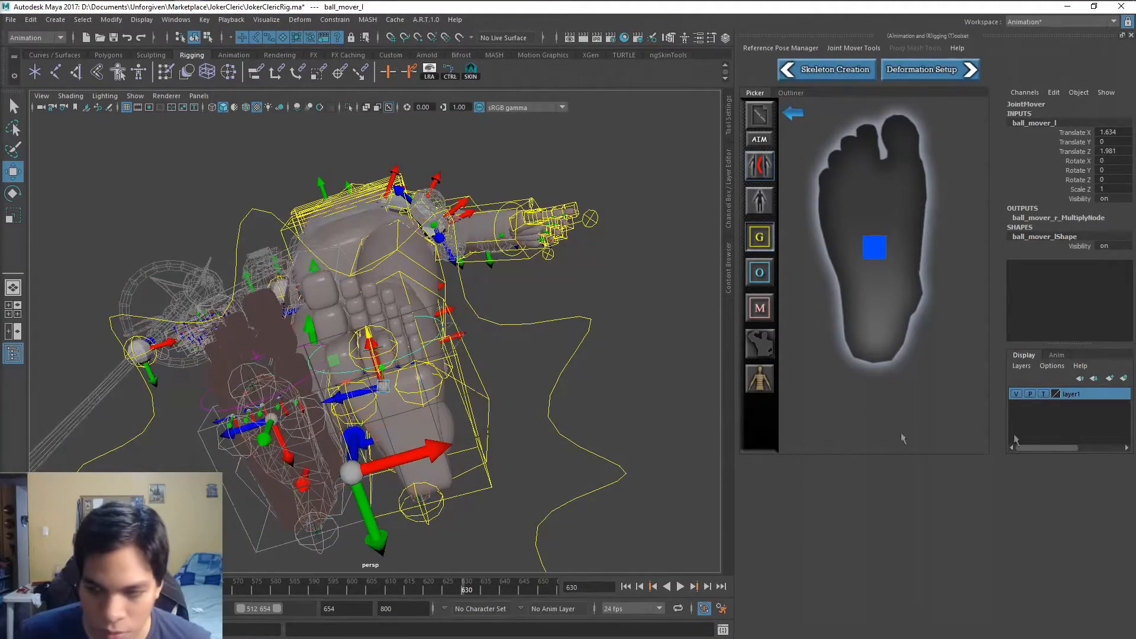
scroll(326, 408, up, 3)
alt+drag(415, 397, 426, 369)
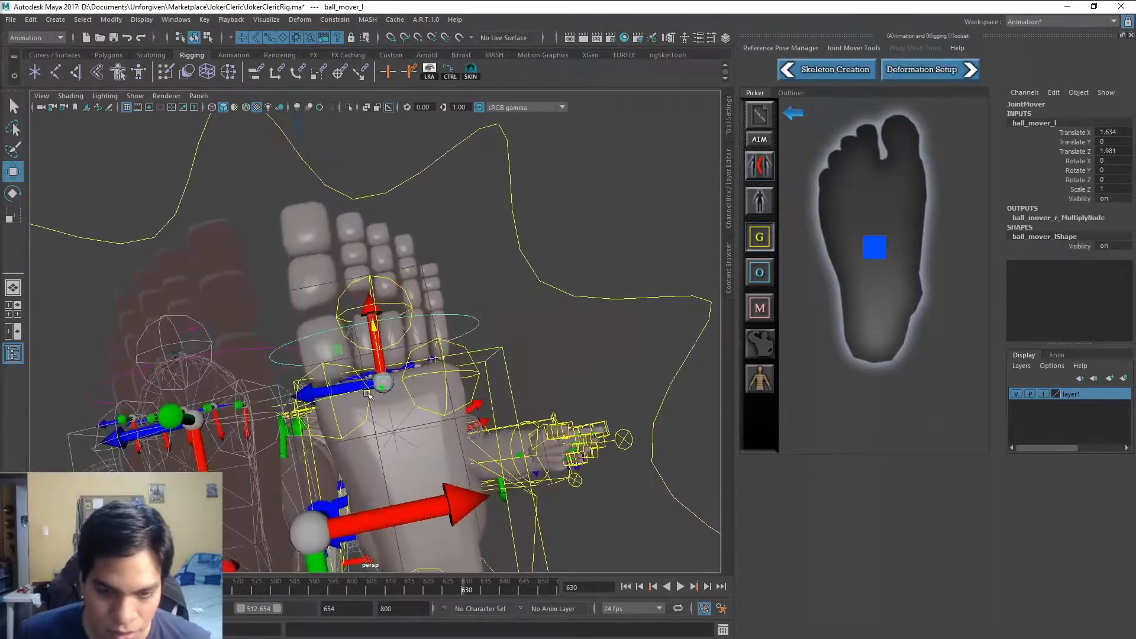
scroll(368, 395, up, 3)
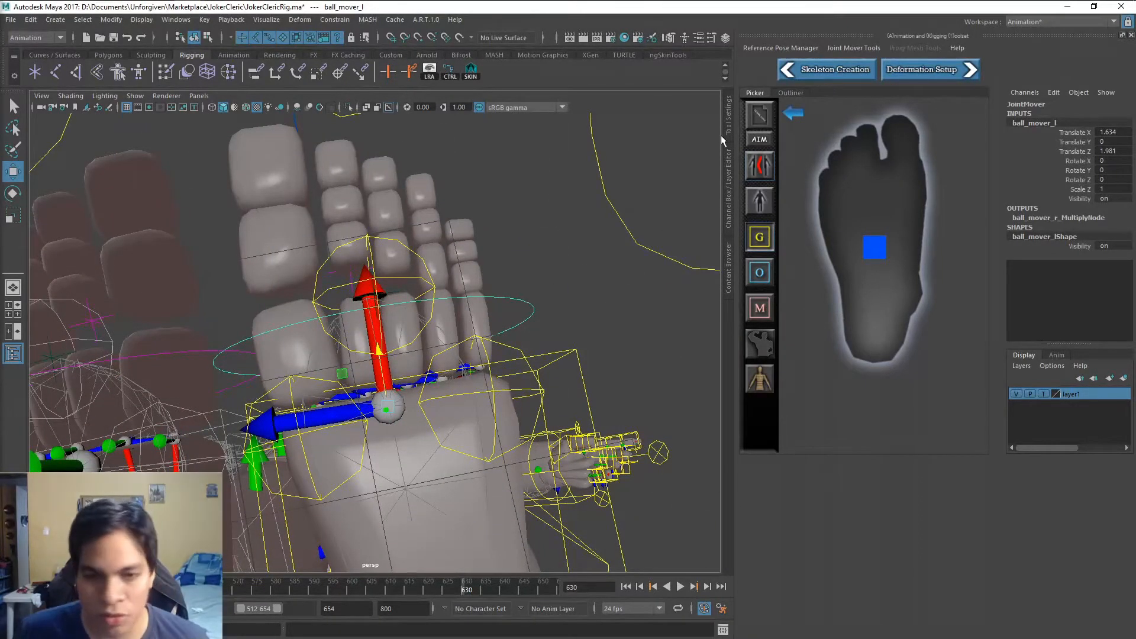
scroll(568, 250, down, 4)
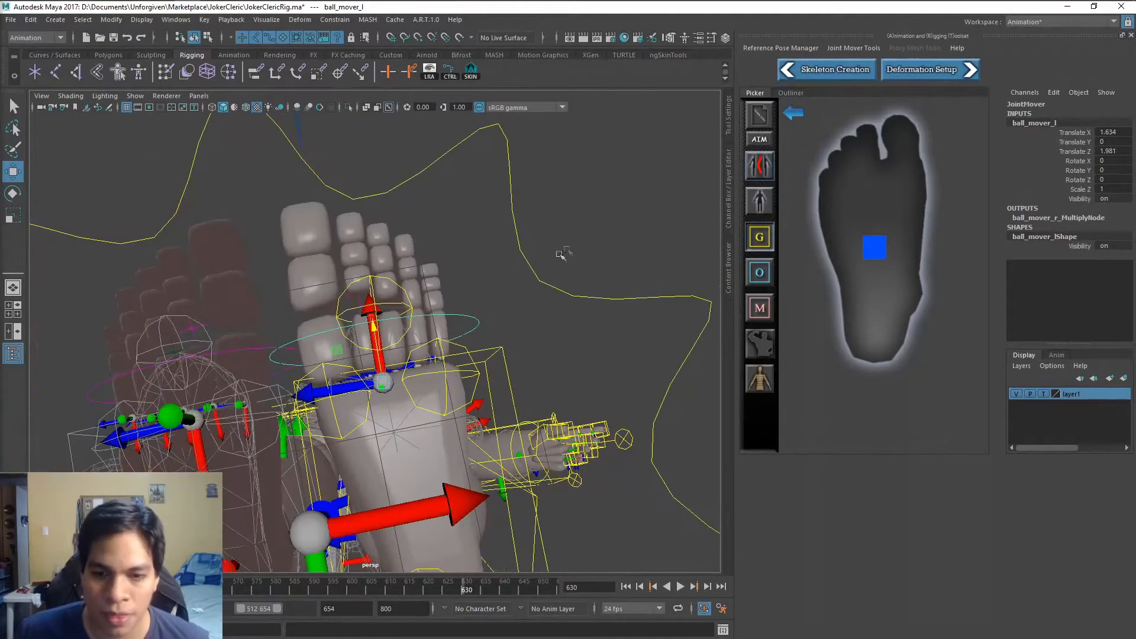
Start the deformation setup and create a rig pose without letting the tool put the character in a T pose
alt+drag(568, 251, 545, 311)
scroll(557, 288, down, 3)
alt+drag(565, 262, 535, 271)
scroll(565, 250, down, 6)
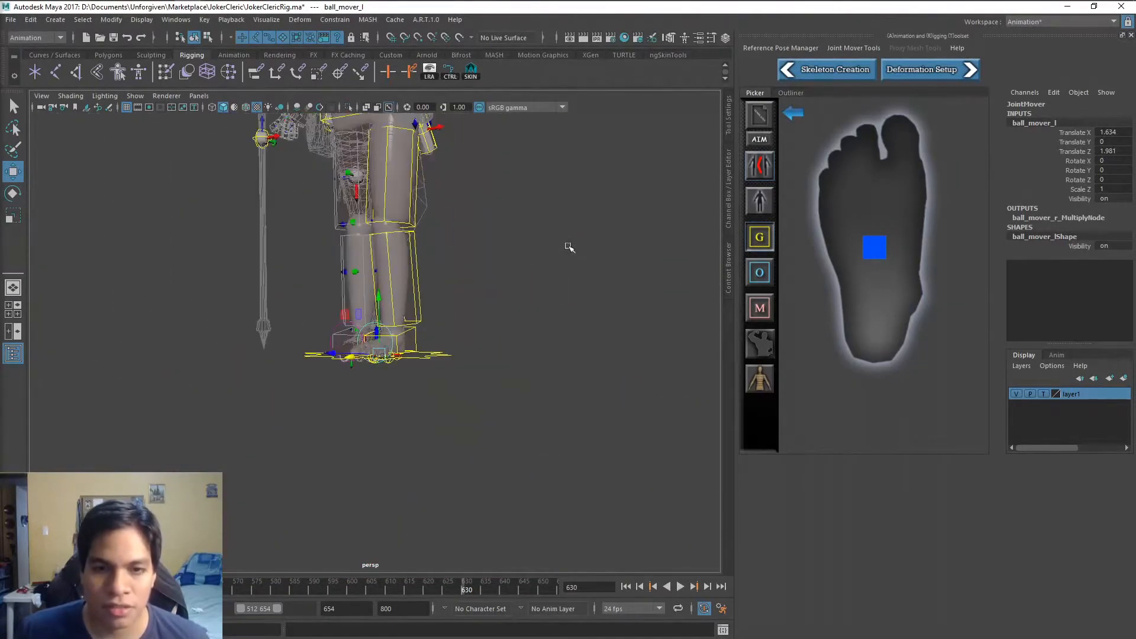
alt+middle_drag(564, 213, 523, 379)
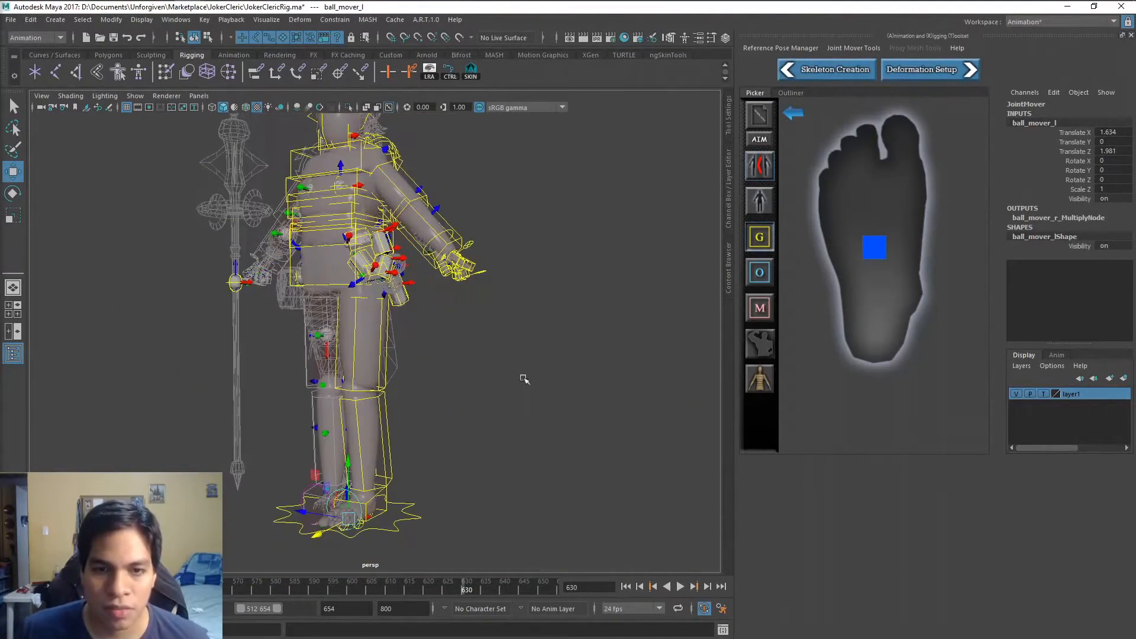
click(924, 70)
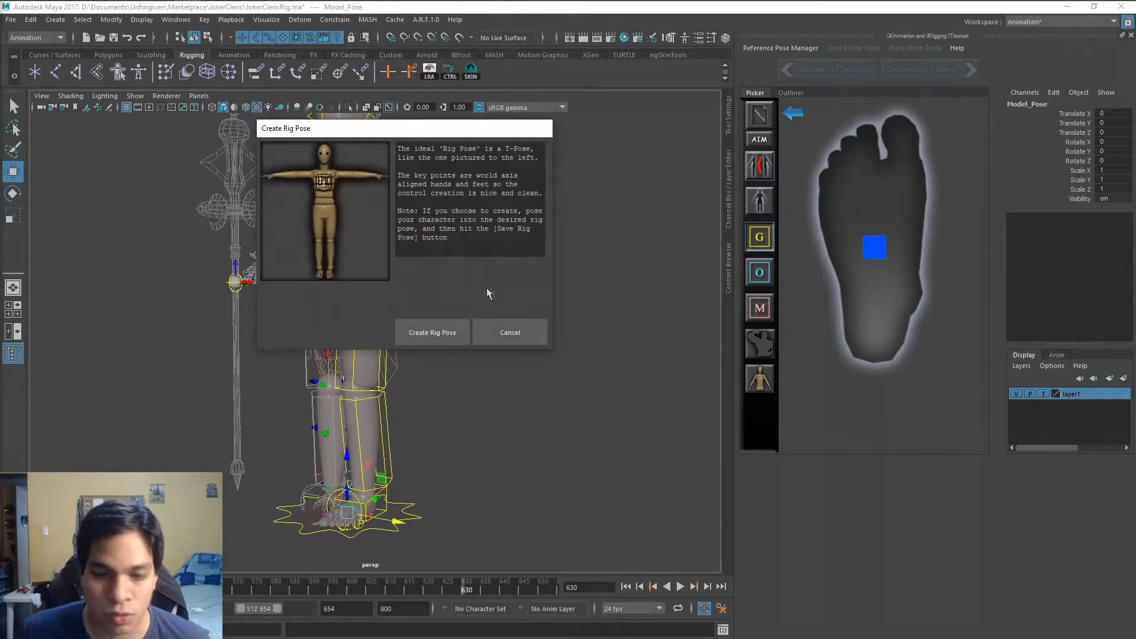
click(443, 340)
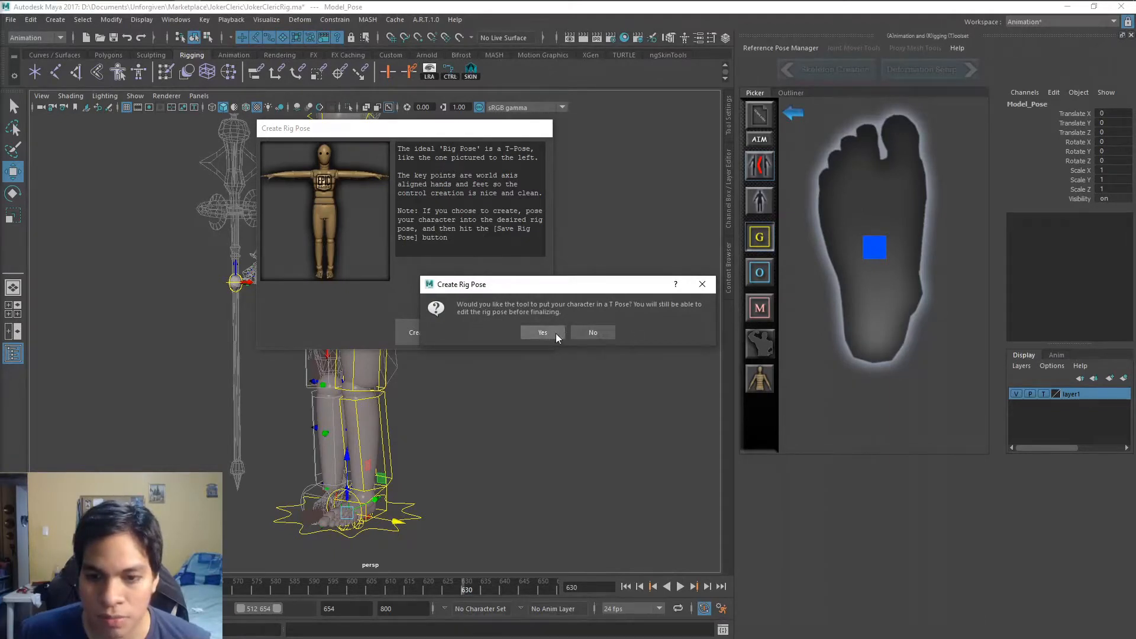
click(593, 333)
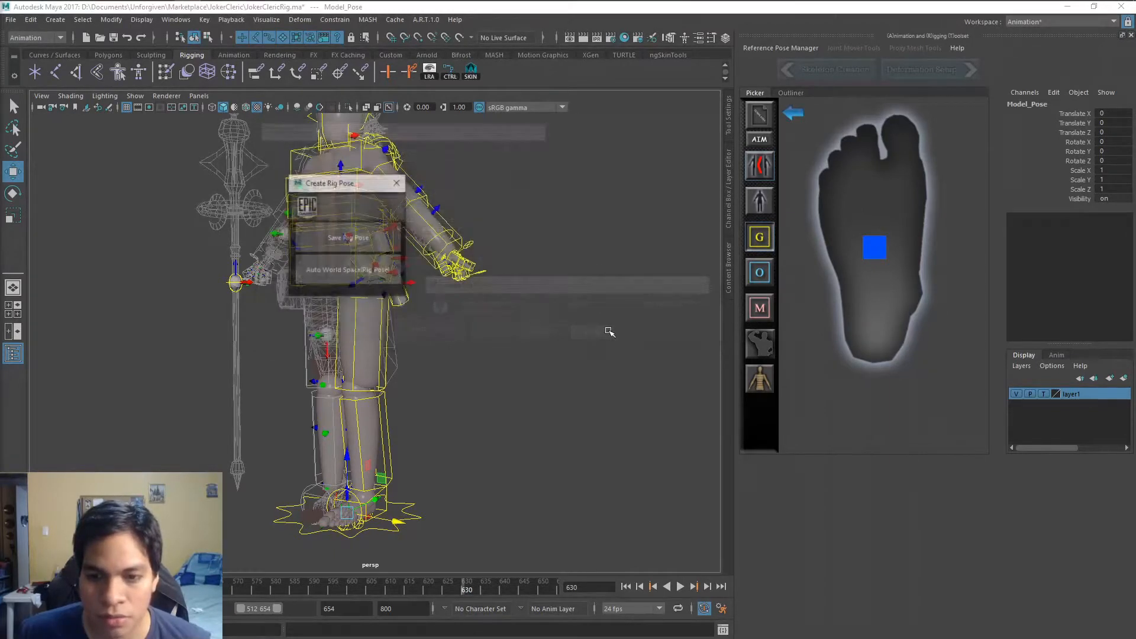
Save the rig pose, declining automatic proxy mesh skin weighting and ignoring all stored skin weight data
click(373, 234)
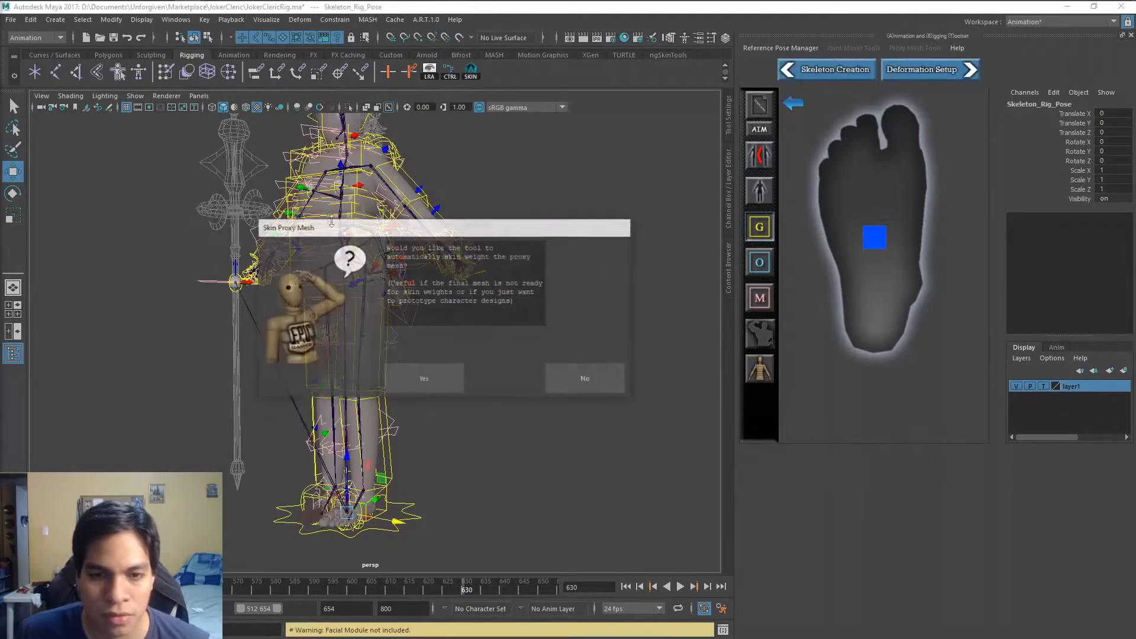
click(587, 381)
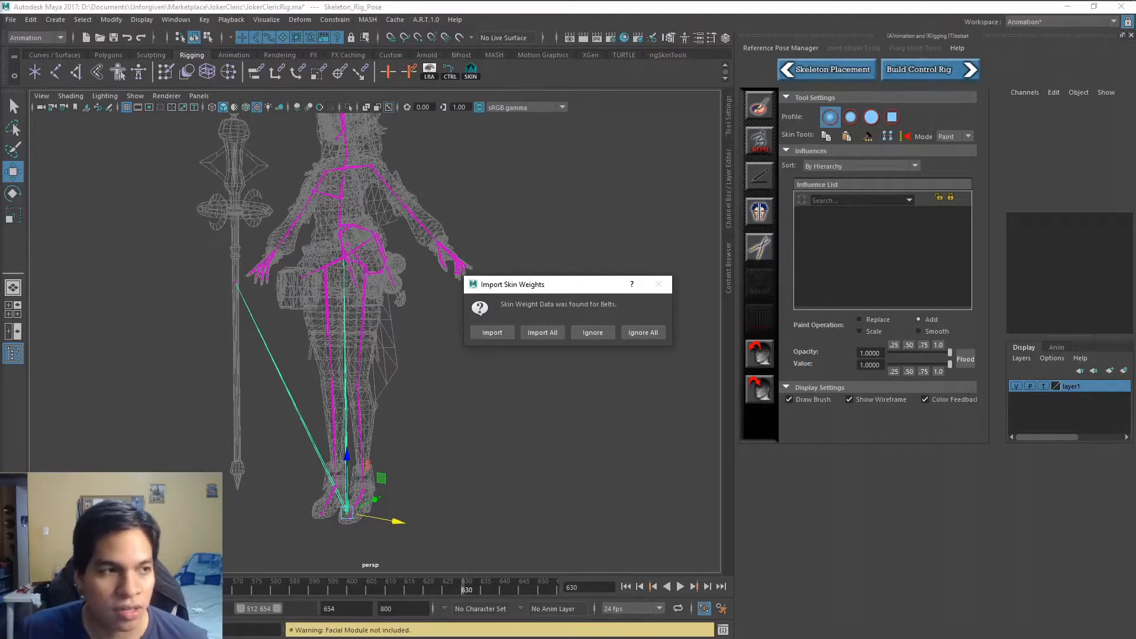
drag(553, 286, 498, 260)
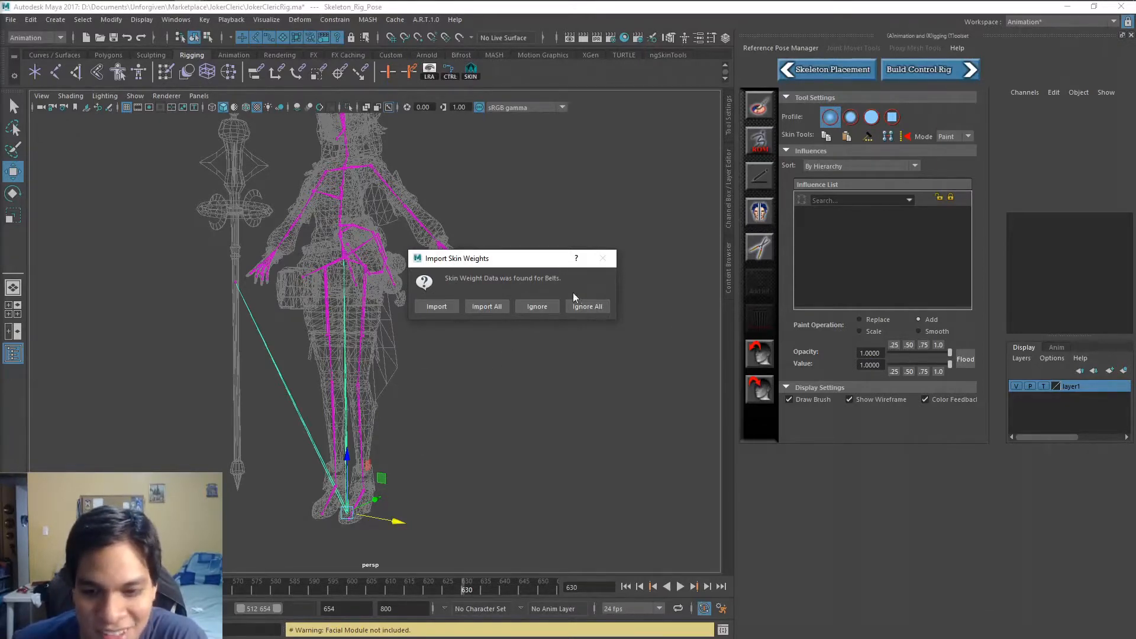
click(586, 307)
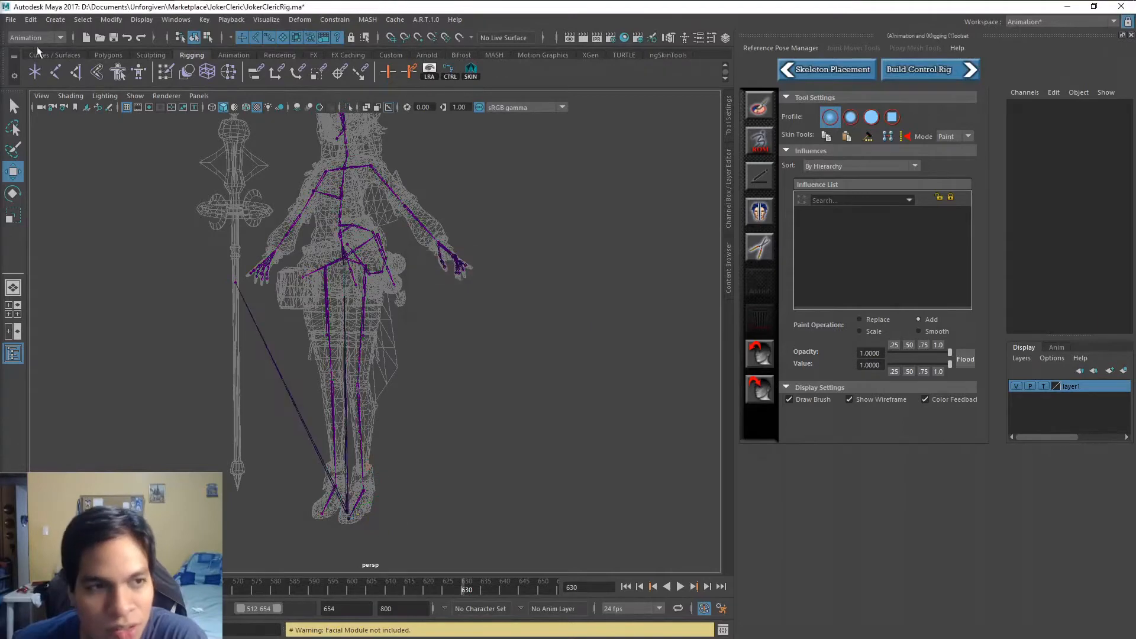
Reopen JokerClericRig.ma from the recent files without saving the current changes
click(11, 20)
mouse_move(72, 403)
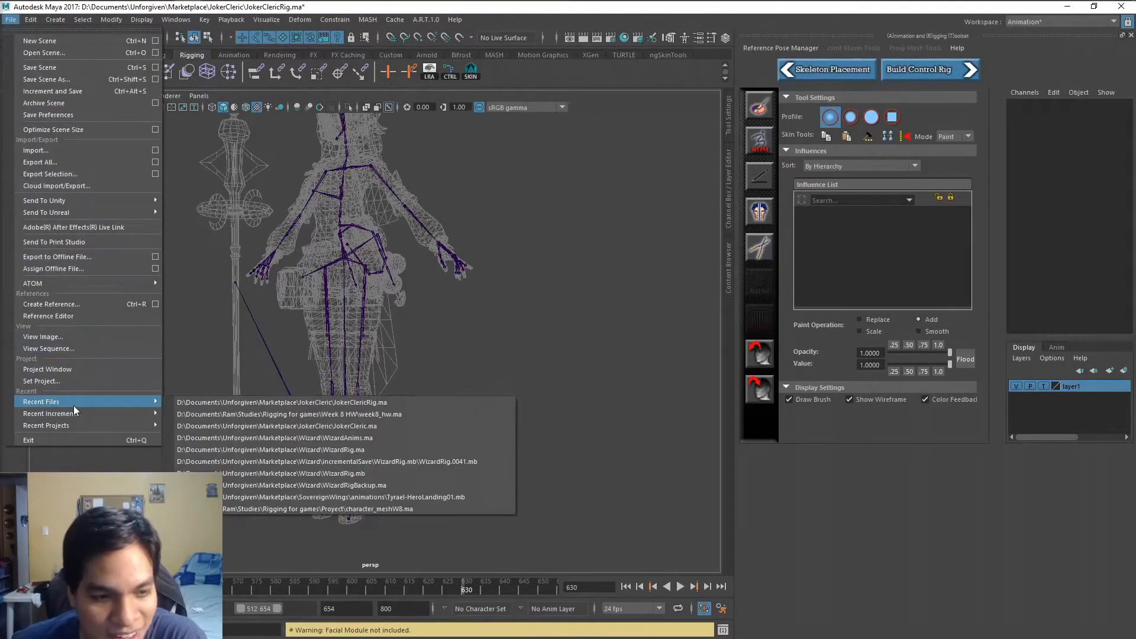
click(293, 401)
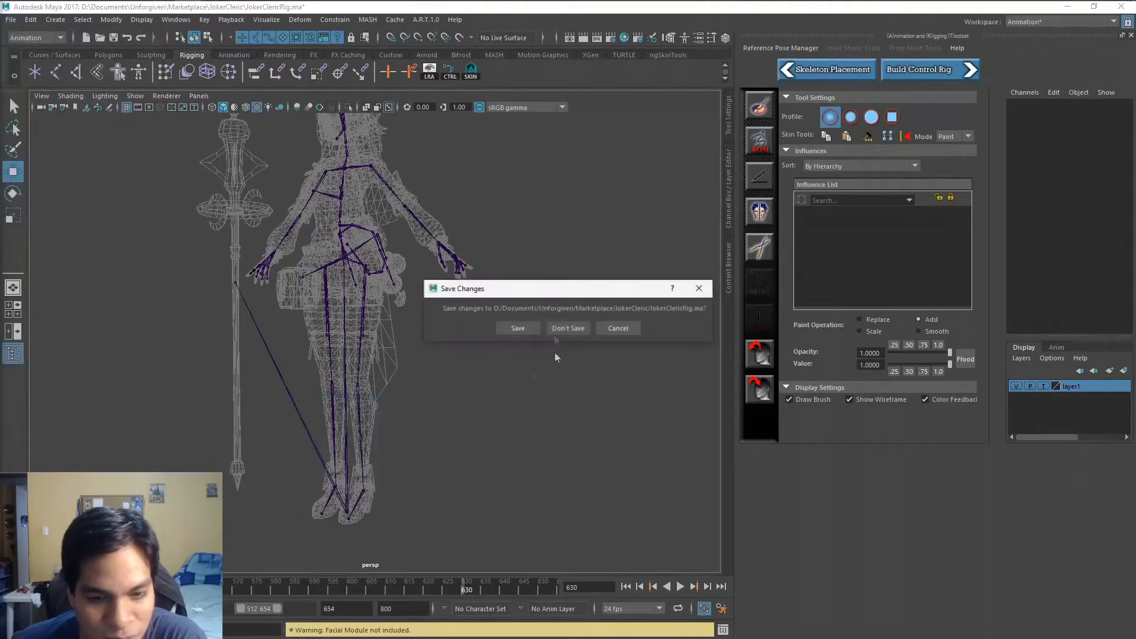
click(564, 327)
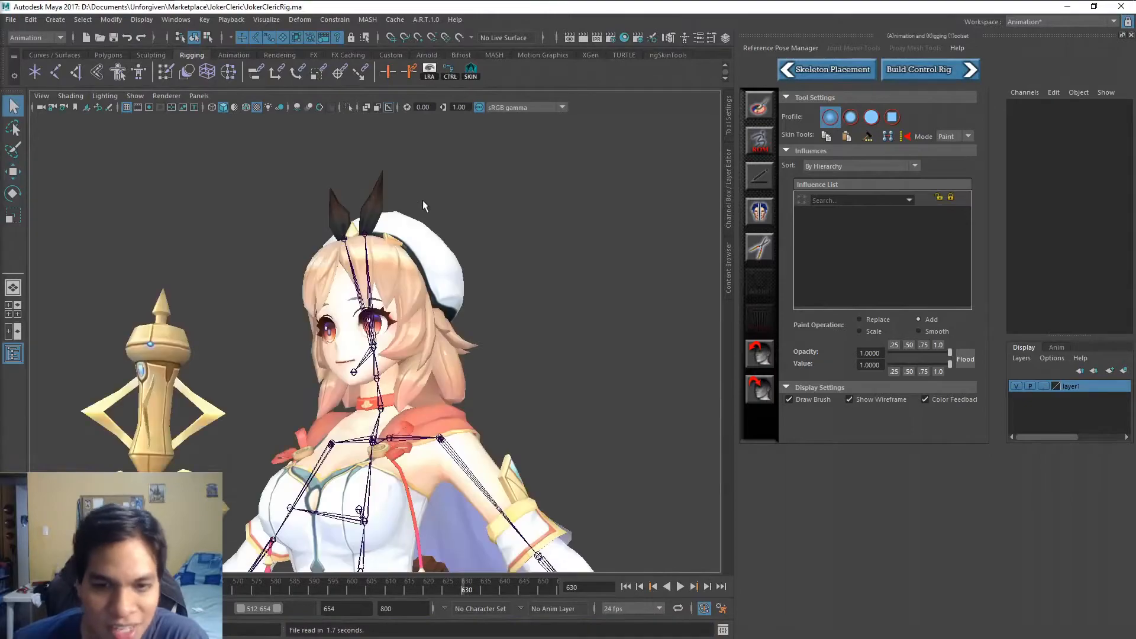
Examine the textured character and her skeleton from the upper body down to the feet
alt+middle_drag(546, 319, 511, 123)
alt+drag(508, 188, 545, 271)
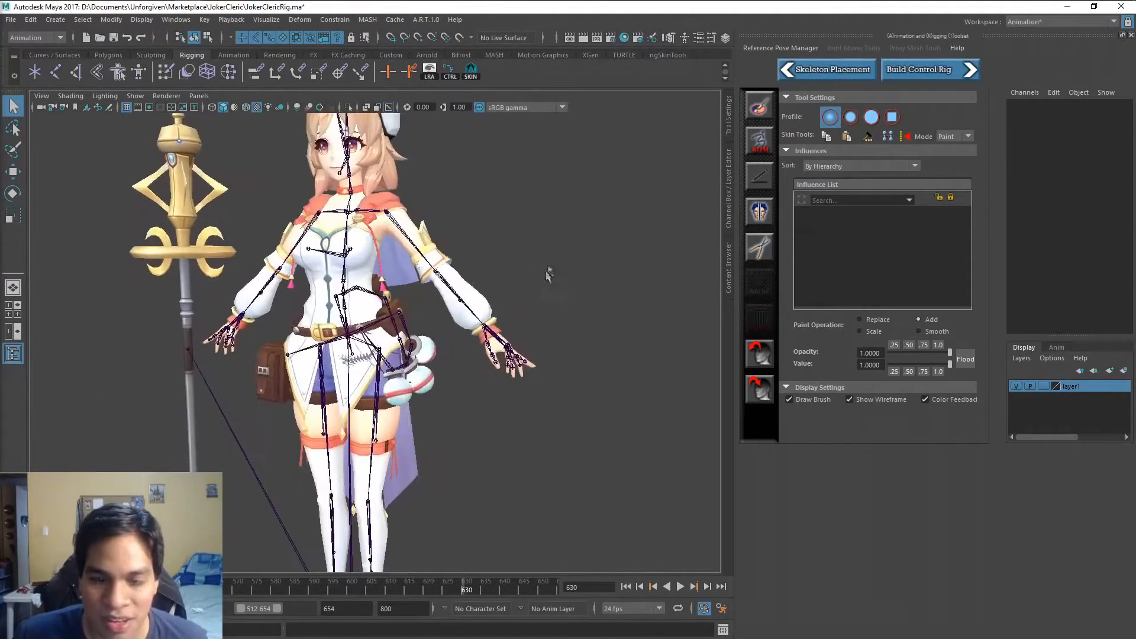
scroll(543, 267, up, 2)
scroll(533, 283, down, 2)
scroll(503, 323, up, 2)
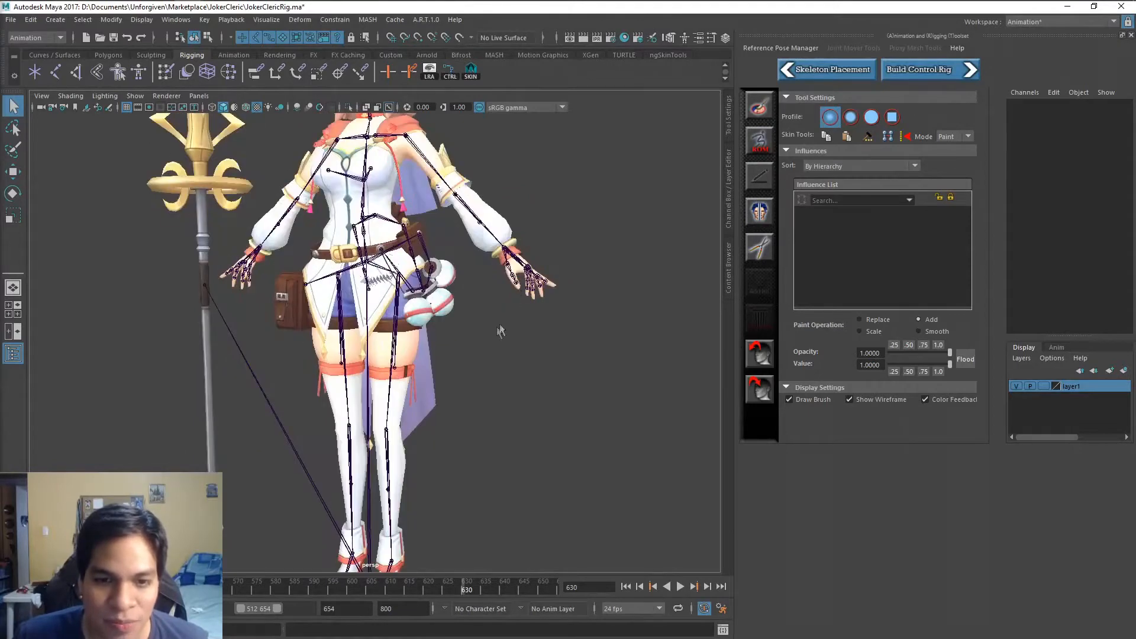
alt+middle_drag(474, 528, 433, 285)
scroll(494, 284, down, 2)
scroll(497, 325, up, 2)
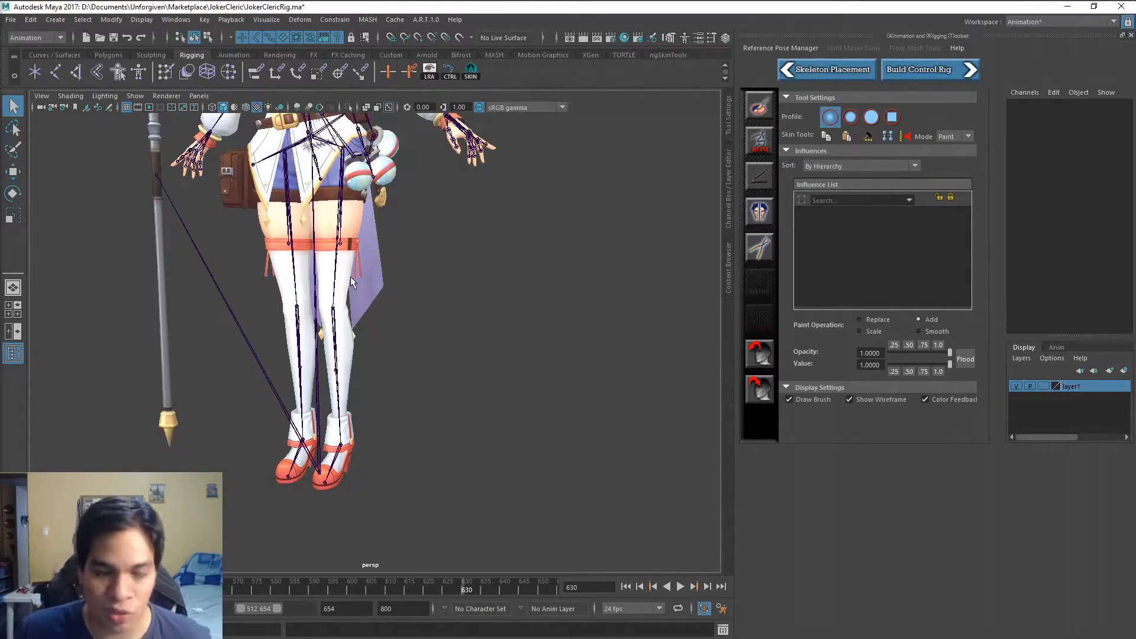
Select the body mesh and bring up Skinning Tools in a taller window clear of the character
click(358, 238)
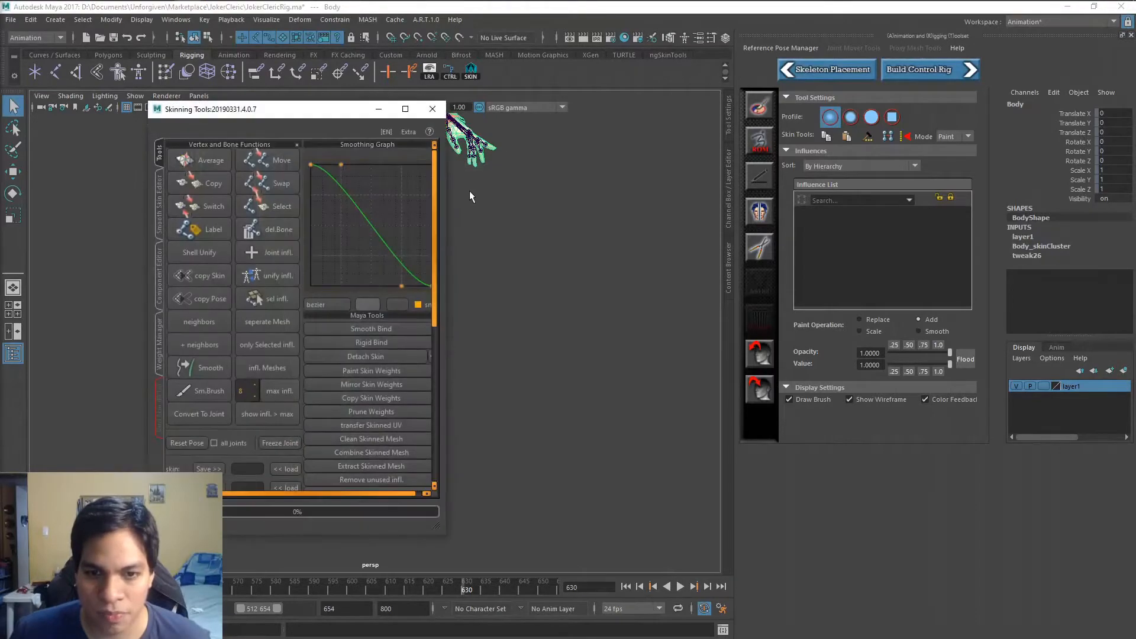
drag(289, 113, 829, 61)
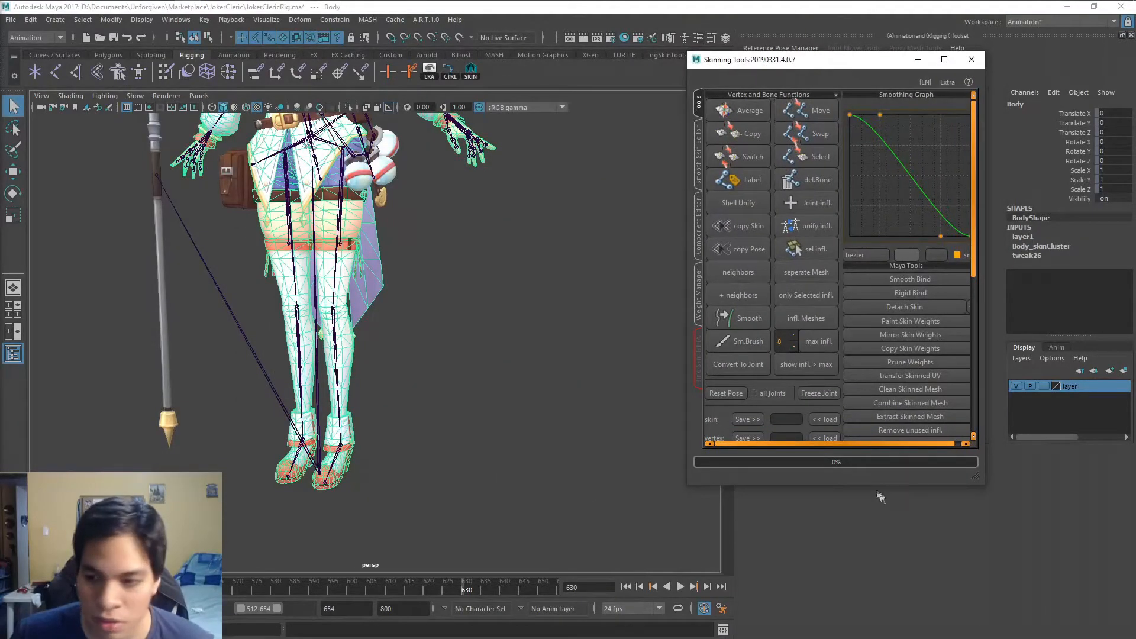
drag(866, 489, 864, 572)
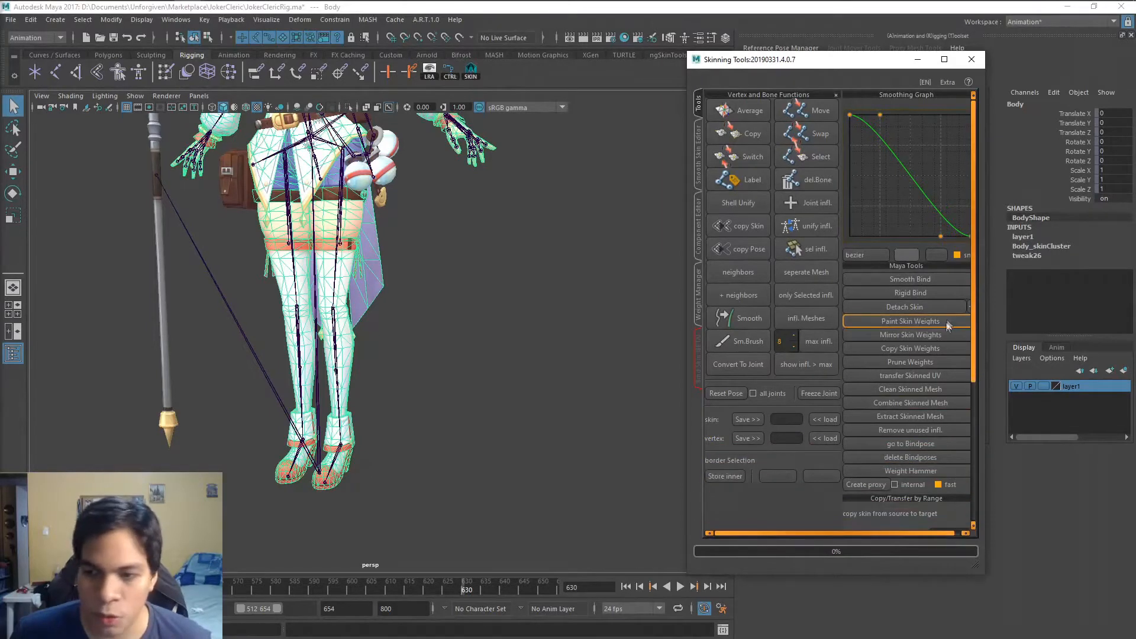
Switch to the Rigging menu set and look through the skin weight commands
click(50, 39)
click(22, 62)
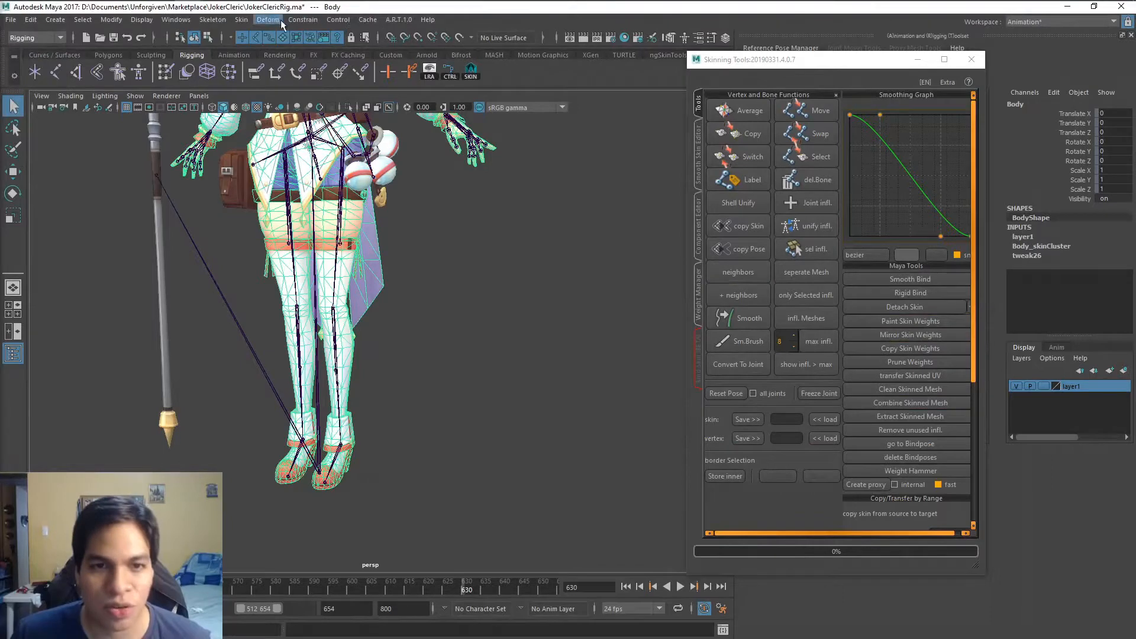
click(242, 20)
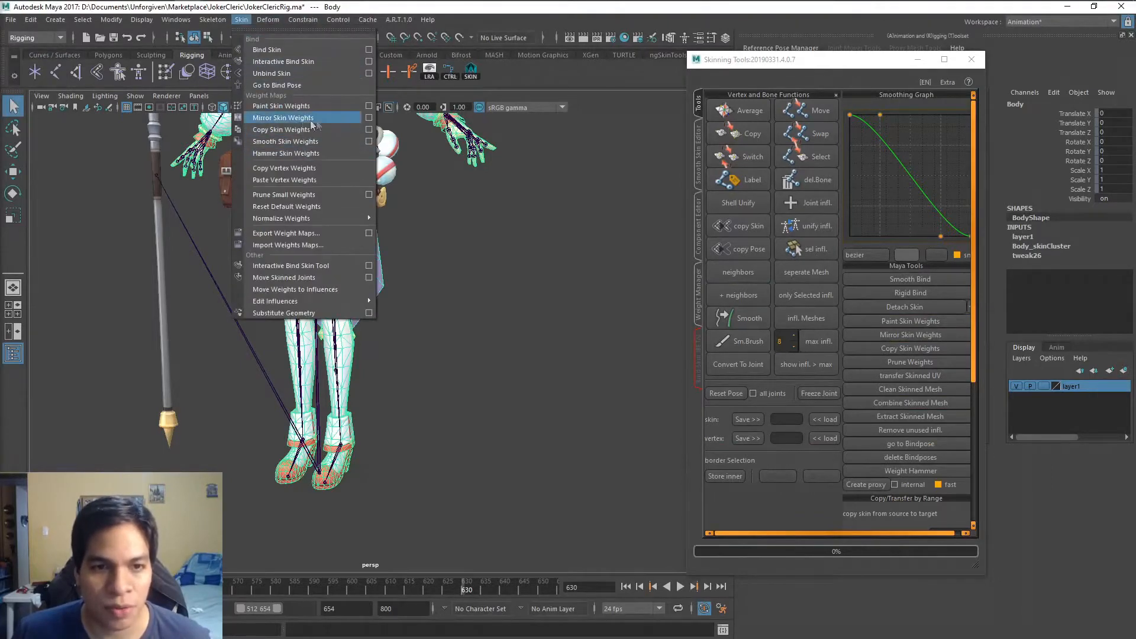
click(897, 58)
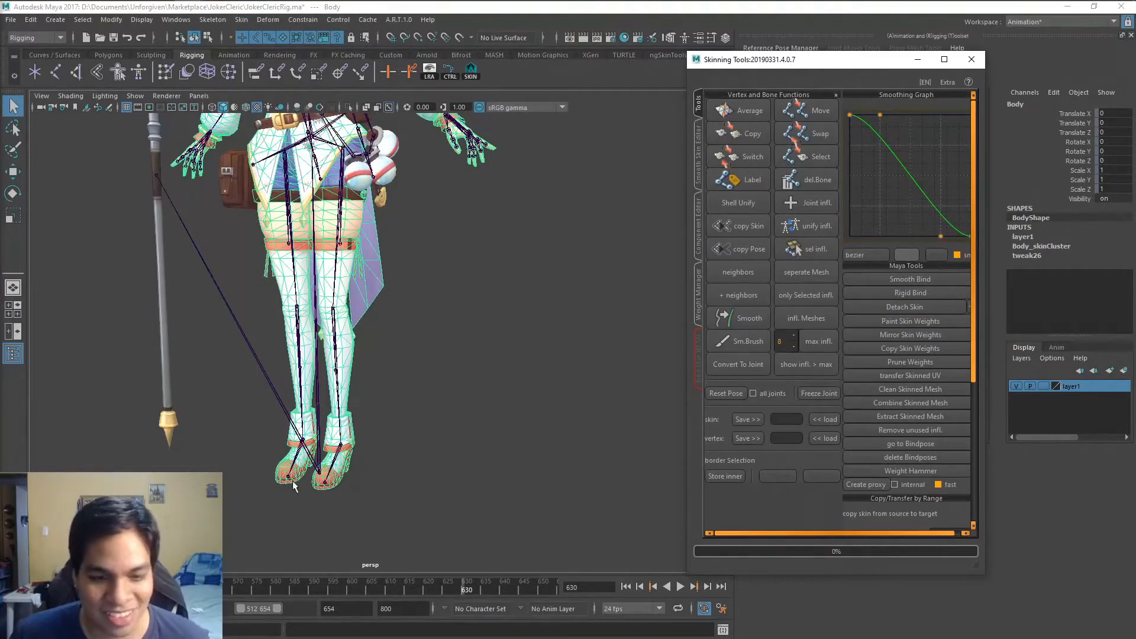
Try rotating the right foot joint to test its skinning, and undo the rotation
click(318, 463)
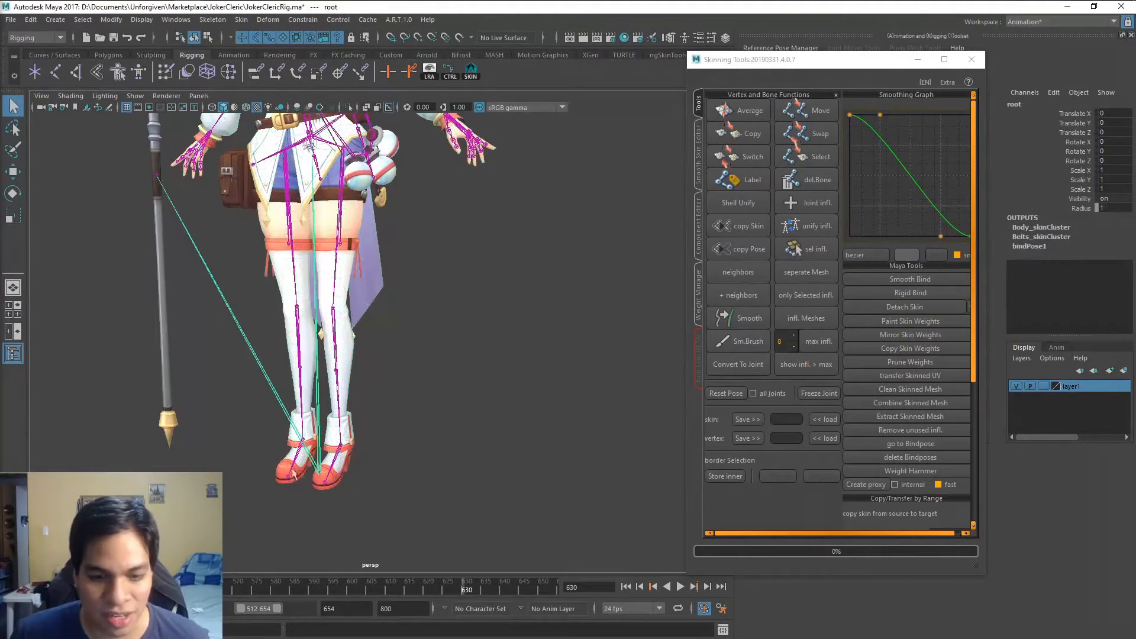
click(298, 456)
click(295, 456)
key(w)
key(e)
drag(279, 430, 269, 423)
key(ctrl+z)
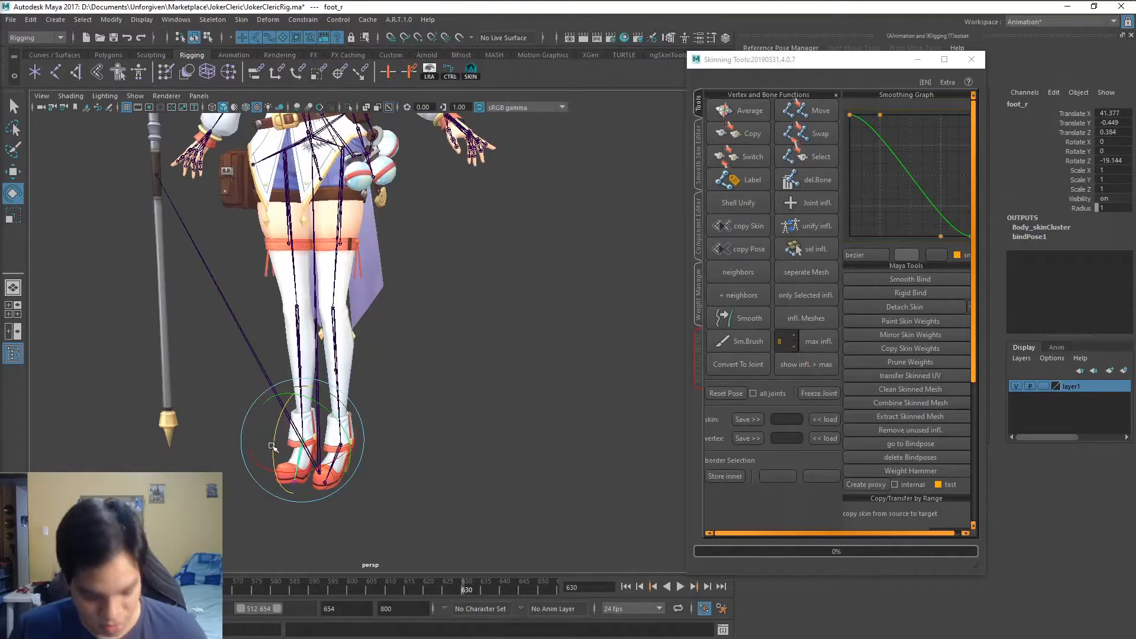
Label the joints of the root hierarchy, using *_l for the left side and *_r for the right side
click(475, 378)
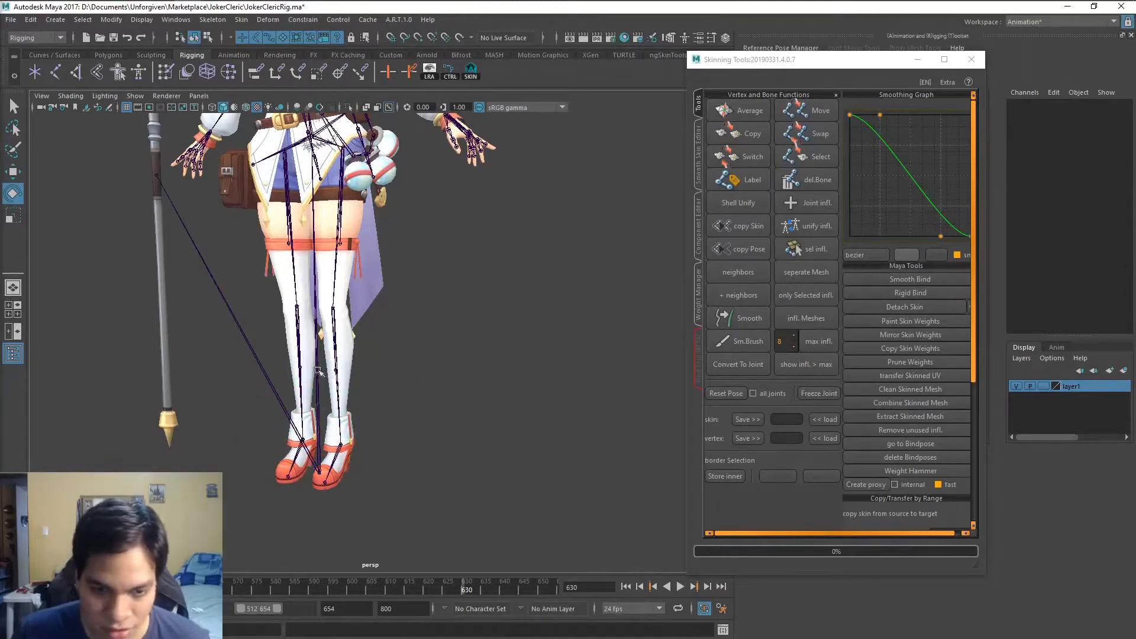
click(317, 370)
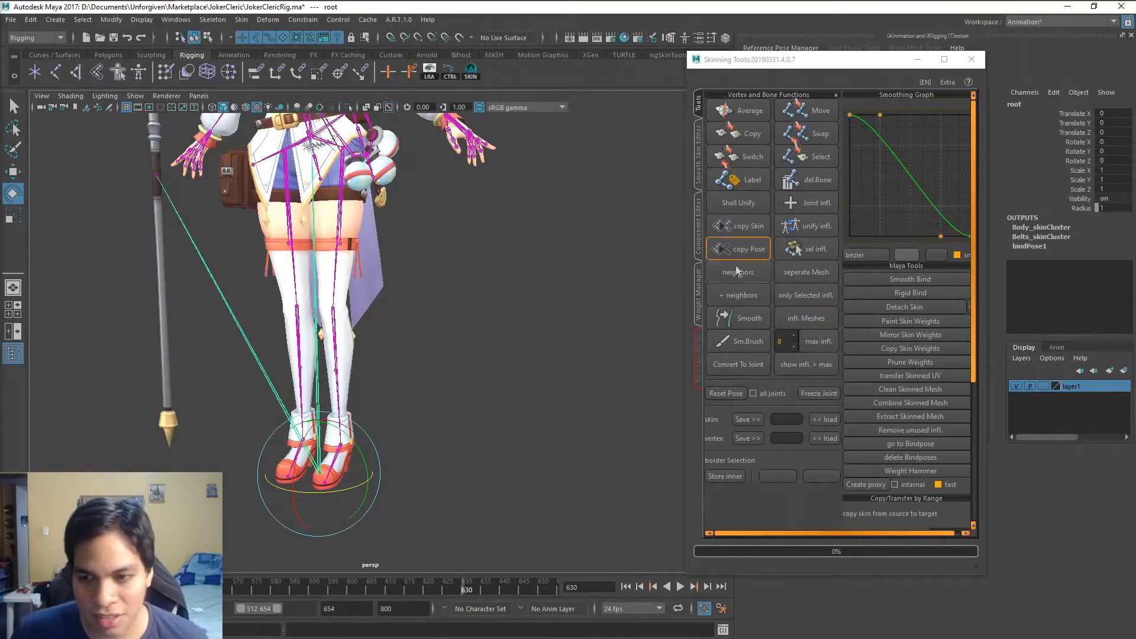
click(737, 181)
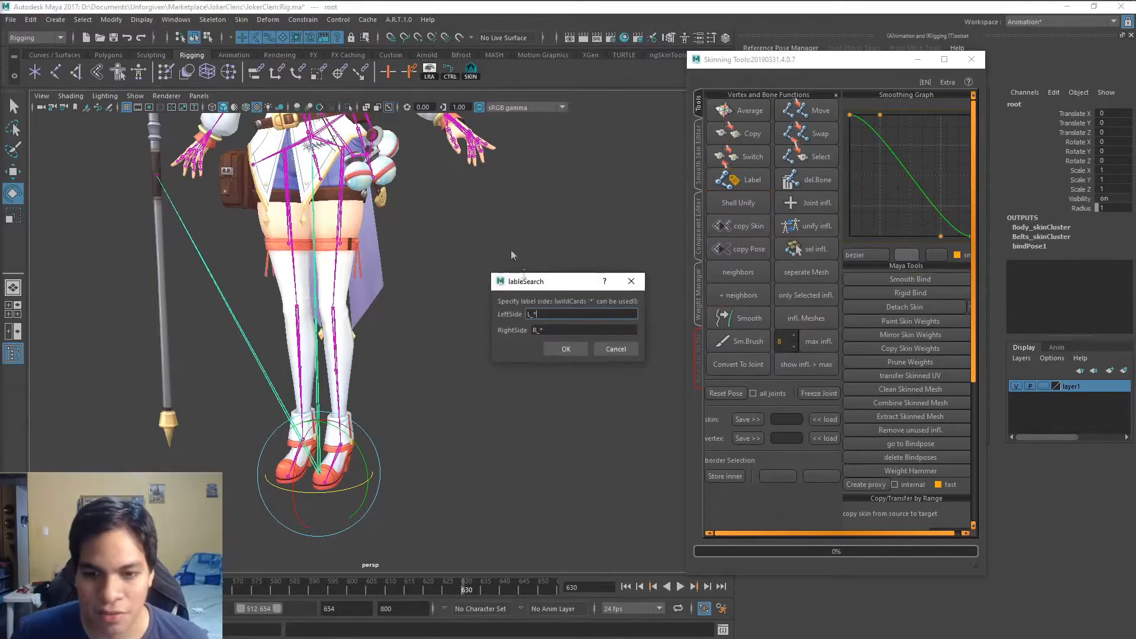
text(*_)
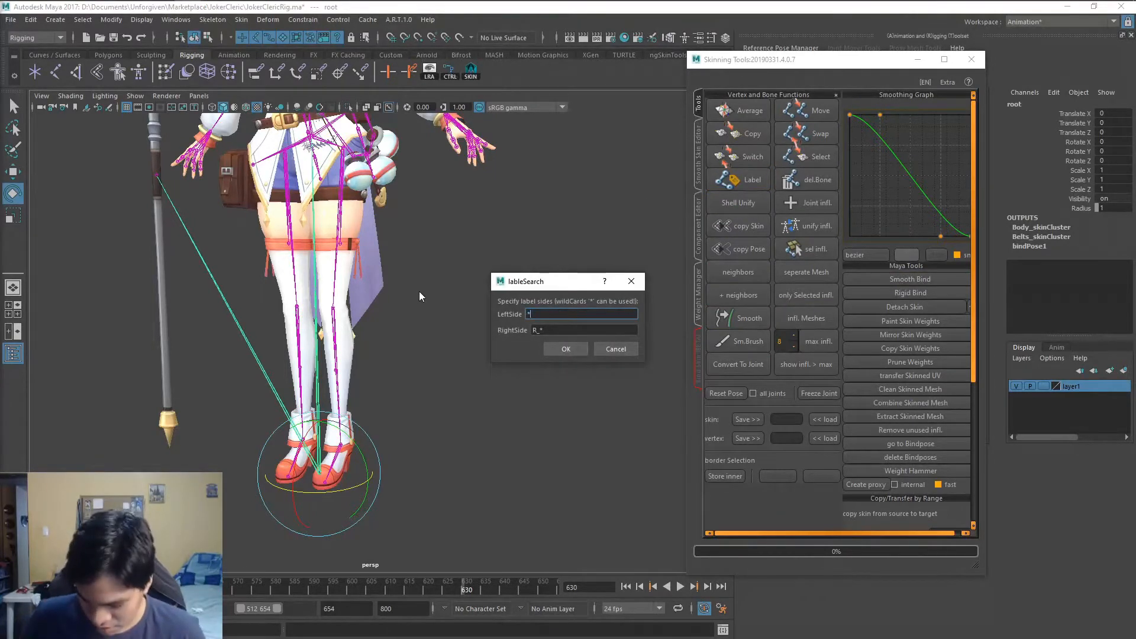
text(l)
key(Tab)
text(*)
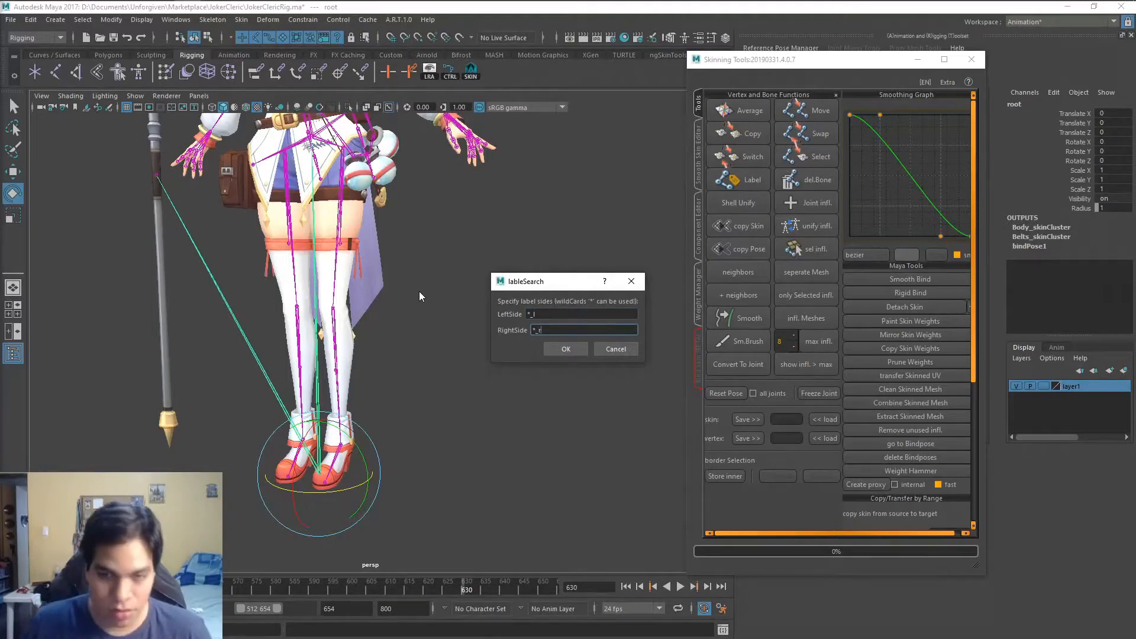
text(_r)
click(565, 348)
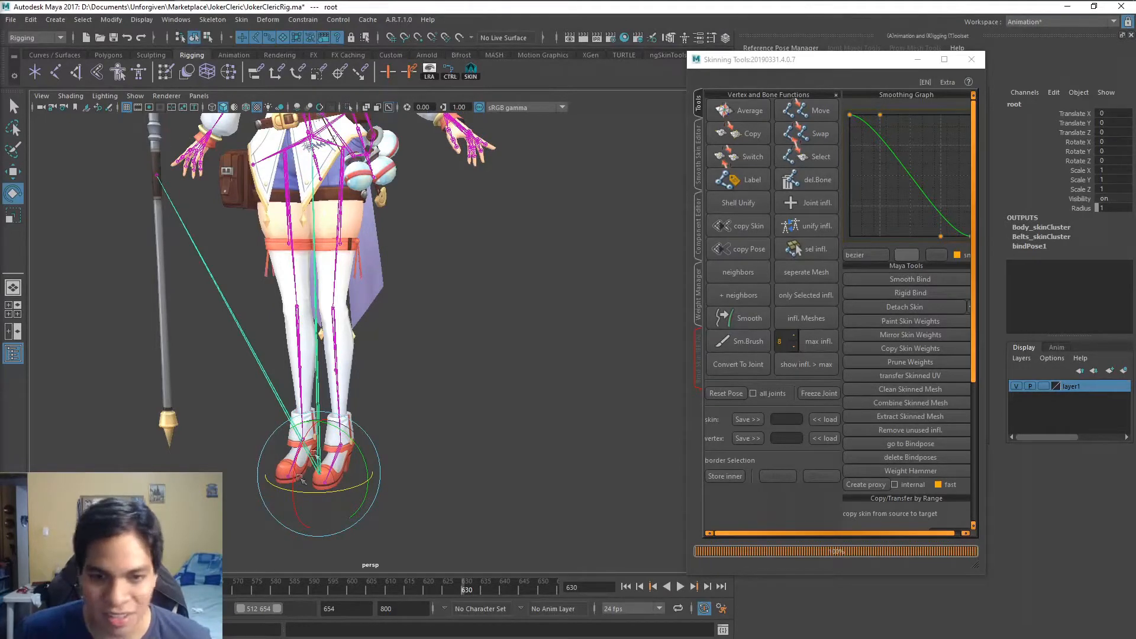
Mirror the body mesh's skin weights, matching influences by label
click(346, 274)
click(910, 334)
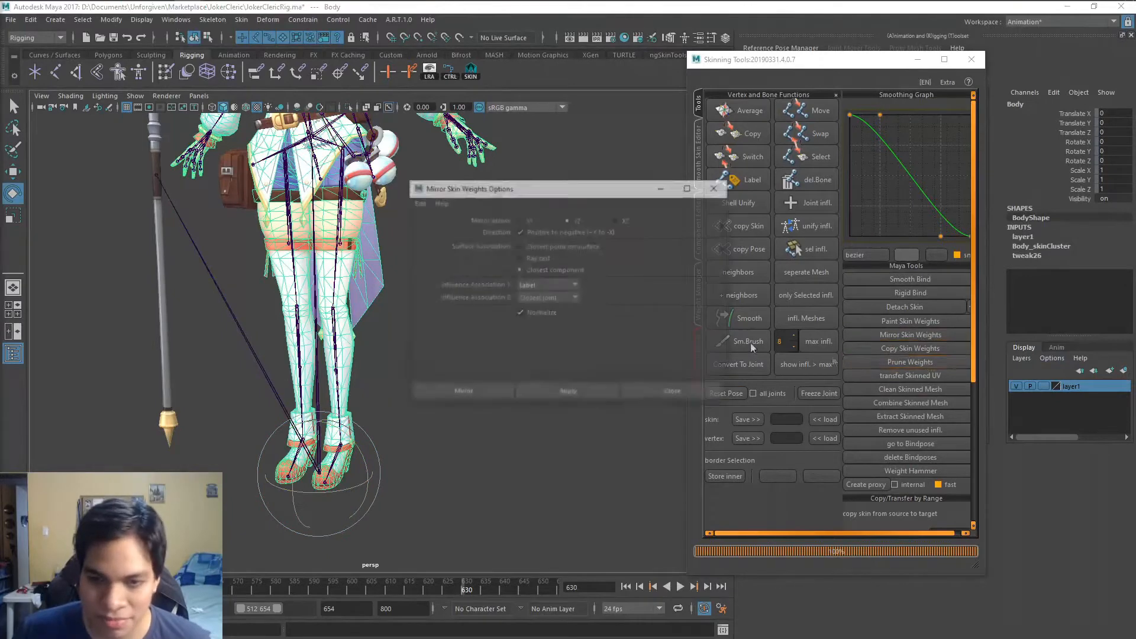
click(497, 391)
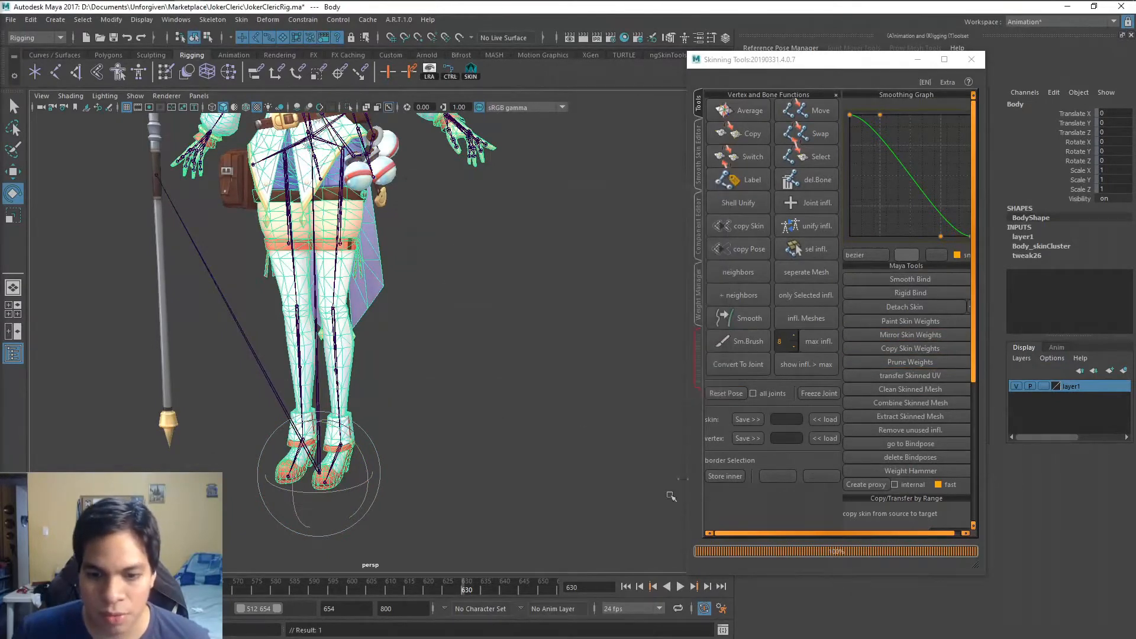
Test the mirrored weights by rotating the right calf joint, and undo the rotation
click(305, 401)
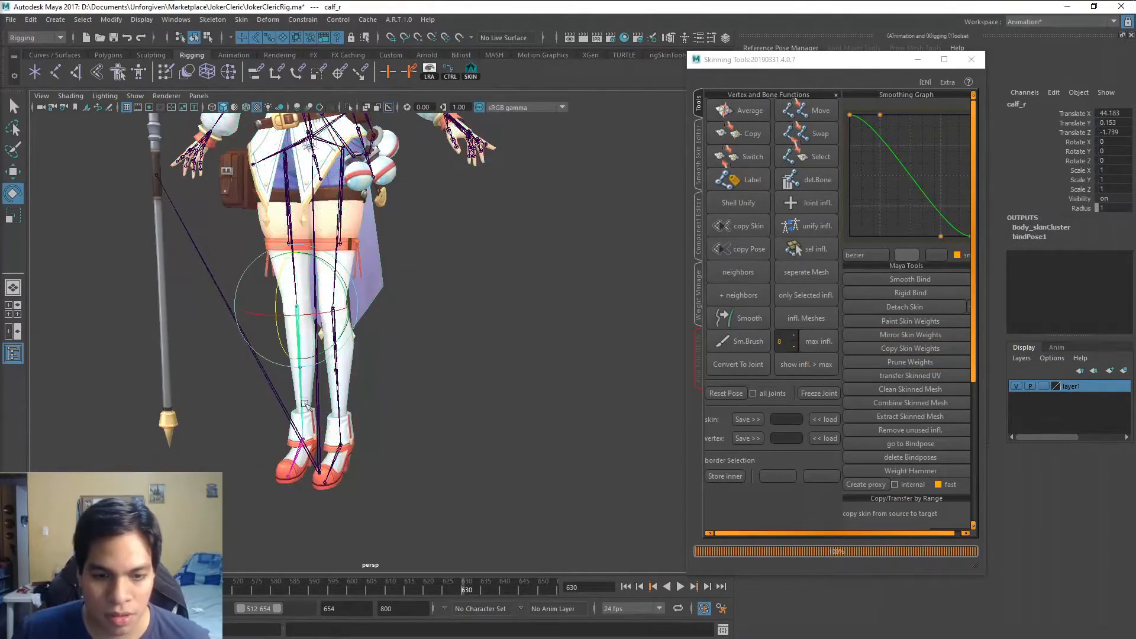
drag(278, 332, 273, 279)
key(ctrl+z)
key(shift+z)
key(ctrl+z)
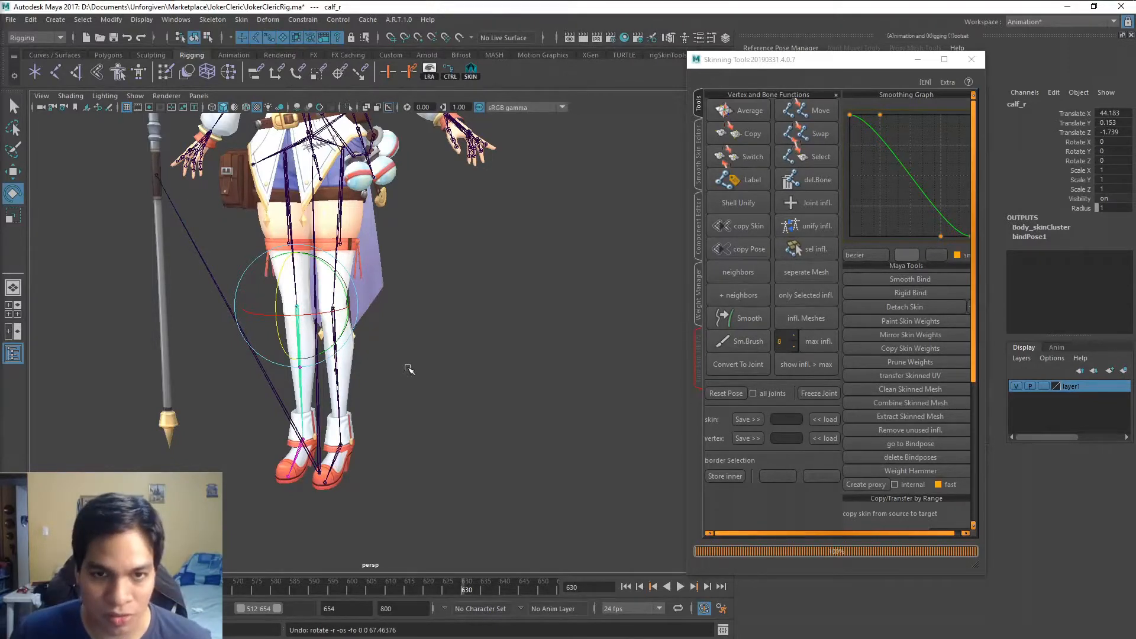
alt+middle_drag(460, 233, 481, 290)
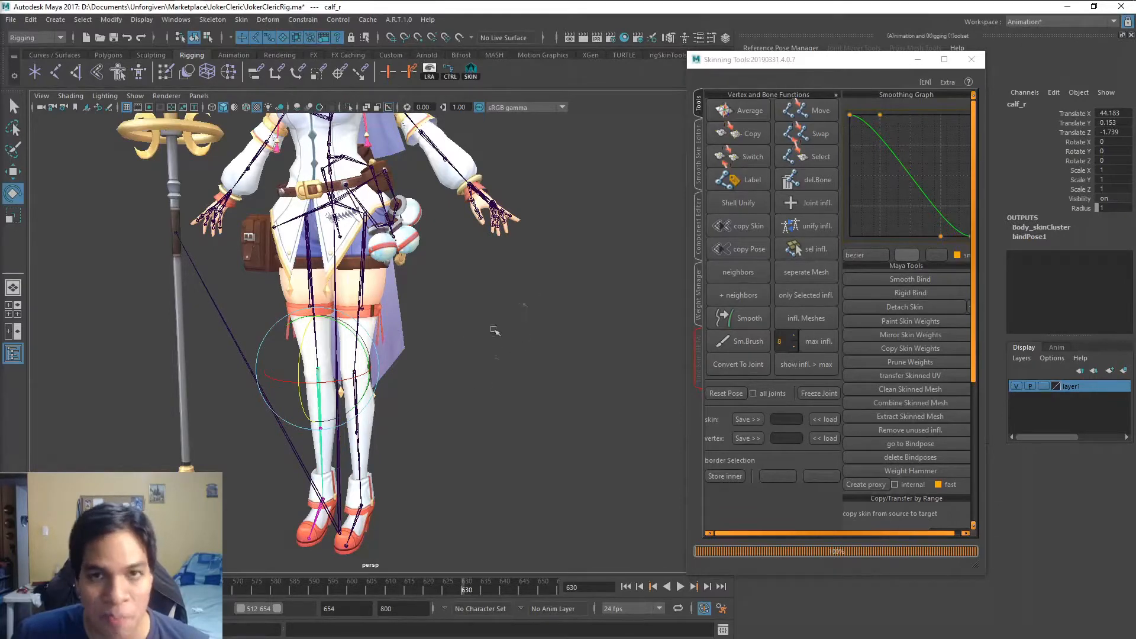
scroll(495, 257, down, 5)
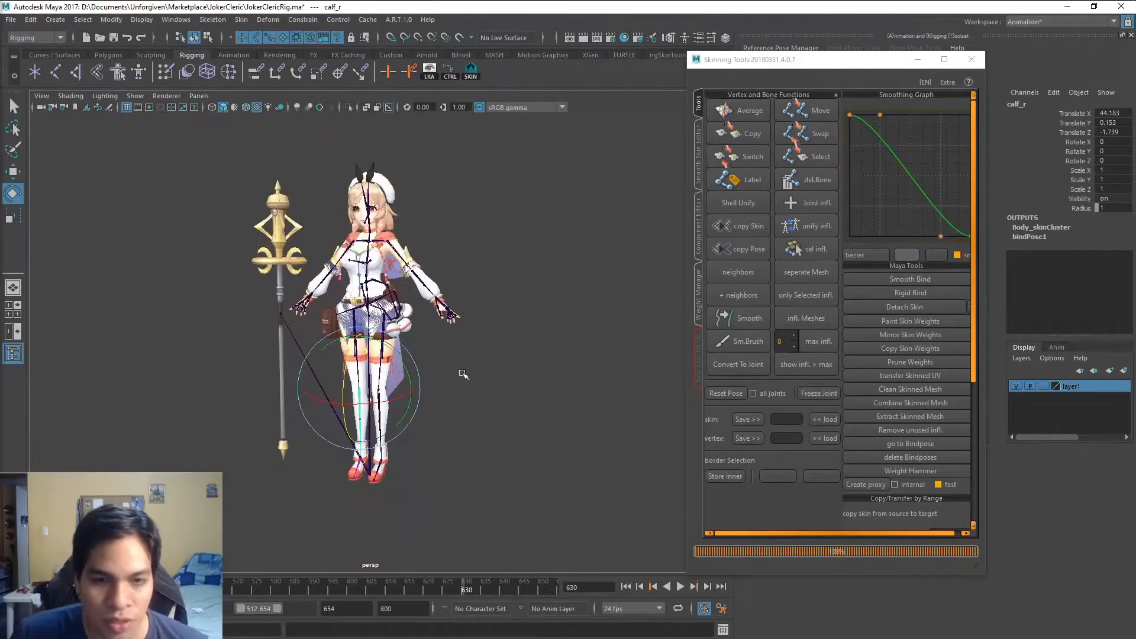
Play back the test animation and check how the hips, legs and hands deform
scroll(461, 376, up, 2)
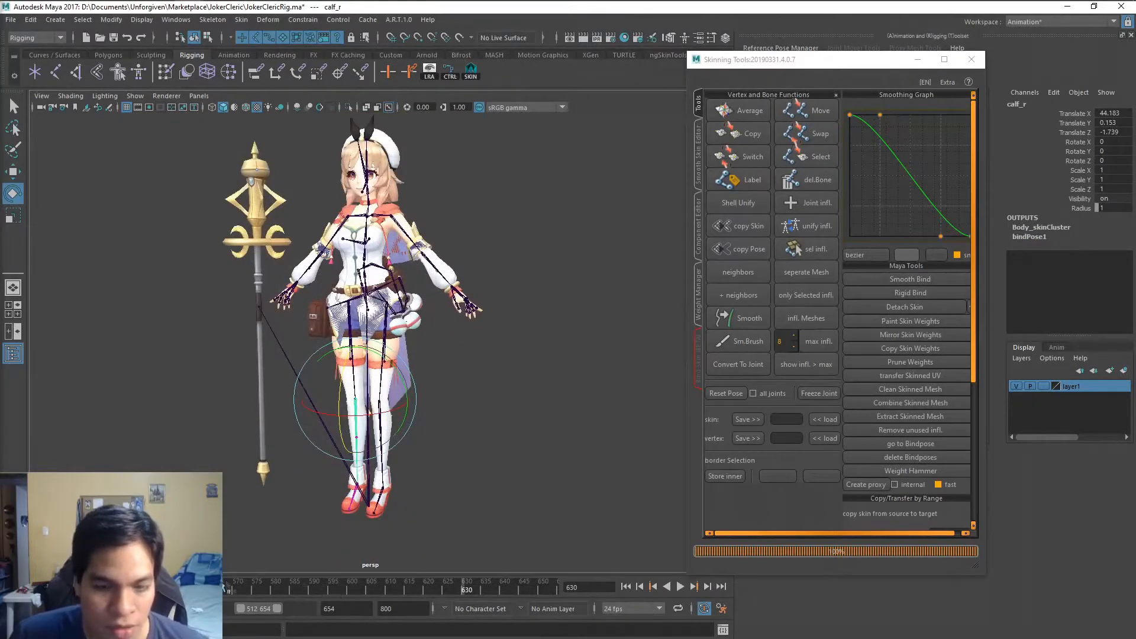
key(alt+v)
key(alt+v)
alt+drag(367, 320, 529, 314)
key(alt+v)
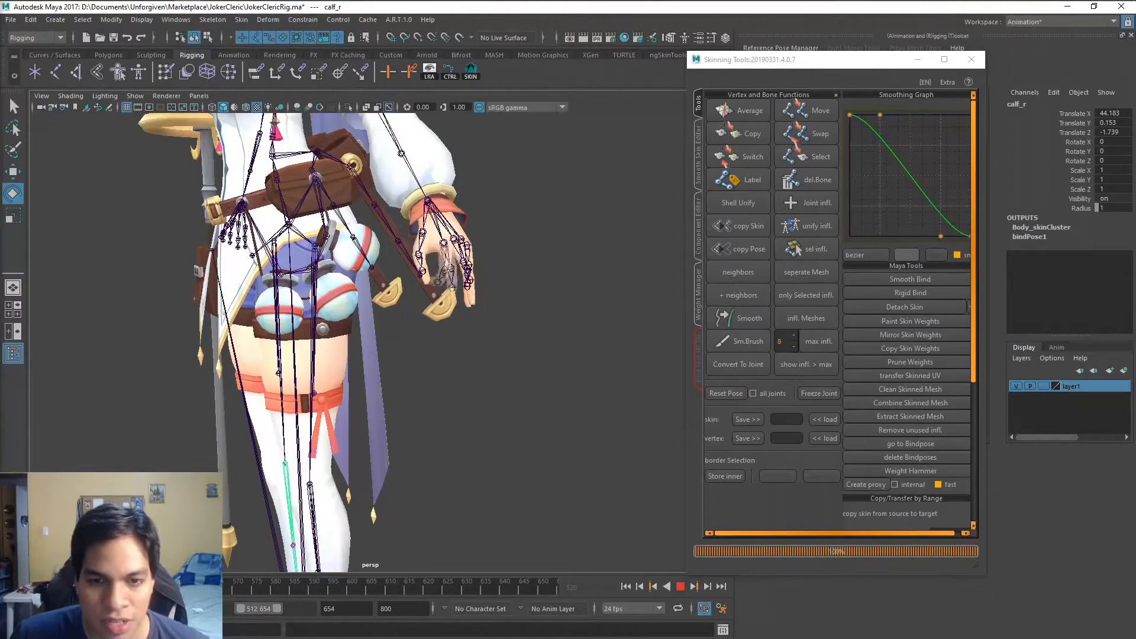
key(alt+v)
Select the body mesh and examine the left wrist and hand during playback
click(427, 189)
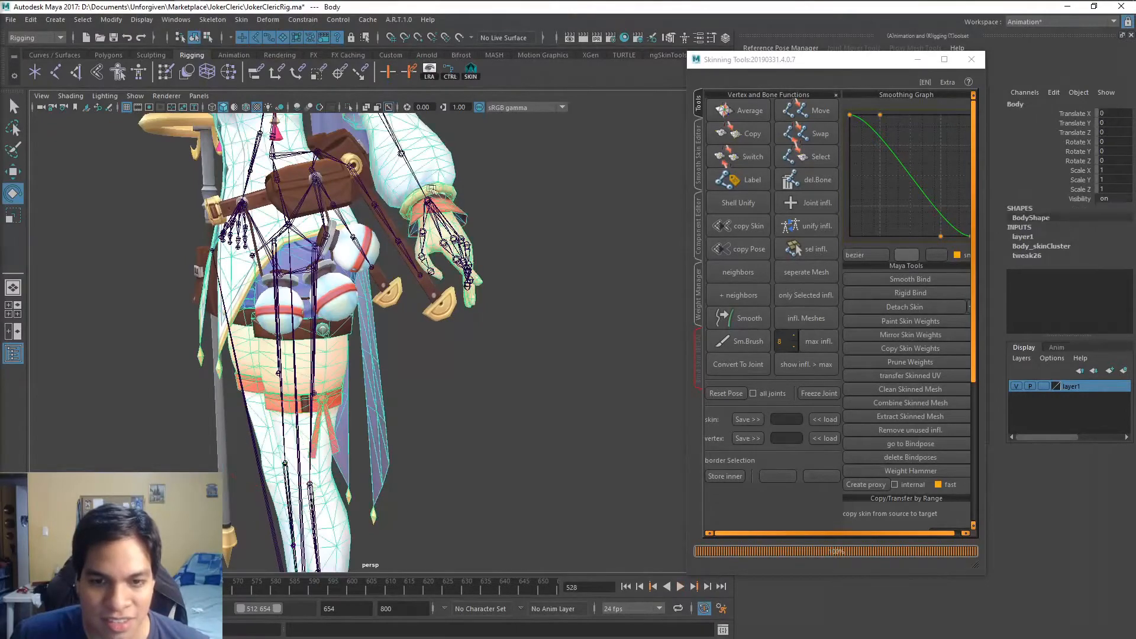
alt+right_drag(428, 190, 480, 245)
alt+drag(480, 245, 532, 183)
alt+middle_drag(532, 183, 447, 269)
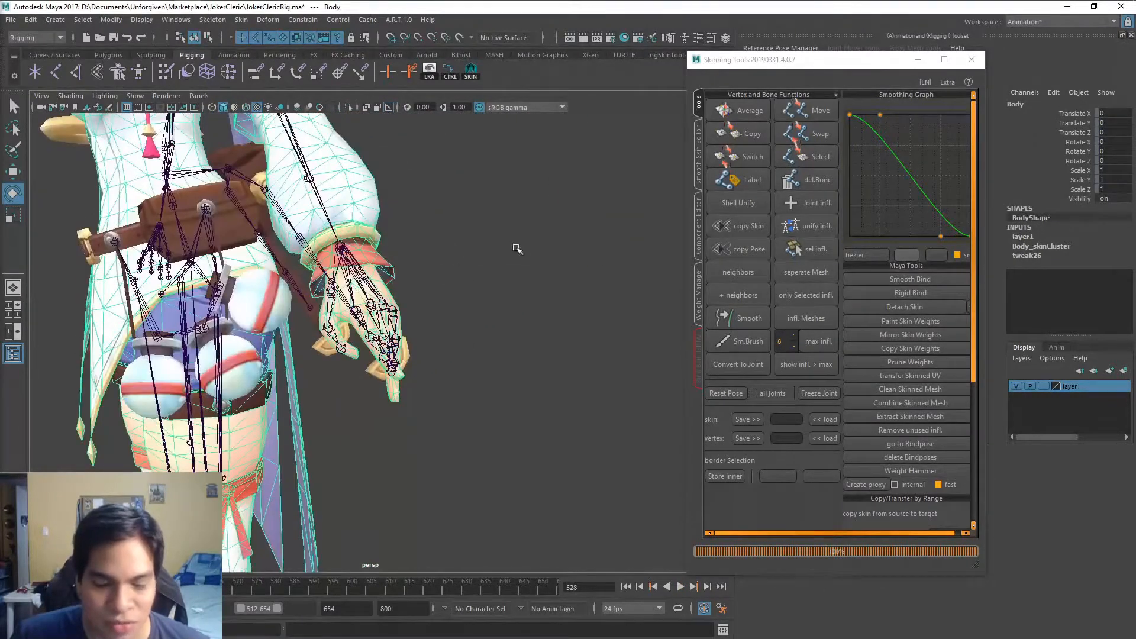
key(alt+v)
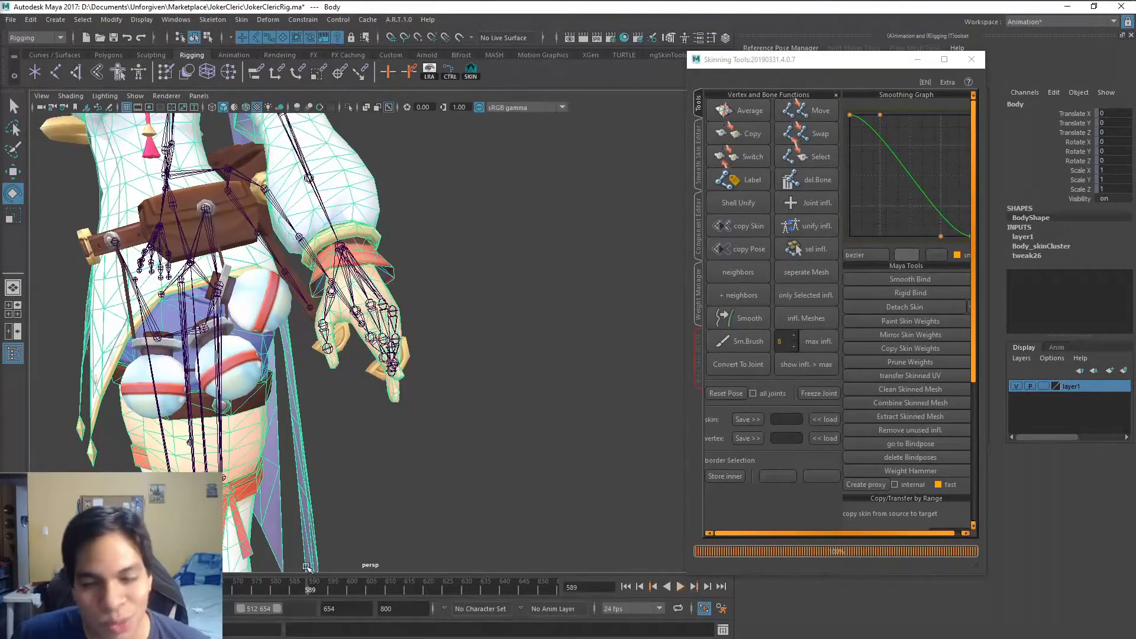
Examine the whole body mesh from several angles for skinning problems
key(f)
scroll(452, 290, up, 4)
alt+drag(472, 289, 525, 264)
alt+middle_drag(525, 264, 558, 360)
scroll(573, 337, down, 3)
scroll(575, 333, up, 3)
scroll(562, 340, down, 3)
alt+drag(565, 337, 555, 312)
scroll(555, 312, up, 2)
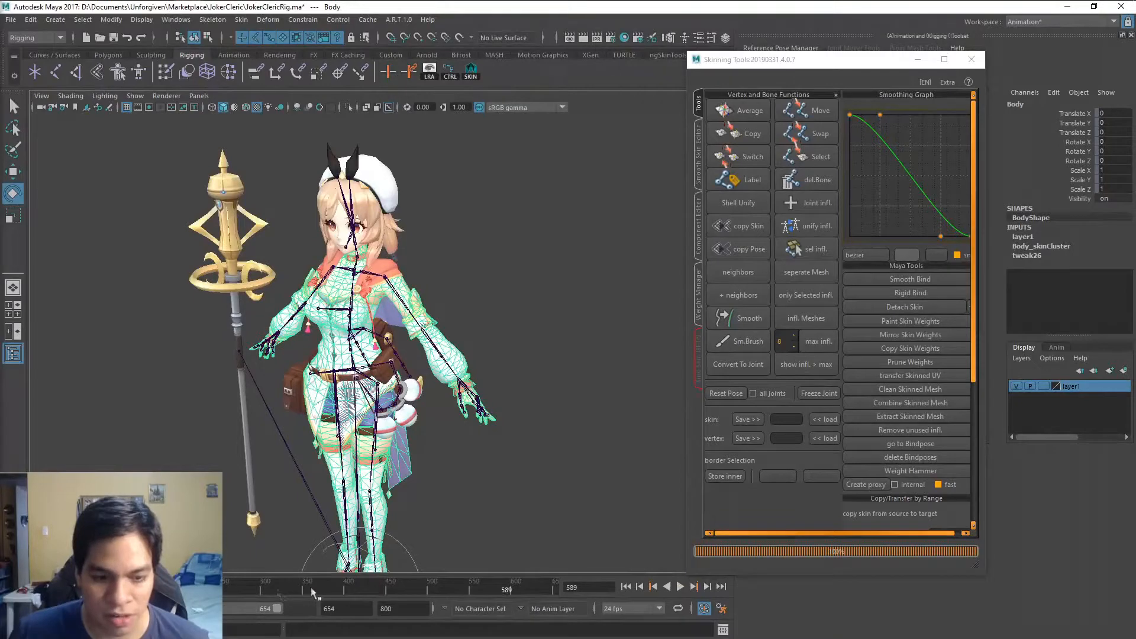
Extend the playback range to frame 800 and play the animation to review the deformation
drag(286, 610, 325, 611)
key(alt+v)
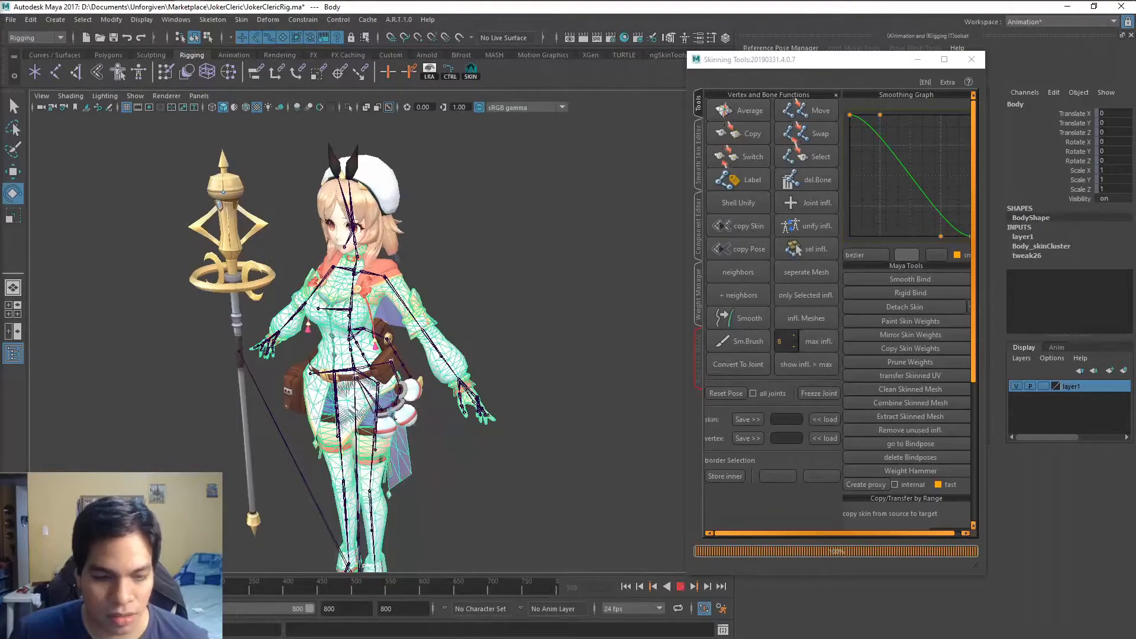
alt+drag(302, 508, 355, 346)
key(alt+v)
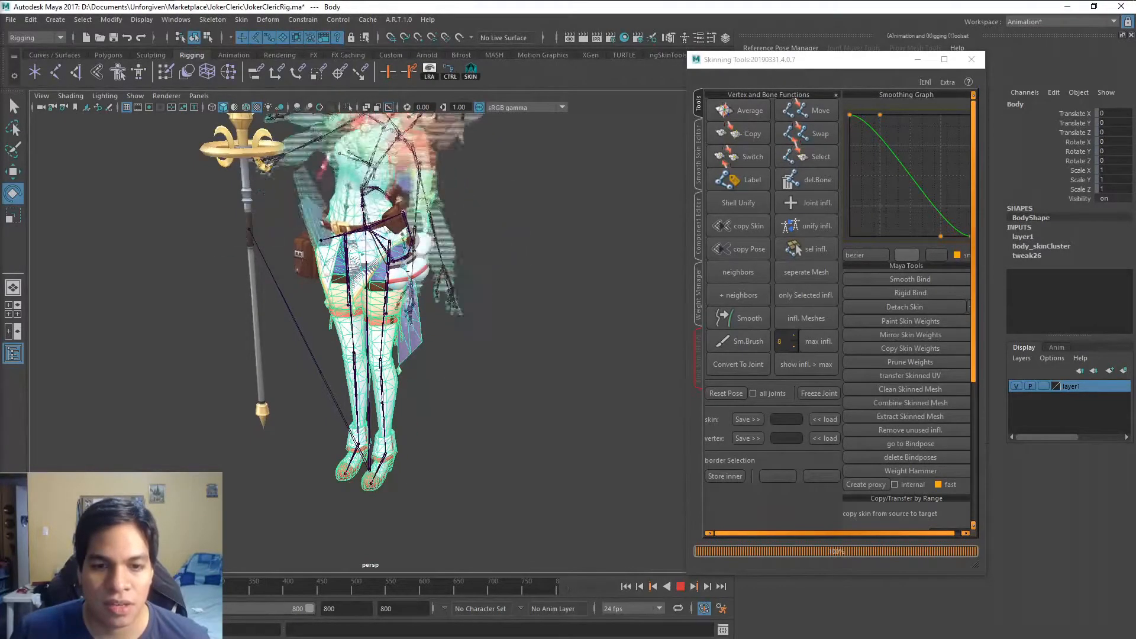
key(Escape)
Review the arm and shoulder motion from the character's side during playback
alt+drag(296, 537, 545, 448)
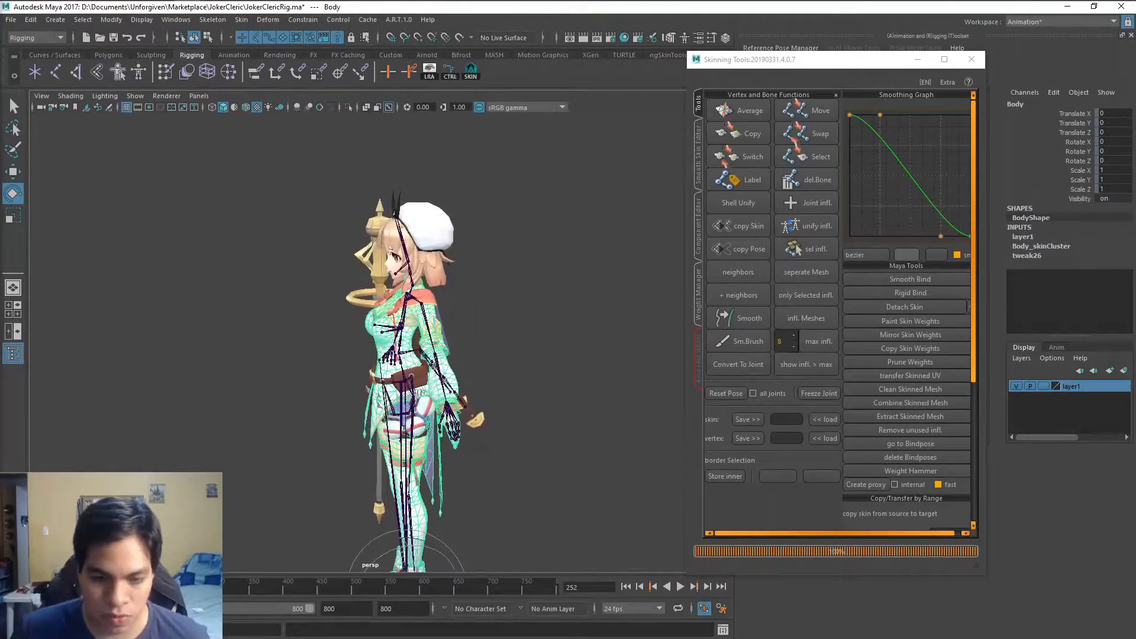
key(alt+v)
key(alt+v)
alt+drag(436, 470, 463, 470)
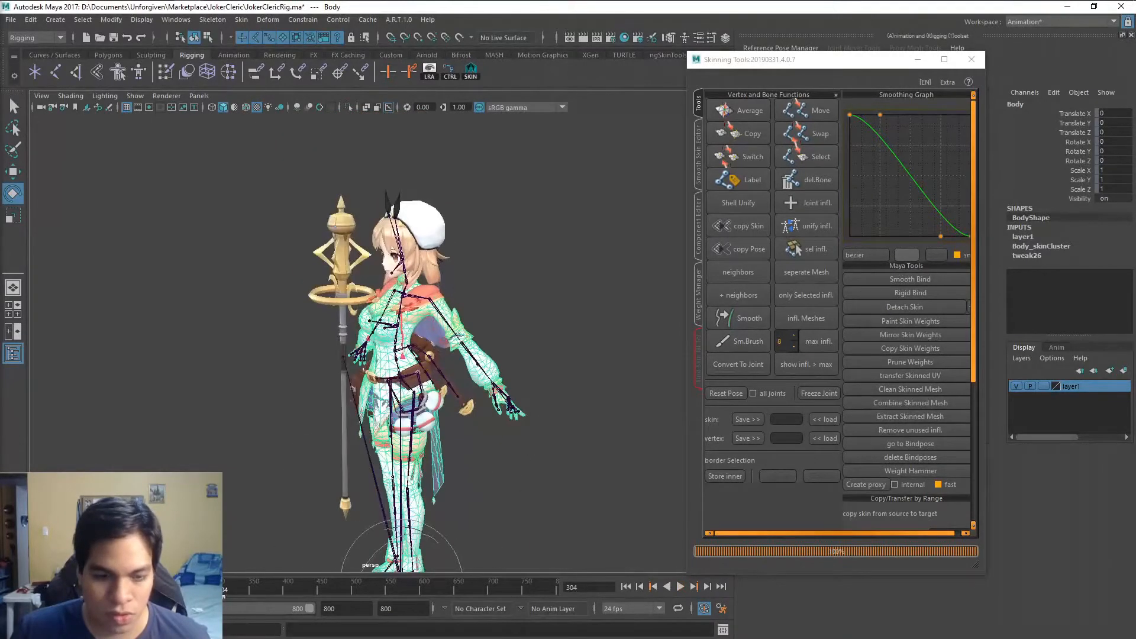
key(alt+v)
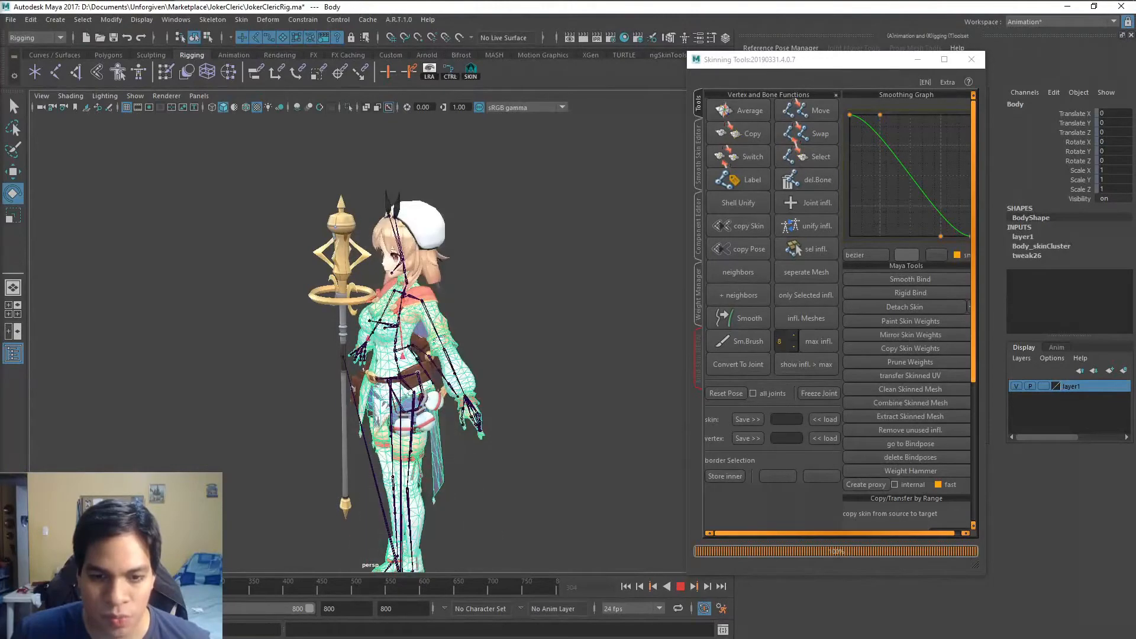
key(Escape)
Clear the selection and check the raised left arm and torso in the animation
click(575, 315)
scroll(575, 314, up, 3)
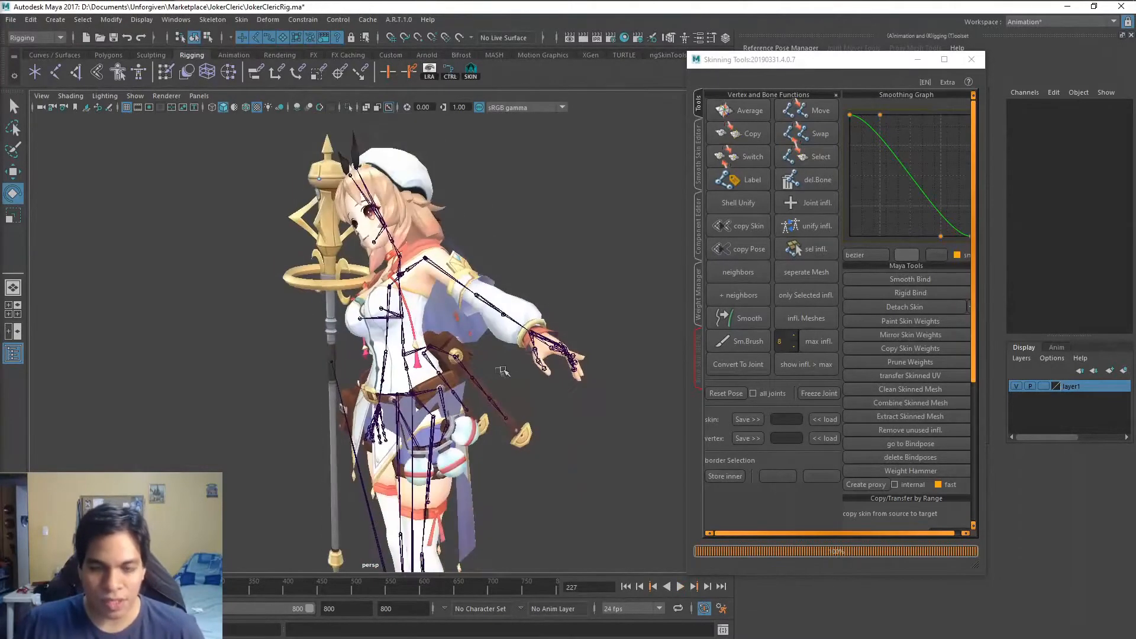
alt+drag(474, 295, 481, 294)
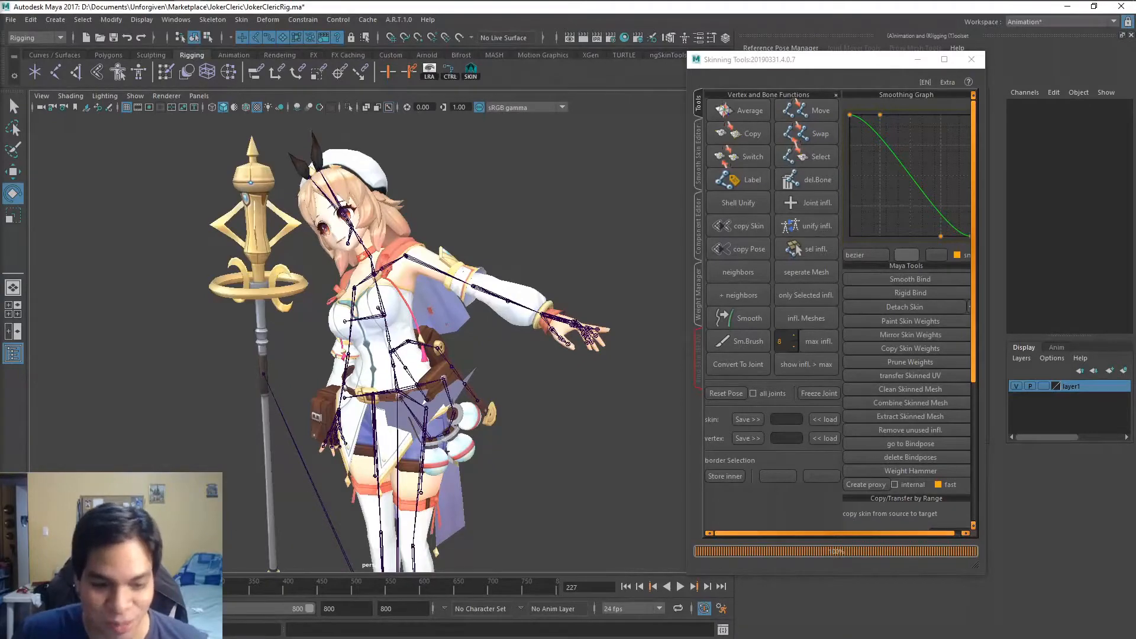
key(alt+v)
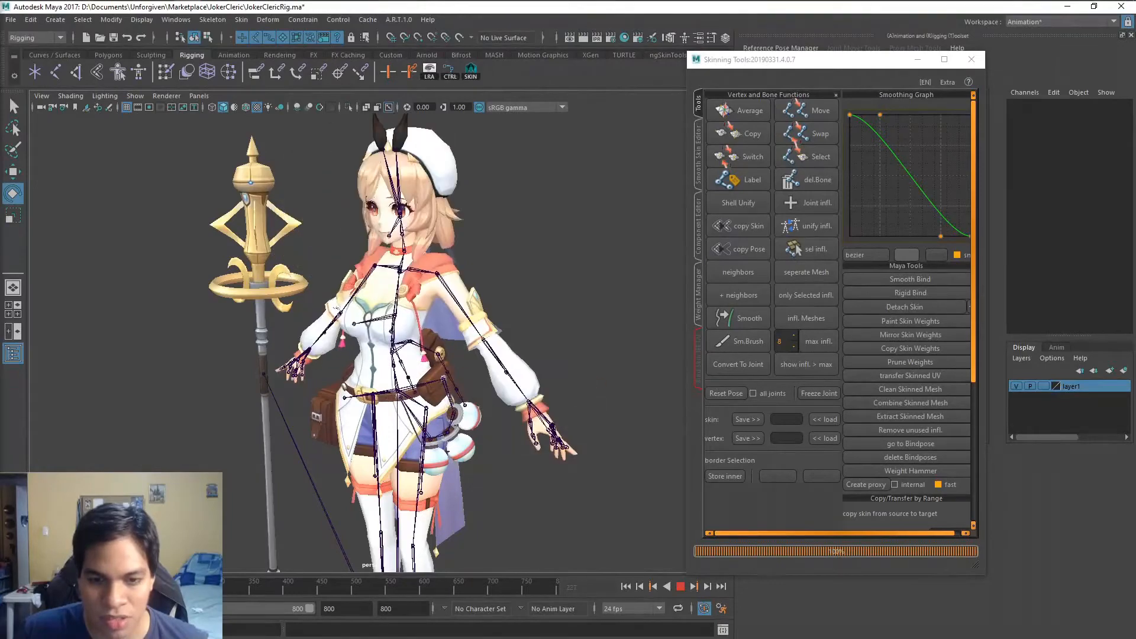
Select the cloak and check during playback how it follows the left shoulder
scroll(414, 333, up, 3)
click(440, 277)
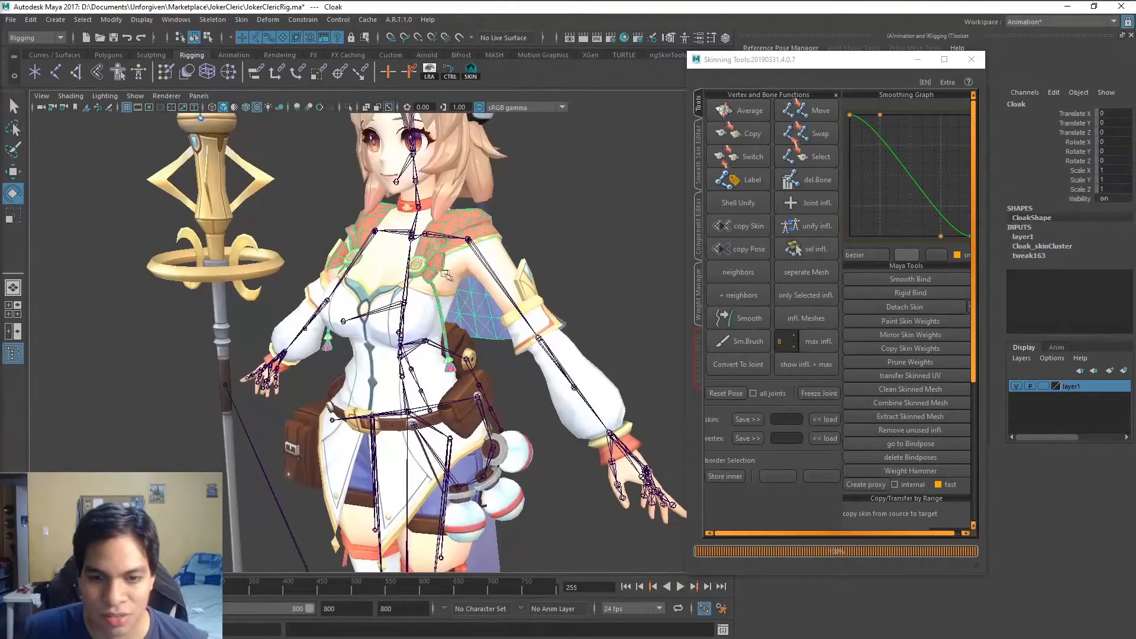
scroll(441, 275, up, 5)
scroll(425, 274, up, 2)
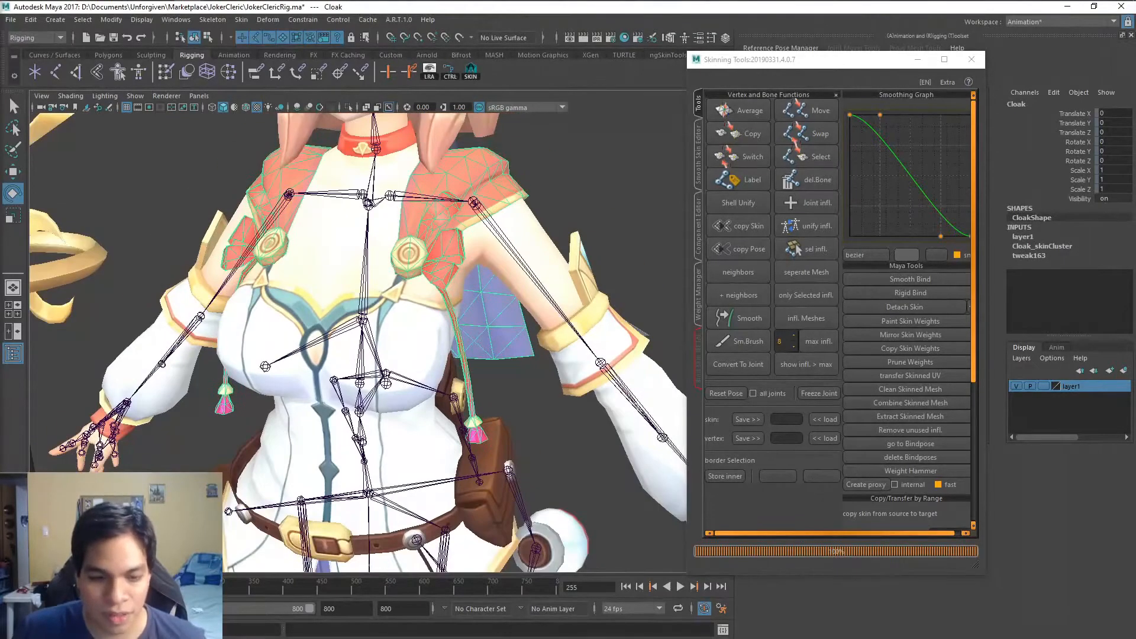
alt+drag(461, 309, 311, 305)
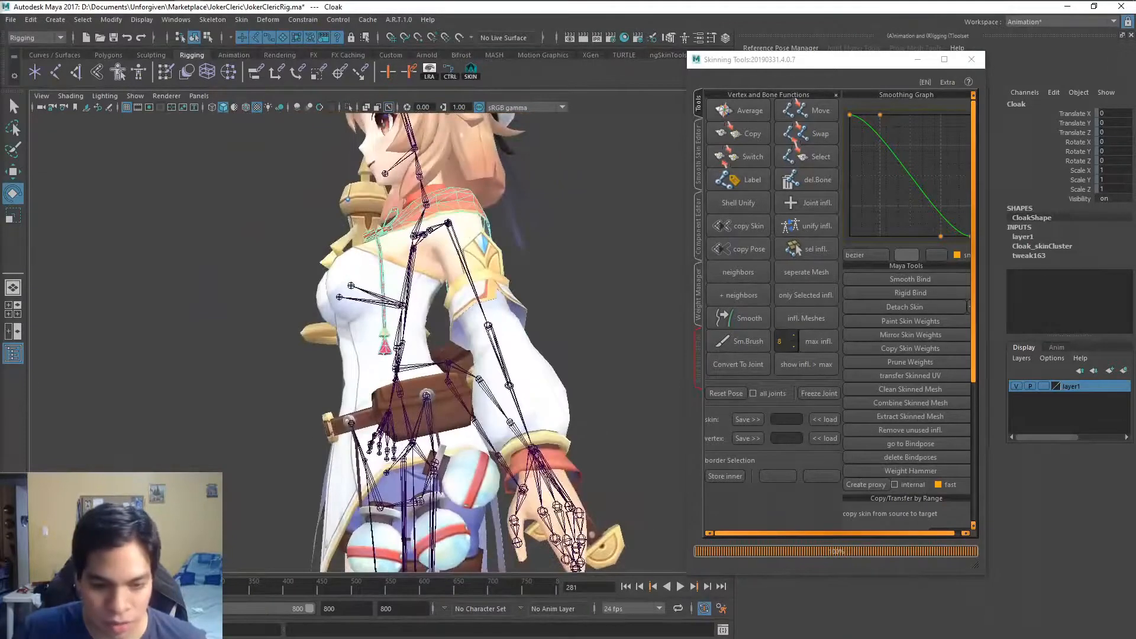
key(alt+v)
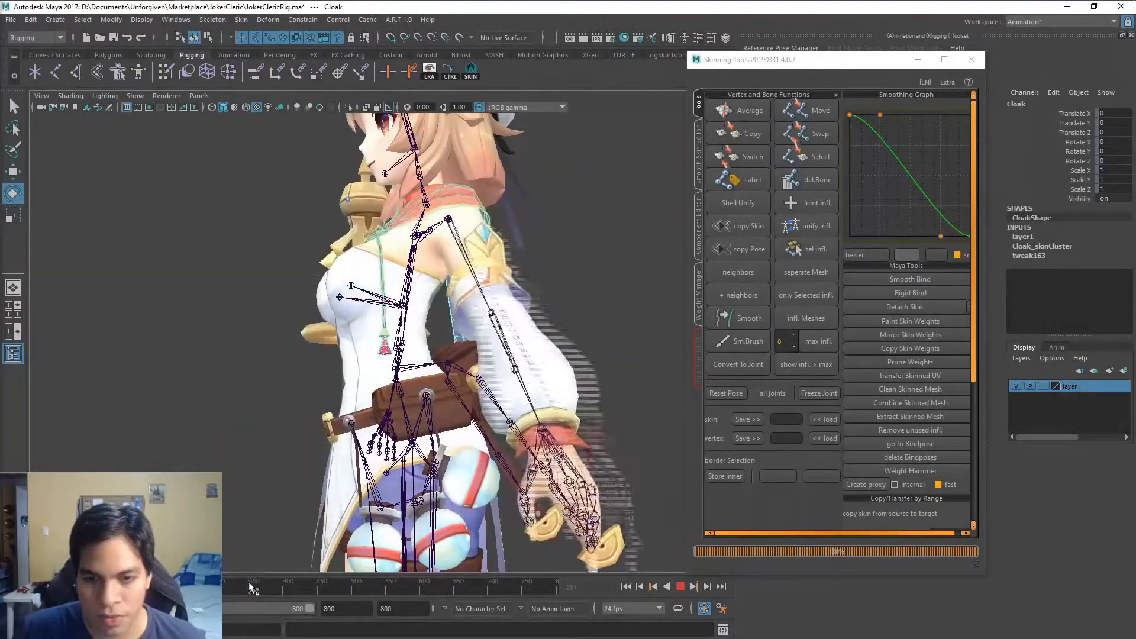
key(alt+v)
Play the animation to examine the back of the cloak
alt+drag(352, 464, 207, 447)
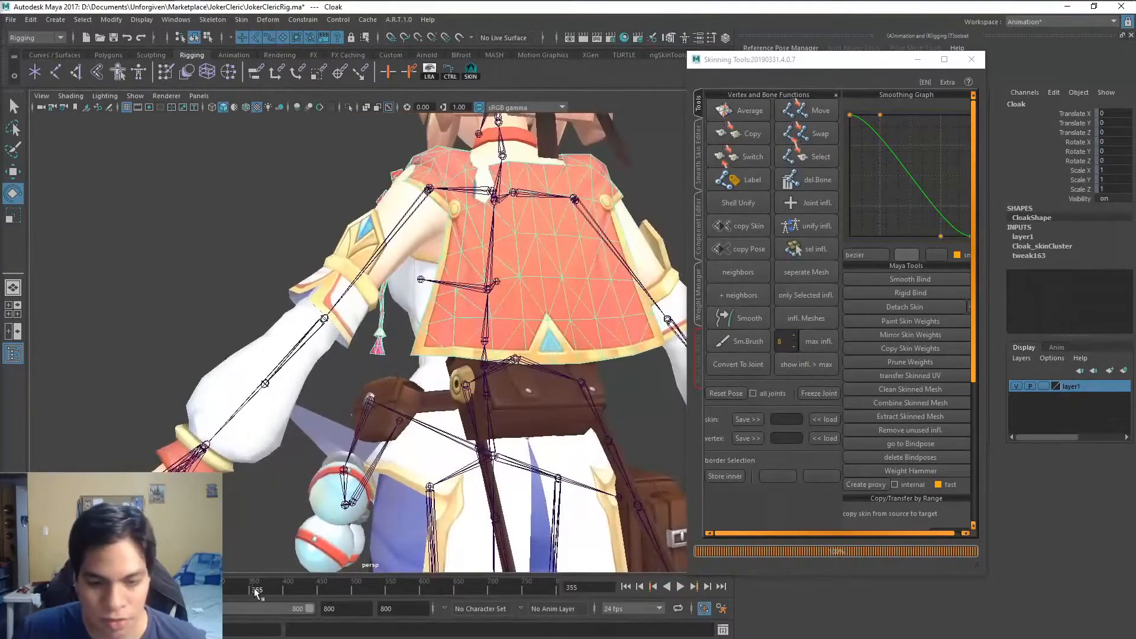
key(alt+v)
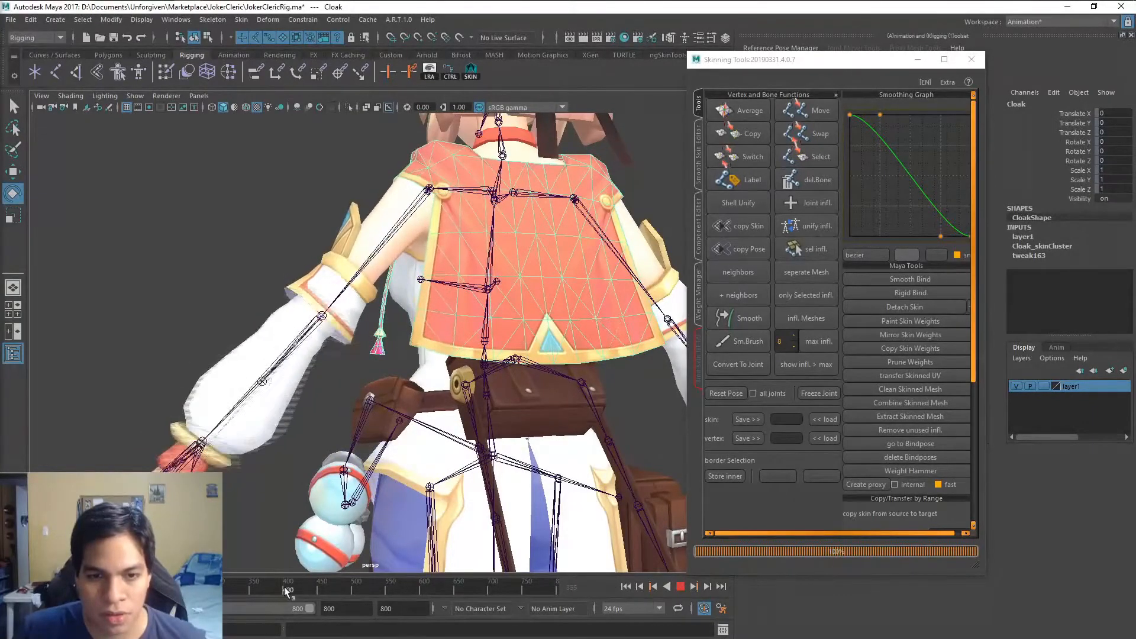
key(alt+v)
Select the body mesh and scrub through the animation to examine the left arm from behind
click(346, 234)
scroll(450, 211, up, 2)
scroll(447, 221, down, 1)
alt+middle_drag(438, 243, 471, 310)
alt+drag(515, 314, 381, 416)
drag(285, 592, 426, 569)
drag(309, 574, 274, 579)
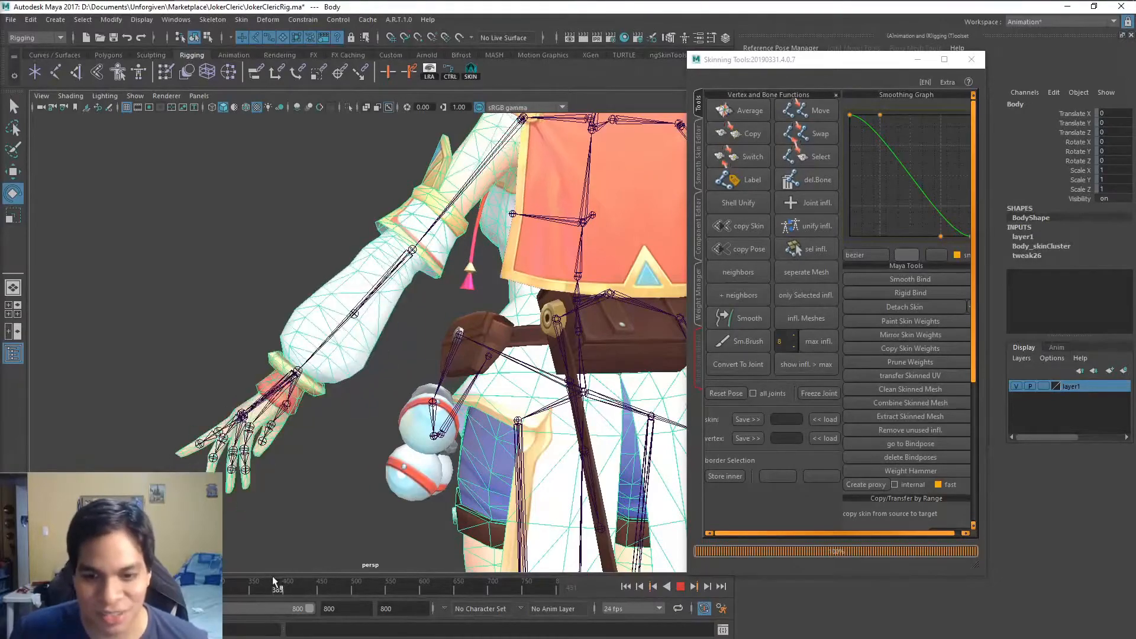
Examine the body mesh's waist, skirt and thighs from the front
scroll(363, 424, down, 5)
scroll(363, 423, up, 3)
alt+drag(362, 424, 473, 440)
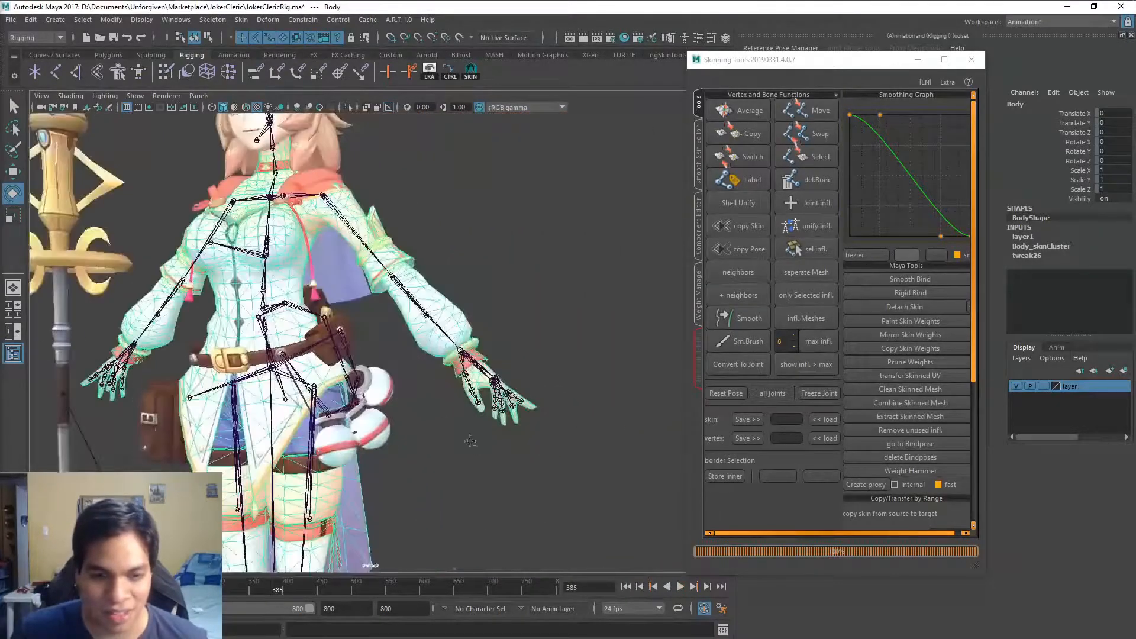
scroll(524, 443, up, 3)
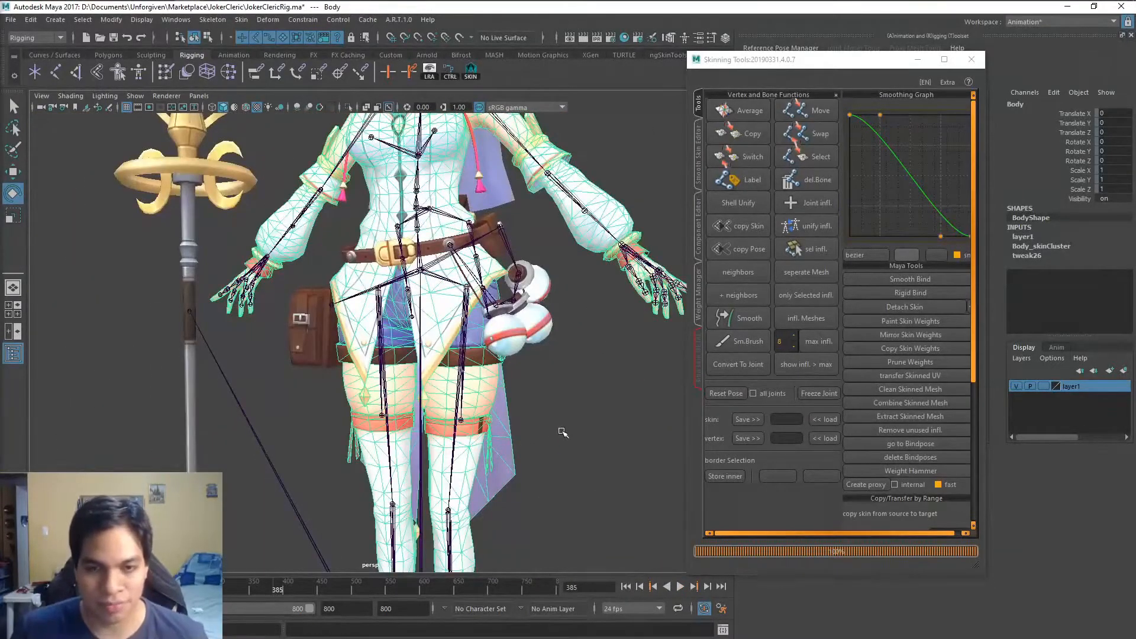
scroll(562, 433, down, 3)
key(space)
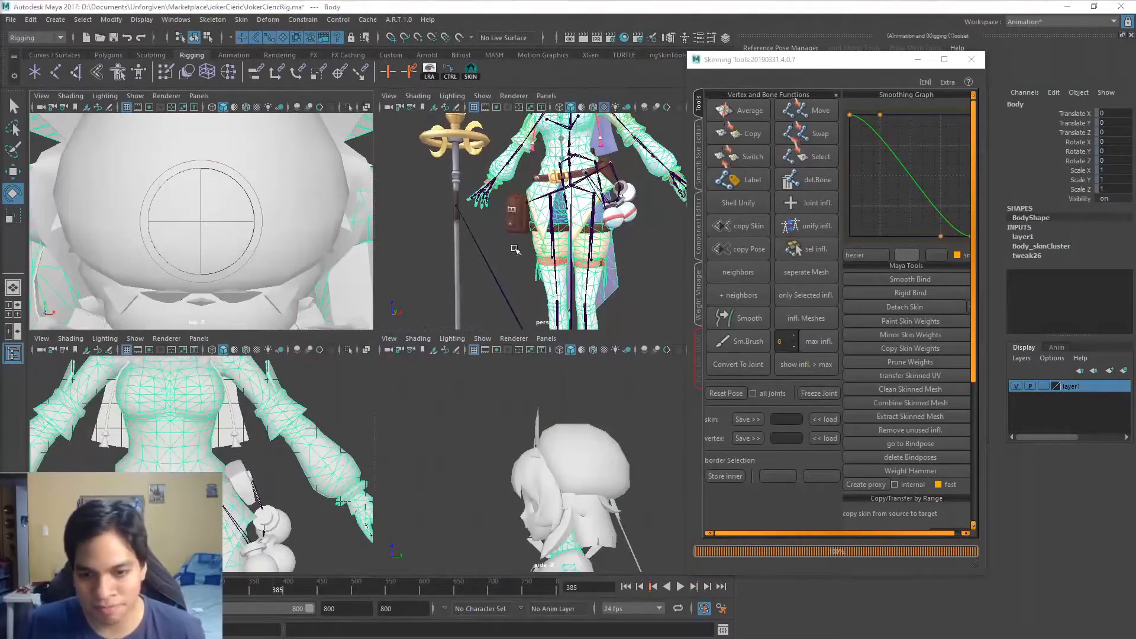
key(space)
alt+middle_drag(568, 410, 536, 308)
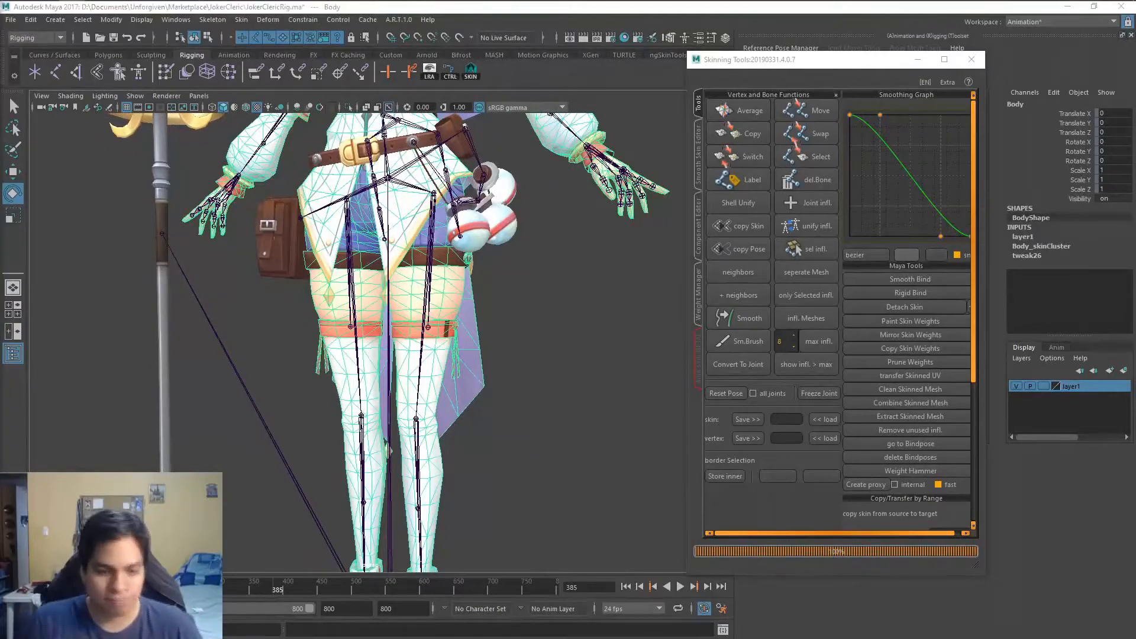
Switch the body mesh to vertex selection and pick vertices around the shorts' hem while checking the leg motion
key(alt+v)
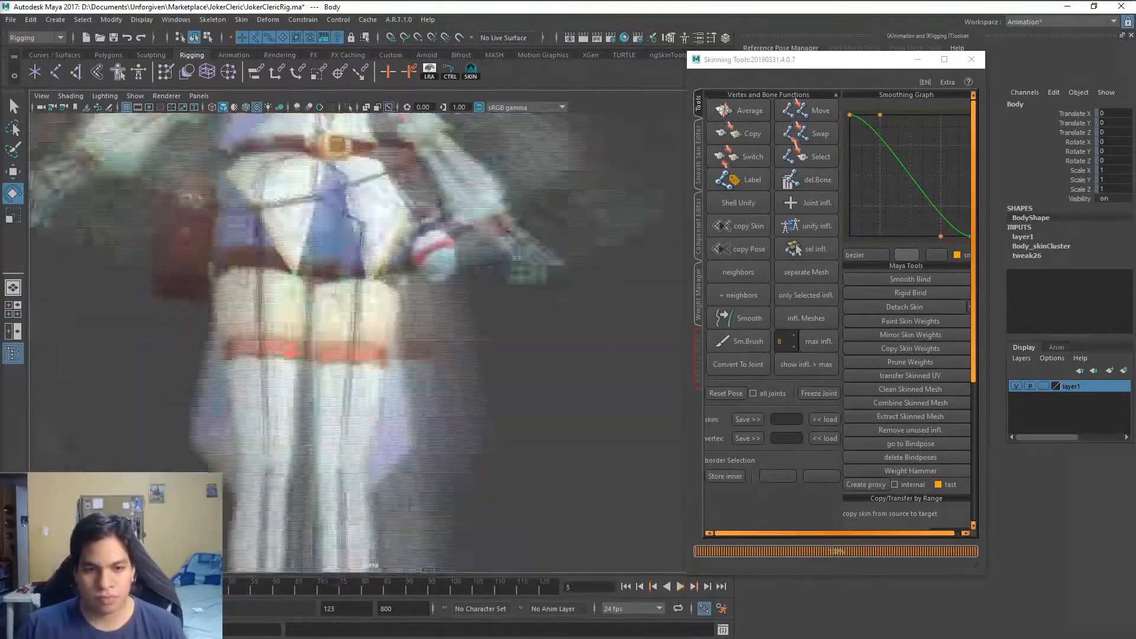
key(alt+v)
alt+right_drag(331, 315, 438, 315)
key(q)
click(358, 323)
right_drag(366, 319, 332, 303)
key(alt+v)
alt+drag(332, 303, 266, 233)
key(alt+v)
click(192, 378)
alt+drag(154, 282, 558, 196)
key(alt+v)
alt+drag(450, 296, 332, 319)
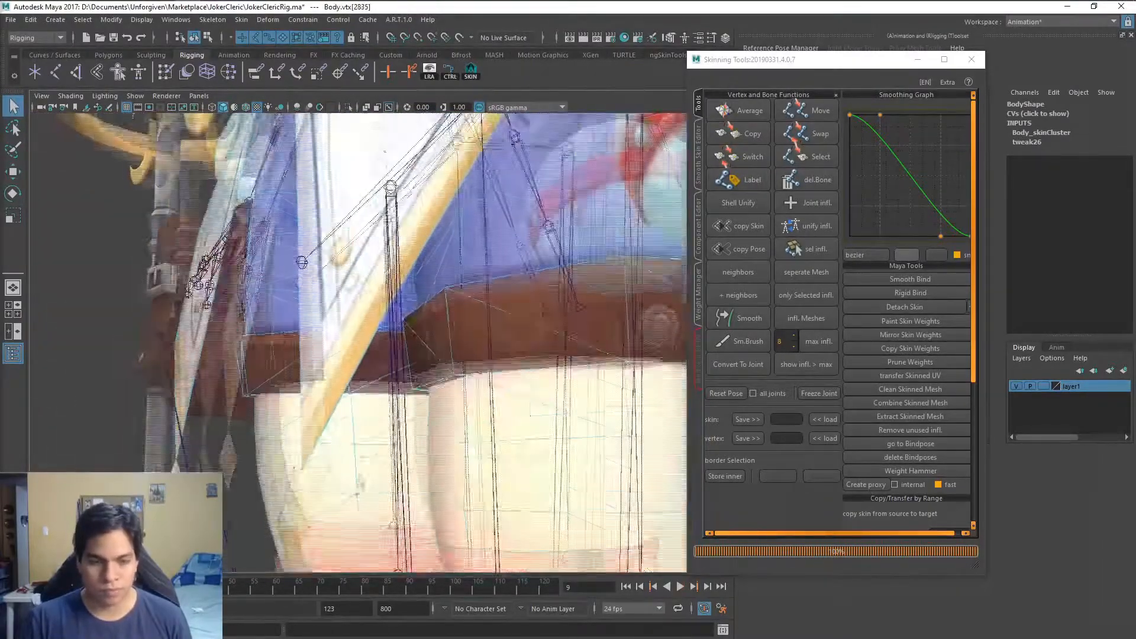
Inspect the shorts and upper thighs closely, selecting body mesh components in the problem areas
alt+right_drag(414, 319, 284, 320)
key(alt+v)
key(alt+v)
alt+drag(379, 319, 249, 284)
double_click(281, 382)
scroll(442, 285, down, 3)
right_drag(442, 284, 441, 317)
scroll(414, 325, up, 3)
scroll(415, 325, down, 1)
alt+drag(417, 326, 379, 319)
click(484, 138)
scroll(414, 296, down, 5)
scroll(355, 331, up, 5)
click(343, 355)
Select the body's dress and arm faces with their influence joints, and isolate them in the viewport
alt+drag(343, 378, 568, 378)
right_drag(426, 285, 481, 268)
scroll(417, 294, up, 3)
click(417, 294)
scroll(358, 342, down, 5)
click(355, 255)
click(805, 249)
alt+drag(379, 331, 450, 337)
scroll(390, 331, up, 3)
key(ctrl+1)
scroll(506, 276, down, 5)
right_drag(459, 264, 404, 264)
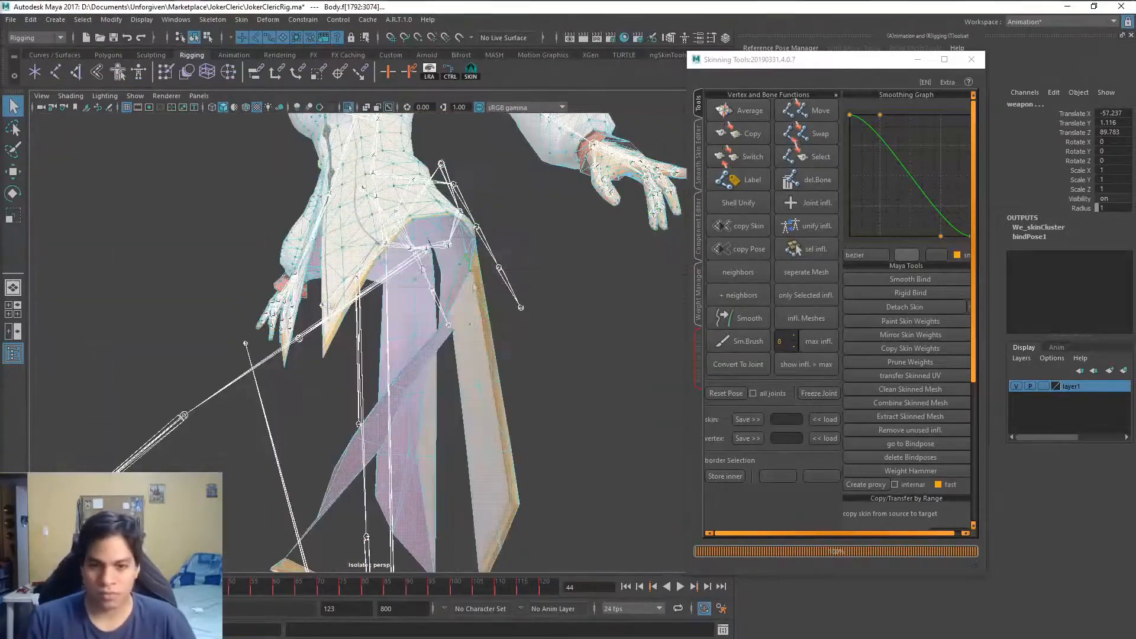
Select vertices on the isolated dress and scrub the animation to check the skirt panels
scroll(408, 271, up, 4)
click(318, 265)
scroll(411, 268, down, 5)
alt+drag(412, 268, 540, 266)
drag(205, 586, 117, 585)
alt+middle_drag(355, 266, 521, 290)
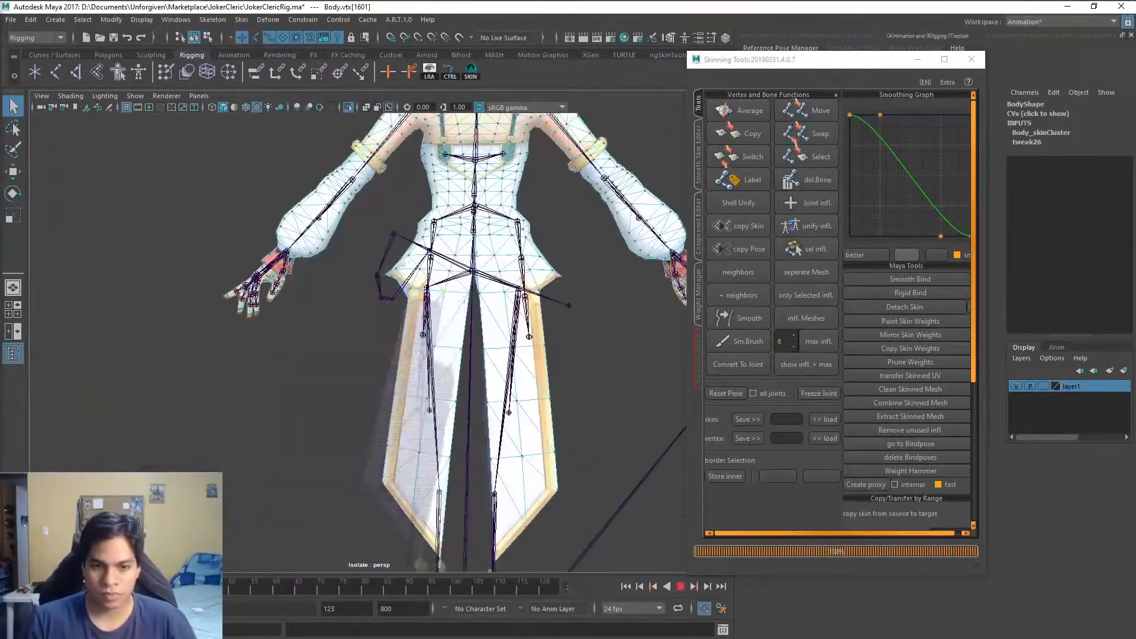
click(13, 128)
drag(117, 586, 151, 585)
key(q)
Leave the isolated view, return the body mesh to object selection and replay the leg motion
alt+drag(414, 332, 486, 393)
key(ctrl+1)
right_drag(450, 408, 488, 379)
key(alt+v)
alt+drag(488, 395, 503, 355)
scroll(414, 331, up, 4)
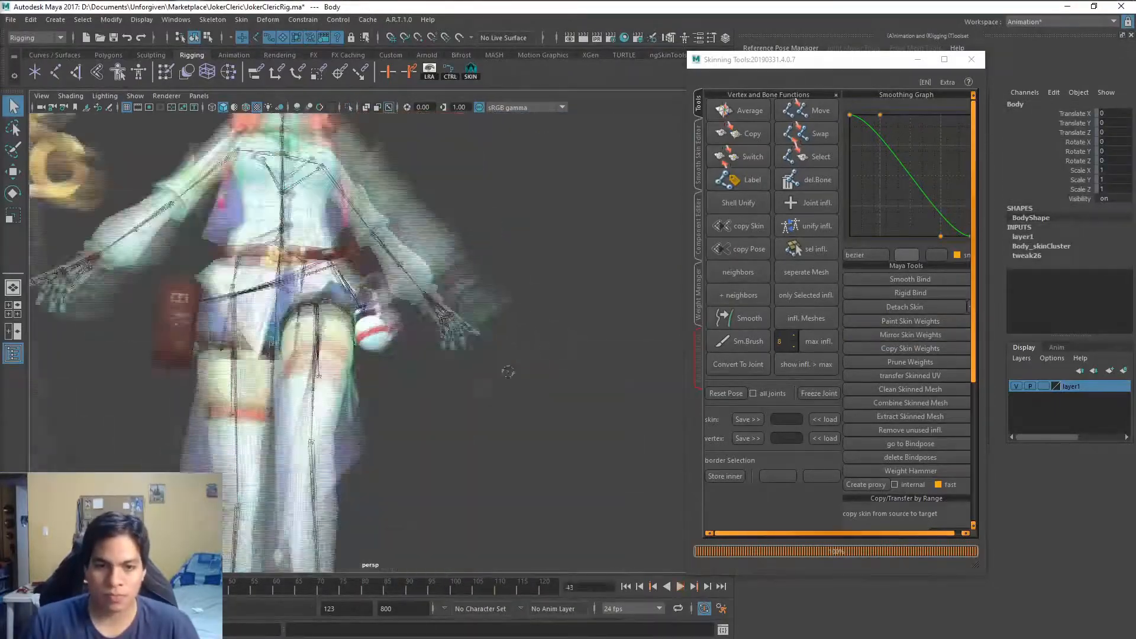
scroll(414, 355, down, 5)
alt+drag(414, 355, 454, 379)
scroll(414, 355, up, 5)
key(alt+v)
Scrub to the arm motion, select the belts mesh and review how the upper body deforms
scroll(453, 379, down, 3)
alt+middle_drag(454, 378, 449, 236)
drag(293, 586, 455, 585)
scroll(379, 355, down, 5)
alt+middle_drag(379, 266, 402, 444)
scroll(378, 355, up, 4)
click(441, 385)
mouse_move(440, 385)
alt+mouse_down()
mouse_move(491, 384)
mouse_move(441, 379)
alt+mouse_up()
scroll(378, 355, down, 3)
alt+middle_drag(379, 284, 378, 474)
alt+drag(379, 332, 332, 337)
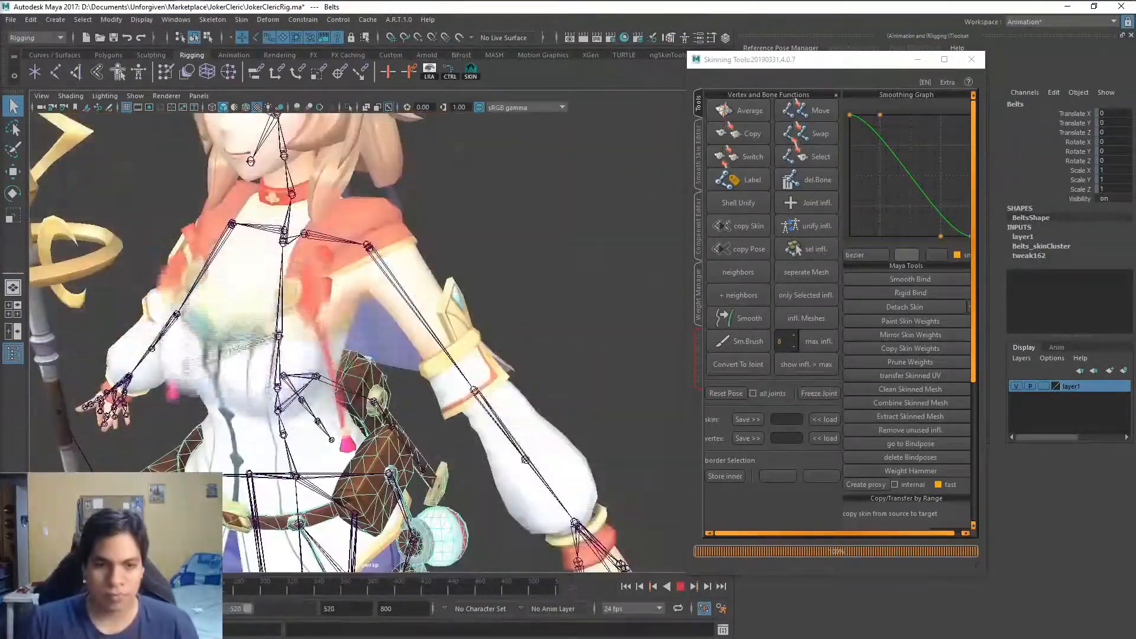
Switch the cloak to vertex selection and grow the selection over its left front tie
click(680, 586)
scroll(379, 296, up, 3)
right_drag(486, 194, 426, 194)
key(alt+v)
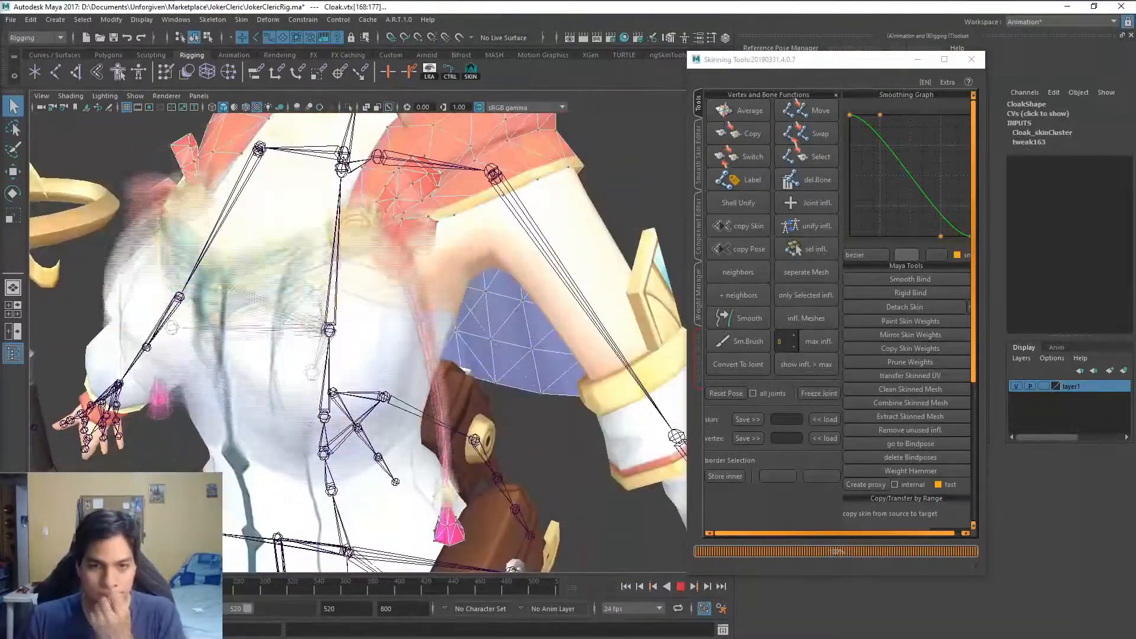
key(shift+period)
key(shift+period)
key(shift+period)
key(shift+period)
key(shift+period)
key(shift+period)
alt+drag(367, 243, 386, 281)
Try to copy skin weights between vertices of the cloak's left front tie, and undo it
alt+drag(497, 272, 462, 332)
scroll(439, 246, up, 4)
click(437, 244)
key(shift+period)
key(shift+period)
key(shift+period)
click(738, 134)
click(468, 447)
key(shift+period)
key(ctrl+z)
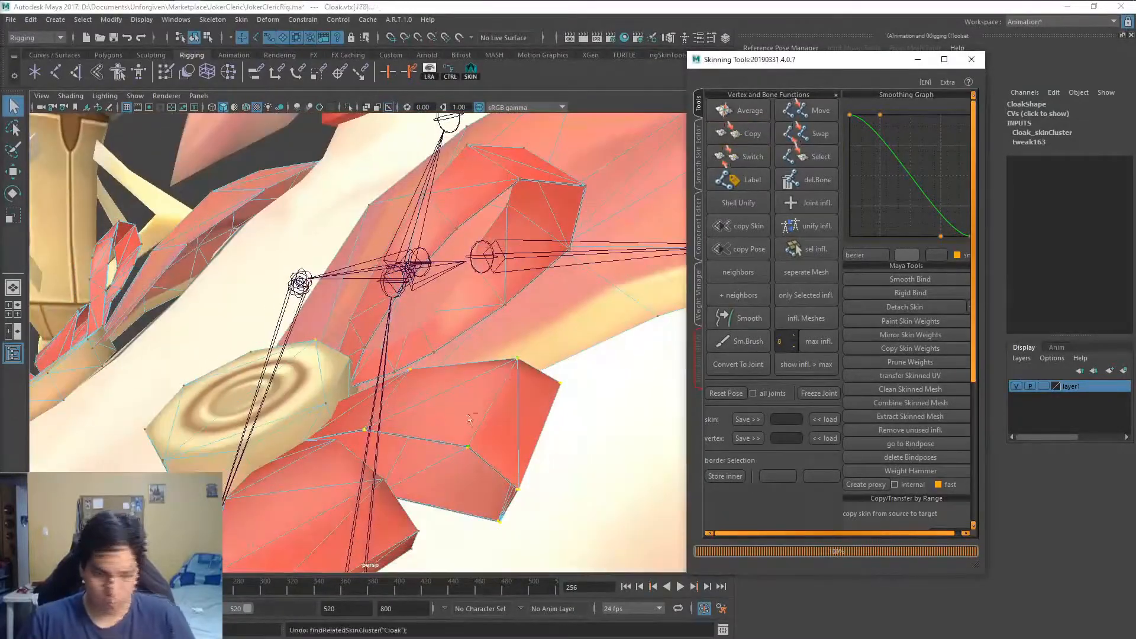
Copy the skinning from the body mesh to the cloak and check the shoulder during playback
key(alt+v)
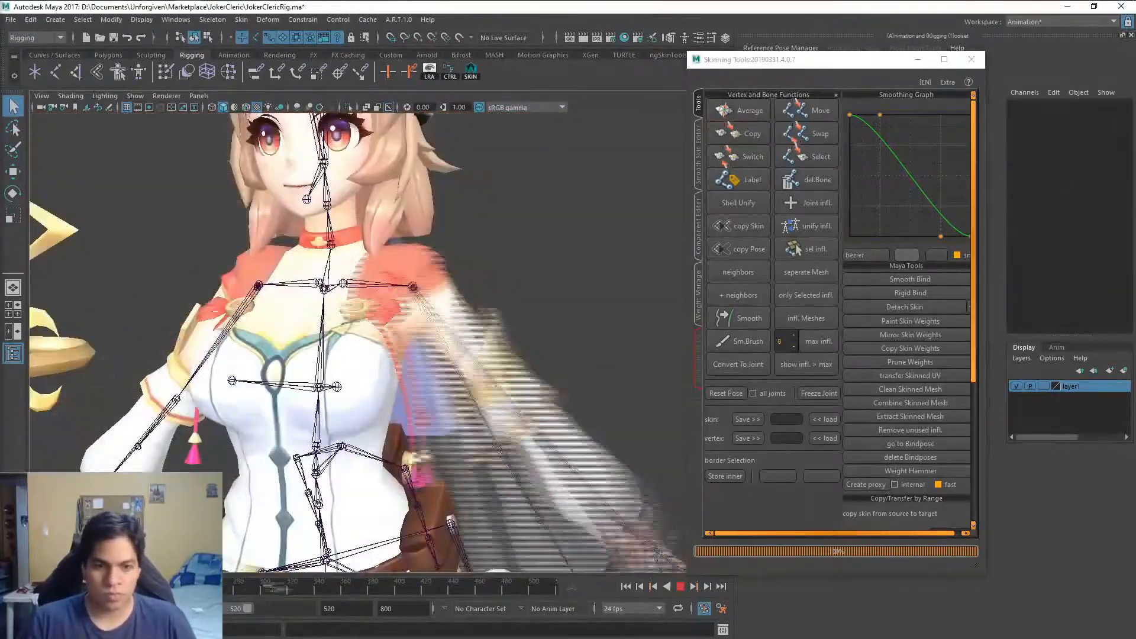
key(alt+v)
click(361, 385)
shift+click(409, 263)
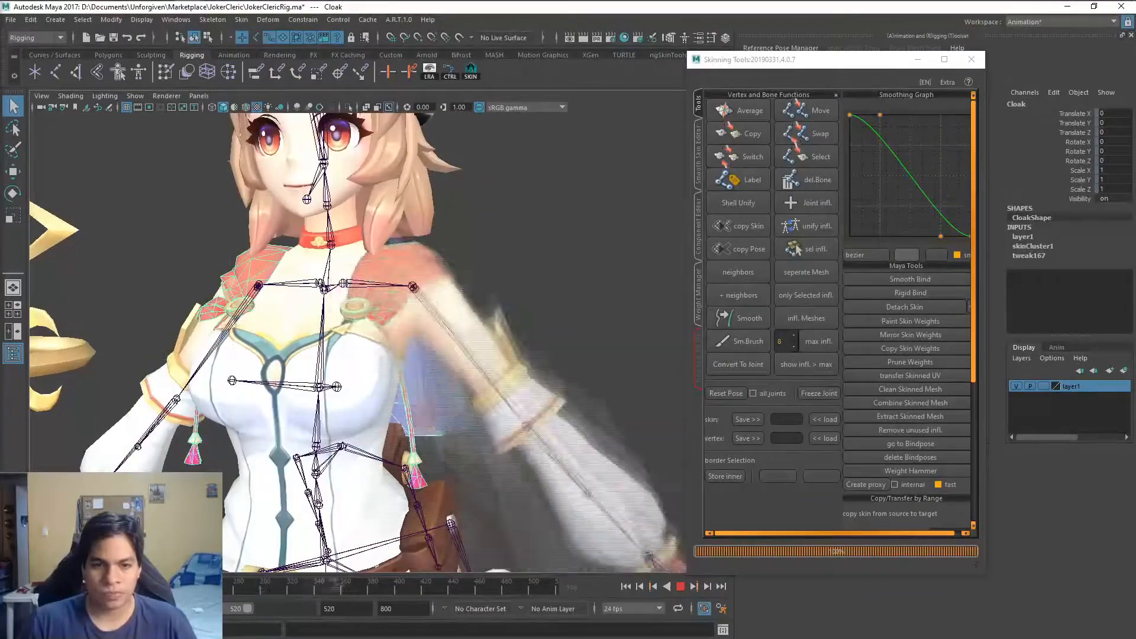
Switch the cloak to vertex selection and copy skin weights between vertices of its left front tie
drag(259, 565, 260, 565)
key(F9)
click(346, 253)
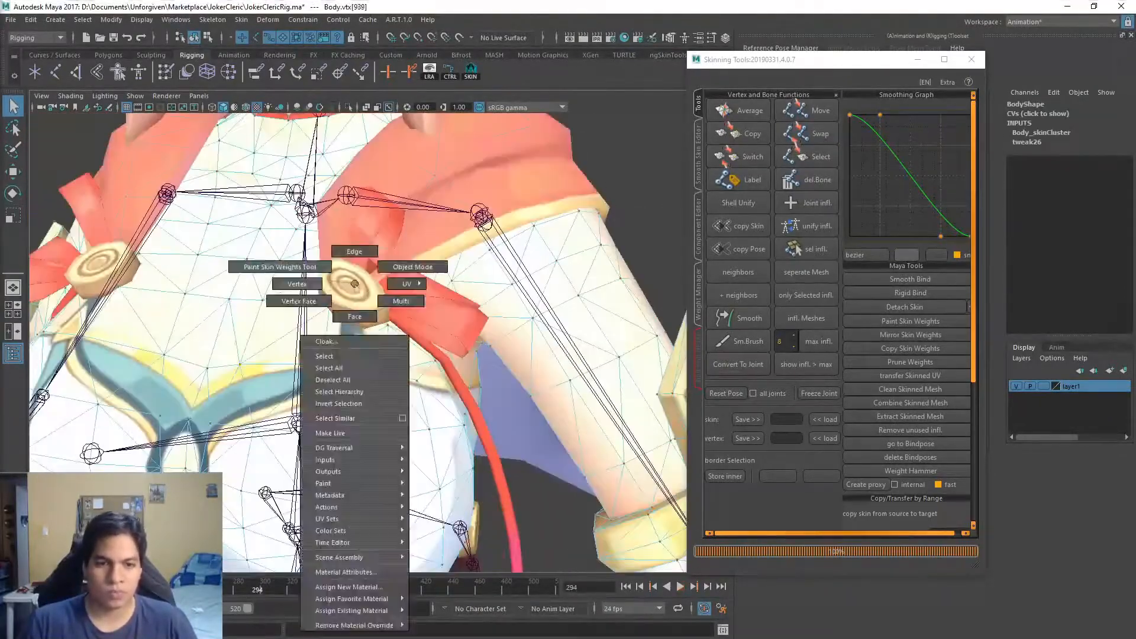
right_drag(354, 284, 297, 284)
shift+click(326, 295)
alt+drag(402, 237, 455, 208)
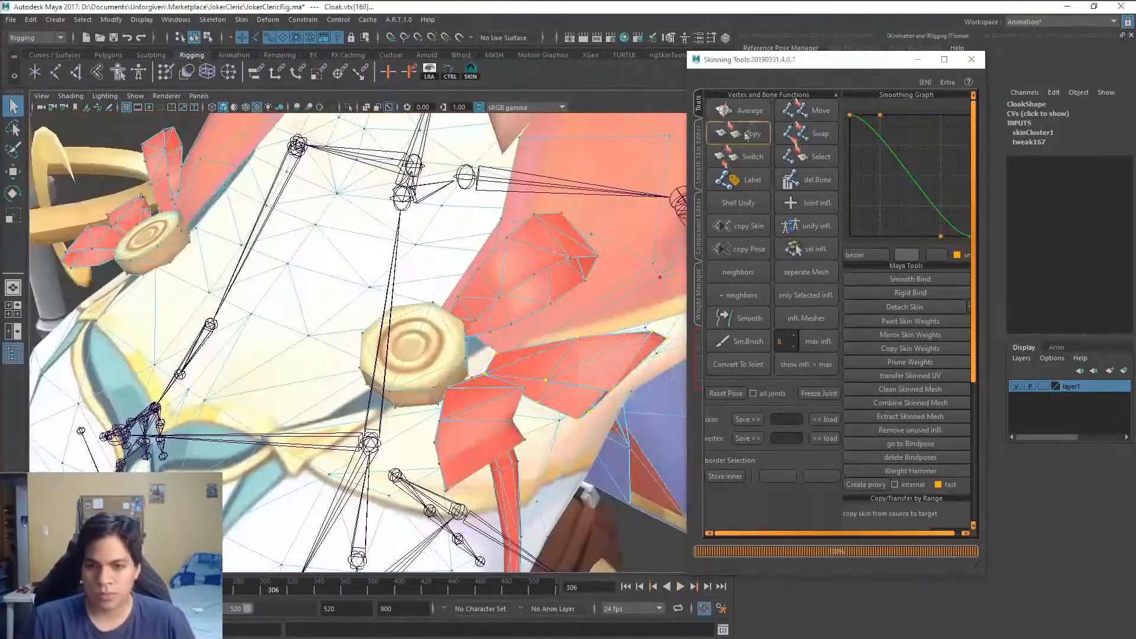
click(746, 137)
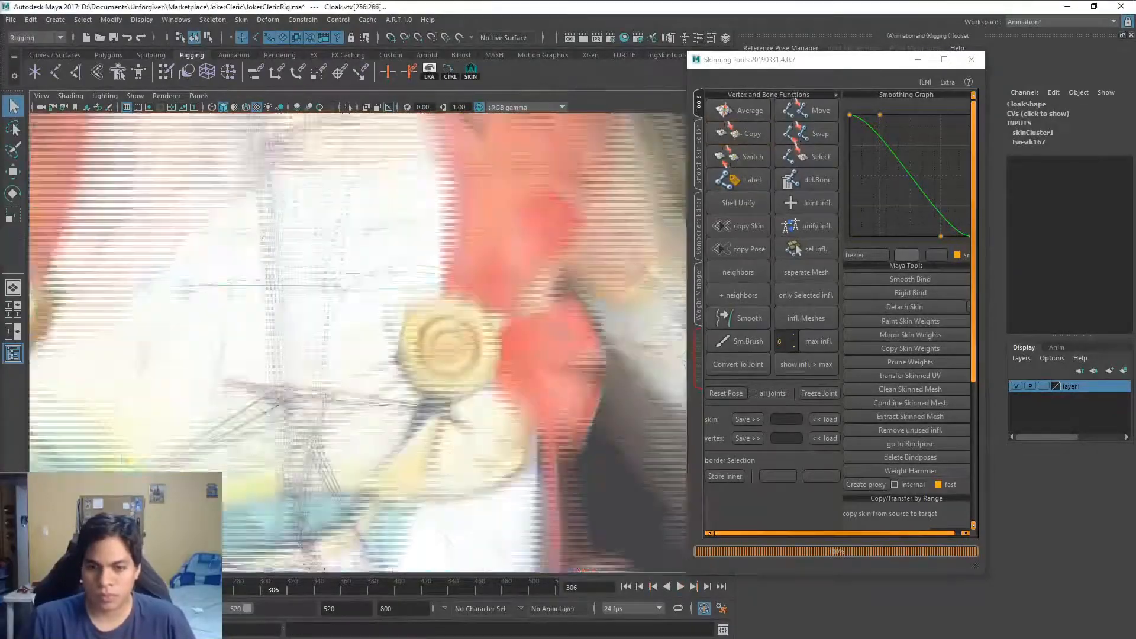
Select further vertices on the tie's button and hanging cord, and check them against the arm motion
shift+click(429, 385)
alt+drag(432, 386, 438, 349)
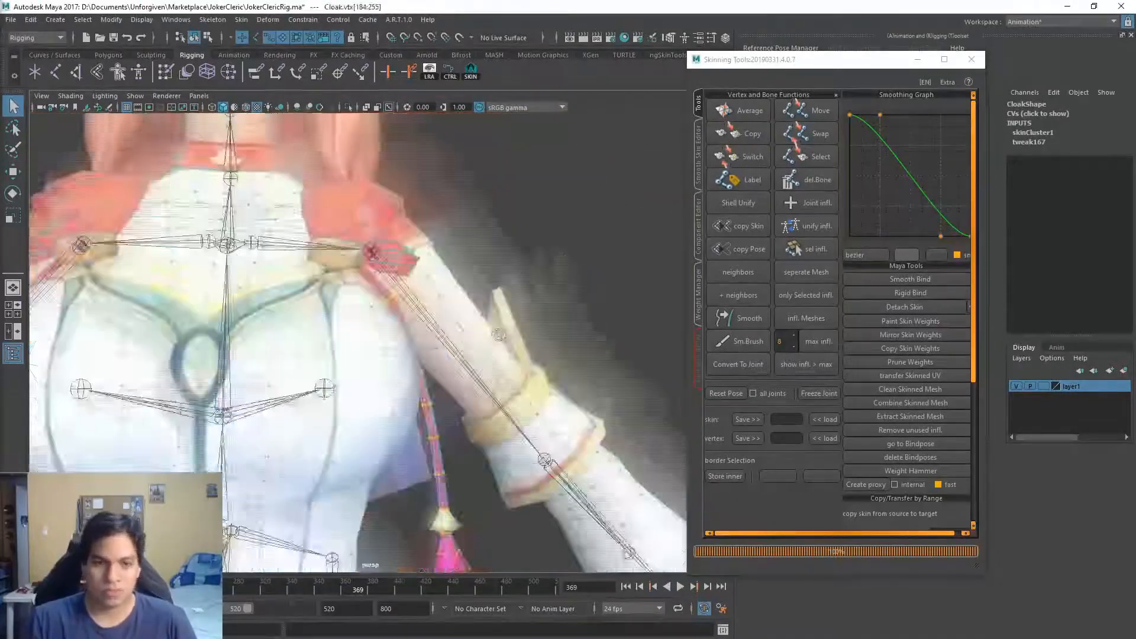
click(499, 335)
alt+drag(499, 334, 321, 587)
click(680, 586)
Return the cloak to vertex selection and copy skin weights between vertices beside the left tie and shoulder
scroll(378, 331, up, 5)
click(330, 286)
right_drag(330, 286, 270, 287)
scroll(379, 331, up, 5)
drag(350, 375, 364, 384)
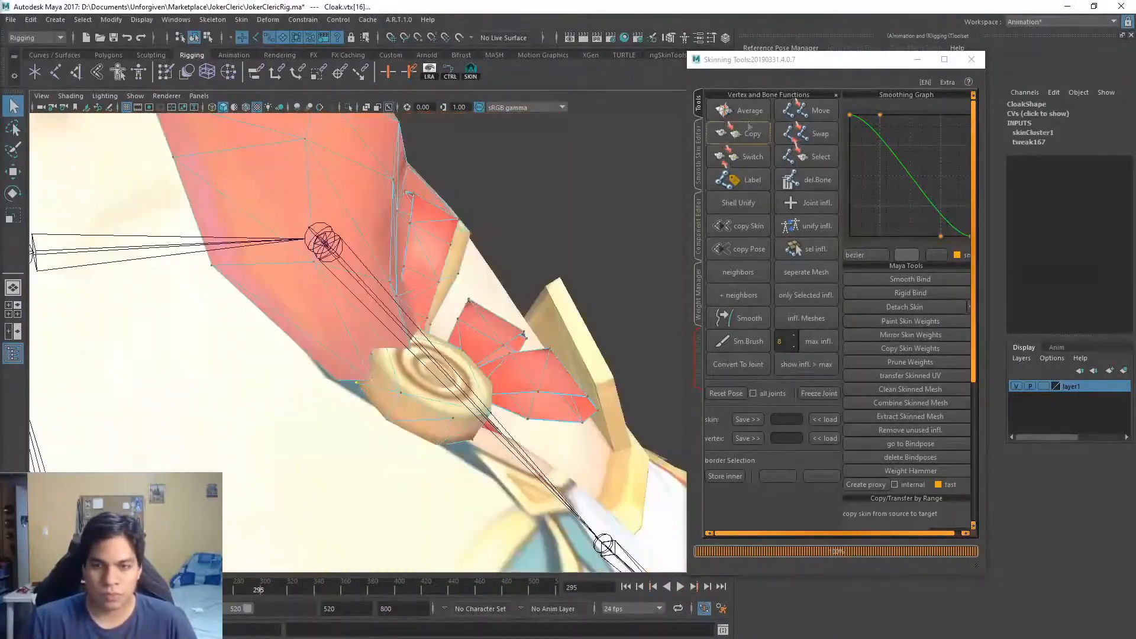
Isolate the cloak to reach its left shoulder vertices, restore the full scene and replay the arm motion
key(ctrl+1)
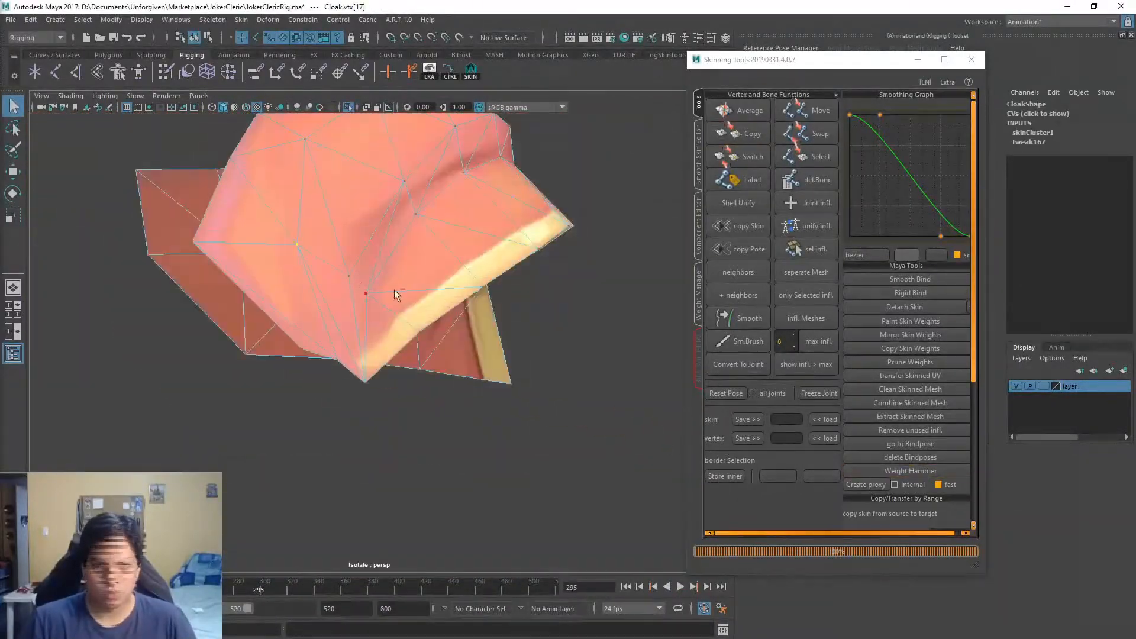
key(alt+v)
key(ctrl+1)
key(alt+v)
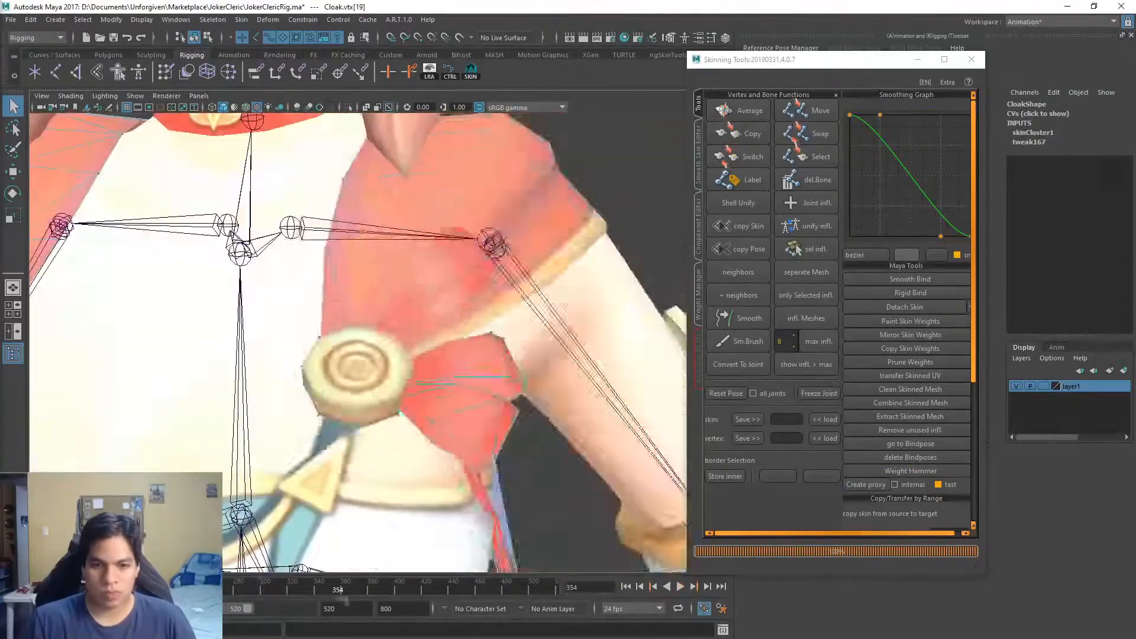
key(alt+v)
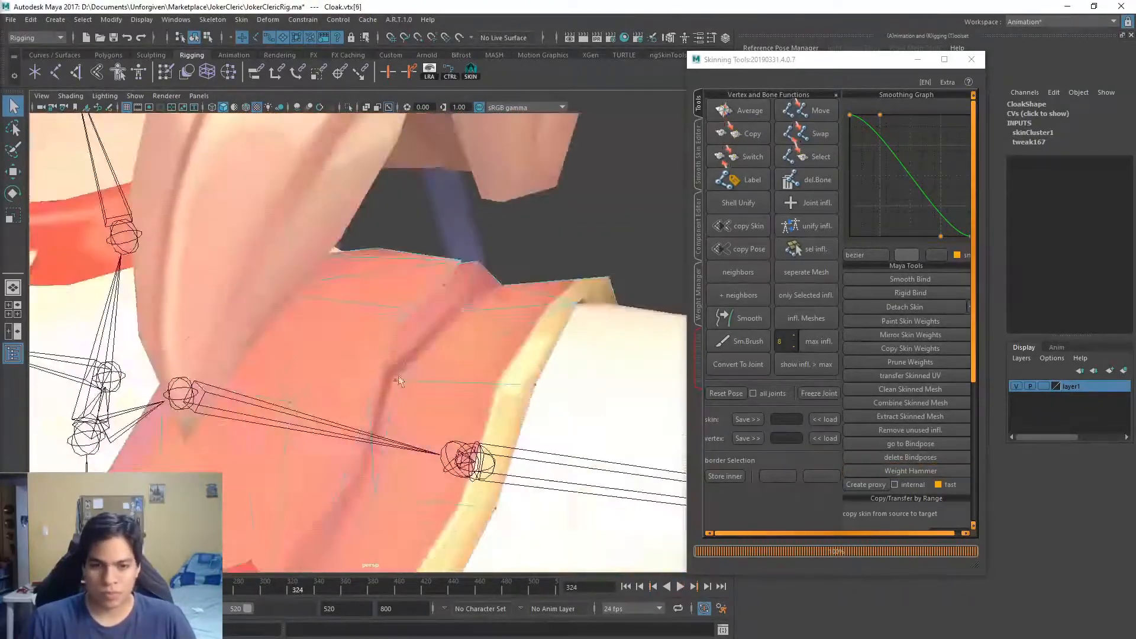
Undo the latest changes on the cloak's left shoulder and replay the arm motion
key(ctrl+z)
key(alt+v)
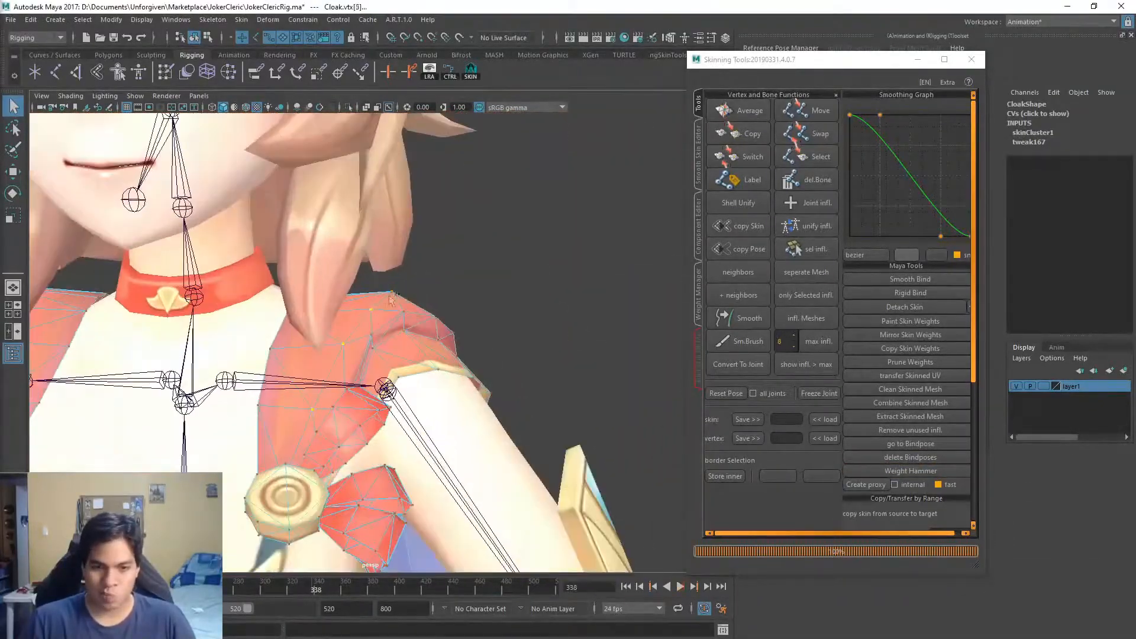
key(ctrl+z)
key(alt+v)
key(alt+v)
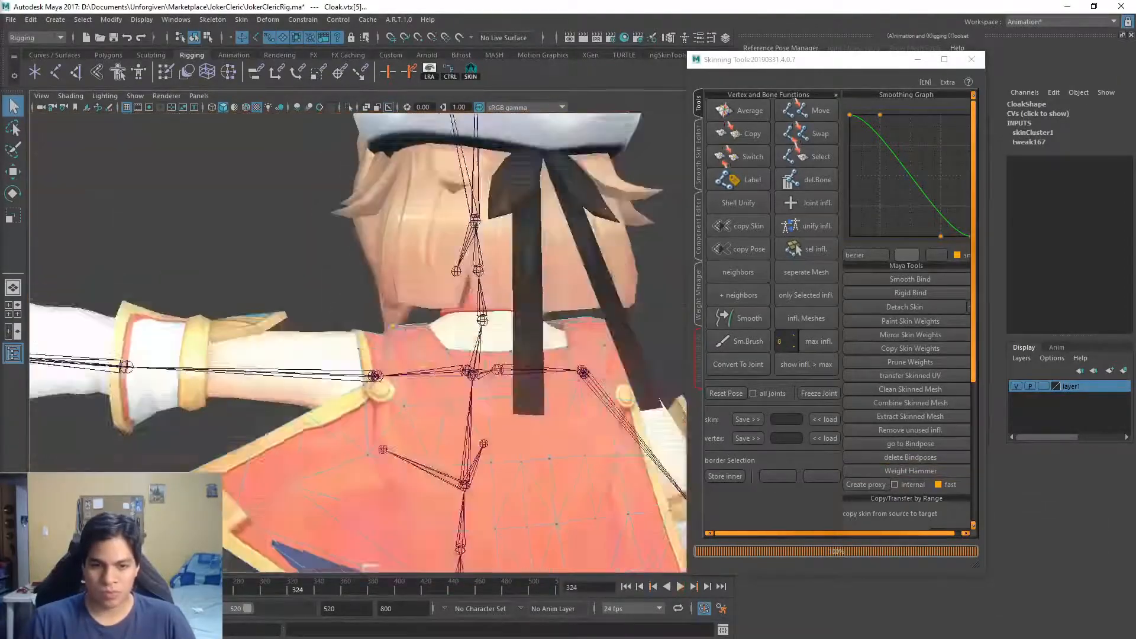
Inspect the vertices on the cloak's back, undo the last change and play the animation
alt+drag(398, 421, 417, 398)
scroll(417, 397, up, 2)
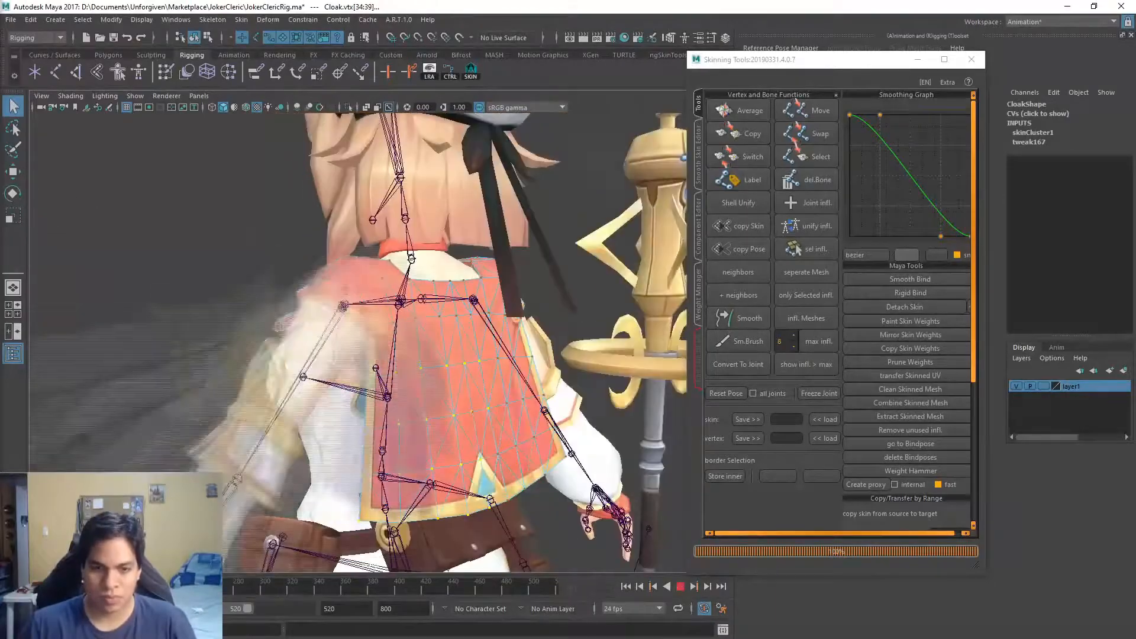
key(ctrl+z)
key(alt+v)
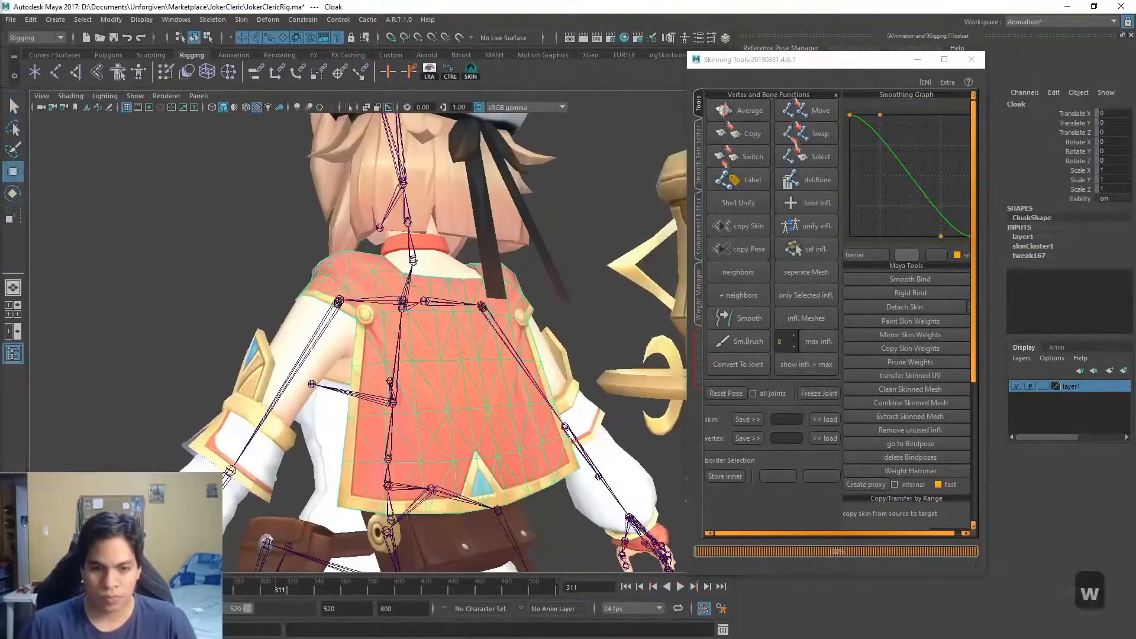
right_drag(365, 286, 290, 269)
key(alt+v)
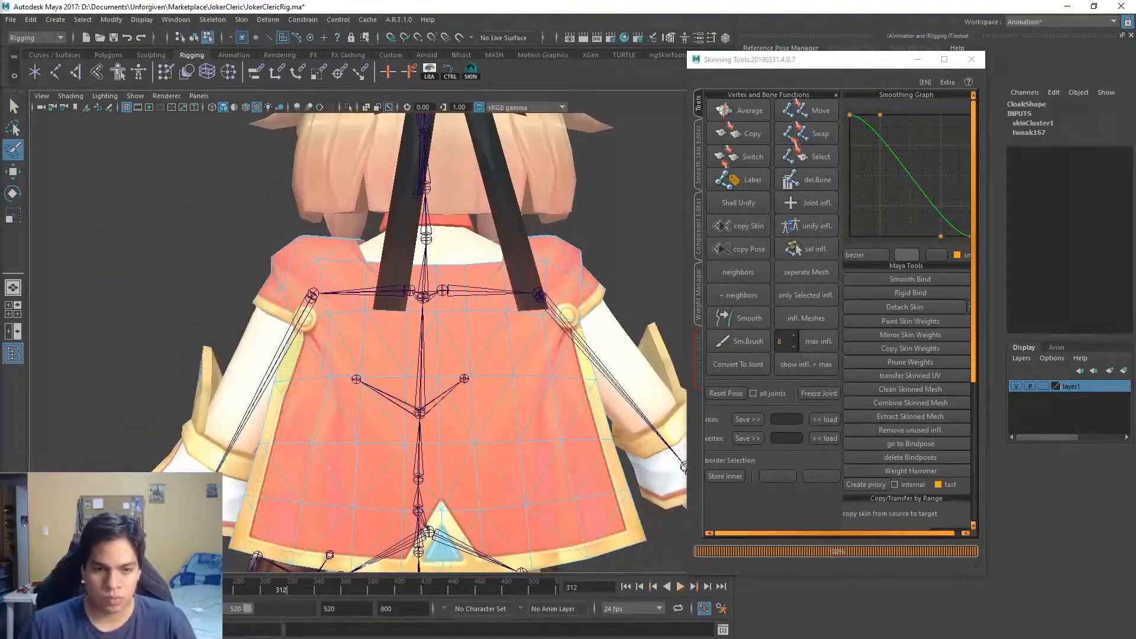
alt+drag(257, 539, 426, 426)
key(q)
key(1)
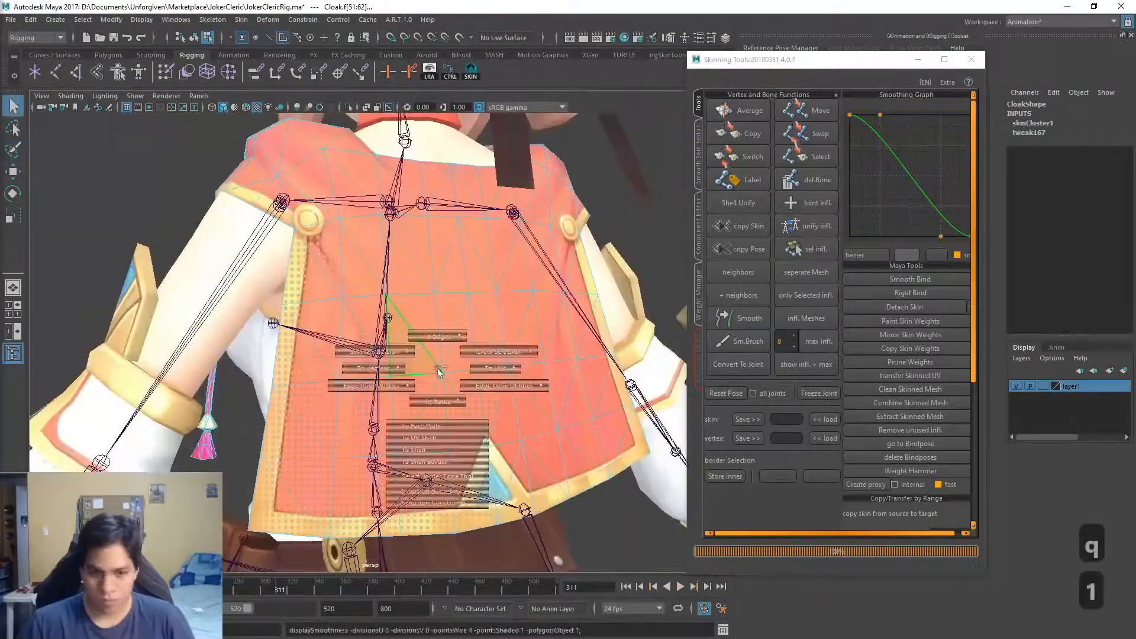
Try to adjust vertices on the upper left of the cloak's back while checking the arm motion
key(alt+v)
click(316, 542)
key(alt+v)
scroll(284, 353, up, 3)
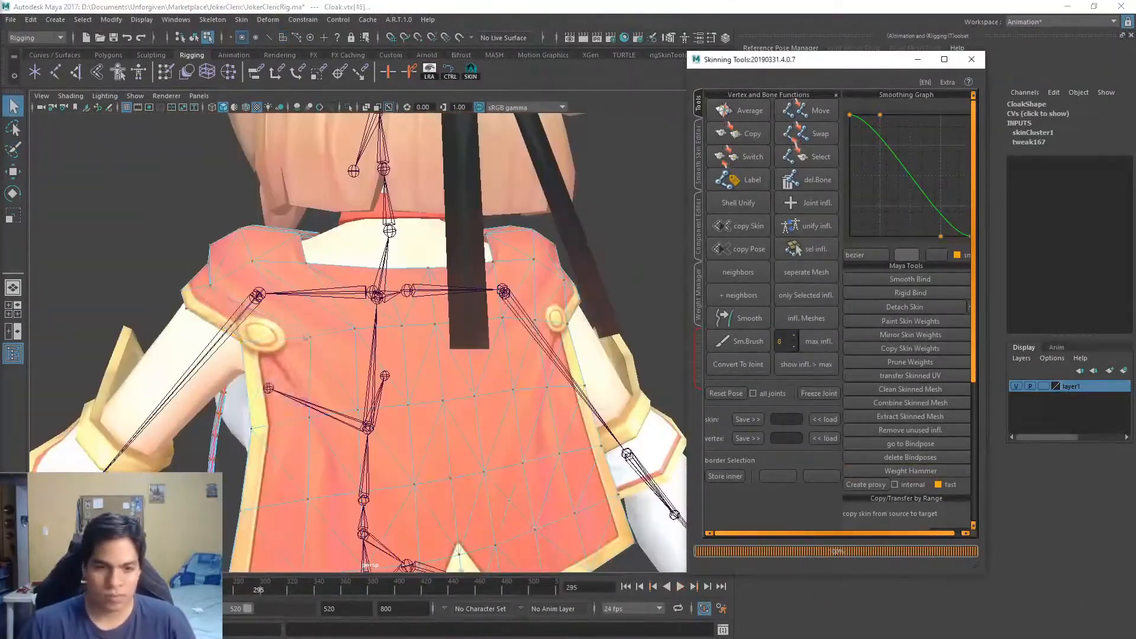
click(295, 433)
key(alt+v)
scroll(355, 354, down, 2)
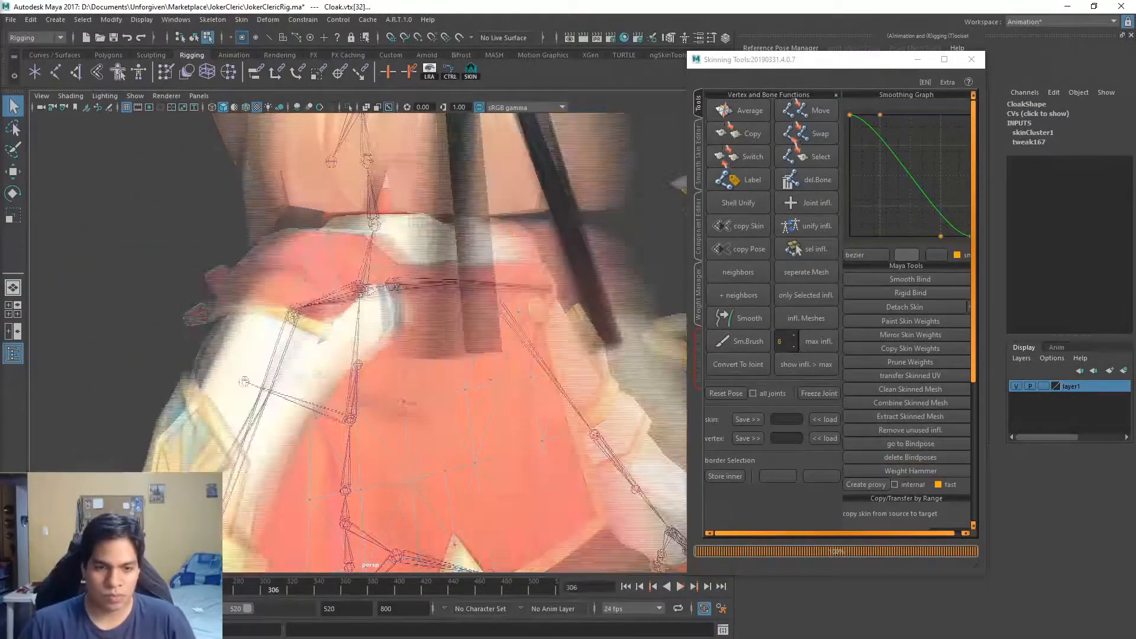
Undo the recent series of changes on the cloak's back
key(ctrl+z)
click(502, 337)
key(ctrl+z)
key(ctrl+z)
key(ctrl+z)
key(ctrl+z)
key(ctrl+z)
key(ctrl+z)
key(ctrl+z)
key(ctrl+z)
key(ctrl+z)
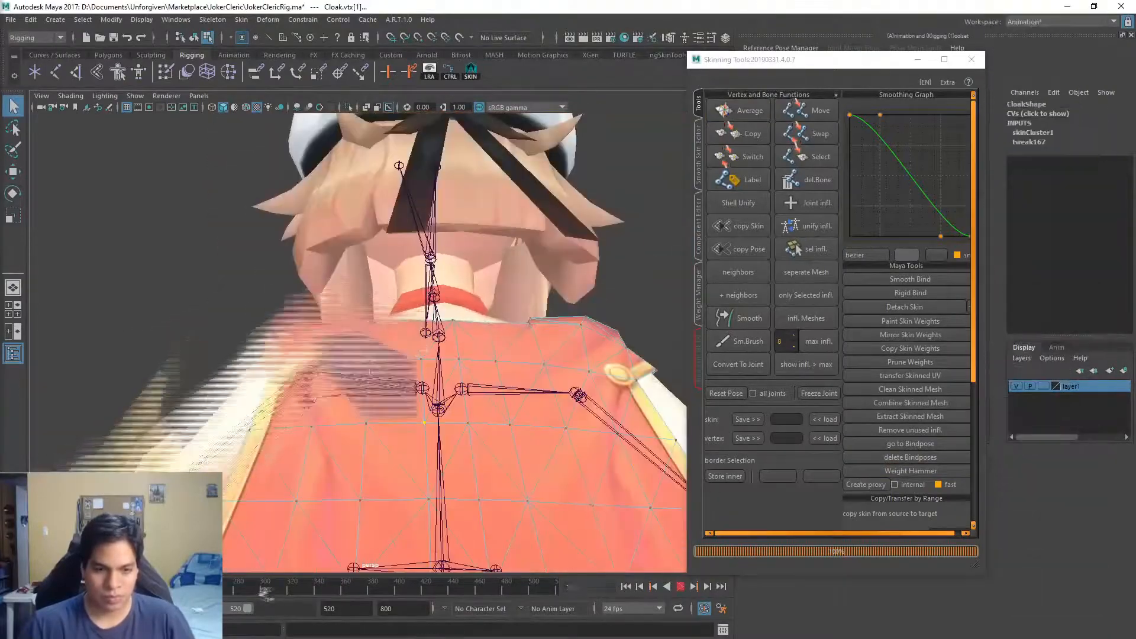
key(ctrl+z)
key(ctrl+z)
key(ctrl+z)
key(ctrl+z)
key(ctrl+z)
key(ctrl+z)
key(ctrl+z)
key(ctrl+z)
key(ctrl+z)
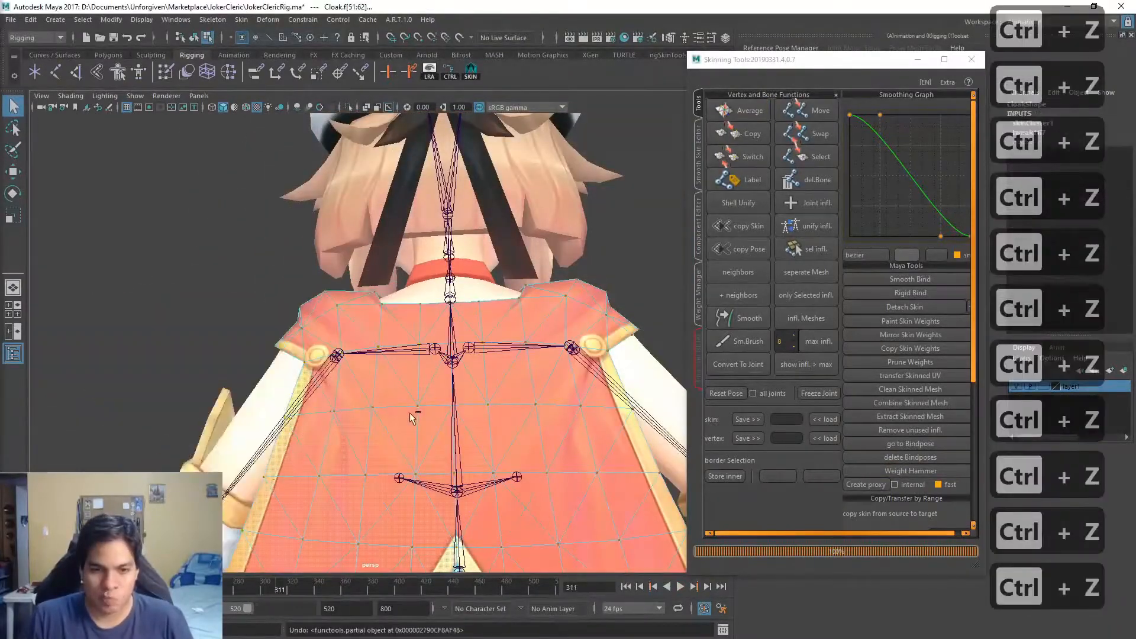
key(ctrl+z)
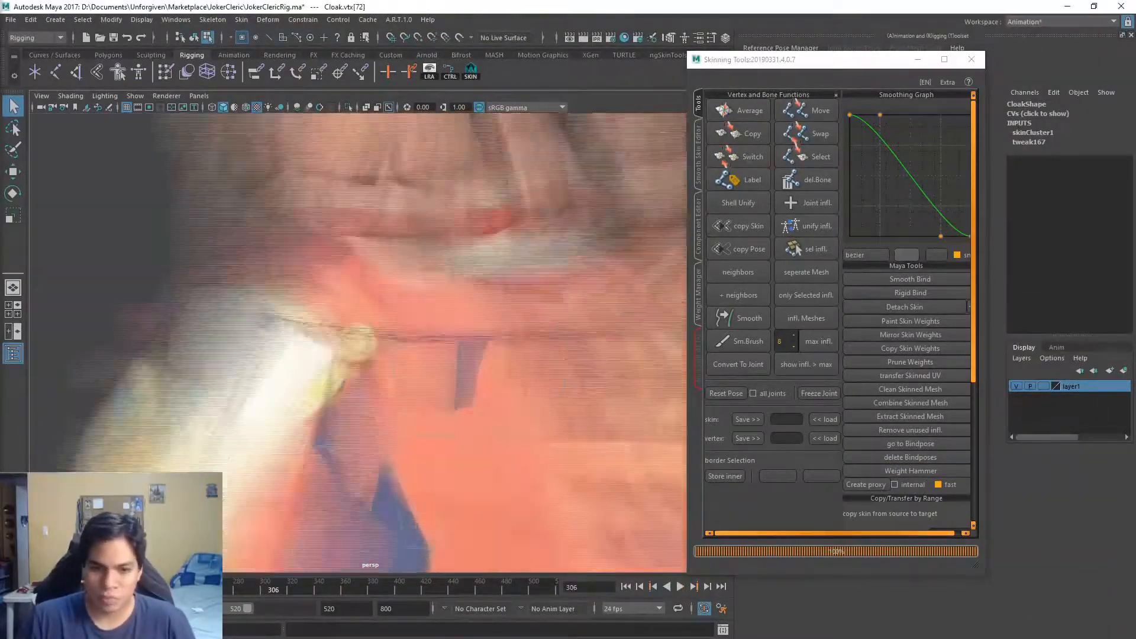
Scrub to the raised arm pose and copy skin weights between vertices on the cloak's upper back
drag(273, 590, 254, 591)
alt+drag(384, 331, 403, 296)
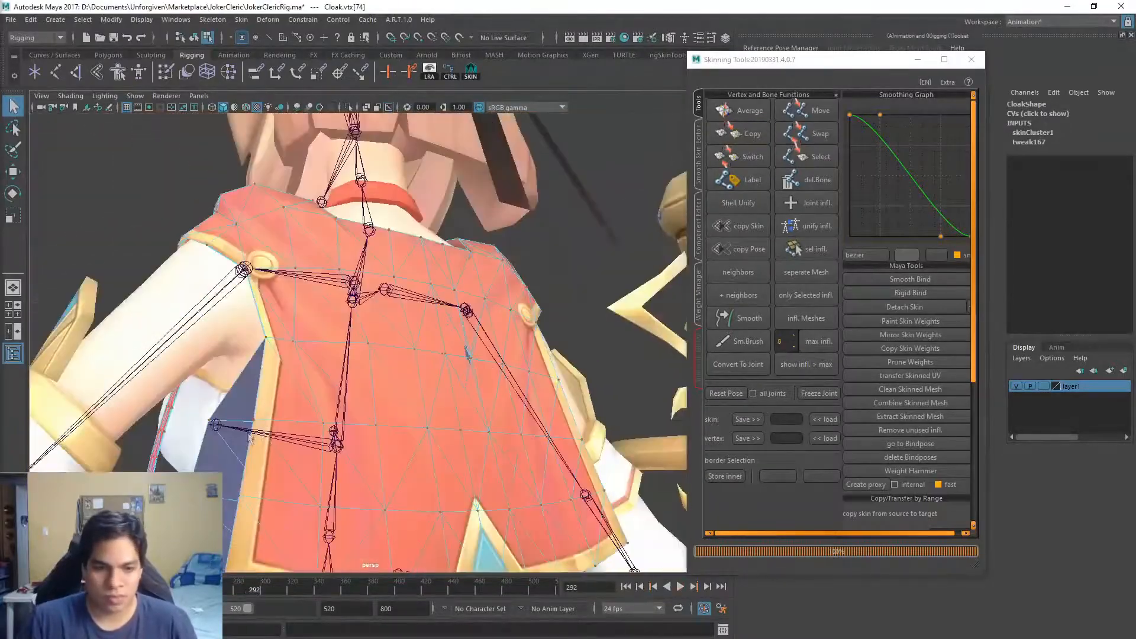
click(739, 134)
alt+drag(459, 216, 433, 233)
scroll(434, 233, up, 2)
click(467, 221)
key(alt+v)
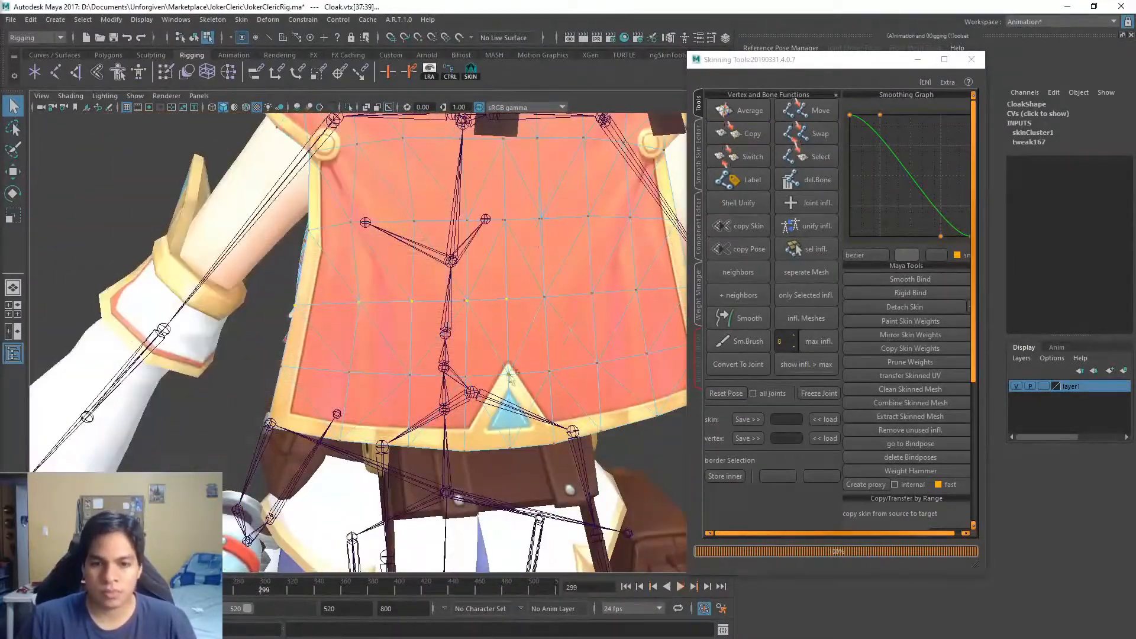
Copy skin weights across the vertices on the lower back of the cloak and replay the motion
shift+drag(522, 359, 258, 466)
scroll(446, 158, down, 2)
alt+middle_drag(447, 159, 458, 212)
mouse_move(443, 346)
alt+mouse_down()
mouse_move(408, 340)
mouse_move(455, 331)
alt+mouse_up()
scroll(437, 331, up, 3)
click(739, 134)
key(alt+v)
key(alt+v)
Copy skin weights onto the left back vertices of the cloak where the garment collapses, and replay the motion
alt+drag(379, 355, 408, 296)
alt+middle_drag(390, 260, 388, 331)
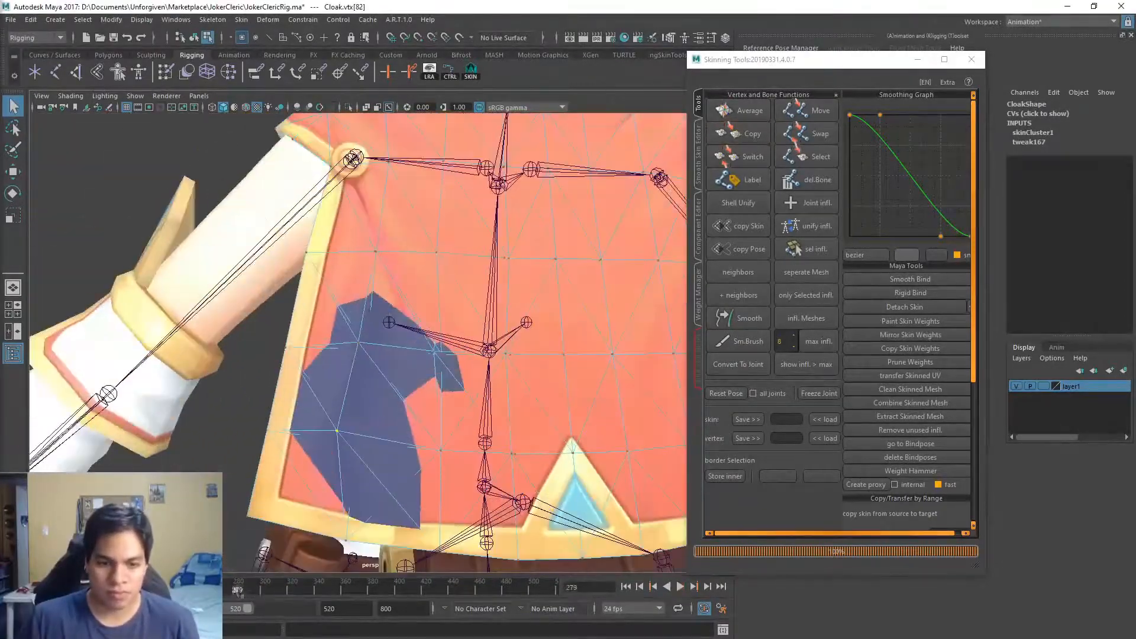
click(745, 134)
alt+drag(391, 284, 331, 272)
click(317, 212)
key(alt+v)
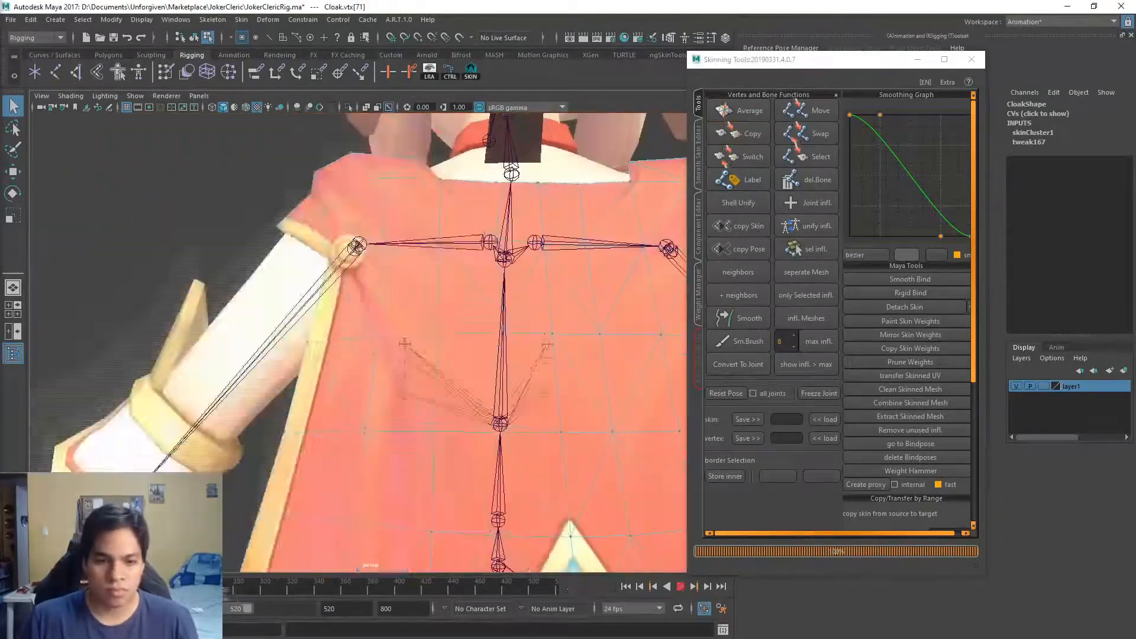
Apply Weight Hammer to the selected vertex on the cloak's back and check the deformation during playback
mouse_move(284, 332)
alt+mouse_down()
mouse_move(474, 319)
mouse_move(296, 331)
alt+mouse_up()
alt+drag(321, 406, 331, 379)
click(436, 411)
click(910, 471)
scroll(355, 331, down, 5)
scroll(355, 331, up, 5)
click(301, 275)
key(alt+v)
scroll(355, 331, down, 5)
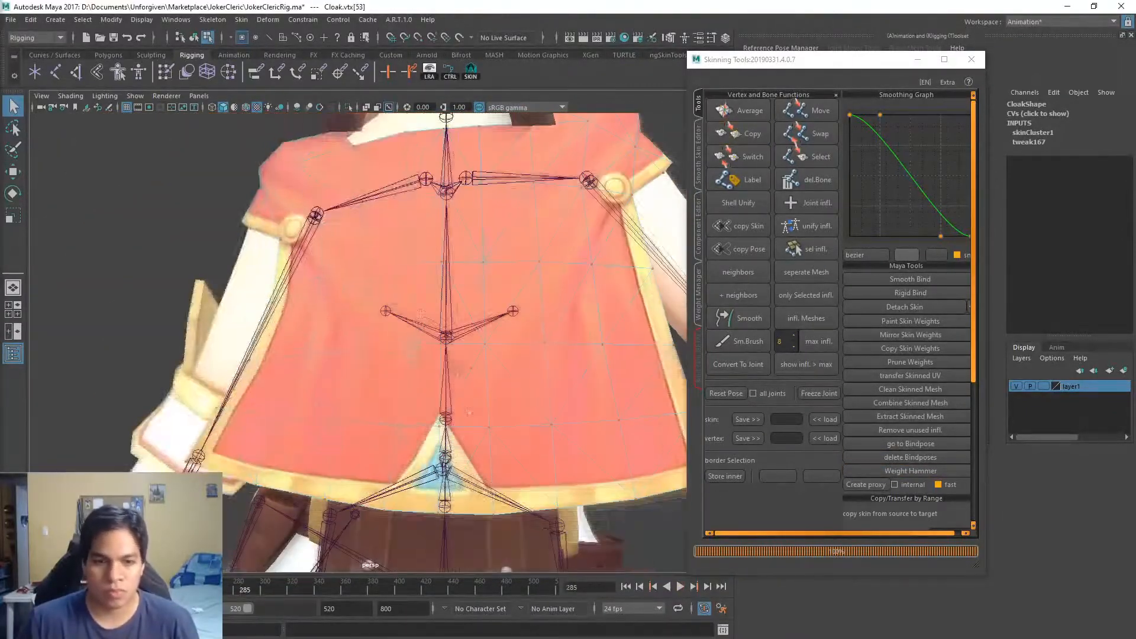
Copy skin weights between vertices along the middle and lower back of the cloak and replay the motion
scroll(438, 308, up, 5)
click(442, 295)
alt+drag(284, 332, 473, 307)
scroll(438, 308, down, 3)
click(441, 368)
scroll(461, 304, up, 4)
click(756, 135)
click(755, 135)
key(alt+v)
Return the cloak to object selection and review its deformation from the front and back during playback
scroll(367, 319, down, 5)
scroll(414, 236, up, 4)
scroll(378, 307, down, 5)
key(alt+v)
key(F8)
scroll(378, 295, up, 4)
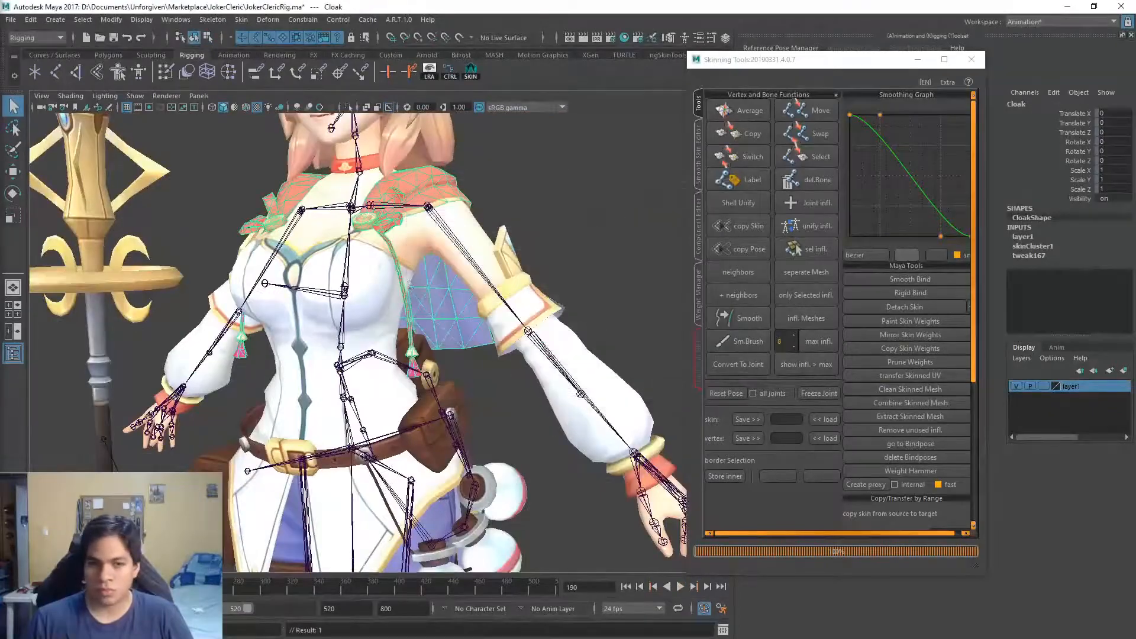
alt+drag(378, 296, 425, 295)
key(alt+v)
alt+drag(331, 307, 508, 307)
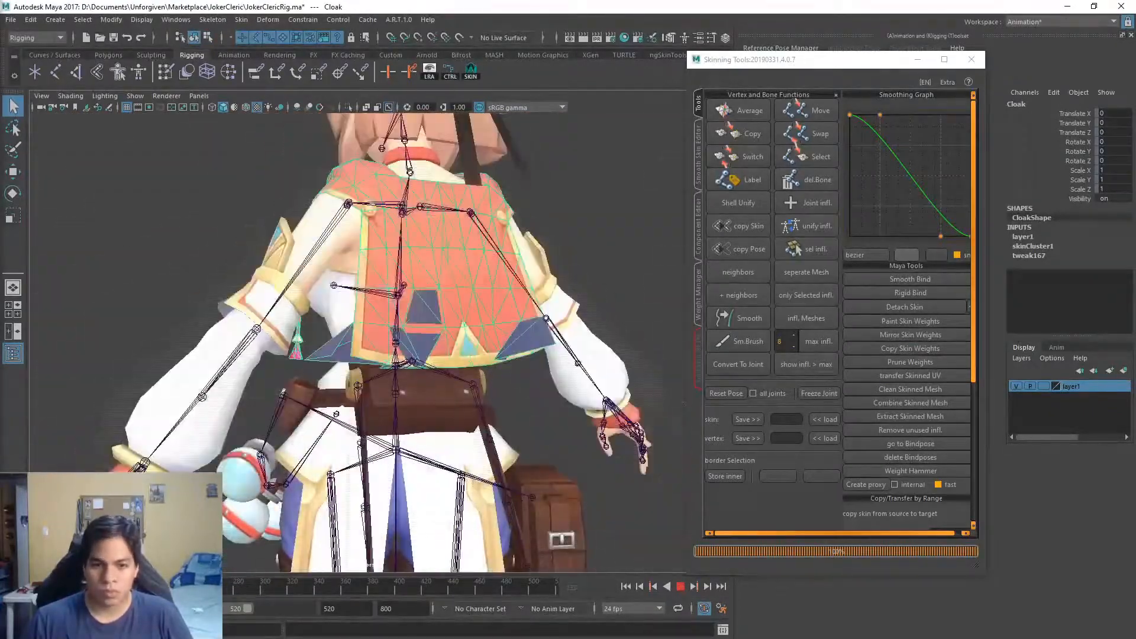
scroll(385, 284, up, 5)
key(alt+v)
Switch to vertex selection and average the skin weights of the vertices around the gap in the cloak's lower back
key(F9)
click(429, 363)
scroll(397, 273, down, 3)
scroll(402, 284, up, 4)
alt+drag(402, 307, 473, 308)
click(441, 383)
key(f)
alt+drag(441, 383, 509, 367)
scroll(414, 343, down, 4)
key(f)
alt+drag(367, 331, 438, 360)
shift+click(408, 343)
key(f)
click(738, 110)
Average the skin weights of further vertices across the cloak's lower back edge
scroll(509, 319, down, 3)
click(593, 415)
click(738, 111)
drag(397, 400, 641, 393)
key(f)
click(744, 112)
Mirror the whole cloak's skin weights across YZ from positive to negative, using closest component and label association
scroll(532, 367, down, 5)
click(358, 287)
click(910, 335)
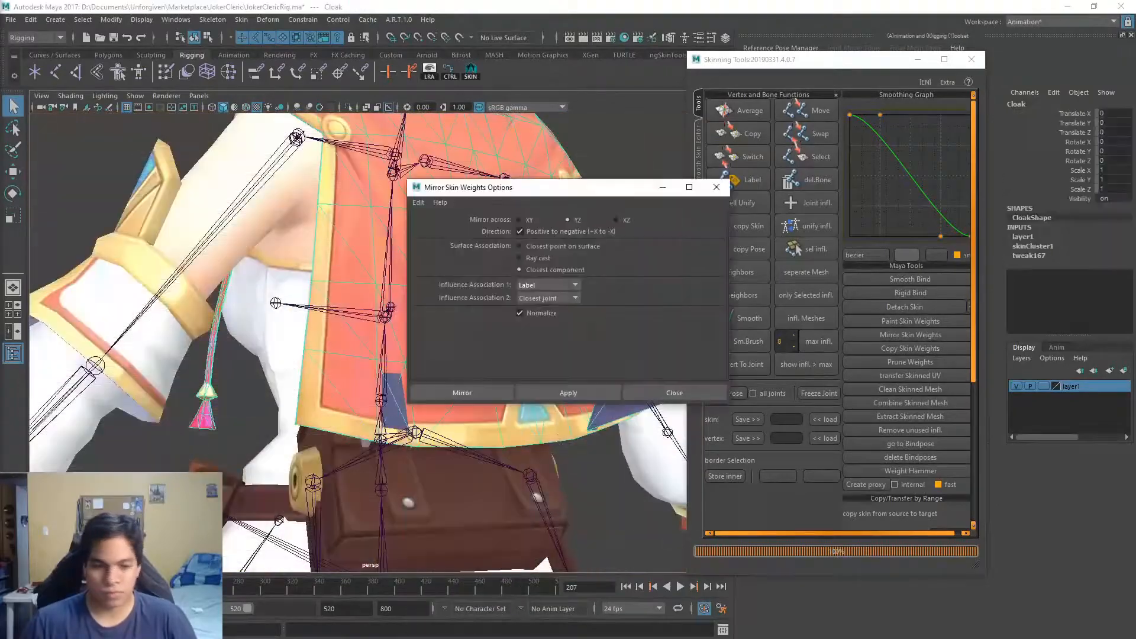
click(461, 393)
Play the animation and examine the mirrored cloak from several angles and distances
key(alt+v)
alt+drag(379, 331, 461, 343)
scroll(358, 343, down, 8)
scroll(357, 343, up, 5)
scroll(358, 343, down, 6)
key(alt+v)
scroll(358, 343, up, 5)
key(alt+v)
Select the body mesh, play the animation, and switch to vertex selection to pick a vertex on the sleeve near the elbow
click(577, 298)
alt+drag(578, 299, 414, 320)
scroll(358, 343, up, 6)
click(315, 410)
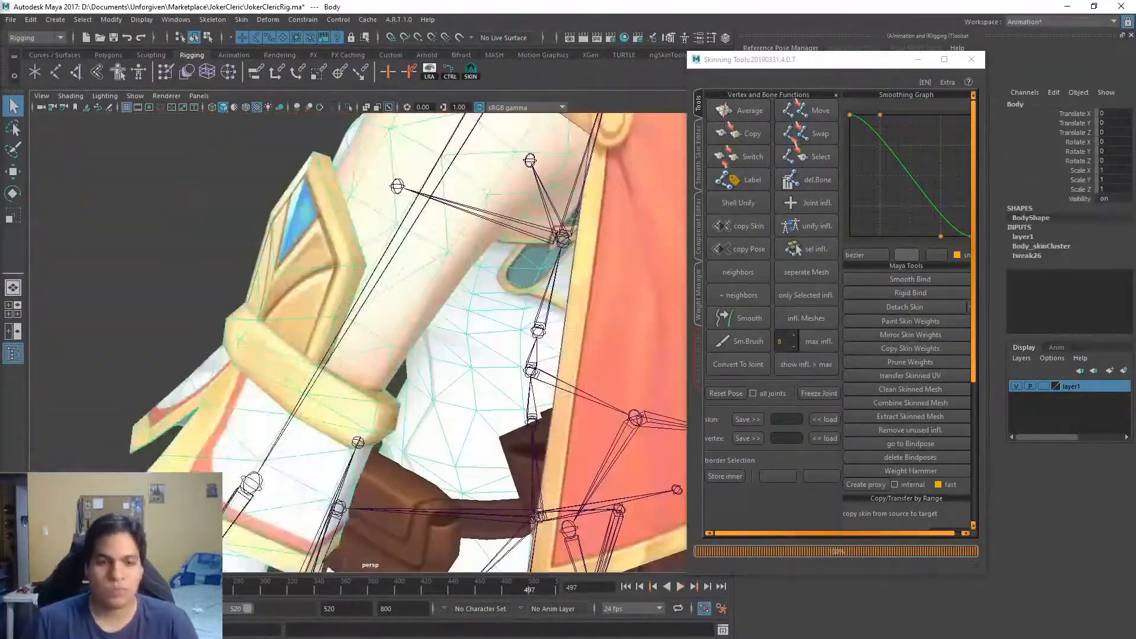
key(alt+v)
key(F9)
click(274, 273)
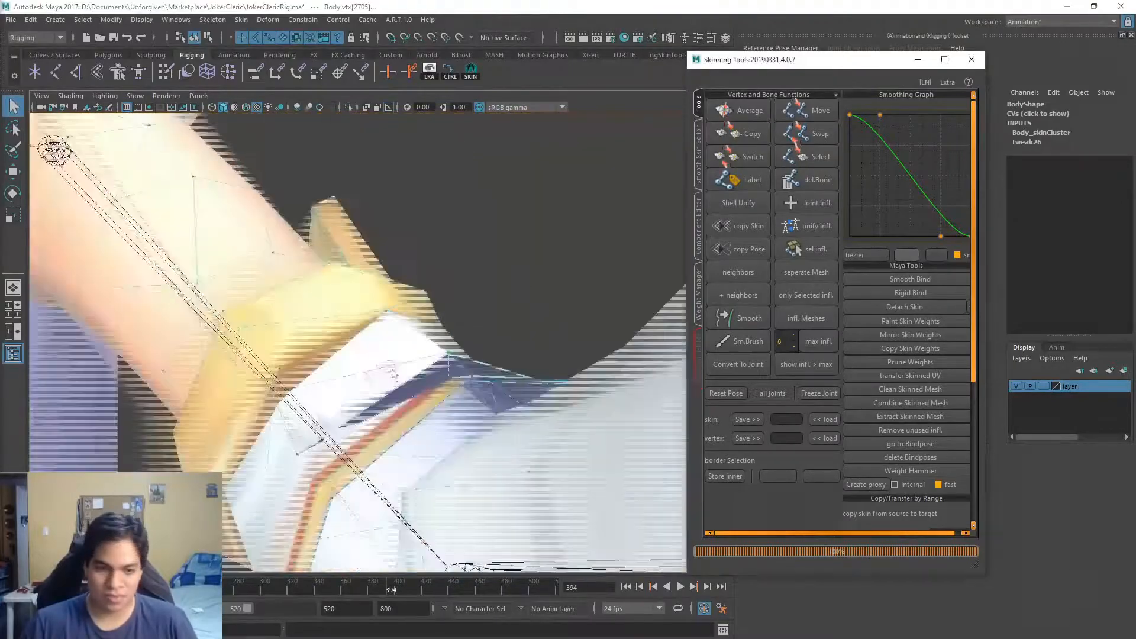
Undo the last two changes, then select another arm vertex and reshape the smoothing curve to a steeper falloff
key(ctrl+z)
key(ctrl+z)
click(298, 307)
key(f)
scroll(298, 308, down, 5)
mouse_move(297, 308)
alt+mouse_down()
mouse_move(436, 337)
mouse_move(298, 309)
alt+mouse_up()
key(f)
key(f)
scroll(469, 411, down, 5)
alt+drag(469, 410, 460, 338)
drag(940, 236, 900, 236)
key(f)
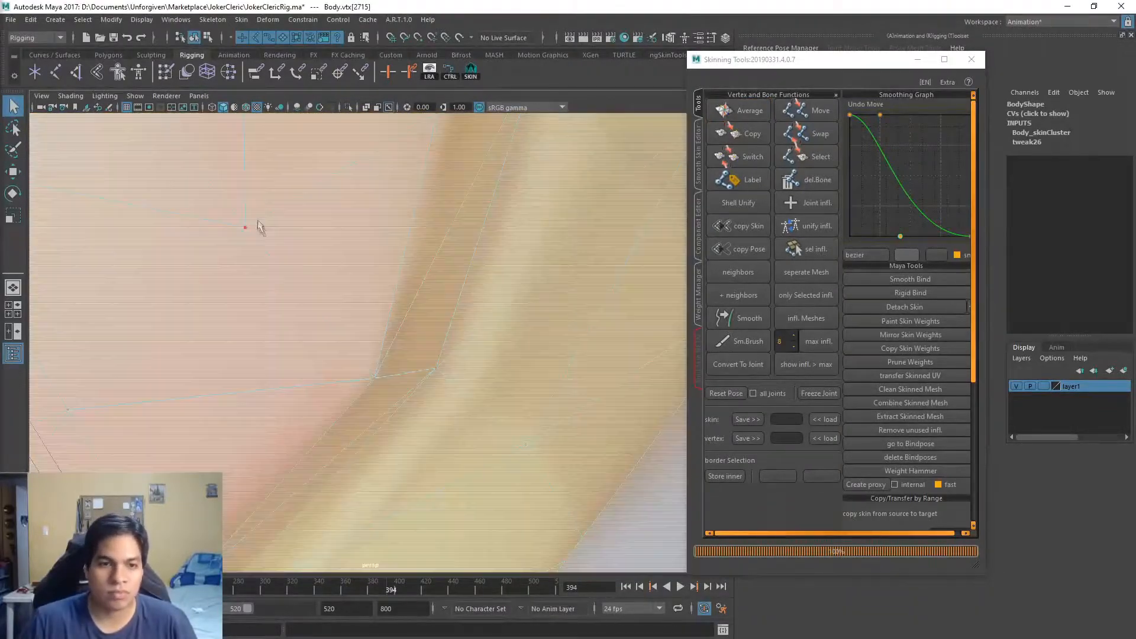
Grow the vertex selection over the sleeve near the elbow and isolate it in the viewport
scroll(259, 228, down, 5)
alt+middle_drag(290, 366, 358, 281)
key(bar)
key(bar)
key(bar)
key(bar)
key(bar)
key(bar)
key(ctrl+1)
key(f)
alt+drag(408, 378, 473, 355)
Try Weight Hammer on vertices of the white sleeve band, check a neighbouring frame, and undo the last three changes
click(333, 346)
click(916, 471)
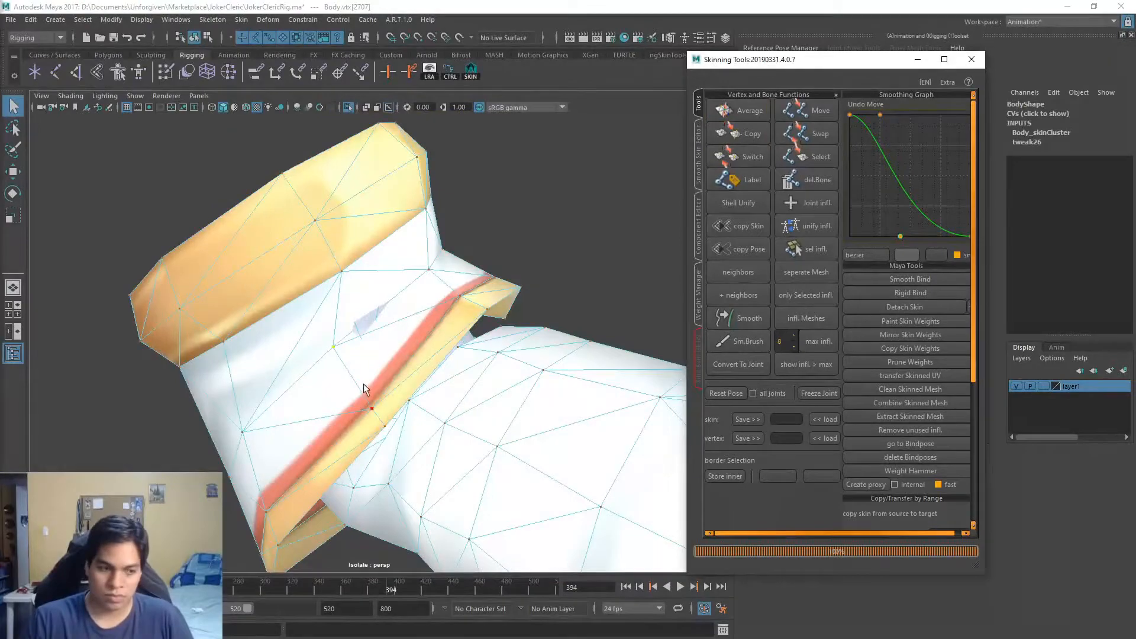
alt+drag(363, 389, 348, 361)
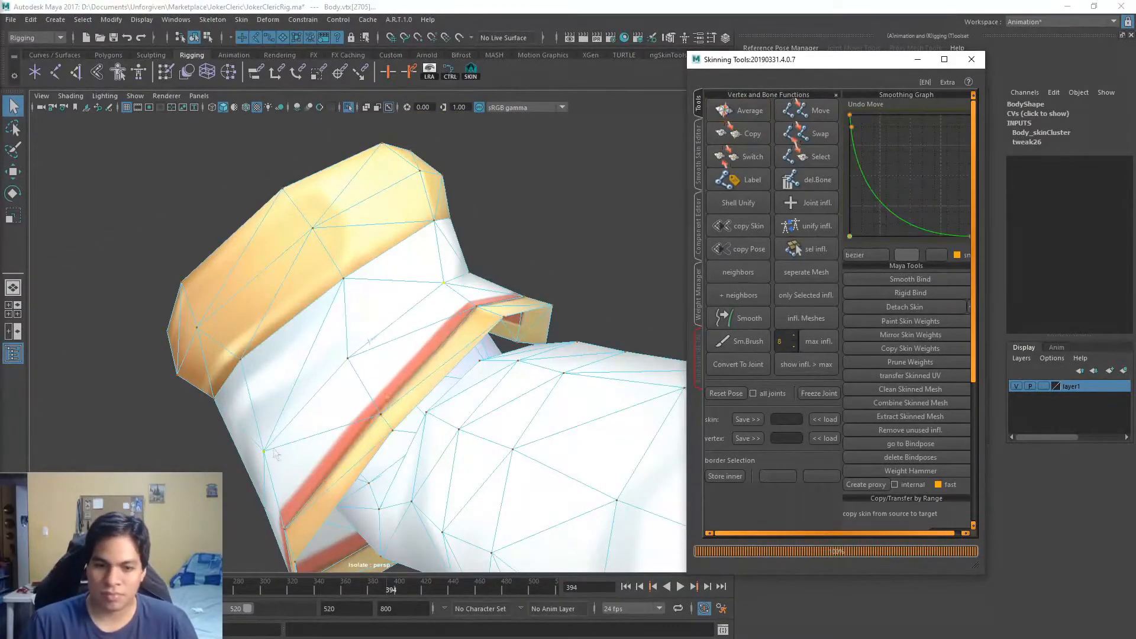
drag(388, 593, 392, 591)
key(ctrl+z)
key(ctrl+z)
key(ctrl+z)
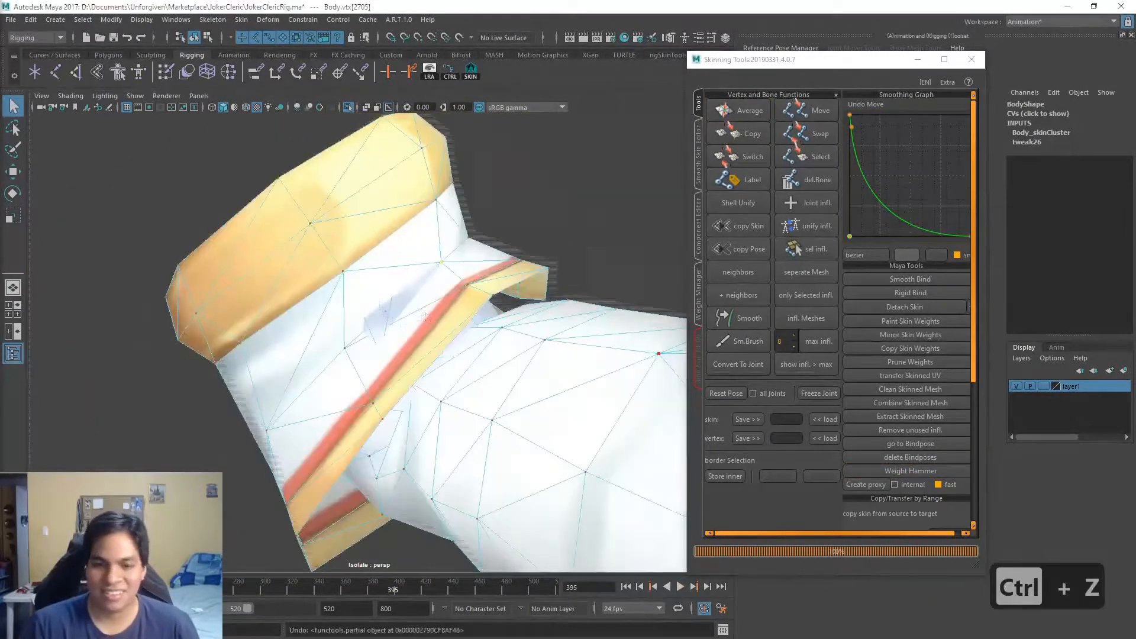
Restore the bezier smoothing curve and grow a selection from one vertex across the upper sleeve band
alt+drag(485, 276, 414, 284)
click(866, 255)
click(323, 245)
alt+drag(323, 252, 520, 317)
key(bar)
key(bar)
key(bar)
key(bar)
key(bar)
key(bar)
key(bar)
key(bar)
key(bar)
key(bar)
key(bar)
key(bar)
Undo the accidental change and isolate only the white upper sleeve band with its red and gold trim
click(407, 297)
key(w)
key(ctrl+z)
key(q)
alt+drag(418, 385, 482, 382)
key(ctrl+1)
alt+drag(468, 466, 403, 299)
key(ctrl+1)
key(f)
Copy skin weights between vertices of the isolated sleeve band to correct its deformation
click(376, 347)
click(865, 255)
alt+drag(376, 348, 503, 331)
click(738, 133)
click(472, 329)
click(738, 134)
alt+drag(566, 263, 510, 427)
scroll(509, 427, down, 4)
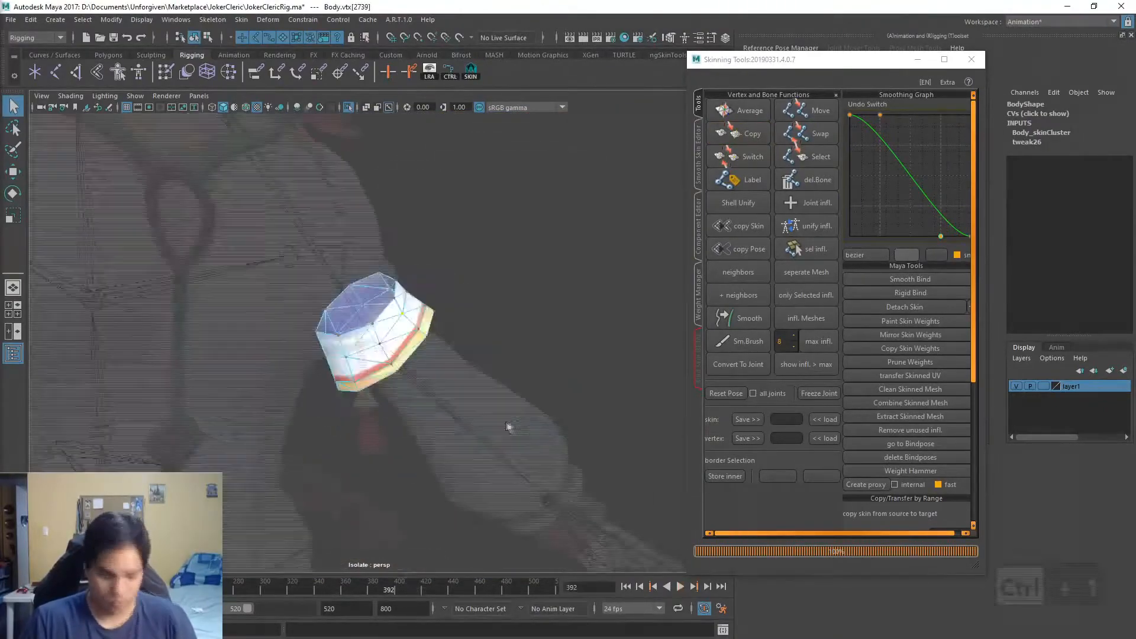
Leave the isolated view and save the scene
key(ctrl+1)
click(85, 133)
key(ctrl+s)
Switch the body to vertex selection and select all vertices of the gold trim around the wrist
alt+drag(85, 133, 454, 336)
key(e)
key(ctrl+z)
click(454, 336)
alt+drag(346, 293, 414, 296)
click(346, 320)
click(360, 264)
right_drag(361, 263, 304, 264)
alt+drag(305, 264, 367, 331)
key(alt+v)
key(q)
double_click(381, 244)
alt+drag(382, 243, 414, 296)
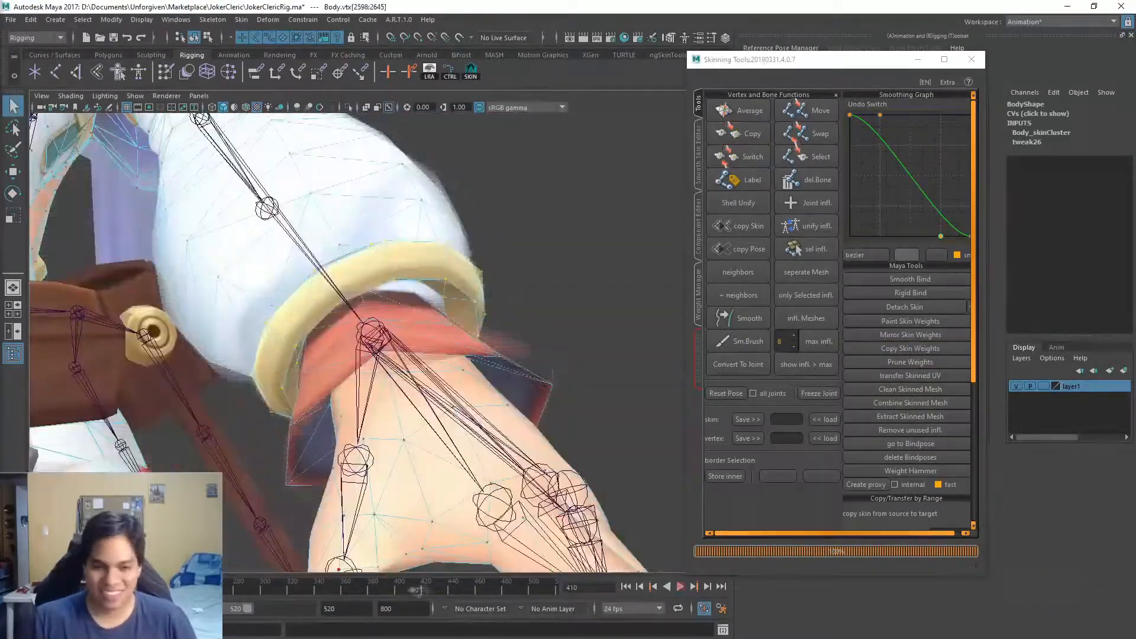
Scrub and play the animation over different playback ranges to examine the sleeves, wrists, neck and shoulders
scroll(414, 296, down, 2)
drag(414, 583, 467, 575)
alt+drag(414, 355, 473, 344)
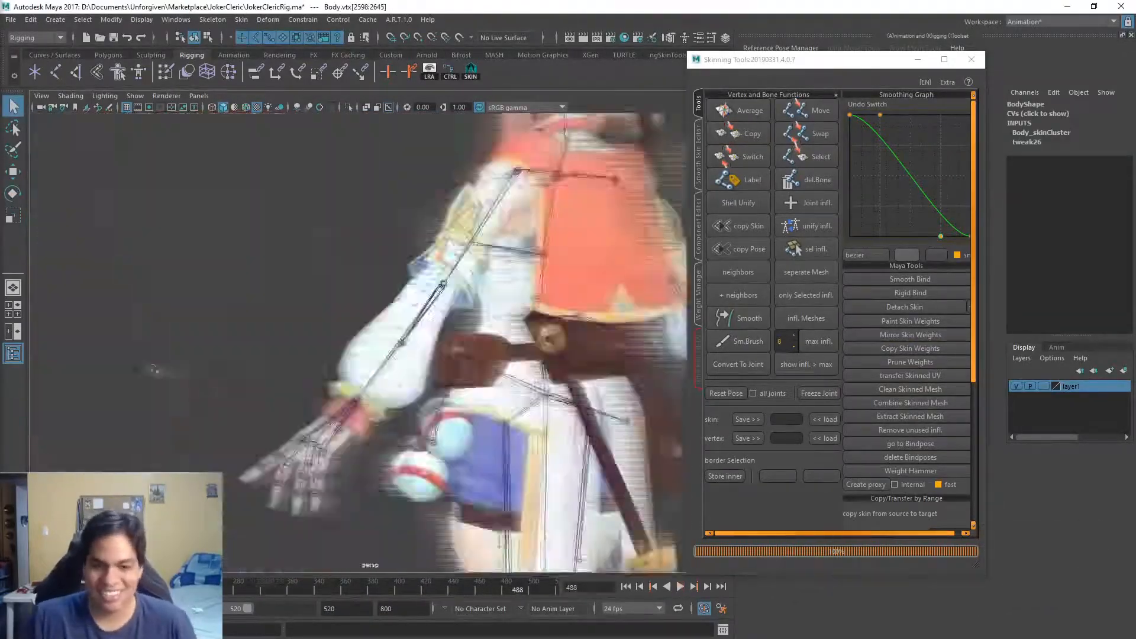
drag(248, 608, 283, 608)
key(alt+v)
mouse_move(408, 373)
alt+mouse_down()
mouse_move(323, 377)
mouse_move(414, 379)
alt+mouse_up()
scroll(322, 377, up, 5)
click(298, 551)
key(alt+v)
drag(282, 608, 234, 609)
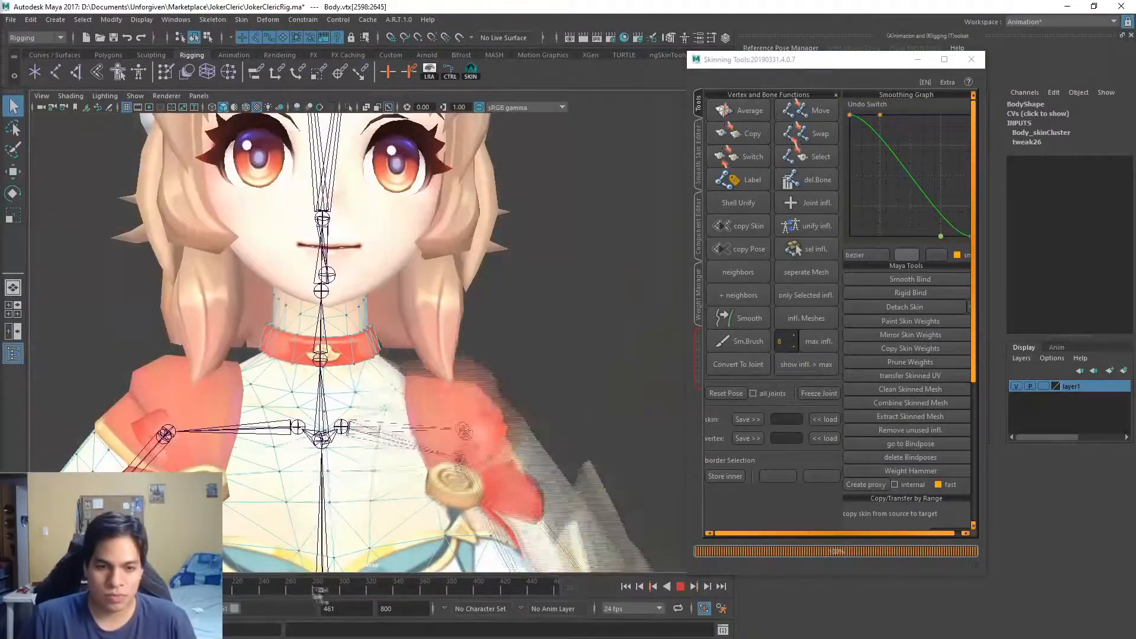
click(304, 589)
click(296, 426)
key(e)
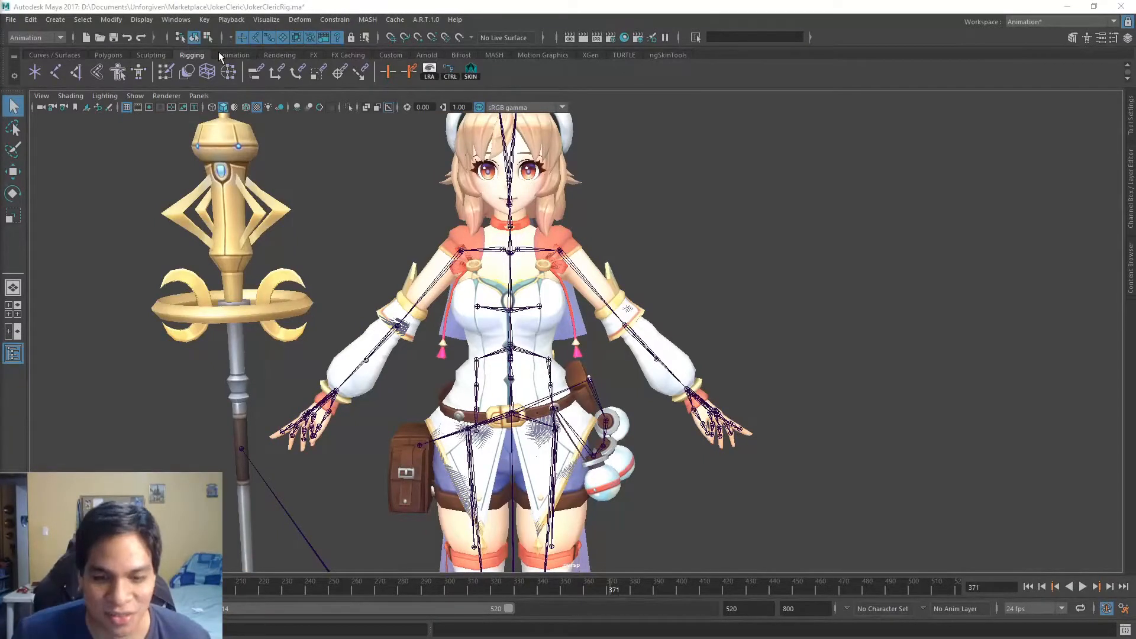
Scrub and play the animation to examine the character's sleeves, skirt and cloak from the front and the back
scroll(682, 310, down, 2)
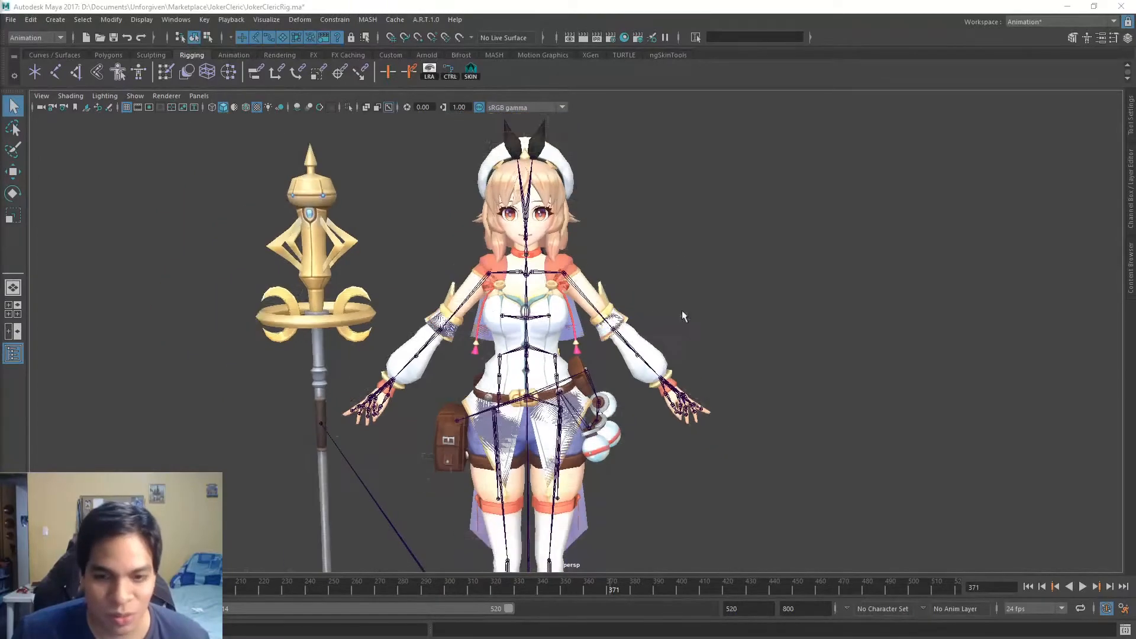
scroll(687, 278, up, 2)
alt+drag(816, 264, 321, 459)
scroll(489, 490, up, 2)
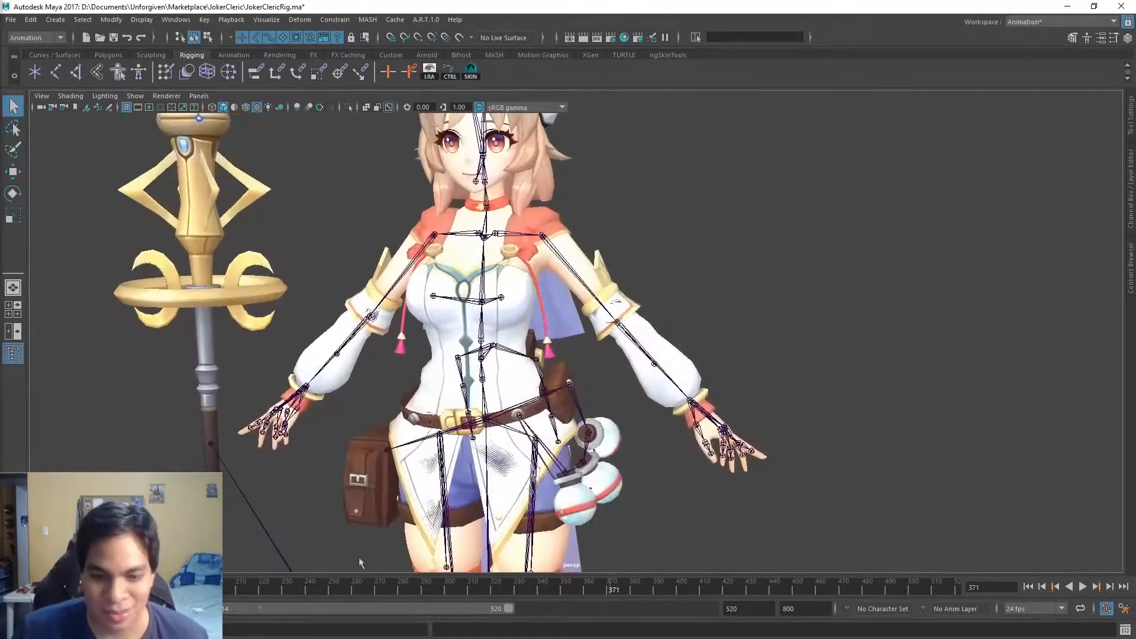
mouse_move(178, 587)
mouse_down()
mouse_move(440, 588)
mouse_move(375, 582)
mouse_move(539, 558)
mouse_move(623, 294)
mouse_move(615, 312)
mouse_move(636, 317)
mouse_up()
drag(543, 592, 621, 582)
alt+drag(636, 367, 559, 331)
alt+right_drag(559, 340, 627, 346)
alt+drag(651, 346, 567, 295)
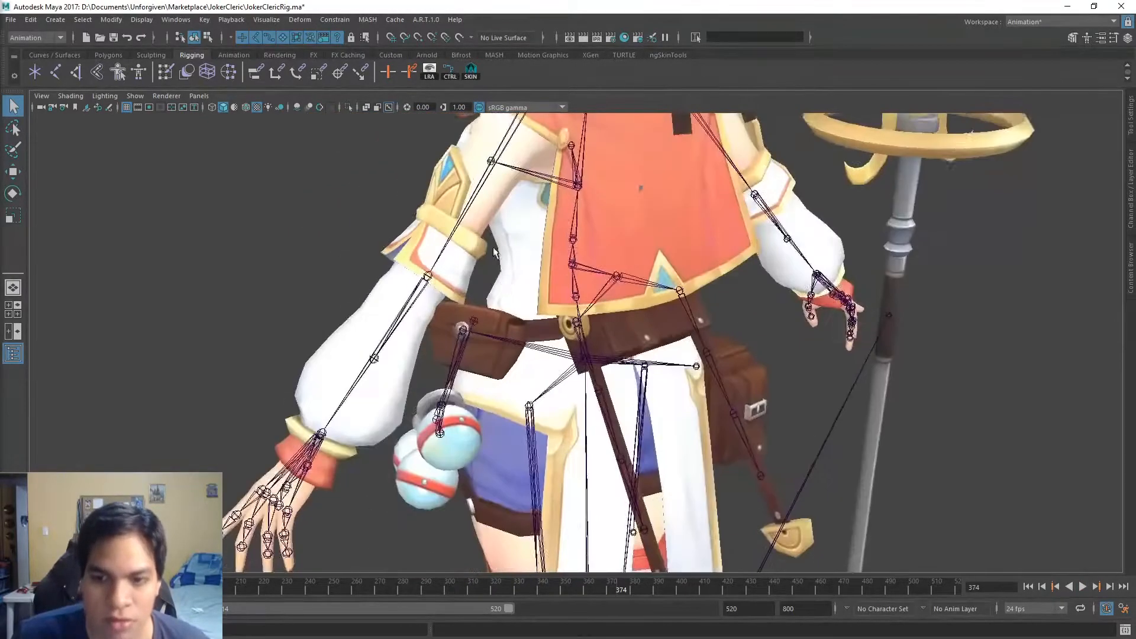
alt+middle_drag(565, 283, 574, 408)
alt+drag(543, 409, 559, 407)
key(alt+v)
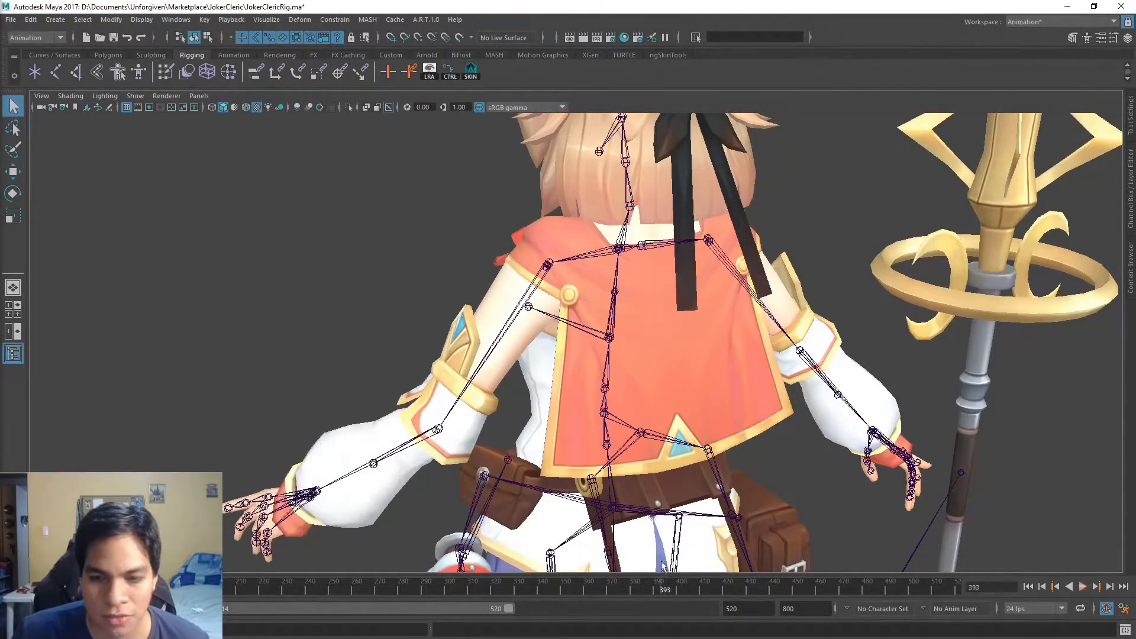
key(alt+v)
scroll(647, 384, up, 2)
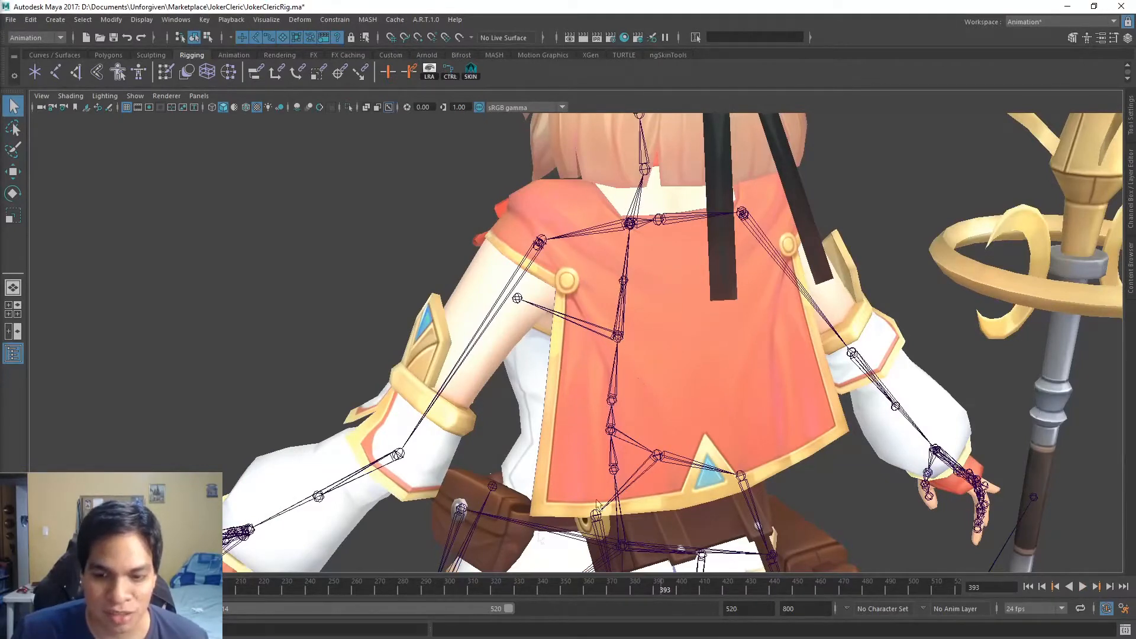
Select the cloak and play the animation to examine its deformation against the back and arms
drag(664, 588, 624, 587)
click(691, 359)
scroll(686, 357, up, 2)
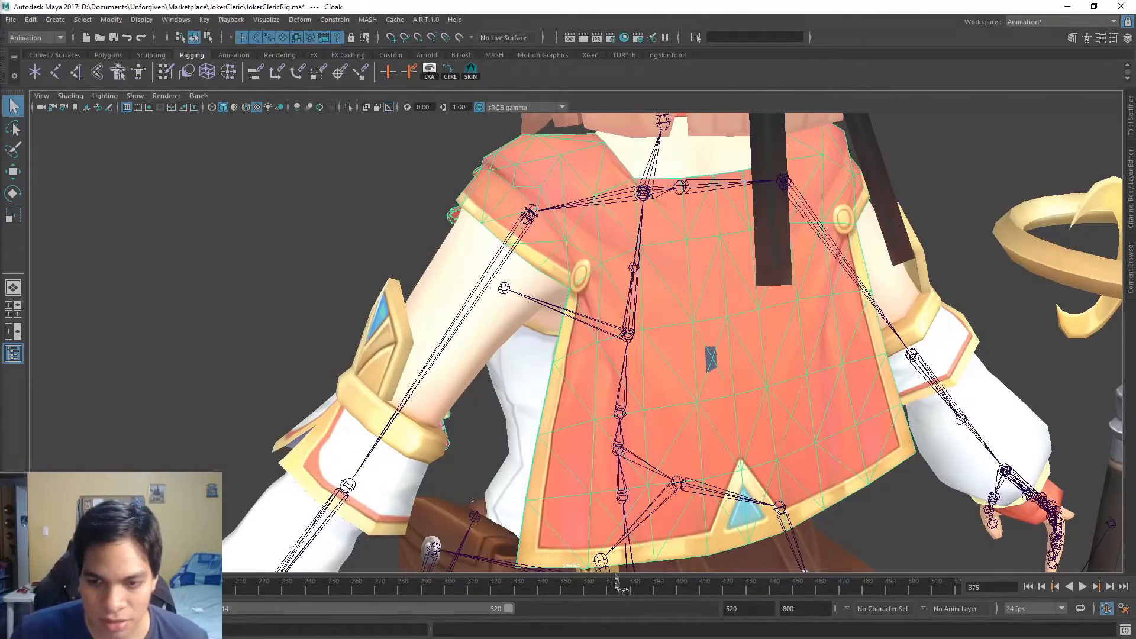
scroll(608, 436, down, 1)
alt+drag(513, 362, 506, 402)
key(alt+v)
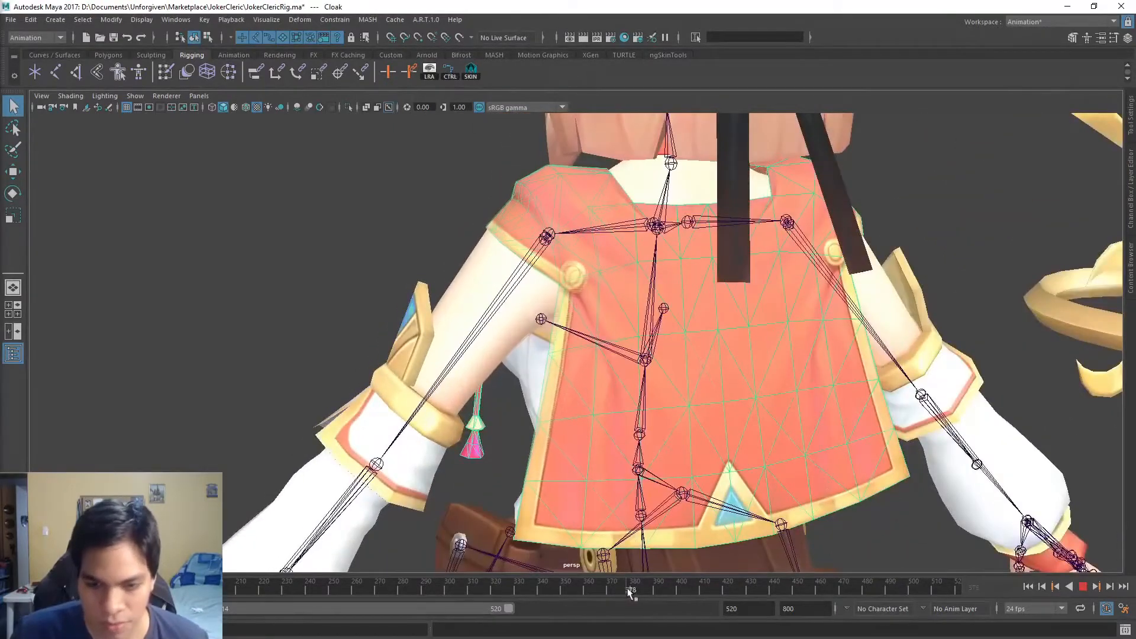
key(alt+v)
alt+drag(517, 485, 491, 470)
alt+middle_drag(491, 469, 509, 346)
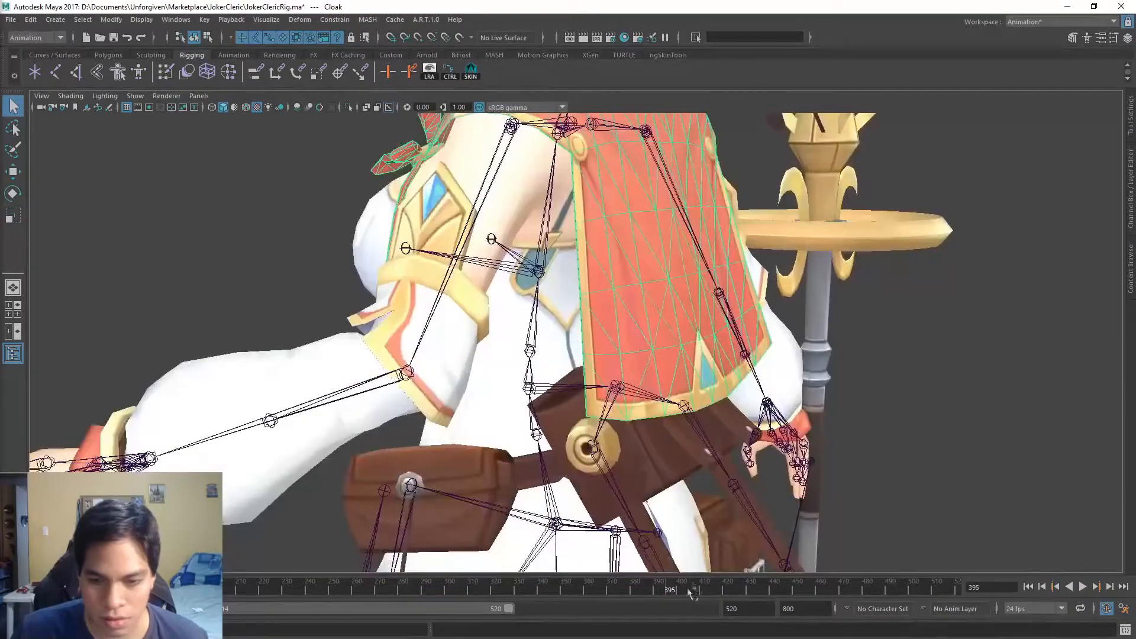
Scrub the animation to frame 436 and select the body mesh at the wrist trim
drag(669, 590, 795, 572)
alt+drag(521, 441, 656, 440)
drag(795, 593, 845, 584)
alt+middle_drag(747, 494, 552, 216)
scroll(559, 227, down, 3)
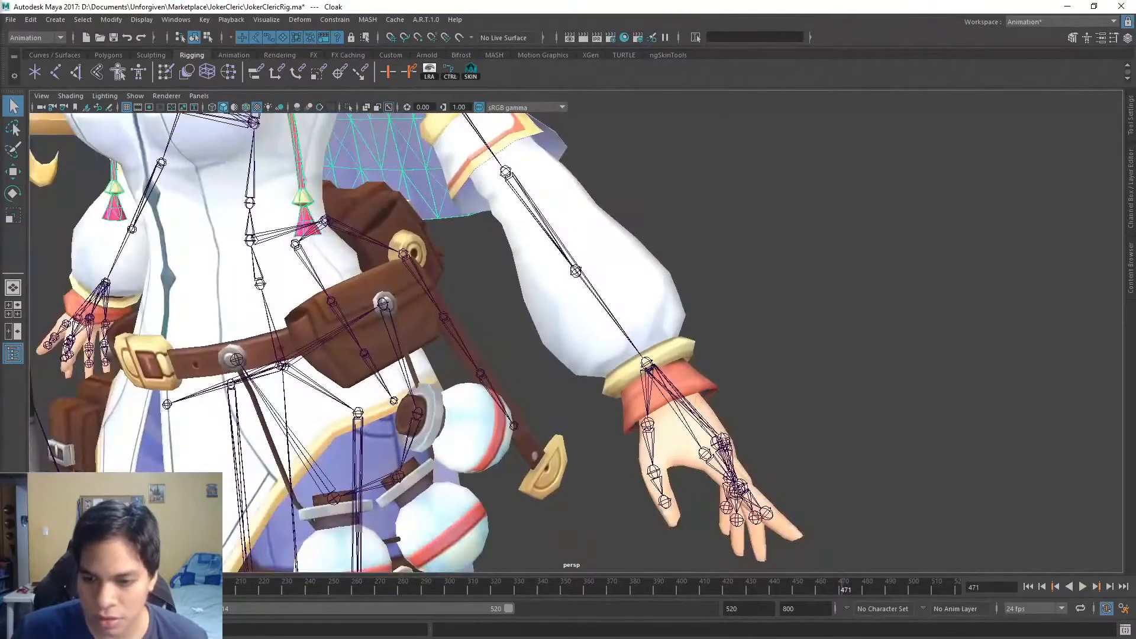
drag(822, 594, 760, 550)
alt+drag(710, 415, 524, 314)
click(601, 300)
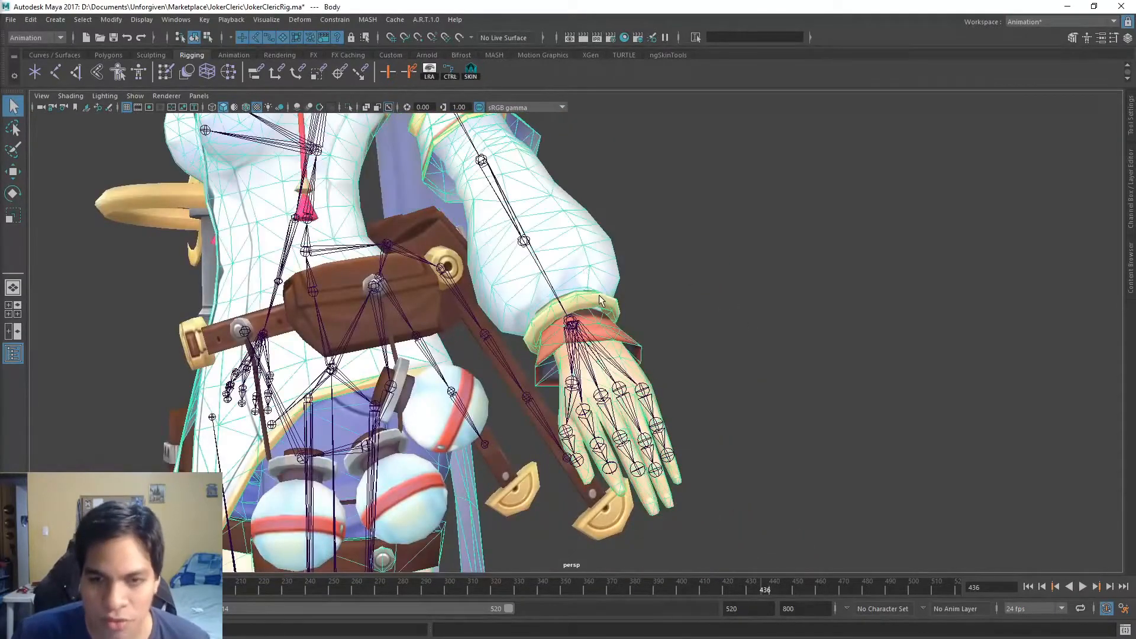
Open the existing character for editing in the A.R.T. toolset and place the Skinning Tools window beside the viewport
click(426, 19)
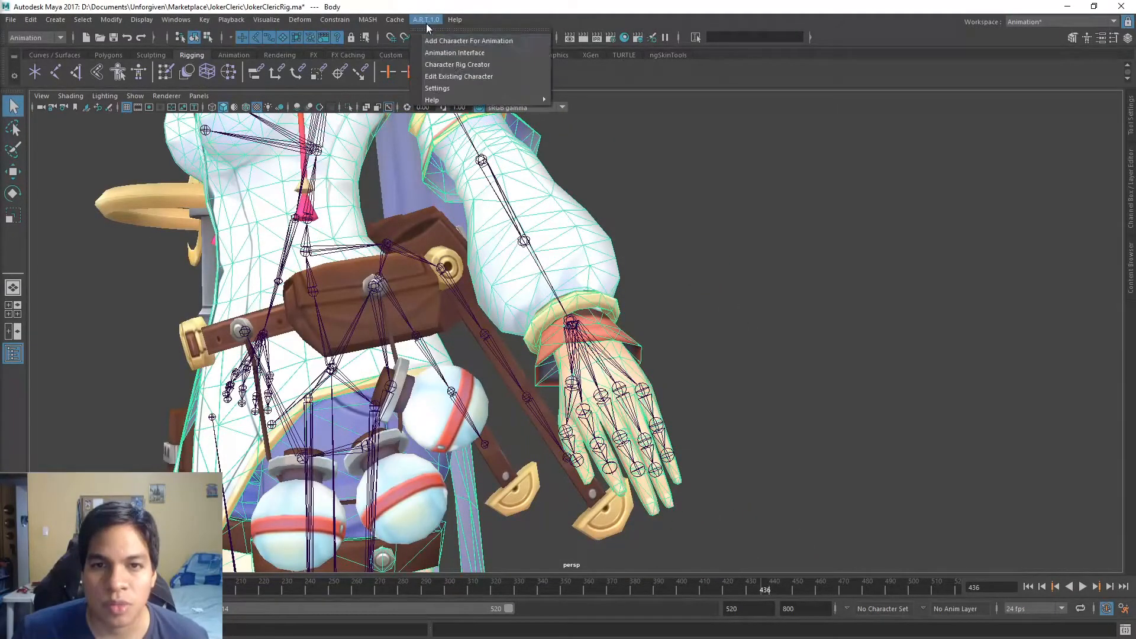
click(471, 99)
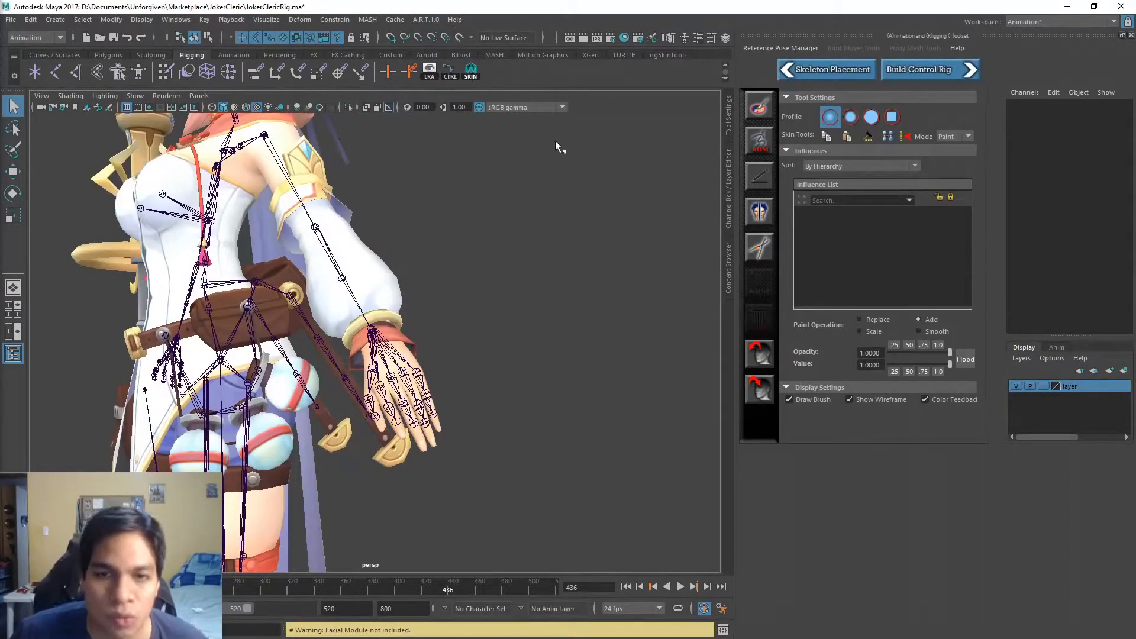
drag(263, 111, 782, 95)
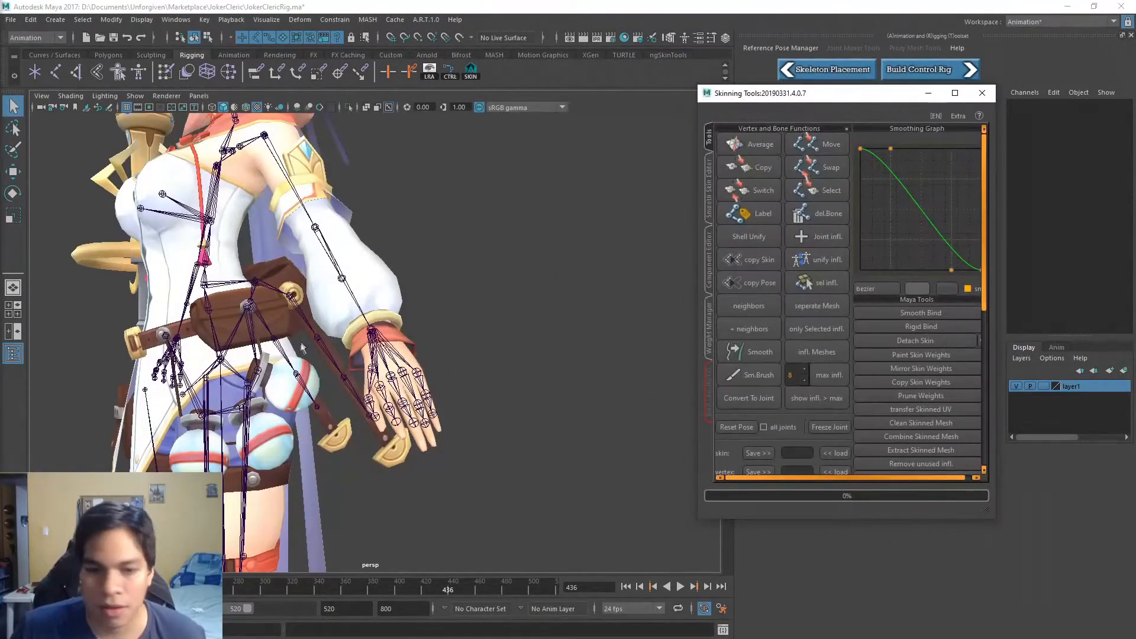
Switch to vertex selection, pick a vertex on the gold wrist trim, and grow the selection over the whole trim
scroll(447, 304, up, 6)
scroll(457, 250, down, 2)
right_click(395, 272)
right_drag(395, 272, 338, 272)
click(405, 283)
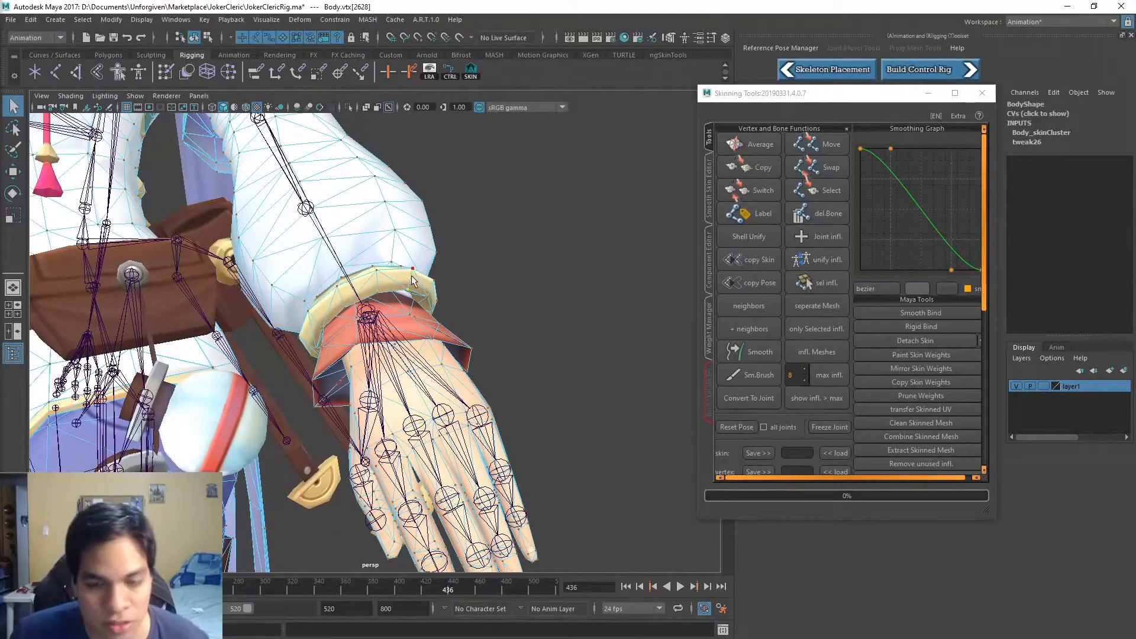
shift+right_drag(409, 282, 480, 248)
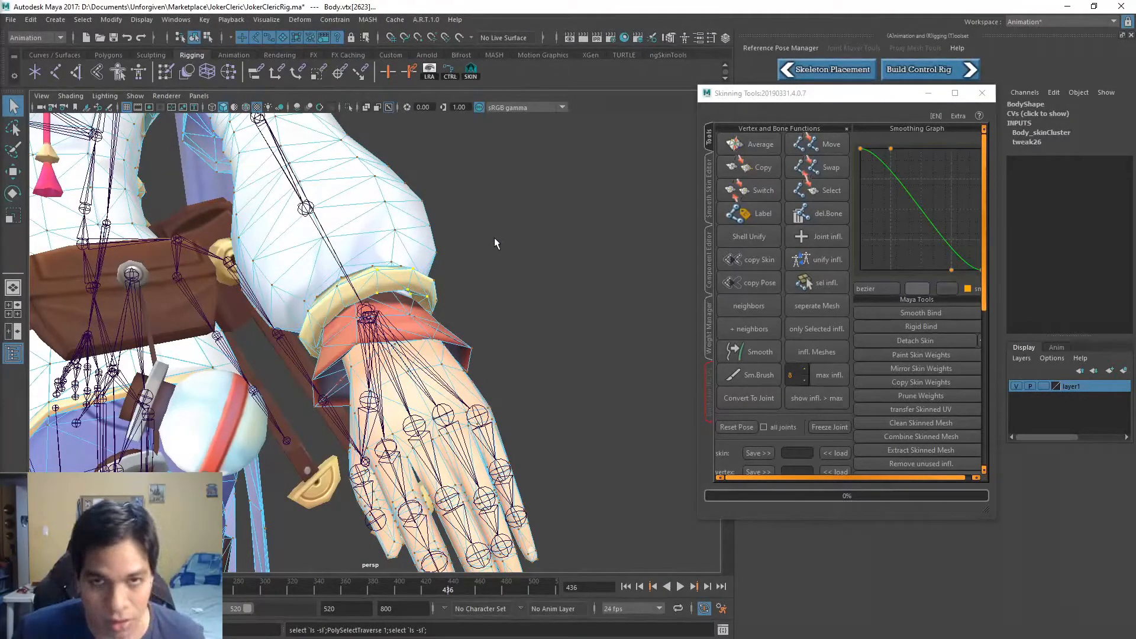
key(shift+period)
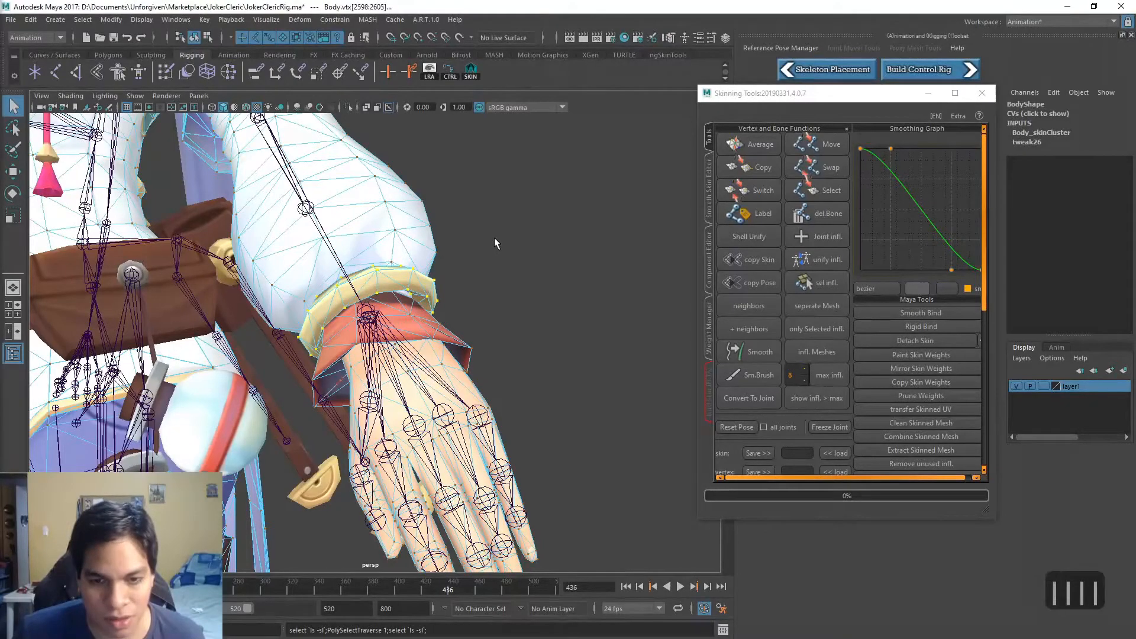
scroll(359, 319, up, 5)
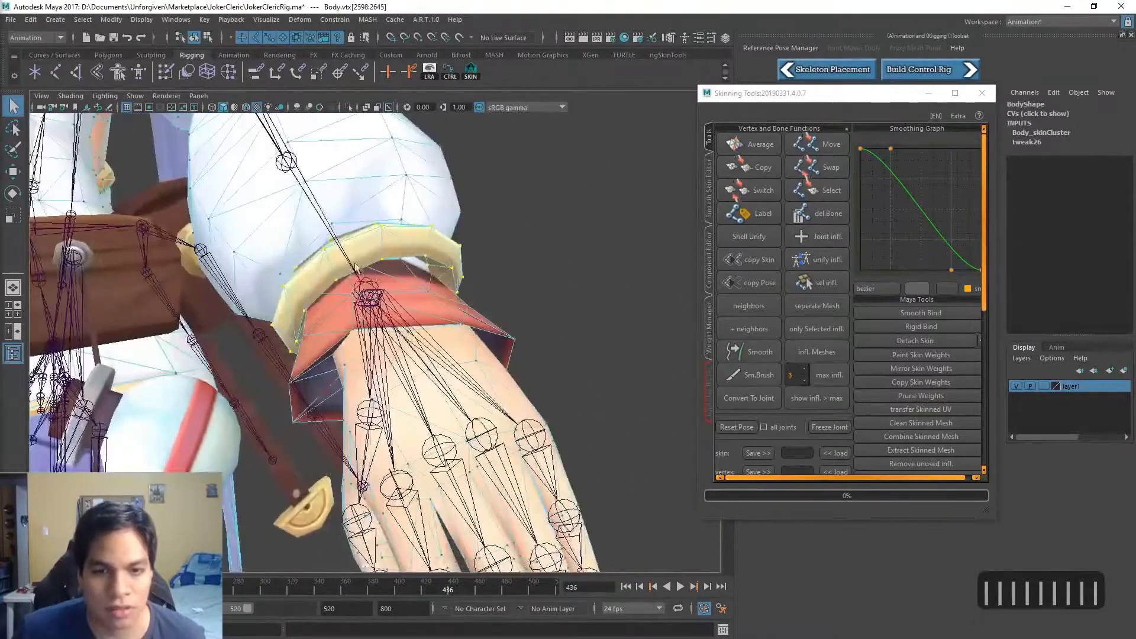
Examine the gap between the gold wrist trim and the red cuff up close and during playback to frame 427
scroll(356, 268, up, 5)
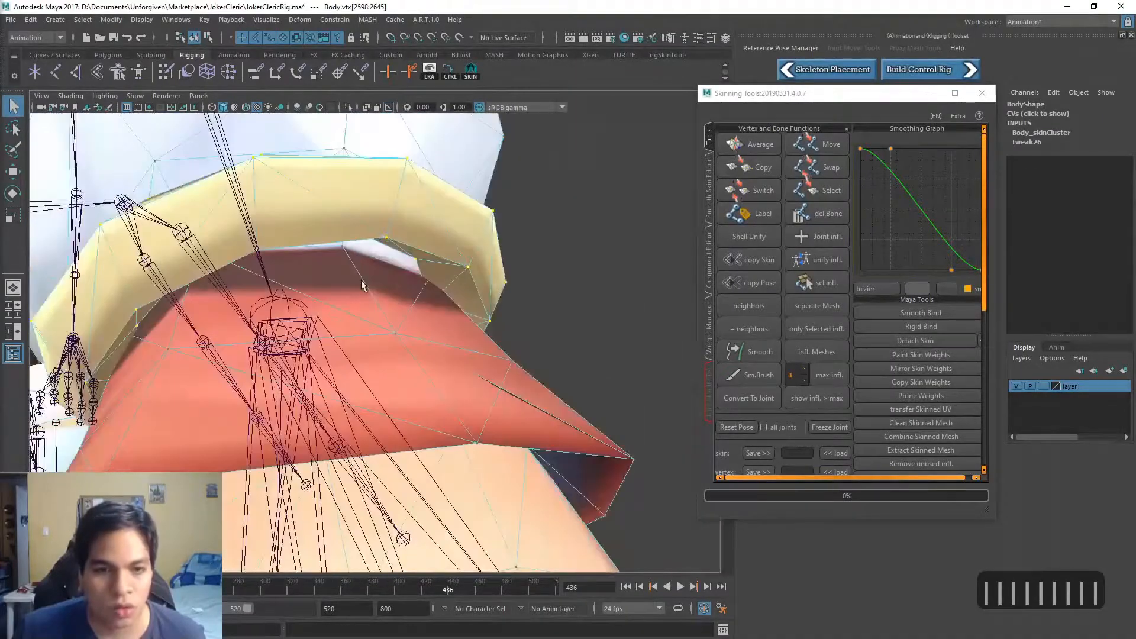
mouse_move(362, 285)
alt+mouse_down()
mouse_move(431, 278)
mouse_move(348, 256)
mouse_move(382, 293)
alt+mouse_up()
scroll(435, 276, down, 4)
scroll(362, 265, up, 2)
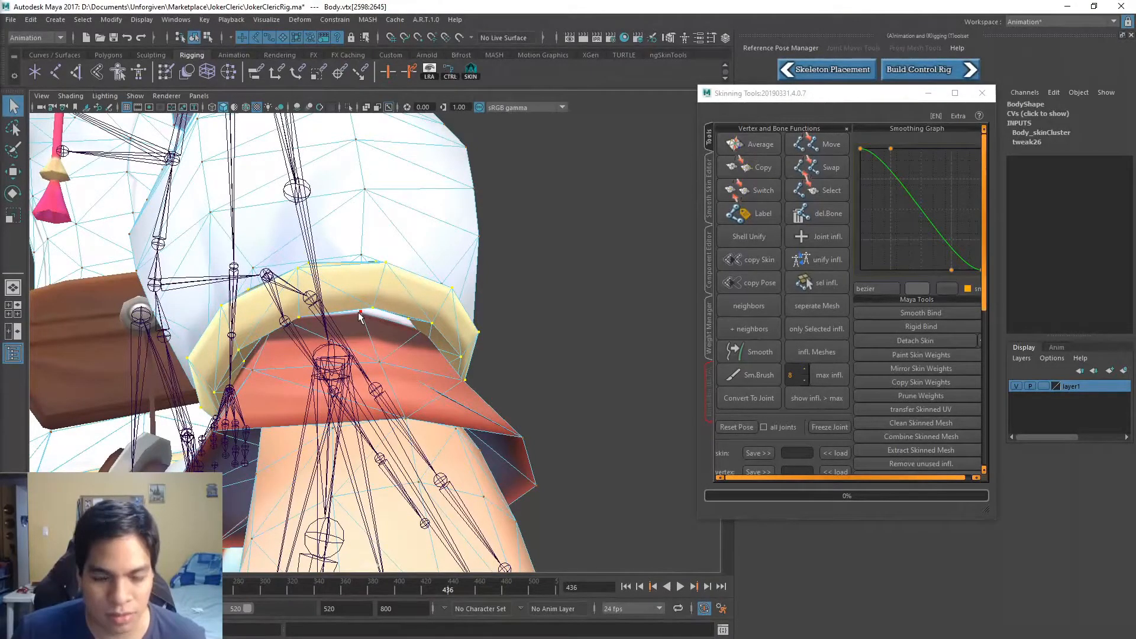
key(alt+v)
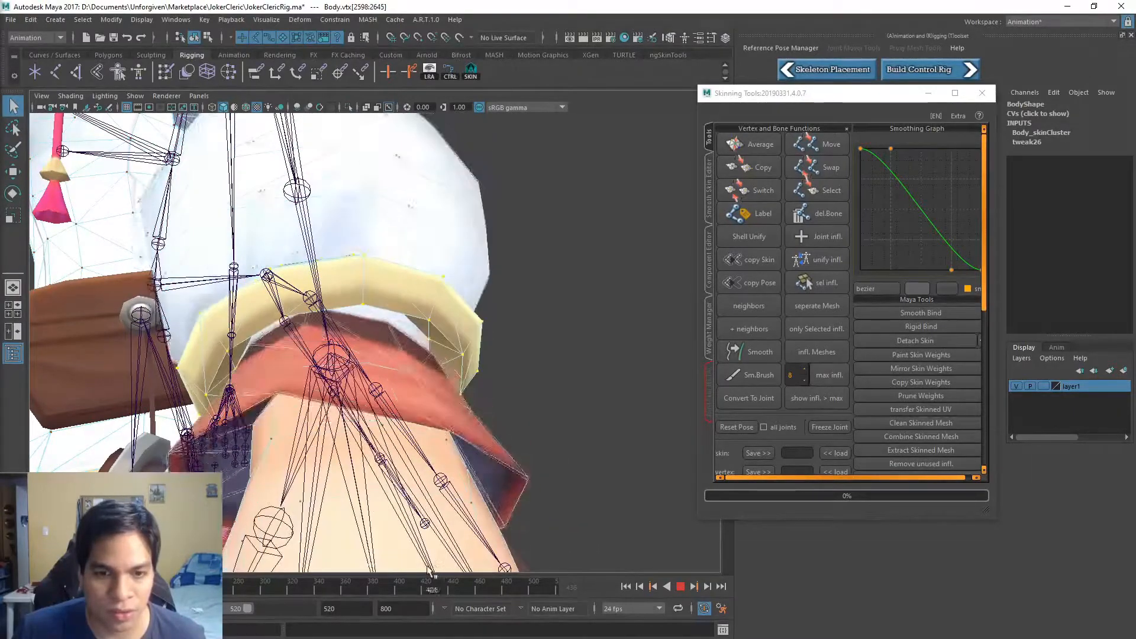
key(alt+v)
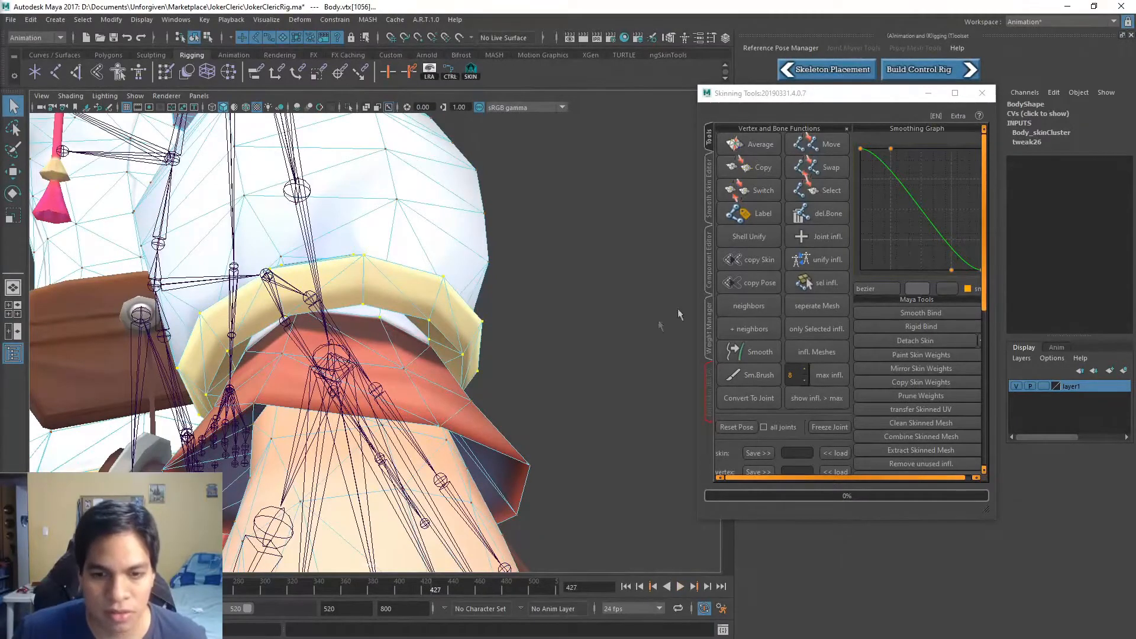
Copy the skin weights across the selected gold wrist trim vertices and return to object selection at frame 421
click(748, 167)
mouse_move(428, 585)
mouse_down()
mouse_move(396, 581)
mouse_move(427, 577)
mouse_up()
scroll(438, 355, down, 5)
alt+drag(408, 331, 503, 311)
alt+right_drag(503, 311, 432, 307)
alt+drag(431, 308, 310, 289)
alt+right_drag(191, 291, 250, 284)
scroll(249, 282, down, 3)
alt+drag(250, 281, 281, 304)
right_drag(136, 221, 194, 208)
click(78, 272)
Test the right elbow's deformation by rotating the lower arm joint, and undo the rotation
click(207, 319)
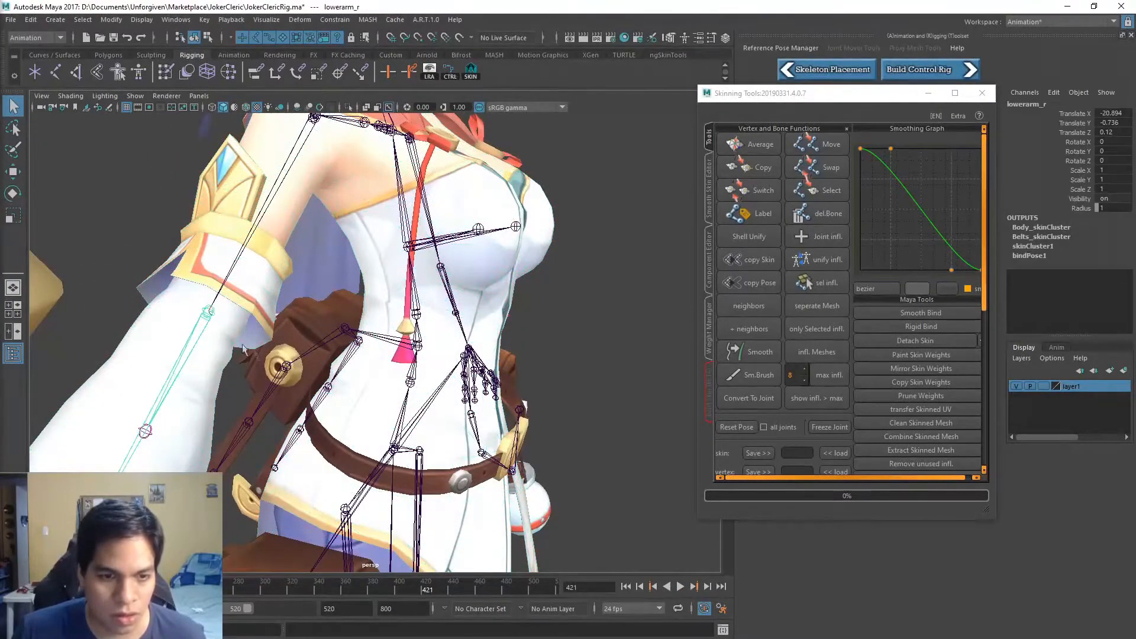
mouse_move(288, 353)
alt+mouse_down()
mouse_move(335, 362)
mouse_move(296, 352)
alt+mouse_up()
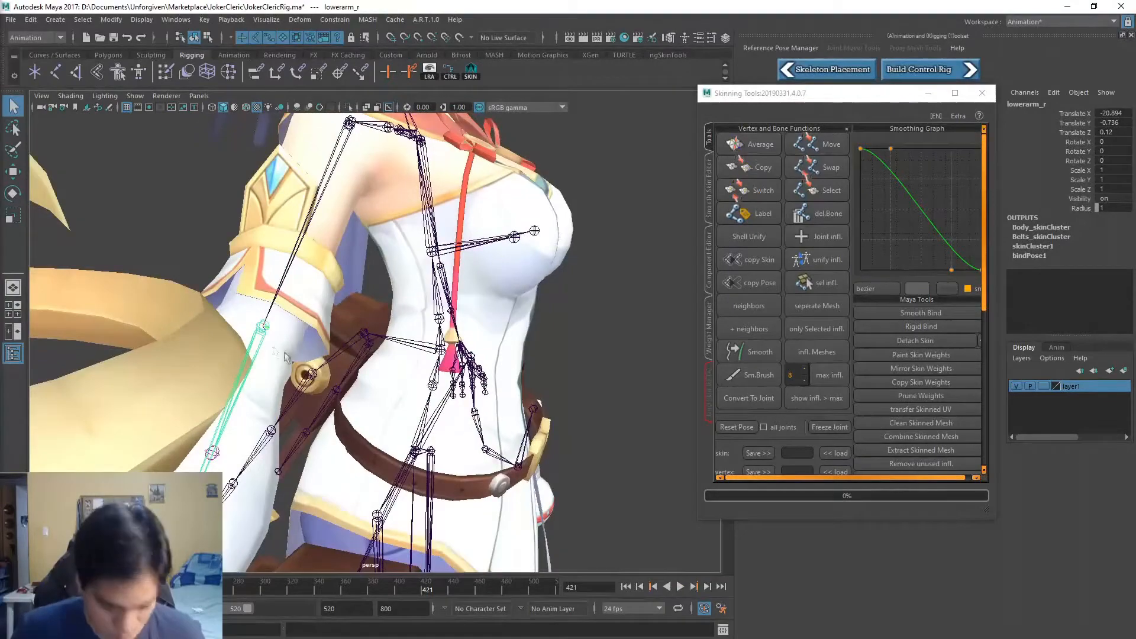
key(e)
drag(301, 349, 348, 309)
key(ctrl+z)
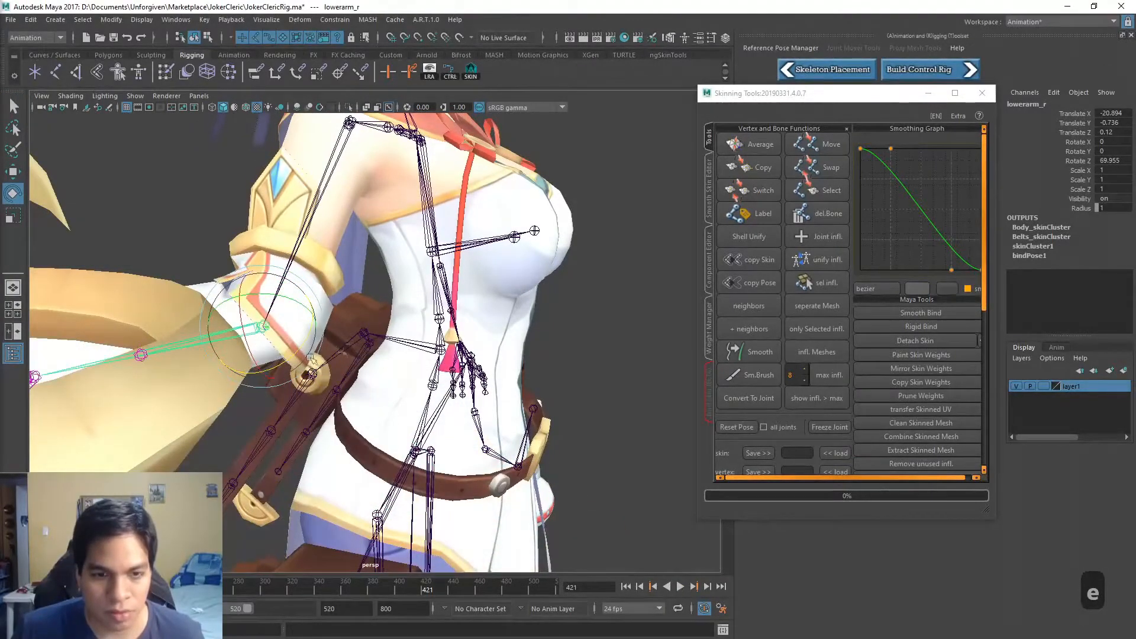
Mirror the body's skin weights across YZ, positive to negative, using Closest component, Label and Closest joint with Normalize on
alt+drag(479, 361, 355, 349)
click(361, 208)
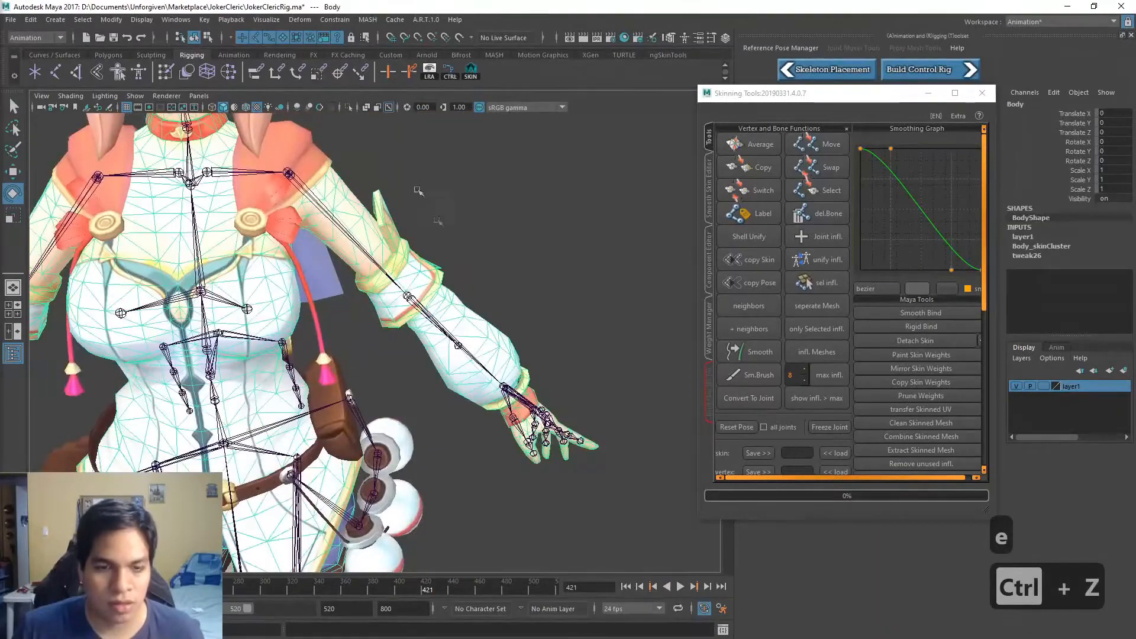
alt+middle_drag(458, 245, 556, 180)
scroll(527, 223, down, 3)
scroll(527, 219, up, 2)
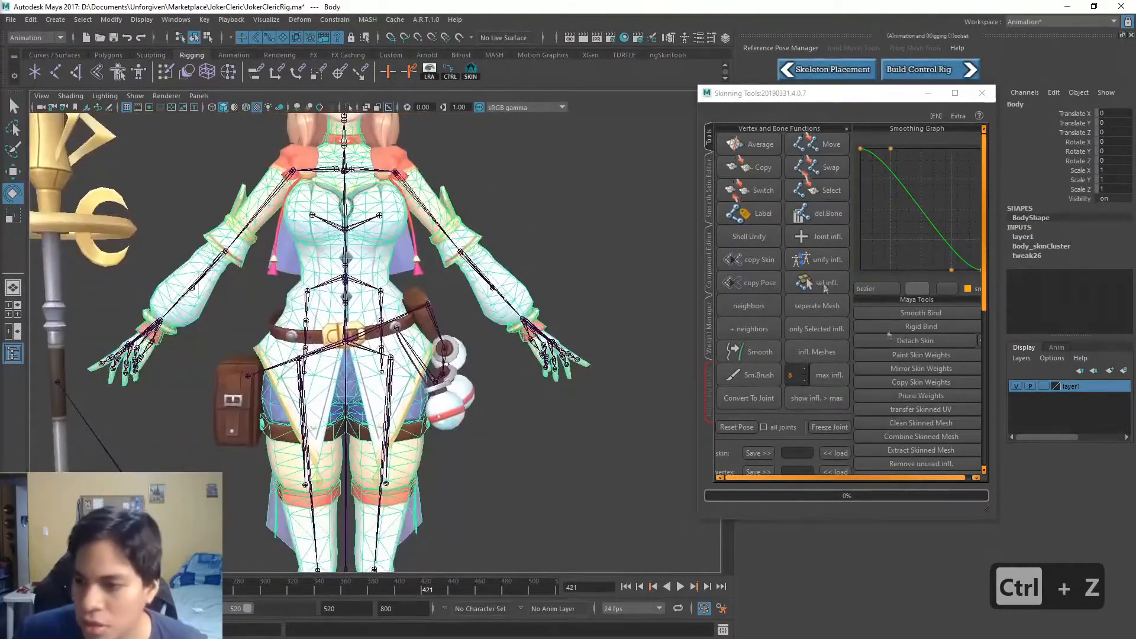
click(928, 368)
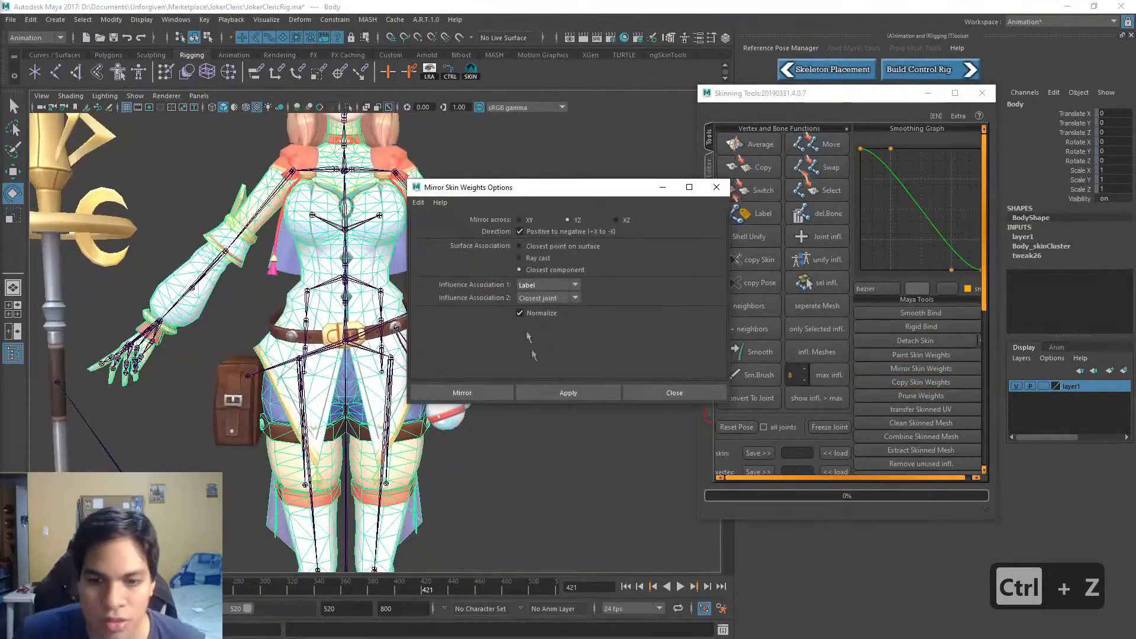
click(495, 396)
Test the mirrored weights on the right sleeve and cuff by rotating the lower arm and hand joints, undoing each rotation
scroll(332, 284, up, 3)
alt+drag(201, 233, 304, 256)
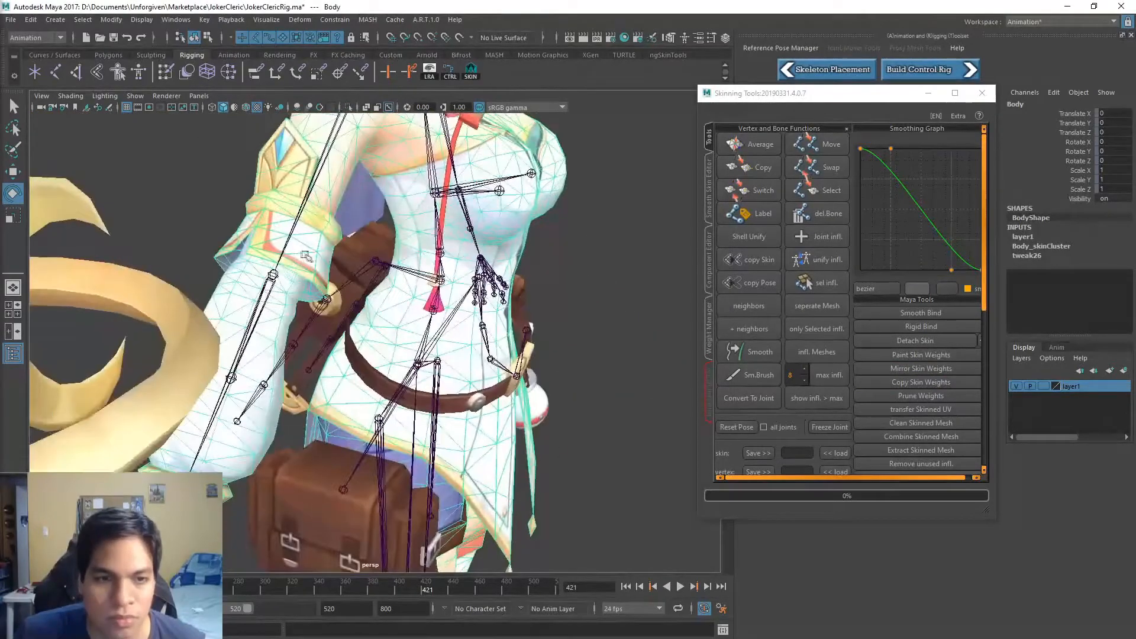
click(269, 294)
drag(300, 304, 367, 378)
key(ctrl+z)
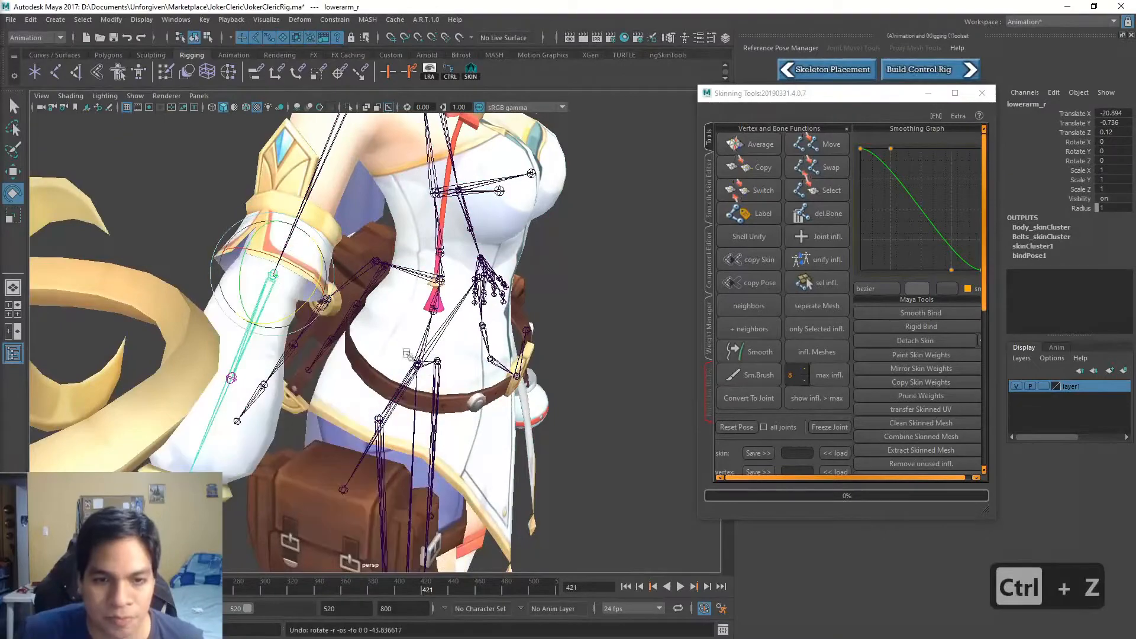
alt+middle_drag(367, 397, 389, 246)
click(231, 296)
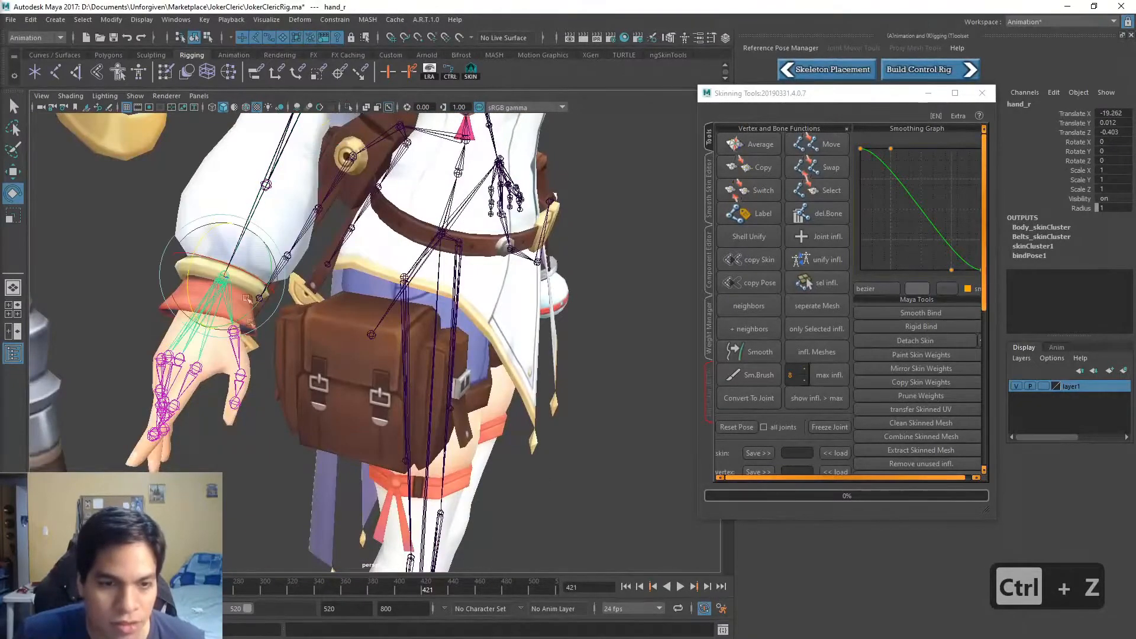
drag(243, 269, 256, 283)
key(ctrl+z)
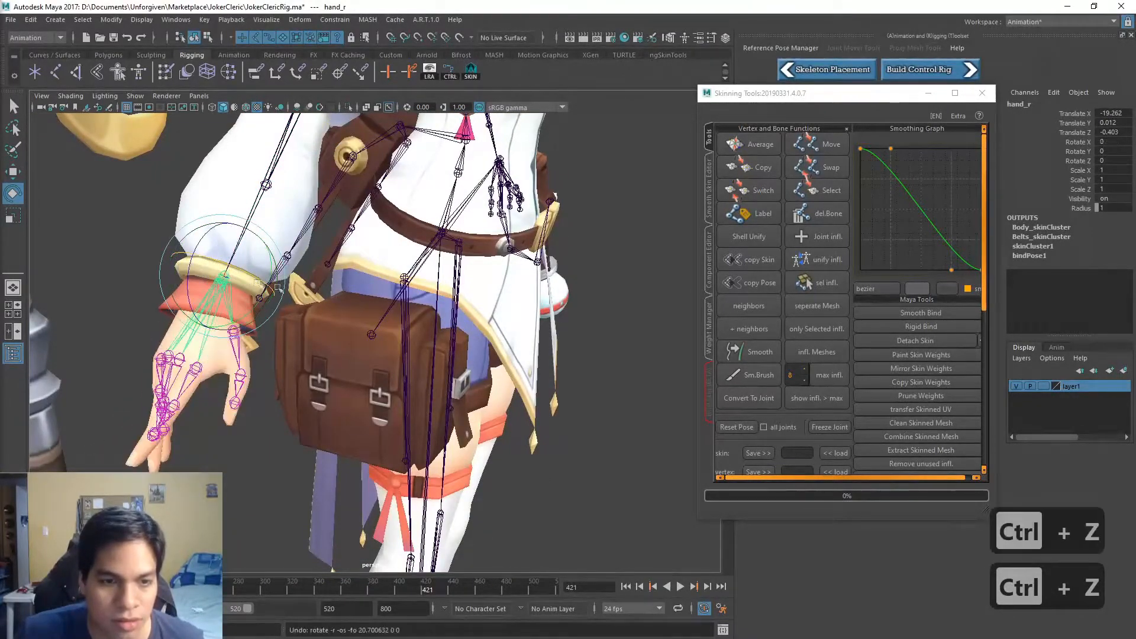
Save the rig scene with the mirrored body weights
alt+drag(416, 282, 416, 387)
scroll(414, 367, down, 4)
alt+drag(520, 230, 421, 353)
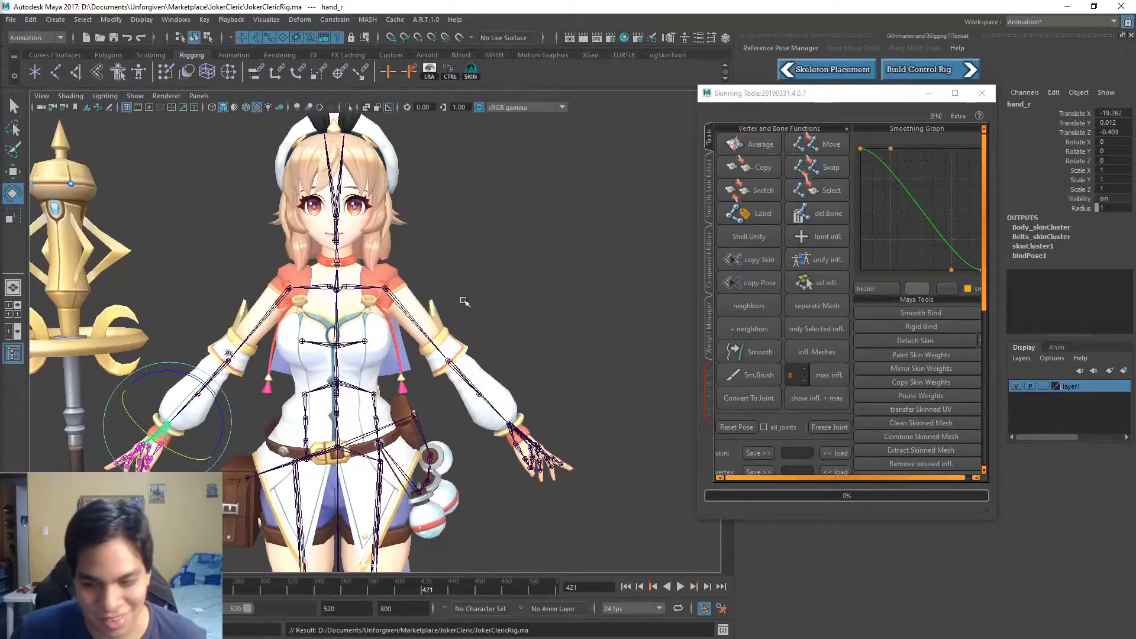
alt+drag(464, 301, 452, 365)
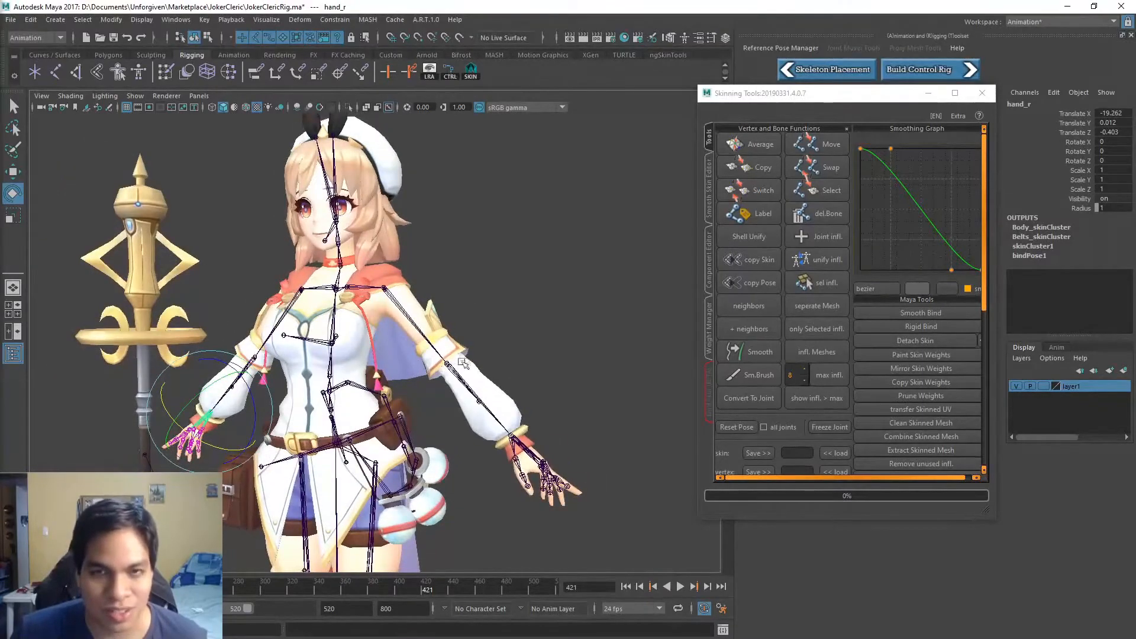
Examine the neck, shoulders and chest up close with the body mesh selected
scroll(464, 319, up, 4)
mouse_move(499, 274)
alt+mouse_down()
mouse_move(507, 284)
mouse_move(489, 277)
alt+mouse_up()
alt+middle_drag(490, 277, 505, 302)
scroll(448, 253, up, 2)
alt+drag(441, 267, 478, 229)
click(401, 225)
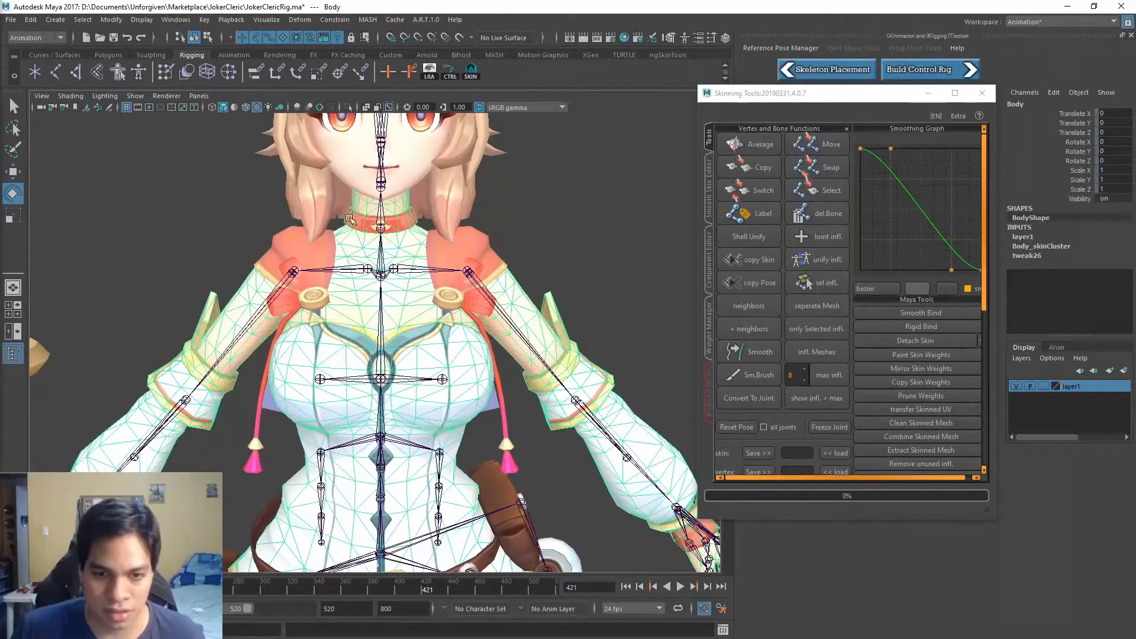
scroll(391, 221, up, 2)
alt+middle_drag(456, 184, 434, 228)
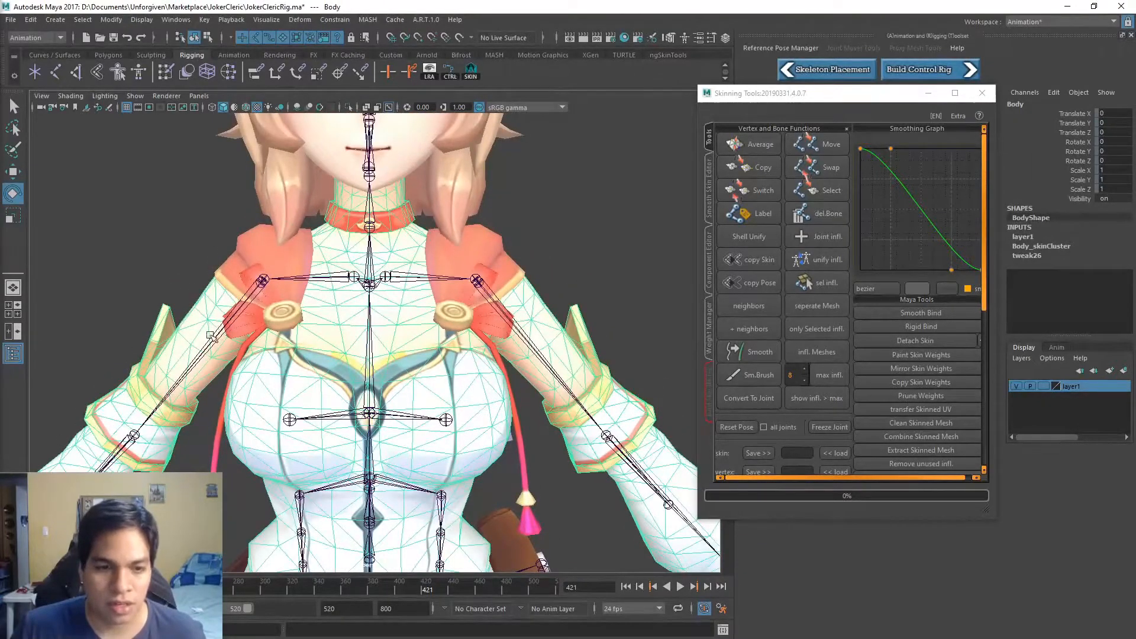
Test the right shoulder's deformation by rotating the upper arm and clavicle joints, and undo the rotations
click(249, 290)
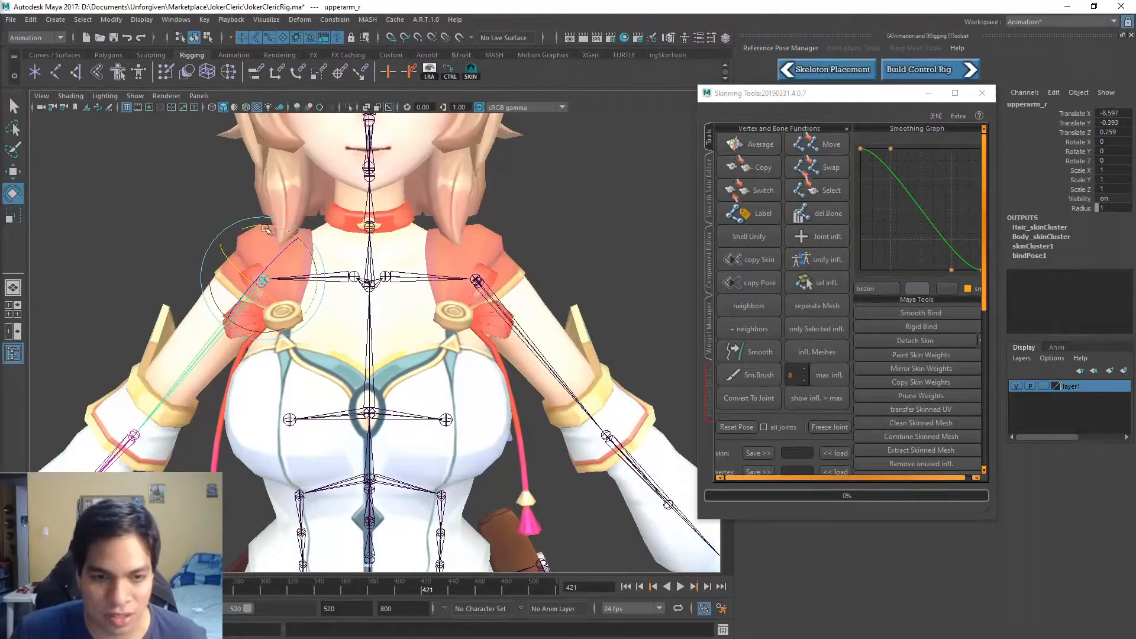
drag(263, 228, 272, 230)
mouse_move(285, 228)
mouse_down()
mouse_move(278, 202)
mouse_move(287, 222)
mouse_move(283, 211)
mouse_up()
key(ctrl+z)
key(ctrl+z)
key(ctrl+z)
key(ctrl+z)
key(ctrl+z)
key(ctrl+z)
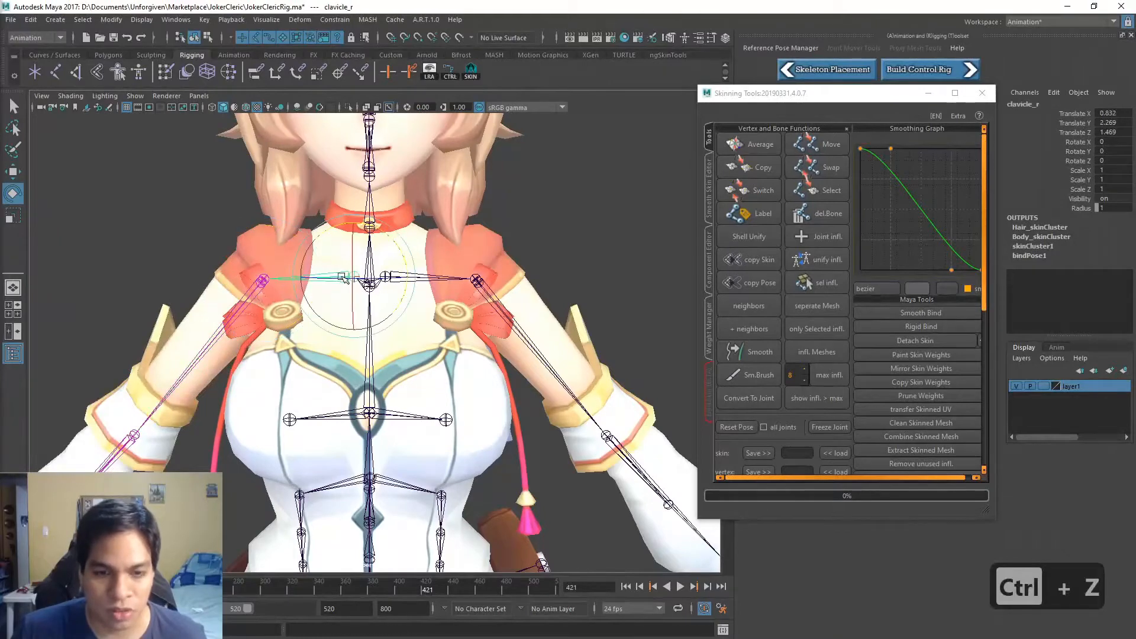
mouse_move(402, 258)
alt+mouse_down()
mouse_move(390, 252)
mouse_move(410, 285)
mouse_move(403, 255)
alt+mouse_up()
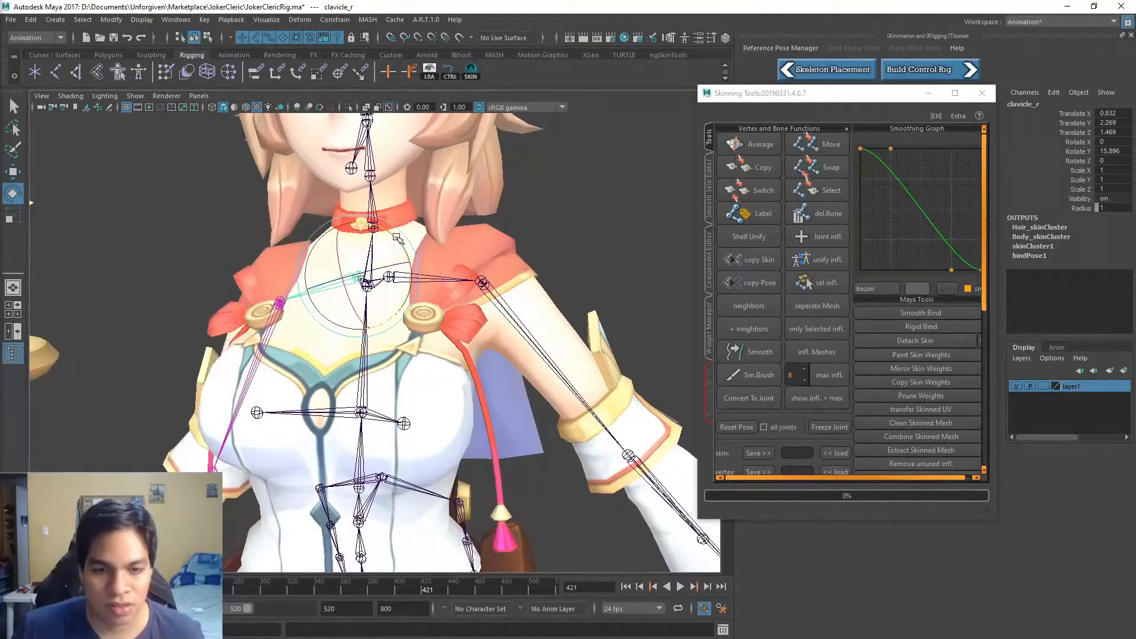
key(ctrl+z)
Try to select the red collar by picking one of its vertices on the body mesh and growing the selection
scroll(424, 200, up, 3)
alt+drag(424, 200, 392, 176)
click(376, 155)
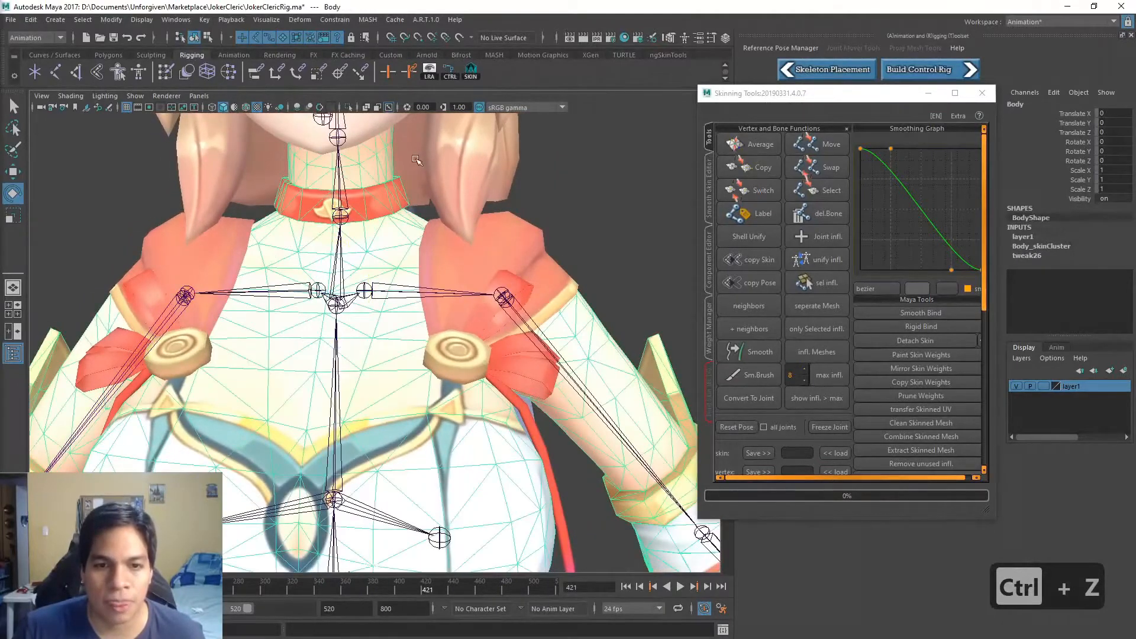
right_drag(385, 210, 380, 177)
click(363, 186)
key(q)
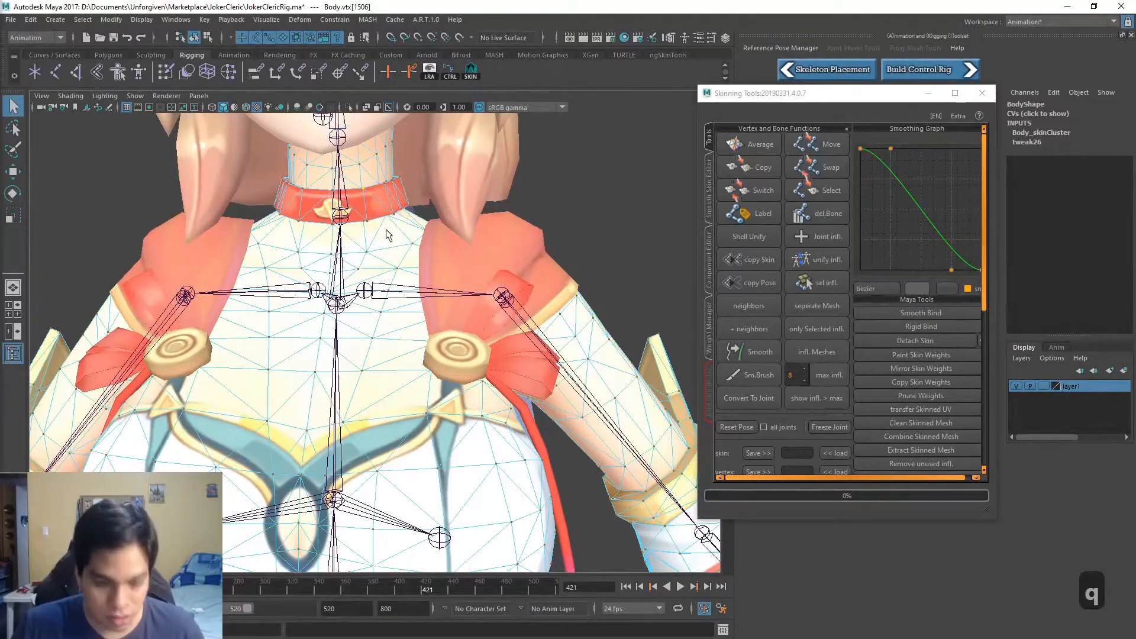
key(shift+z)
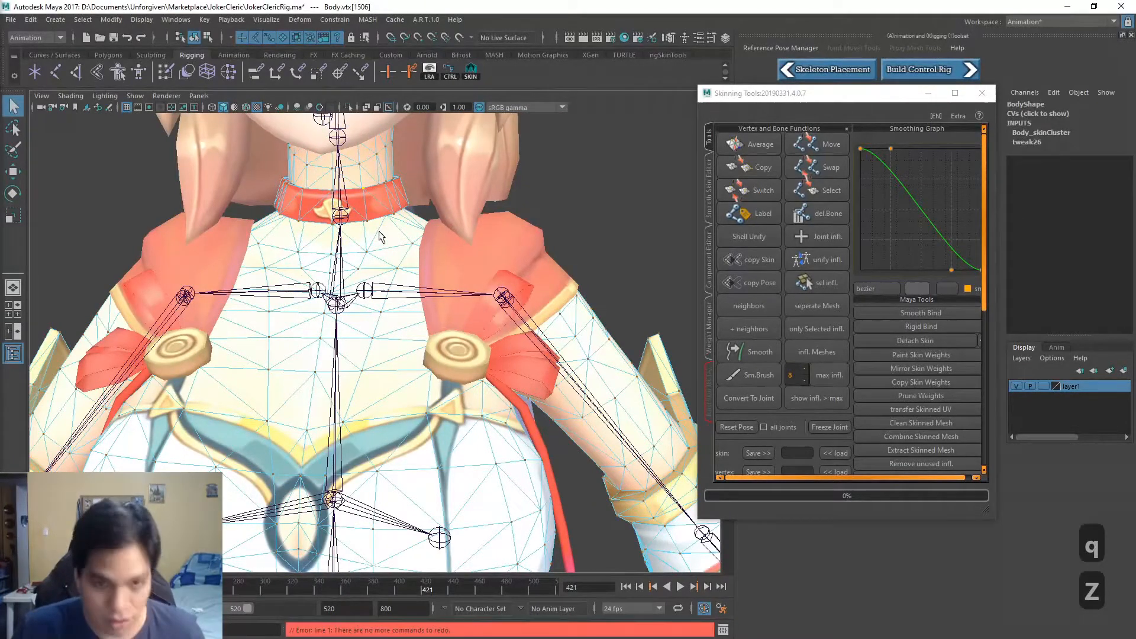
key(shift+period)
key(shift+period)
key(shift+period)
key(shift+period)
key(shift+period)
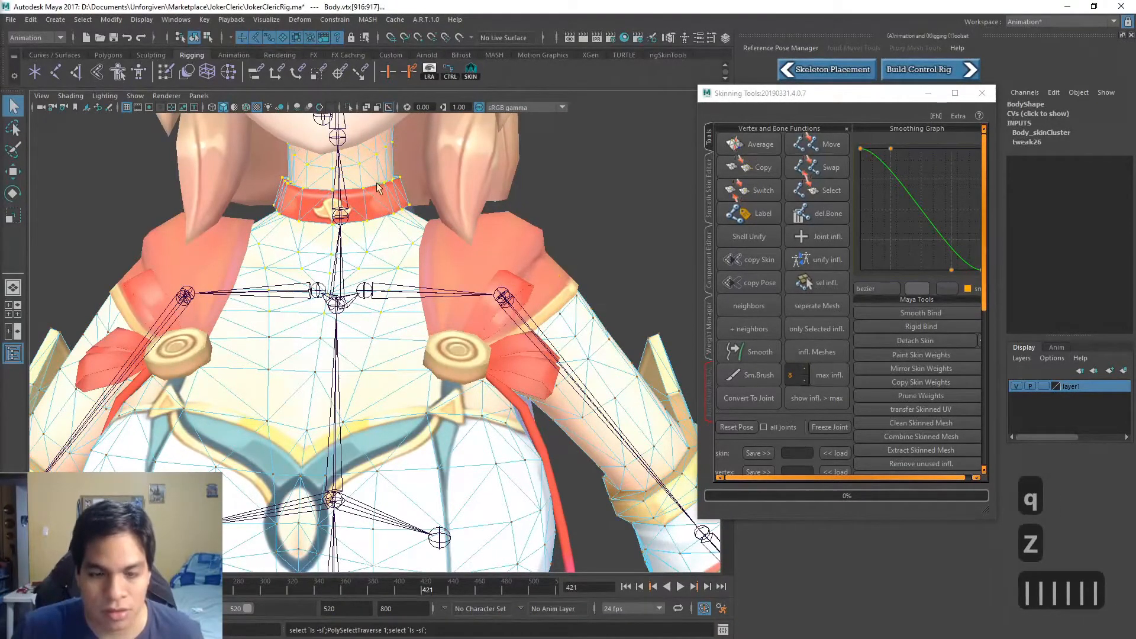
Paint-select the body mesh's neck vertices above the red collar
scroll(382, 188, up, 3)
scroll(377, 185, down, 3)
alt+middle_drag(423, 197, 431, 233)
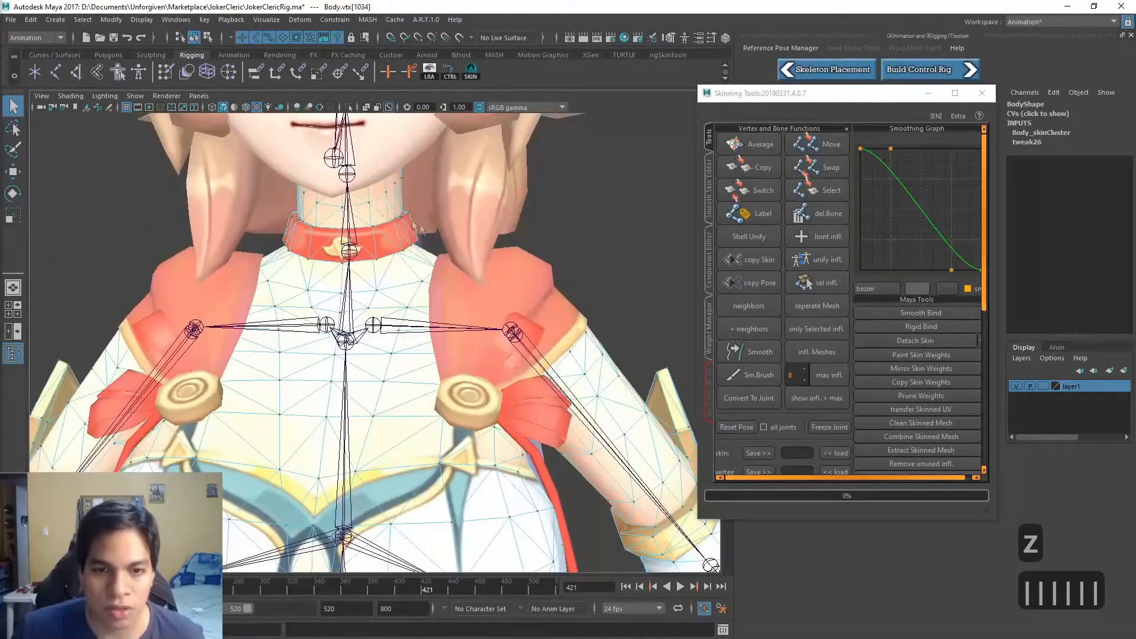
scroll(431, 234, up, 2)
alt+drag(381, 216, 362, 205)
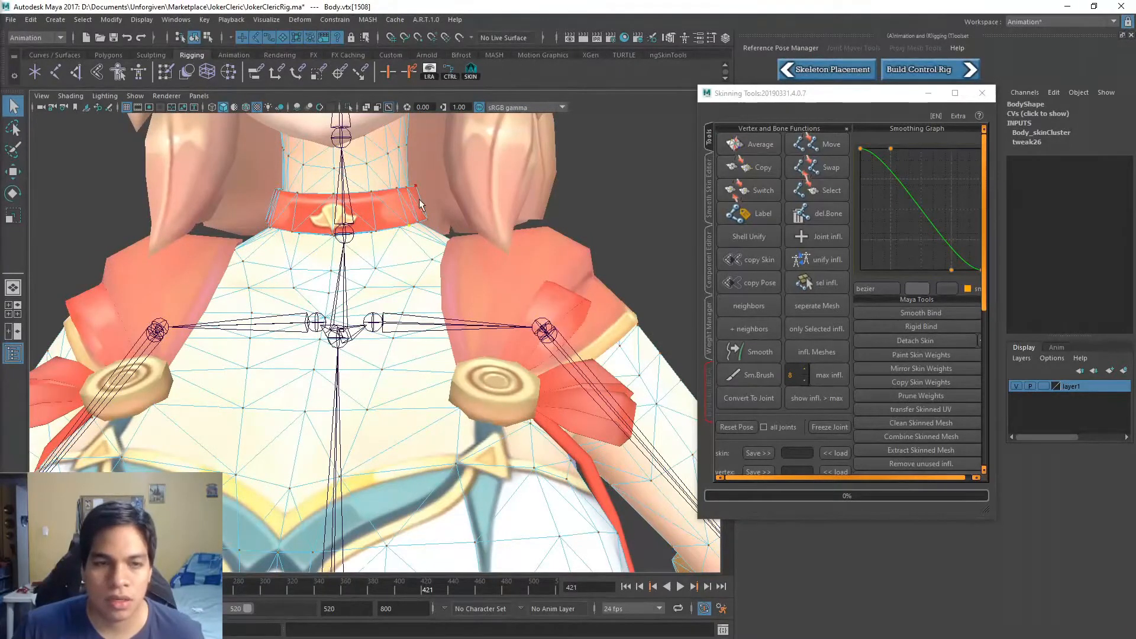
click(13, 149)
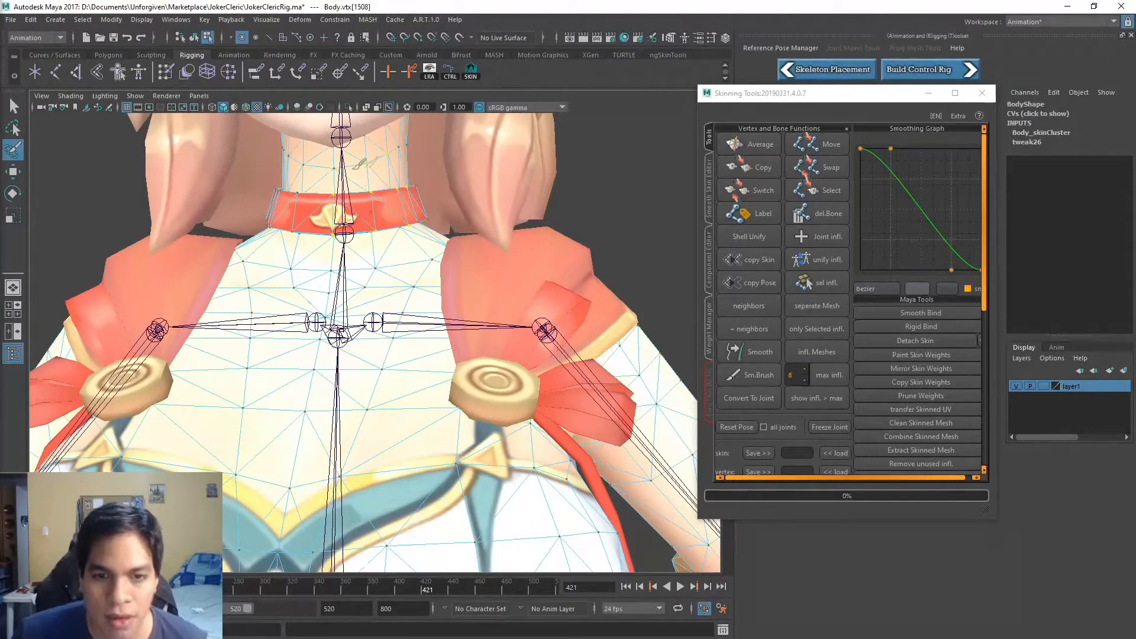
scroll(346, 139, down, 2)
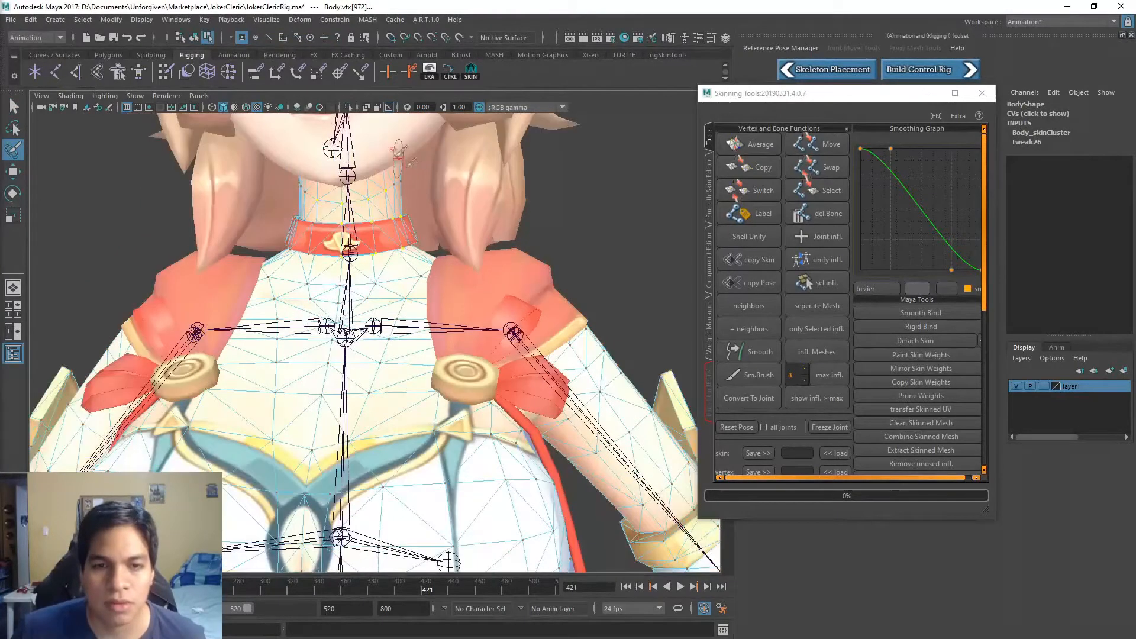
alt+middle_drag(346, 139, 397, 211)
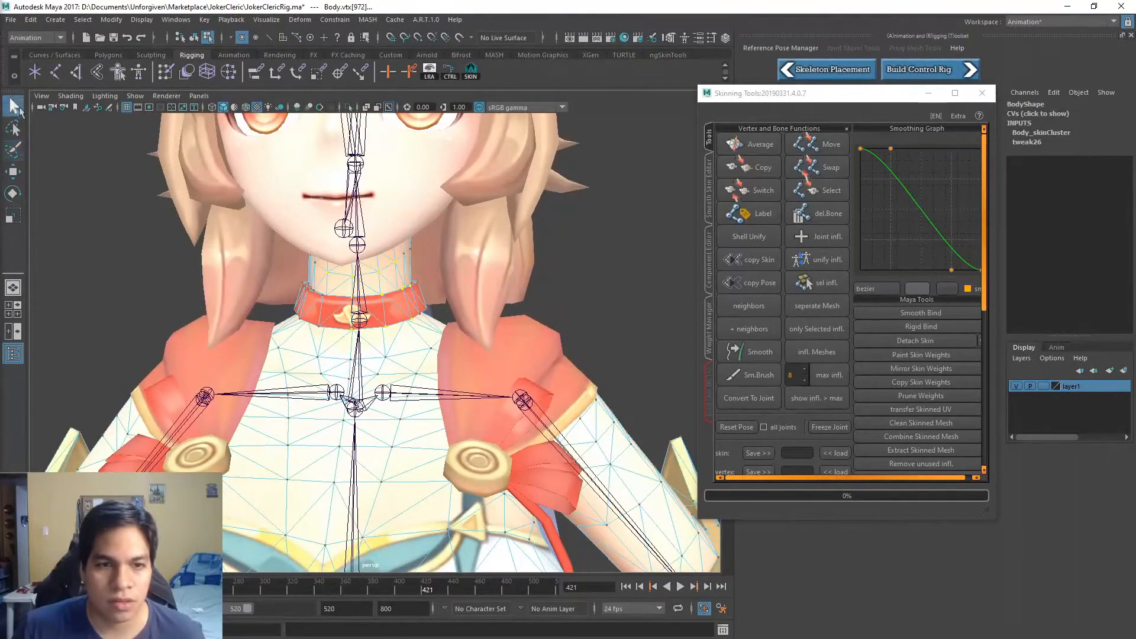
Select the face mesh as an object and hide it to expose the neck
click(445, 216)
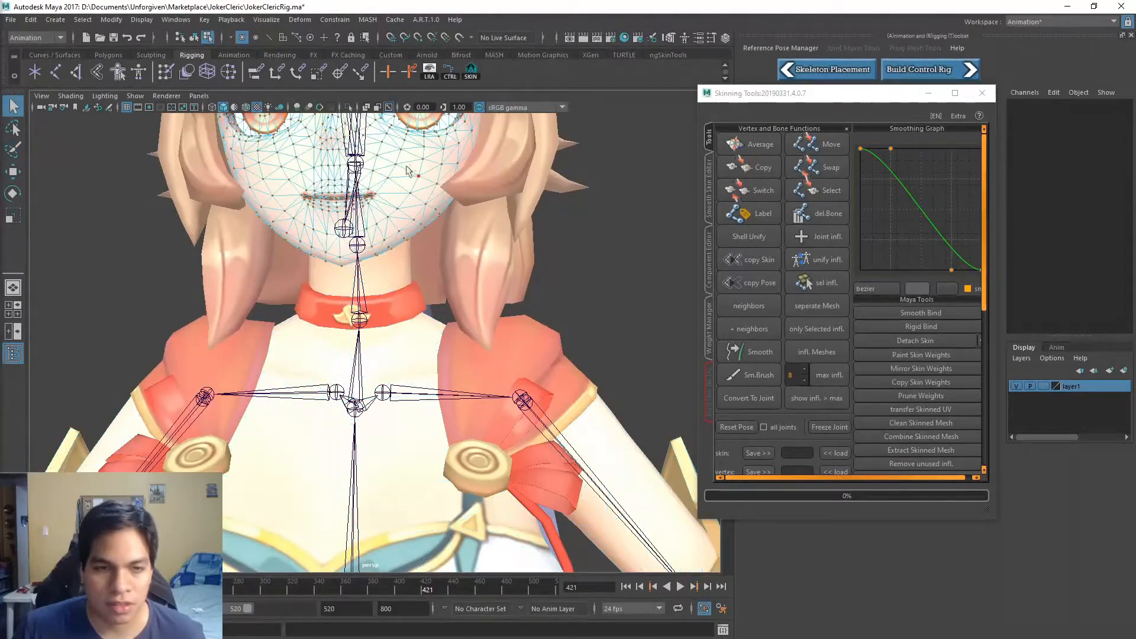
right_click(397, 202)
click(454, 186)
scroll(396, 239, down, 3)
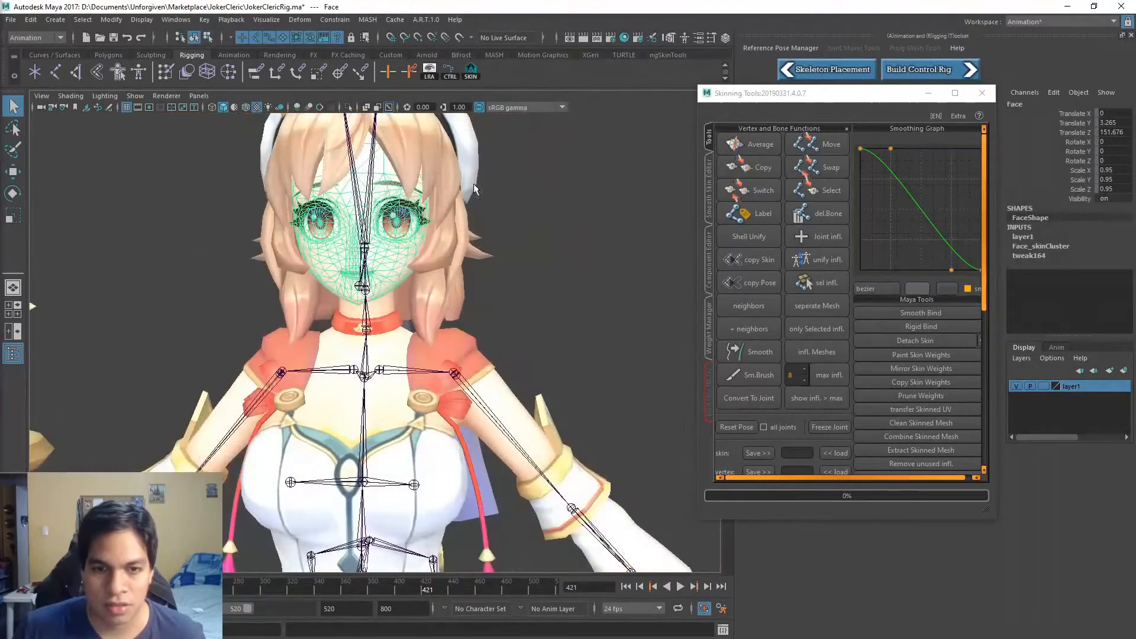
key(ctrl+h)
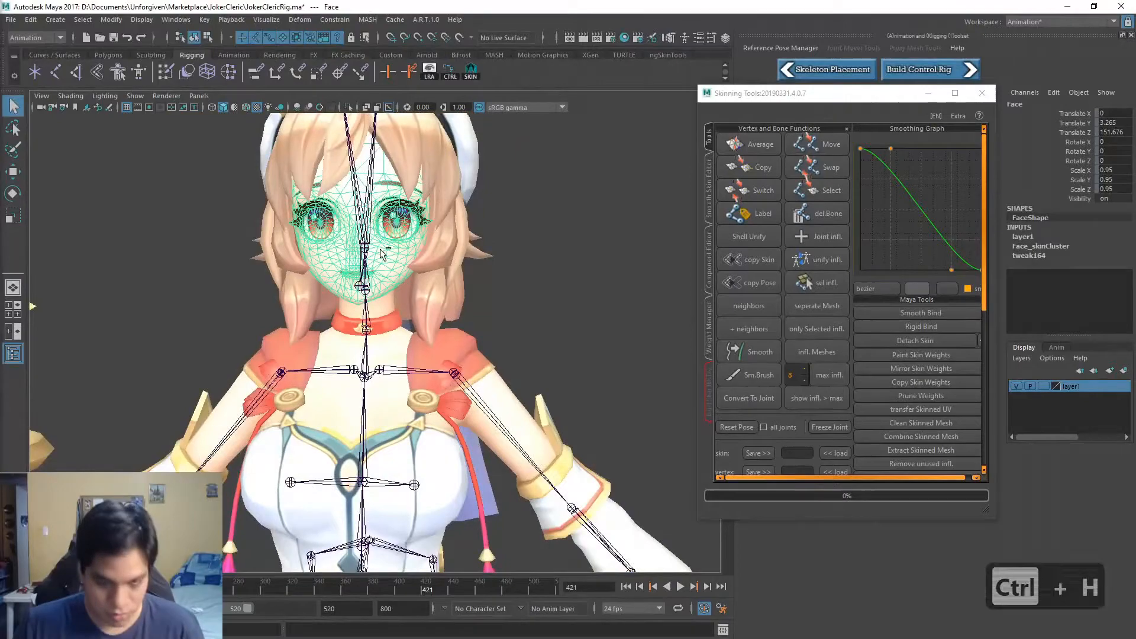
Select the body mesh at the neck and scrub the animation to frame 276
scroll(455, 261, up, 6)
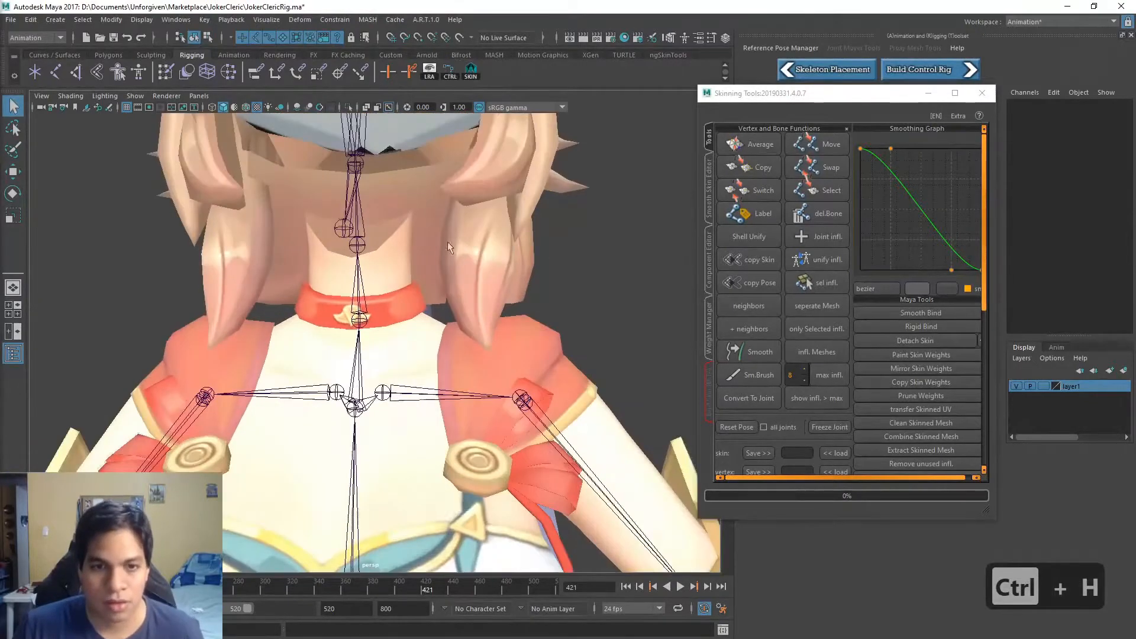
scroll(432, 227, up, 5)
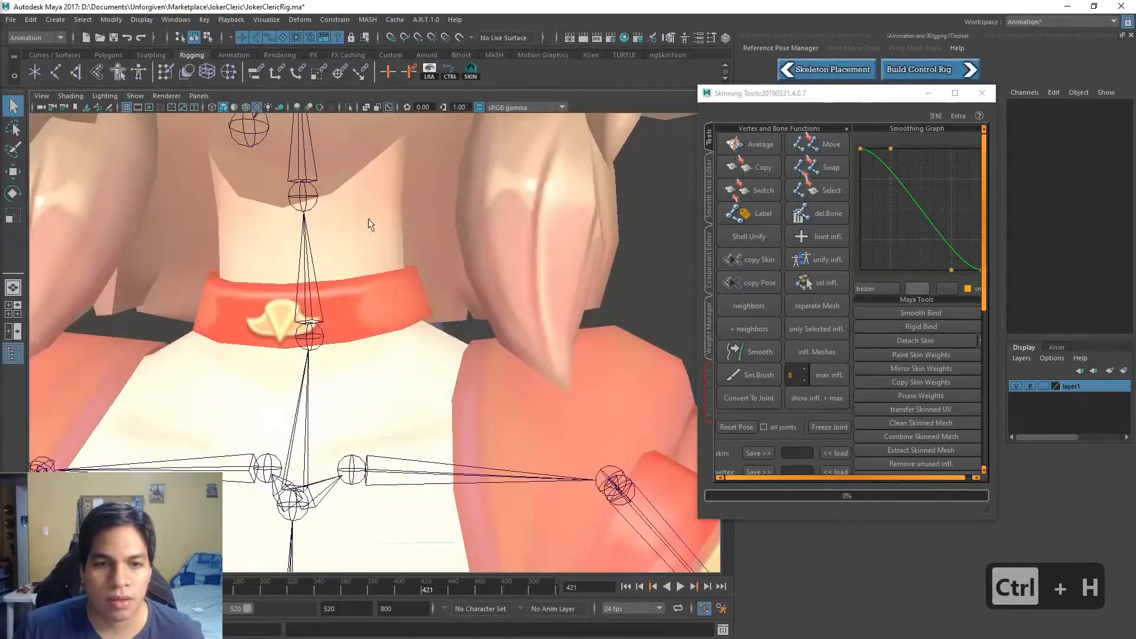
click(368, 220)
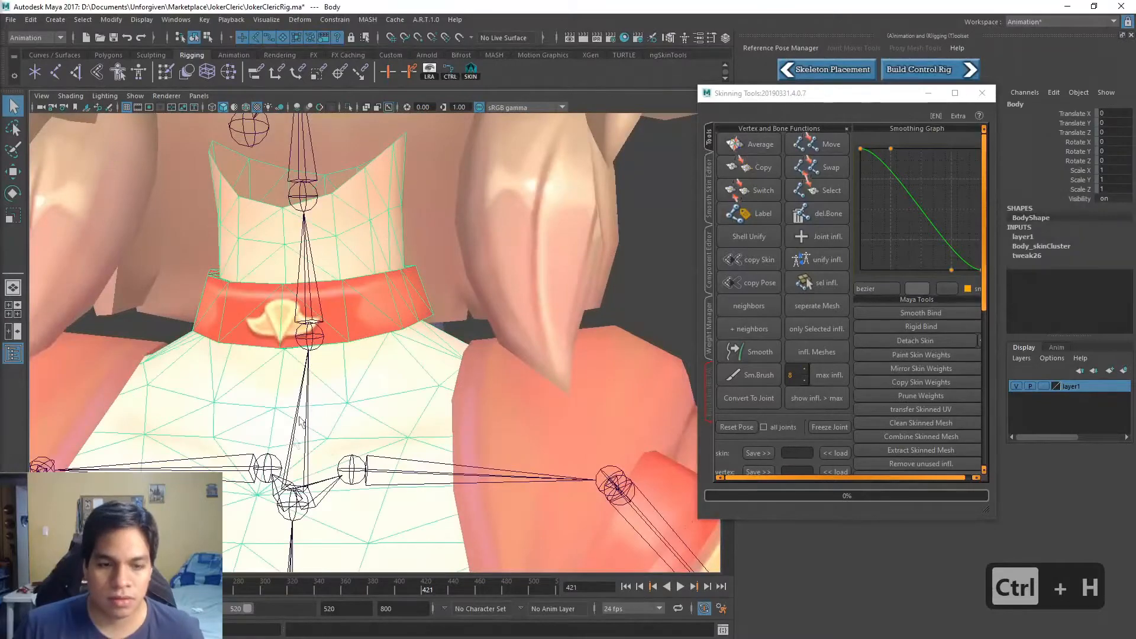
scroll(368, 225, down, 2)
drag(428, 586, 384, 581)
drag(468, 577, 230, 592)
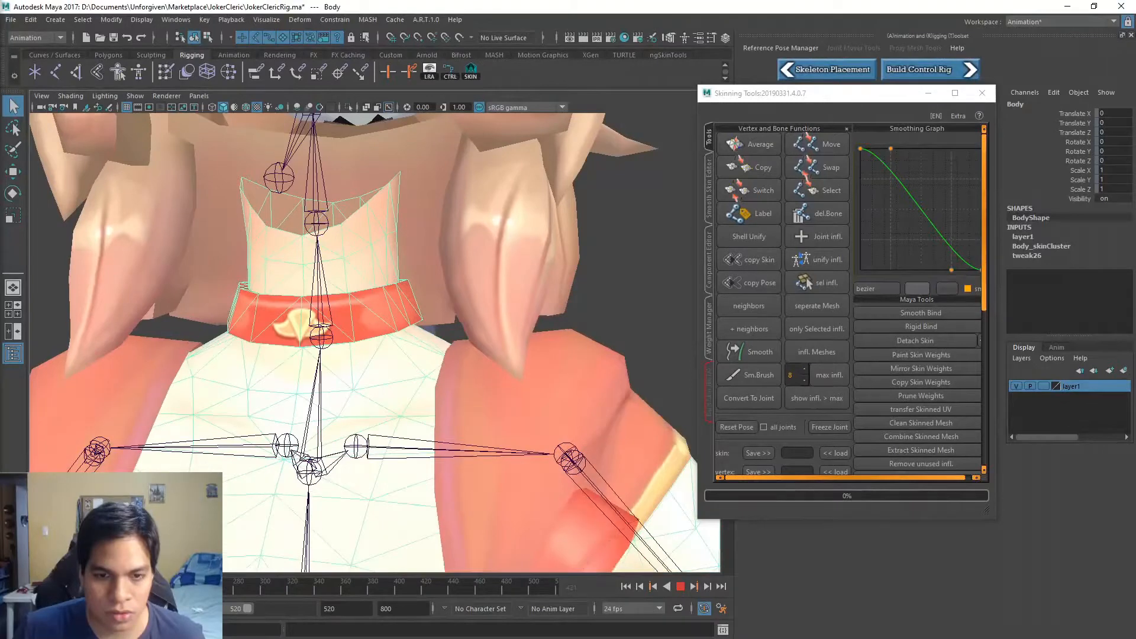
Paint-select the body mesh's vertices on the character's left half of the neck and red collar
right_drag(367, 271, 305, 255)
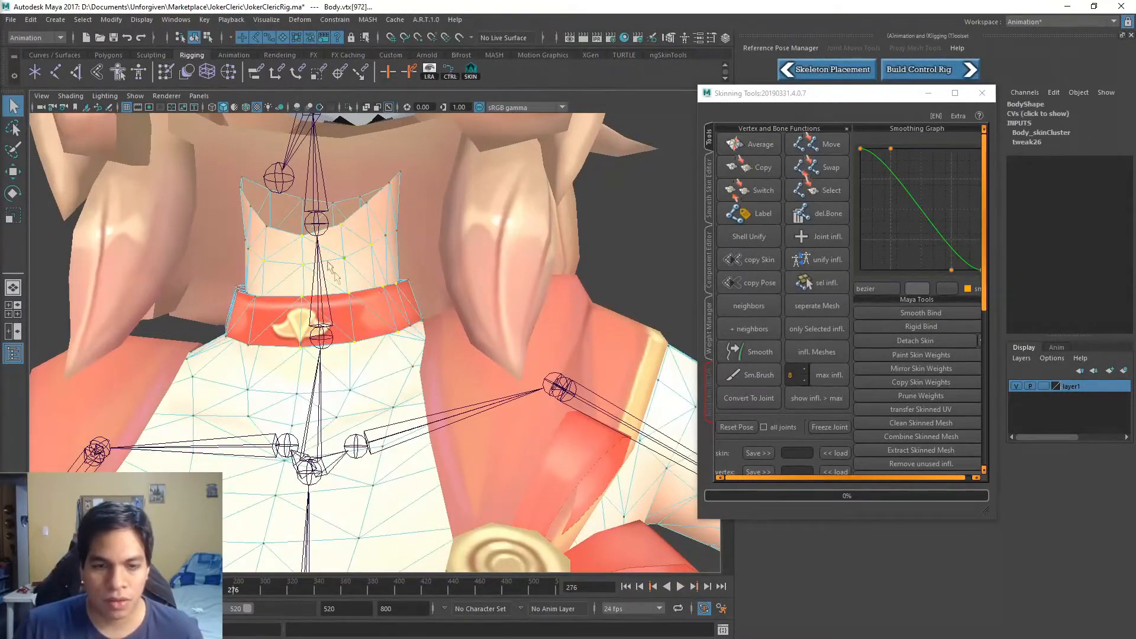
click(17, 151)
alt+drag(268, 237, 283, 238)
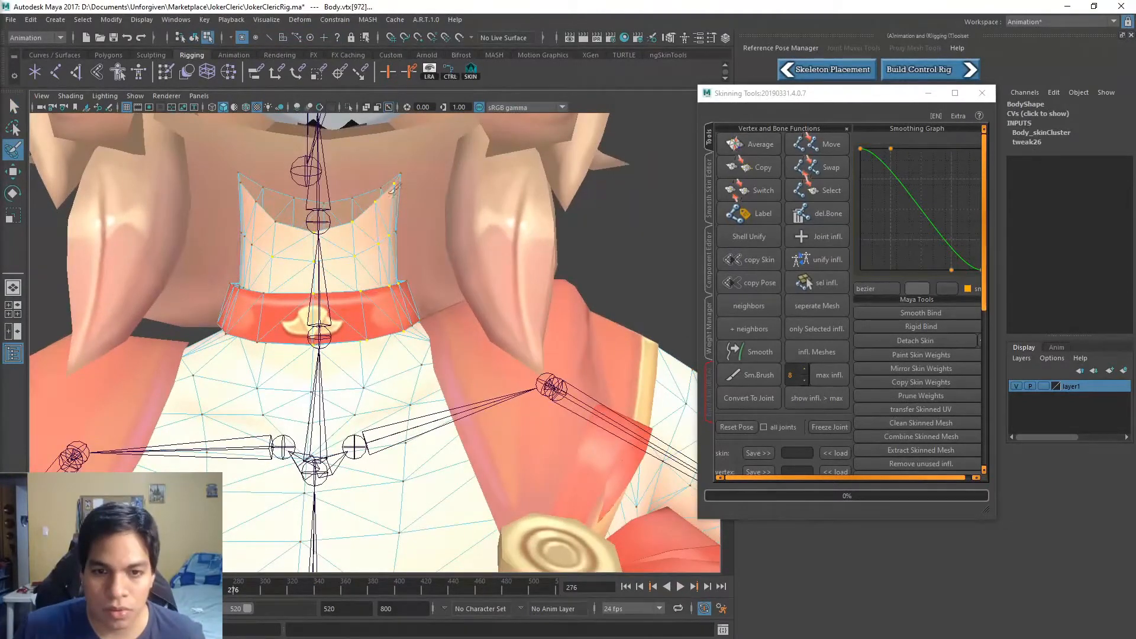
alt+drag(373, 222, 362, 256)
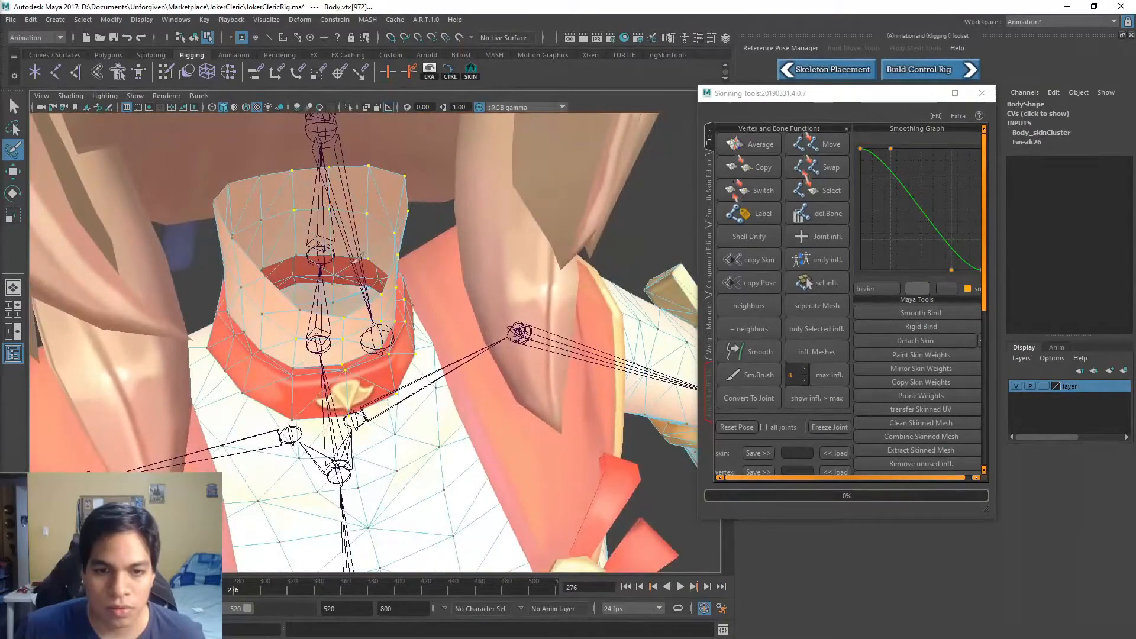
scroll(343, 244, up, 3)
alt+drag(347, 214, 407, 220)
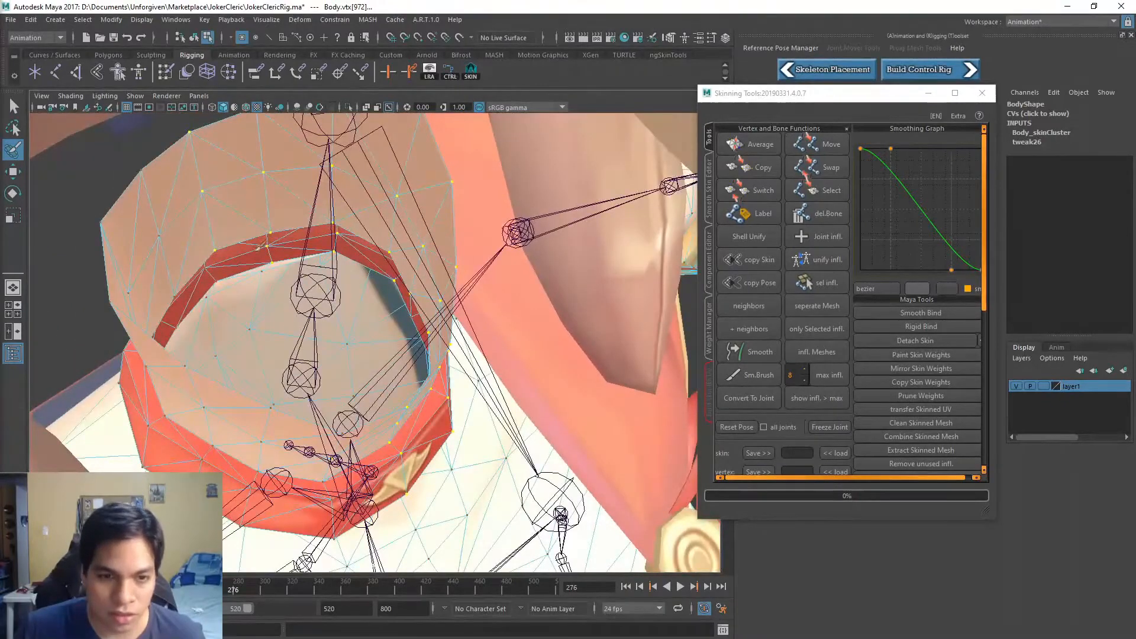
alt+drag(255, 234, 261, 169)
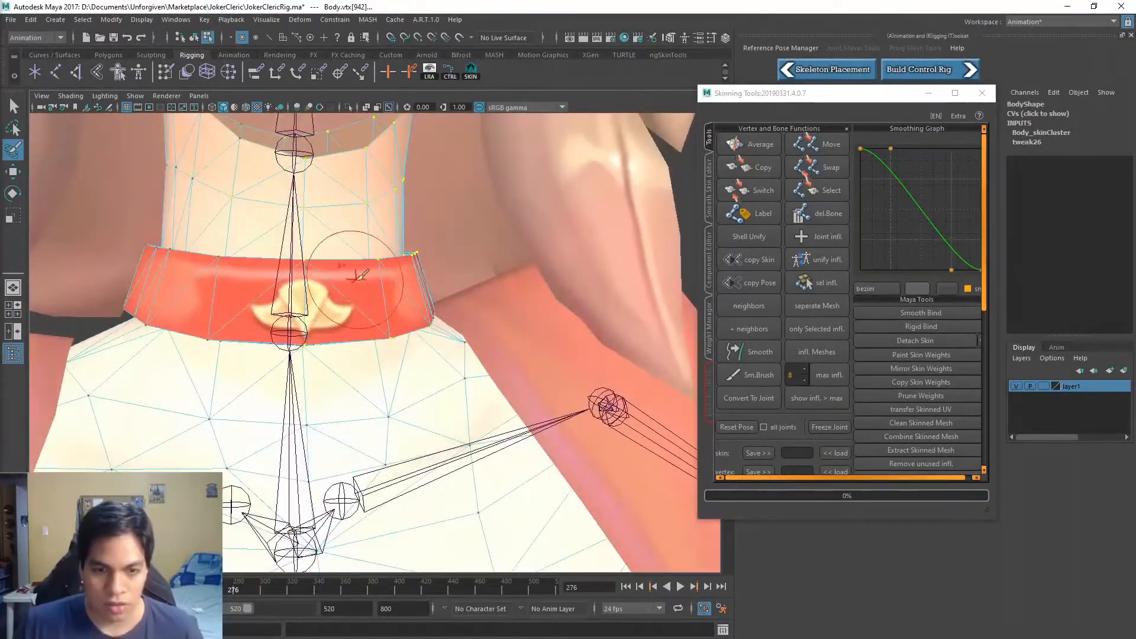
Extend the painted vertex selection along the inner upper rim of the red collar
key(f)
alt+drag(380, 307, 482, 340)
scroll(371, 319, up, 6)
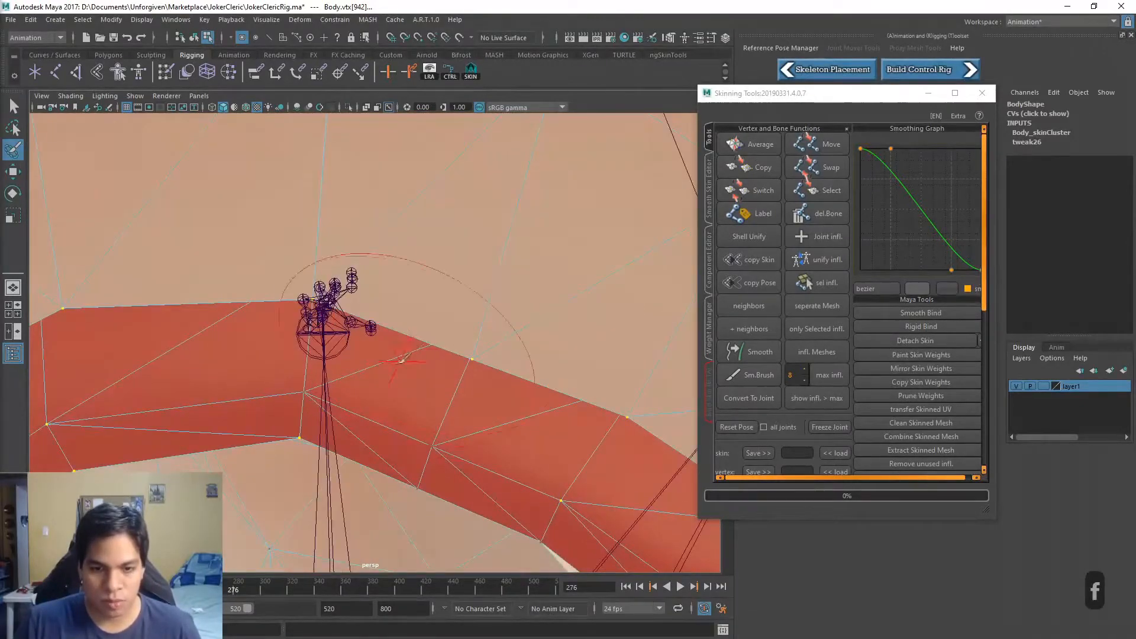
alt+middle_drag(400, 358, 335, 345)
alt+drag(335, 345, 360, 261)
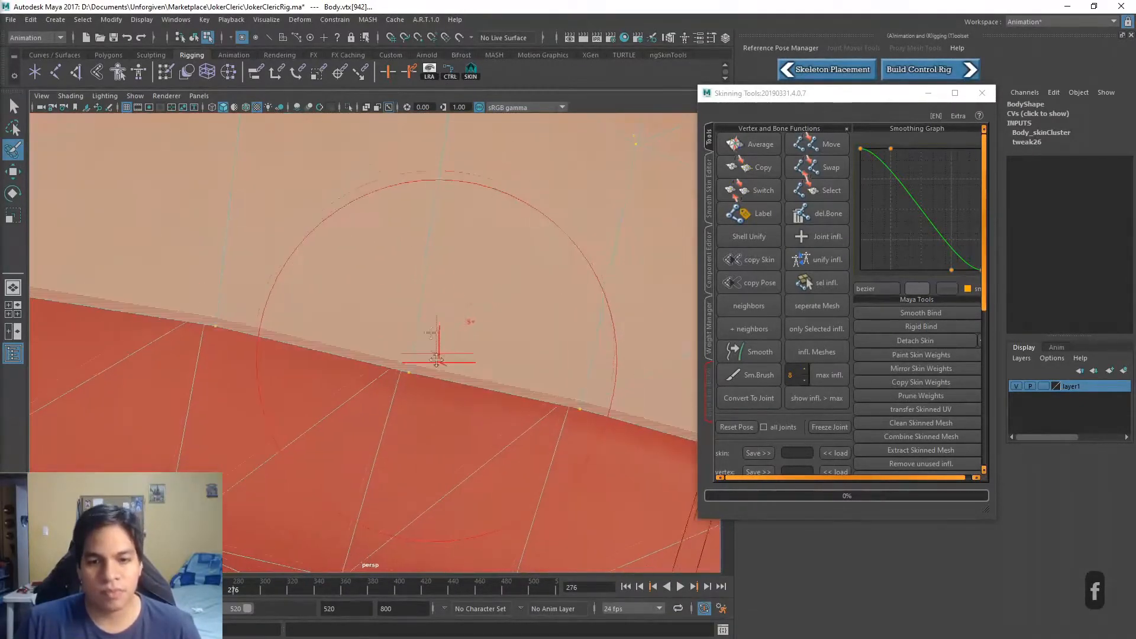
alt+middle_drag(436, 349, 381, 229)
mouse_move(381, 229)
alt+mouse_down()
mouse_move(410, 211)
mouse_move(342, 210)
mouse_move(381, 236)
alt+mouse_up()
Add the remaining individual vertices along the collar's inner edges to the half-neck selection
key(q)
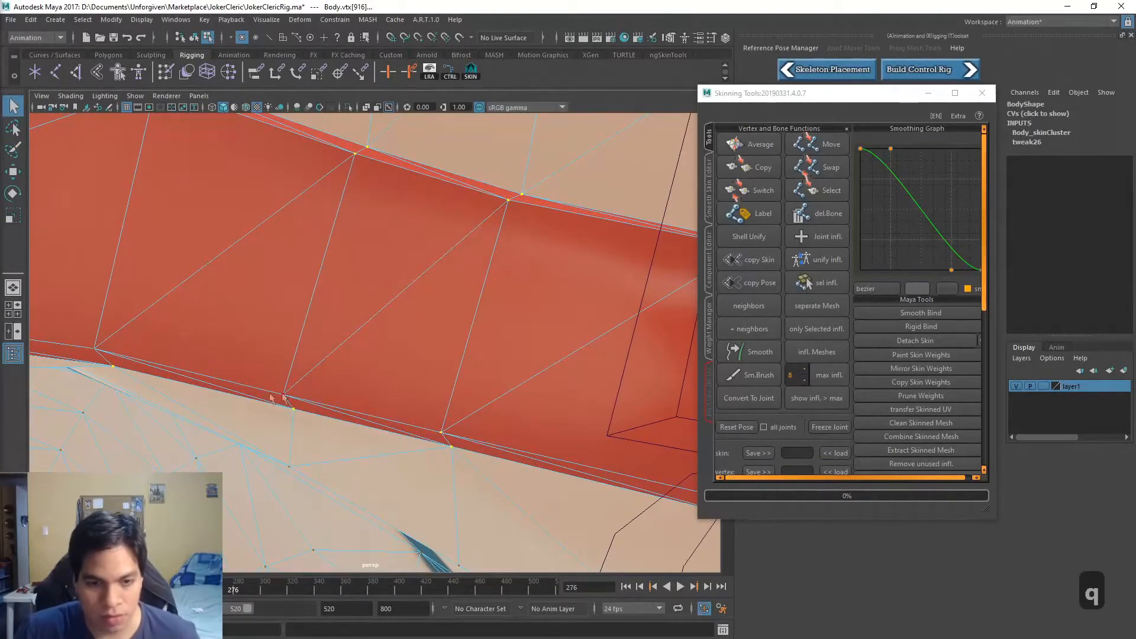
alt+drag(312, 350, 298, 282)
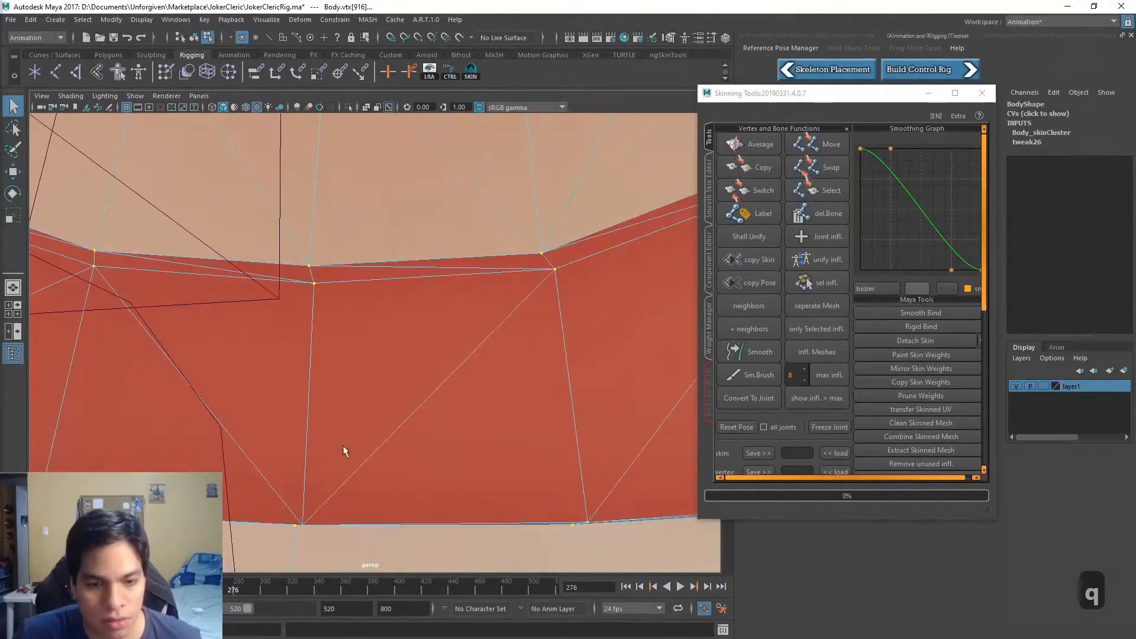
alt+drag(344, 451, 294, 271)
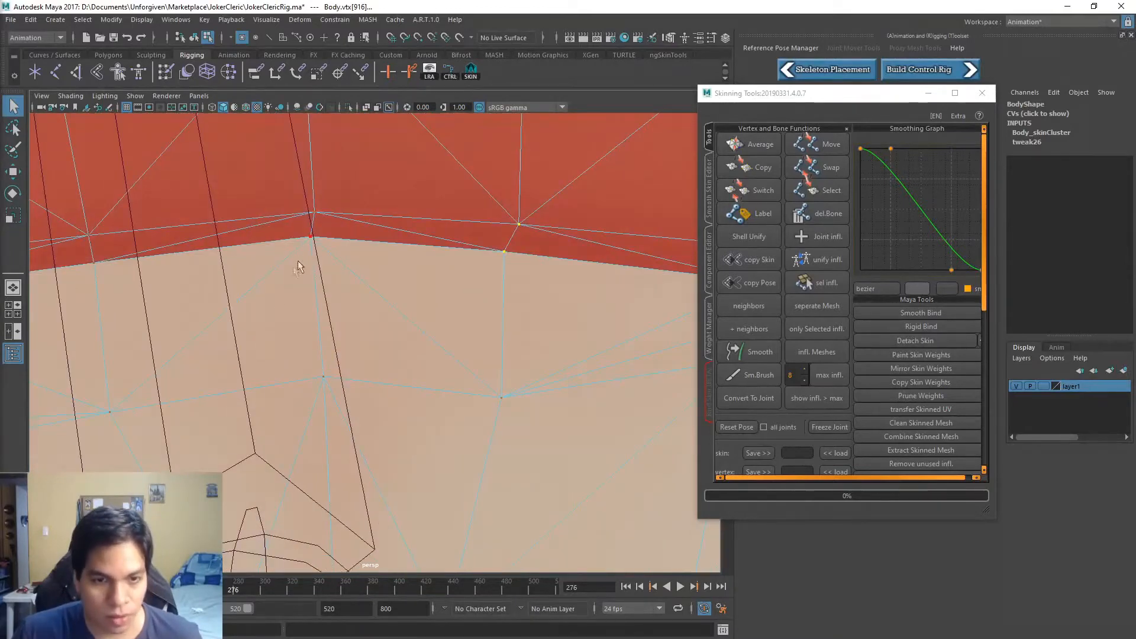
alt+drag(461, 195, 391, 330)
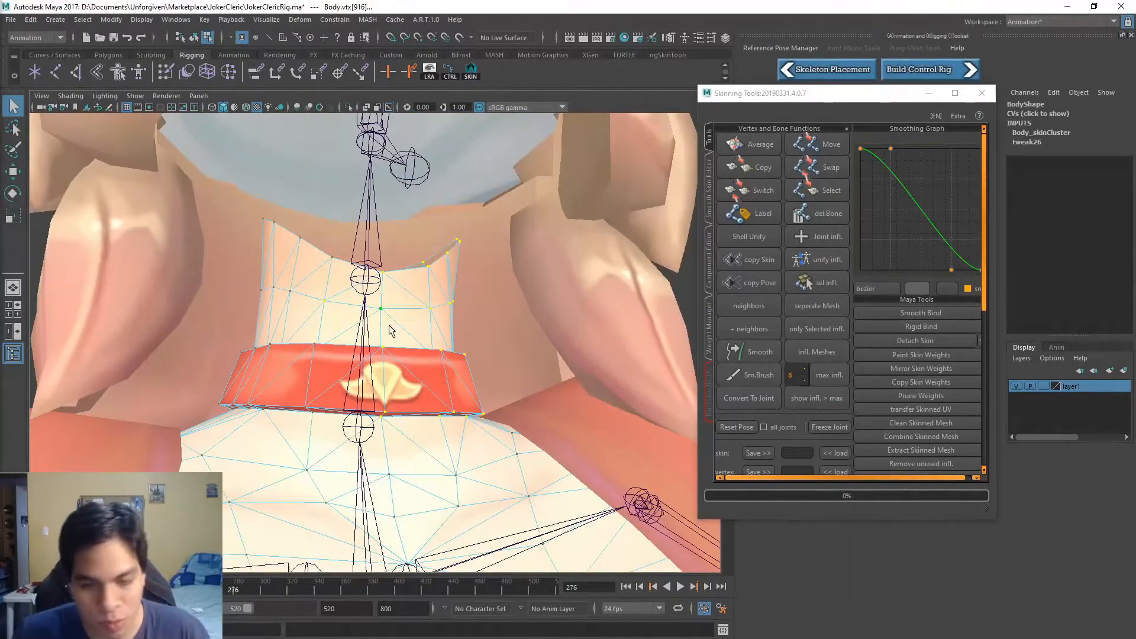
alt+drag(478, 412, 453, 254)
alt+right_drag(492, 344, 461, 341)
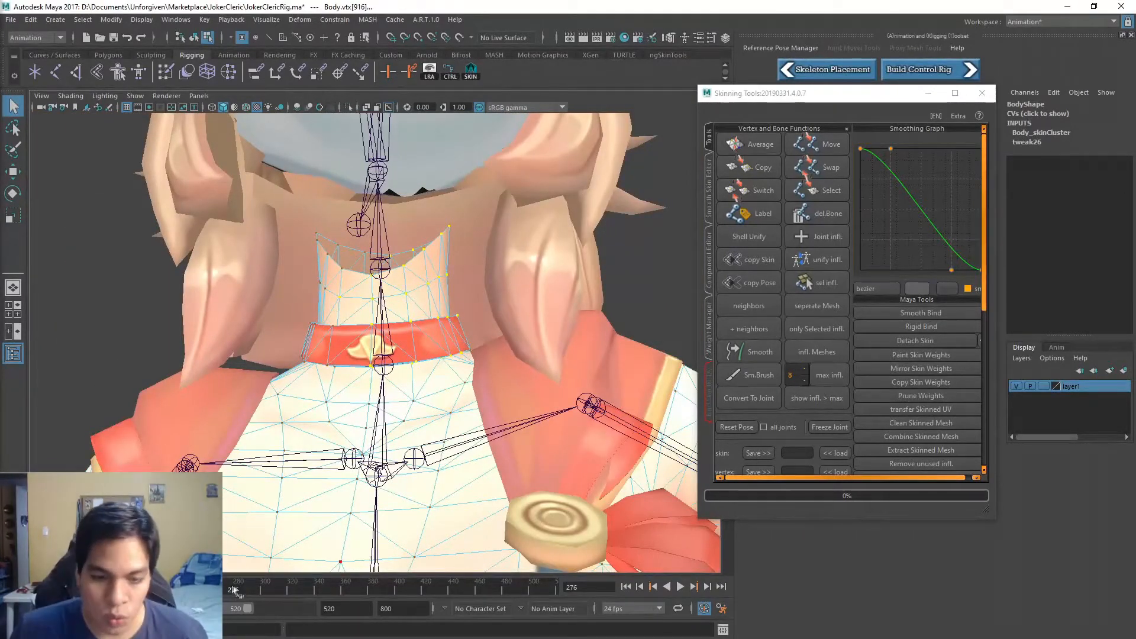
Play the animation to frame 281 and mirror the body mesh's skin weights across YZ, positive to negative, by closest component
key(alt+v)
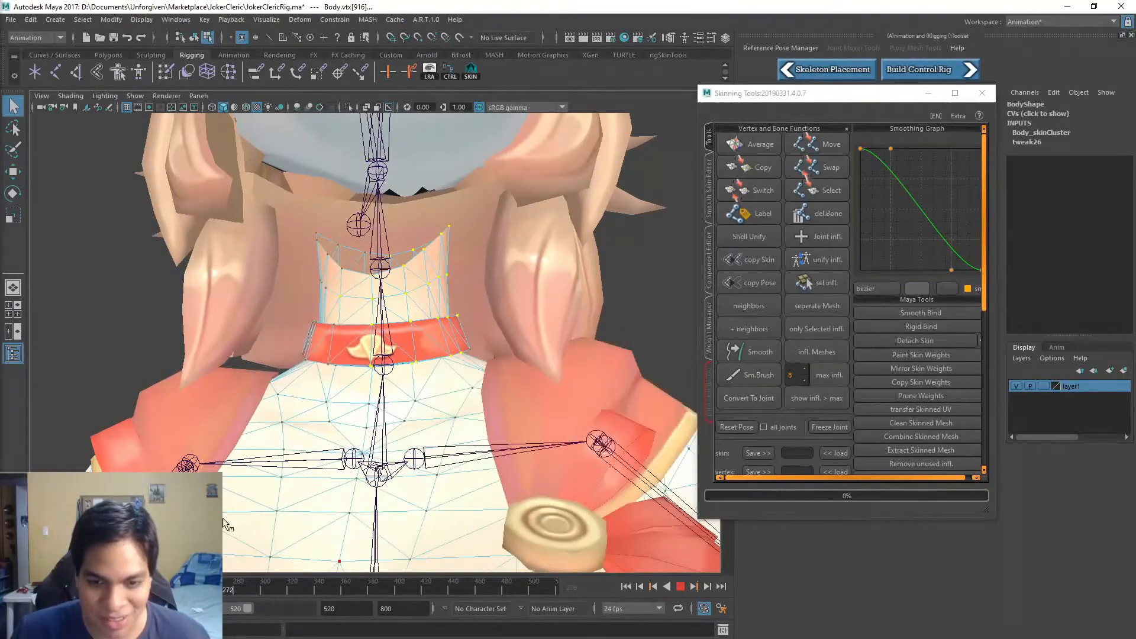
key(alt+v)
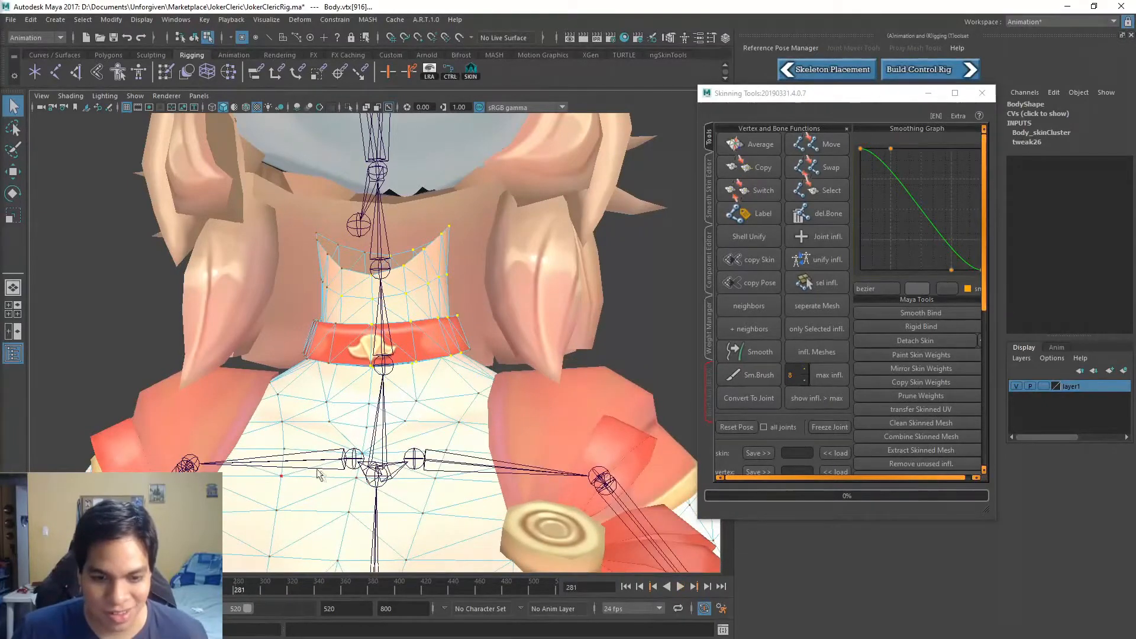
right_drag(304, 462, 254, 463)
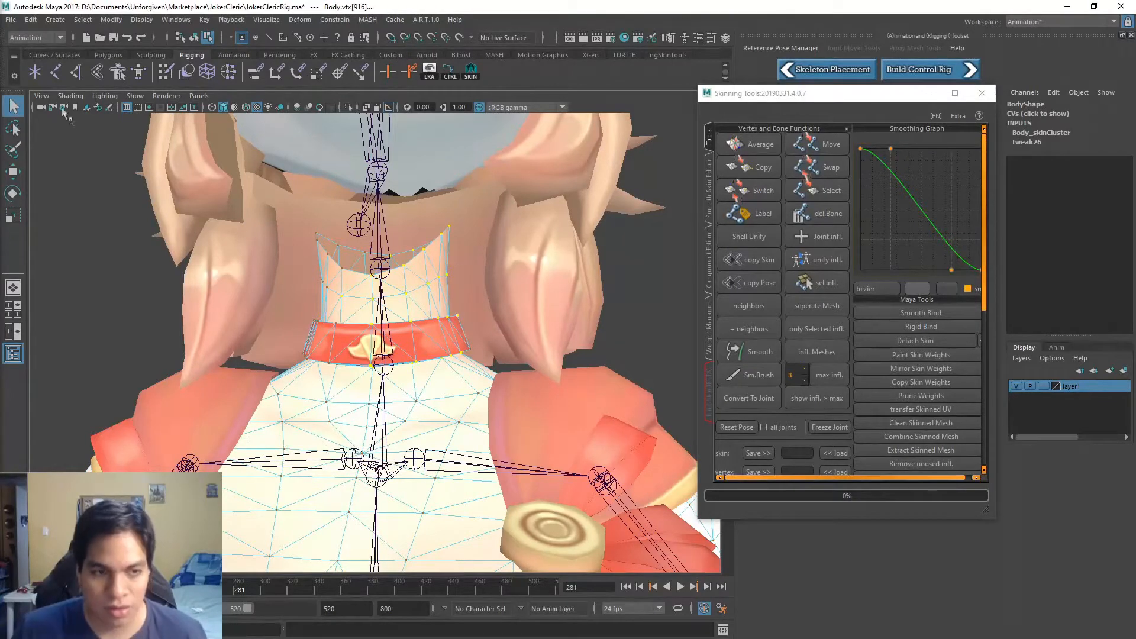
right_drag(434, 268, 468, 254)
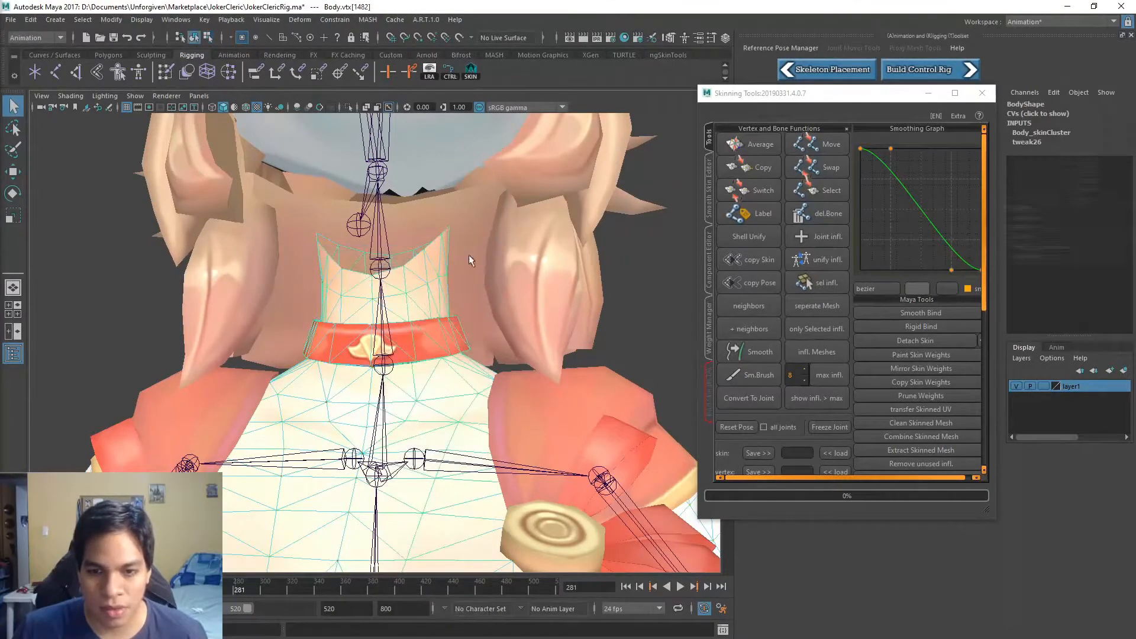
click(917, 369)
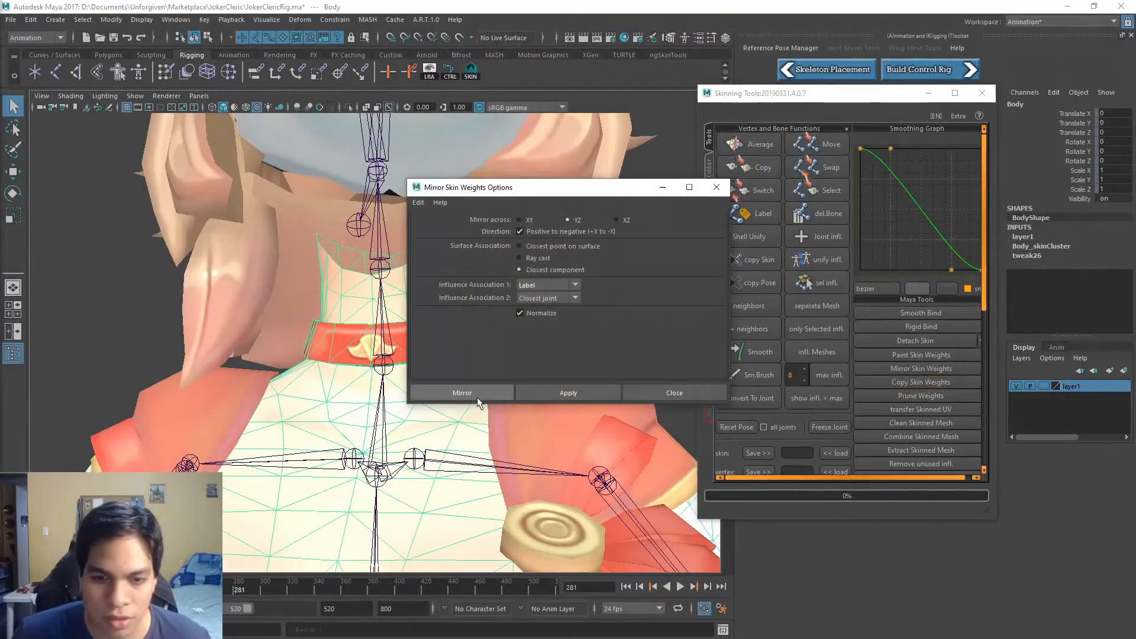
click(473, 393)
Play and scrub the animation between frames 275 and 279 to check the neck, collar and shoulders
key(alt+v)
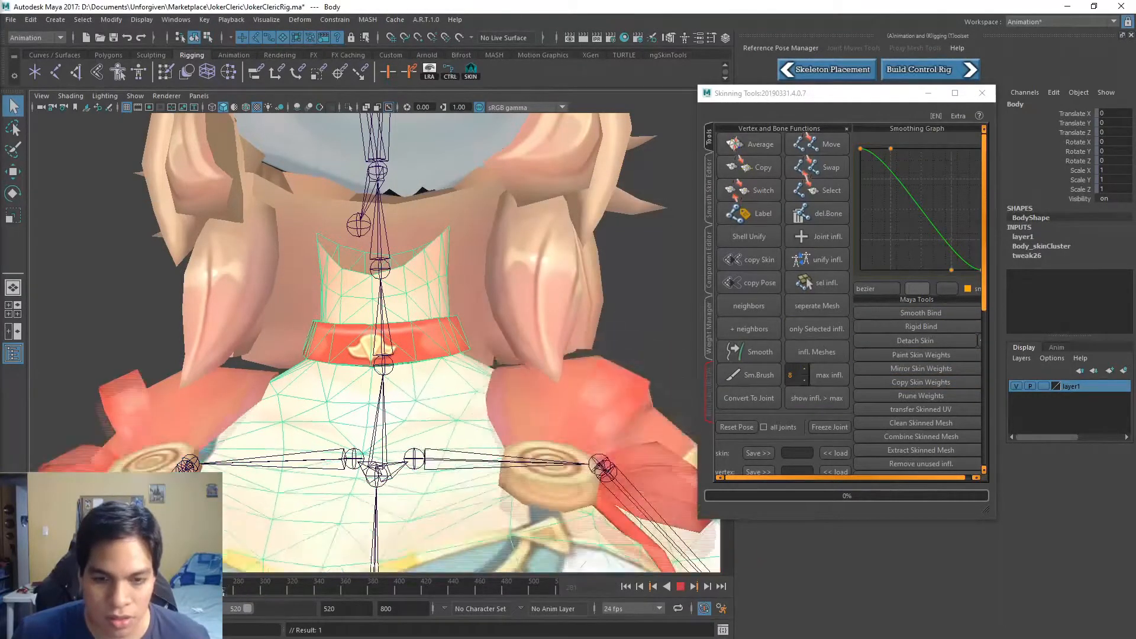
click(230, 584)
alt+drag(318, 365, 377, 447)
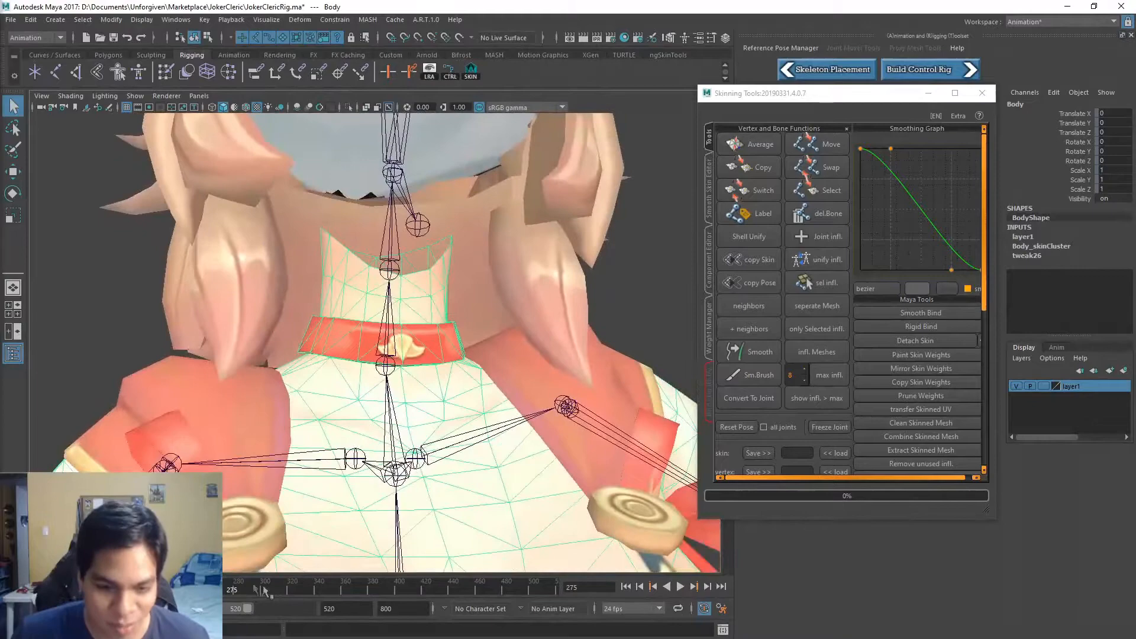
key(alt+v)
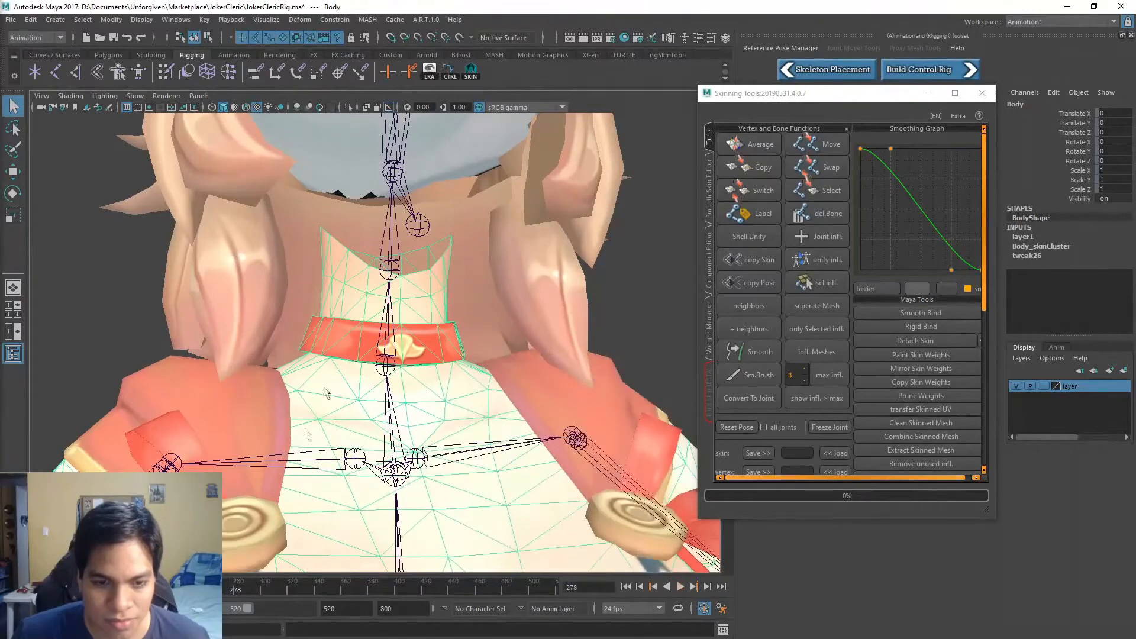
click(237, 585)
Select the body mesh and pick the vertex at the collar's lower corner on the character's right side
click(199, 391)
click(197, 389)
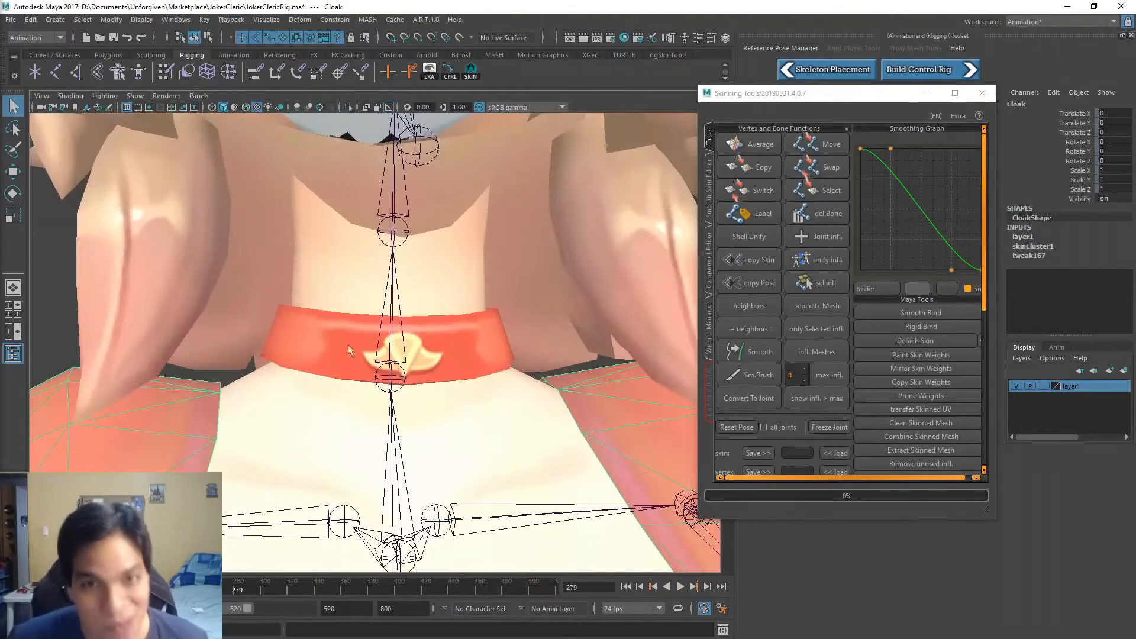
click(382, 356)
right_drag(340, 340, 257, 270)
click(253, 358)
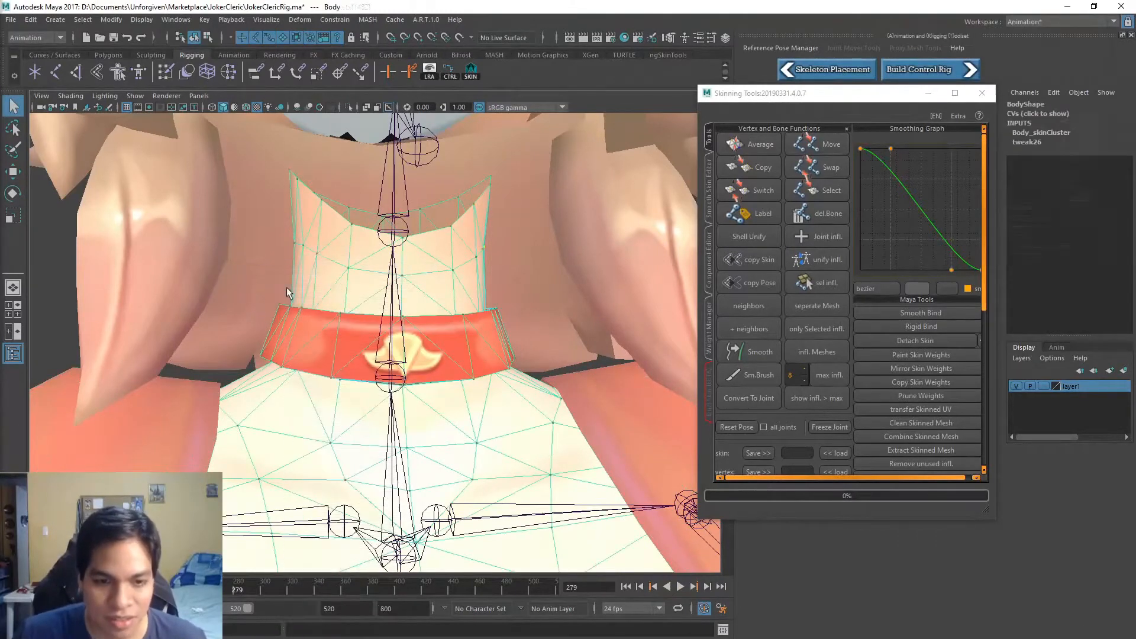
Play and scrub the animation to frame 280, examining the collar from the side and the front
alt+drag(397, 425, 358, 593)
key(alt+v)
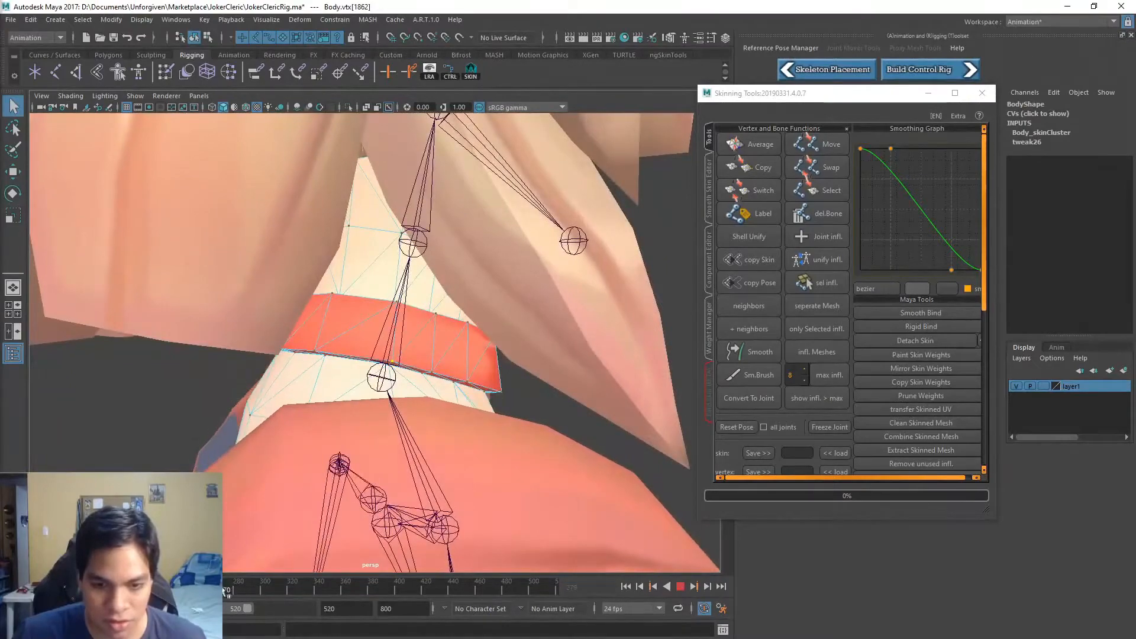
drag(248, 577, 234, 577)
alt+drag(428, 338, 249, 391)
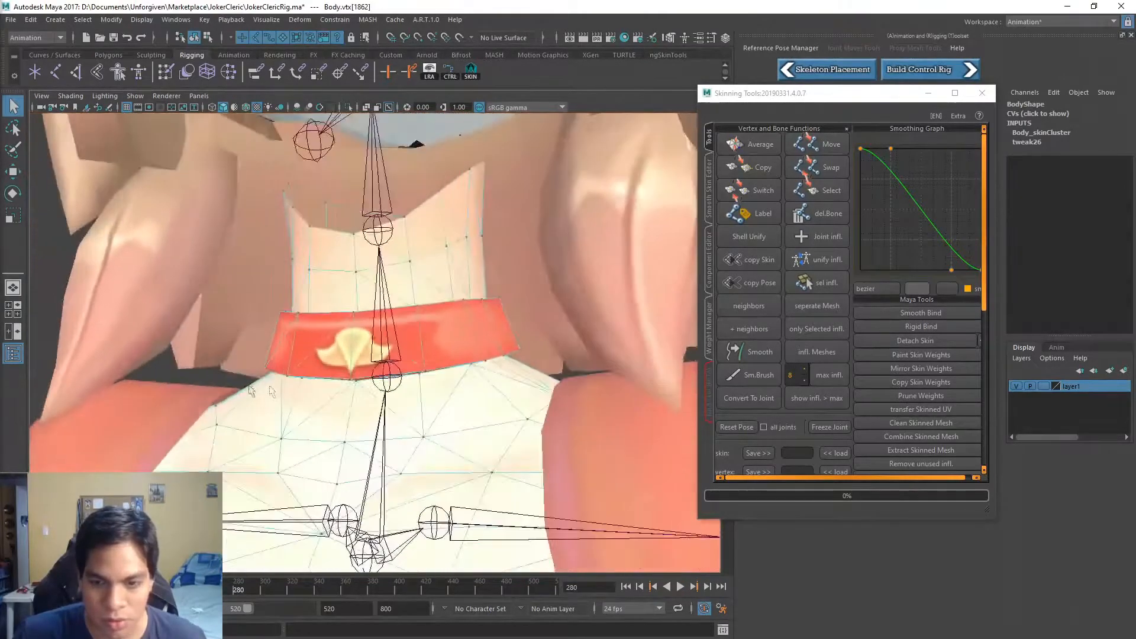
Pick the collar's opposite lower corner vertex, return to the whole body mesh and mirror its skin weights across YZ again
right_drag(247, 524, 331, 524)
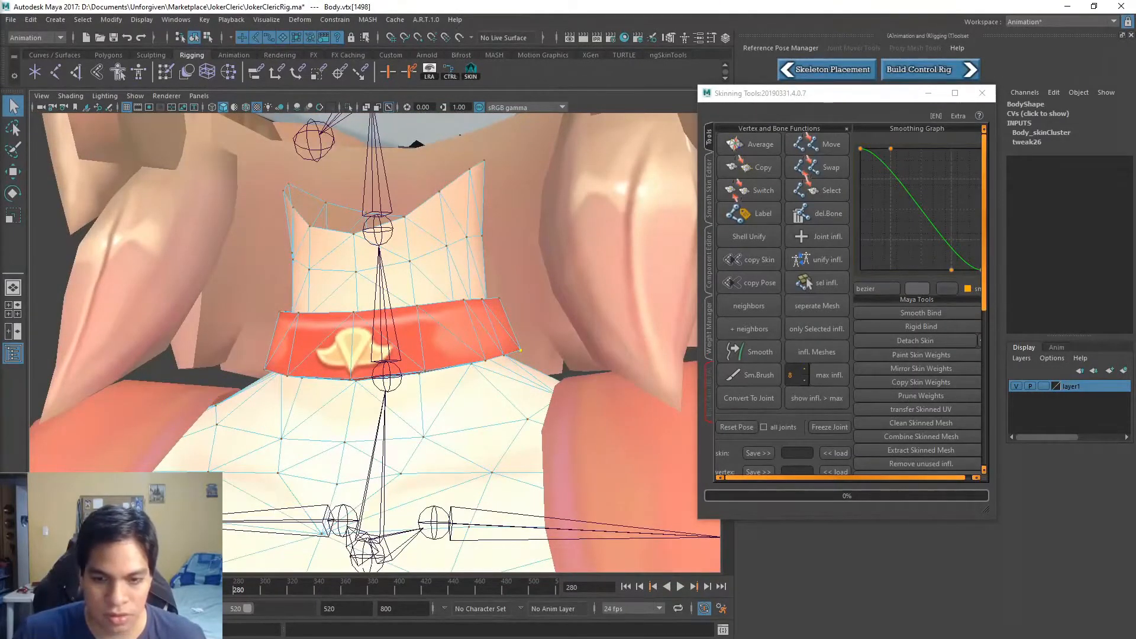
right_drag(437, 310, 495, 270)
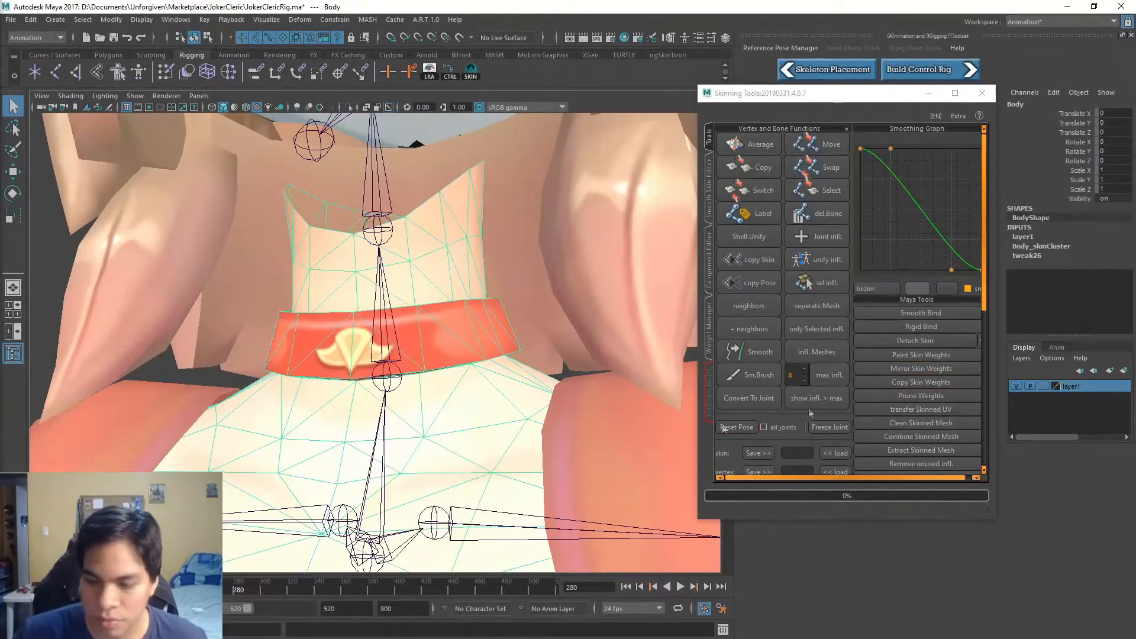
alt+right_drag(488, 474, 224, 586)
alt+drag(315, 476, 354, 478)
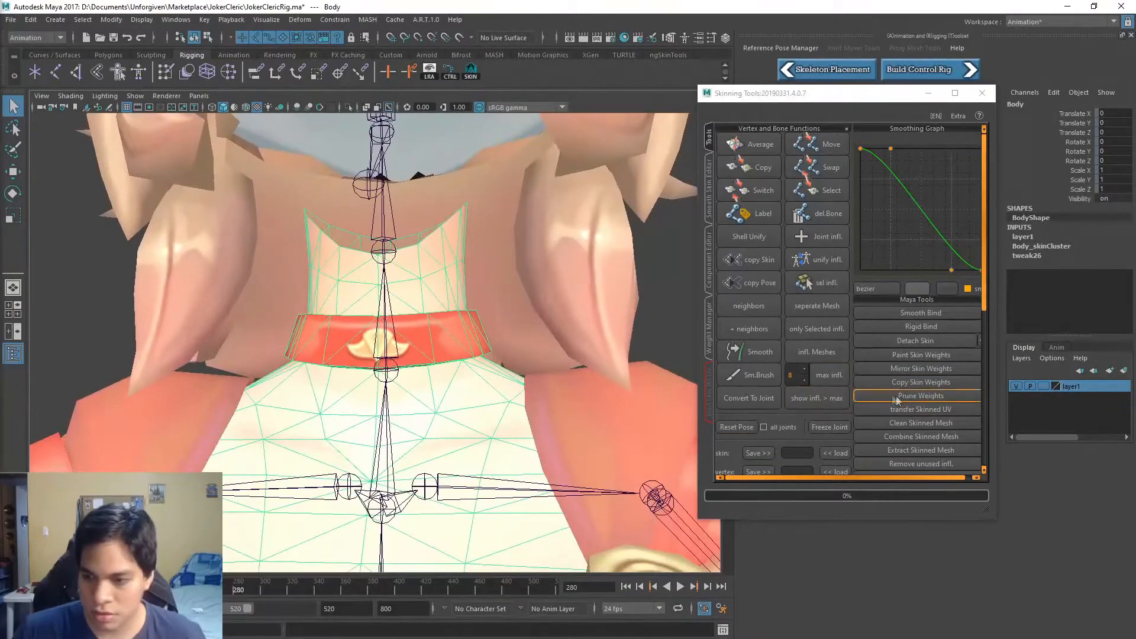
click(900, 368)
click(435, 391)
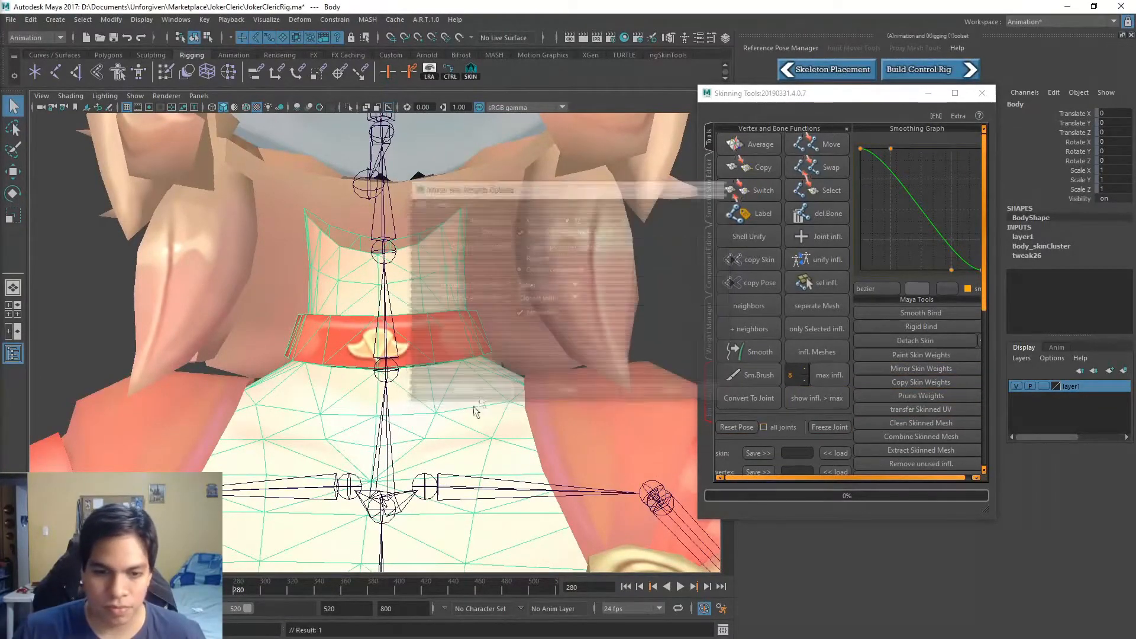
Play the animation to frame 273 and hide the cloak mesh to expose the shoulders
key(alt+v)
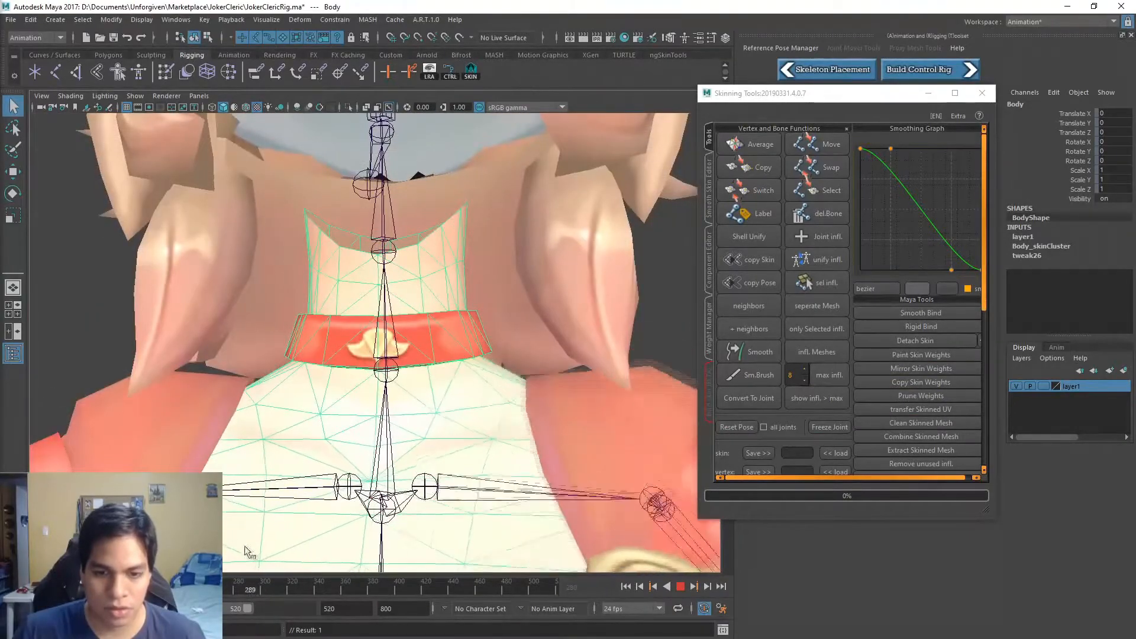
key(alt+v)
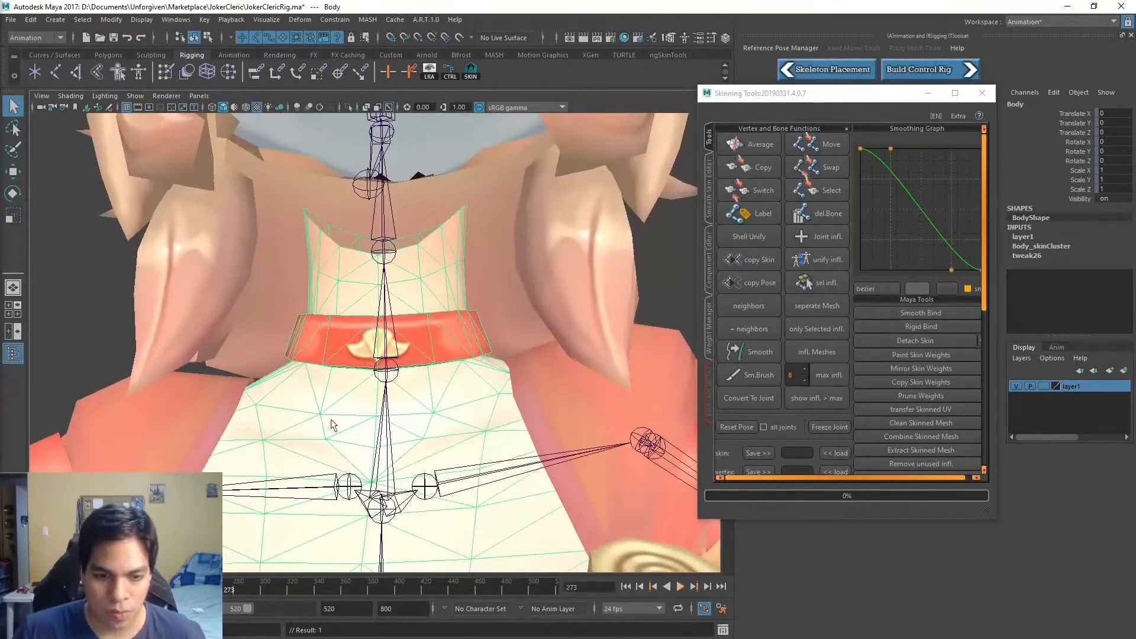
alt+middle_drag(328, 426, 317, 266)
scroll(379, 325, down, 8)
scroll(387, 336, up, 3)
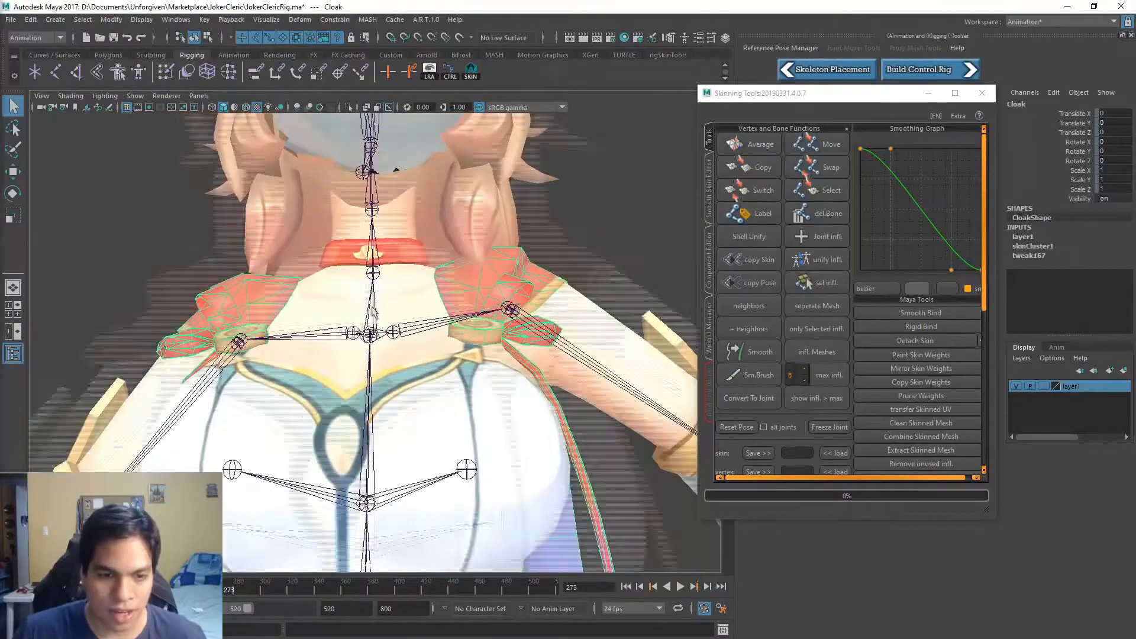
key(ctrl+h)
Scrub the animation to frame 277 and examine how the exposed neck, collar and shoulders deform
alt+drag(375, 302, 377, 308)
drag(236, 590, 234, 590)
scroll(299, 335, up, 4)
alt+middle_drag(299, 336, 385, 336)
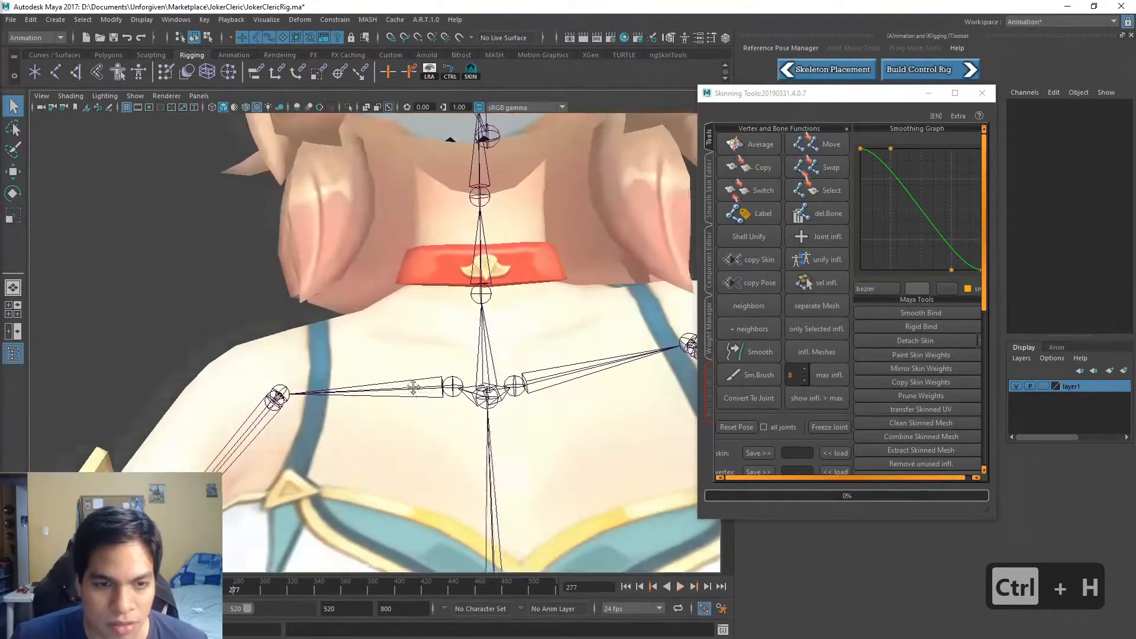
scroll(385, 336, up, 3)
scroll(346, 401, down, 2)
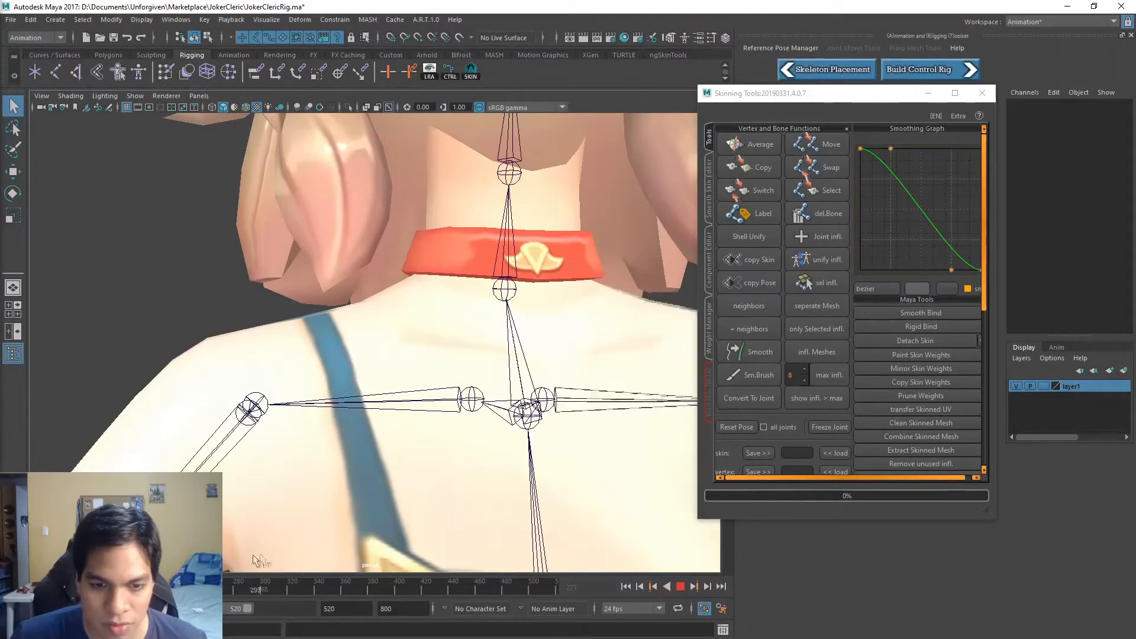
Select the body mesh and scrub the animation to frame 275 to inspect the upper chest and shoulder
click(367, 362)
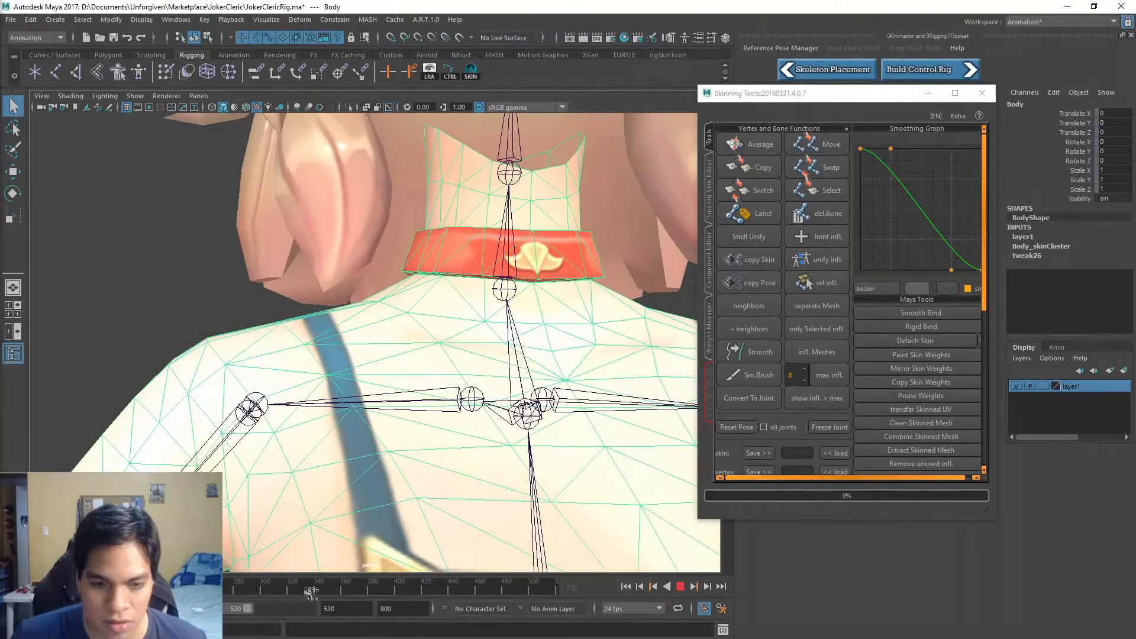
drag(272, 589, 228, 573)
alt+drag(420, 467, 385, 482)
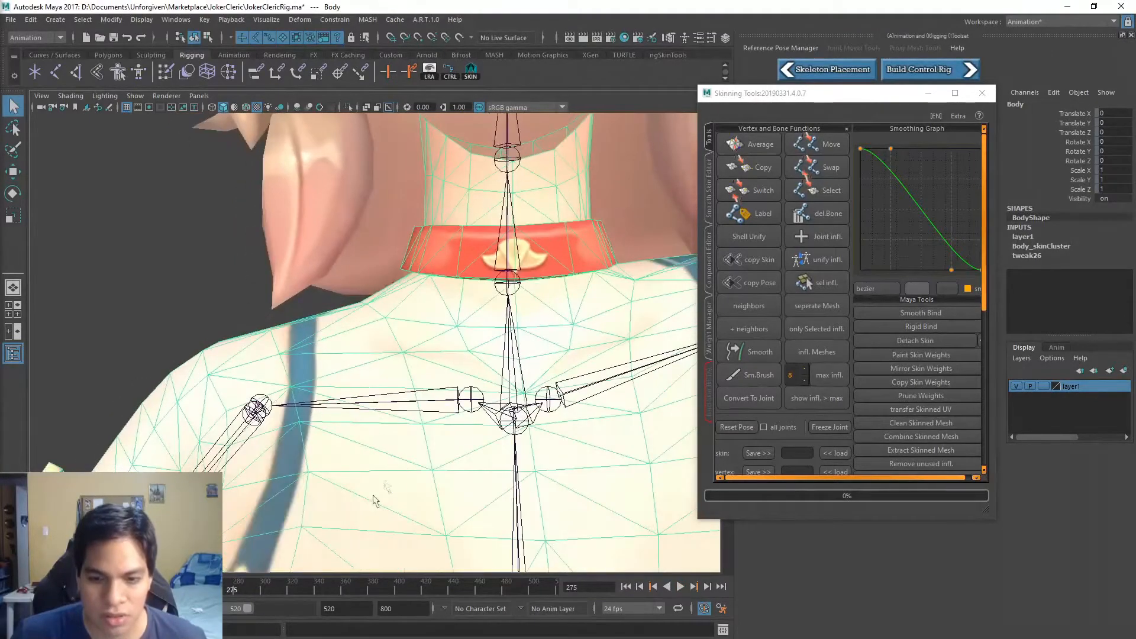
Scrub the animation around frame 275 and check how the body mesh deforms at the upper chest and shoulders
drag(229, 593, 236, 587)
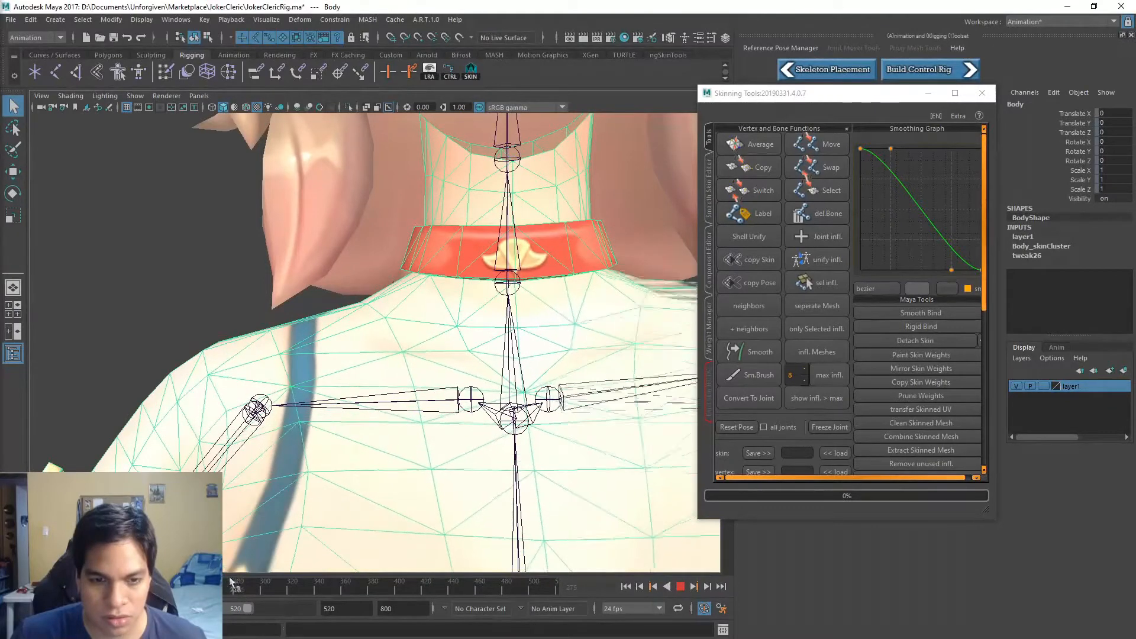
drag(235, 577, 227, 579)
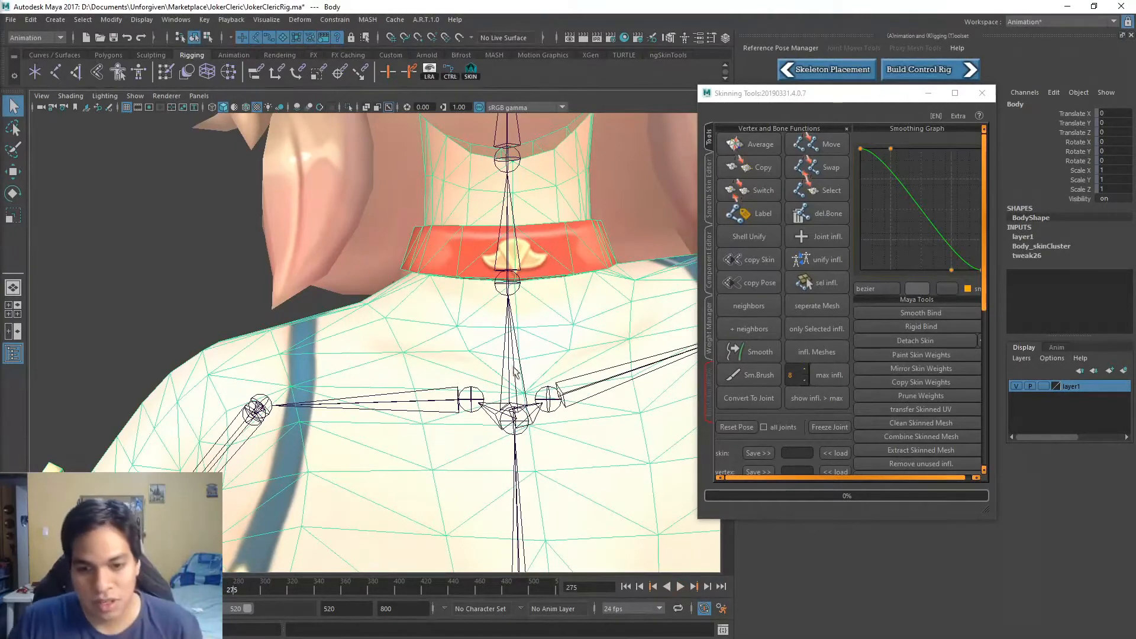
scroll(357, 424, down, 4)
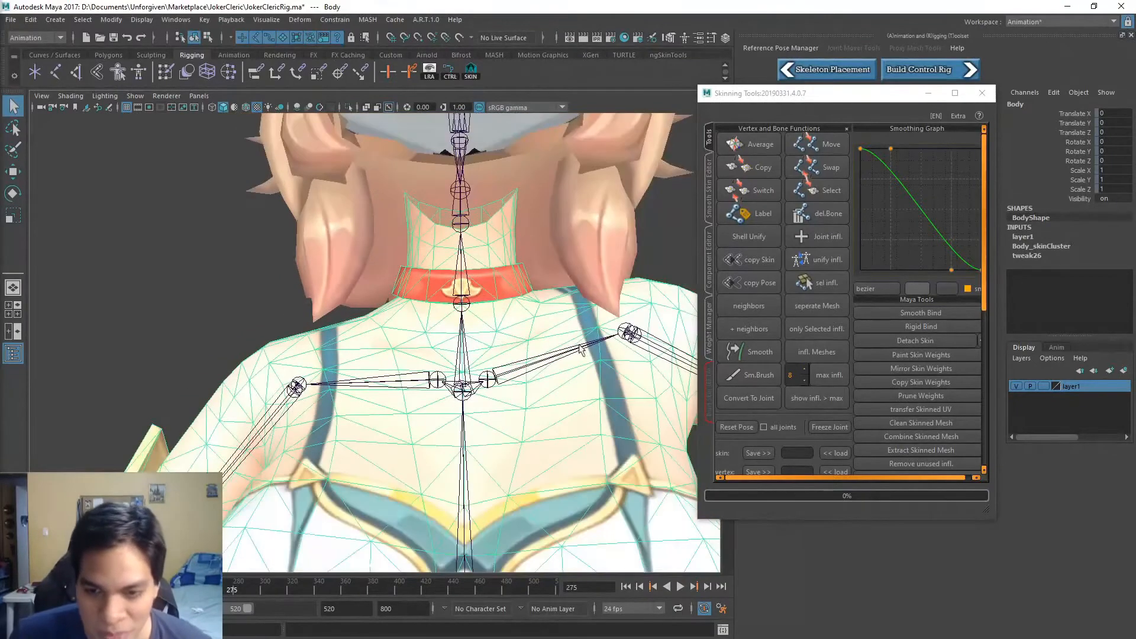
At frame 280, brush-select the body's left upper chest and shoulder vertices and set the right clavicle's weight on them to 0
right_drag(566, 286, 567, 345)
right_drag(512, 290, 510, 288)
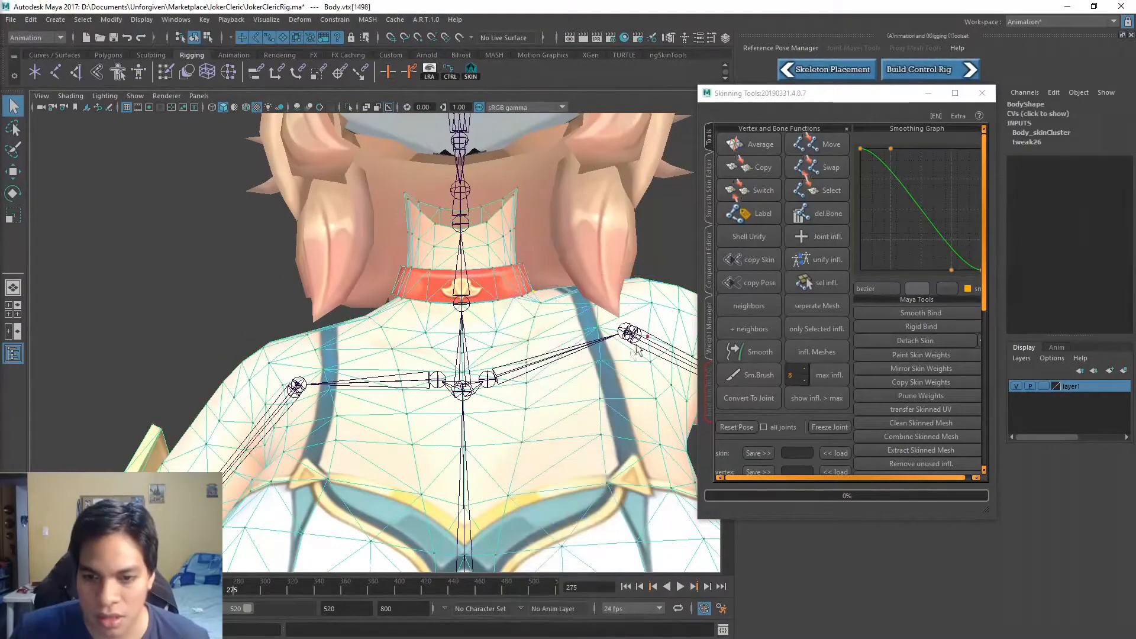
alt+middle_drag(572, 325, 511, 300)
scroll(479, 353, down, 2)
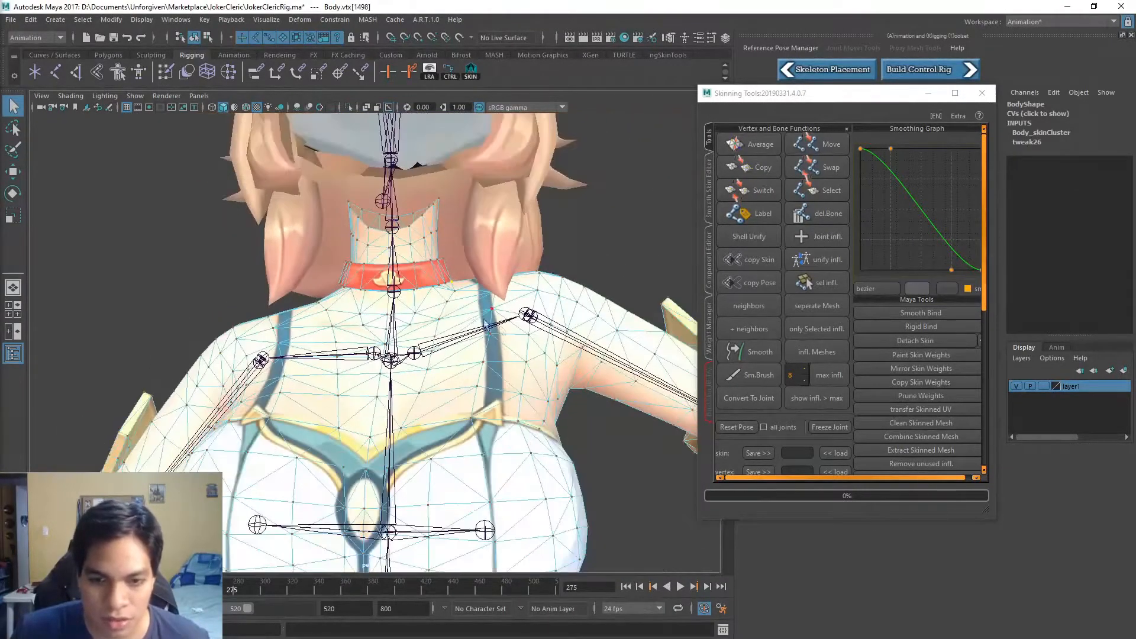
scroll(485, 321, up, 4)
key(alt+v)
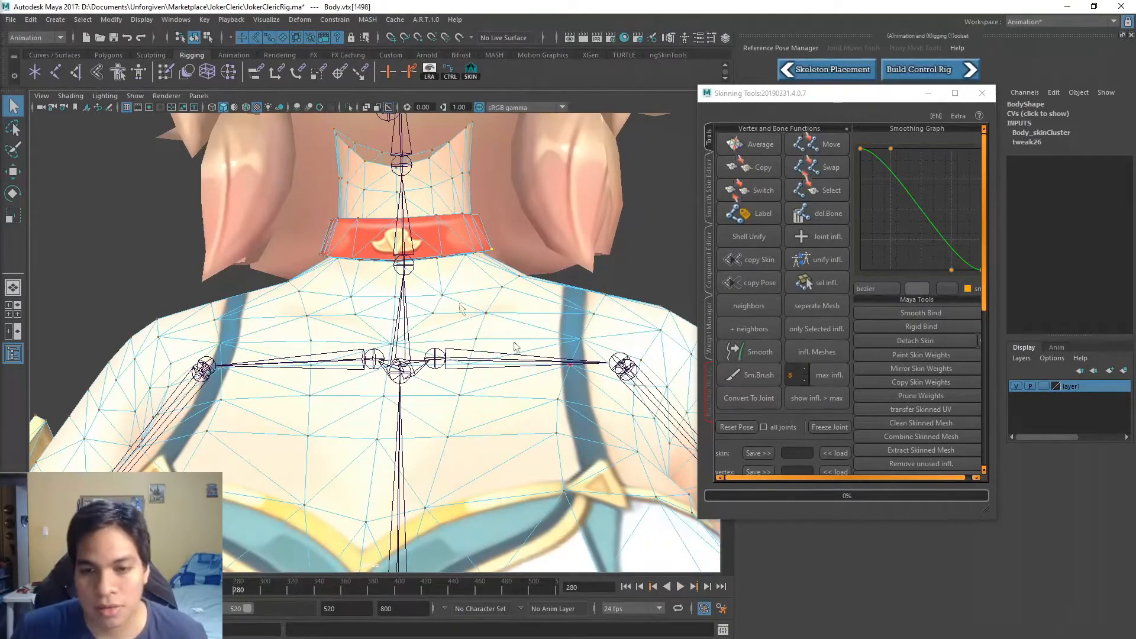
click(18, 150)
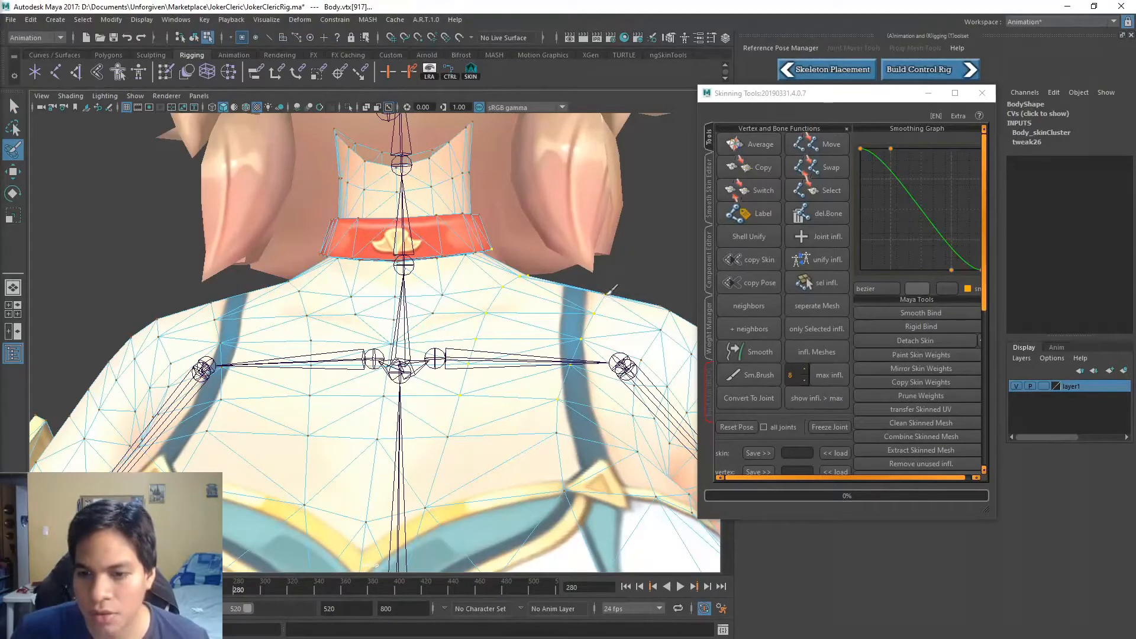
alt+drag(570, 354, 468, 386)
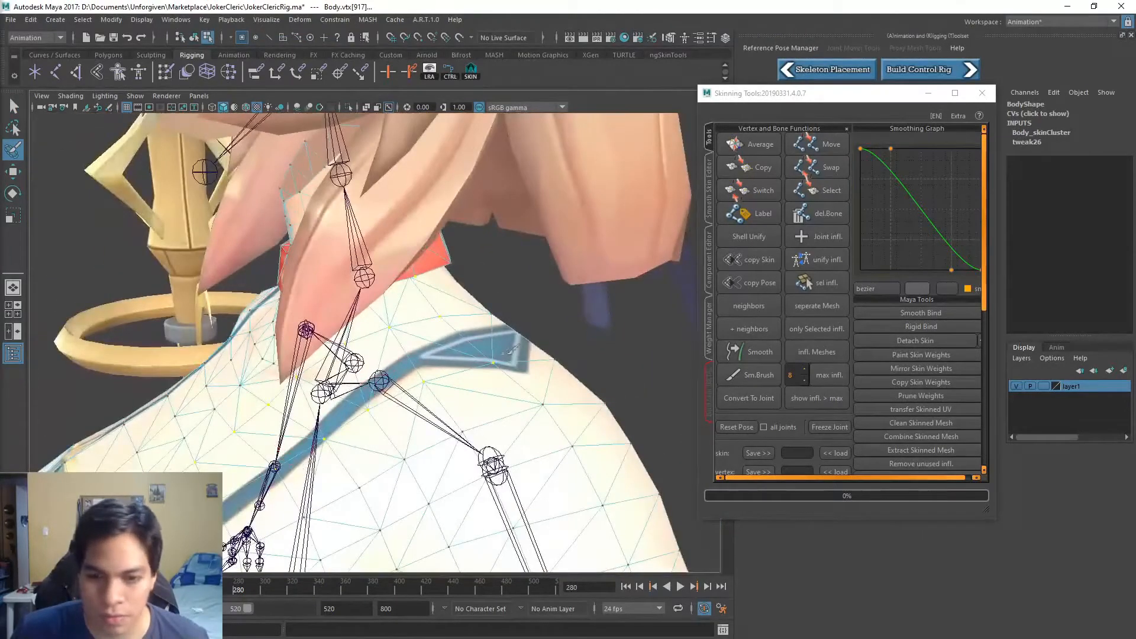
alt+drag(520, 354, 486, 330)
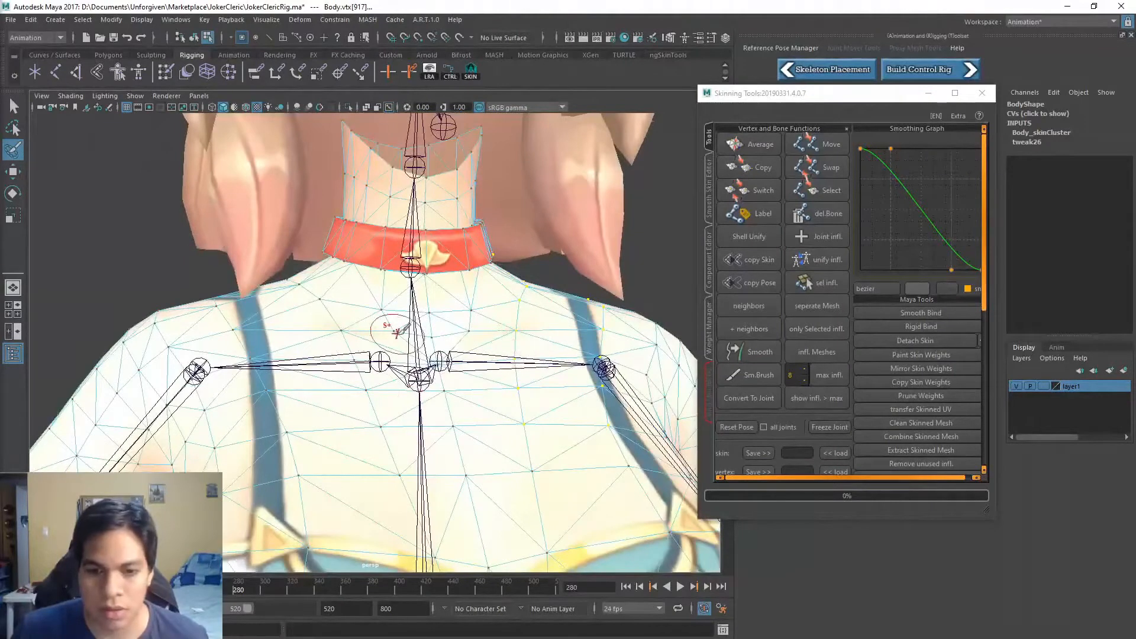
key(q)
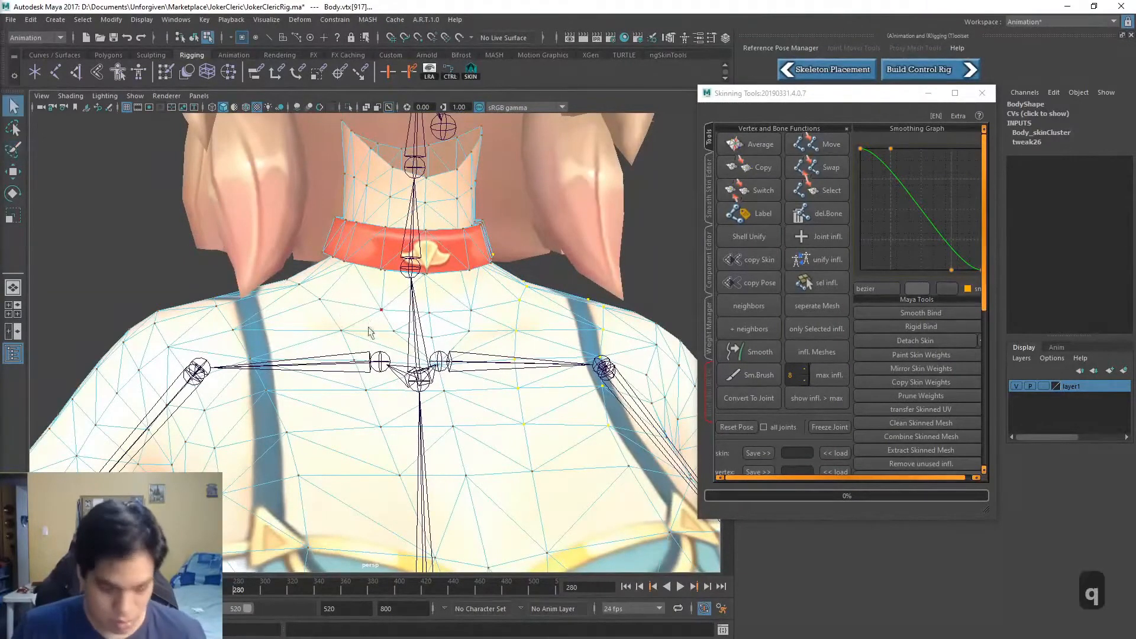
right_click(300, 365)
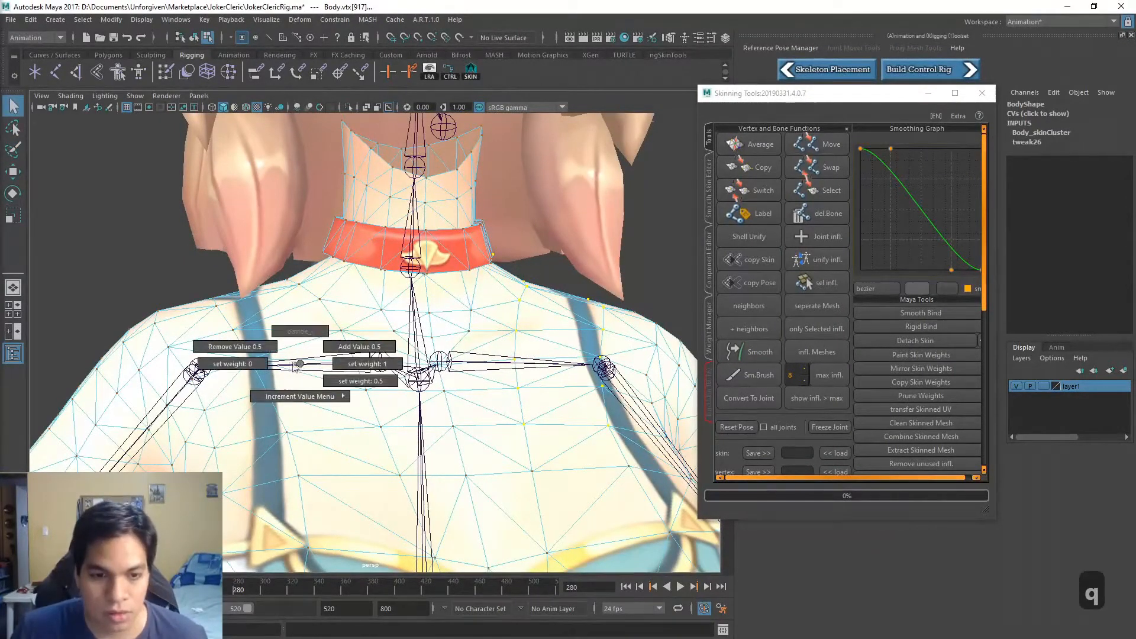
click(258, 364)
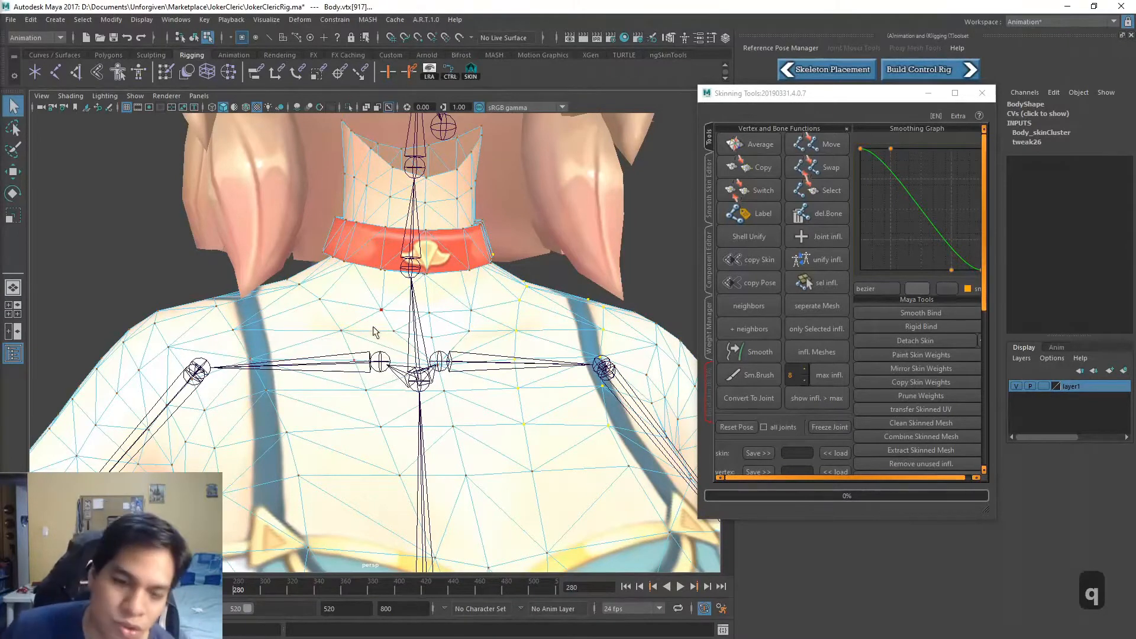
Return to the whole body mesh and mirror its skin weights to the other side
right_click(438, 286)
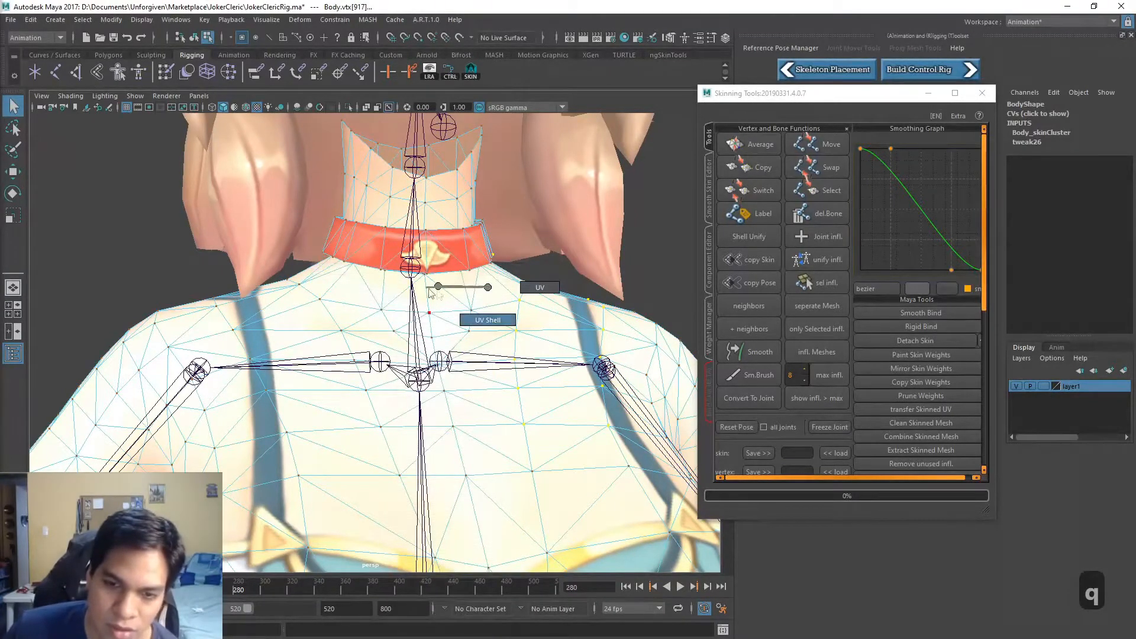
click(470, 274)
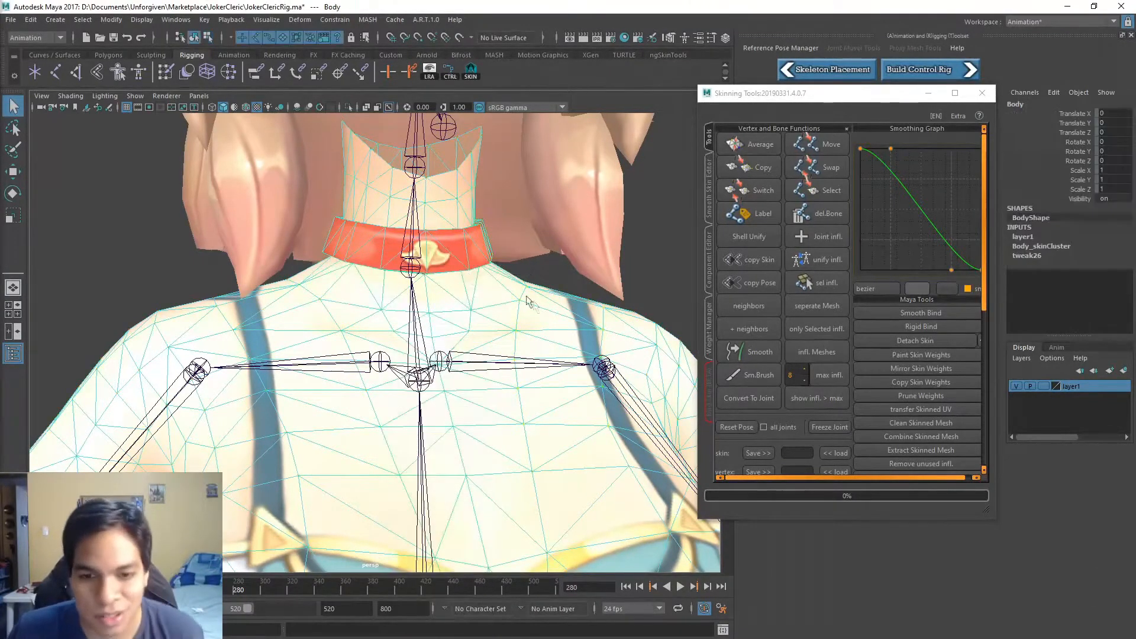
click(919, 371)
click(462, 392)
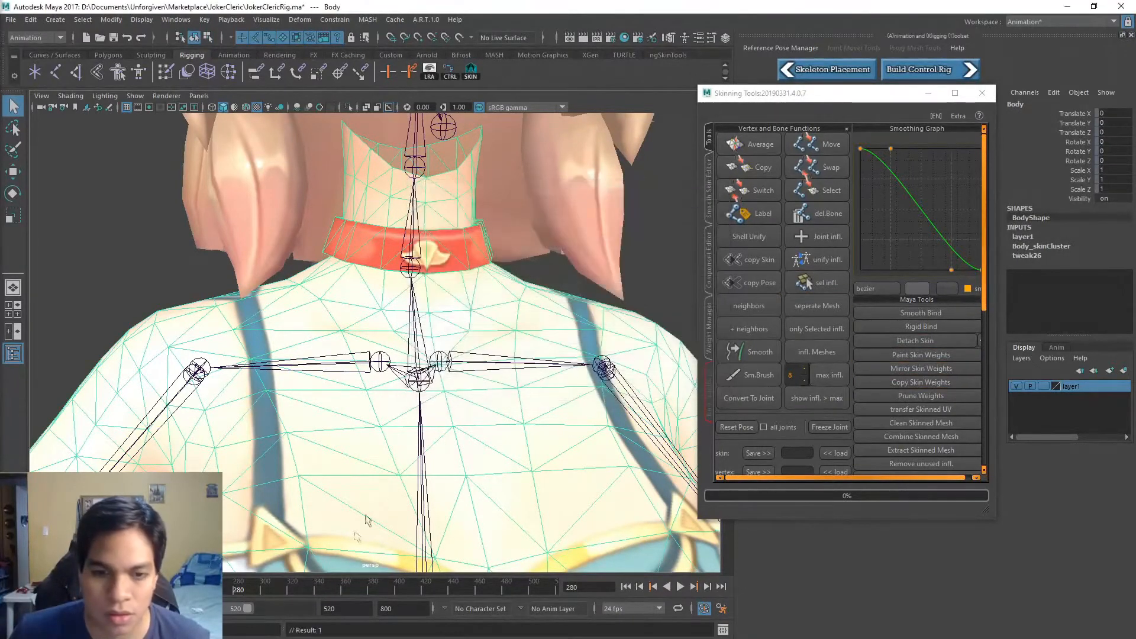
Scrub the animation through frame 322 to frame 359 and examine the body's shoulders from the side and front
drag(235, 594, 269, 549)
alt+drag(269, 395, 346, 394)
mouse_move(303, 589)
mouse_down()
mouse_move(248, 593)
mouse_move(295, 582)
mouse_up()
alt+drag(306, 434, 383, 421)
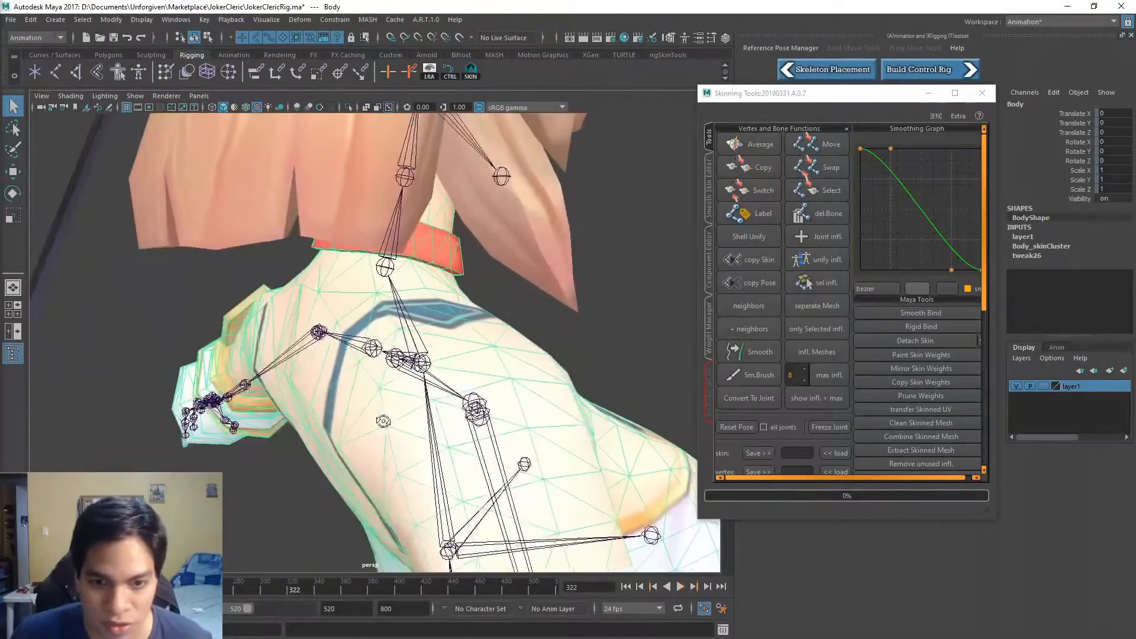
drag(305, 591, 344, 587)
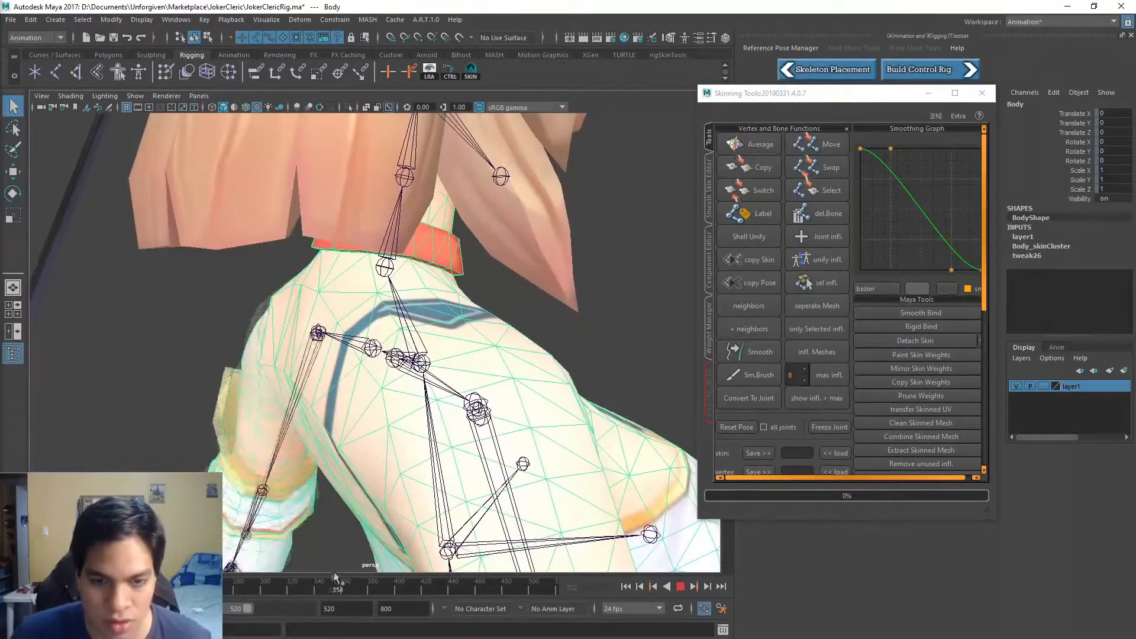
alt+drag(414, 461, 607, 362)
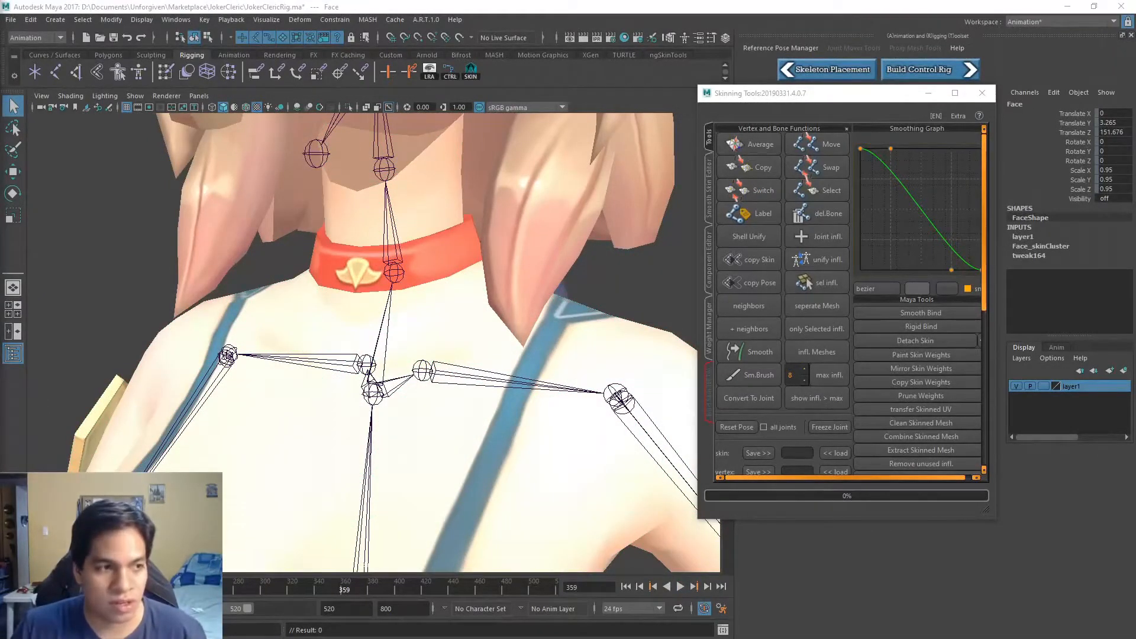
Unhide the cloak mesh over the shoulders at frame 359
key(shift+h)
alt+middle_drag(571, 337, 450, 321)
mouse_move(400, 293)
alt+mouse_down()
mouse_move(443, 274)
mouse_move(398, 278)
alt+mouse_up()
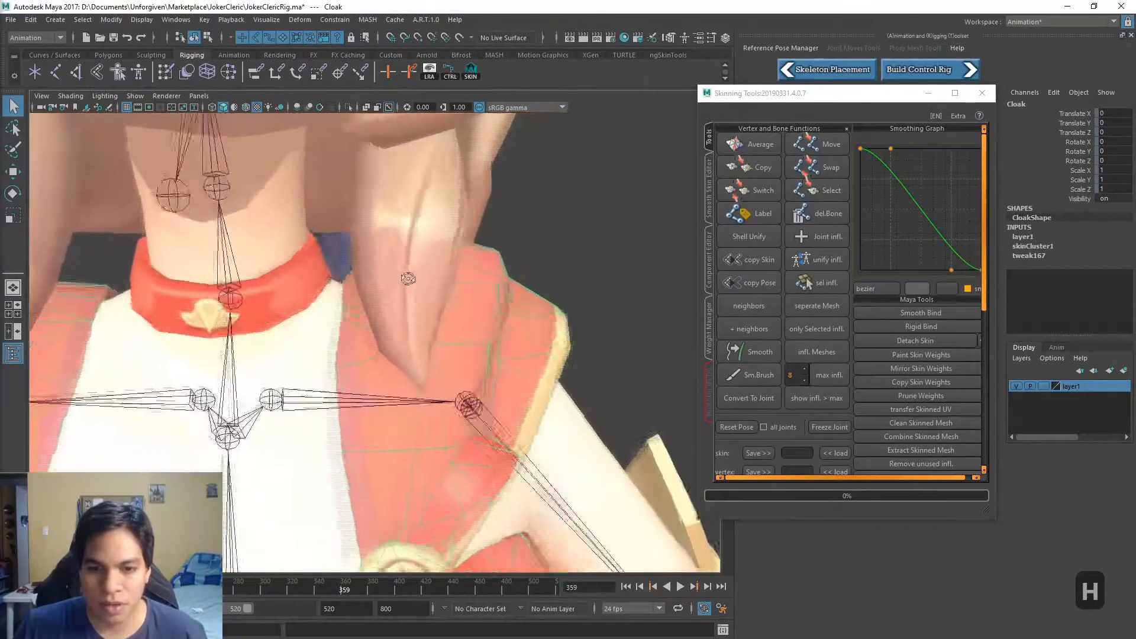
Examine how the cloak sits over the left shoulder, clasp and upper arm at frame 359
scroll(434, 298, up, 3)
scroll(435, 299, down, 3)
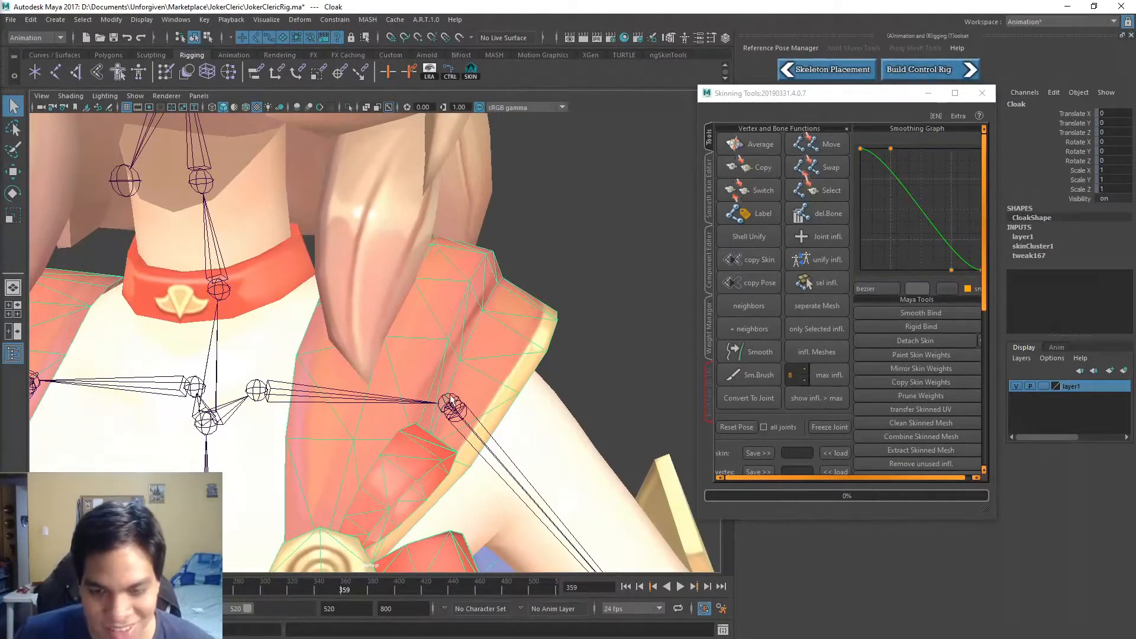
scroll(444, 330, down, 2)
alt+drag(441, 332, 327, 346)
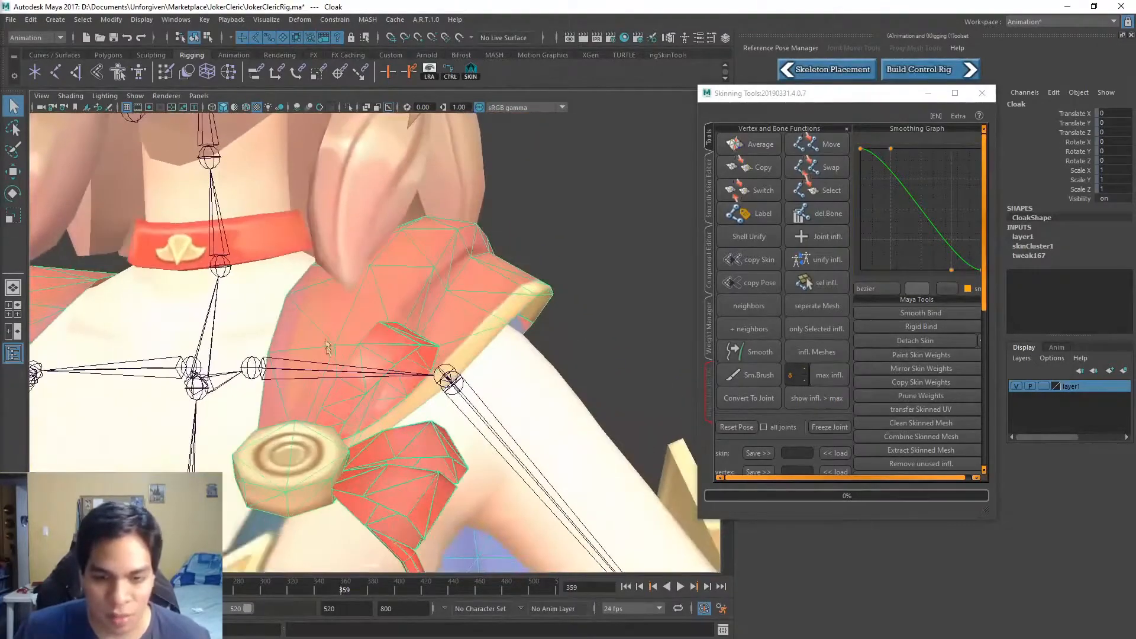
scroll(528, 364, down, 1)
scroll(524, 349, up, 1)
scroll(524, 349, down, 1)
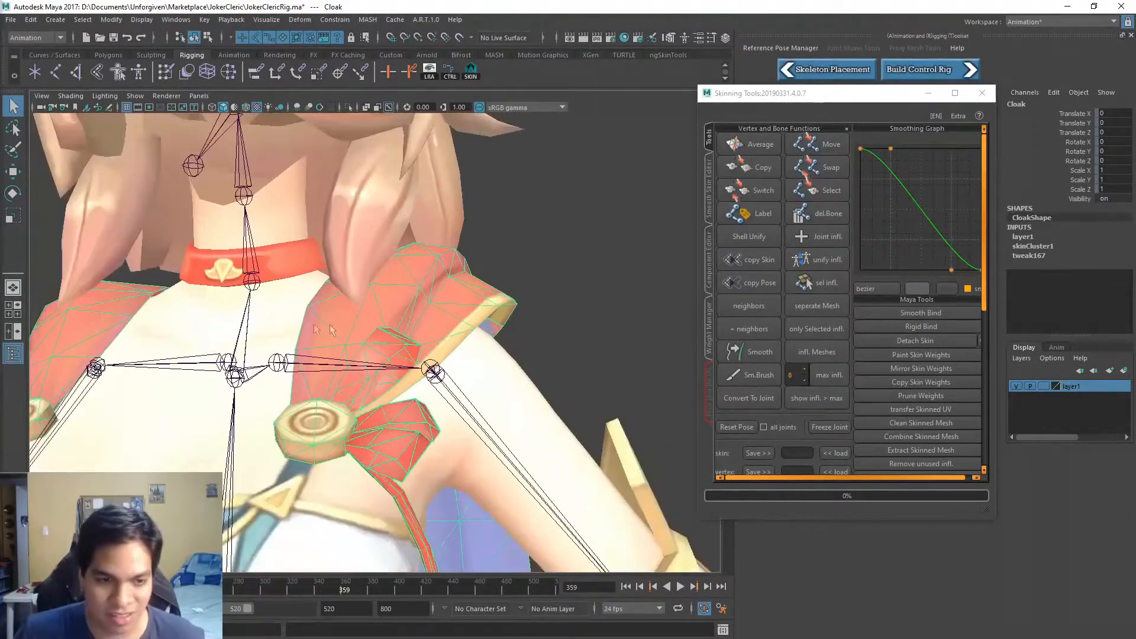
scroll(330, 326, up, 1)
alt+drag(330, 327, 344, 332)
scroll(343, 334, down, 3)
alt+drag(266, 325, 300, 331)
At frame 280, select the cloak's left shoulder vertices, growing from one vertex, and set the right clavicle's weight on them to 0
drag(343, 587, 232, 563)
right_drag(416, 335, 372, 298)
alt+drag(371, 298, 448, 364)
click(440, 334)
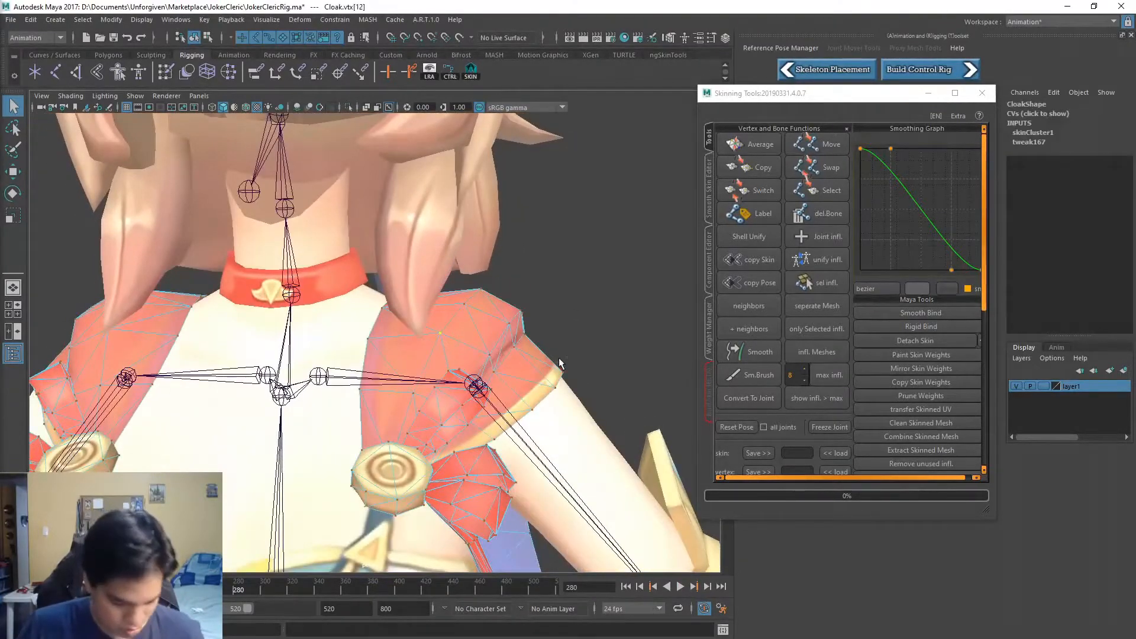
alt+drag(554, 348, 329, 355)
key(shift+period)
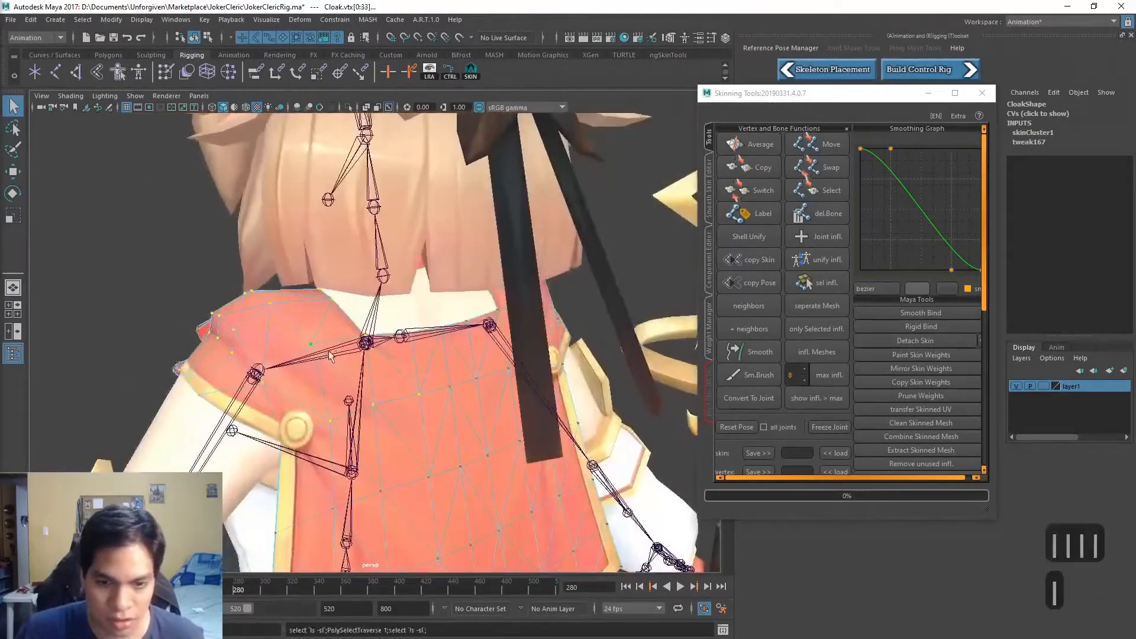
alt+drag(258, 328, 434, 272)
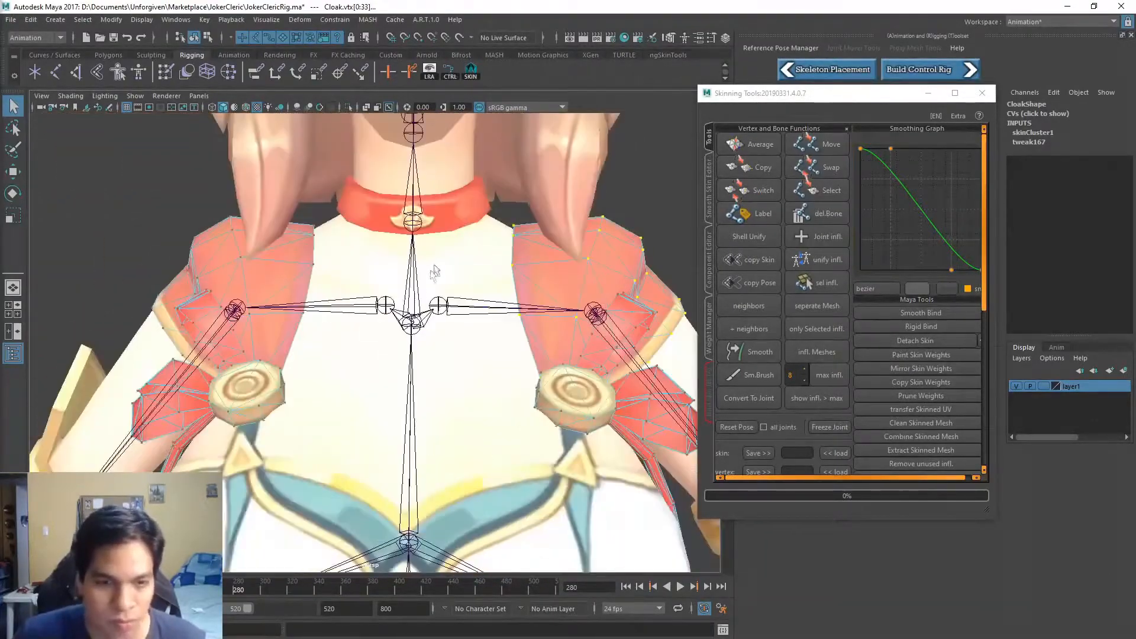
right_click(339, 309)
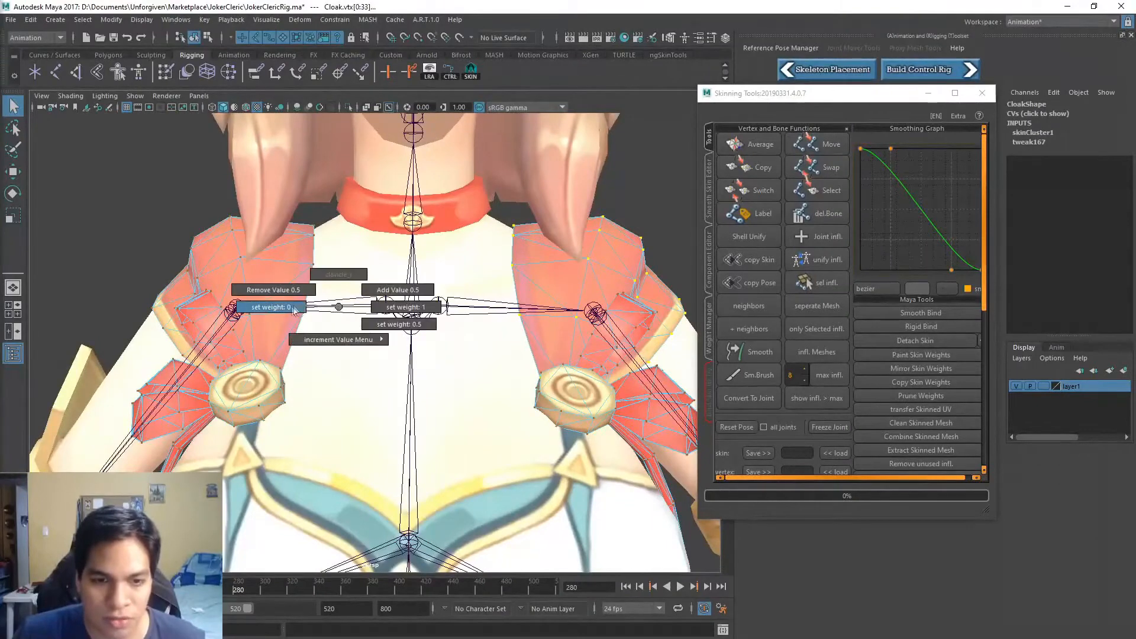
click(294, 308)
Return to the whole cloak mesh and mirror its skin weights across YZ, positive to negative
right_click(527, 252)
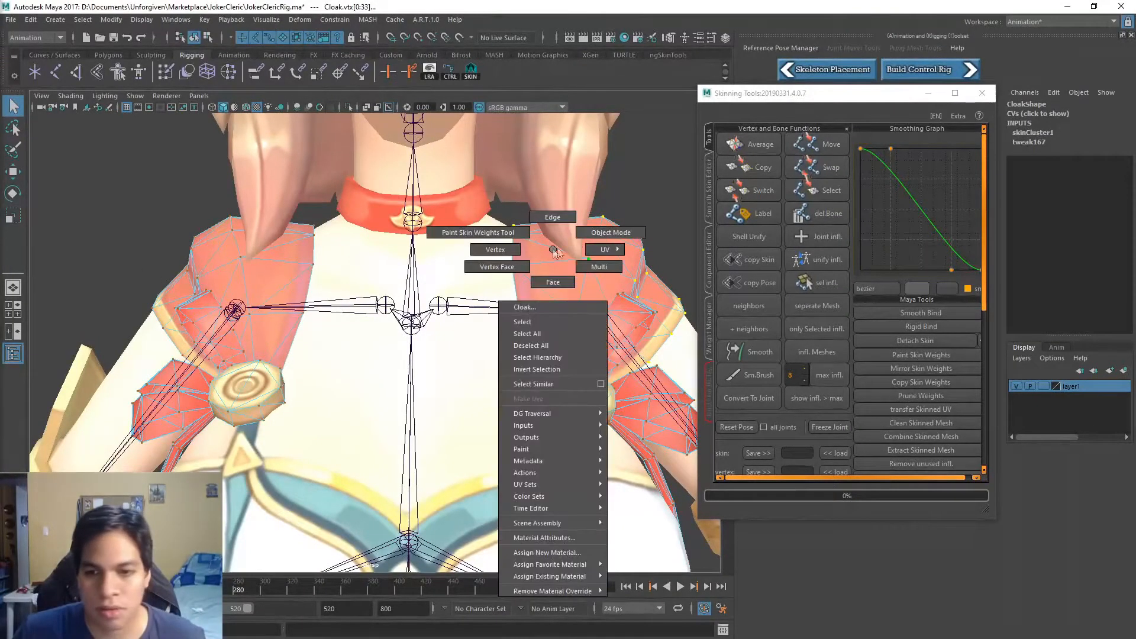
click(588, 231)
click(564, 271)
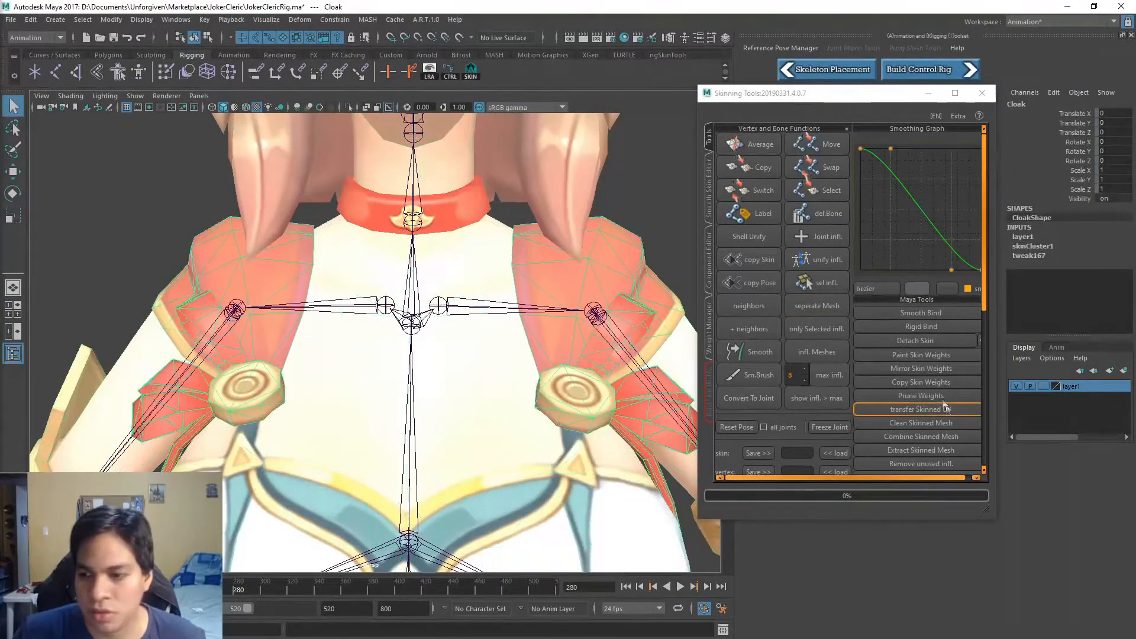
click(925, 373)
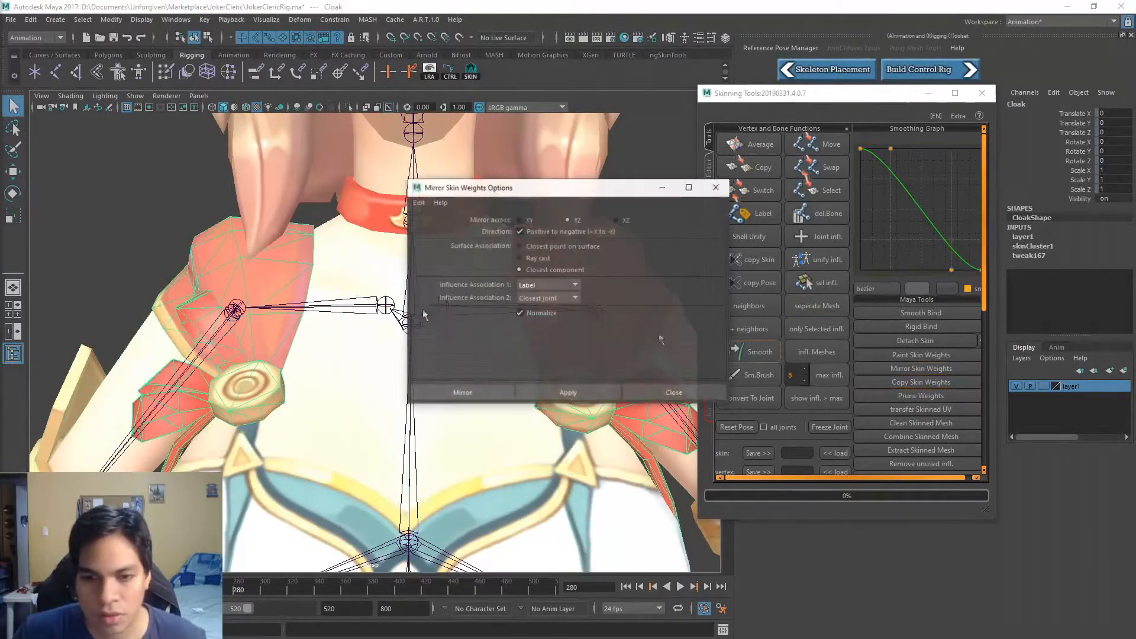
click(472, 394)
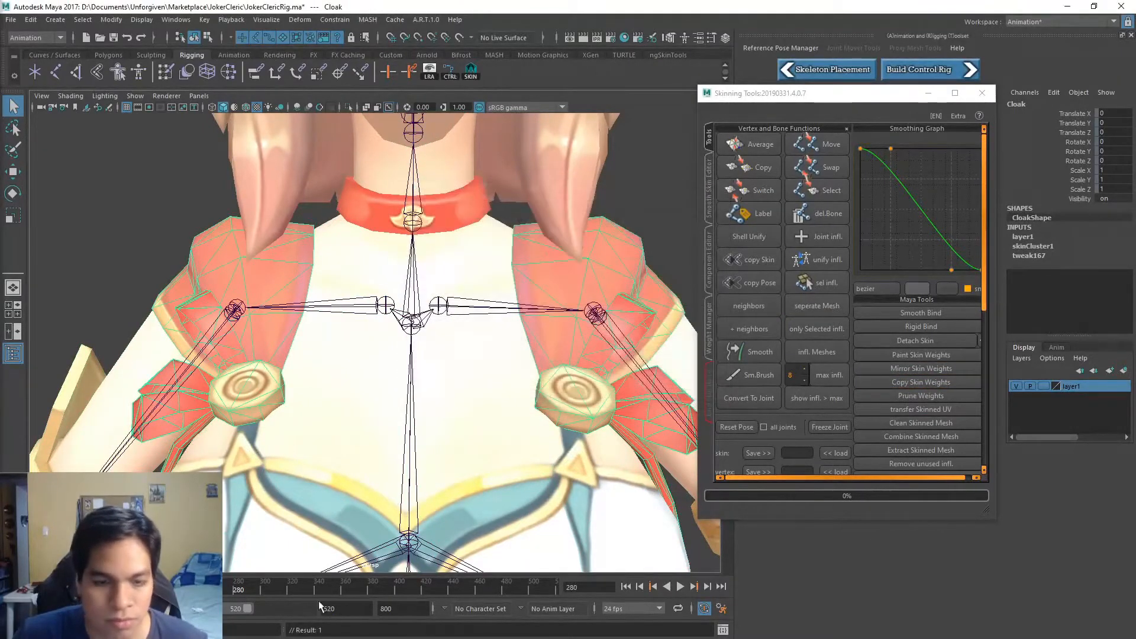
Scrub the animation past frame 321 and back to frame 304, examining the cloak's shoulders and the centre of its back
key(alt+v)
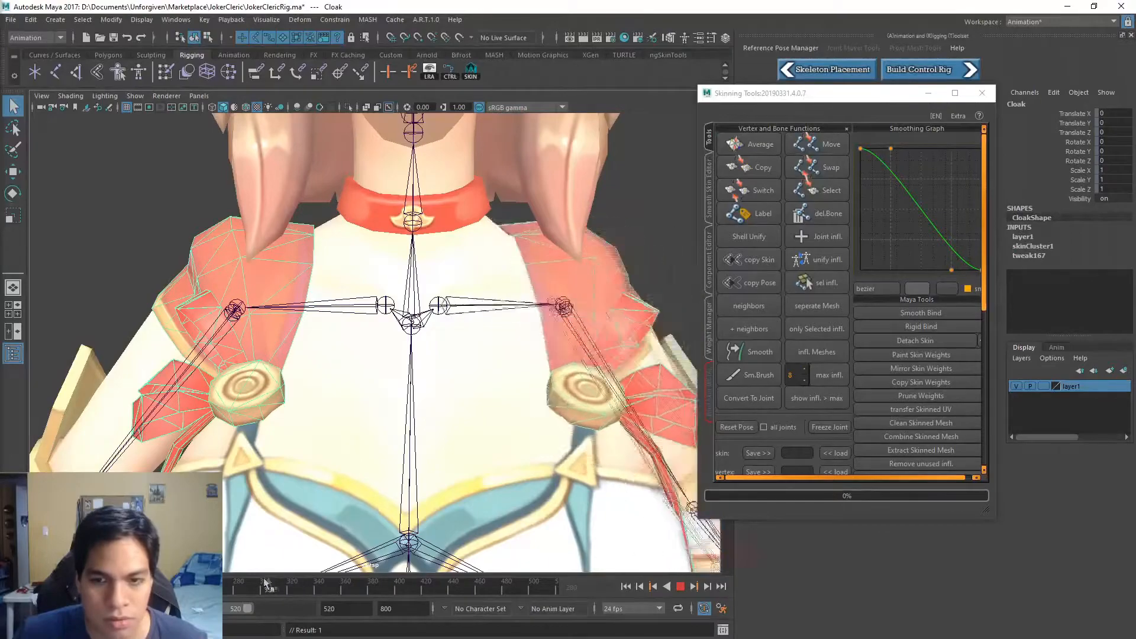
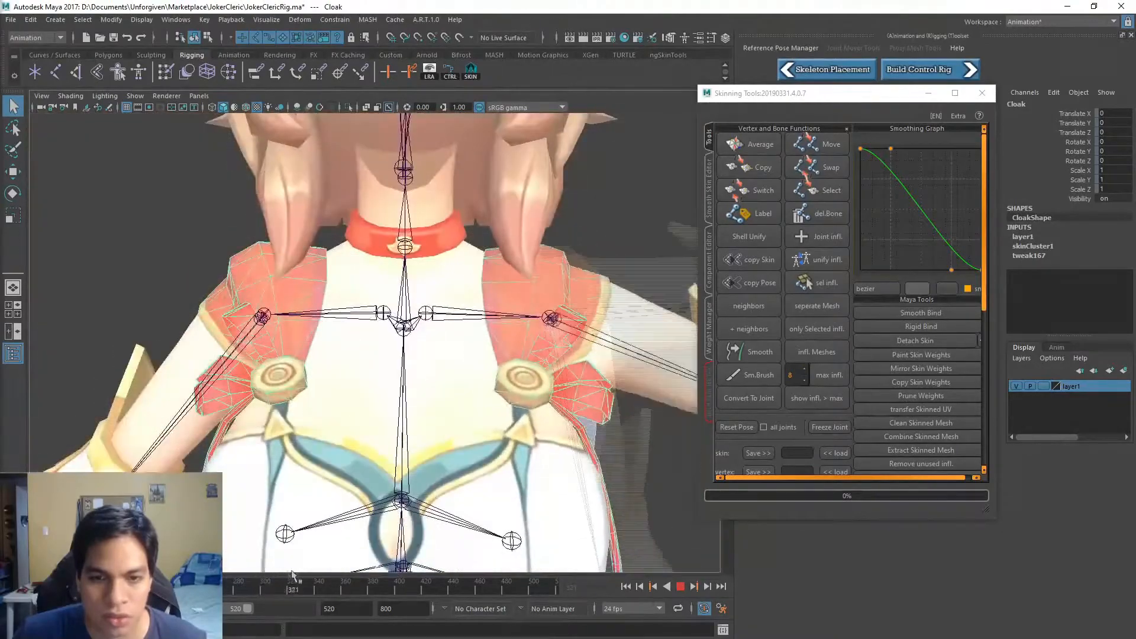
drag(346, 573, 260, 572)
alt+drag(437, 376, 343, 302)
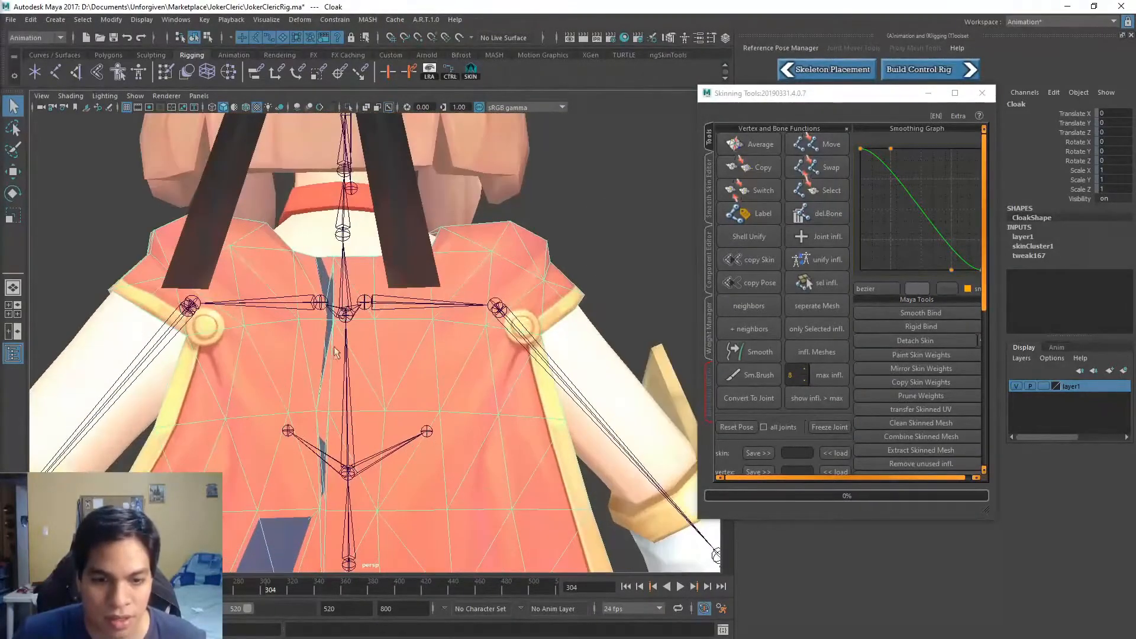
mouse_move(251, 582)
mouse_down()
mouse_move(269, 577)
mouse_move(251, 580)
mouse_move(266, 566)
mouse_up()
mouse_move(356, 350)
alt+mouse_down()
mouse_move(337, 355)
mouse_move(475, 294)
mouse_move(368, 365)
alt+mouse_up()
scroll(335, 311, up, 2)
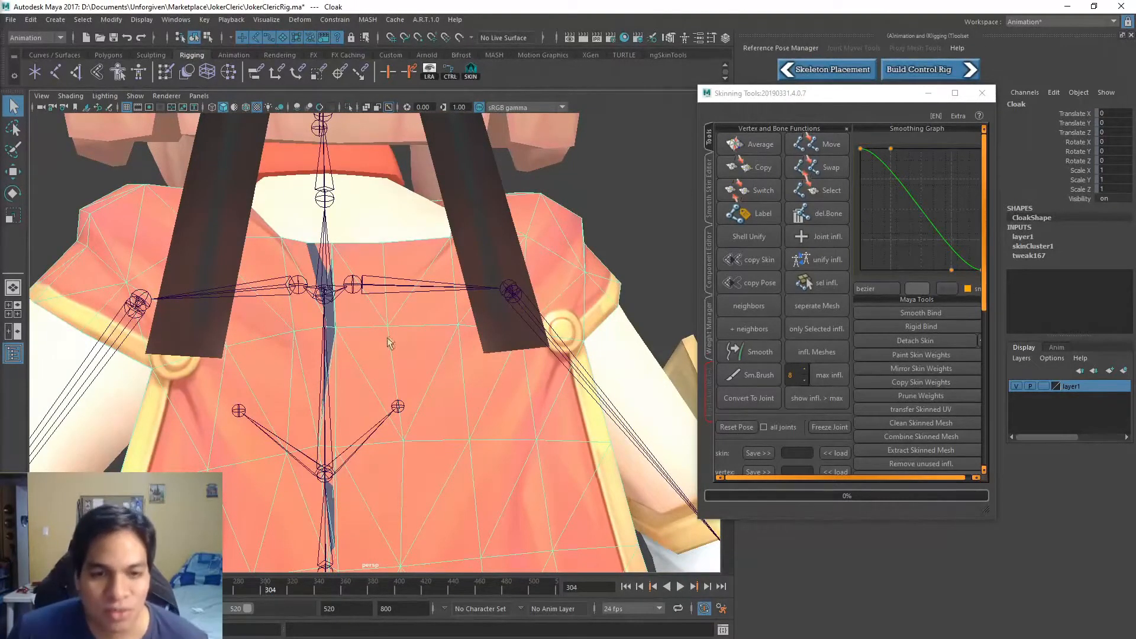
click(426, 290)
click(430, 378)
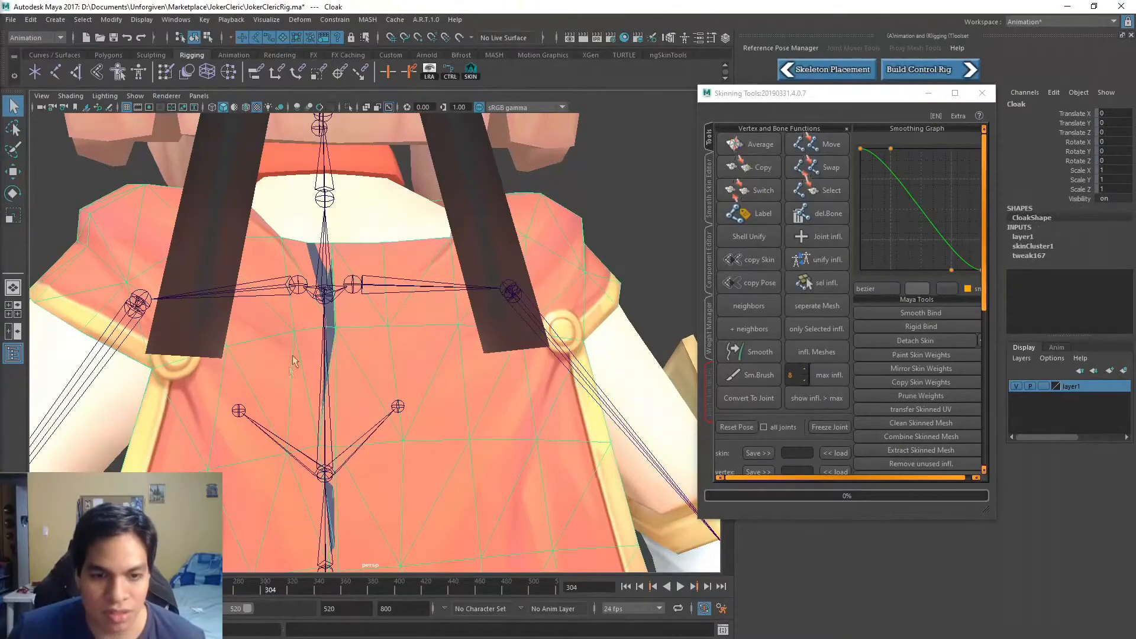
Isolate the cloak and switch to vertex selection around the open centre seam on the inner side of its back
alt+drag(281, 416, 337, 370)
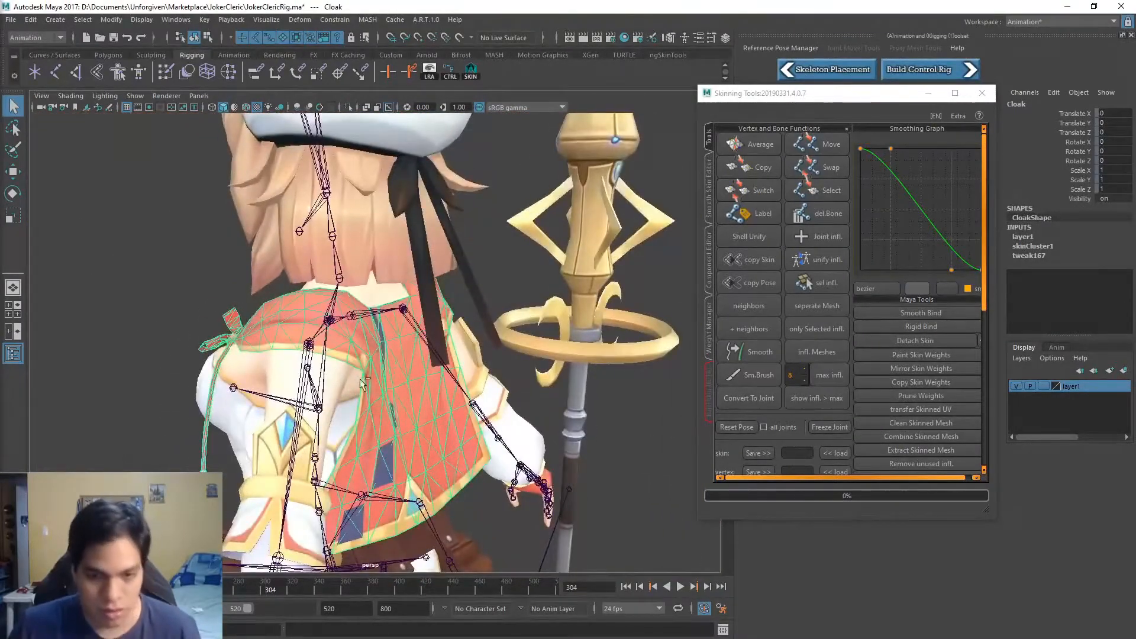
key(ctrl+1)
alt+drag(472, 357, 525, 326)
scroll(535, 325, up, 6)
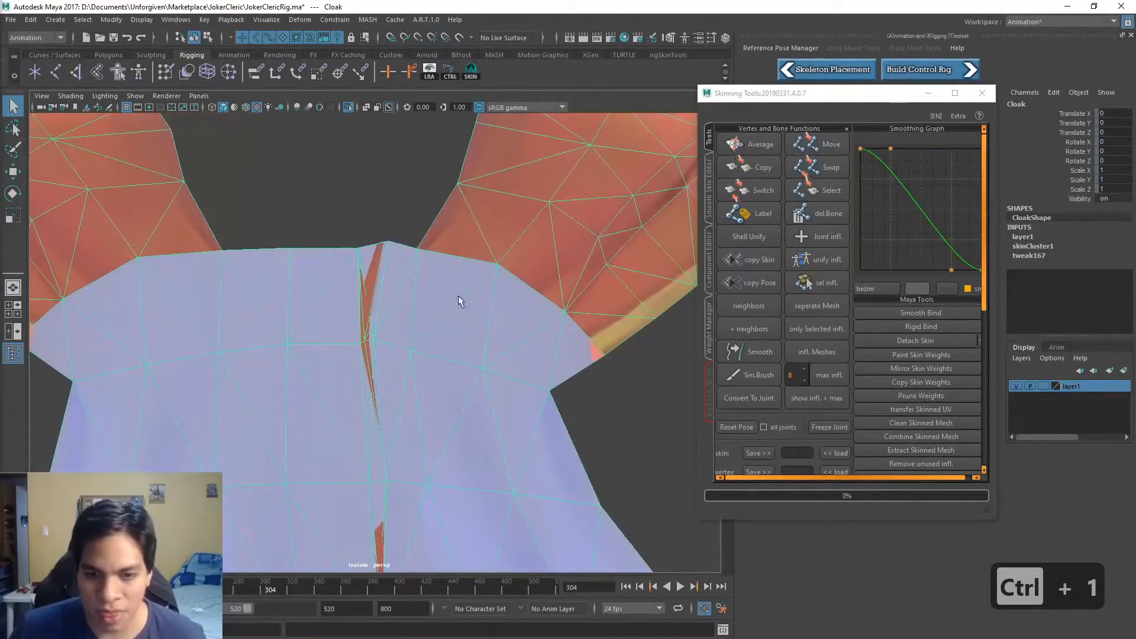
alt+drag(458, 296, 522, 295)
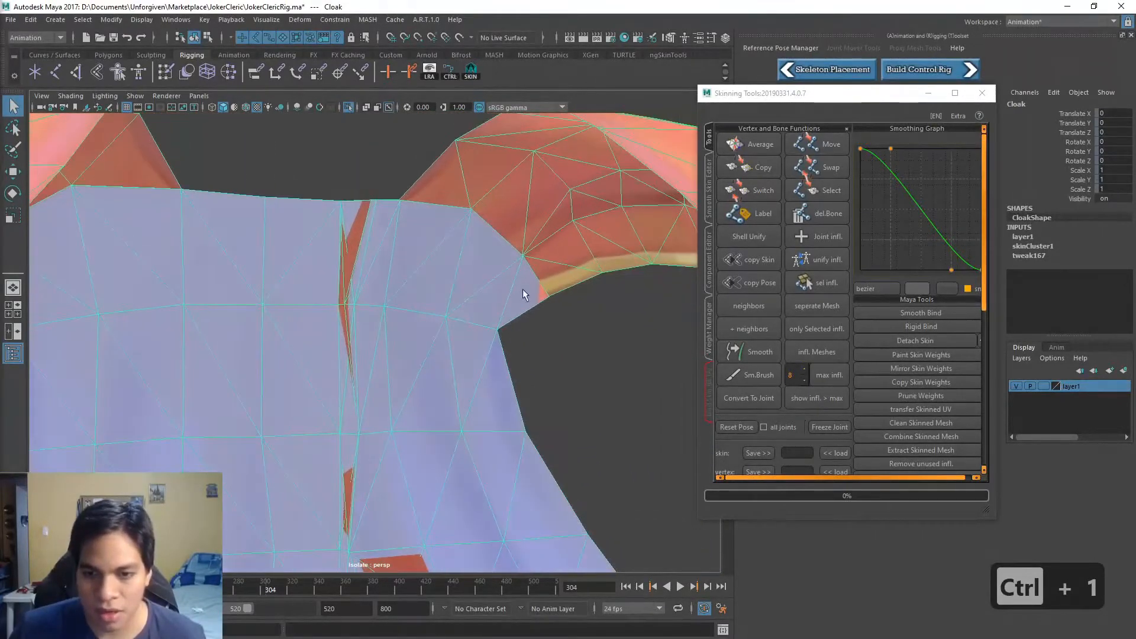
right_drag(479, 256, 413, 221)
scroll(367, 234, down, 4)
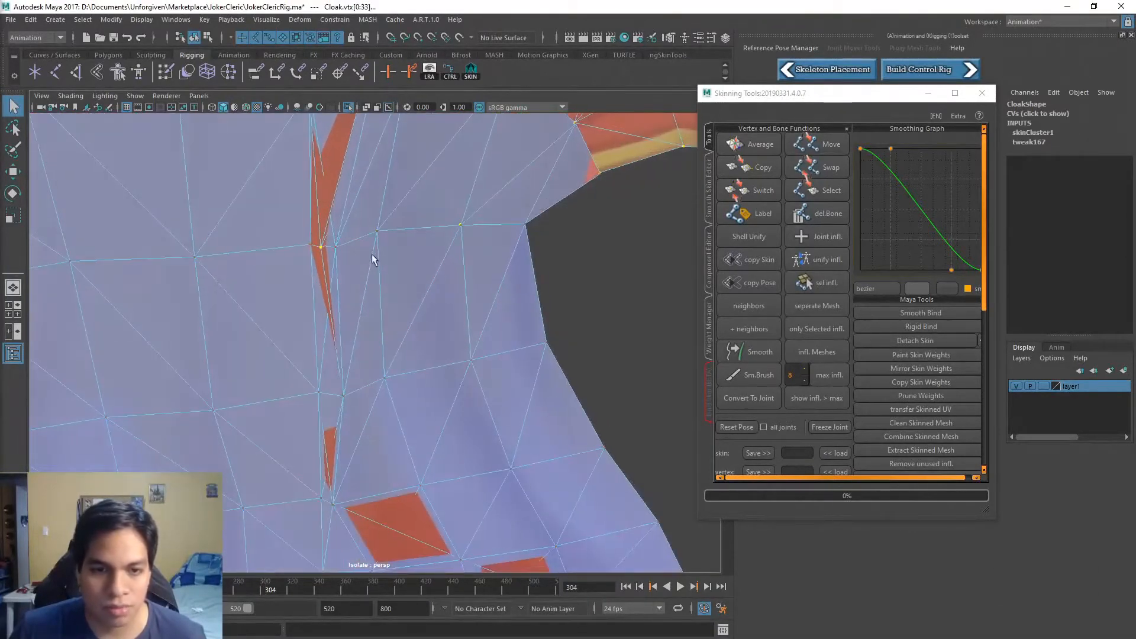
Copy skin weights between neighbouring vertices on both sides of the gap at the centre of the cloak's back
alt+drag(345, 236, 324, 192)
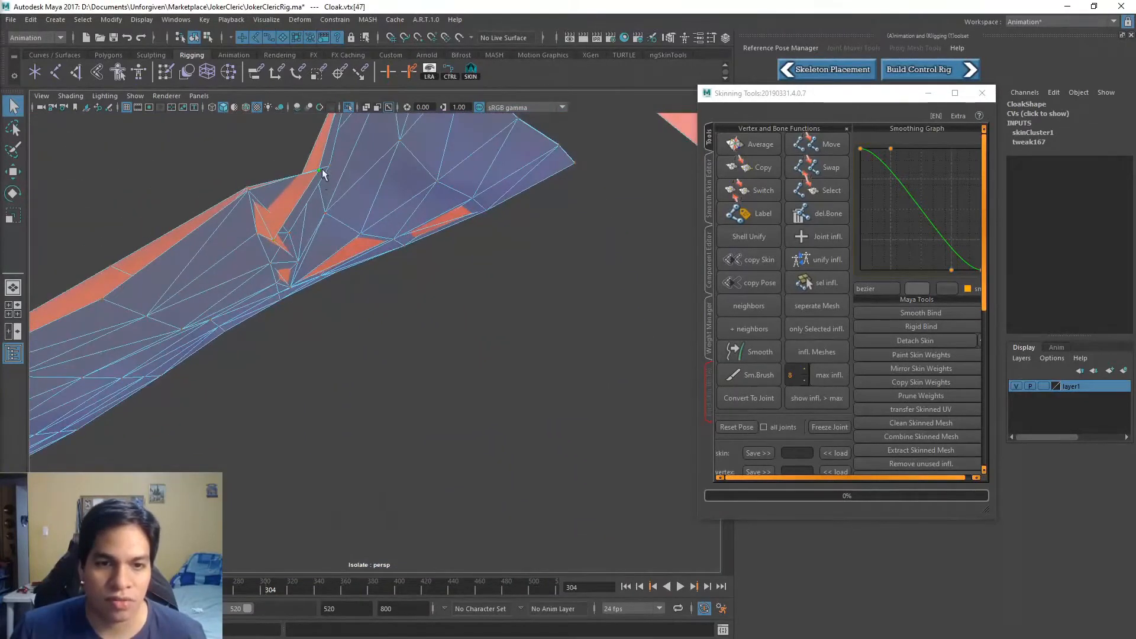
click(330, 171)
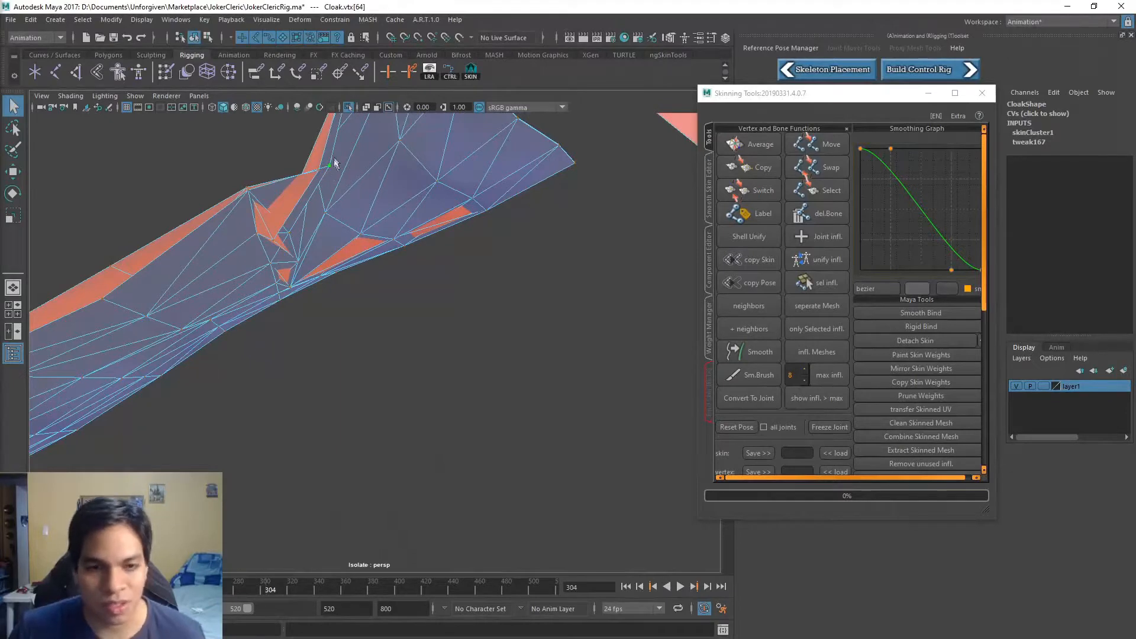
click(749, 167)
click(247, 190)
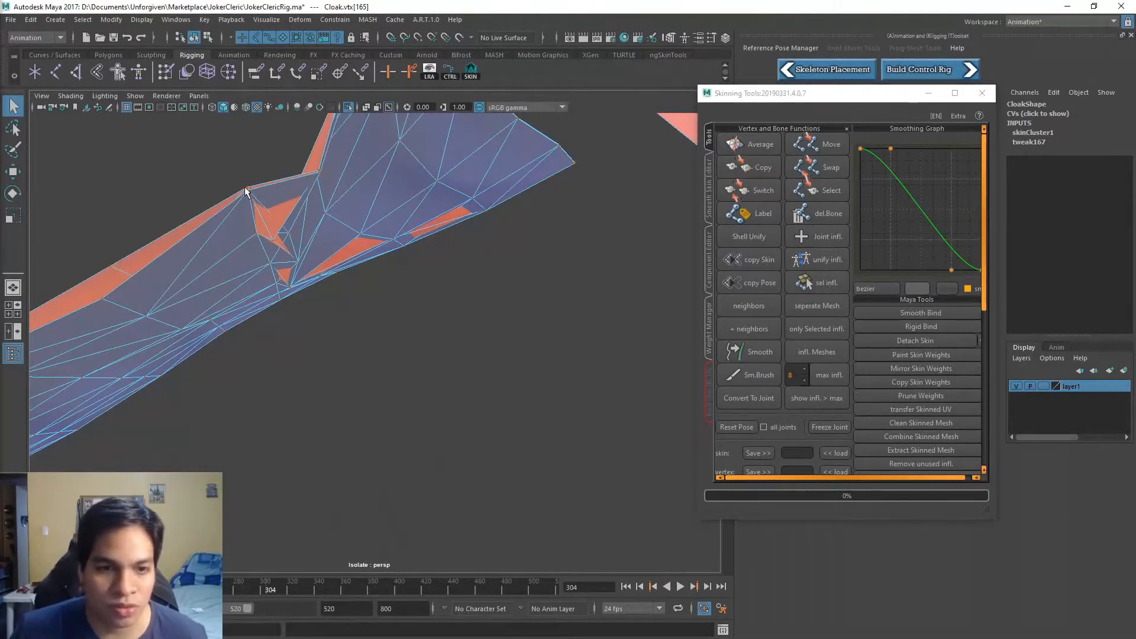
click(752, 169)
Copy skin weights onto further centre seam vertices, matching the inner and outer layers of the cloak's back
alt+drag(318, 241, 291, 217)
click(751, 168)
click(330, 319)
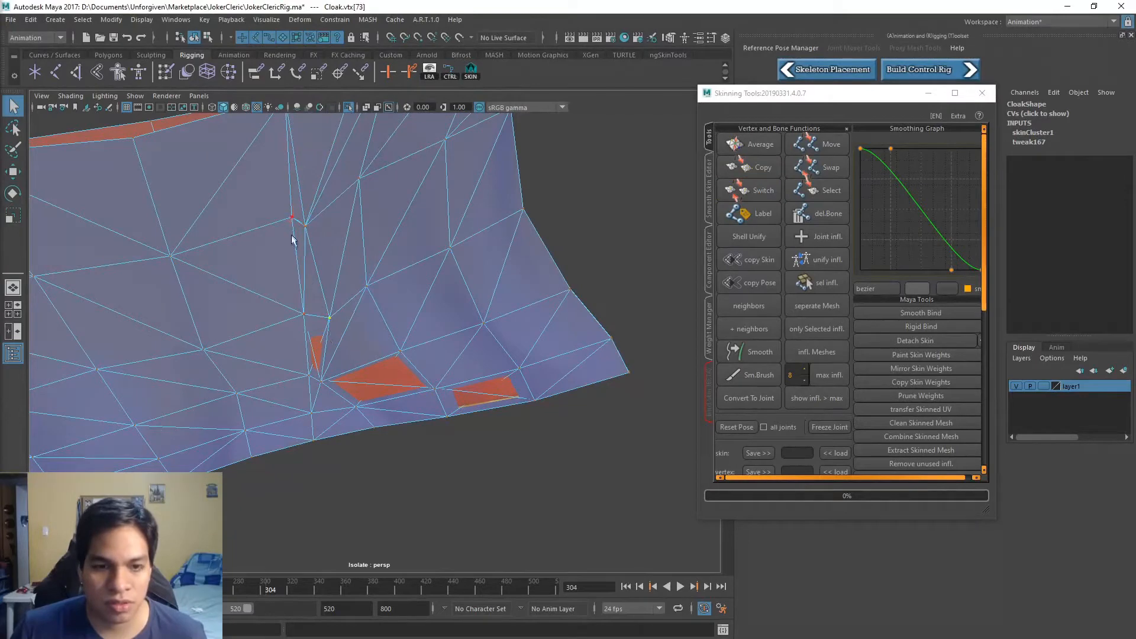
alt+drag(326, 243, 560, 217)
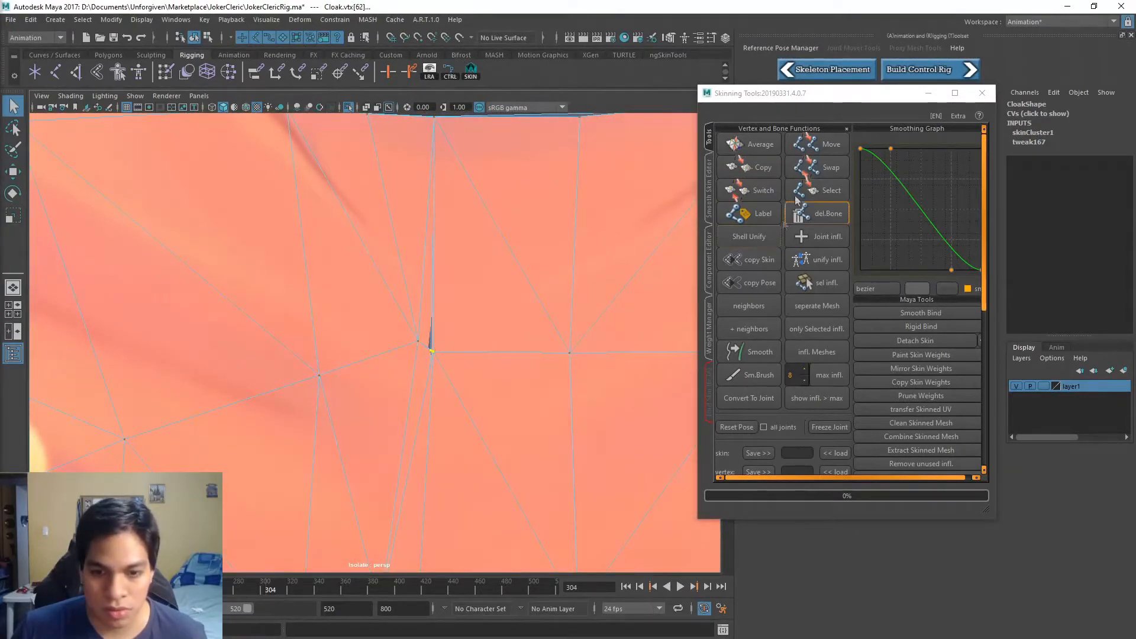
click(749, 167)
Copy skin weights between the paired inner and outer seam vertices in the next row down the cloak's back
alt+drag(408, 310, 148, 284)
click(310, 476)
shift+click(381, 473)
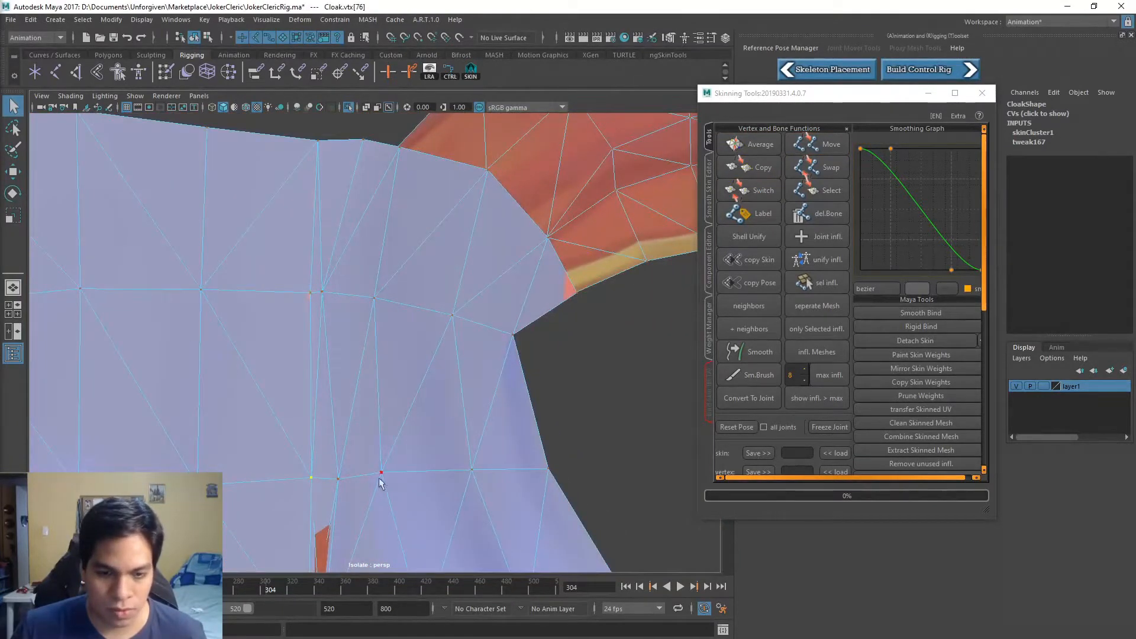
key(f)
alt+drag(393, 414, 571, 427)
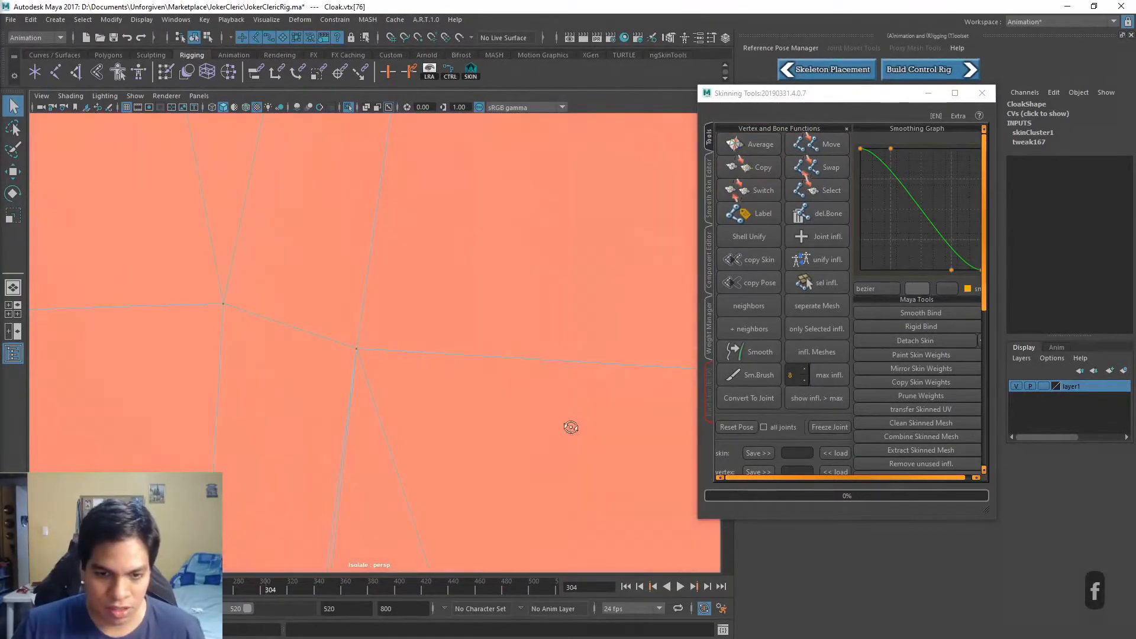
alt+drag(473, 347, 317, 335)
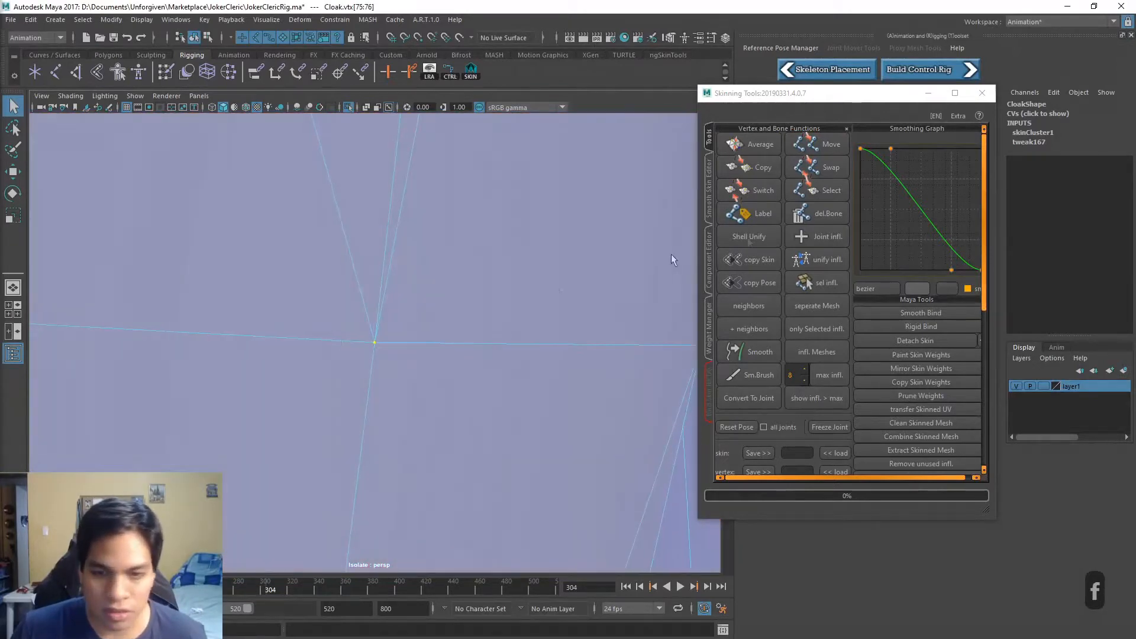
click(751, 168)
Copy skin weights onto the centre vertex where the inner layer pokes through the cloak's back outline
alt+right_drag(472, 352, 421, 331)
alt+drag(413, 396, 281, 198)
alt+drag(300, 236, 500, 253)
alt+drag(450, 222, 464, 271)
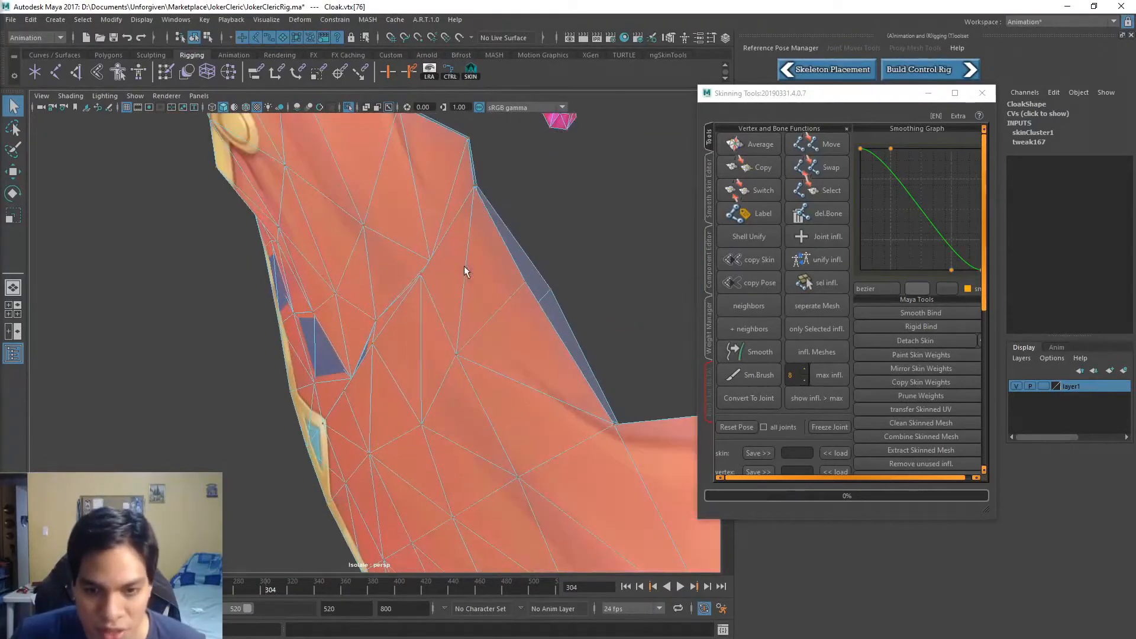
click(761, 169)
scroll(521, 224, up, 5)
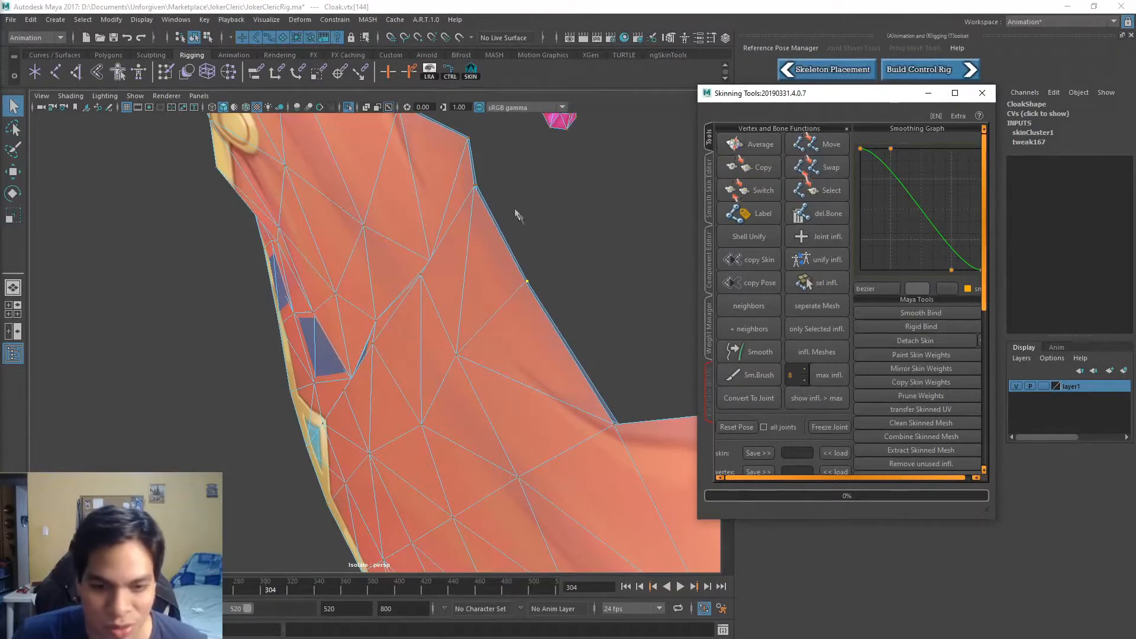
Select another pair of centre seam vertices lower on the cloak's back and copy the skin weights between them
alt+drag(523, 261, 366, 266)
alt+drag(423, 477, 644, 359)
shift+click(367, 350)
alt+drag(367, 350, 227, 378)
click(740, 164)
Examine the vertices around the remaining gaps near the hem on the inner side of the cloak's back
alt+drag(651, 244, 385, 428)
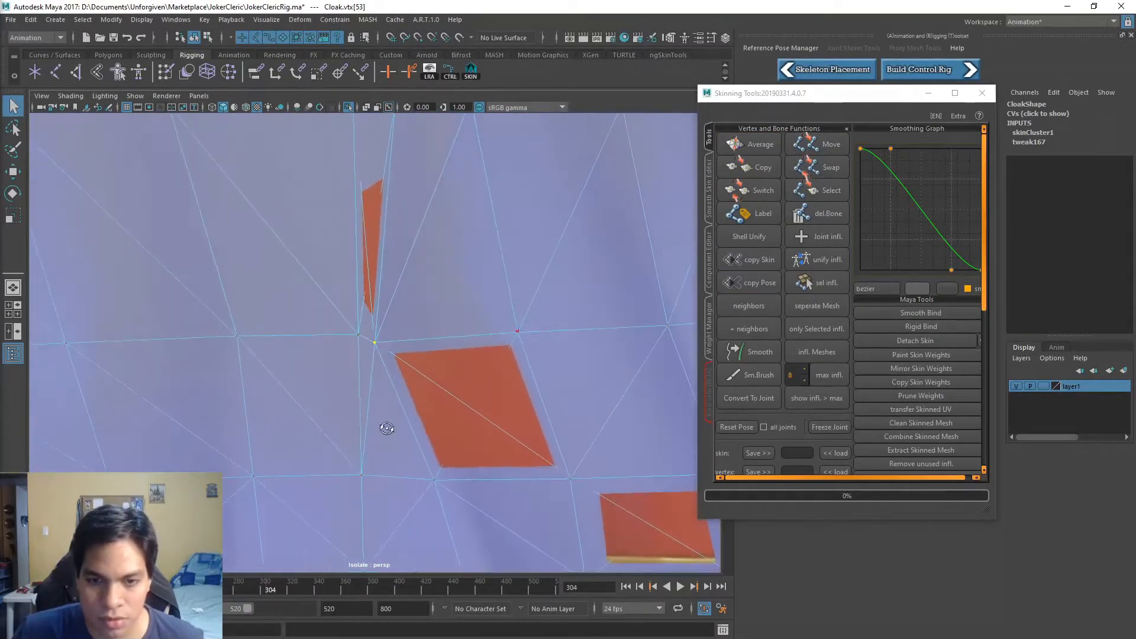
alt+middle_drag(457, 425, 449, 329)
alt+drag(449, 329, 447, 336)
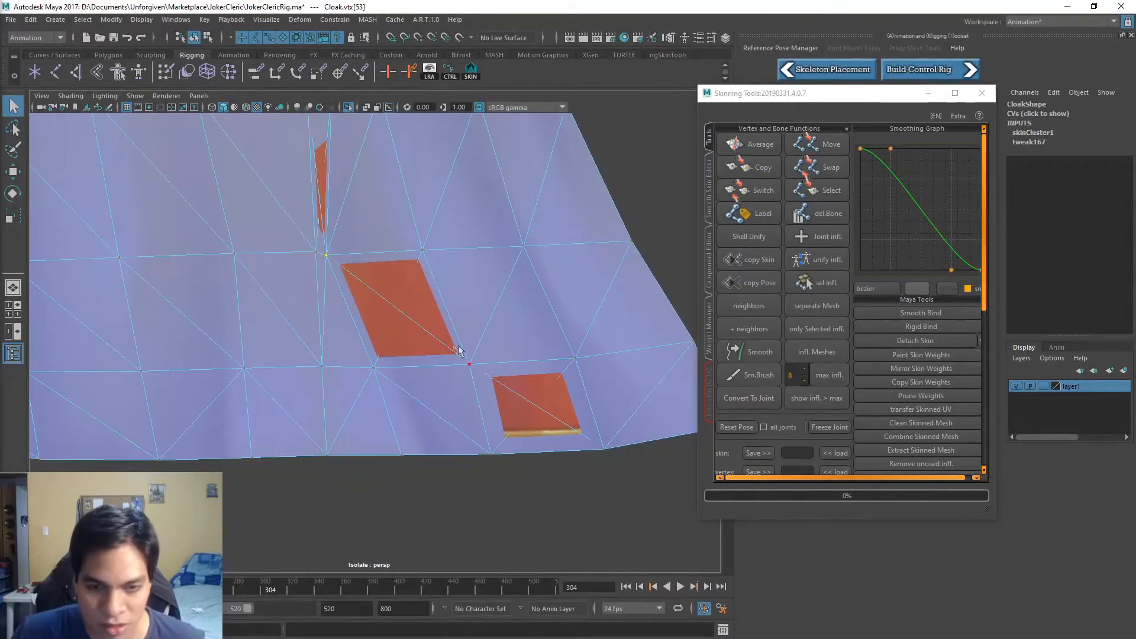
alt+drag(412, 247, 416, 288)
scroll(370, 272, up, 2)
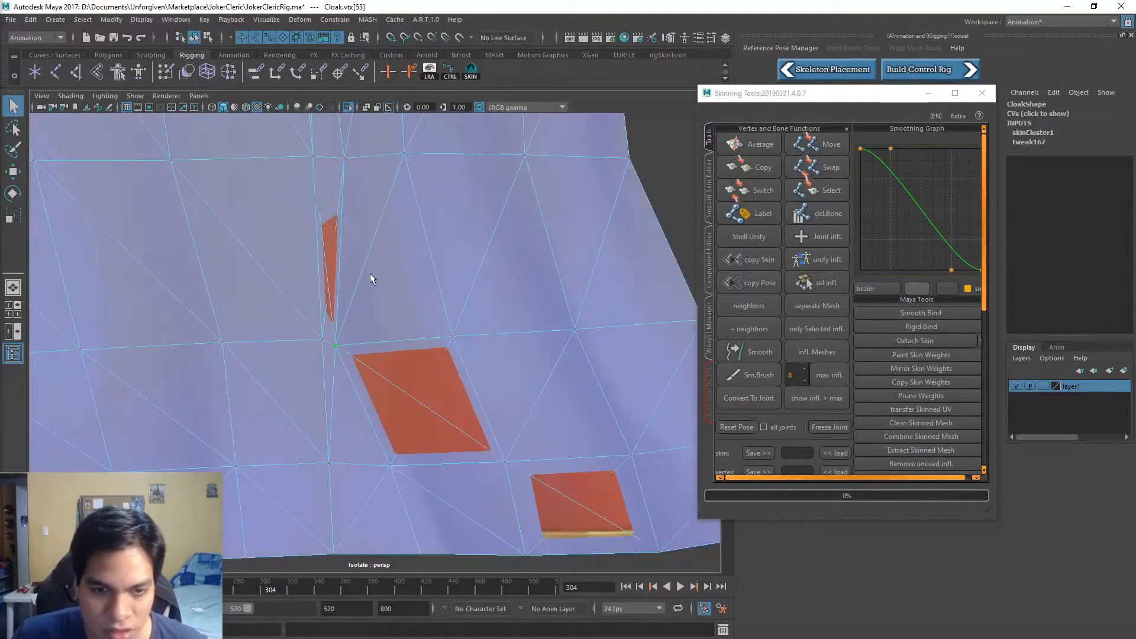
alt+middle_drag(370, 272, 378, 338)
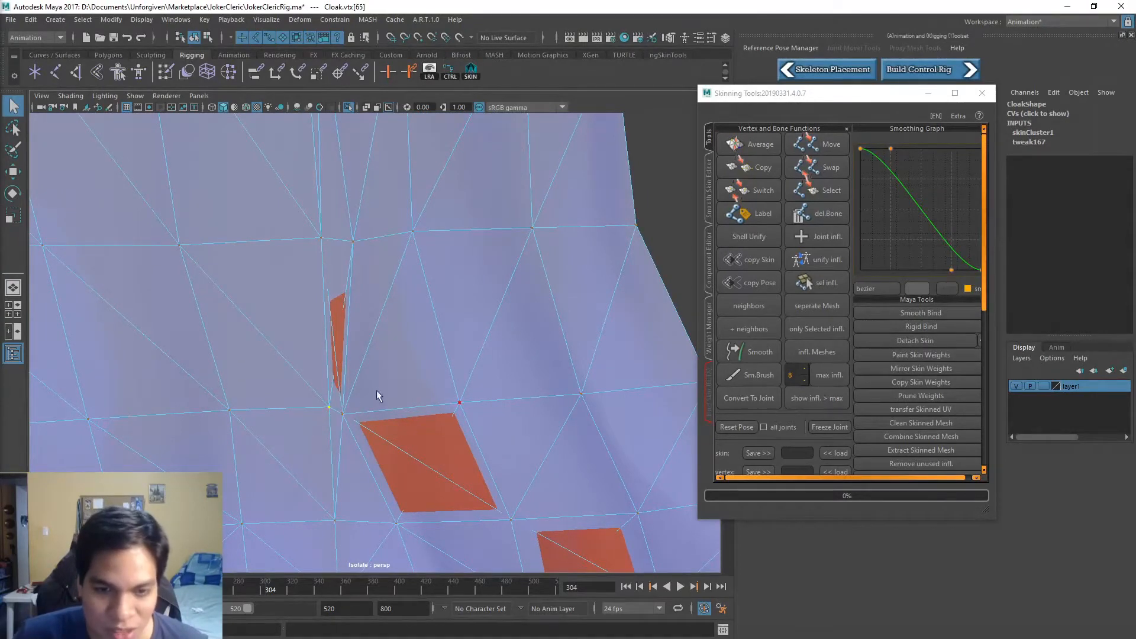
Return to the whole cloak mesh and scrub the animation to frame 300 to check the inner back
scroll(420, 379, down, 4)
scroll(420, 380, up, 2)
drag(262, 588, 265, 548)
scroll(305, 450, down, 6)
scroll(350, 369, up, 4)
right_drag(366, 296, 430, 281)
click(537, 285)
click(427, 243)
mouse_move(265, 585)
mouse_down()
mouse_move(251, 584)
mouse_move(261, 574)
mouse_up()
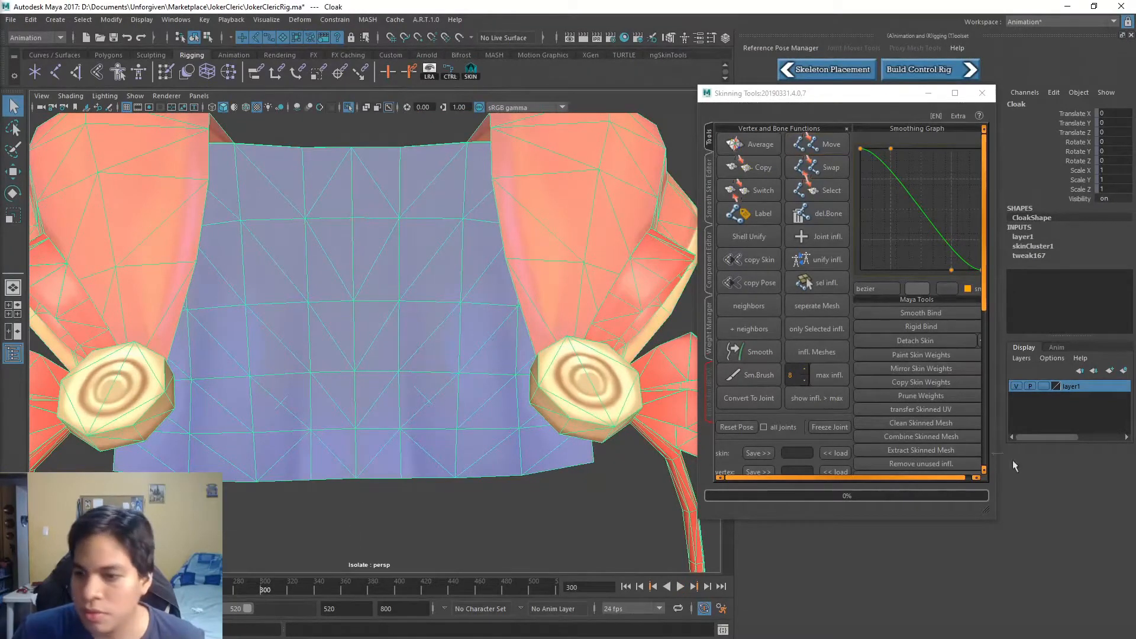
Mirror the cloak's skin weights and play the animation to frame 304
click(913, 368)
click(492, 394)
key(alt+v)
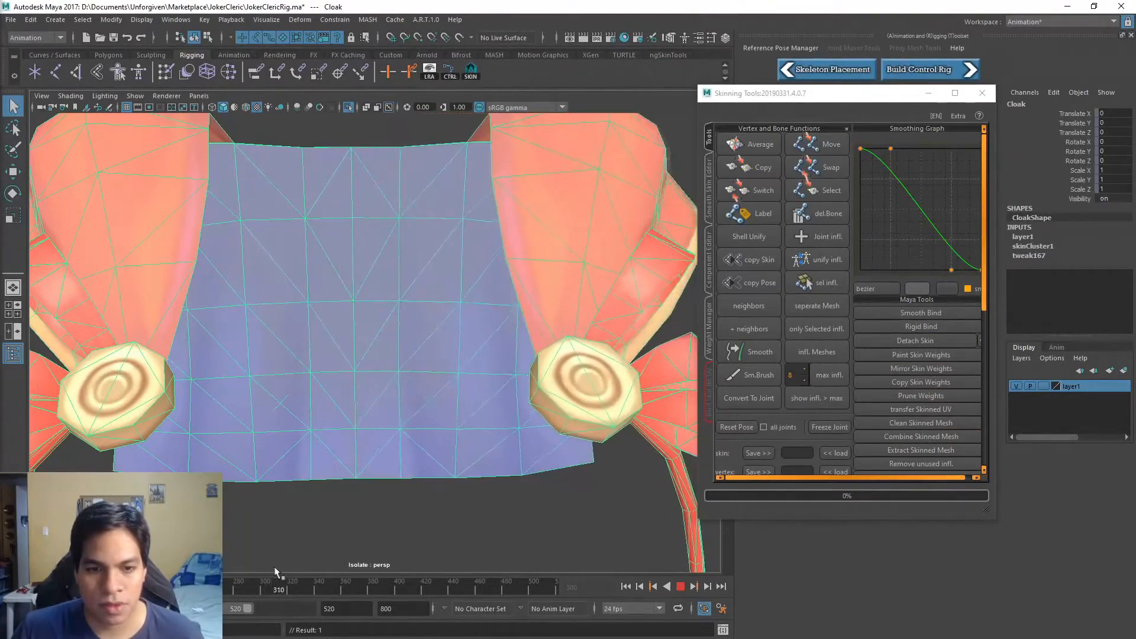
key(alt+v)
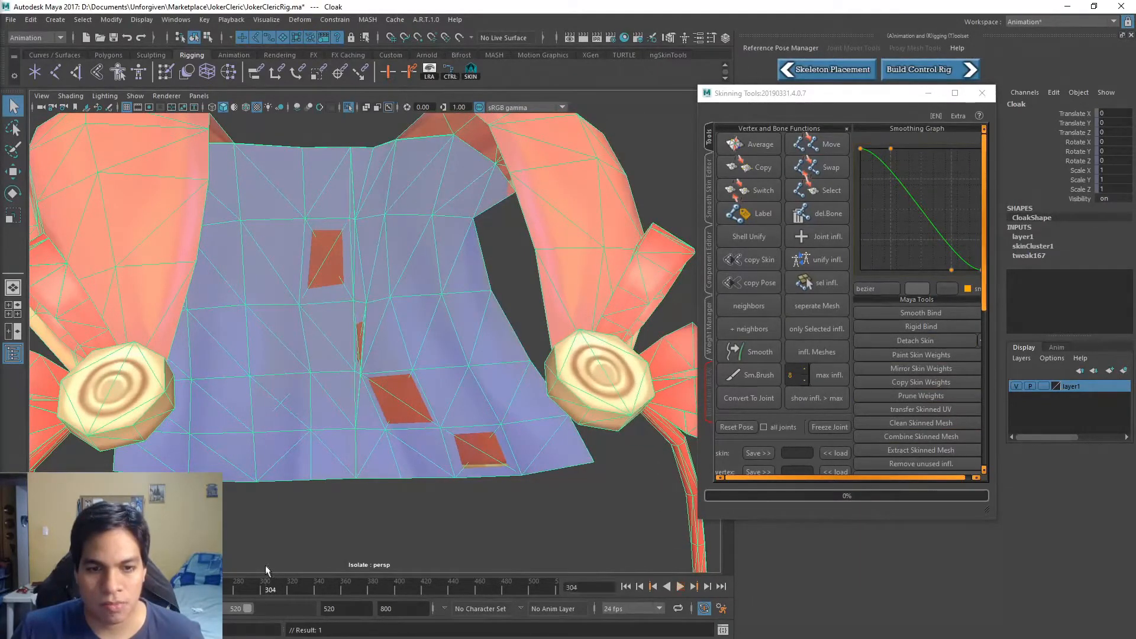
Switch the cloak to vertex mode and examine the distorted vertices along its centre at frame 304
scroll(346, 282, up, 2)
scroll(345, 283, down, 4)
scroll(339, 300, up, 4)
scroll(310, 310, up, 3)
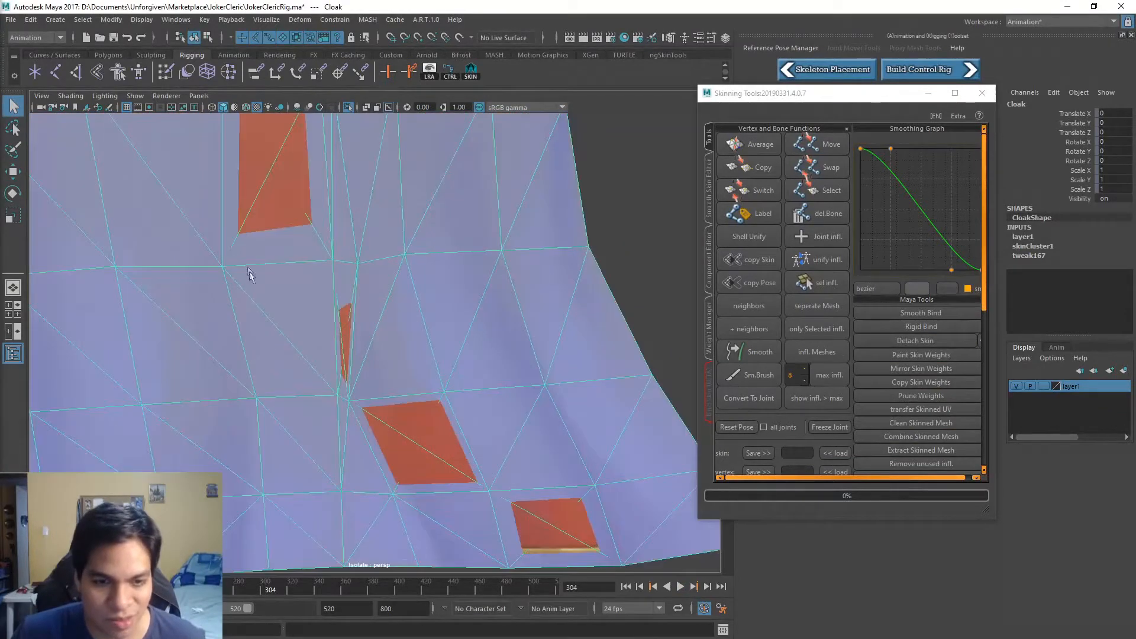
right_click(221, 267)
right_drag(221, 266, 185, 265)
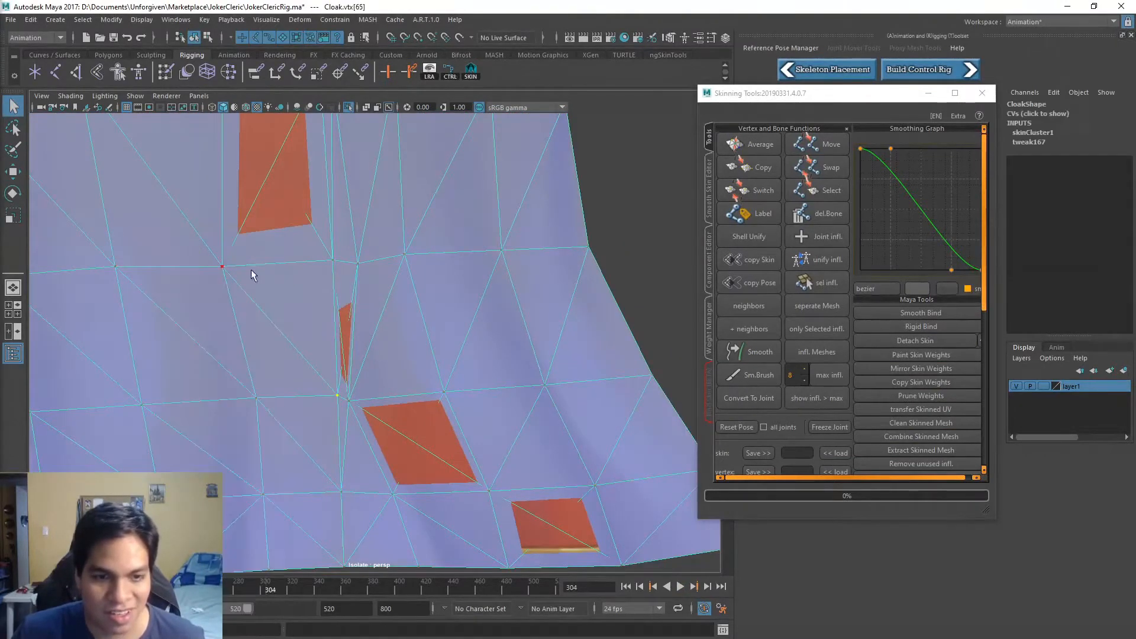
scroll(251, 274, down, 2)
scroll(307, 289, down, 3)
scroll(331, 299, down, 2)
scroll(379, 272, up, 3)
scroll(354, 274, up, 1)
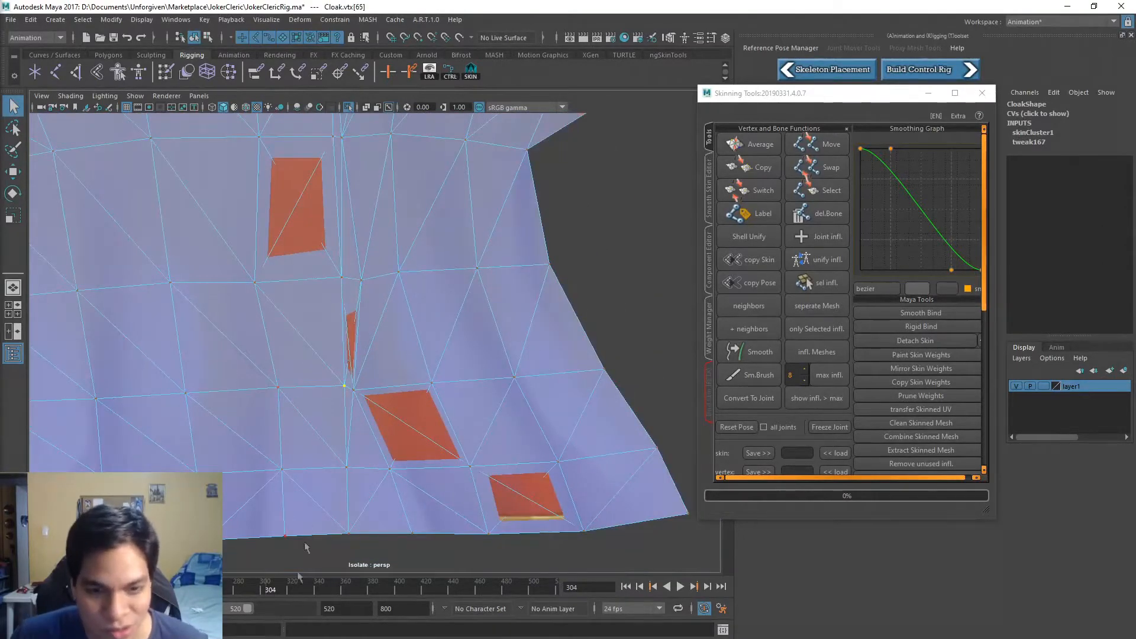
Move the animation to frame 305 and examine the cloak's centre column and the whole isolated mesh
drag(264, 588, 272, 586)
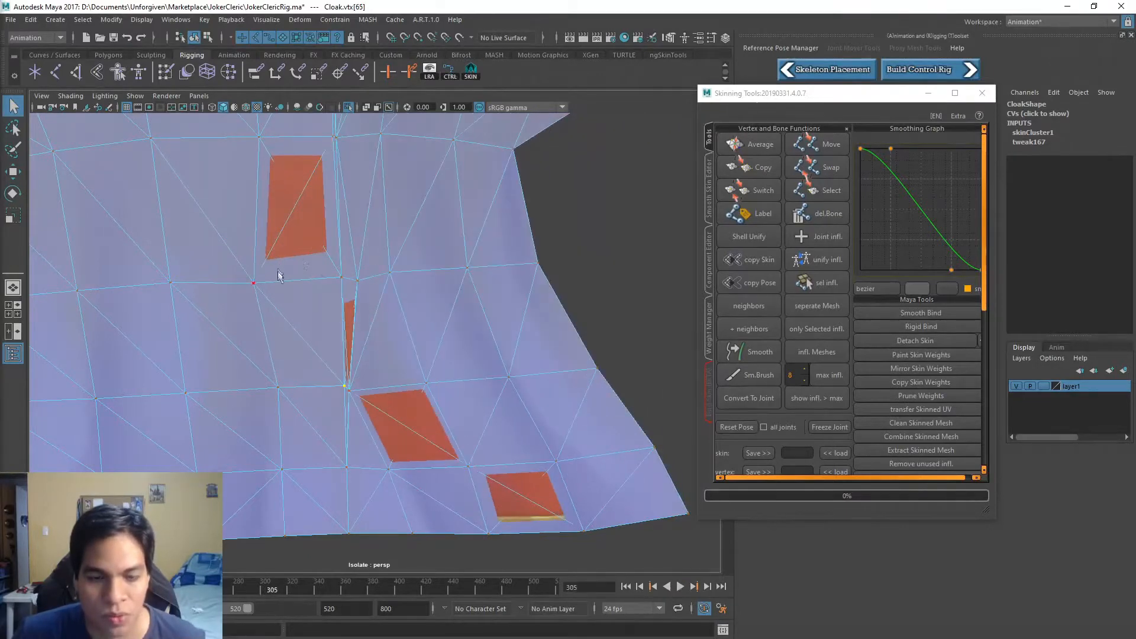
scroll(281, 276, down, 5)
scroll(324, 272, up, 2)
mouse_move(393, 274)
alt+mouse_down()
mouse_move(616, 271)
mouse_move(374, 320)
alt+mouse_up()
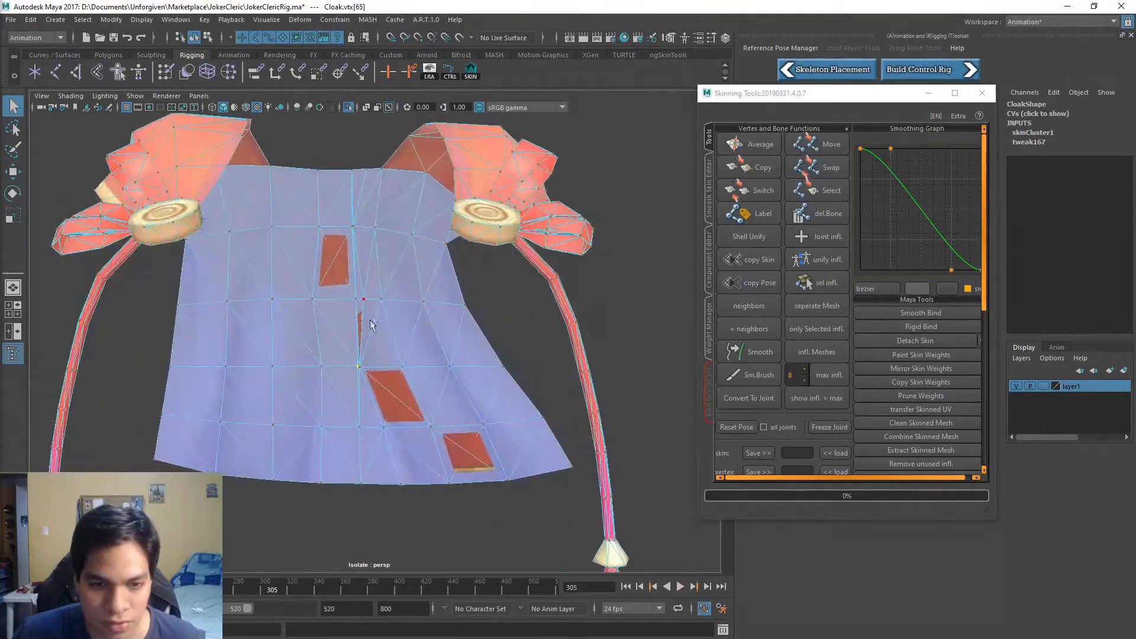
scroll(373, 321, up, 3)
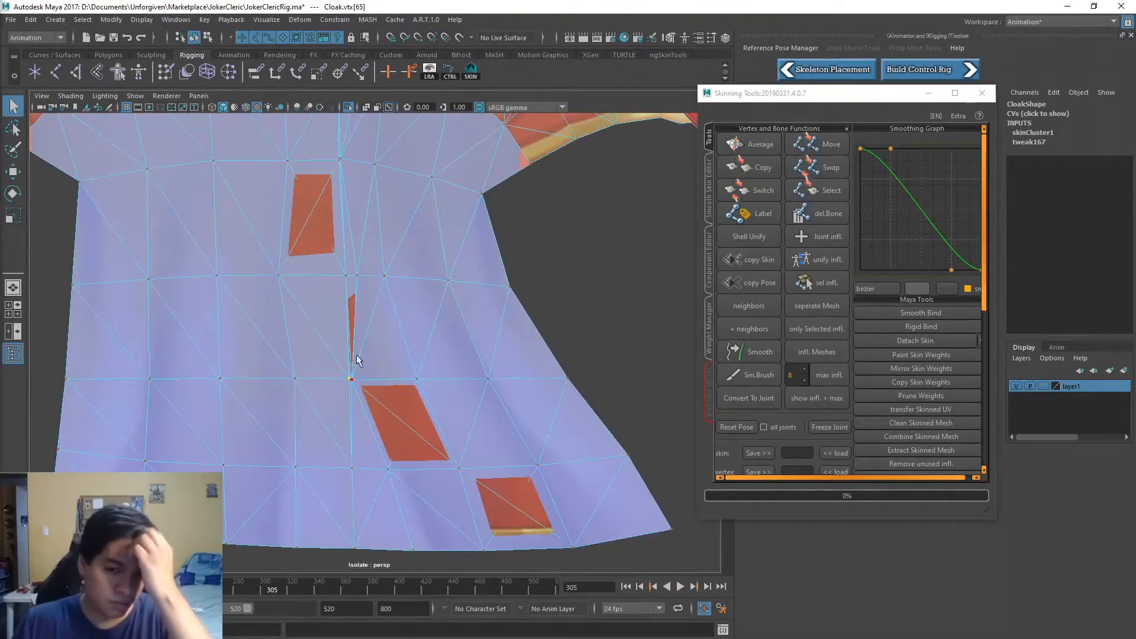
Replay the motion around frame 304 and select the misplaced vertices along the cloak's centre from its outer side
key(alt+v)
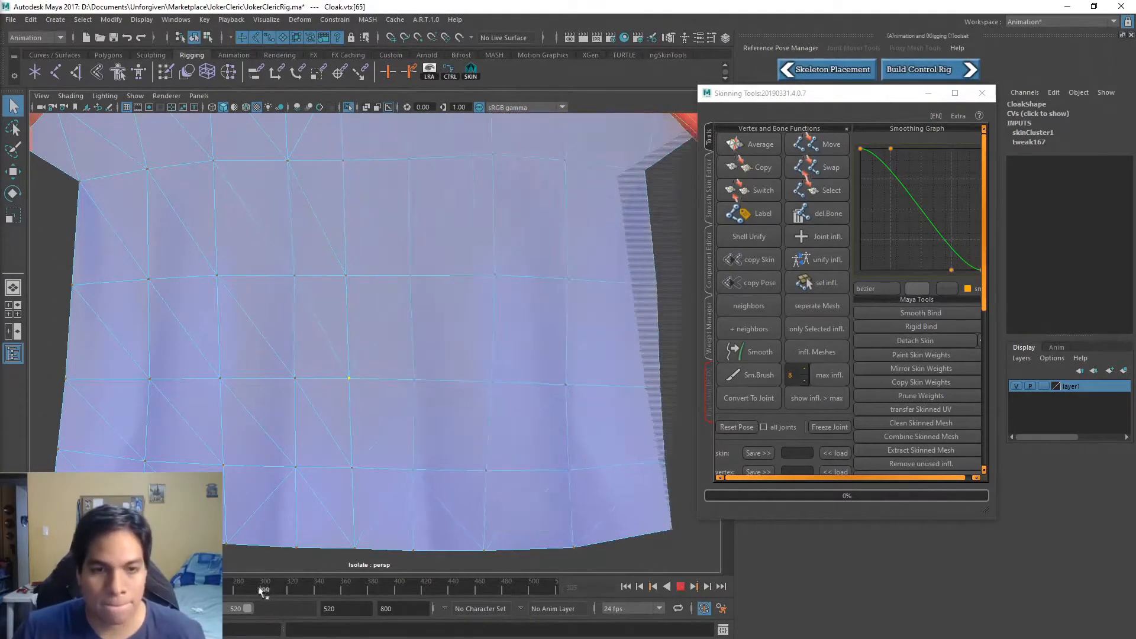
click(266, 587)
alt+drag(379, 313, 627, 319)
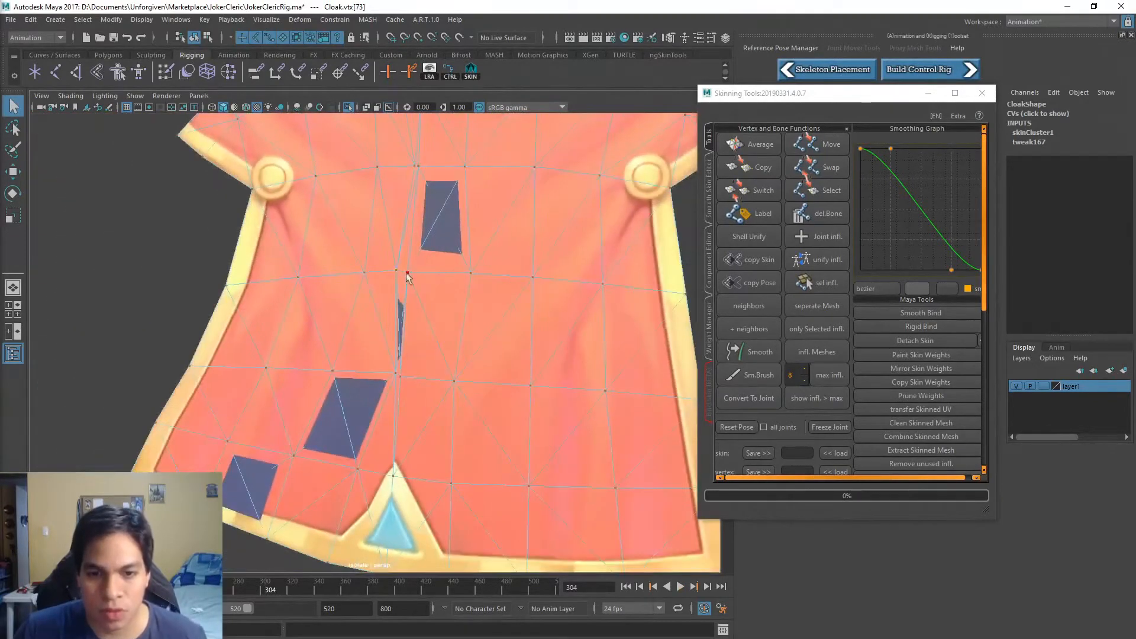
scroll(515, 269, down, 4)
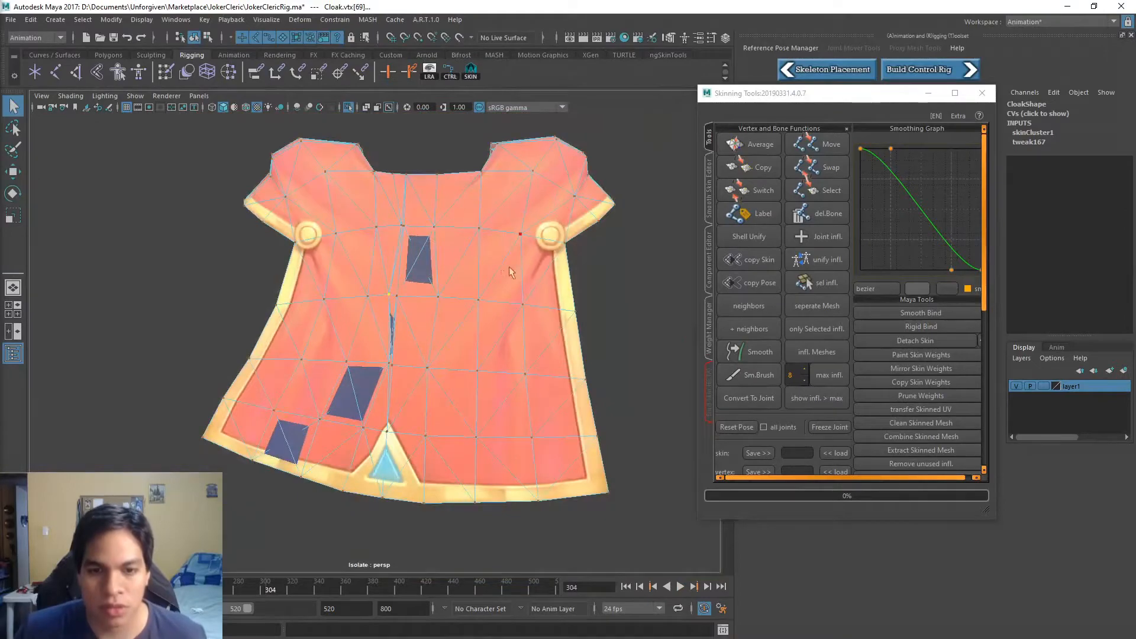
click(488, 276)
scroll(408, 307, up, 6)
alt+drag(408, 308, 367, 302)
drag(265, 586, 268, 587)
click(377, 268)
alt+drag(379, 269, 550, 275)
Turn off the cloak's isolation and check its inner side against the full character
key(ctrl+1)
alt+drag(473, 278, 449, 302)
drag(268, 586, 270, 586)
alt+drag(513, 403, 674, 367)
Return to frame 300, put the cloak in object mode and mirror its skin weights again
click(264, 587)
right_drag(509, 320, 531, 297)
click(921, 368)
click(457, 395)
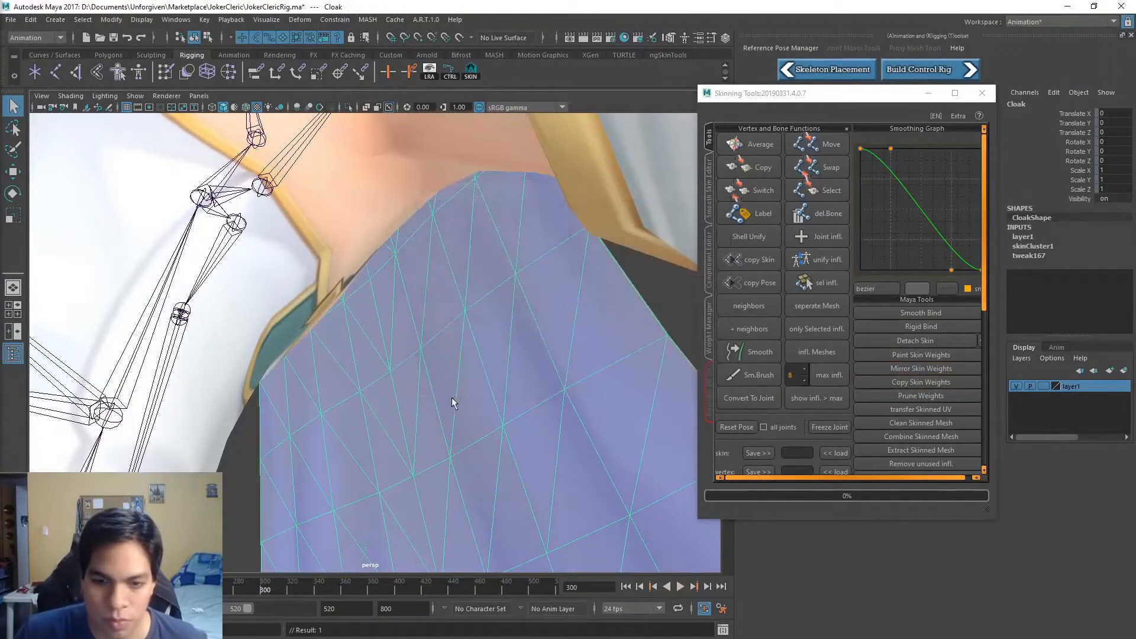
Play the animation to frame 305 and examine the cloak's deformation from the back, side and front of the character
alt+drag(463, 336, 405, 422)
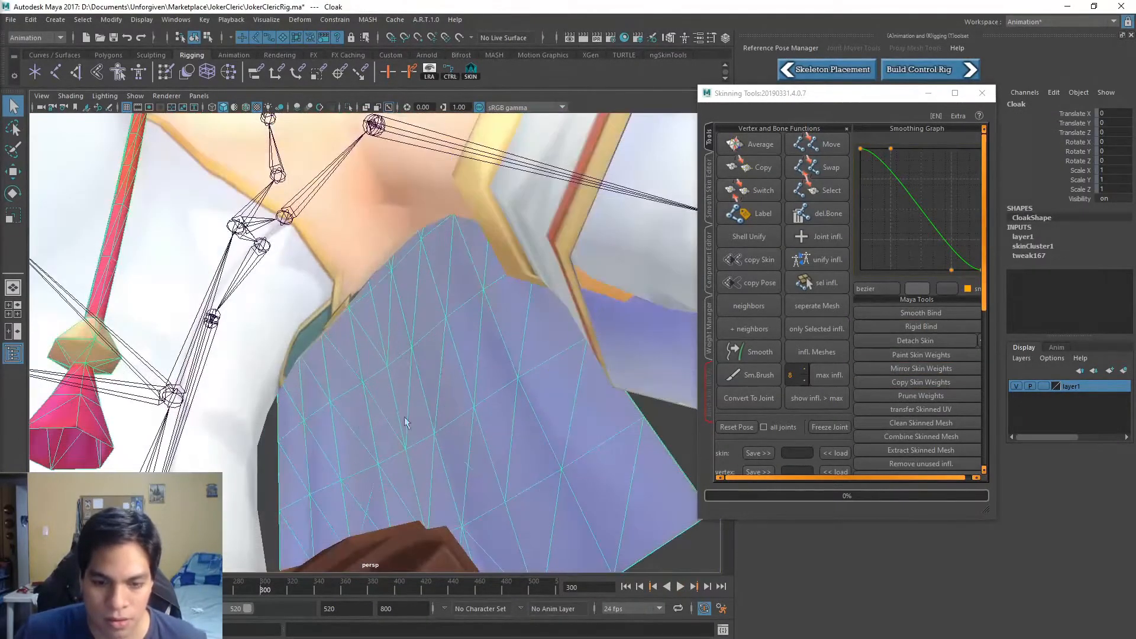
key(alt+v)
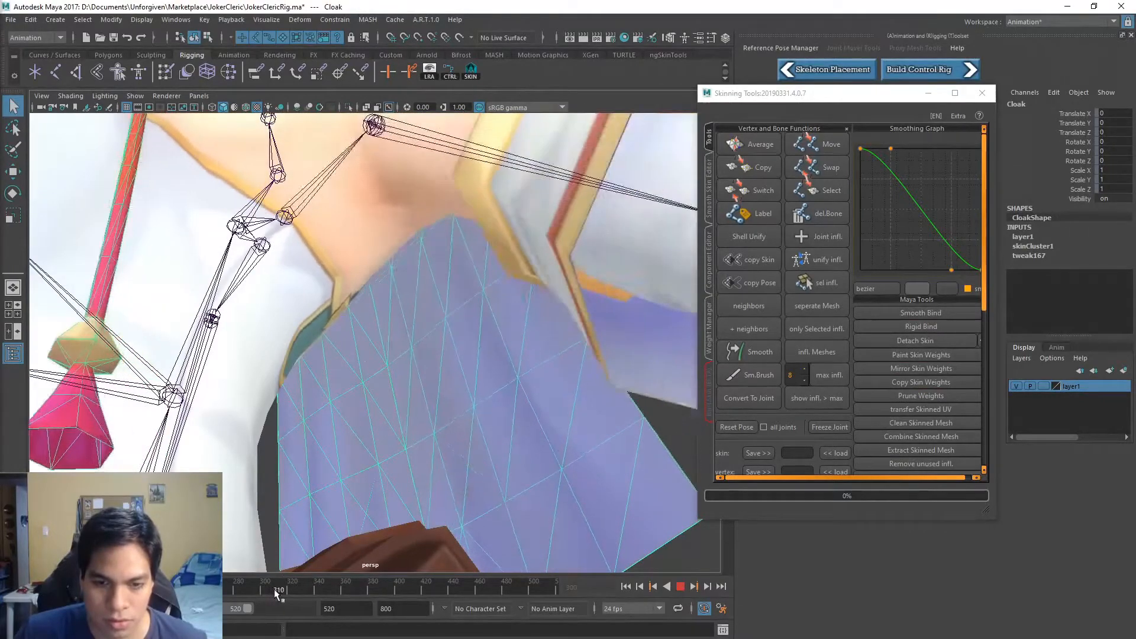
drag(269, 591, 267, 590)
alt+drag(414, 379, 697, 410)
alt+drag(376, 242, 363, 278)
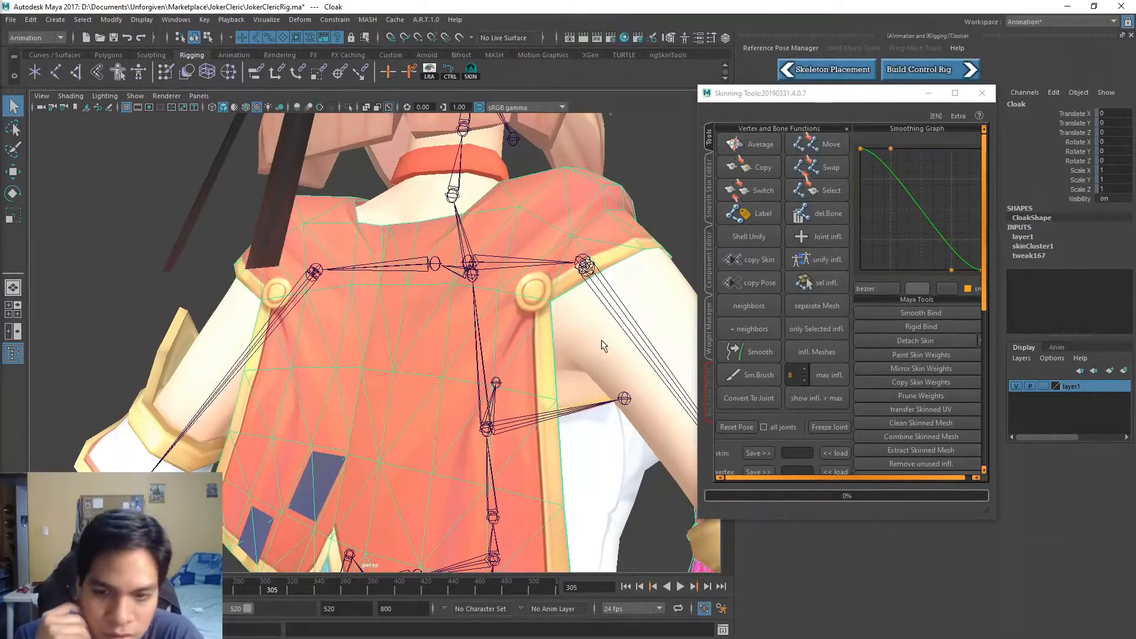
alt+drag(601, 340, 271, 377)
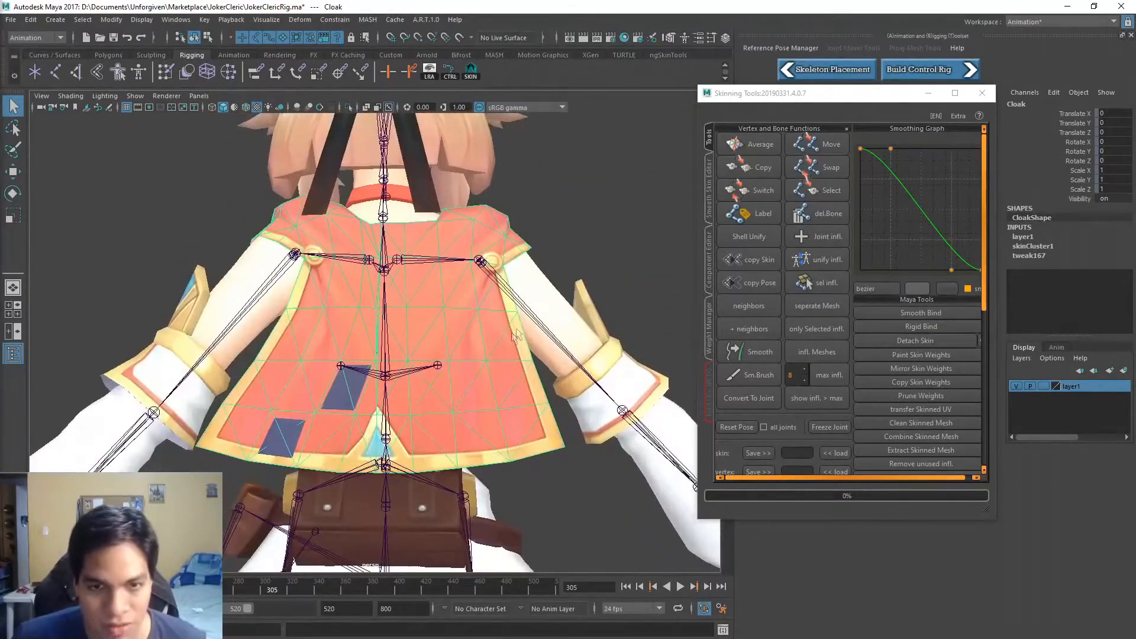
alt+drag(370, 427, 301, 413)
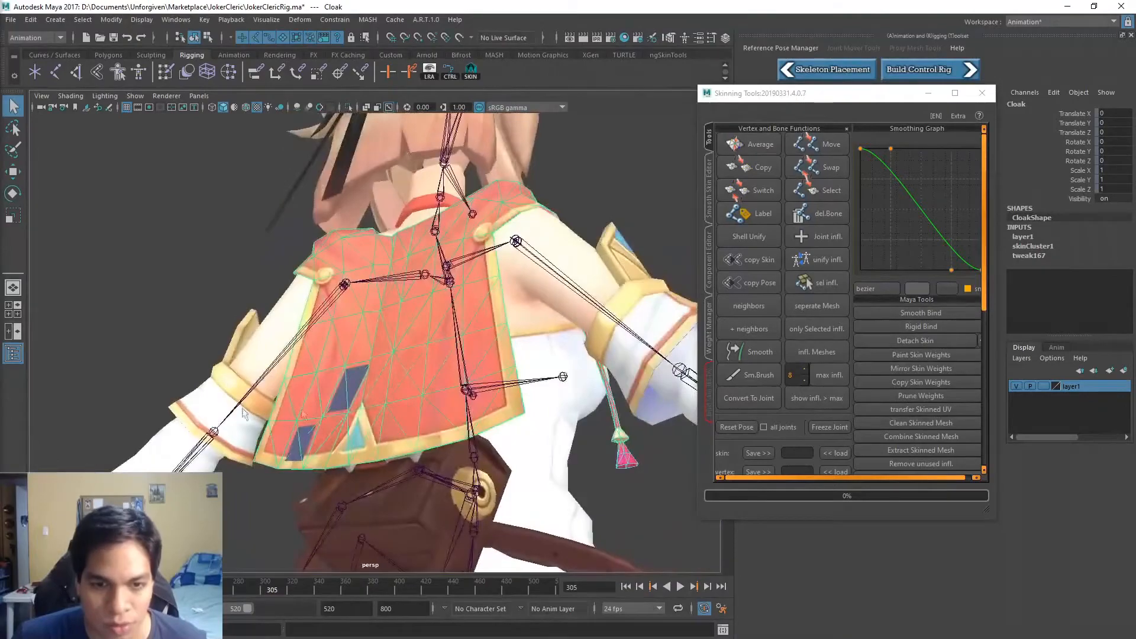
alt+drag(389, 420, 524, 343)
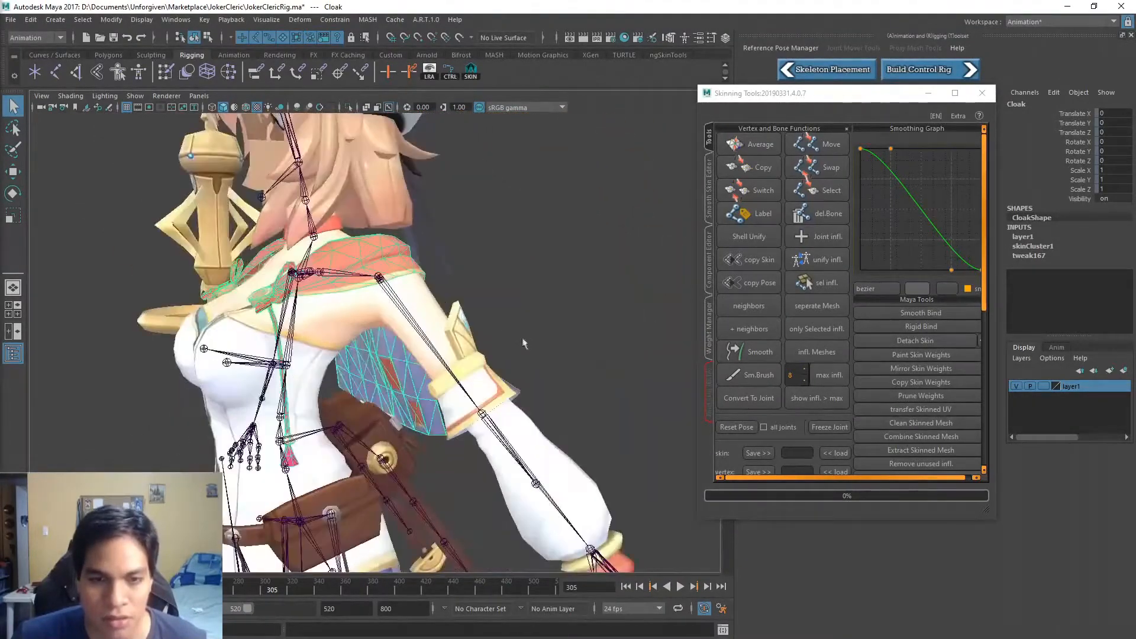
alt+drag(417, 290, 470, 345)
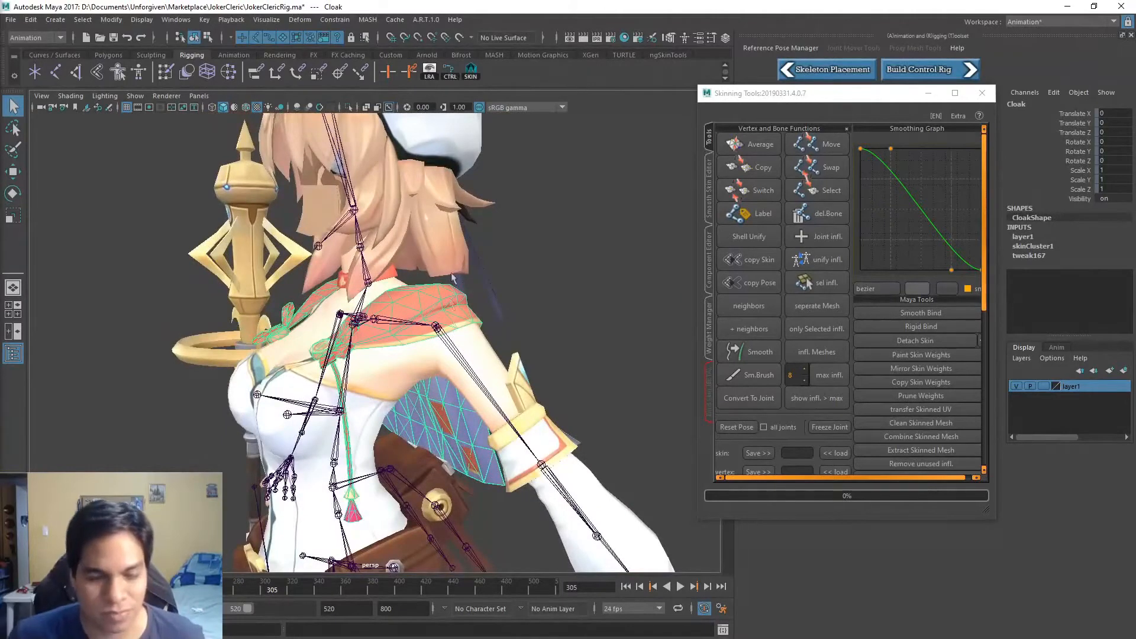
mouse_move(464, 202)
alt+mouse_down()
mouse_move(477, 217)
mouse_move(462, 202)
alt+mouse_up()
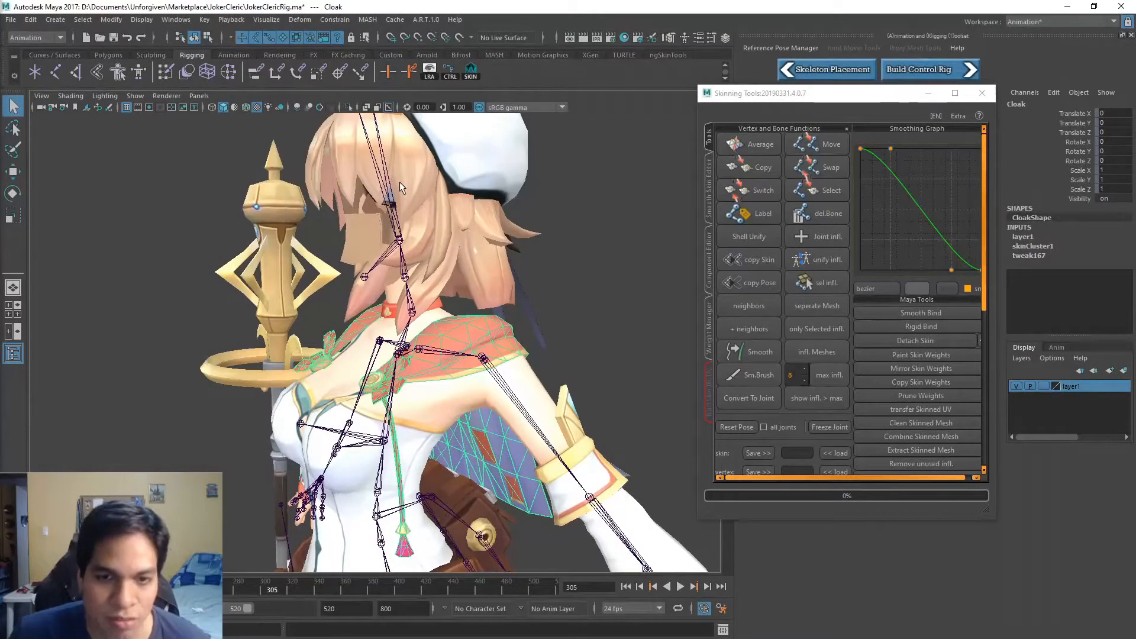
alt+drag(487, 207, 508, 255)
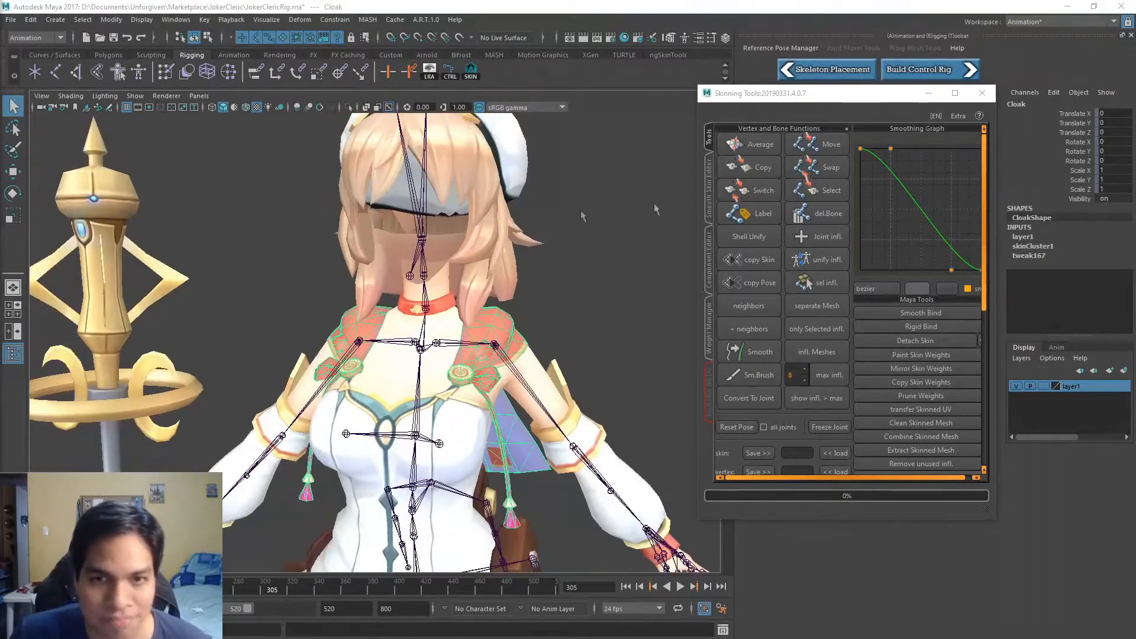
Show the face mesh again and shift the visible time range to frames 624 to 800
key(alt+Tab)
key(ctrl+h)
alt+drag(533, 296, 473, 308)
click(337, 370)
key(alt+v)
scroll(379, 331, down, 5)
drag(247, 608, 309, 608)
key(alt+v)
drag(157, 608, 259, 608)
Key the jaw joint at frame 635 and activate the Move tool
scroll(354, 296, up, 5)
key(s)
key(w)
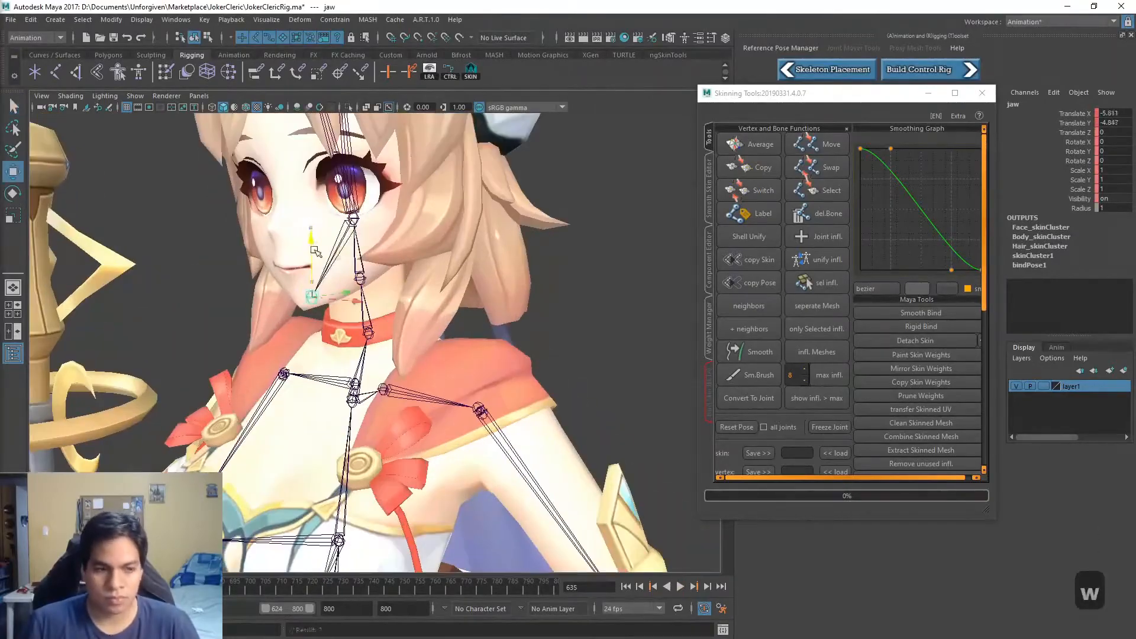
Select body vertices on the neck under the chin, grow the selection and play the jaw motion
key(f)
alt+drag(379, 331, 473, 331)
key(q)
click(591, 367)
key(shift+period)
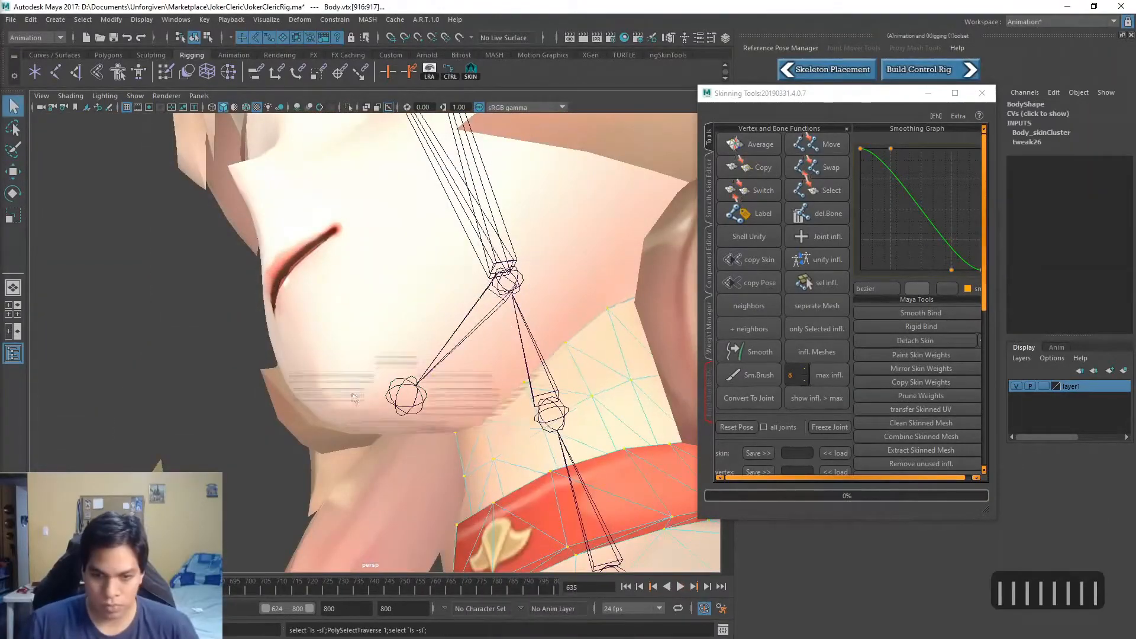
key(alt+v)
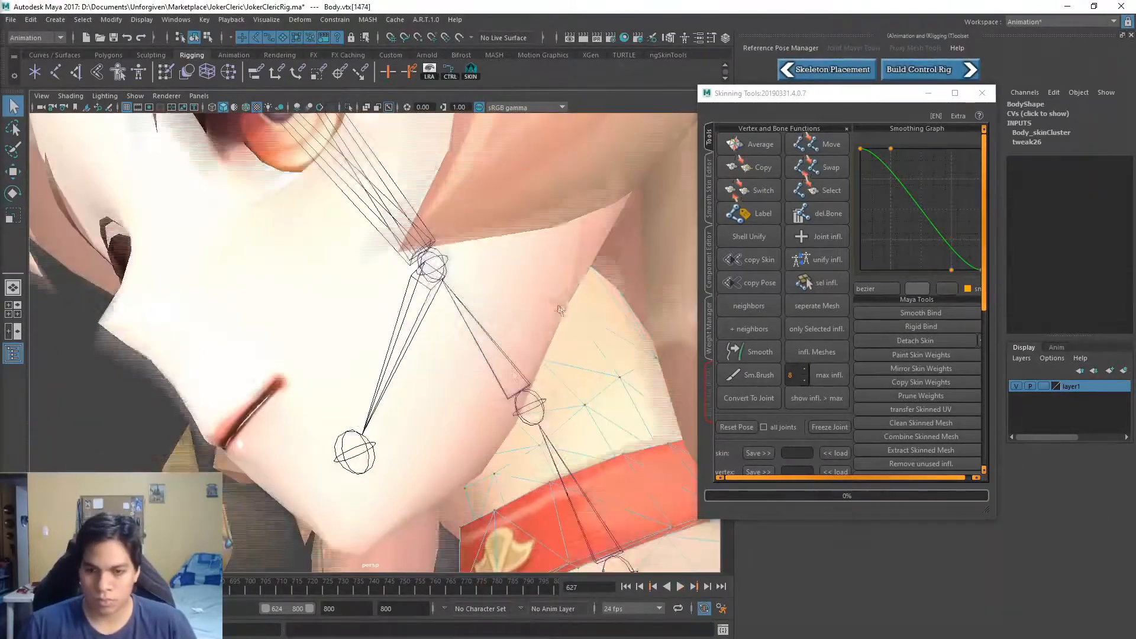
Hide the hair and mirror the body's skin weights in object mode
key(ctrl+h)
right_drag(417, 247, 472, 252)
scroll(379, 331, down, 5)
alt+drag(354, 331, 473, 331)
click(918, 369)
scroll(379, 343, up, 4)
Paint-select the polygons of the lower lip, lower cheeks and chin on the face mesh, adjusting the brush size
right_drag(390, 278, 391, 325)
scroll(378, 343, up, 3)
click(13, 149)
drag(331, 343, 426, 367)
mouse_move(331, 343)
alt+mouse_down()
mouse_move(449, 343)
mouse_move(414, 332)
alt+mouse_up()
drag(408, 378, 404, 388)
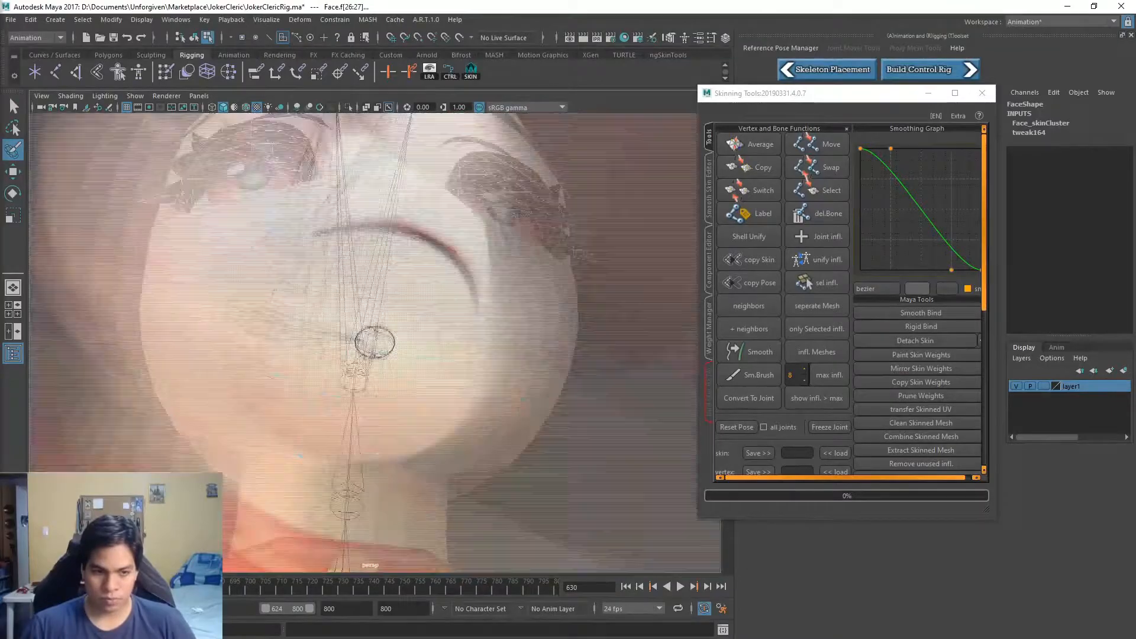
key(b)
key(b)
key(b)
key(b)
key(b)
key(b)
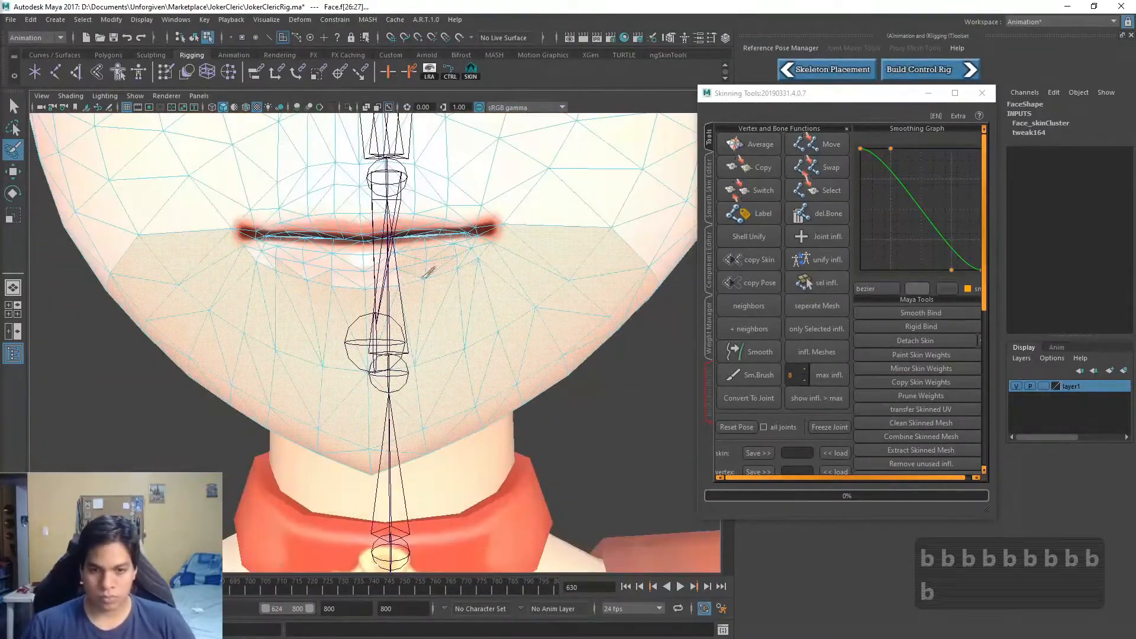
Leave the paint selection and convert the selected lower-face polygons to vertices
key(q)
scroll(512, 329, up, 5)
mouse_move(473, 331)
alt+mouse_down()
mouse_move(513, 330)
mouse_move(391, 331)
mouse_move(579, 338)
mouse_move(503, 343)
alt+mouse_up()
key(ctrl+F9)
middle_drag(327, 387, 380, 385)
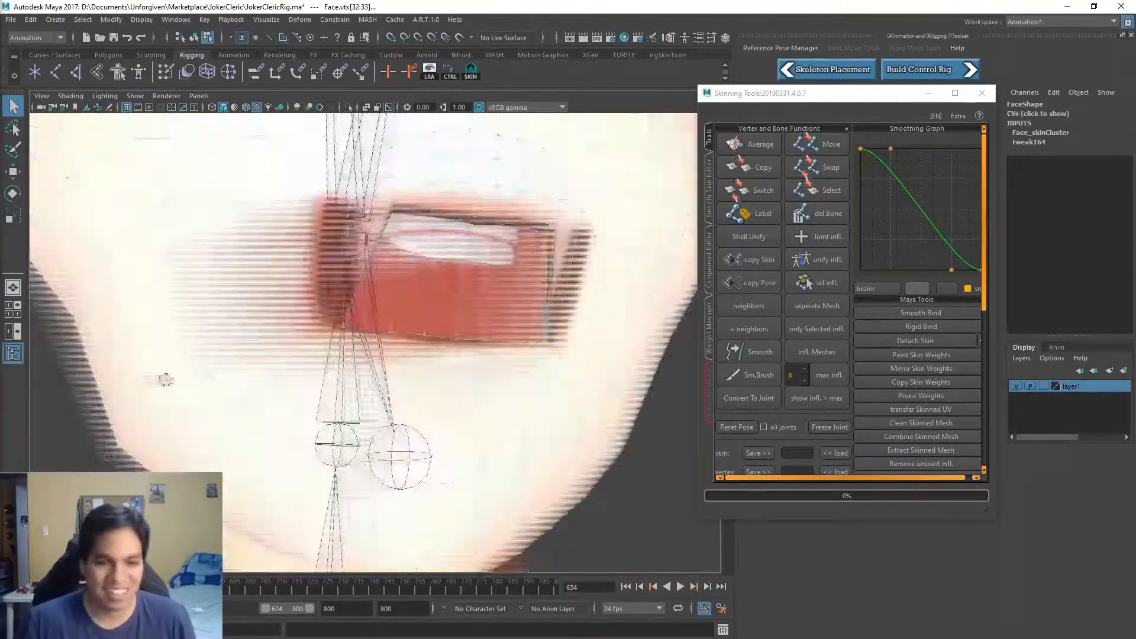
Select vertices around the lower lip and mouth corner and check them while replaying the jaw motion
key(f)
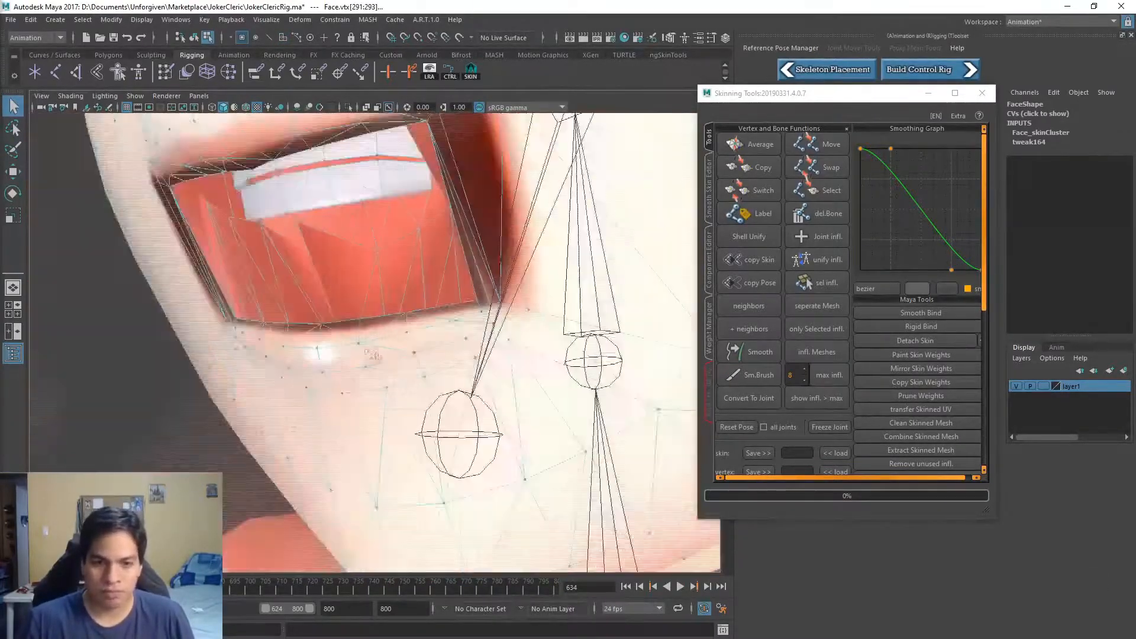
alt+drag(365, 353, 234, 246)
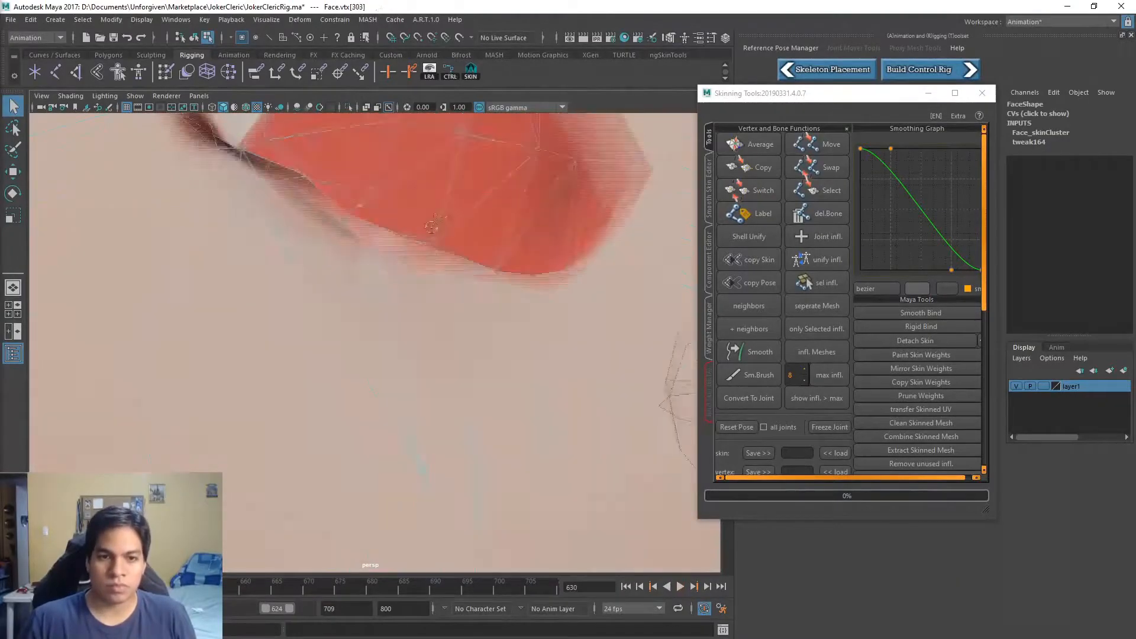
key(alt+v)
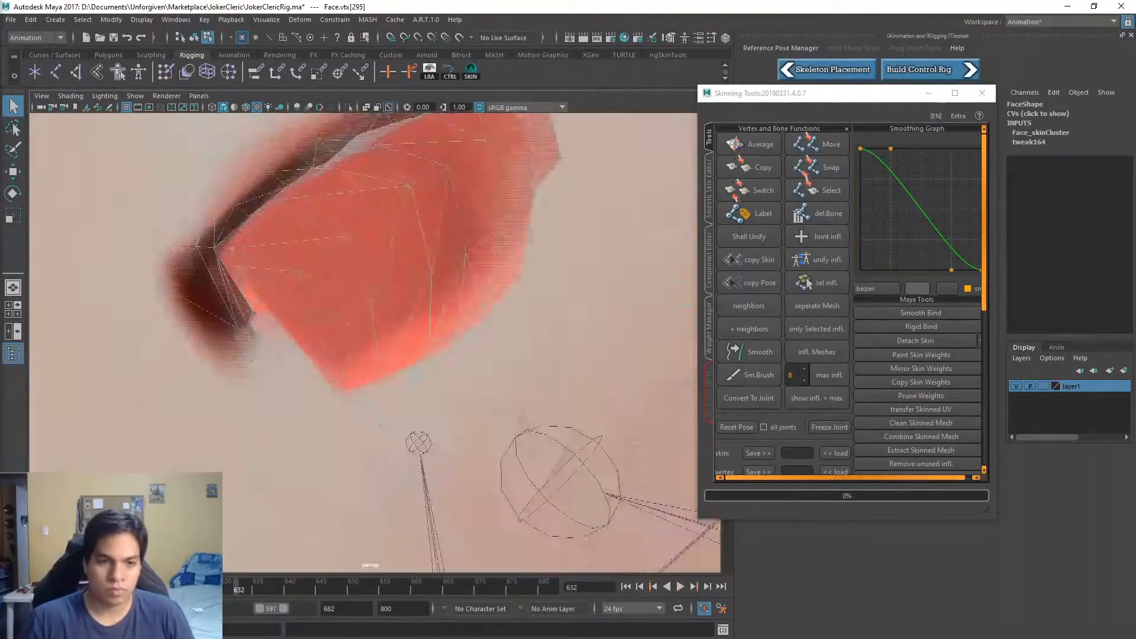
key(ctrl+z)
key(ctrl+y)
click(272, 284)
key(alt+v)
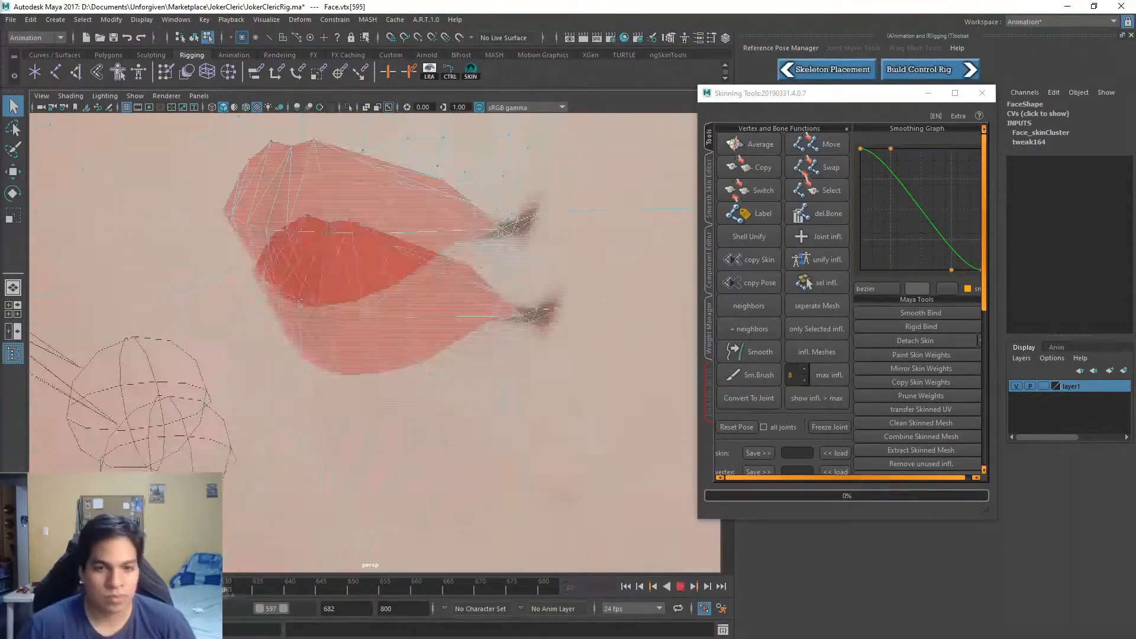
Inspect the mouth-corner vertices through the jaw motion and step to frame 633
right_drag(141, 456, 209, 456)
key(alt+v)
key(alt+v)
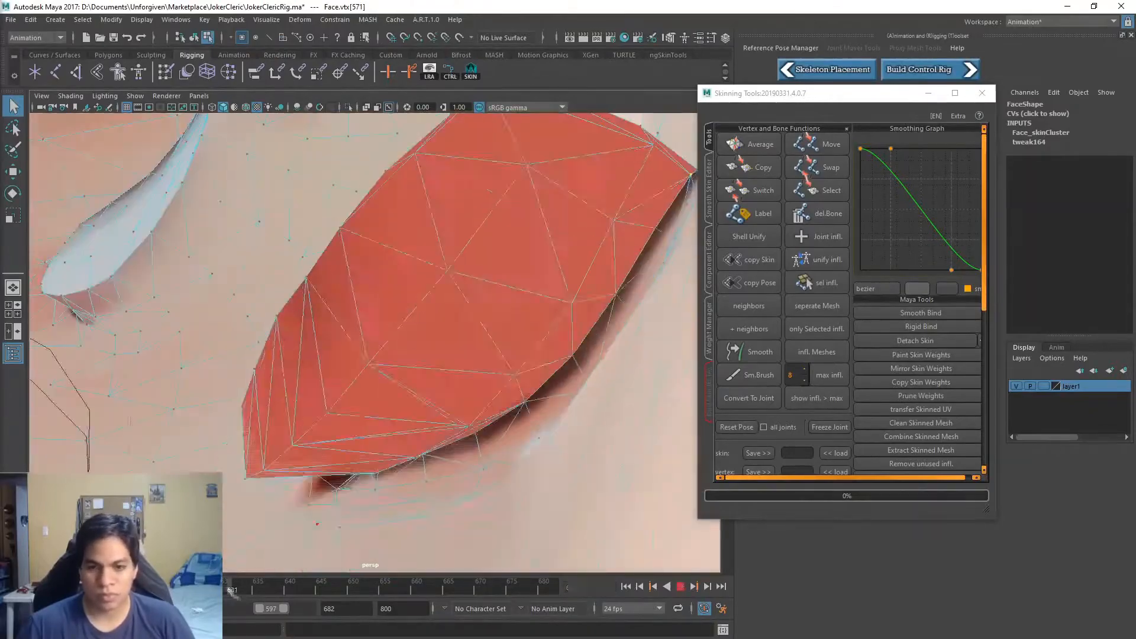
click(217, 365)
scroll(232, 413, down, 3)
alt+drag(361, 513, 332, 502)
key(Left)
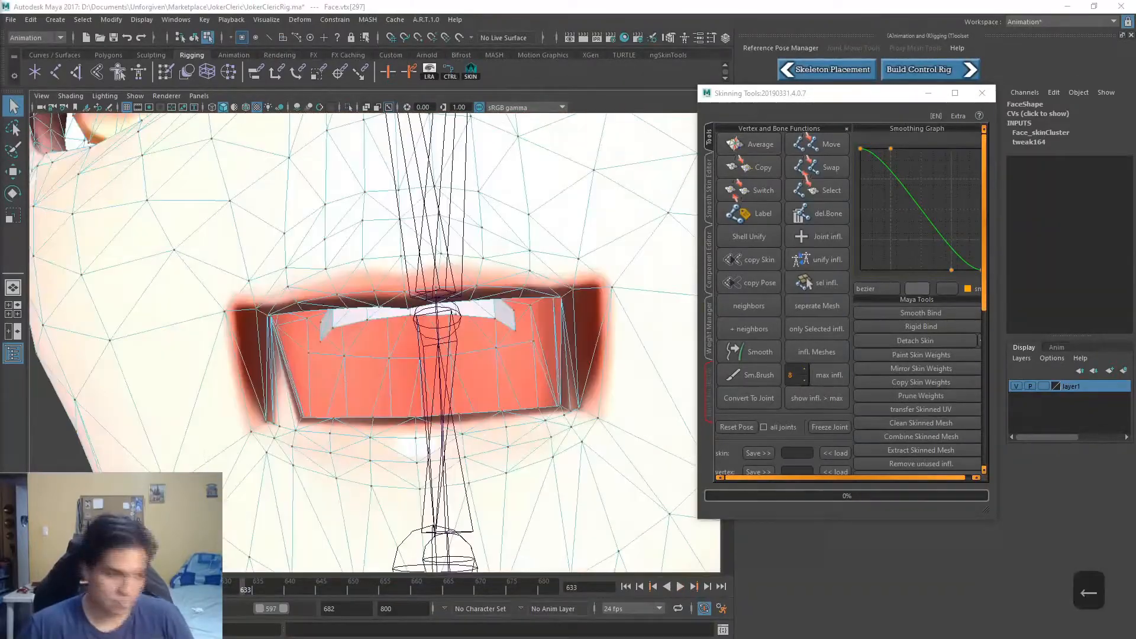
Select a vertex at the inner mouth corner and replay the jaw opening from the front
alt+drag(450, 560, 402, 556)
click(295, 336)
right_click(439, 539)
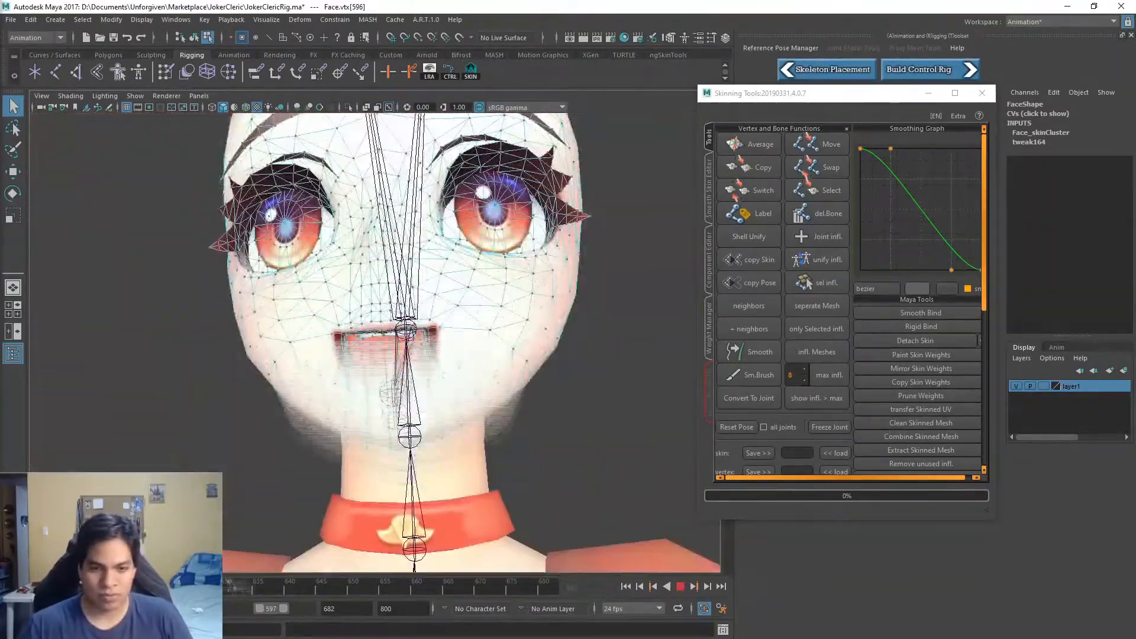
alt+drag(366, 414, 473, 408)
key(alt+v)
Enlarge the Skinning Tools window and apply Weight Hammer to the selected vertices on the side of the jaw
scroll(379, 378, down, 3)
click(544, 405)
scroll(921, 423, down, 1)
drag(924, 519, 923, 579)
drag(515, 305, 550, 355)
click(921, 505)
Average the skin weights of the selected vertices on the cheek side and select another jaw vertex
alt+drag(450, 402, 509, 397)
click(770, 151)
click(533, 452)
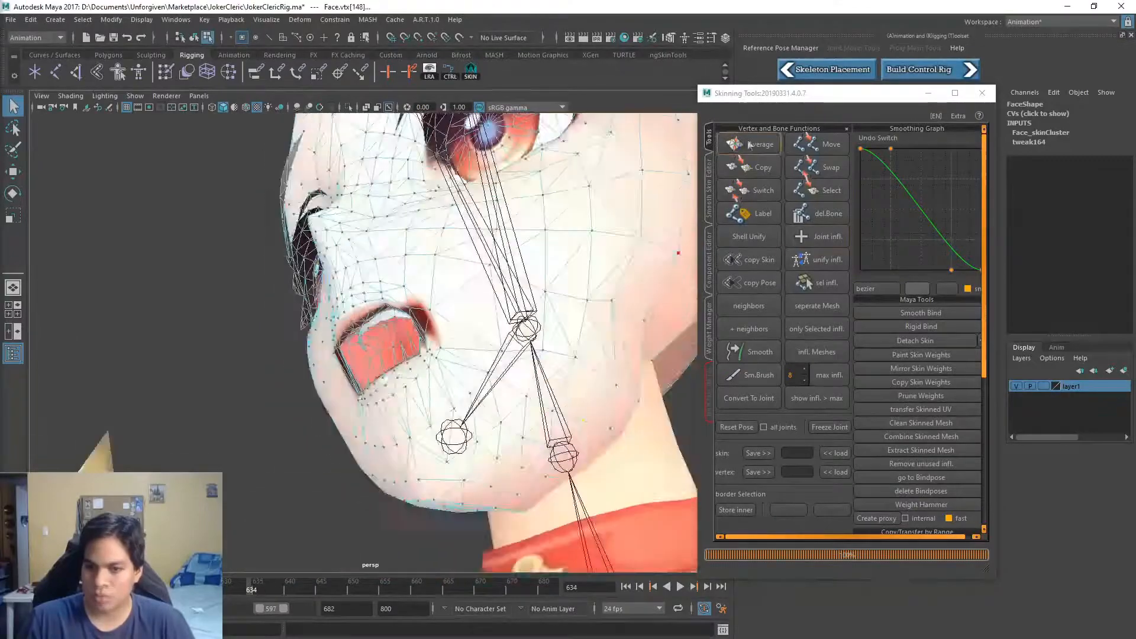
Replay the jaw motion and try averaging the skin weights of the selected jaw vertices
key(alt+v)
alt+drag(225, 461, 322, 440)
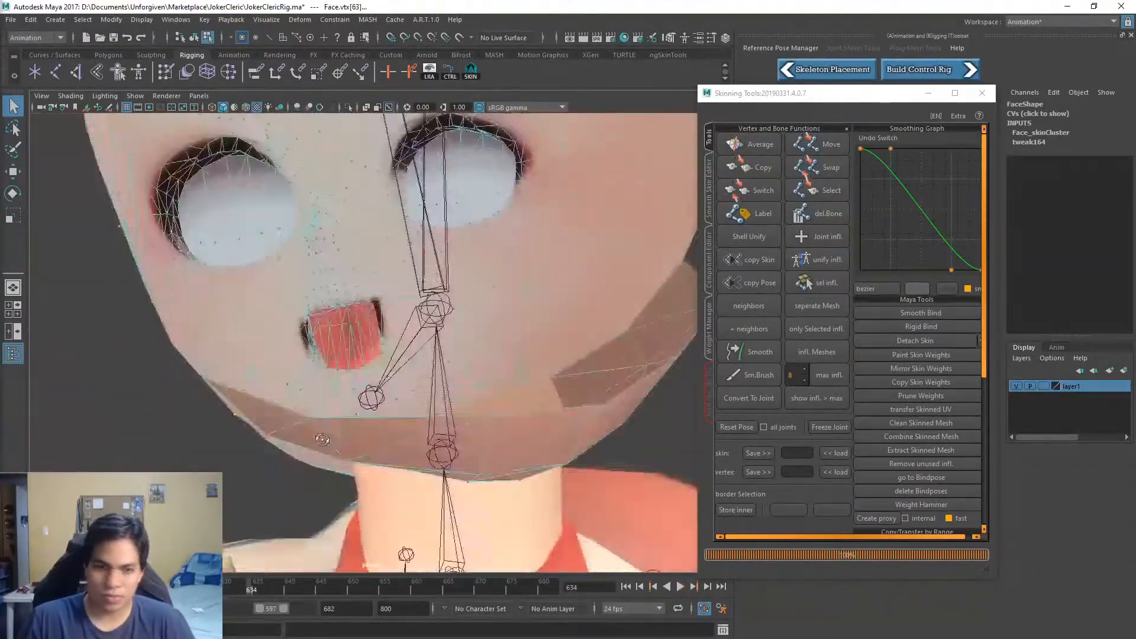
scroll(550, 355, up, 5)
click(746, 152)
key(ctrl+y)
key(ctrl+z)
Try averaging the skin weights with the mouth-corner vertex added to the selection
alt+drag(479, 345, 491, 272)
shift+click(455, 336)
click(746, 154)
scroll(462, 340, up, 2)
click(746, 154)
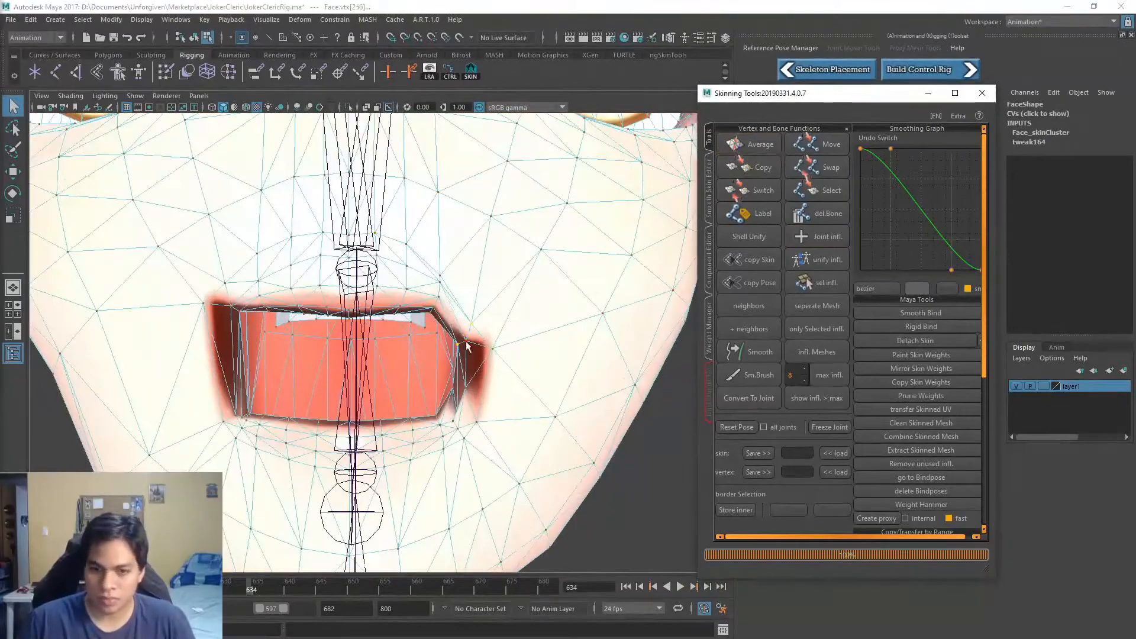
key(ctrl+z)
key(ctrl+y)
key(ctrl+z)
Average the skin weights of the vertices between the lip and the mouth corner
scroll(521, 284, up, 3)
alt+drag(520, 284, 583, 266)
click(282, 377)
shift+click(480, 306)
click(756, 146)
scroll(456, 302, down, 3)
click(757, 147)
Try averaging the mouth-corner vertices repeatedly, comparing and undoing the results
alt+drag(497, 284, 553, 266)
scroll(474, 297, up, 3)
click(756, 147)
click(756, 145)
key(ctrl+z)
key(ctrl+y)
key(ctrl+z)
key(ctrl+z)
key(ctrl+z)
scroll(406, 396, down, 3)
scroll(461, 331, up, 3)
Adjust the joint influence of mouth-corner vertex Face.vtx[254] in the Smooth Skin Editor
click(709, 188)
drag(845, 149, 872, 152)
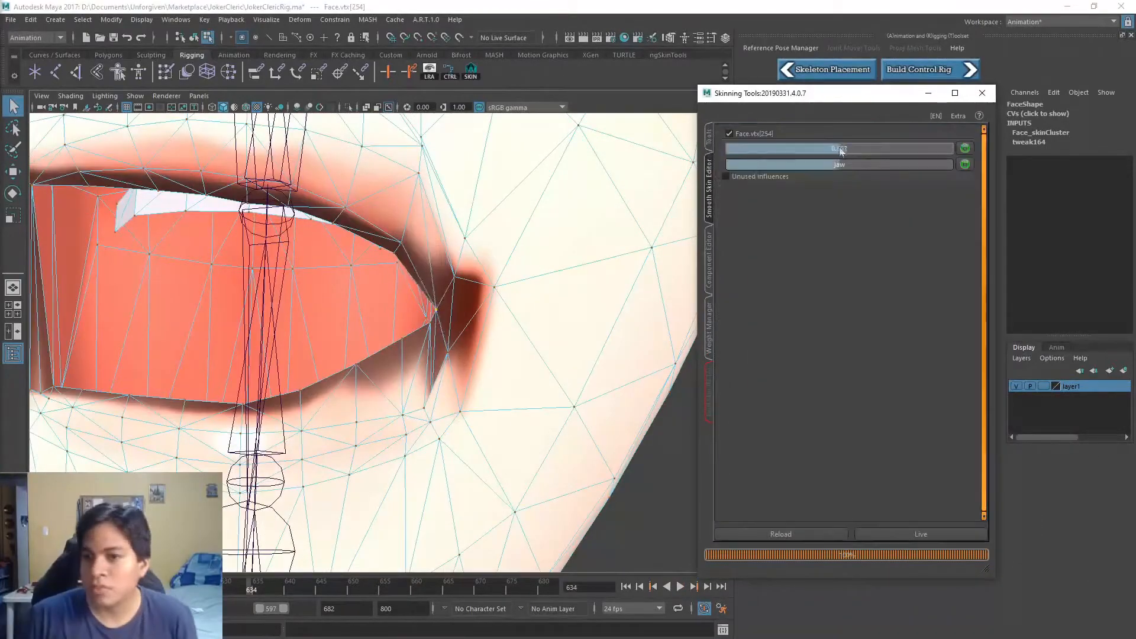
click(709, 136)
scroll(438, 320, down, 3)
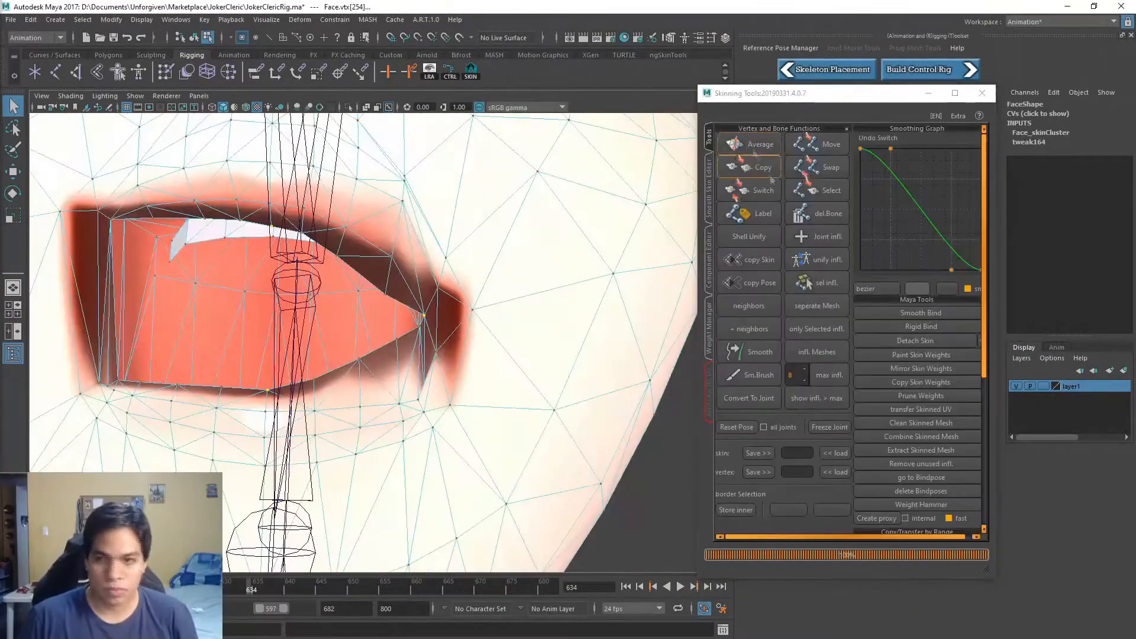
Reshape the Smoothing Graph curve used for averaging the lower-lip vertices
key(ctrl+z)
key(ctrl+y)
scroll(378, 307, down, 5)
scroll(379, 308, up, 5)
click(879, 289)
click(882, 291)
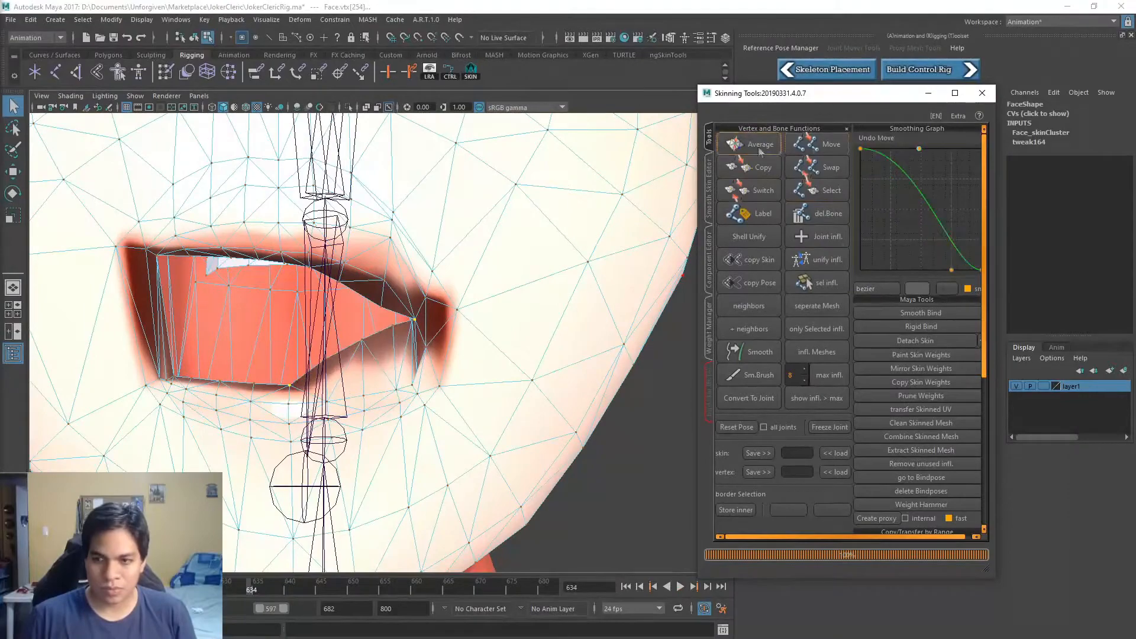
drag(976, 226, 967, 227)
alt+drag(576, 287, 553, 290)
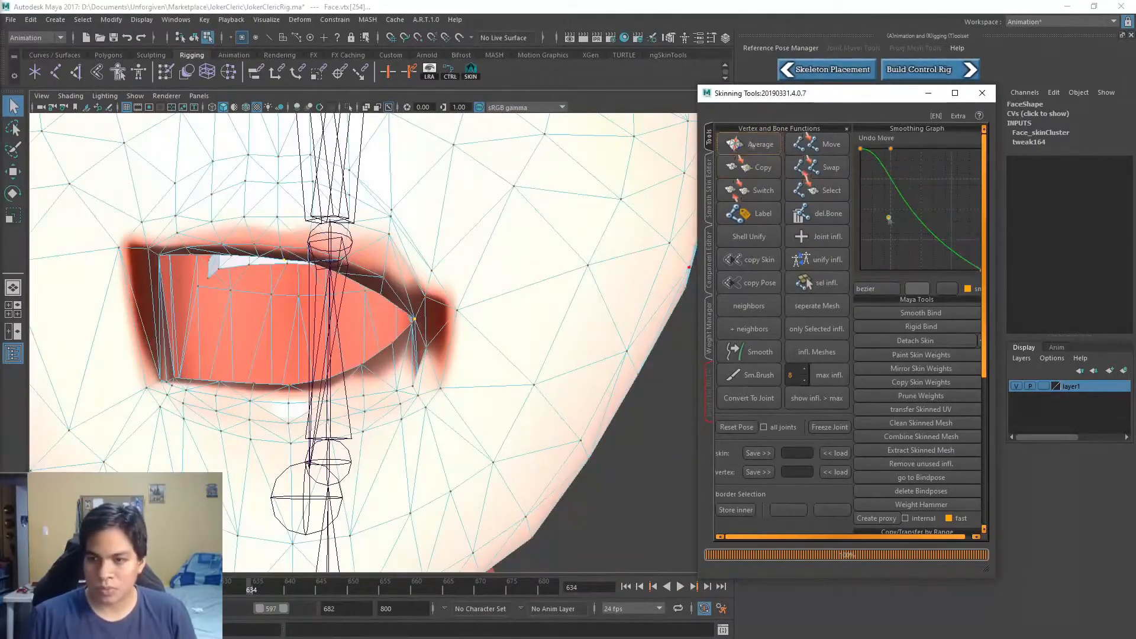
Raise the start handle of the Smoothing Graph curve and average the skin weights of the selected upper-lip vertices
drag(889, 219, 888, 217)
scroll(378, 320, down, 4)
key(alt+v)
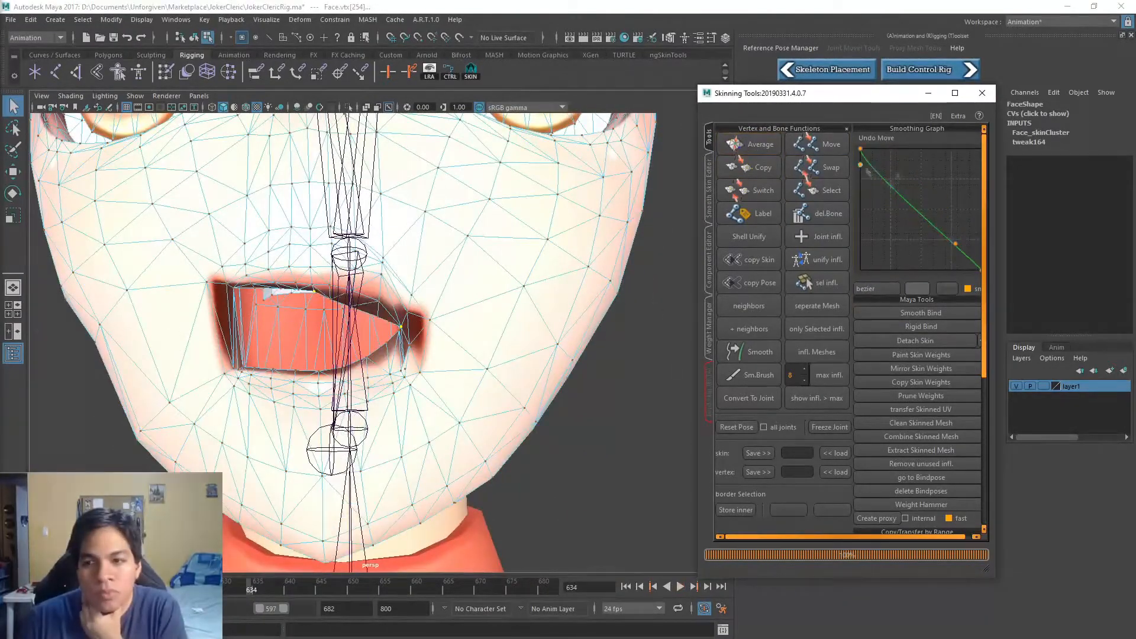
drag(860, 165, 889, 167)
click(760, 146)
scroll(414, 337, up, 5)
alt+drag(462, 331, 461, 348)
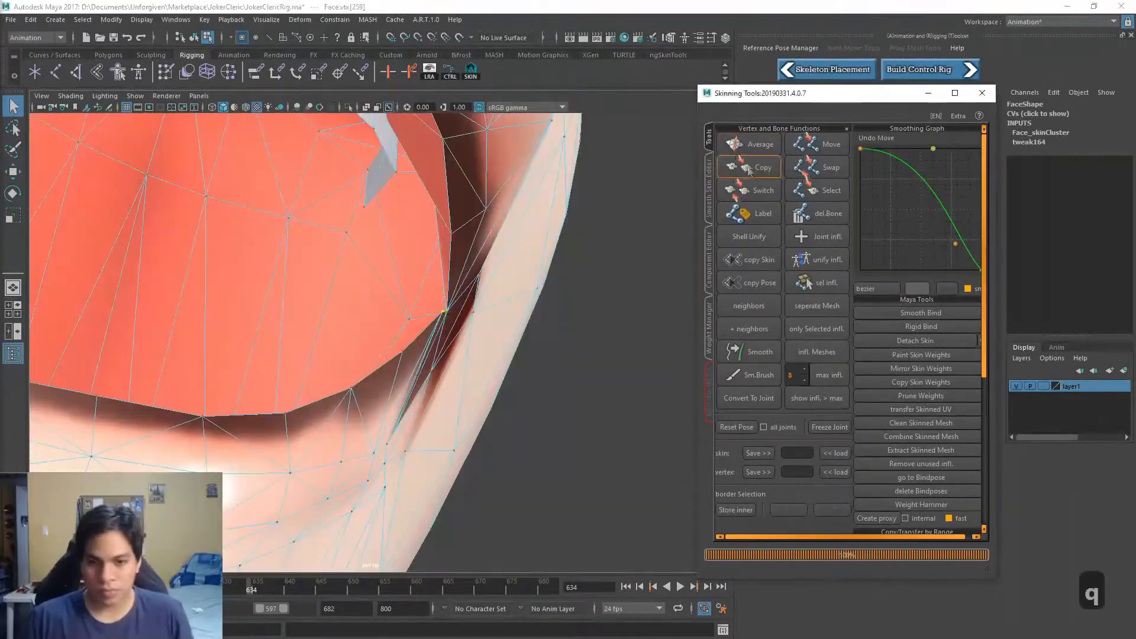
Undo the last weight copy and copy skin weights to the neighbouring vertex below the mouth corner
click(748, 171)
key(ctrl+z)
key(w)
key(ctrl+z)
key(q)
shift+click(434, 352)
click(757, 168)
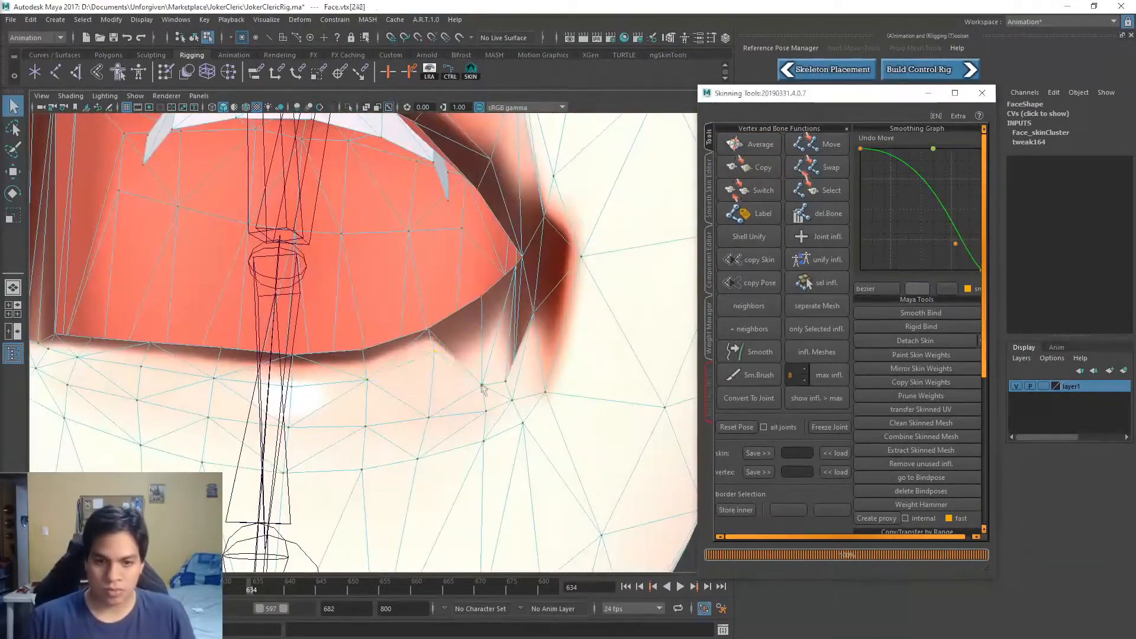
Replay the jaw motion and copy skin weights between the vertices around the mouth corner
scroll(414, 331, down, 4)
key(alt+v)
alt+drag(414, 332, 450, 355)
key(alt+v)
click(750, 167)
alt+drag(533, 320, 576, 331)
click(524, 307)
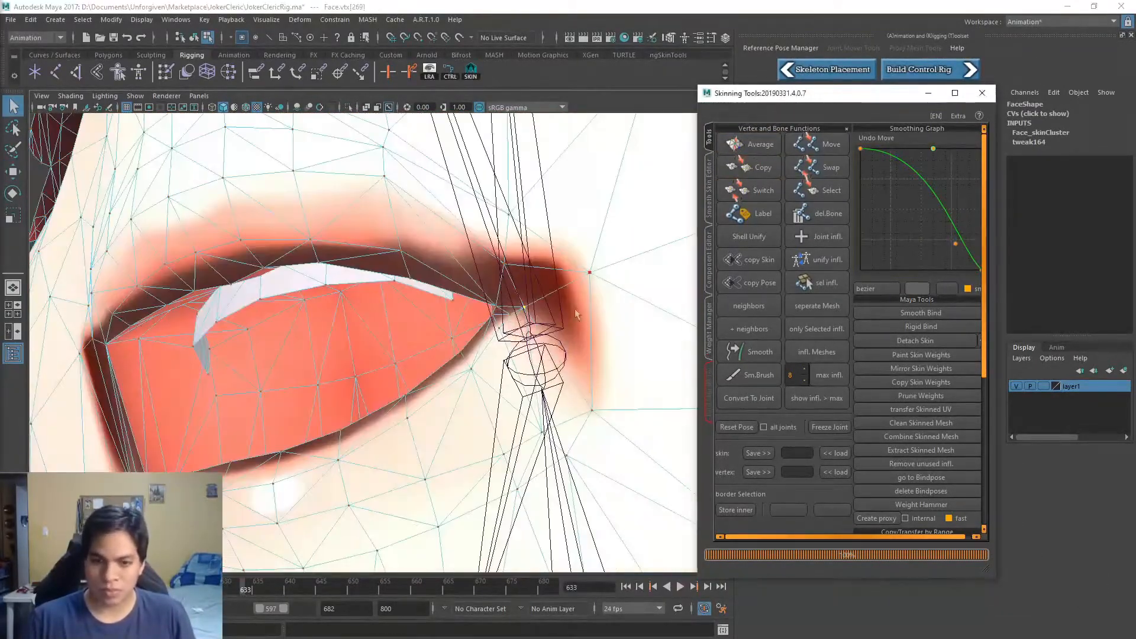
Select the row of face vertices running below the lower lip up to the mouth corner
alt+drag(415, 331, 367, 343)
scroll(415, 331, down, 5)
scroll(414, 331, up, 5)
click(251, 403)
shift+click(329, 397)
shift+click(397, 381)
shift+click(461, 369)
shift+click(492, 353)
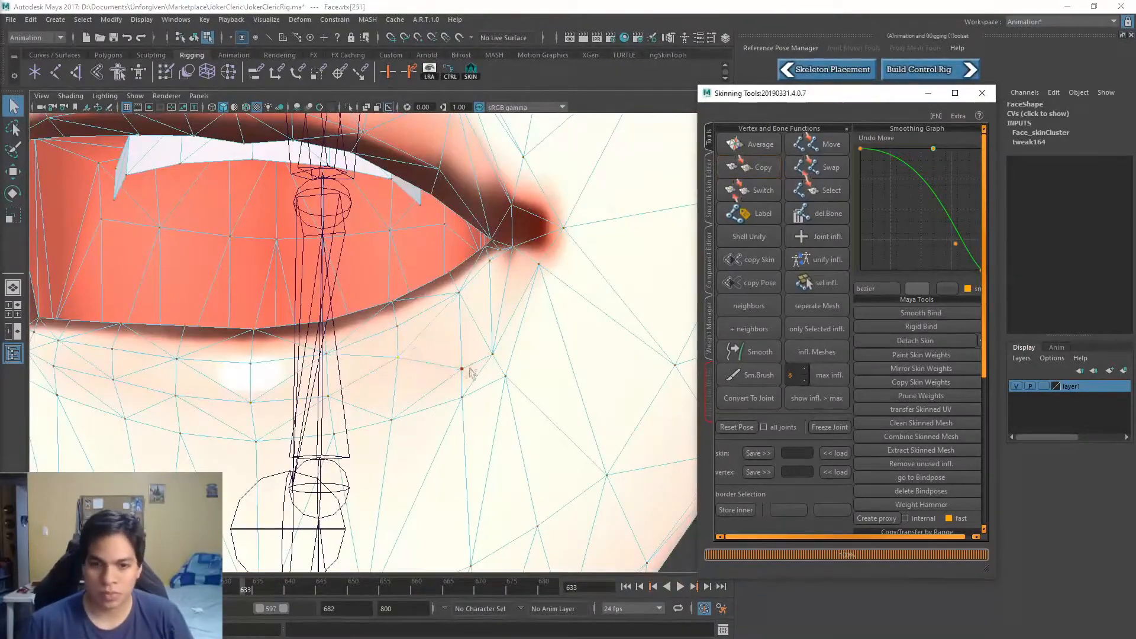
Copy skin weights onto the remaining uneven vertices beside the mouth corner
scroll(414, 319, down, 4)
alt+drag(414, 319, 521, 314)
scroll(403, 314, up, 2)
click(390, 278)
click(750, 168)
click(750, 168)
click(509, 285)
click(750, 167)
alt+drag(615, 290, 402, 319)
click(757, 167)
click(757, 167)
Scrub through the jaw opening from the front to check the mouth and save the scene
drag(245, 587, 226, 586)
scroll(378, 326, down, 4)
alt+drag(402, 331, 396, 308)
drag(273, 587, 228, 587)
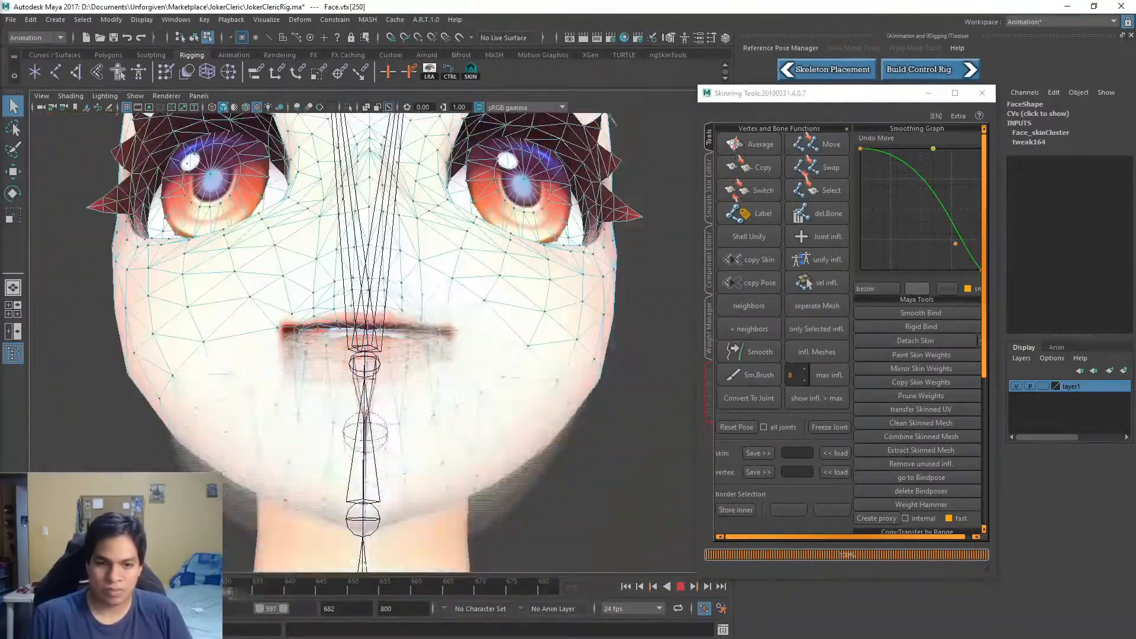
key(ctrl+s)
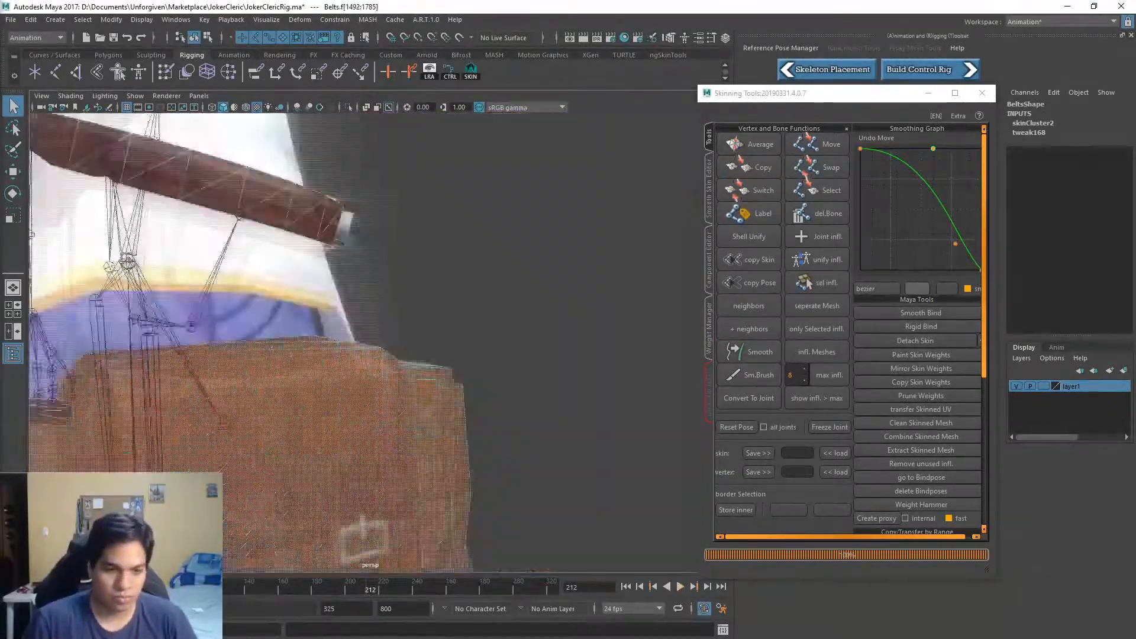
Test the sidePack joint, undo its transform, and hide the cloak mesh
key(w)
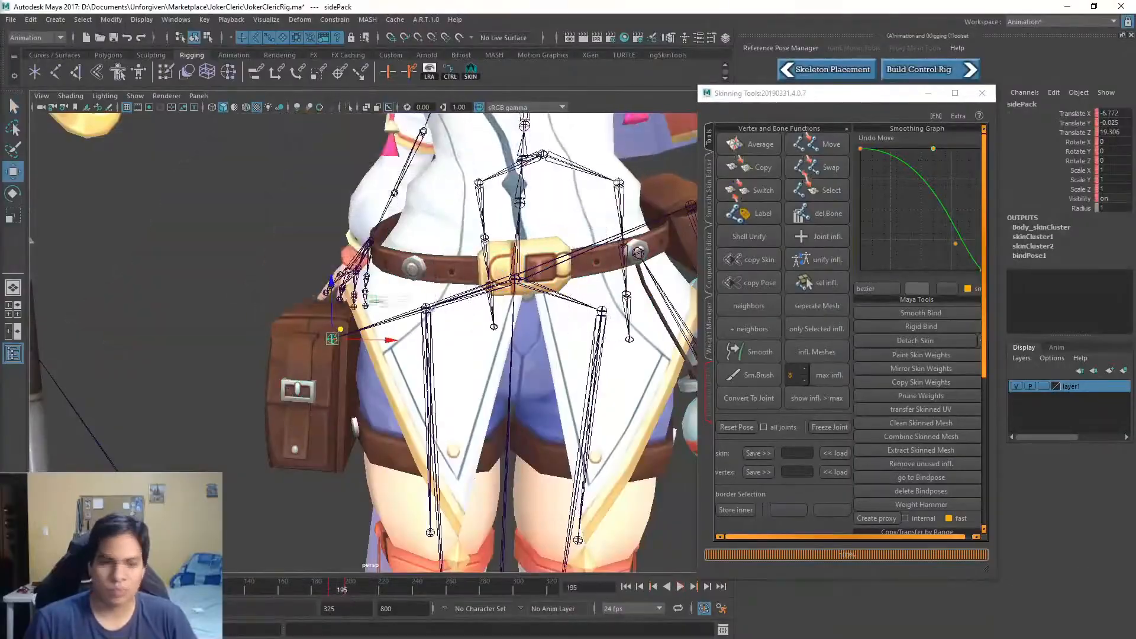
key(ctrl+z)
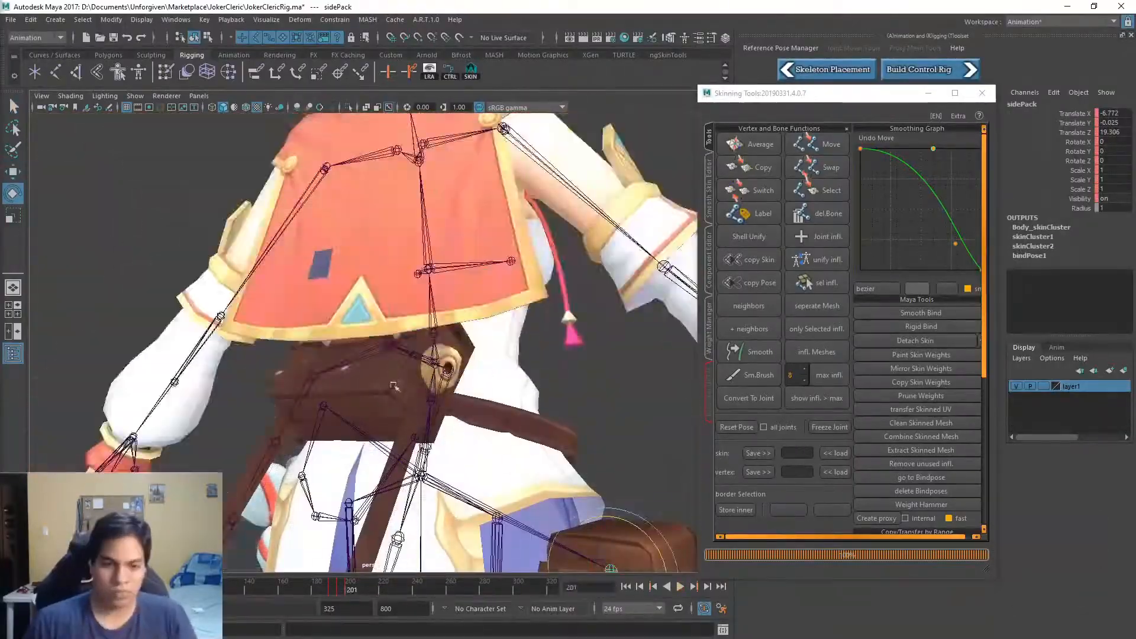
key(ctrl+h)
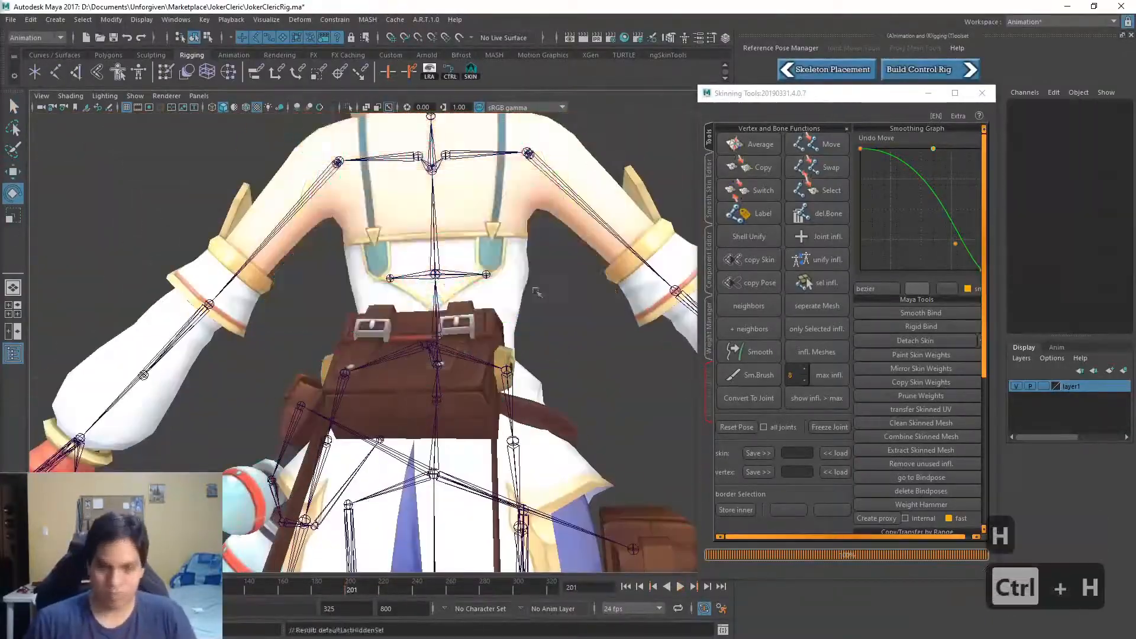
Rotate the backBelt_l_04 joint to test the back strap's deformation and undo the rotation
right_drag(442, 286, 443, 320)
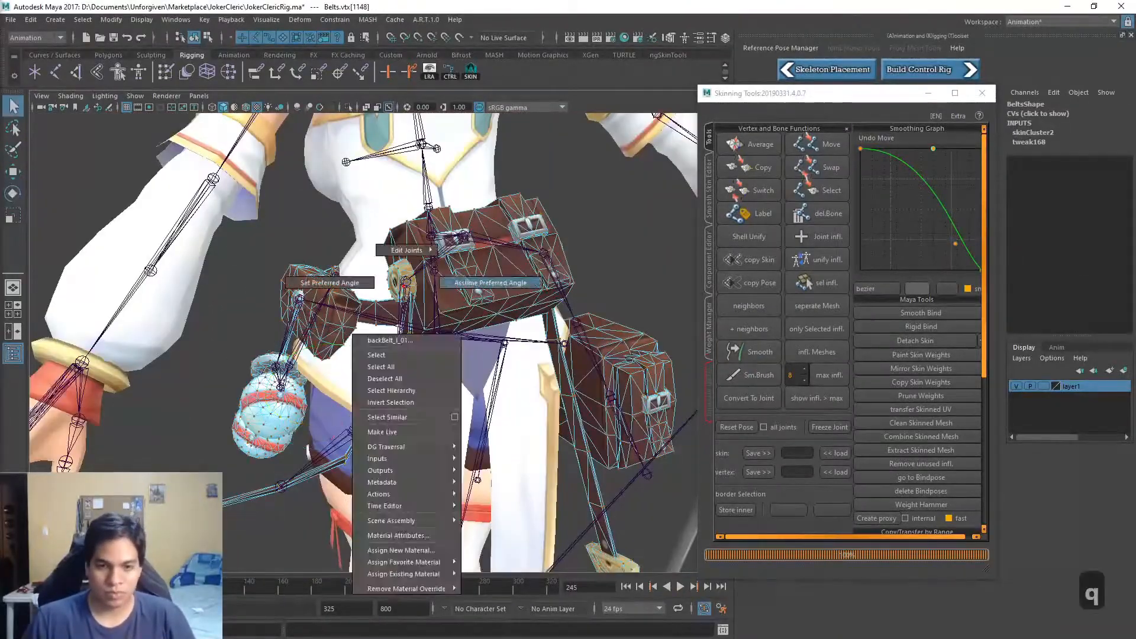
key(w)
key(e)
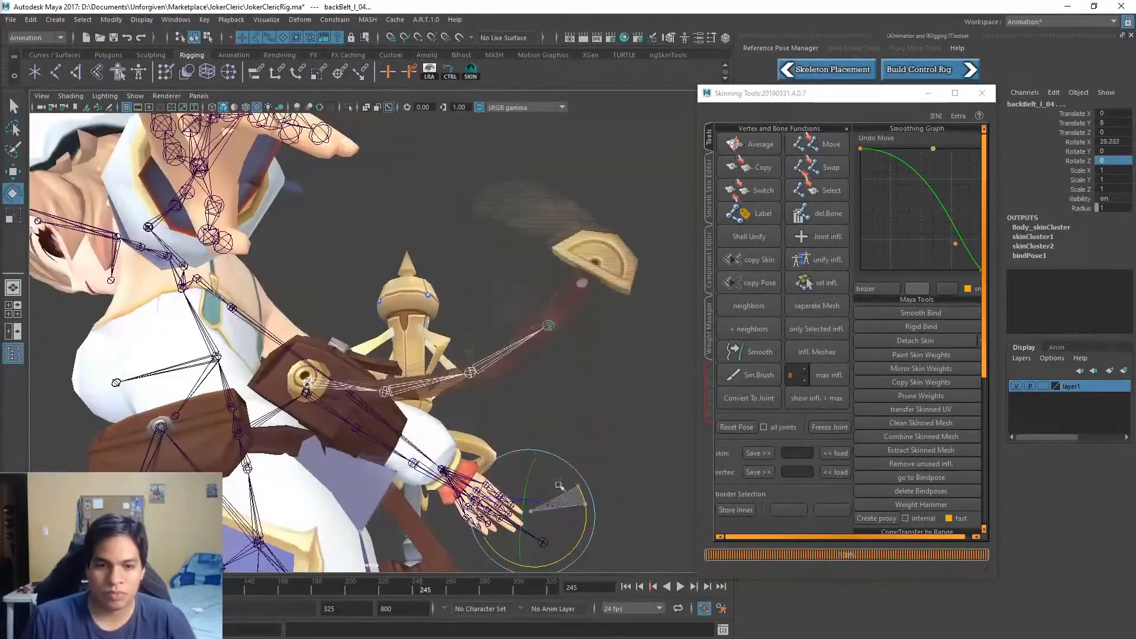
key(ctrl+z)
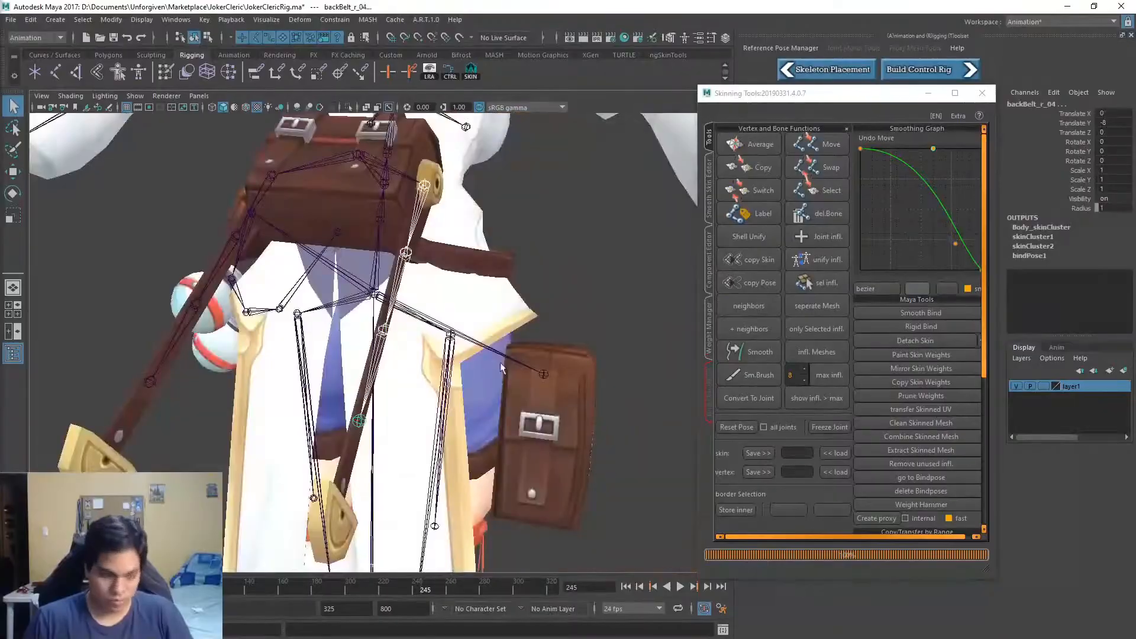
Hide the belts and bags to expose the Body mesh for vertex editing
right_click(440, 286)
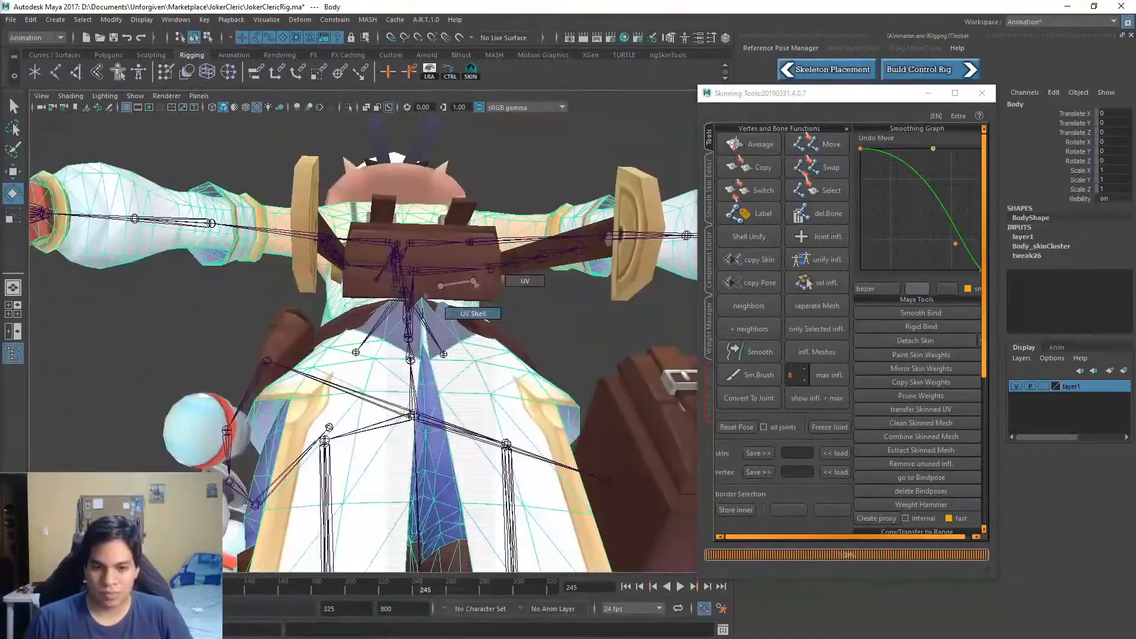
key(q)
key(ctrl+h)
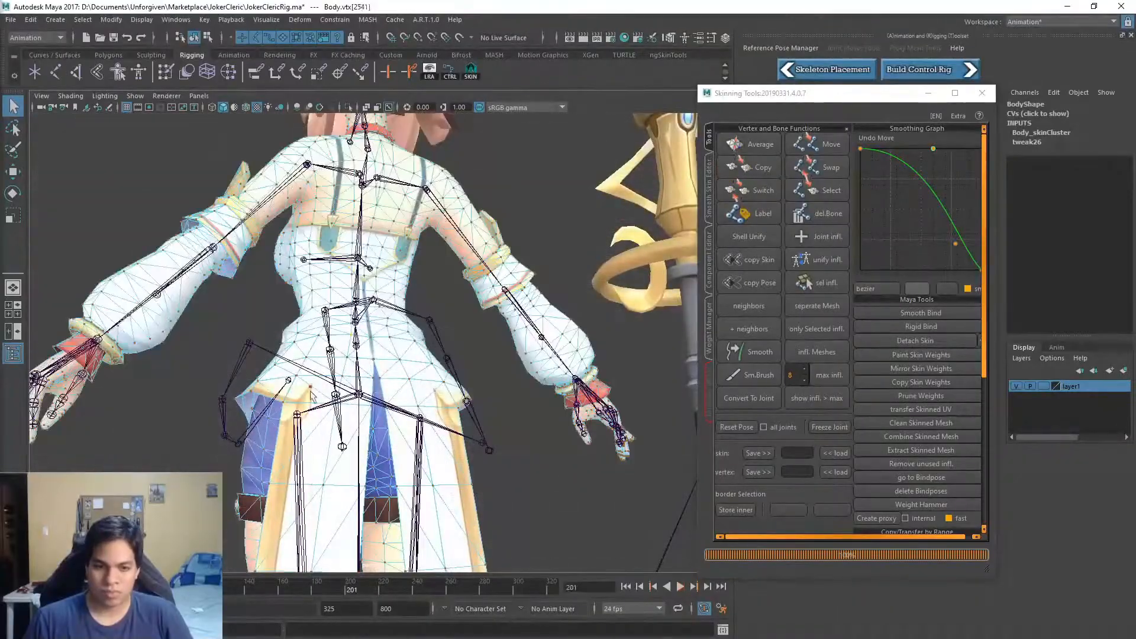
Isolate the shorts and legs portion of the Body mesh in the viewport
key(ctrl+1)
key(ctrl+1)
key(ctrl+1)
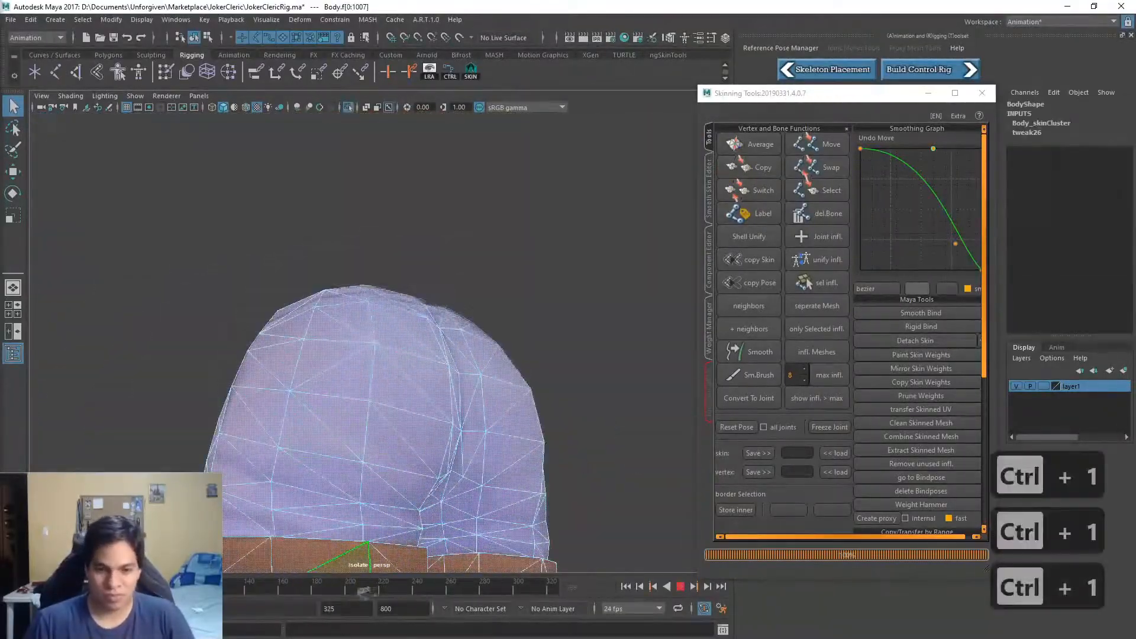
key(ctrl+1)
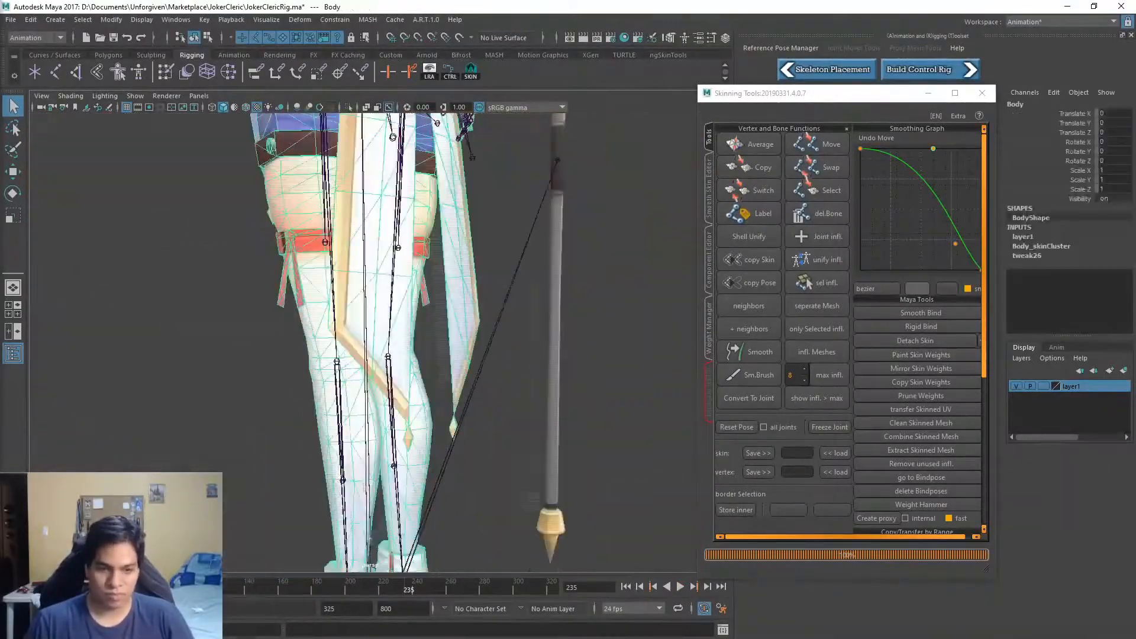
key(ctrl+1)
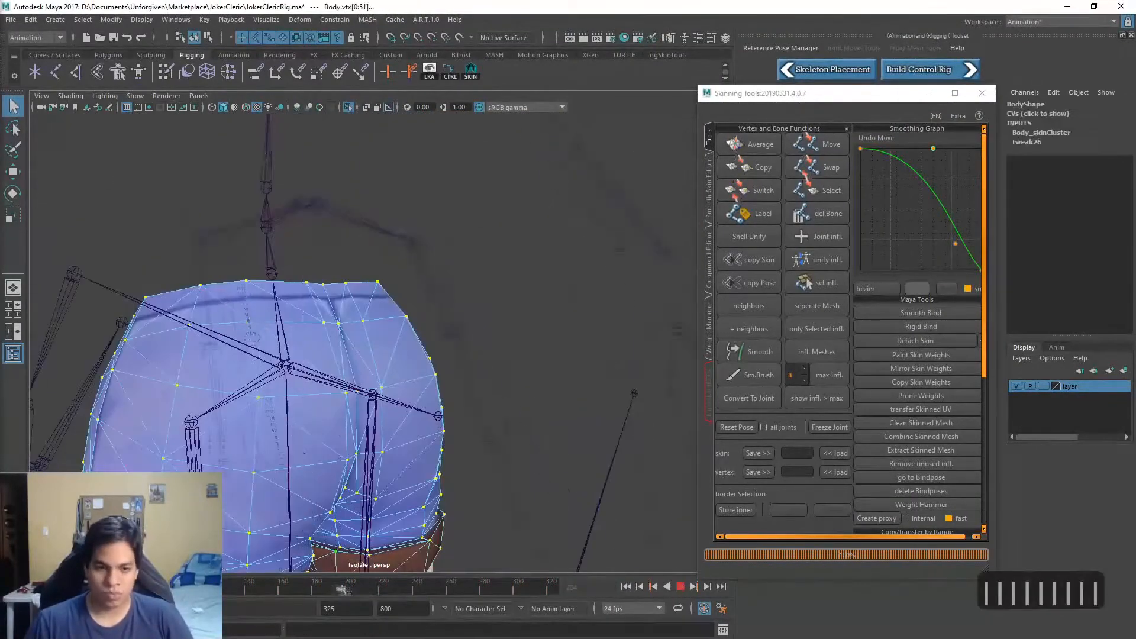
Examine the joint influences on the shorts' vertices in the Component Editor and Smooth Skin Editor
middle_drag(249, 221, 194, 227)
middle_drag(203, 356, 148, 362)
click(711, 279)
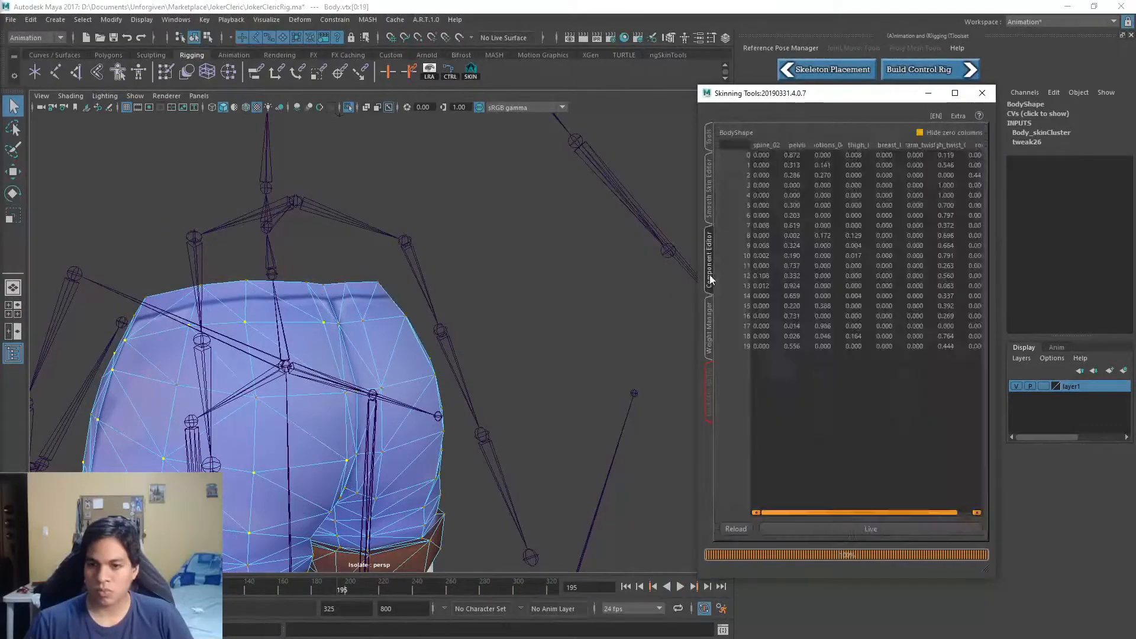
click(709, 188)
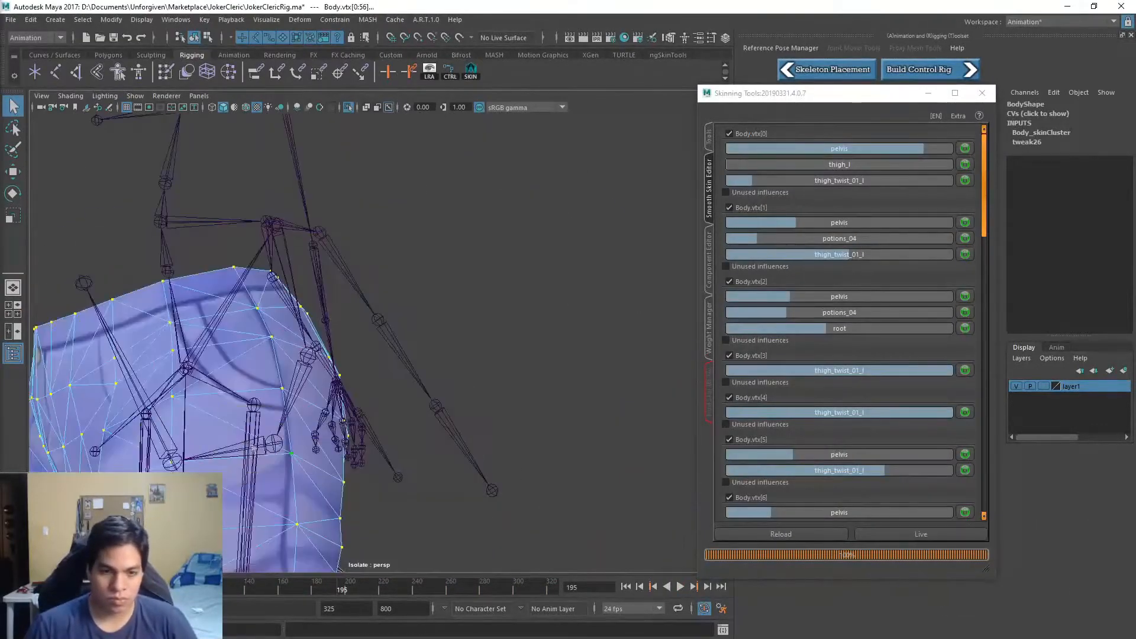
Undo the latest changes made on the shorts' vertices
key(ctrl+z)
key(ctrl+z)
key(ctrl+z)
key(ctrl+z)
key(ctrl+z)
key(ctrl+z)
key(ctrl+z)
key(ctrl+z)
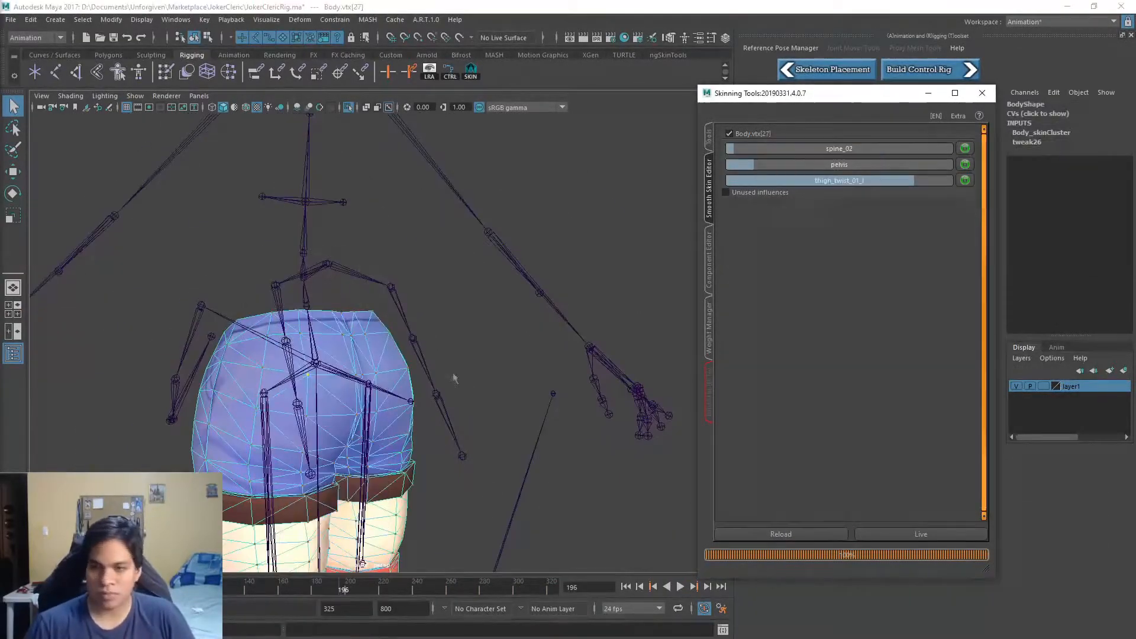
Grow the selection to all the shorts' vertices and set the potions joint's weight on them to 0
key(shift+period)
key(shift+period)
key(shift+period)
key(shift+period)
key(shift+period)
key(shift+period)
key(shift+period)
key(shift+period)
key(shift+period)
key(shift+period)
key(shift+period)
key(shift+period)
alt+drag(455, 379, 455, 269)
alt+drag(302, 296, 544, 373)
right_drag(503, 258, 447, 270)
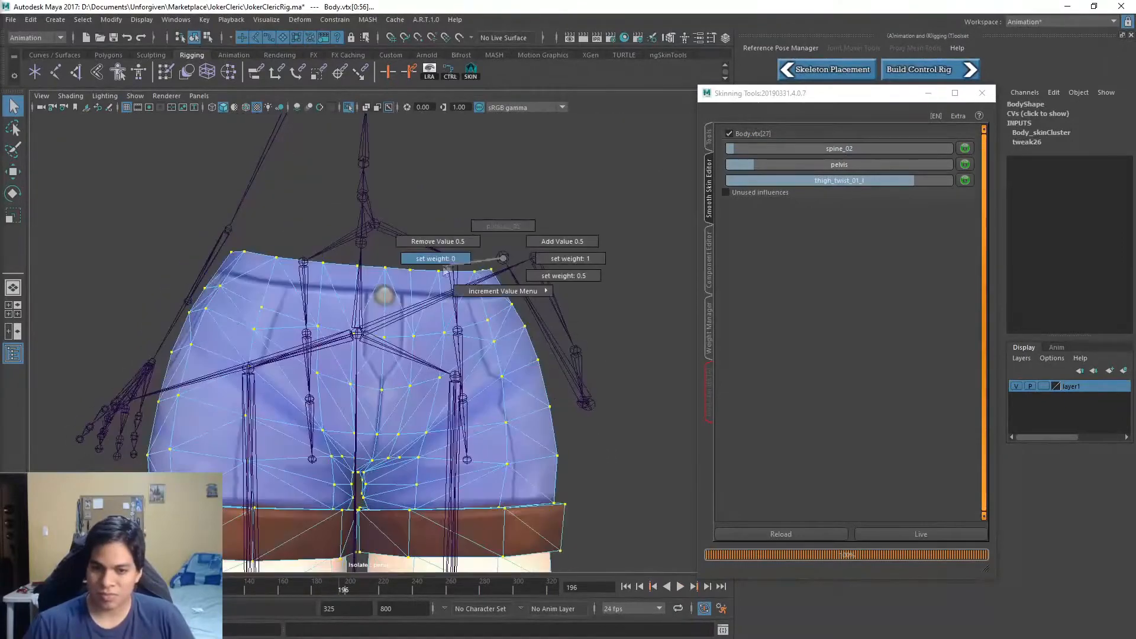
Replay the hip motion and average the skin weights of the selected vertices on the shorts' hip
key(alt+v)
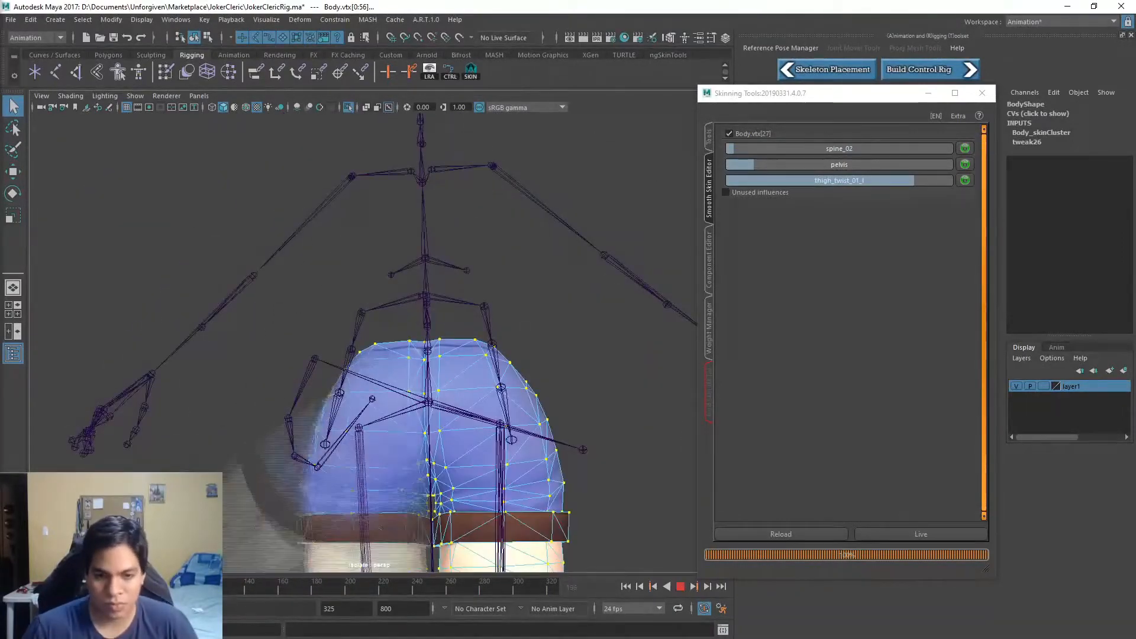
key(f)
key(alt+v)
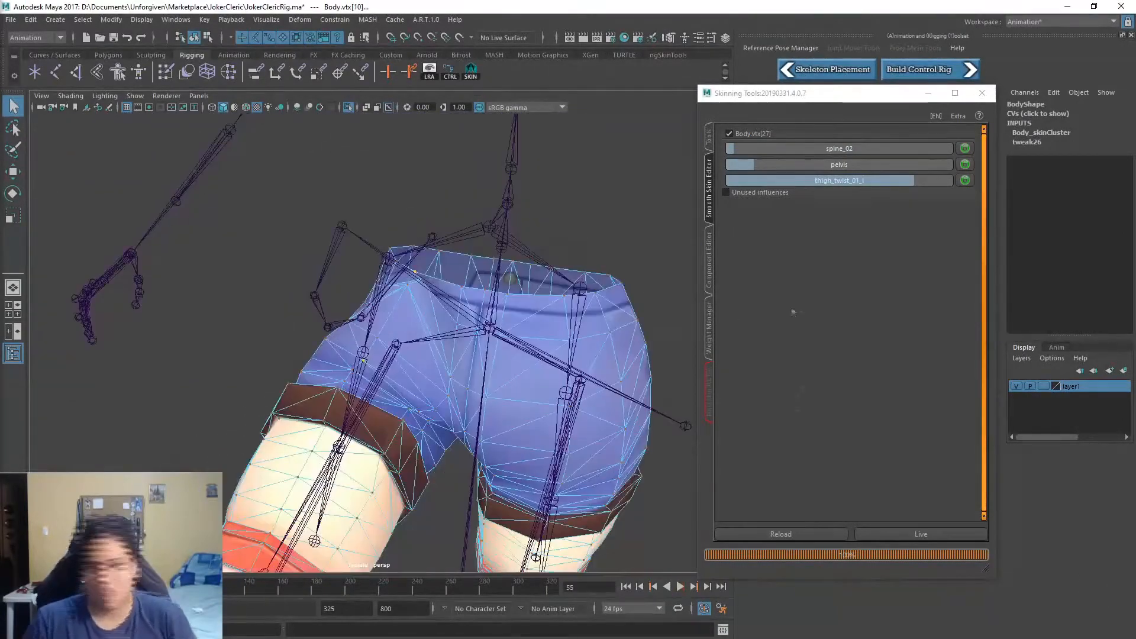
click(709, 137)
click(763, 148)
key(alt+v)
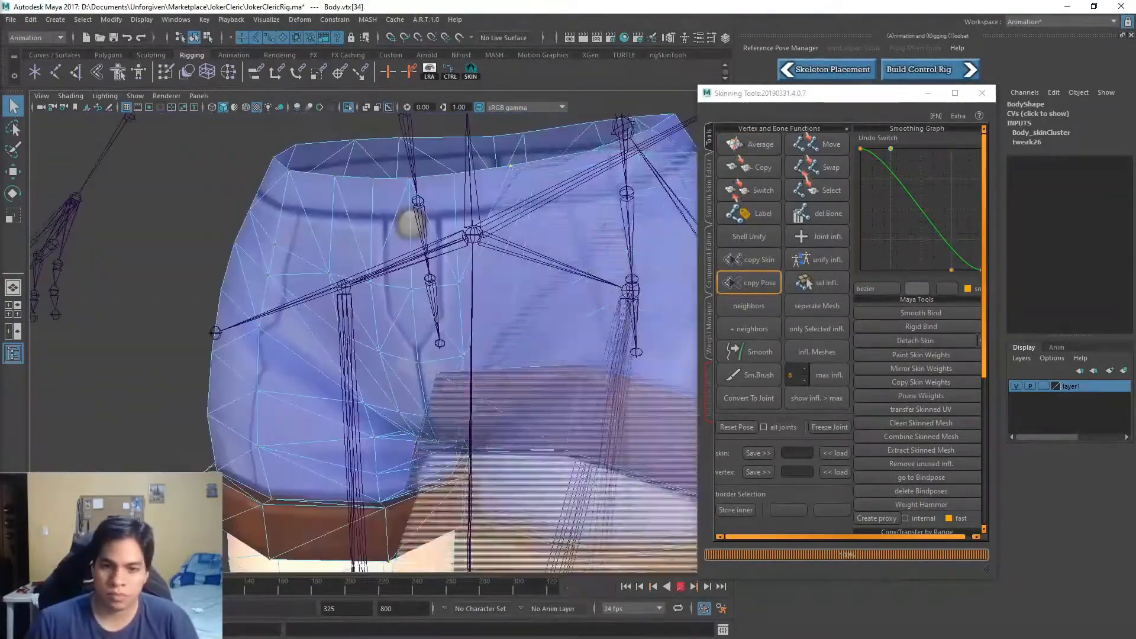
Review the shorts in motion and copy skin weights between the selected hip vertices
key(alt+v)
key(alt+v)
alt+drag(450, 278, 398, 241)
click(769, 169)
click(769, 170)
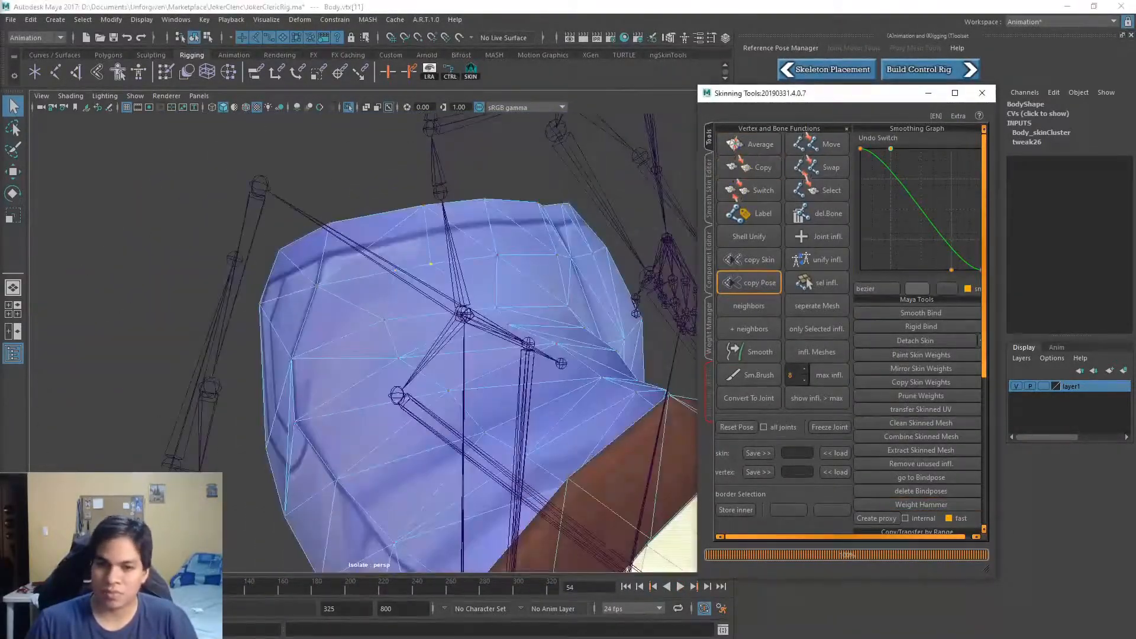
Replay the leg motion, raise the Smoothing Graph curve's end handle, and copy weights onto the selected shorts vertices
key(alt+v)
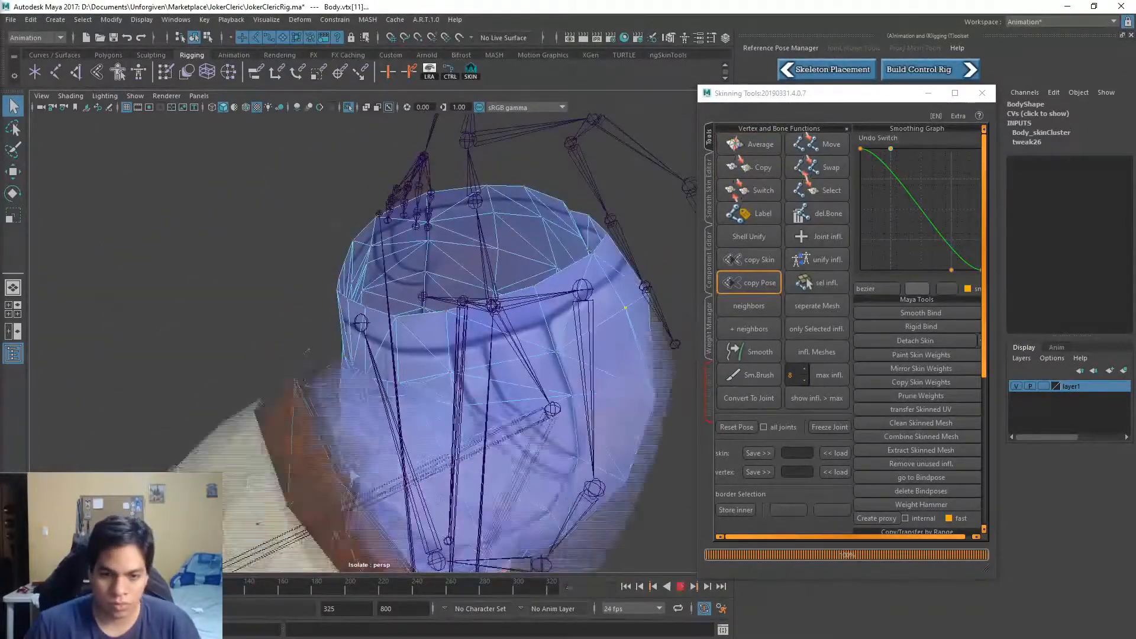
drag(951, 269, 961, 205)
alt+drag(414, 334, 520, 337)
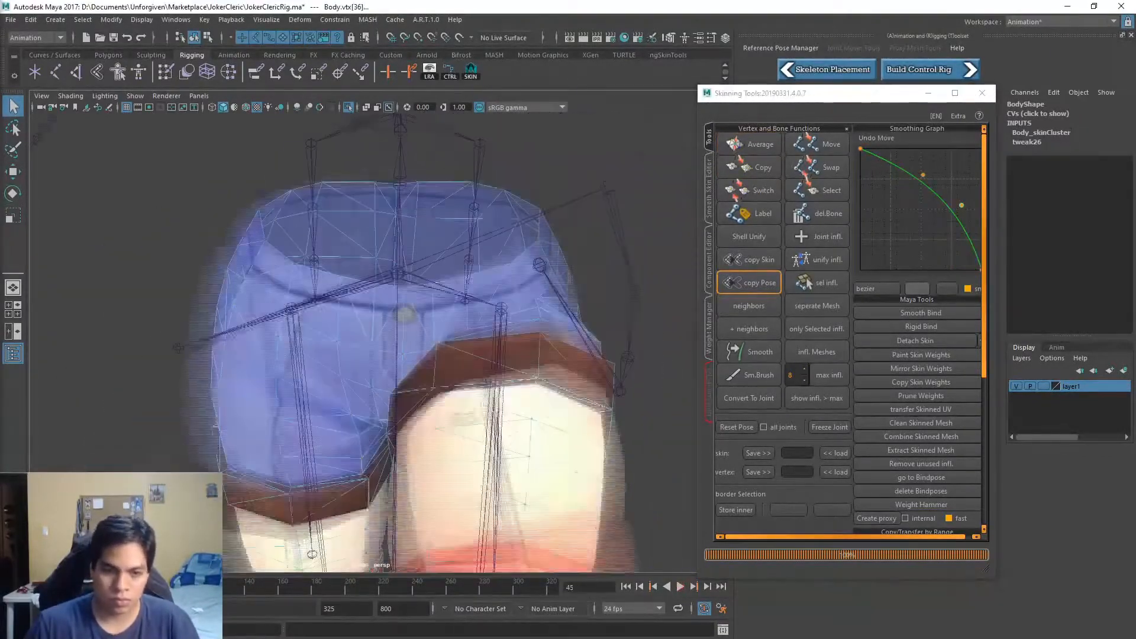
click(762, 167)
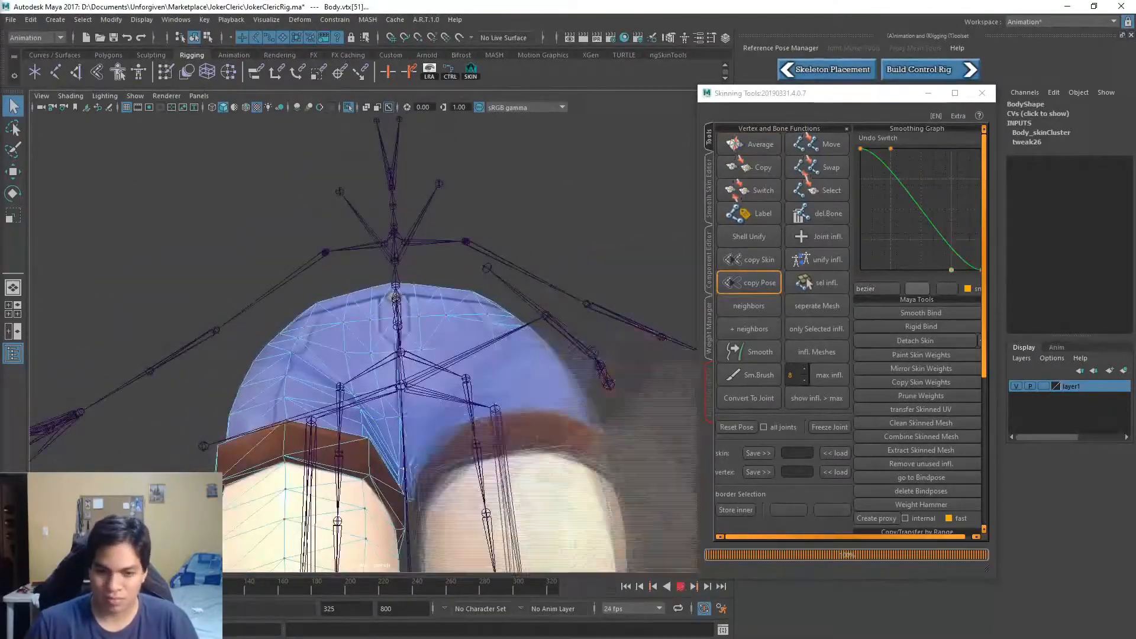
Copy skin weights onto the selected shorts vertices, replay the leg motion and bring the whole character back from isolation
click(766, 152)
alt+drag(414, 355, 509, 337)
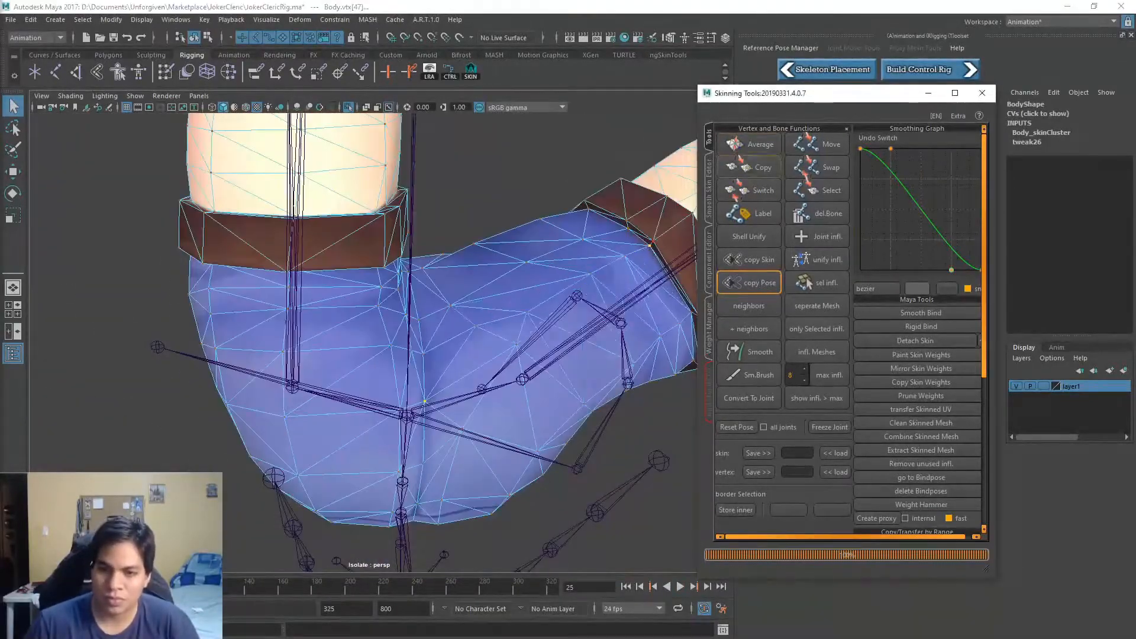
key(alt+v)
alt+drag(414, 355, 533, 349)
key(ctrl+1)
click(552, 411)
Pick a vertex on the belts' hanging pouch and grow the selection over the pouch
click(426, 355)
key(h)
key(g)
scroll(379, 331, up, 2)
key(alt+v)
key(alt+v)
click(596, 279)
key(bar)
key(bar)
key(bar)
scroll(503, 332, up, 5)
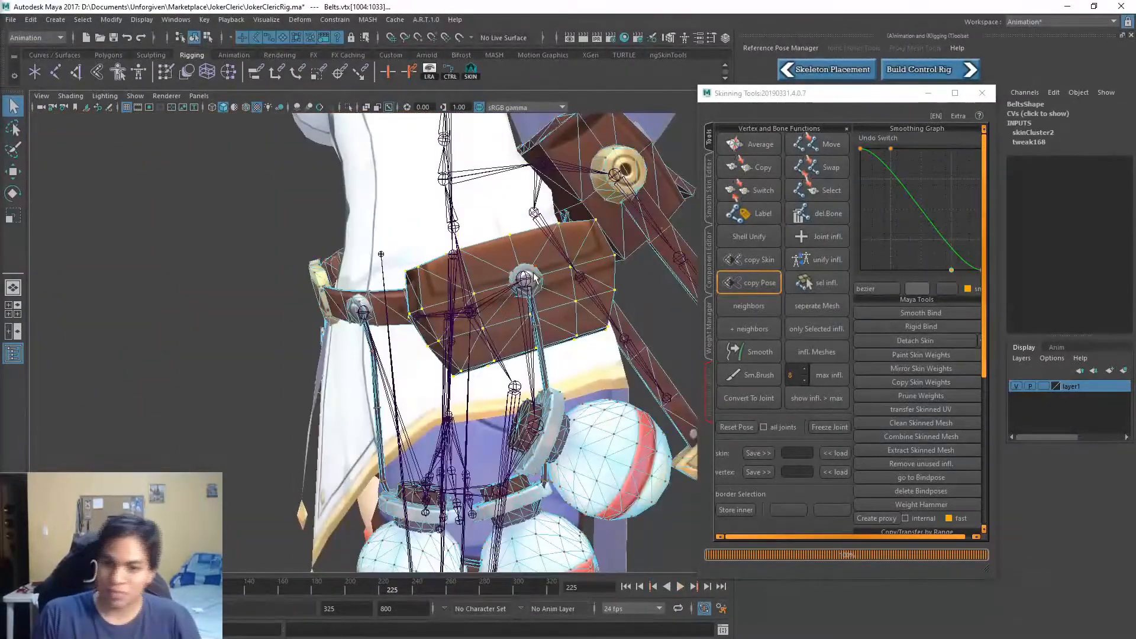
key(bar)
key(bar)
key(bar)
key(bar)
key(bar)
key(bar)
Add the potion parts of the belts to the selection, grow it over them and convert the selection to faces
shift+click(614, 434)
alt+drag(630, 464, 528, 520)
key(bar)
key(bar)
key(bar)
key(bar)
key(bar)
key(bar)
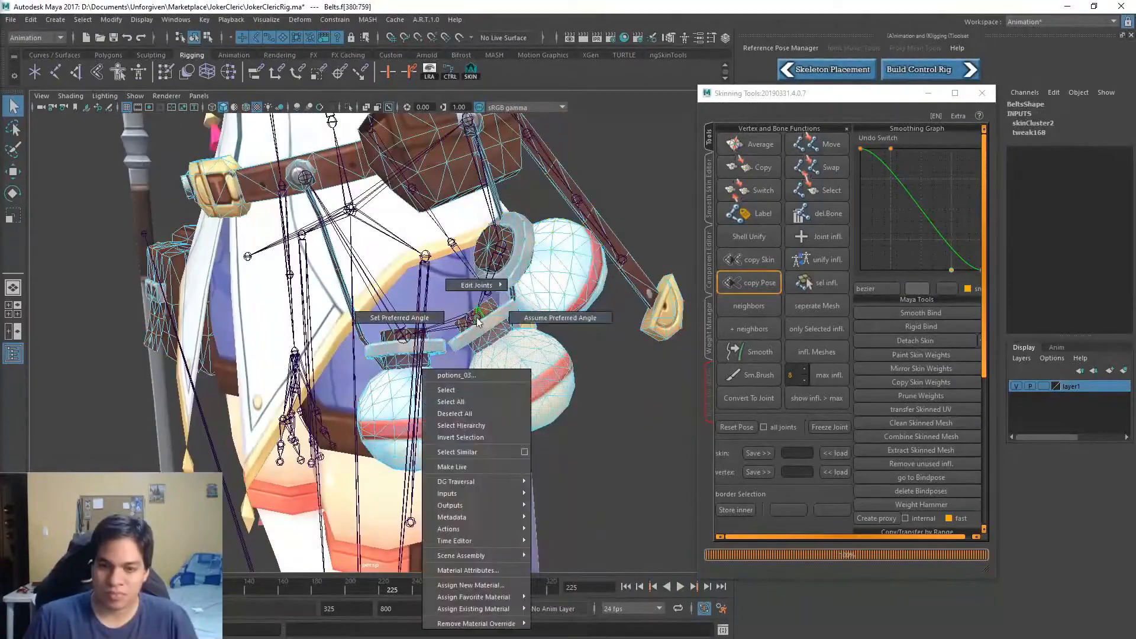
ctrl+right_drag(331, 402, 325, 403)
Shift the playback range to frames 630–800, select the potion joints and key them at frame 640
click(500, 247)
key(alt+v)
scroll(379, 331, down, 10)
drag(158, 608, 266, 608)
scroll(402, 337, up, 10)
alt+drag(450, 355, 502, 343)
shift+click(456, 323)
shift+click(382, 337)
key(s)
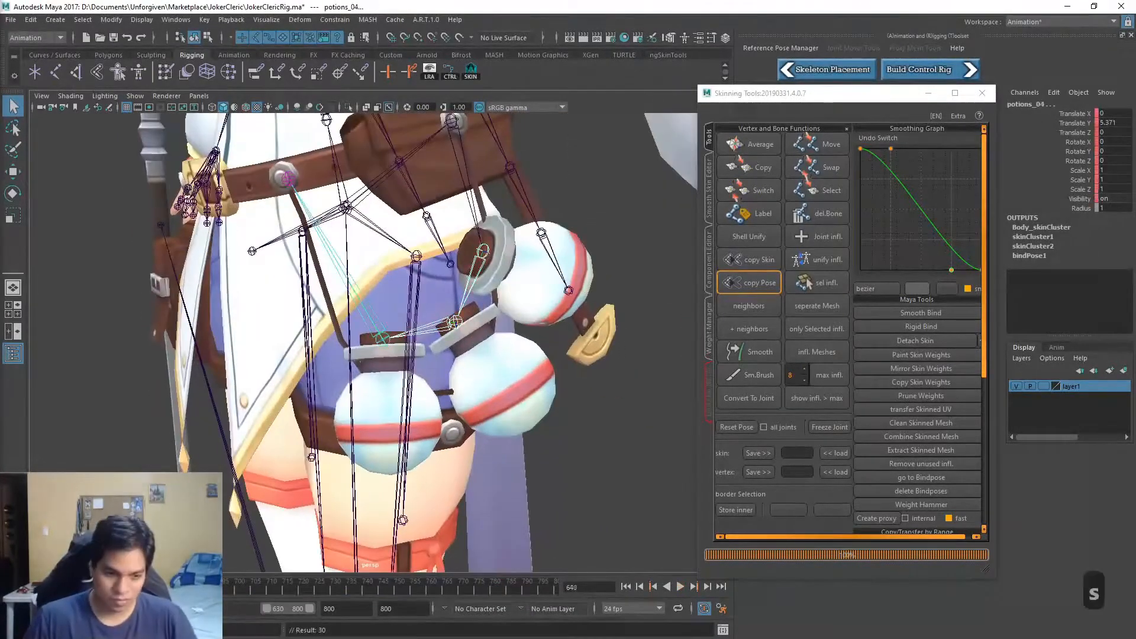
Try moving the potions_04 joint at frame 645 and undo the last changes
key(ctrl+z)
key(q)
click(315, 230)
key(w)
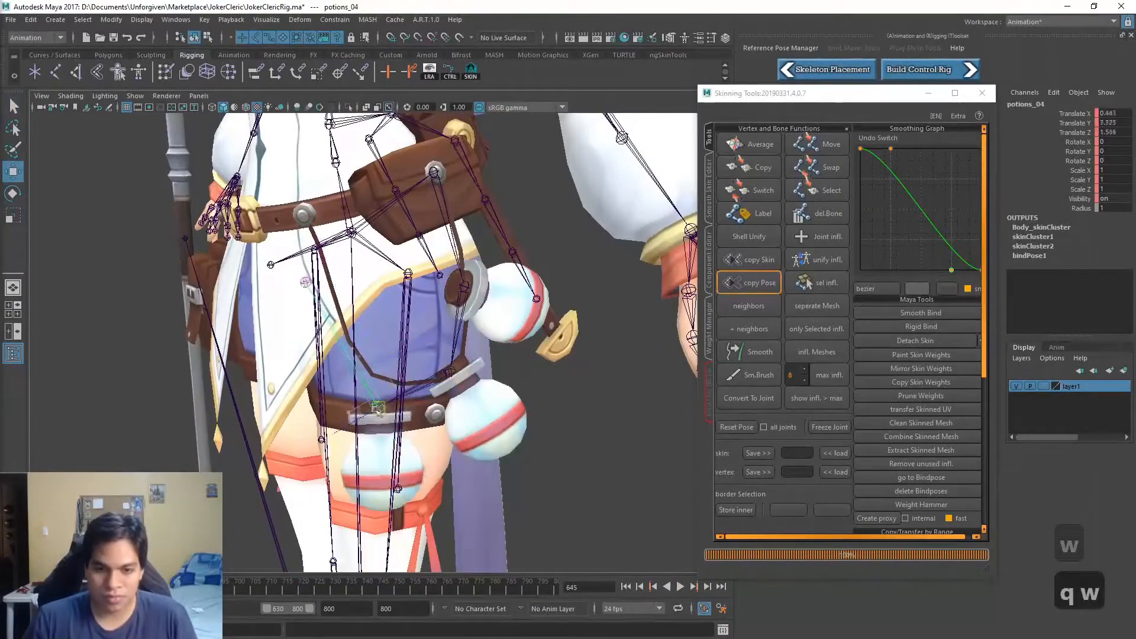
alt+drag(341, 294, 383, 297)
key(ctrl+z)
key(ctrl+z)
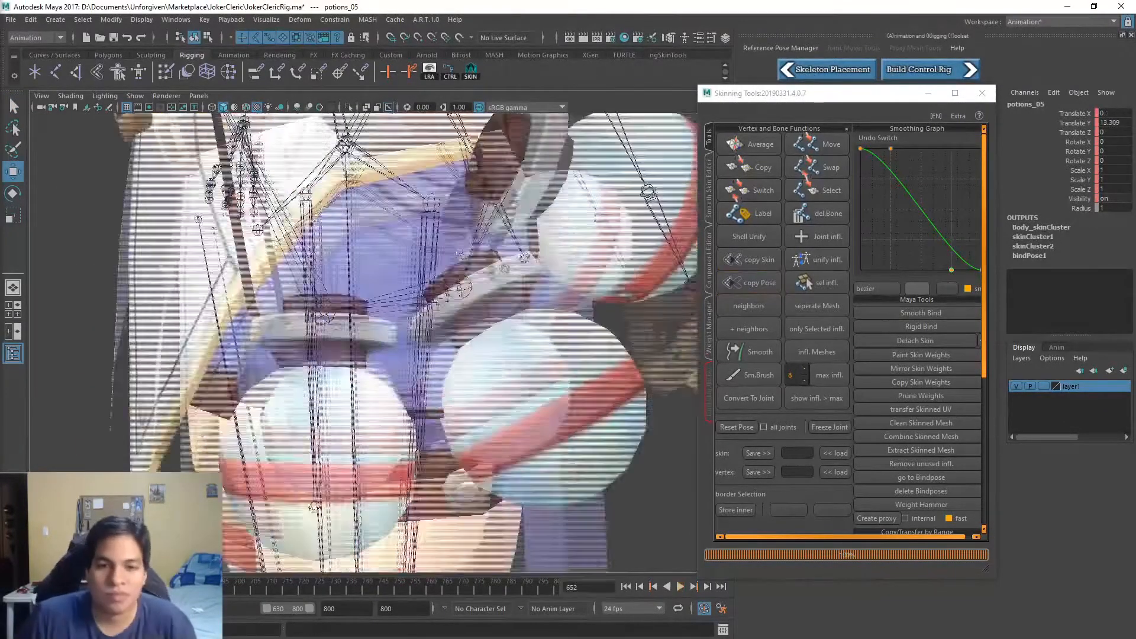
Switch the belts mesh to vertex mode, select a vertex on the potion strap and toggle layer1's display type
click(380, 228)
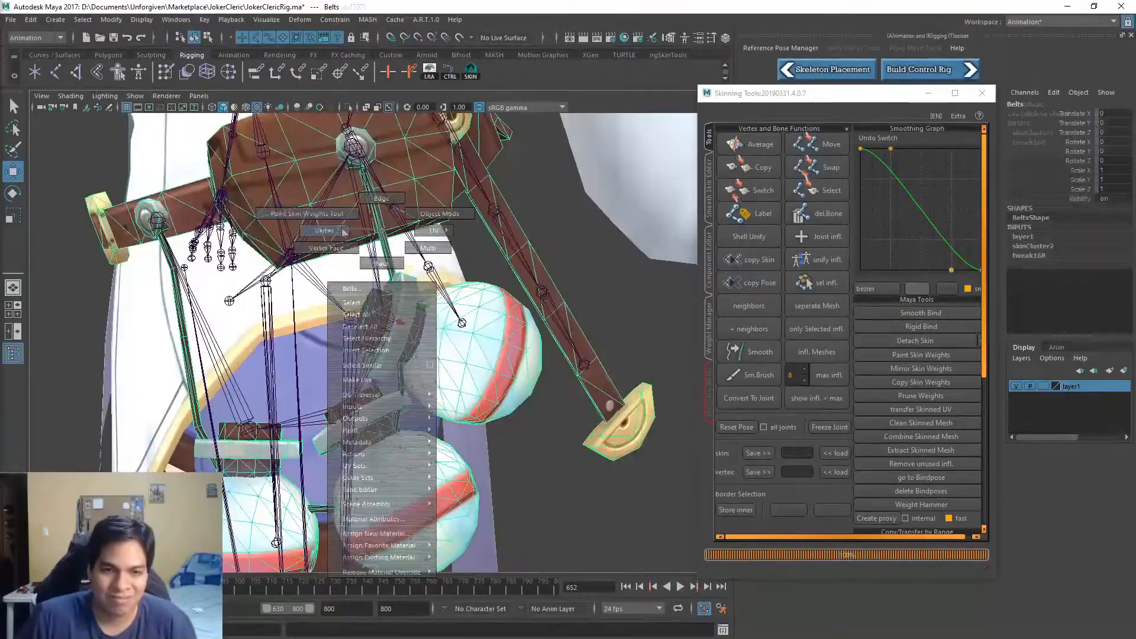
right_drag(380, 229, 322, 229)
key(f)
scroll(374, 413, down, 10)
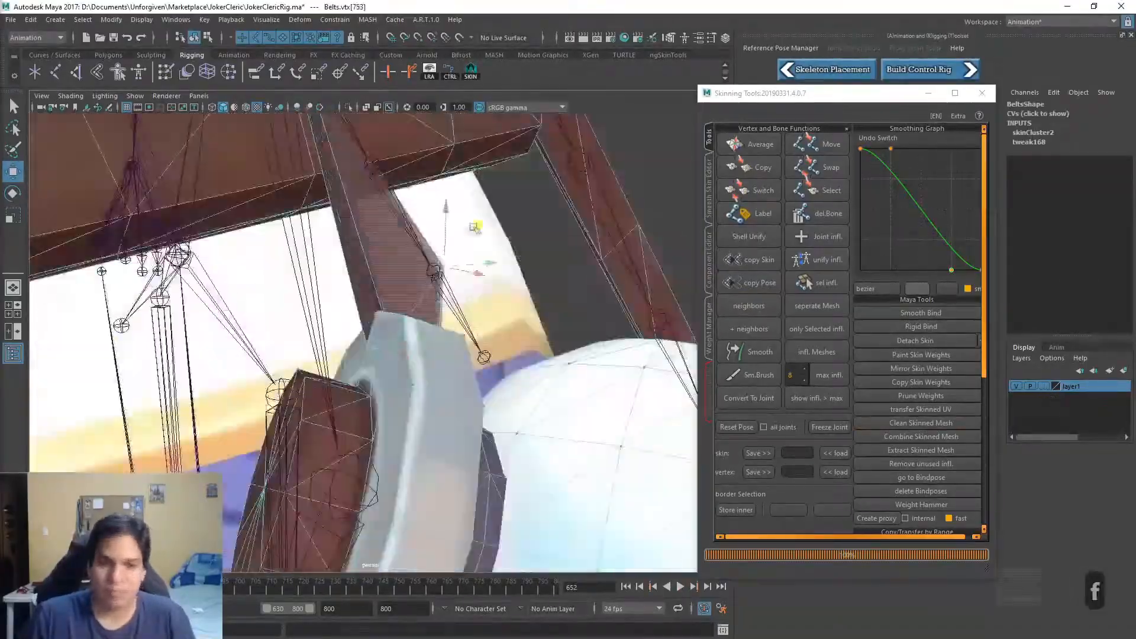
key(ctrl+z)
click(1043, 386)
key(f)
key(q)
click(376, 345)
scroll(499, 343, down, 8)
alt+drag(499, 342, 387, 348)
Select further potion strap vertices on the belts, toggle layer1's display type and replay the potion motion
click(388, 347)
scroll(387, 347, up, 8)
right_drag(367, 331, 308, 331)
key(f)
mouse_move(323, 290)
mouse_down()
mouse_move(370, 349)
mouse_move(408, 349)
mouse_move(379, 308)
mouse_up()
scroll(363, 343, down, 8)
click(1043, 386)
key(f)
scroll(363, 342, down, 3)
click(373, 355)
scroll(363, 343, down, 8)
key(alt+v)
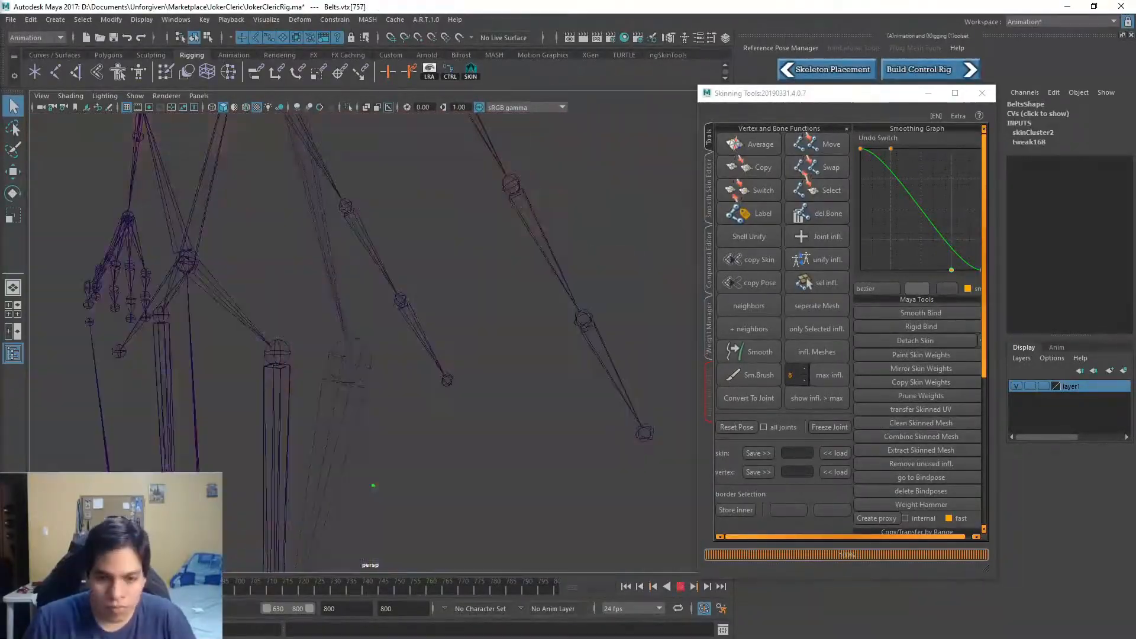
key(alt+v)
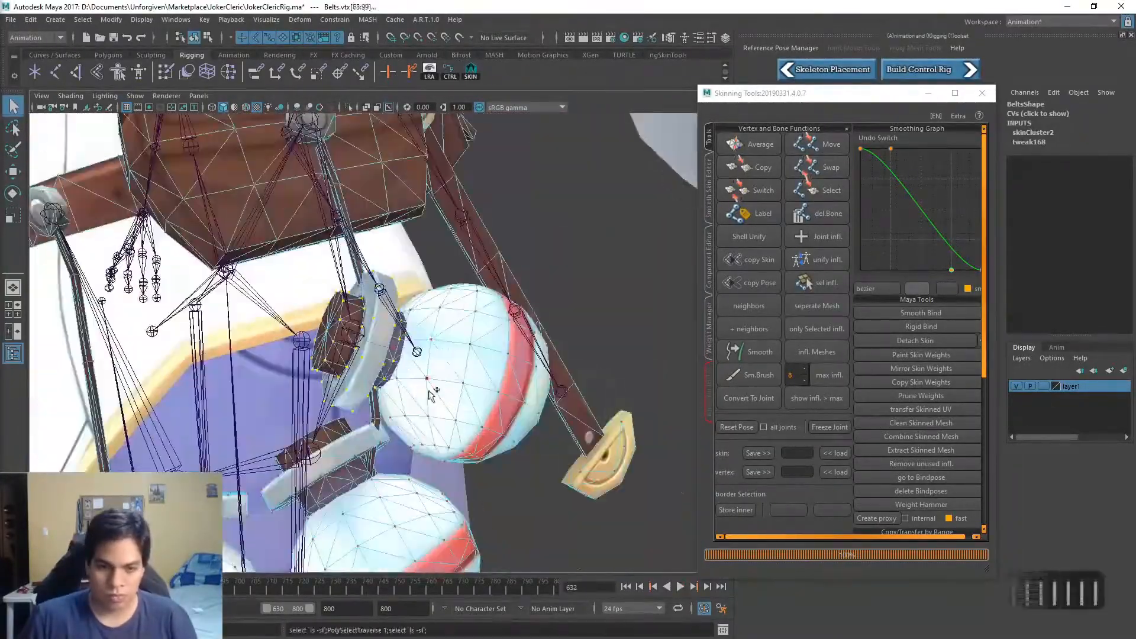
Select the strap vertices between the belt pouch and the upper potion on the belts mesh
scroll(431, 392, up, 6)
key(w)
key(ctrl+z)
key(f)
key(q)
drag(313, 225, 450, 331)
scroll(356, 279, down, 8)
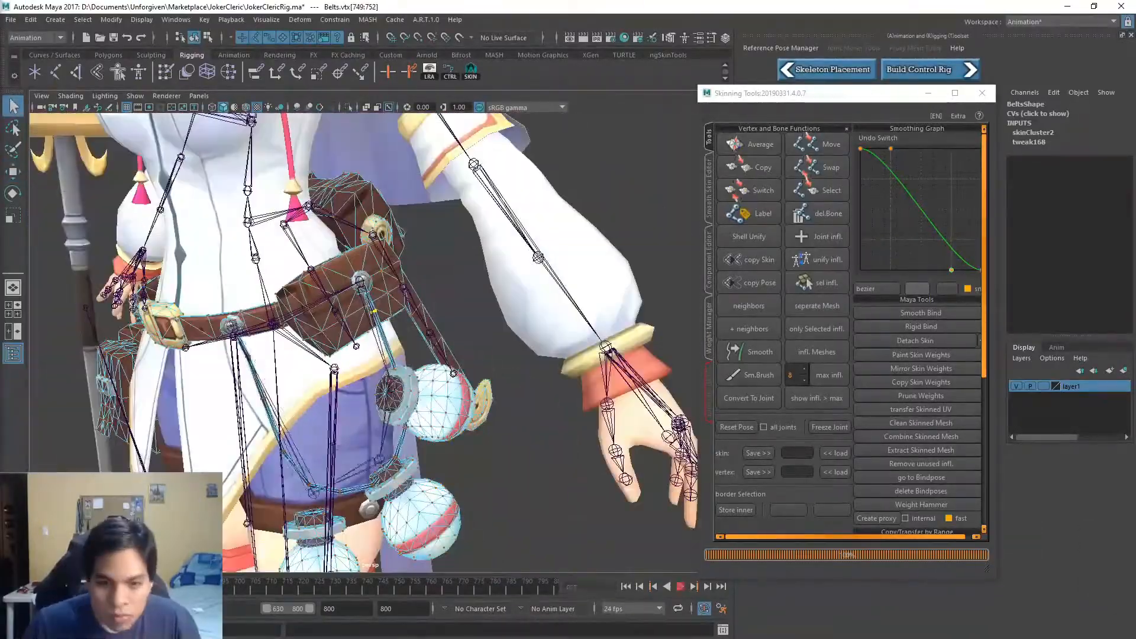
Replay the potion motion and undo the latest run of potion strap changes
key(alt+v)
key(ctrl+z)
key(ctrl+z)
key(ctrl+z)
key(ctrl+z)
key(ctrl+z)
key(ctrl+z)
key(ctrl+z)
key(ctrl+z)
key(ctrl+z)
key(ctrl+z)
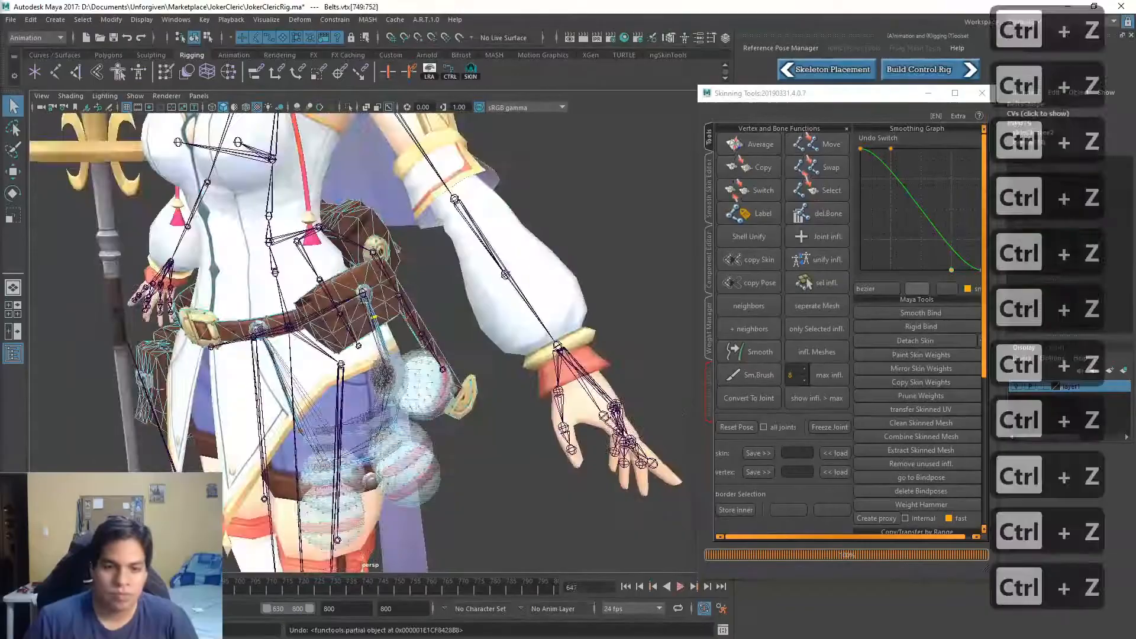
key(alt+v)
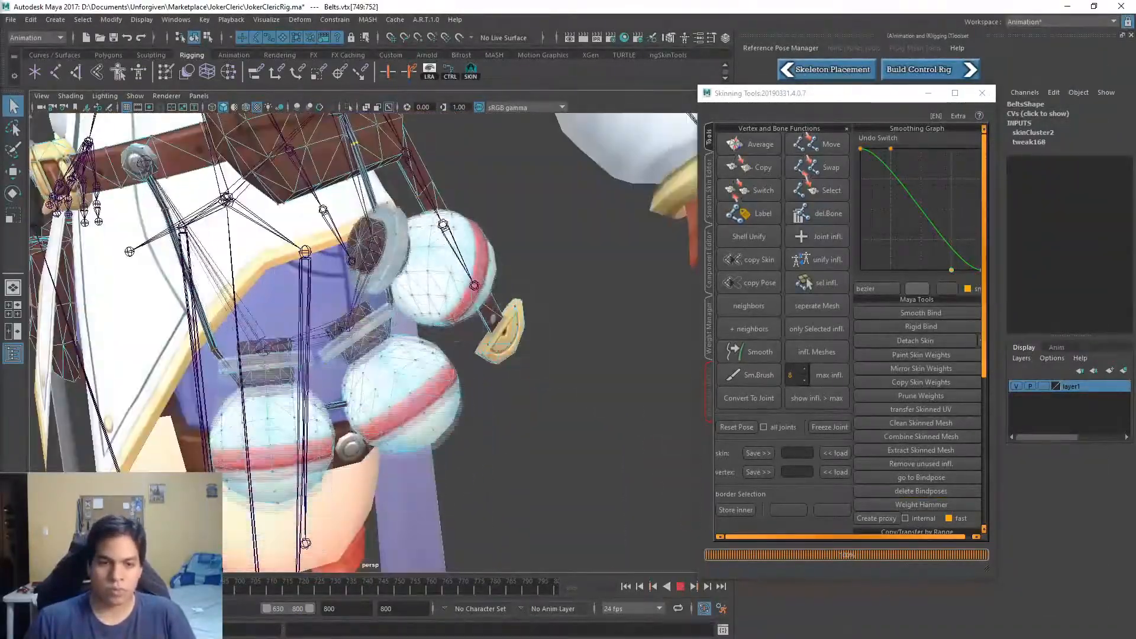
key(ctrl+z)
key(ctrl+z)
key(ctrl+z)
key(ctrl+z)
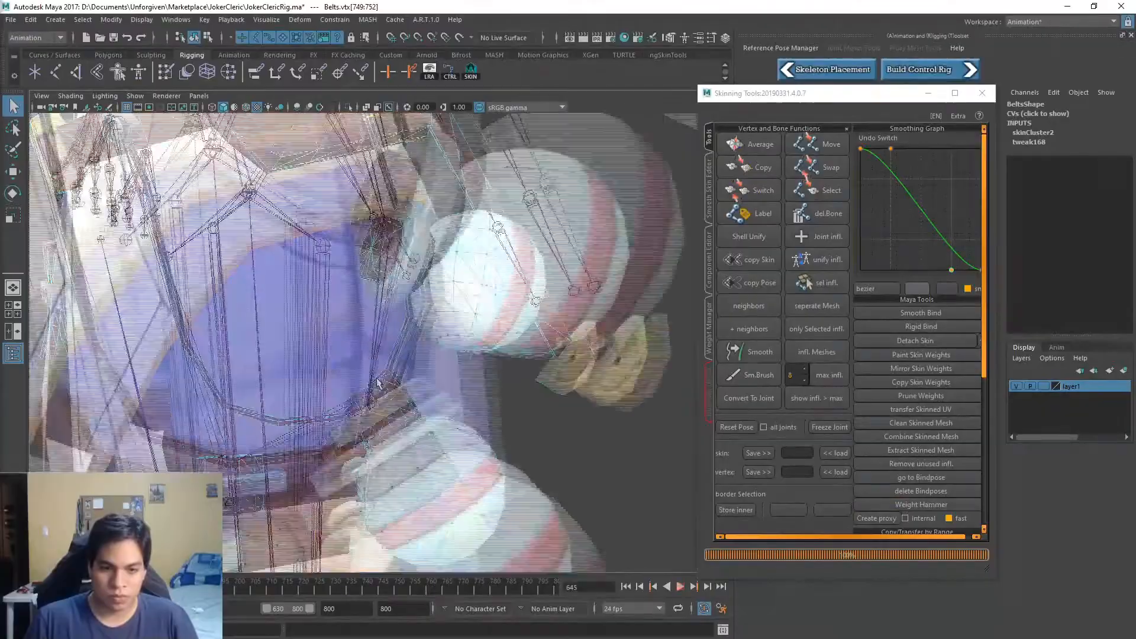
Select the vertex loops along the hanging potion strap at frame 645 and undo the last change
click(378, 383)
key(f)
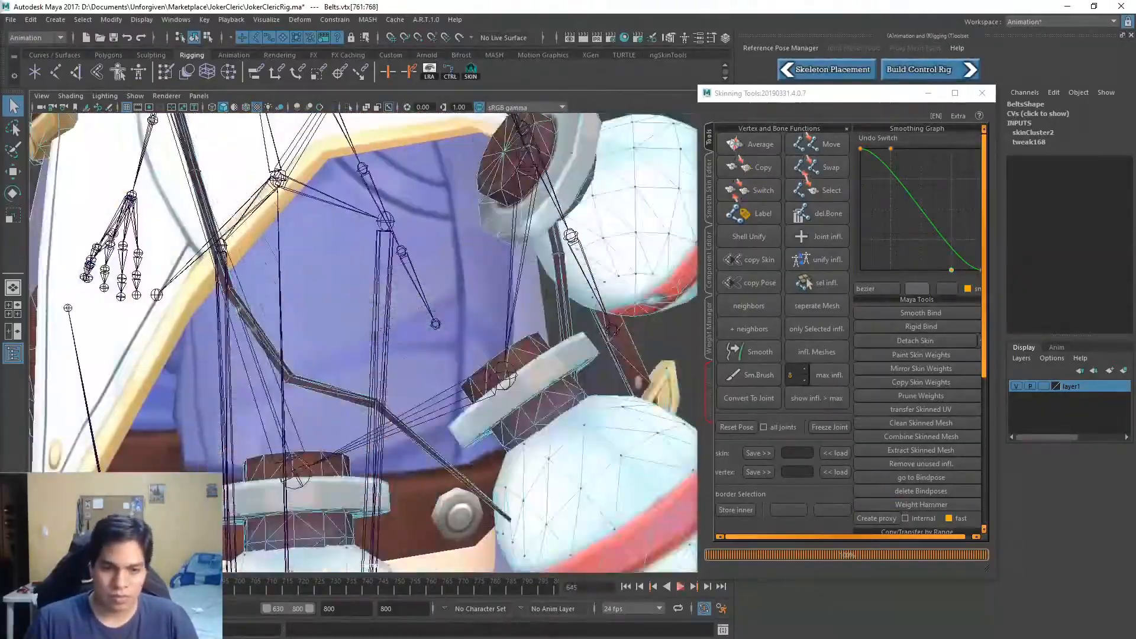
click(377, 404)
key(f)
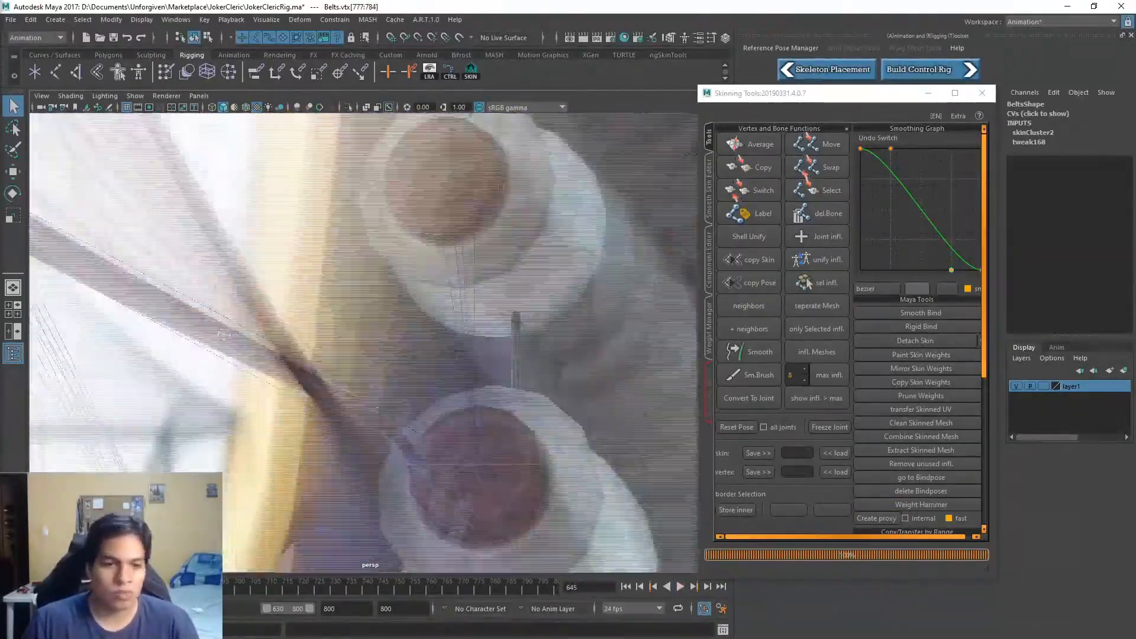
key(ctrl+z)
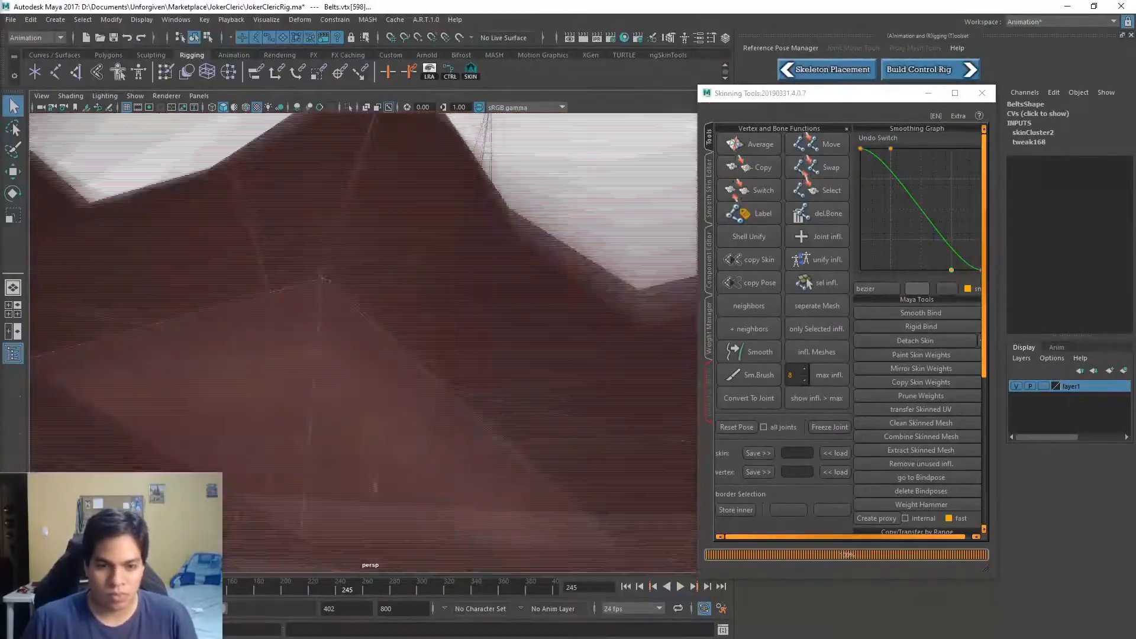
Examine the joint influences on the selected belt strap vertices at frame 245 in the Smooth Skin Editor
key(f)
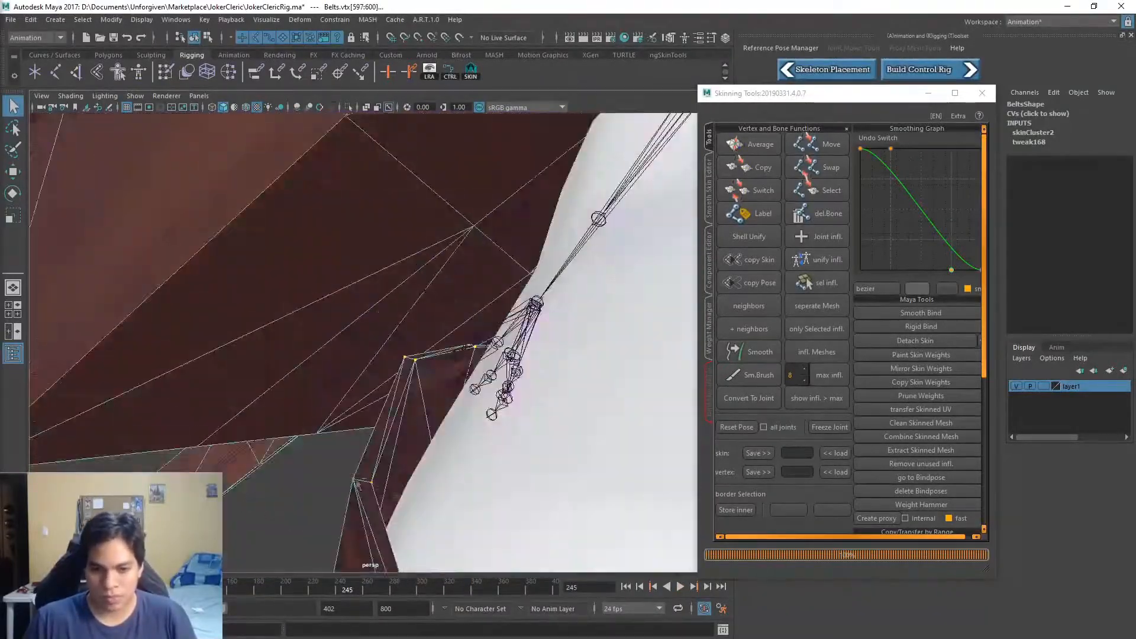
scroll(357, 485, down, 10)
click(709, 188)
scroll(849, 385, down, 10)
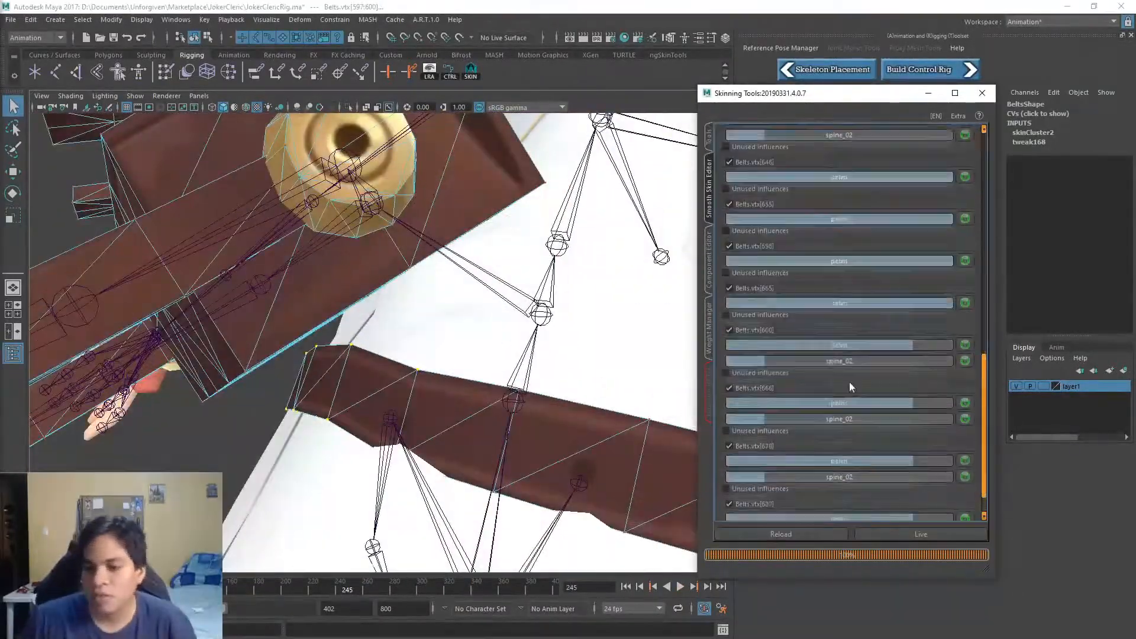
click(708, 138)
Clear the selection and play the test animation with the full character in view
right_click(555, 370)
alt+drag(555, 370, 359, 364)
scroll(360, 364, down, 15)
click(532, 378)
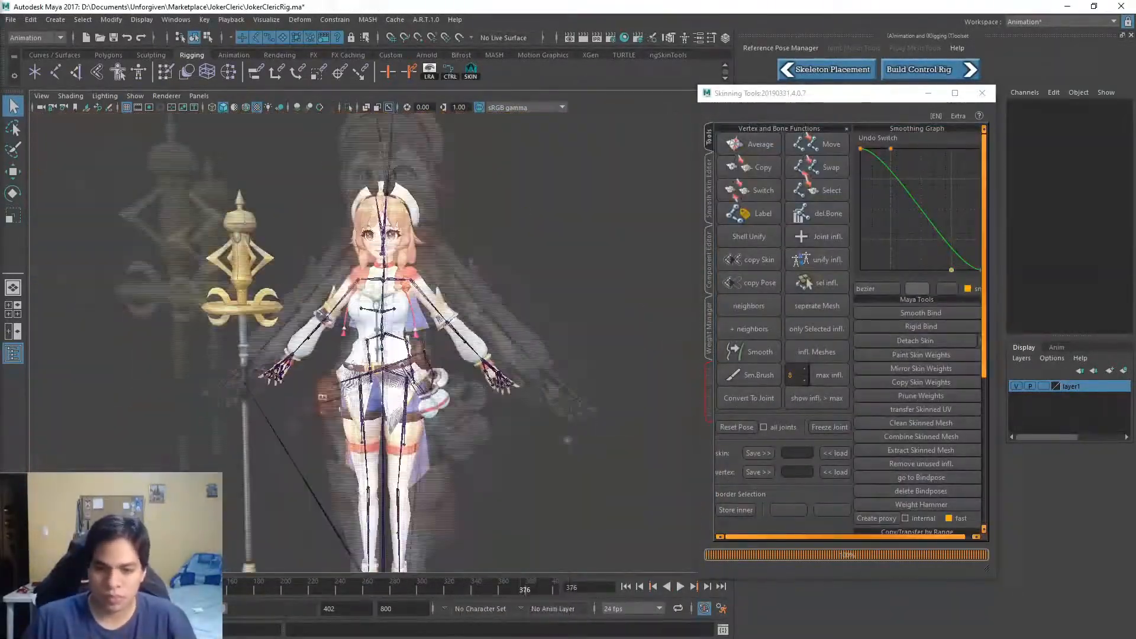
key(alt+v)
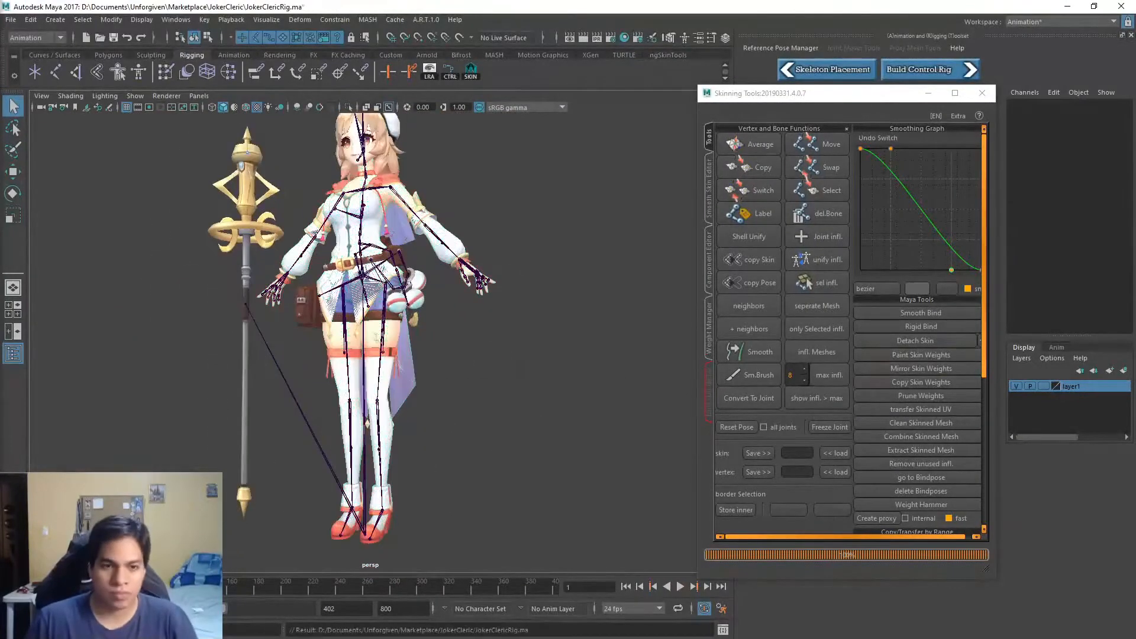
Rotate the toe joint of one foot and key it at frame 180
click(340, 536)
scroll(355, 520, up, 10)
key(w)
key(e)
click(256, 593)
key(s)
key(s)
Copy the toe joint's rotation value and paste it onto the other foot's toe joint
click(537, 395)
key(ctrl+c)
key(q)
click(1124, 158)
key(ctrl+v)
key(Return)
alt+drag(591, 449, 497, 533)
Select the faces of the shoe's toe on the body mesh, convert the selection and scrub the toe motion
scroll(473, 414, up, 3)
mouse_move(448, 286)
right_down()
mouse_move(408, 301)
mouse_move(447, 319)
right_up()
key(Tab)
mouse_move(414, 415)
mouse_down()
mouse_move(494, 429)
mouse_move(408, 367)
mouse_move(533, 387)
mouse_up()
ctrl+right_drag(503, 389, 457, 416)
key(q)
drag(269, 593, 268, 619)
Return to object mode and check the toe joints' bend on the shoes around frame 180
right_drag(570, 286, 621, 270)
click(442, 425)
click(274, 587)
drag(274, 588, 259, 595)
click(477, 312)
click(442, 425)
click(477, 312)
mouse_move(525, 359)
alt+mouse_down()
mouse_move(544, 325)
mouse_move(473, 378)
mouse_move(529, 355)
alt+mouse_up()
click(442, 424)
click(255, 591)
Inspect the toe vertices of one shoe on the body mesh with the toe bent at frame 180
click(529, 397)
right_drag(511, 393, 460, 390)
right_drag(459, 390, 408, 390)
alt+drag(408, 390, 358, 354)
key(q)
drag(255, 592, 259, 593)
alt+drag(444, 425, 545, 428)
scroll(546, 428, up, 3)
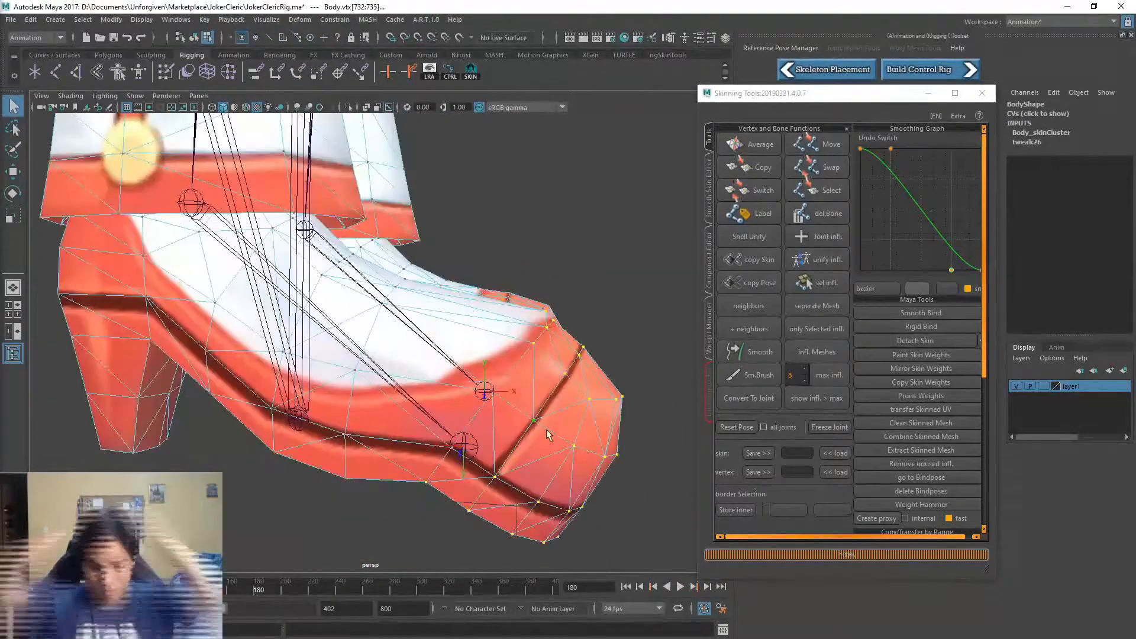
click(568, 473)
Scrub the frames around 180, return to object mode and examine the toe bend on both shoes from several angles
scroll(545, 428, down, 3)
drag(259, 589, 262, 585)
alt+drag(473, 355, 332, 302)
scroll(378, 331, down, 5)
alt+drag(378, 355, 474, 349)
drag(262, 587, 269, 587)
key(F8)
scroll(502, 343, down, 5)
scroll(520, 355, up, 3)
alt+drag(502, 342, 492, 309)
alt+middle_drag(525, 393, 489, 304)
alt+drag(473, 369, 506, 329)
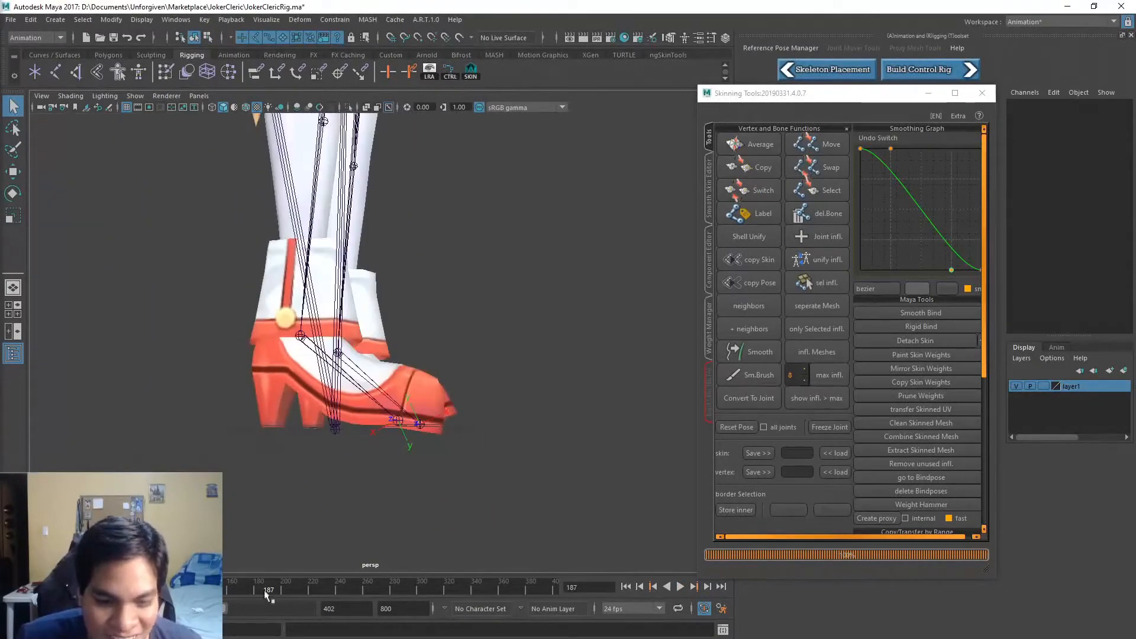
Play the toe animation, examine both shoes in motion, and return to frame 180 to view the whole character
key(alt+v)
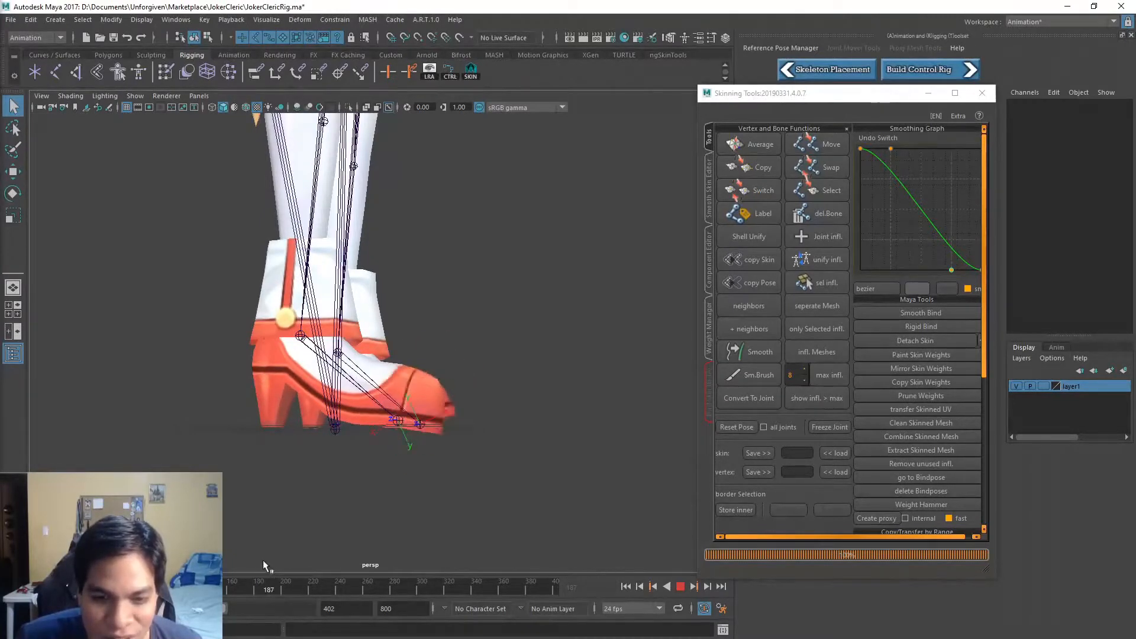
key(alt+v)
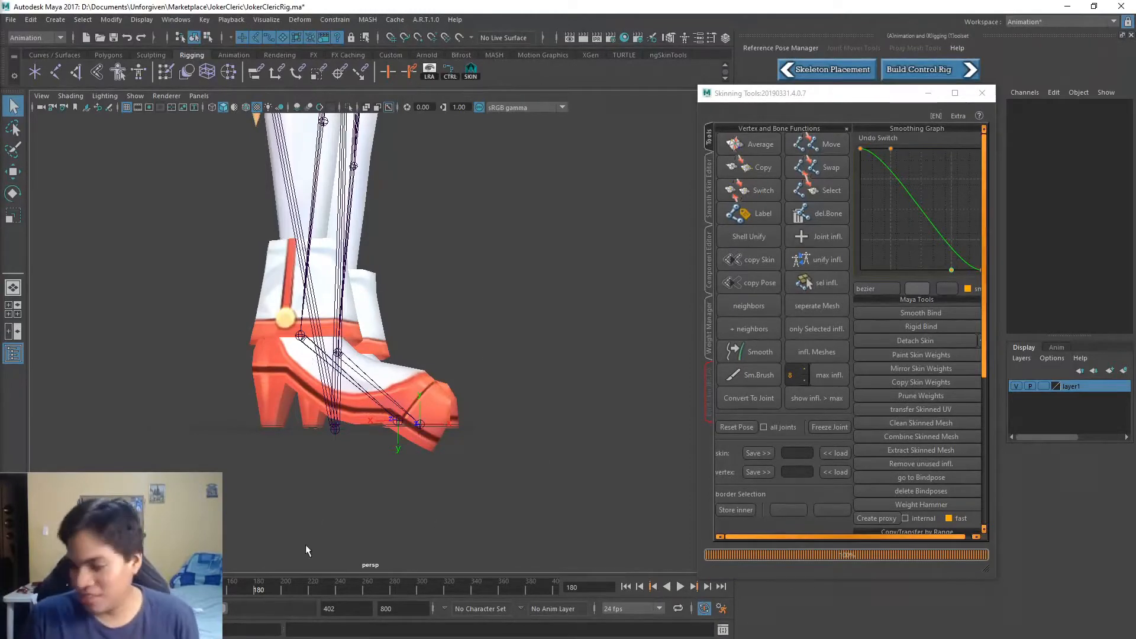
key(alt+v)
alt+drag(406, 515, 373, 515)
alt+drag(486, 324, 514, 319)
alt+middle_drag(515, 319, 488, 387)
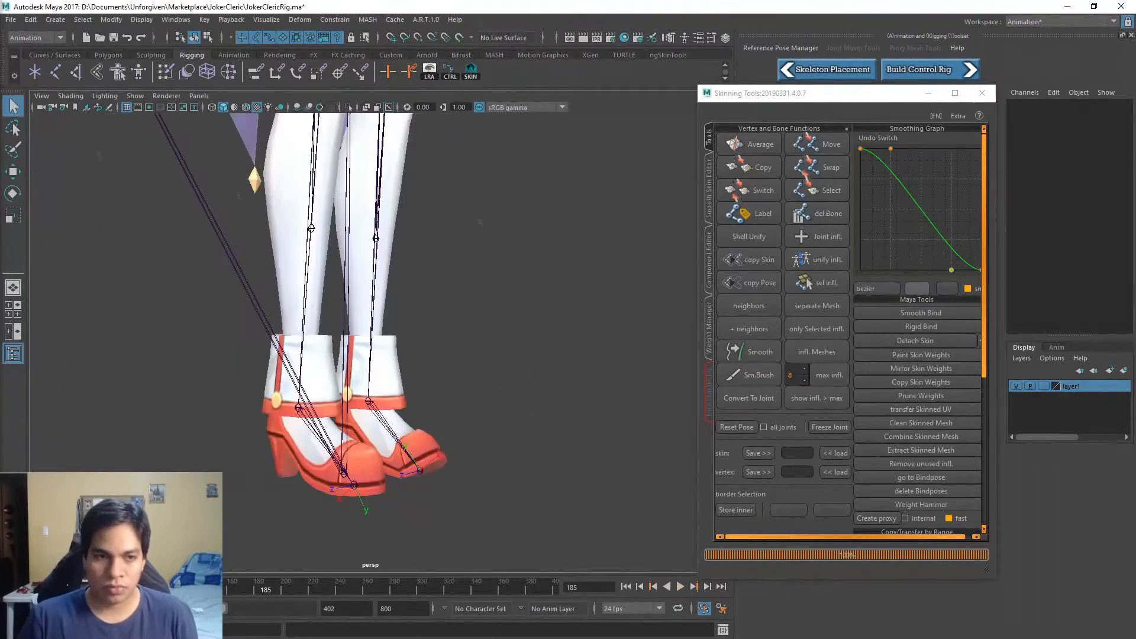
alt+right_drag(488, 388, 513, 280)
key(alt+v)
drag(271, 599, 259, 592)
alt+right_drag(497, 381, 502, 418)
alt+middle_drag(501, 417, 485, 562)
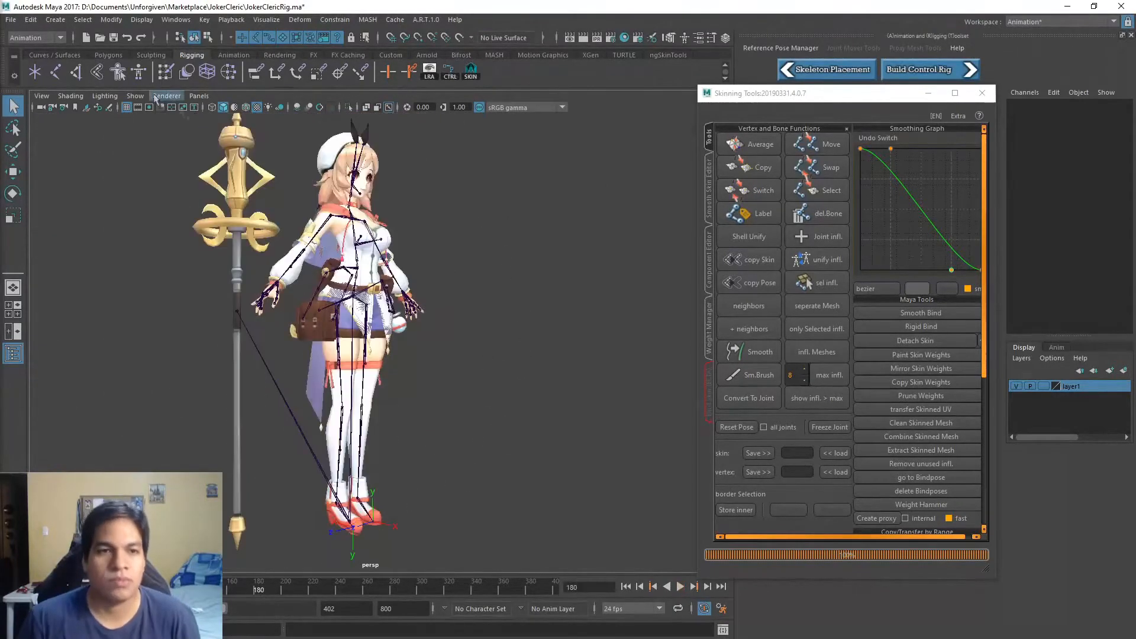
alt+middle_drag(470, 409, 453, 389)
alt+drag(591, 360, 452, 350)
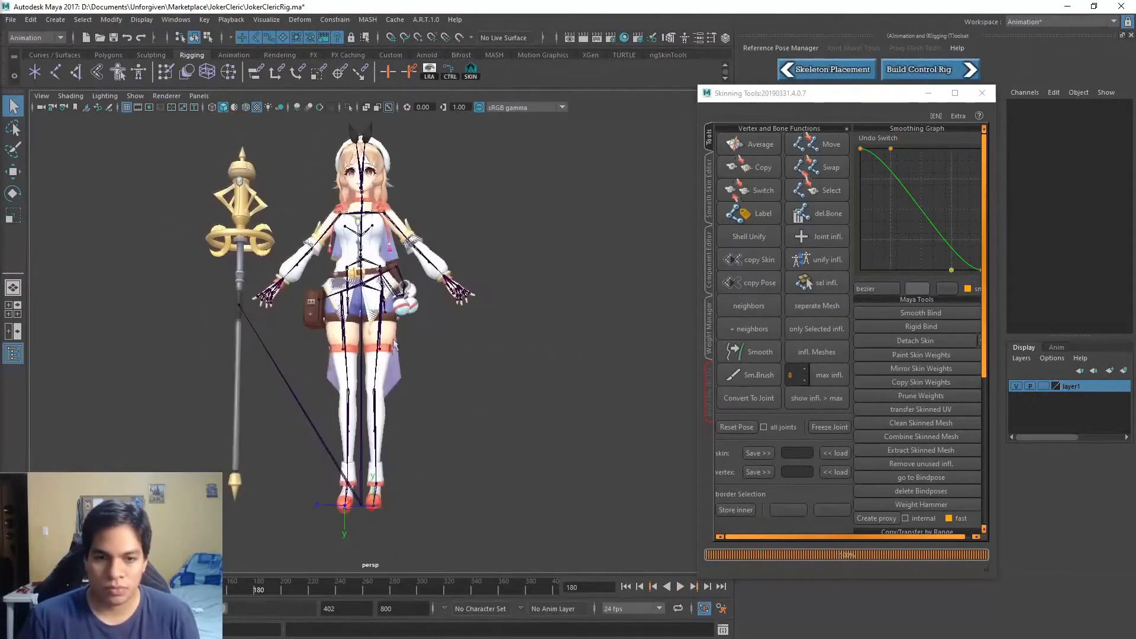
Store the body mesh as a selection named Body in the Match Vertex Weights list
click(387, 316)
alt+right_drag(391, 317, 520, 306)
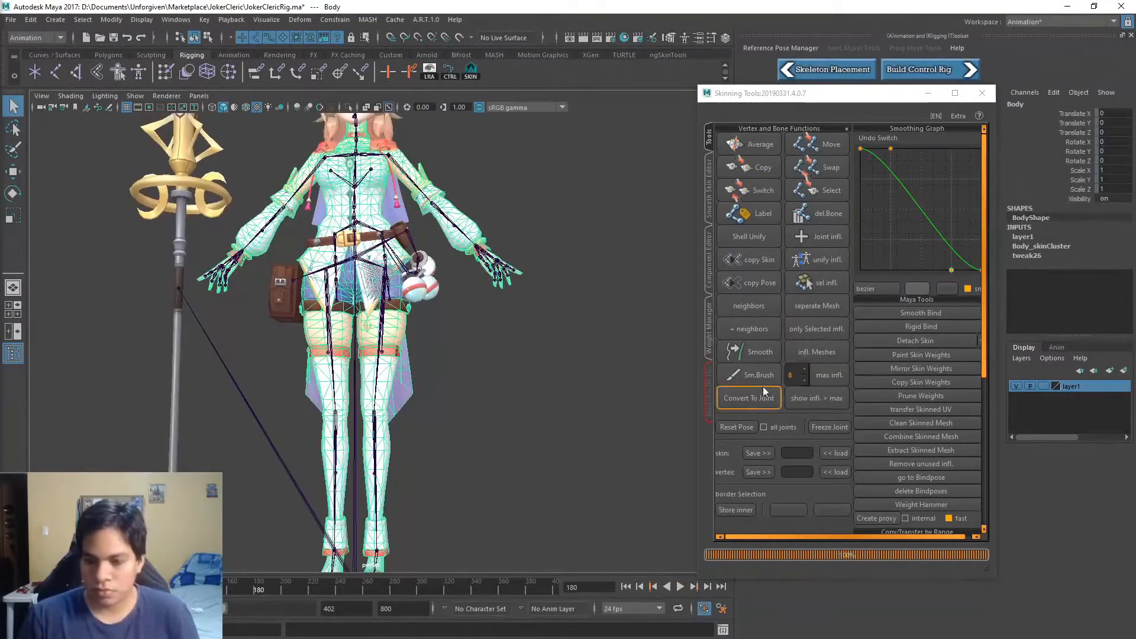
scroll(745, 460, down, 5)
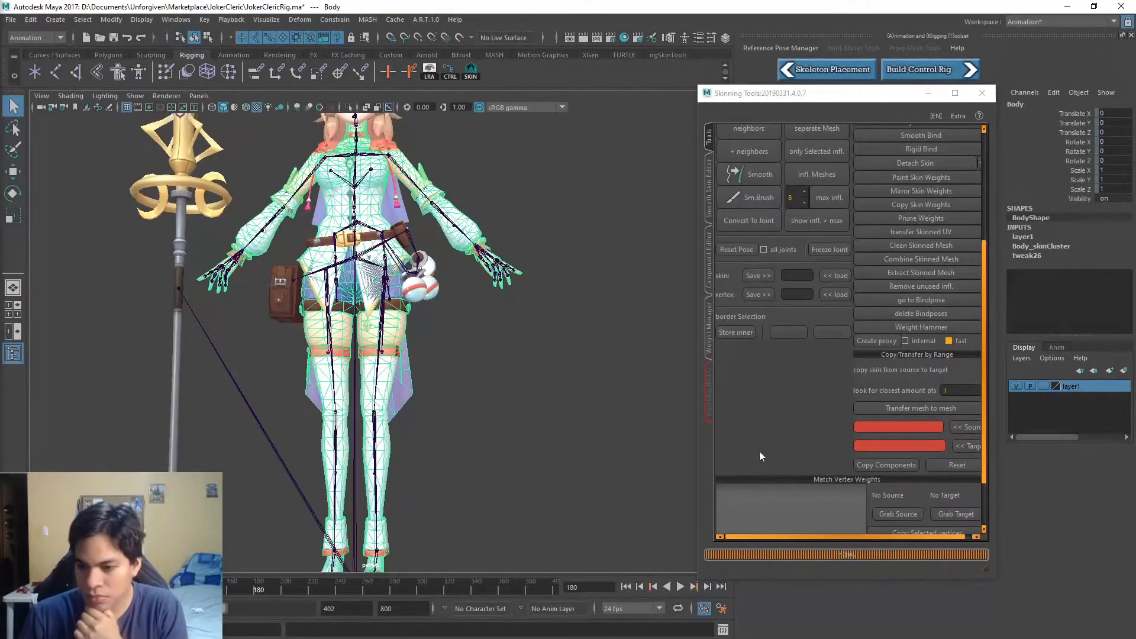
scroll(792, 427, down, 2)
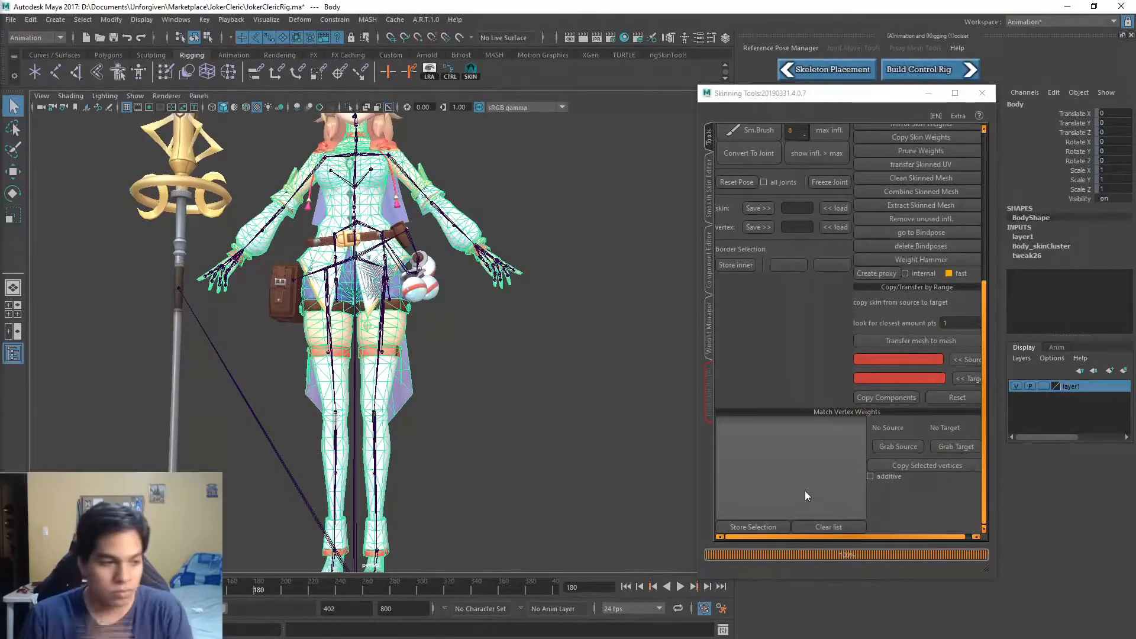
click(765, 527)
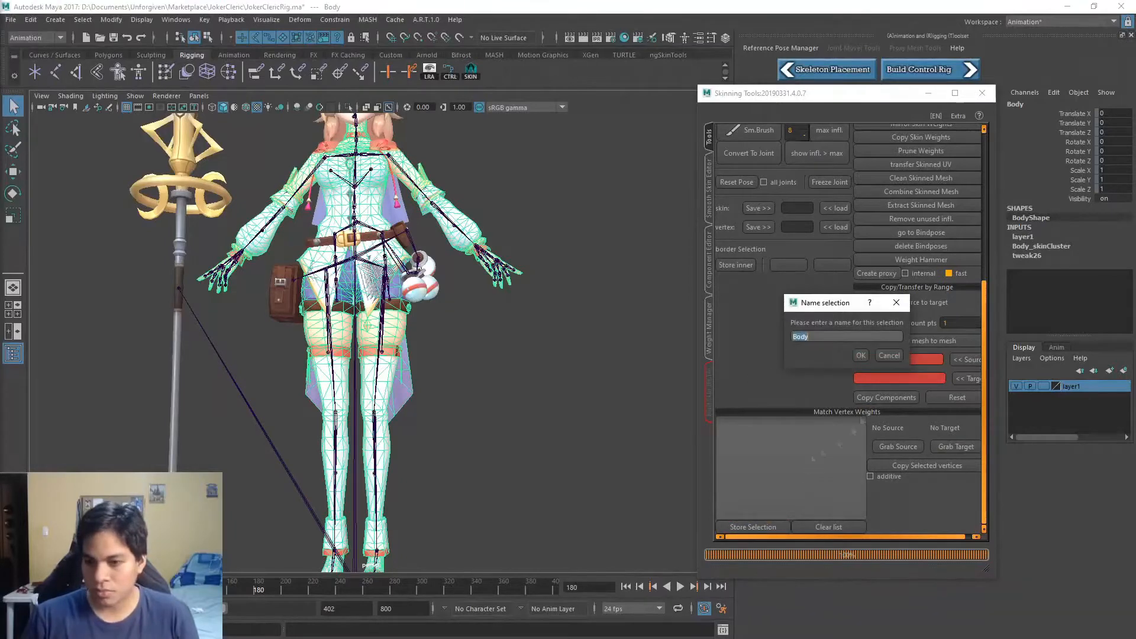
click(856, 357)
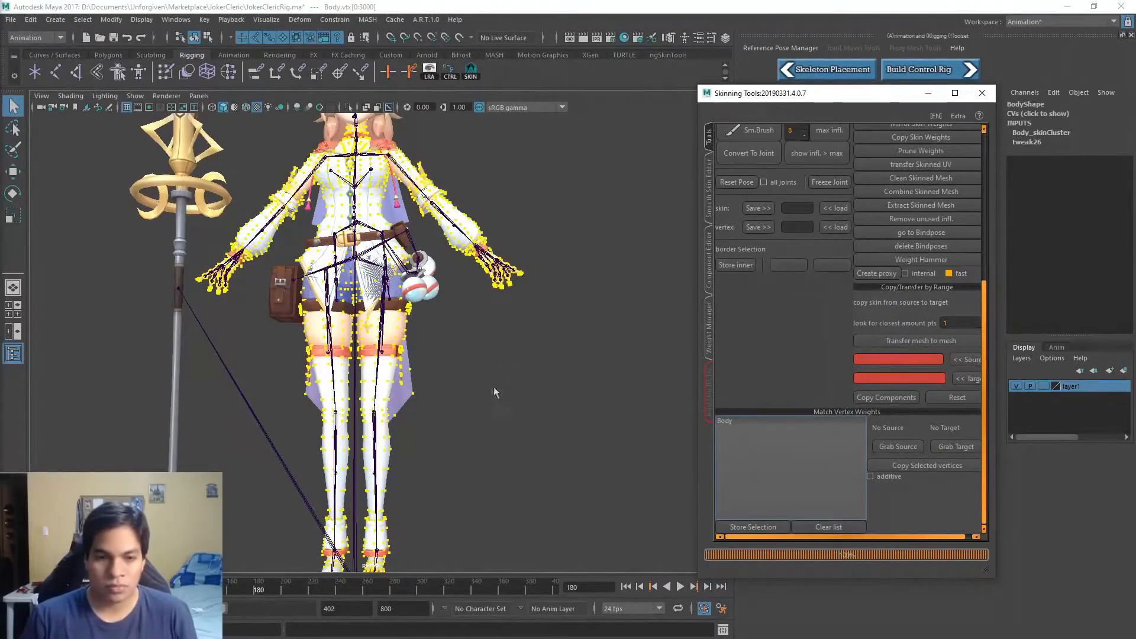
Recall the stored Body selection, return to object mode and try the skin saving option on the body and the staff
click(735, 420)
click(534, 436)
right_click(386, 312)
right_drag(400, 284, 441, 248)
click(475, 383)
click(397, 325)
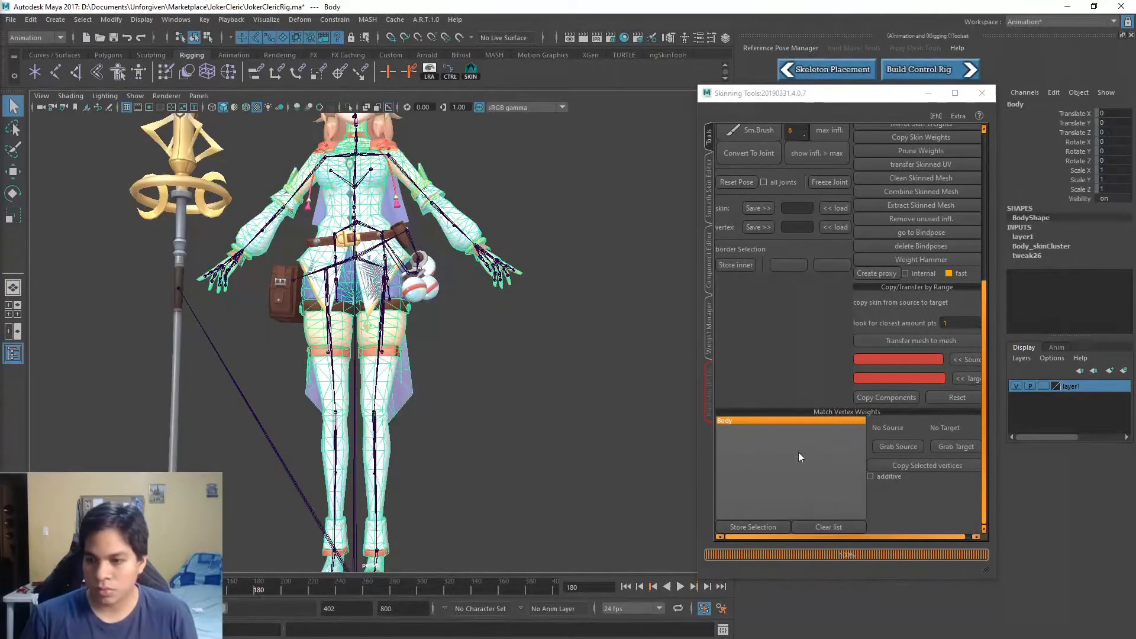
click(754, 208)
scroll(532, 373, up, 3)
click(211, 296)
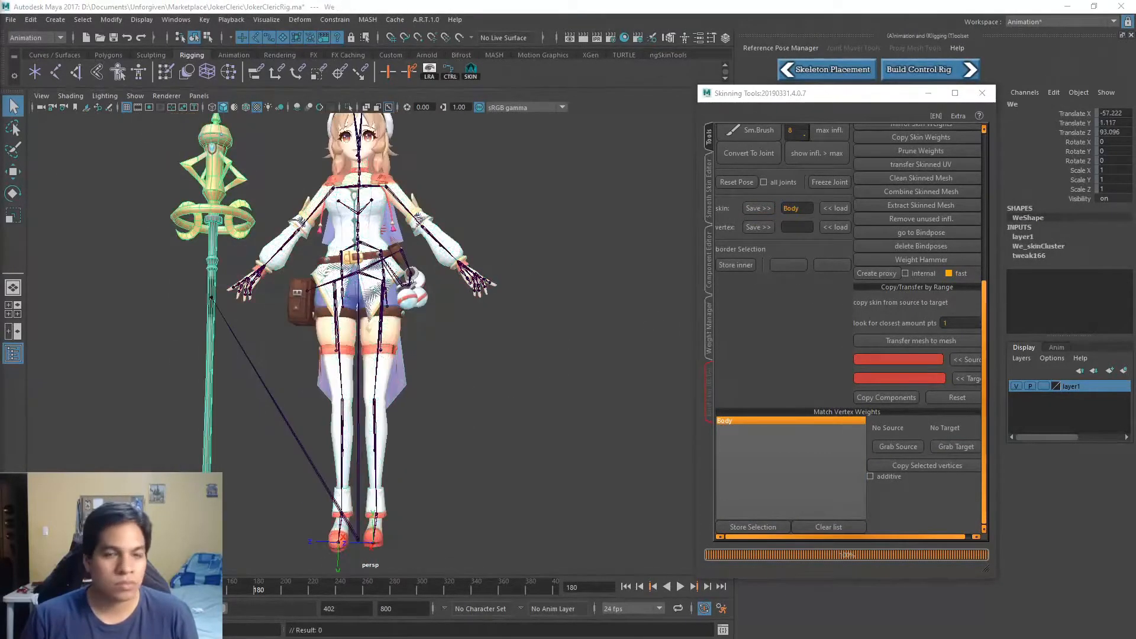
click(755, 210)
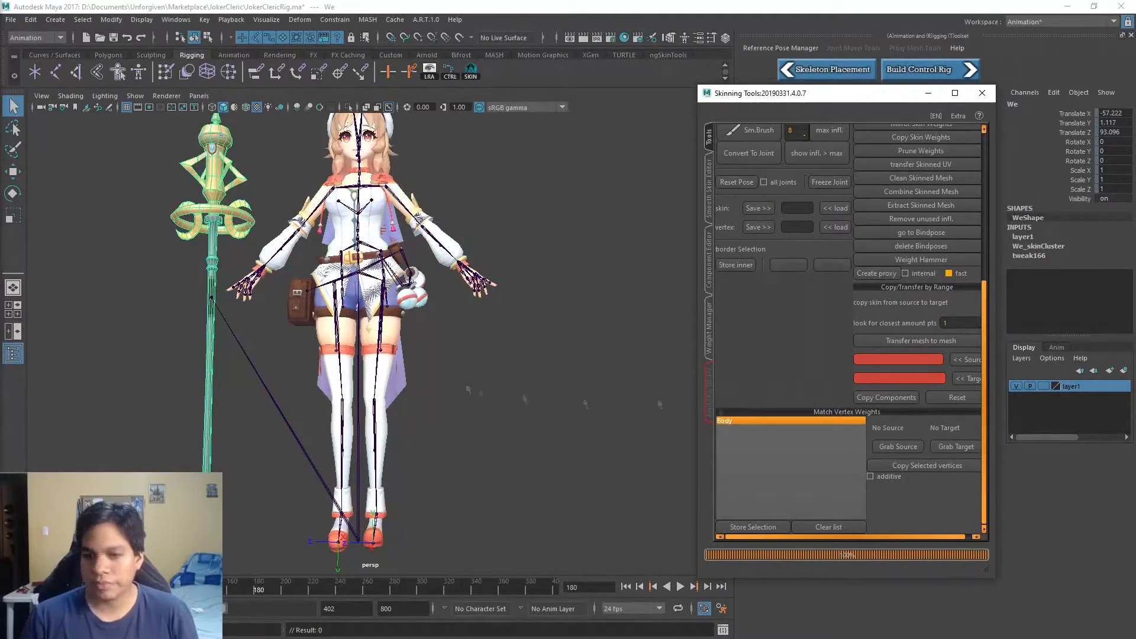
Store the belts mesh and the staff mesh as selections named Belts and We
click(336, 180)
click(212, 290)
click(301, 303)
click(211, 290)
click(301, 303)
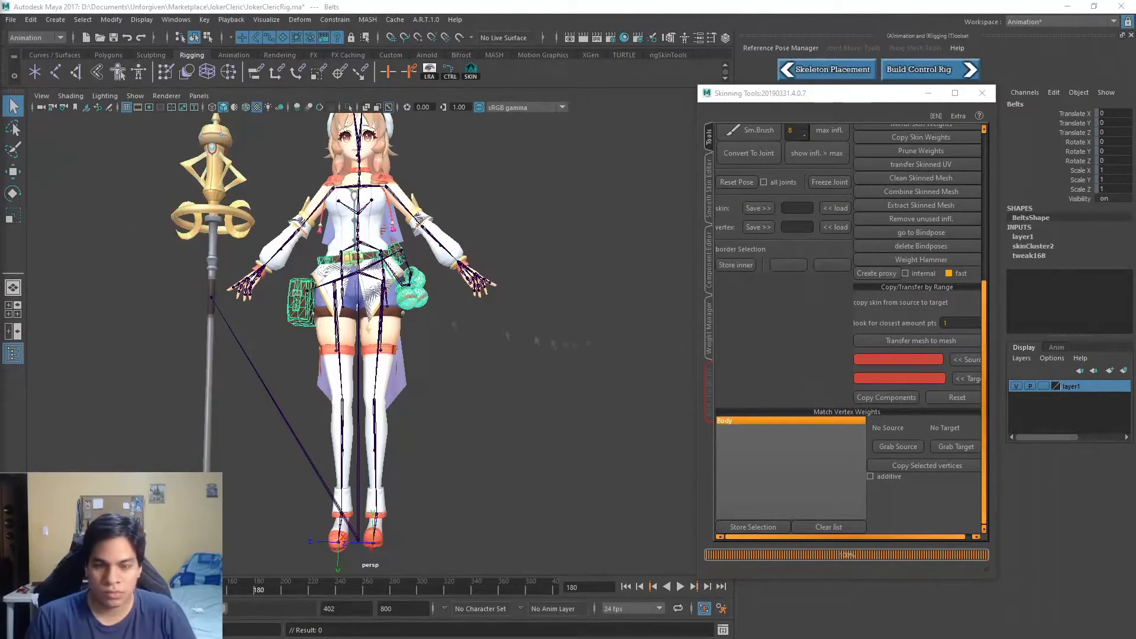
click(764, 527)
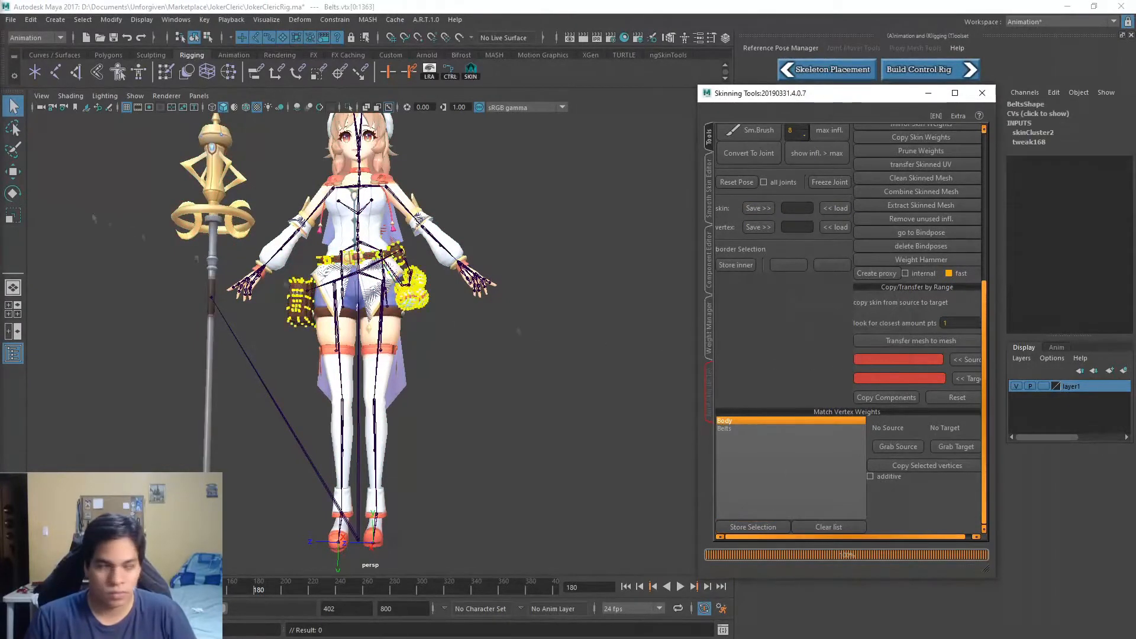
click(212, 296)
click(753, 527)
key(Return)
Clear all stored selections from the Match Vertex Weights list
click(301, 303)
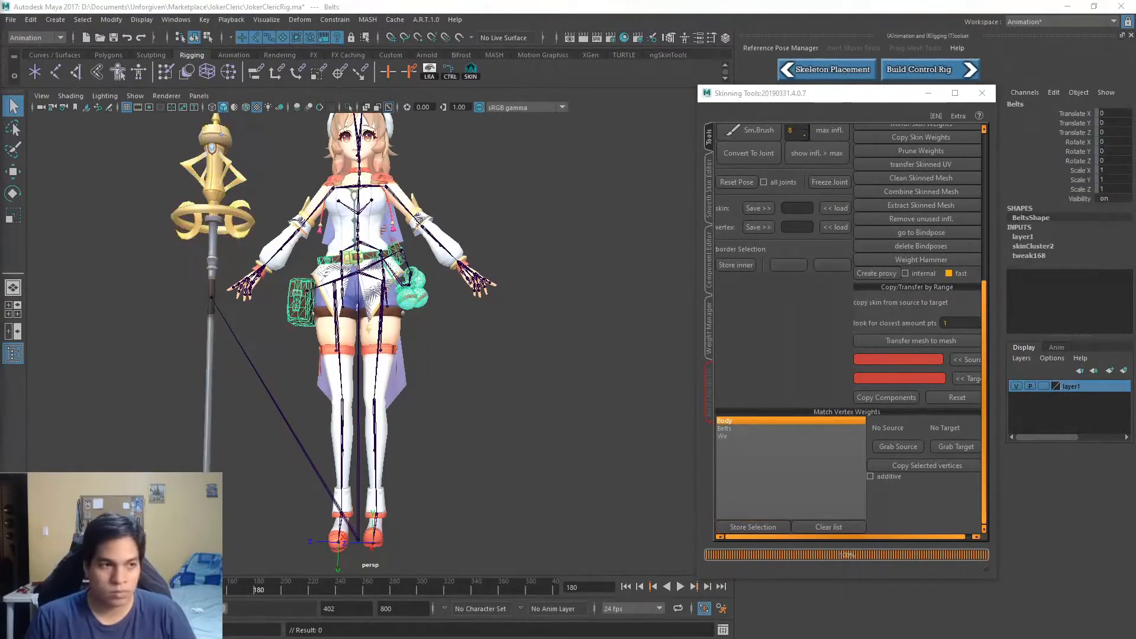
click(212, 296)
click(520, 344)
click(828, 527)
Store the belts, staff and body meshes as separate selections named Belts, We and Body
click(301, 303)
click(763, 527)
key(Return)
click(212, 296)
click(776, 530)
key(Return)
click(377, 408)
click(766, 527)
key(Return)
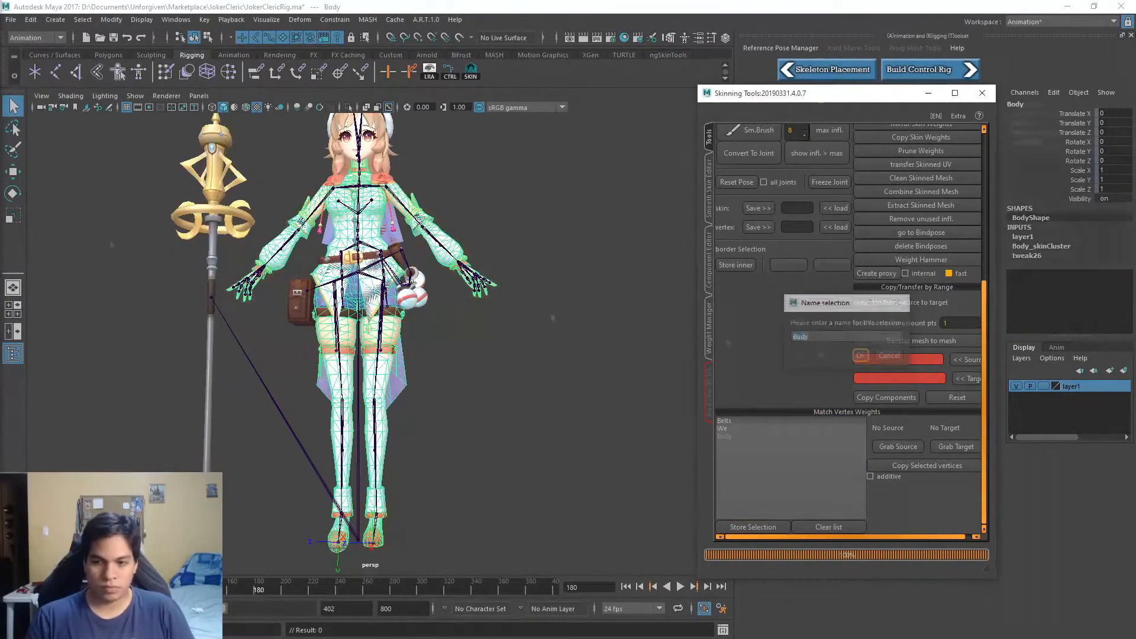
Store the hair, cloak and face meshes as separate selections named Hair, Cloak and Face
click(385, 154)
click(753, 527)
key(Return)
click(388, 178)
click(753, 527)
key(Return)
click(357, 139)
click(753, 527)
key(Return)
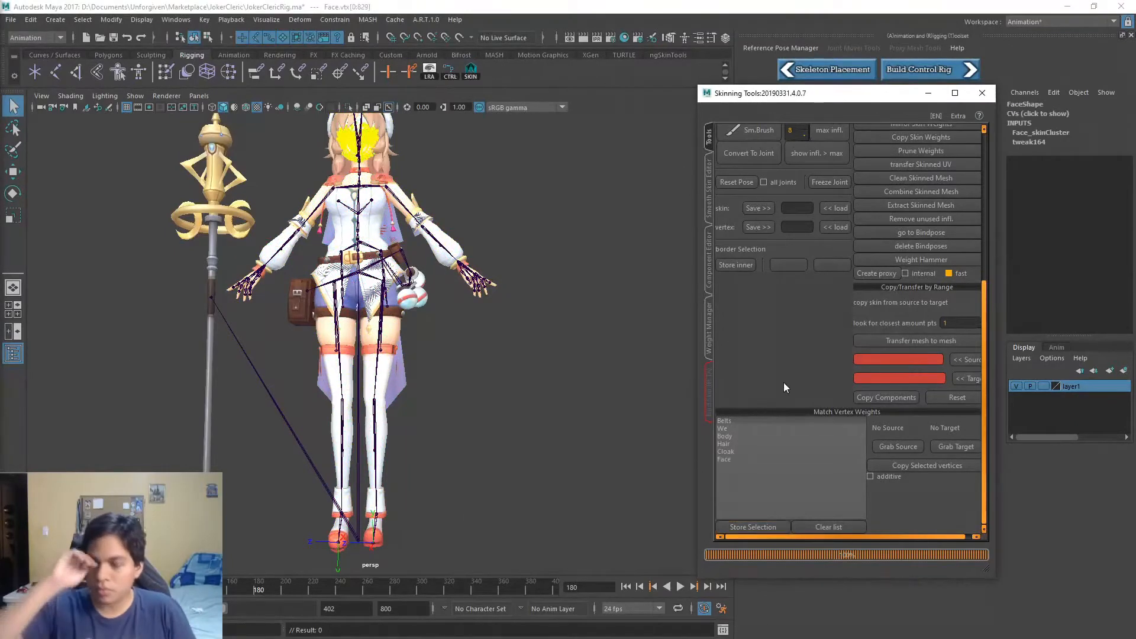
Return the rig to skeleton placement mode and minimize the Skinning Tools window
scroll(783, 383, up, 5)
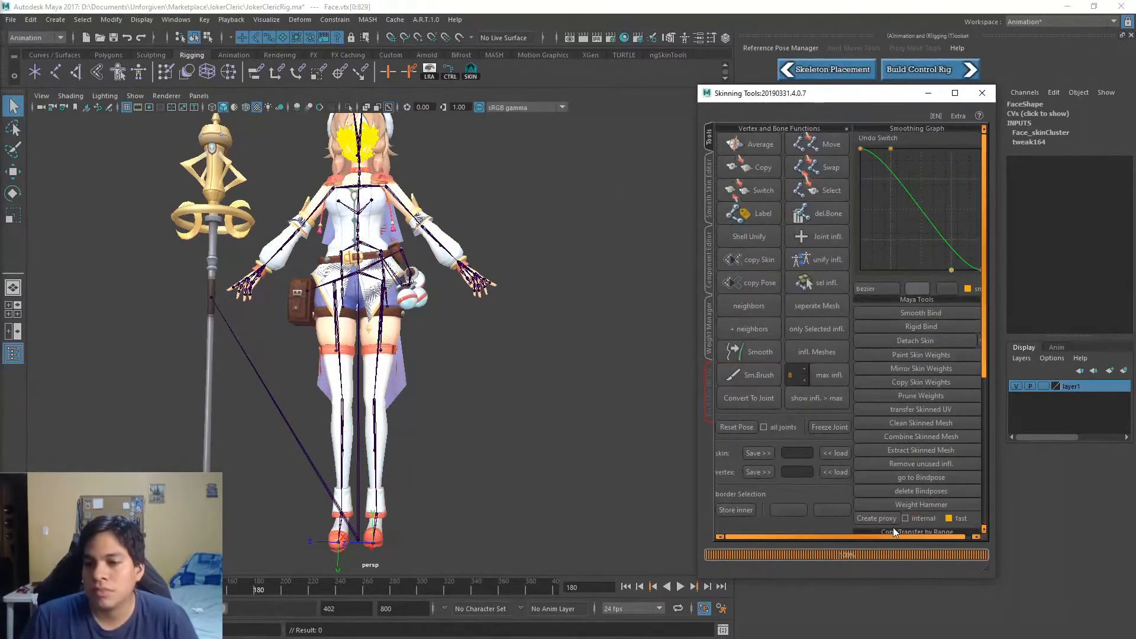
scroll(846, 331, down, 5)
click(535, 389)
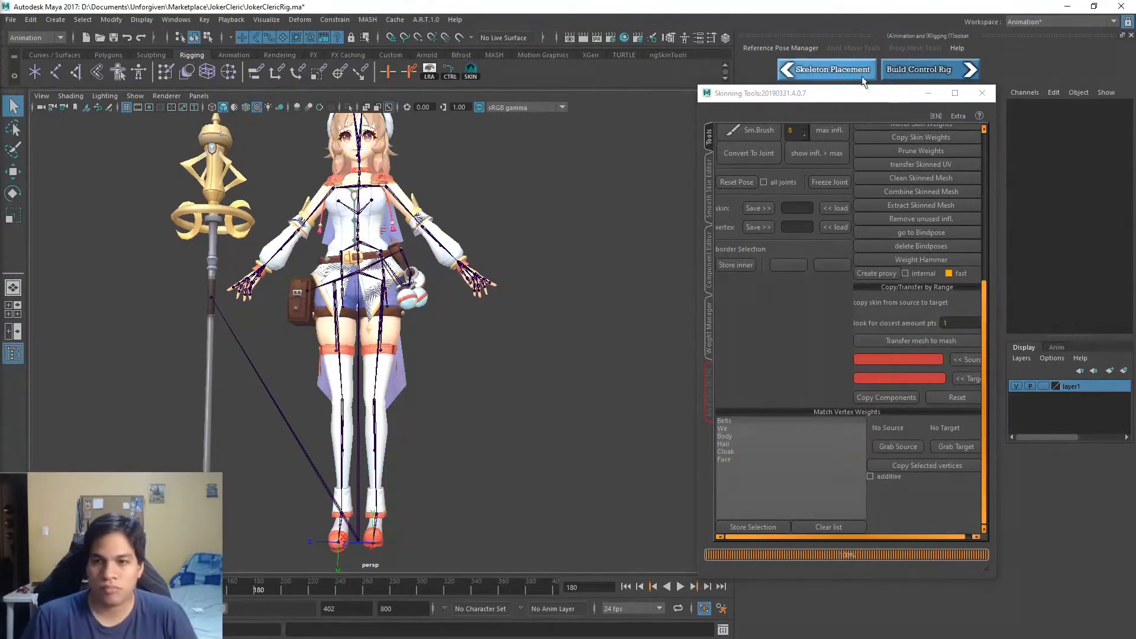
click(831, 69)
click(576, 336)
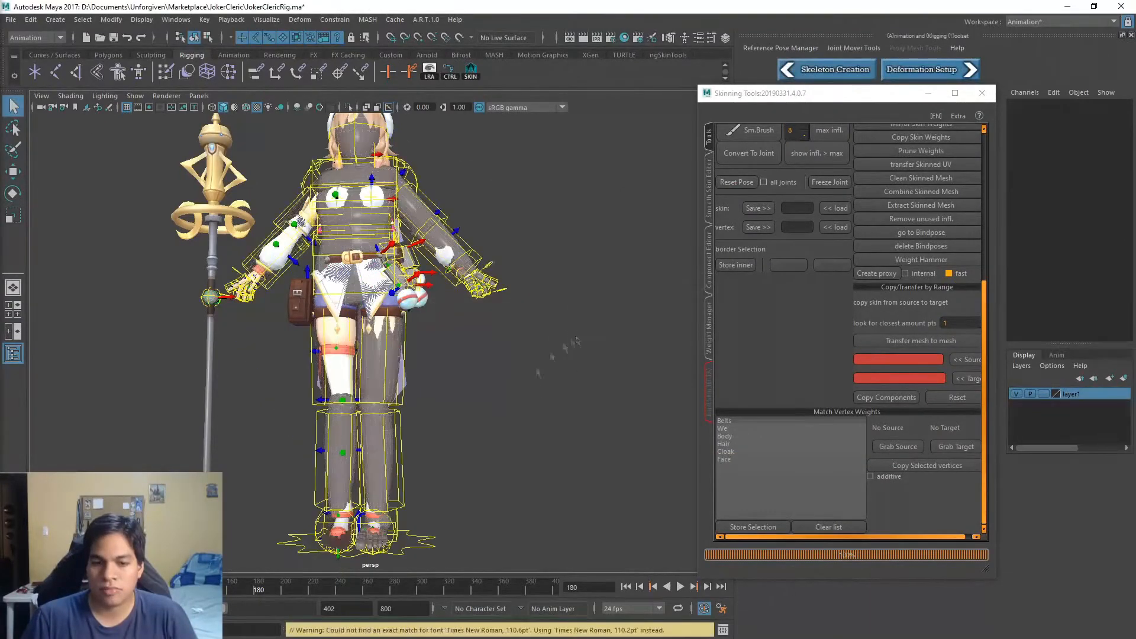
click(933, 98)
Inspect the left and right ball joint movers through each foot's picker and view both feet
click(892, 368)
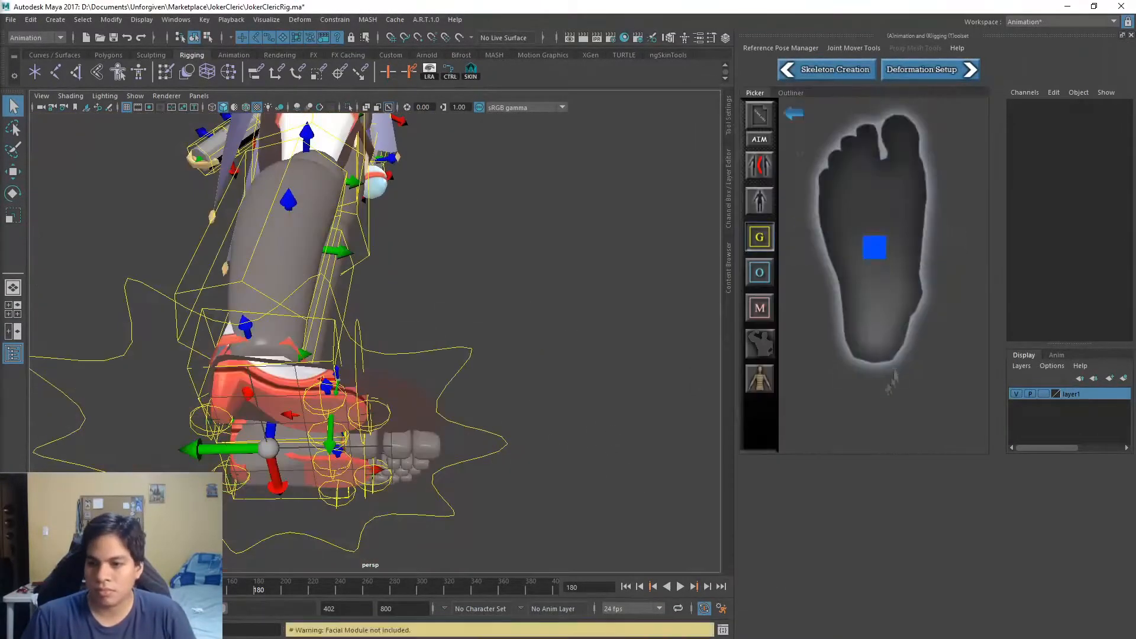
click(793, 113)
click(887, 377)
click(896, 363)
click(874, 247)
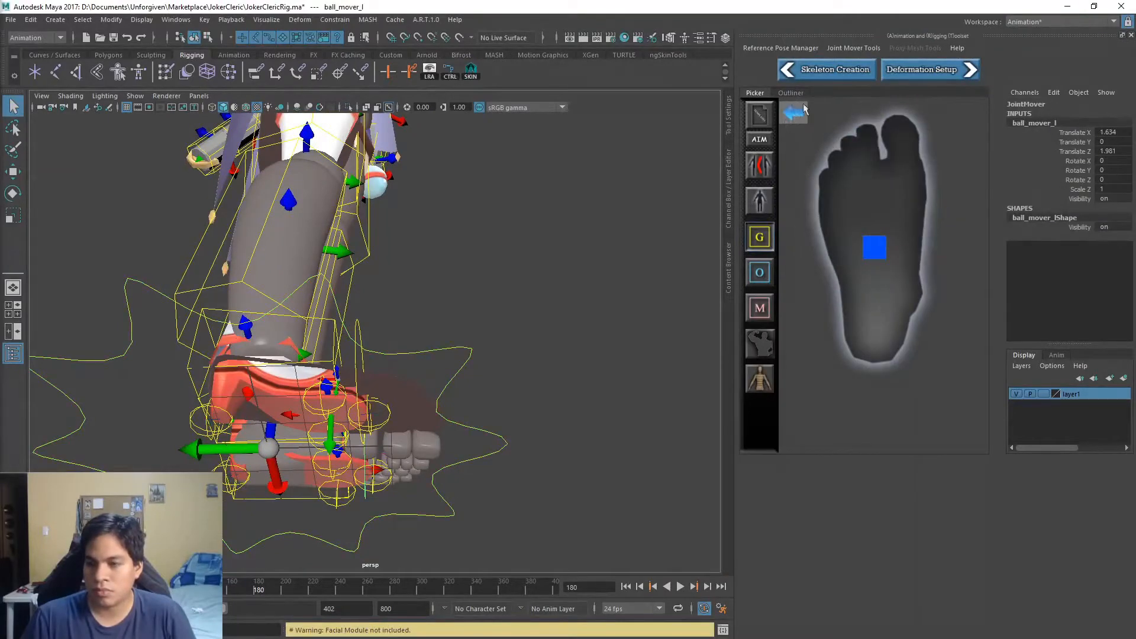
click(802, 109)
click(851, 365)
alt+drag(516, 400, 351, 461)
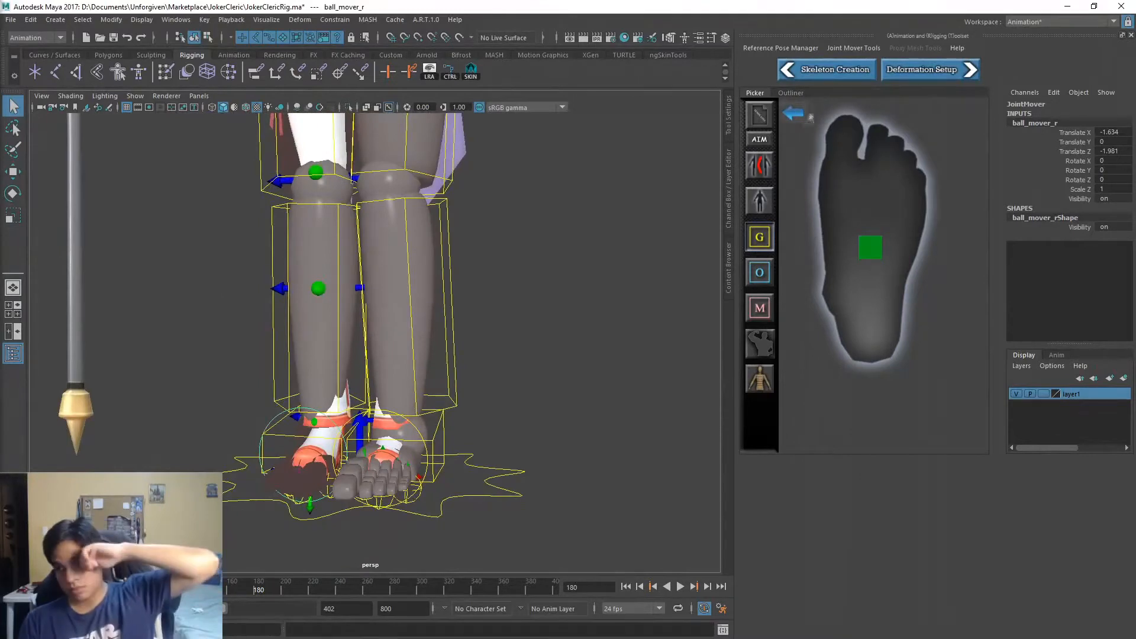
Start a new scene and import Ch.FBX from the JokerCleric project's cleric folder
click(11, 20)
click(35, 28)
click(579, 330)
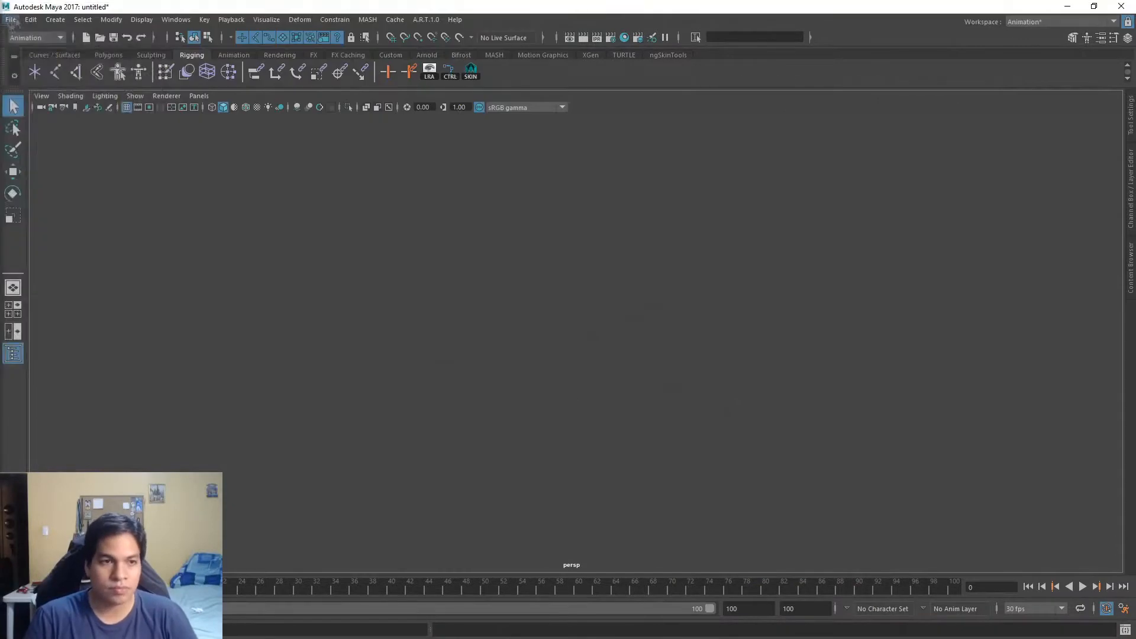
click(10, 20)
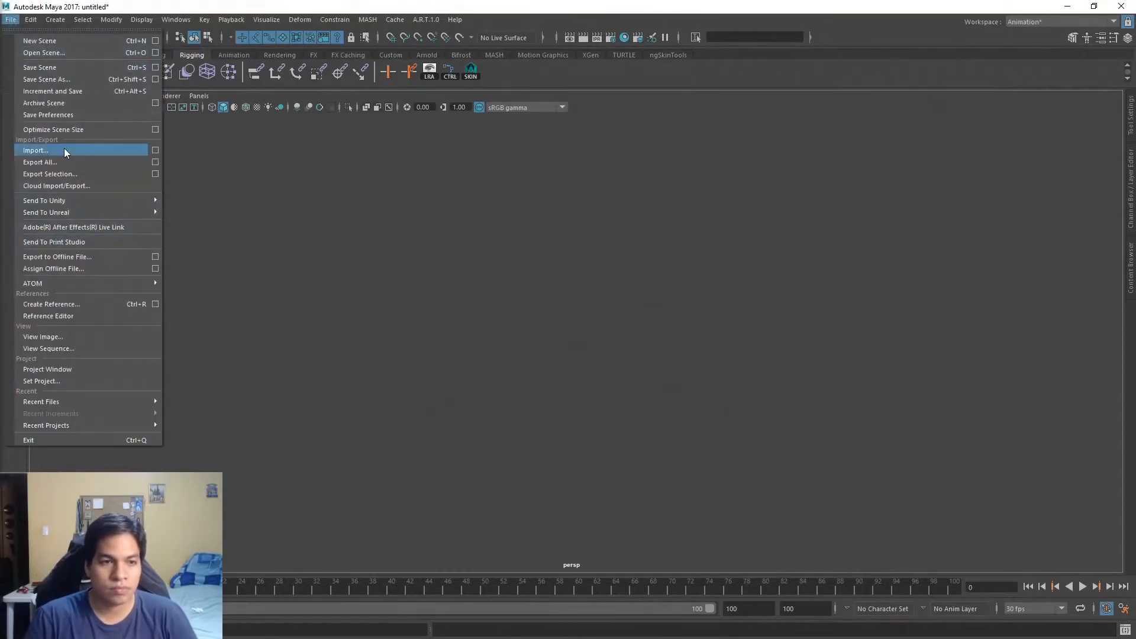
click(64, 148)
click(750, 179)
click(340, 296)
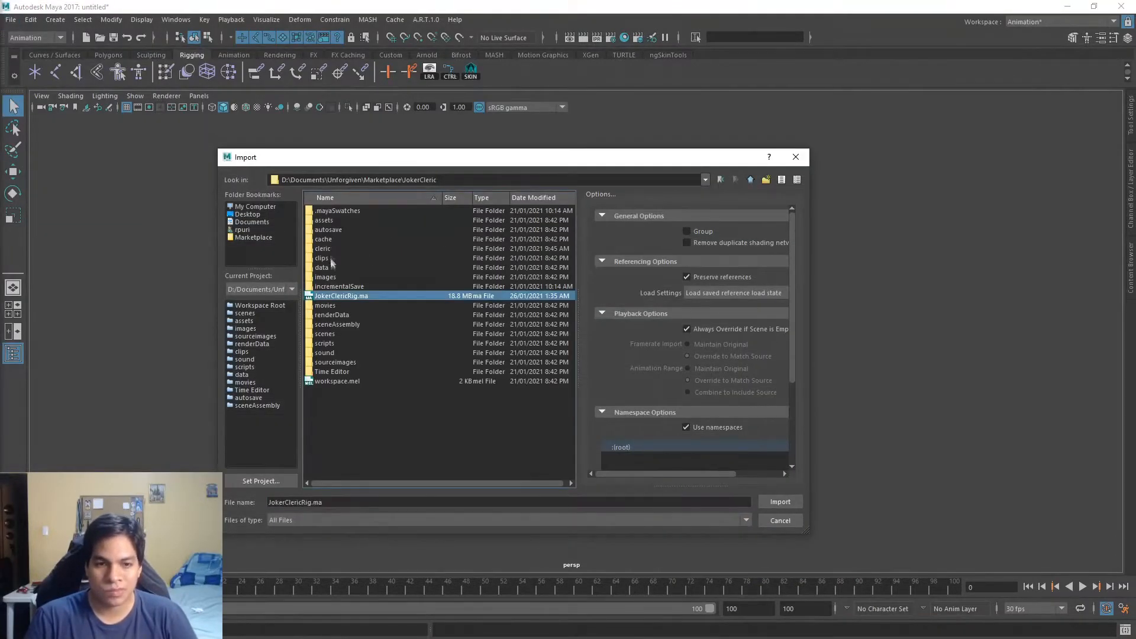
click(328, 249)
double_click(329, 249)
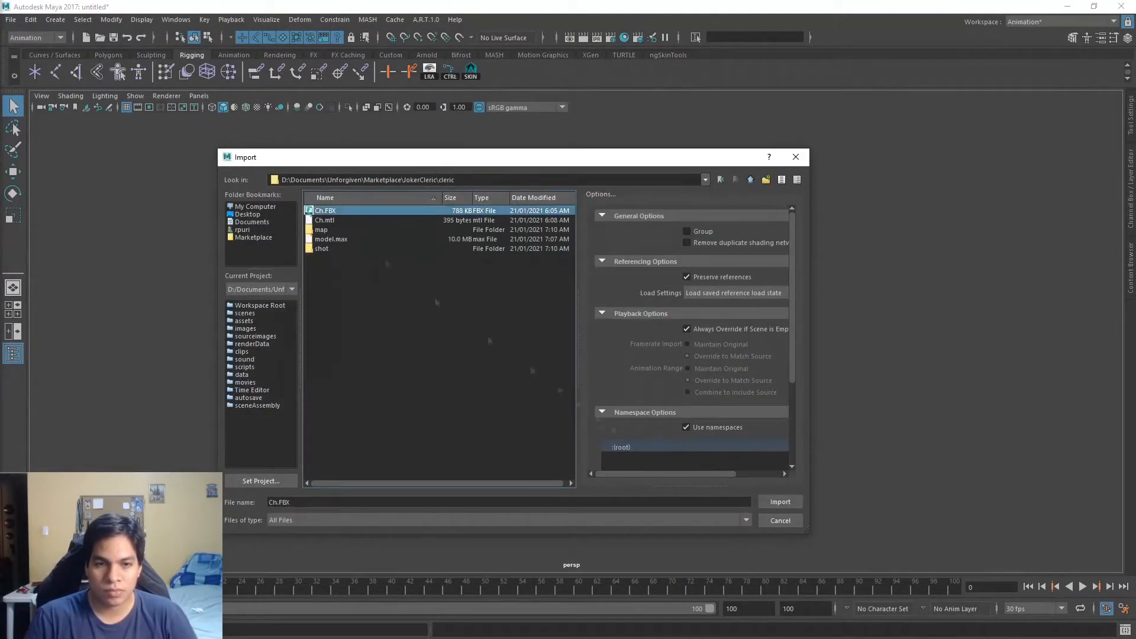
click(772, 503)
alt+middle_drag(621, 249, 619, 401)
scroll(618, 400, down, 3)
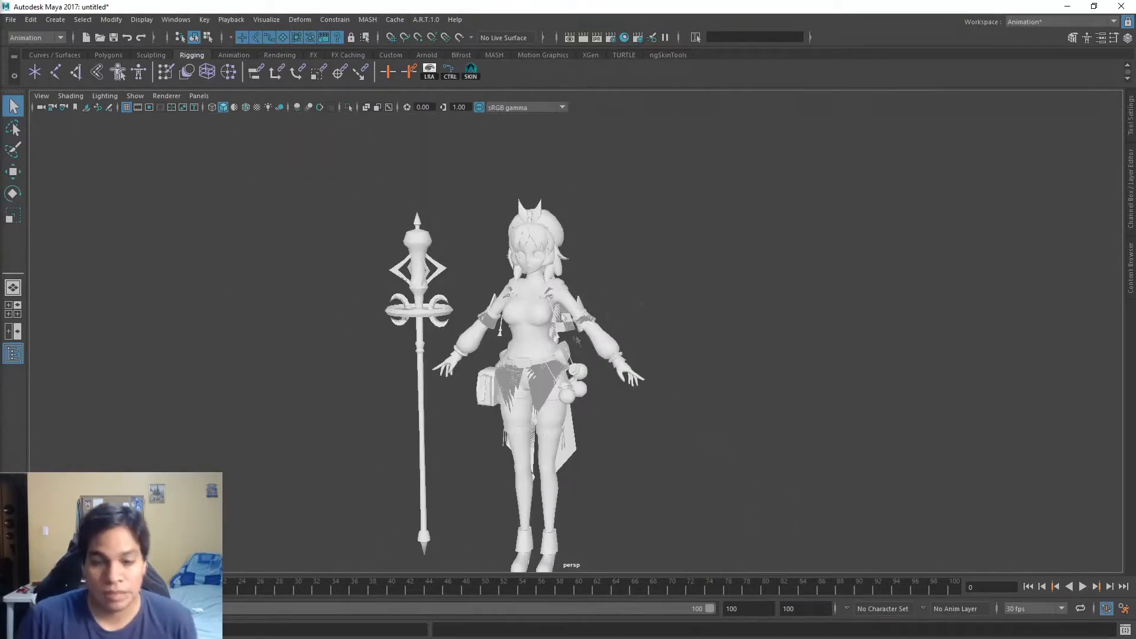
Open Hypershade and display the file texture node behind the color of the imported cleric's phong material
click(529, 319)
alt+middle_drag(723, 246, 665, 199)
click(234, 21)
mouse_move(181, 21)
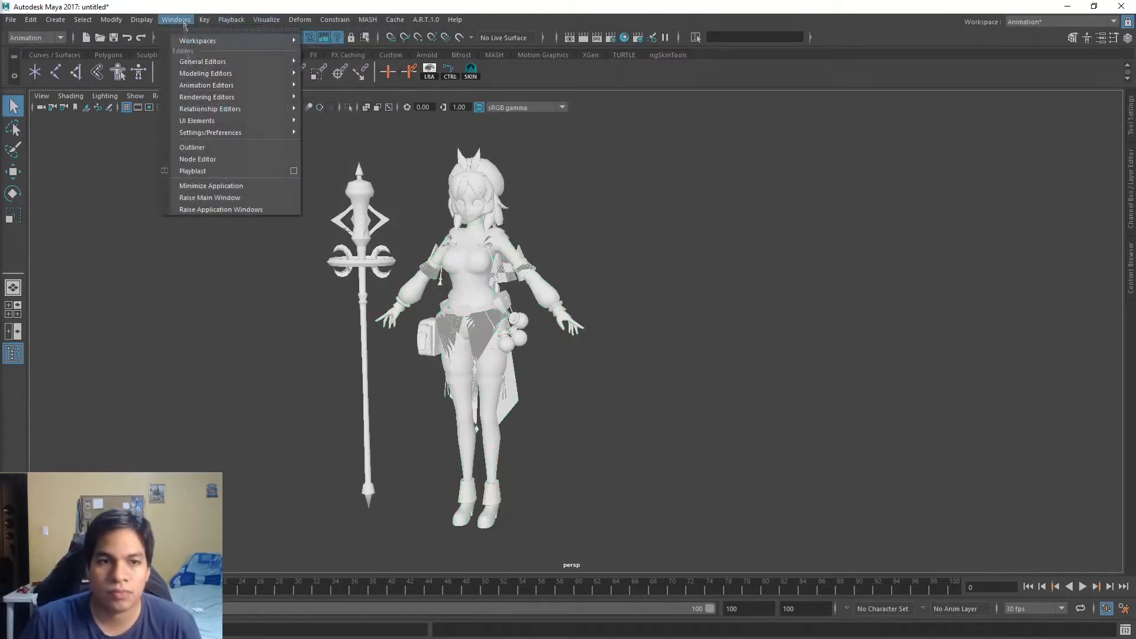
mouse_move(204, 62)
mouse_move(206, 86)
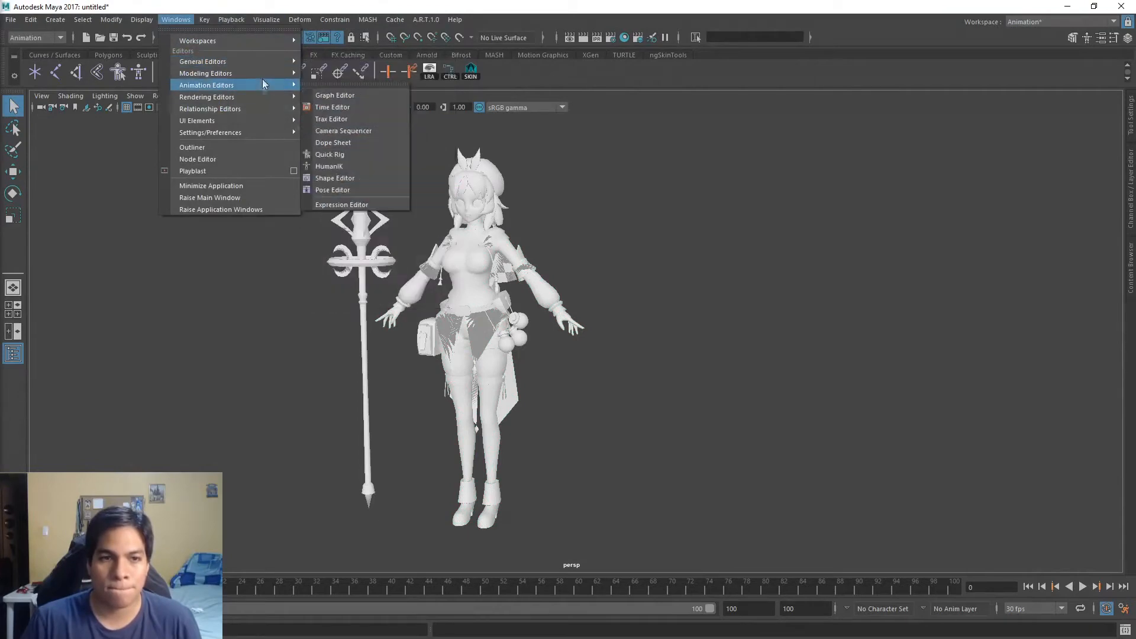
click(344, 133)
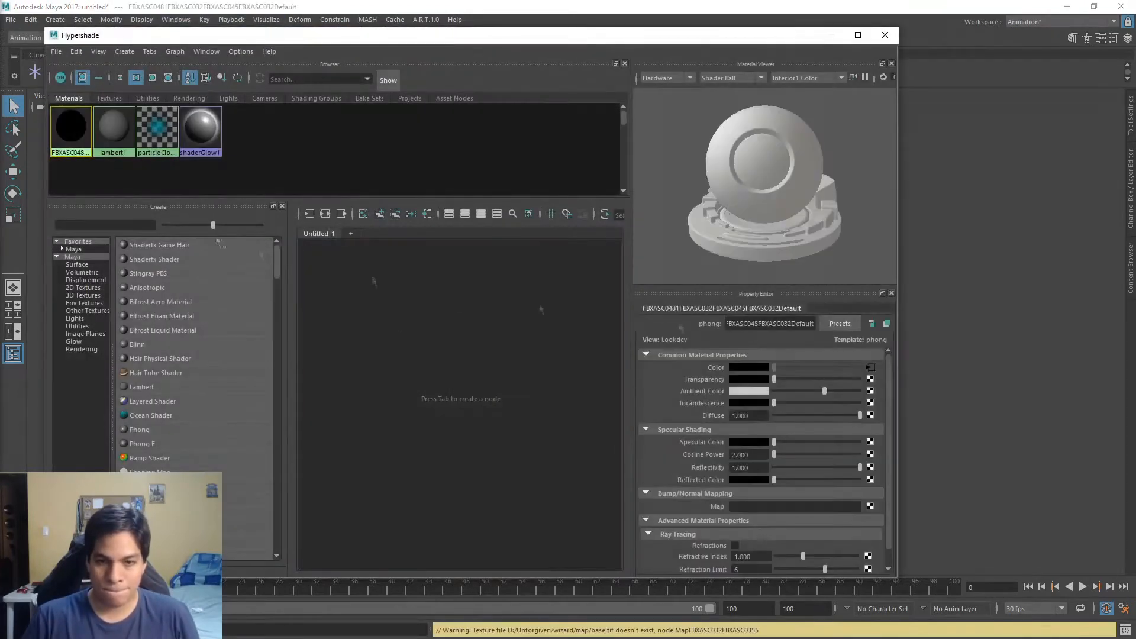
click(79, 136)
click(877, 368)
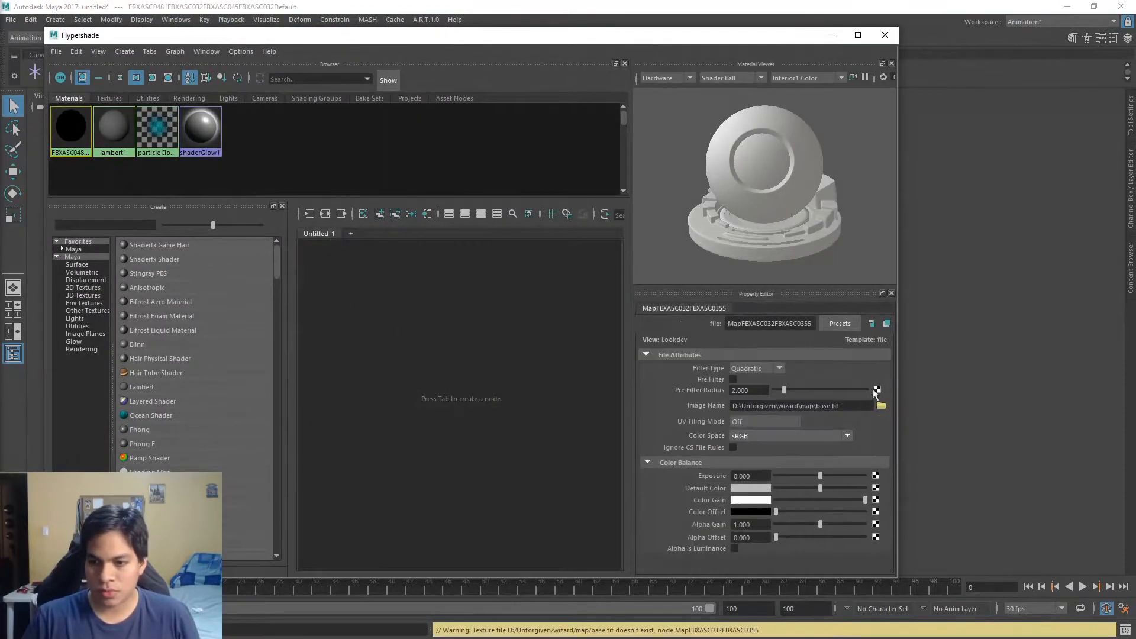
Relink the material's color texture to base.tif in the cleric\map folder of the JokerCleric project
click(880, 407)
click(751, 180)
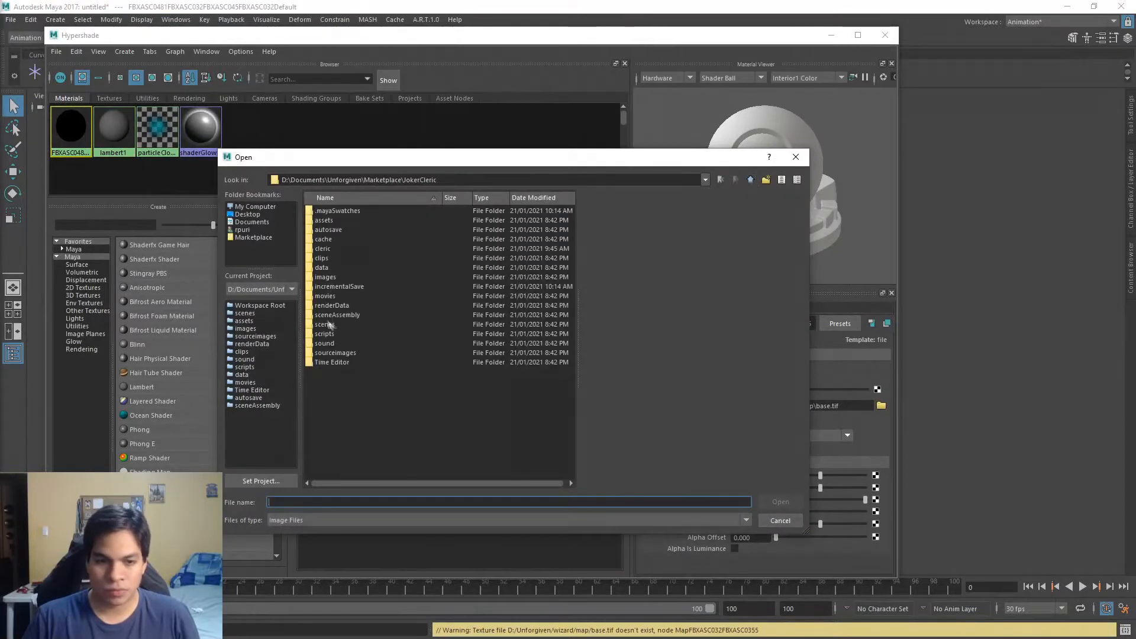
double_click(324, 248)
double_click(332, 217)
click(750, 180)
double_click(332, 211)
double_click(333, 211)
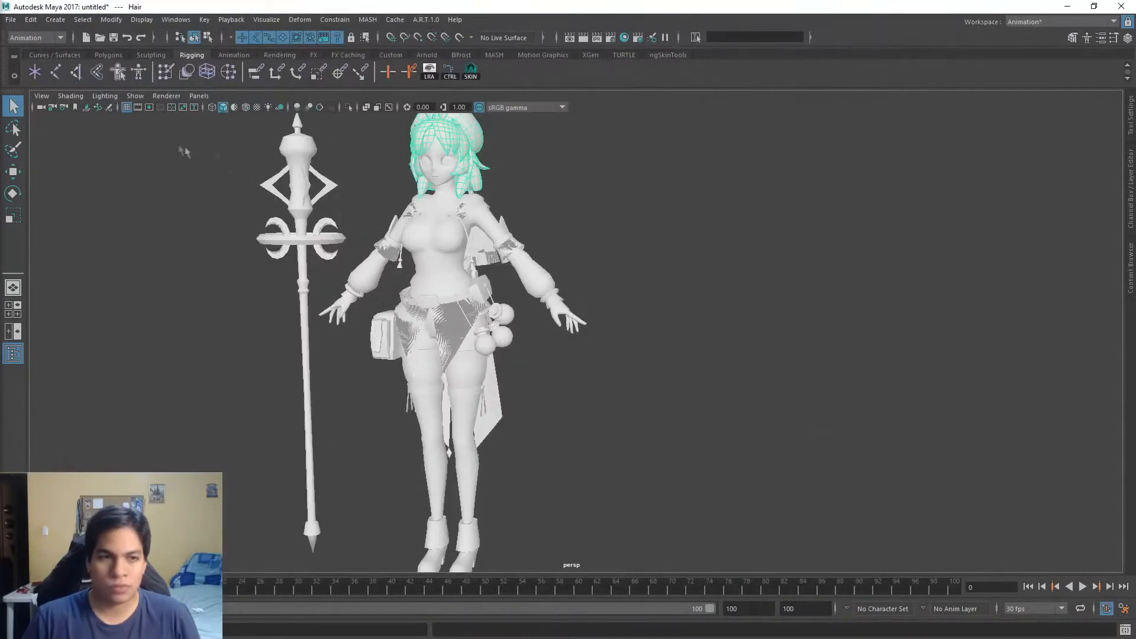
Inspect the body mesh in smoothed, wireframe and shaded display, comparing it with and without the default material
click(70, 96)
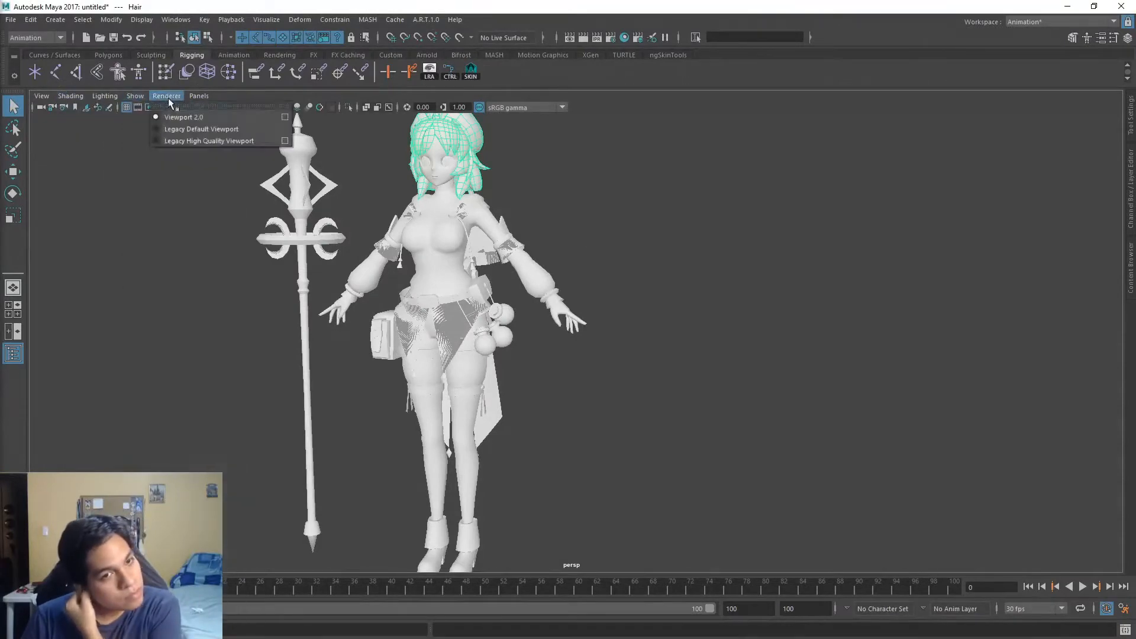
click(442, 212)
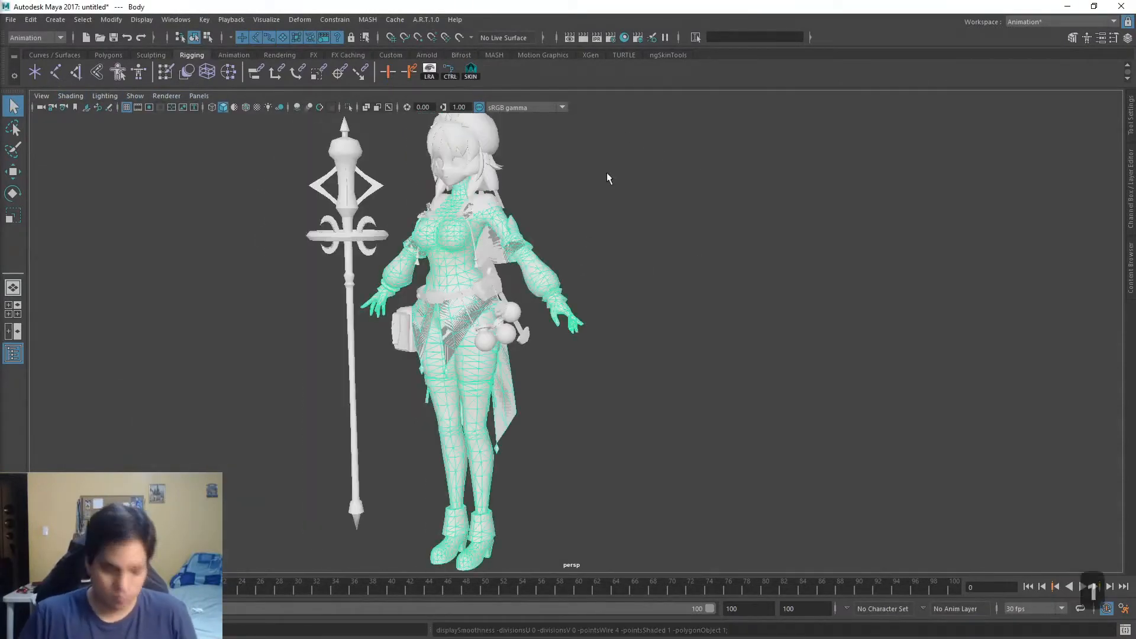
key(1)
key(2)
key(3)
key(4)
key(1)
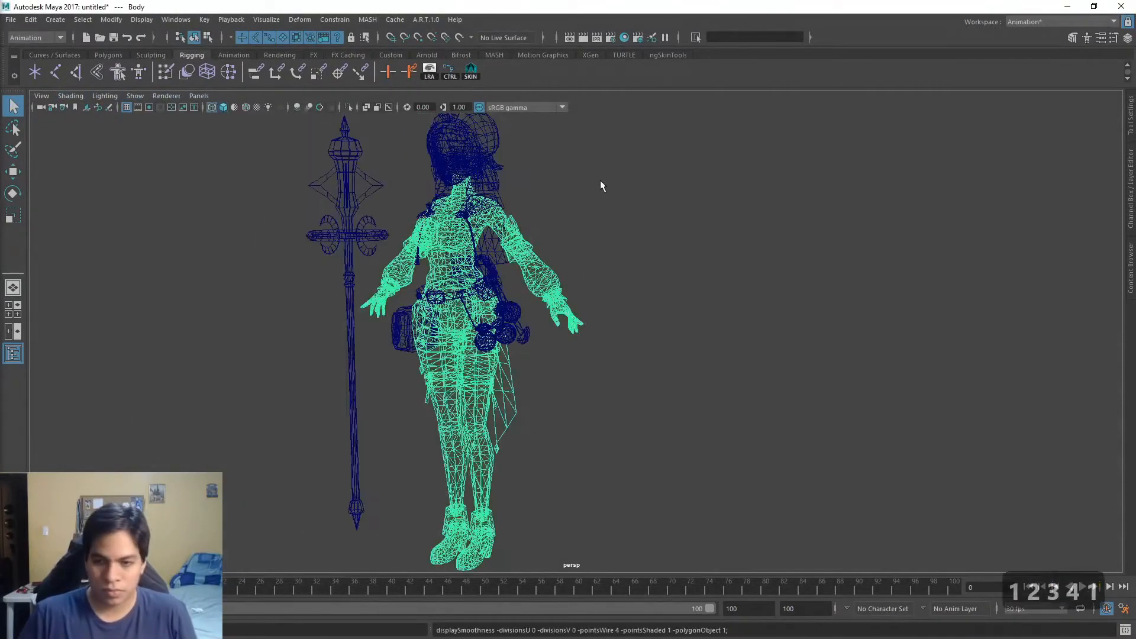
key(1)
key(2)
key(3)
key(1)
key(4)
key(5)
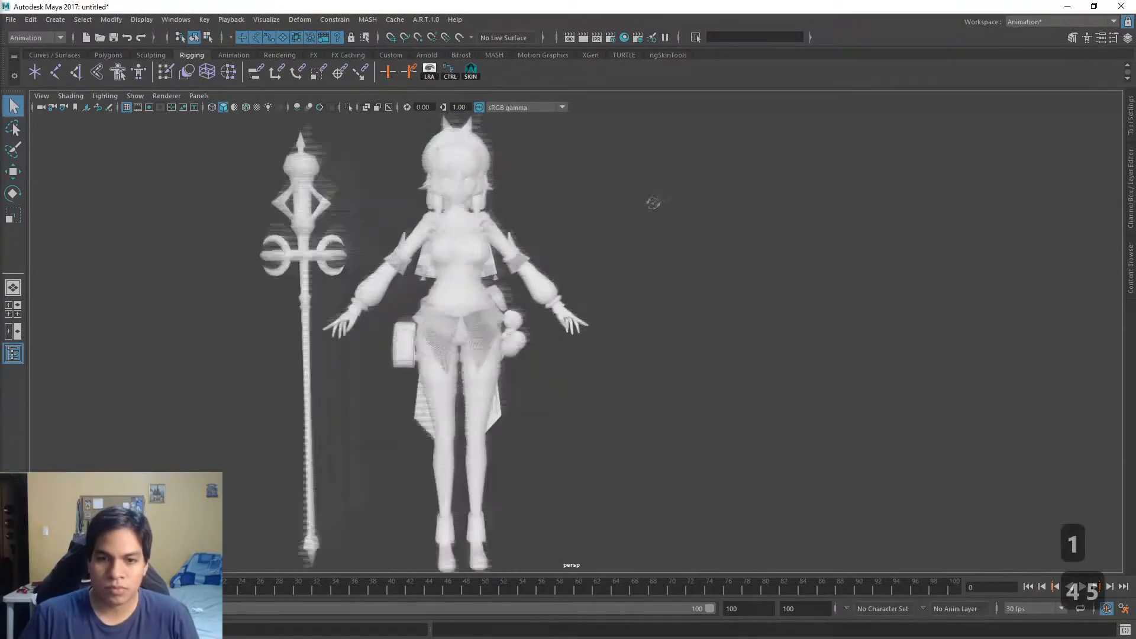
scroll(621, 254, up, 5)
scroll(651, 267, down, 5)
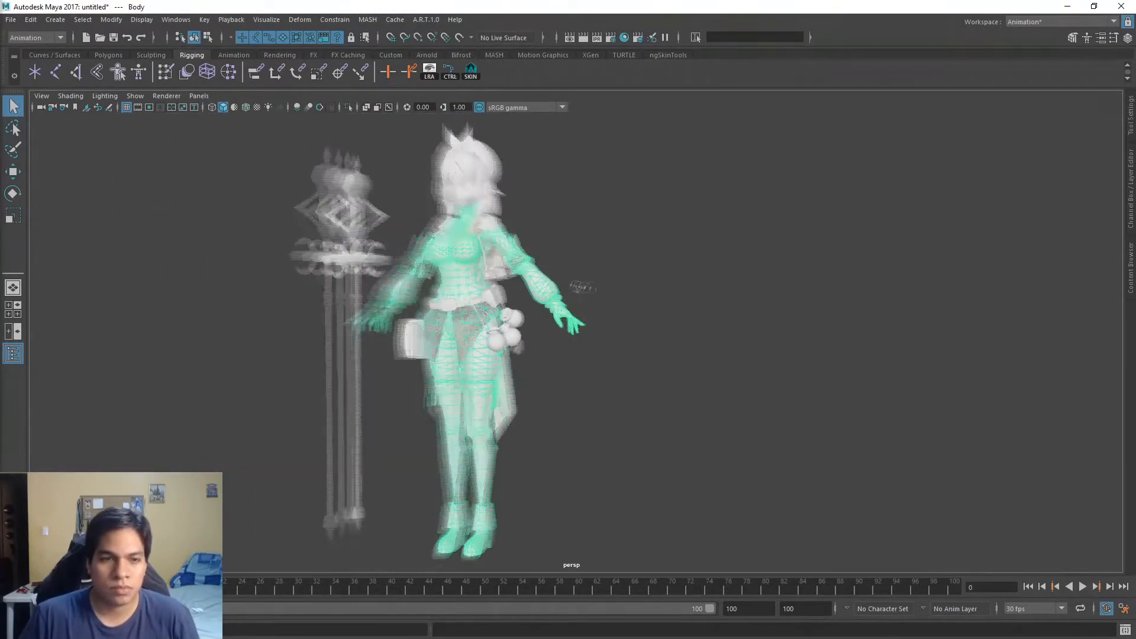
click(70, 96)
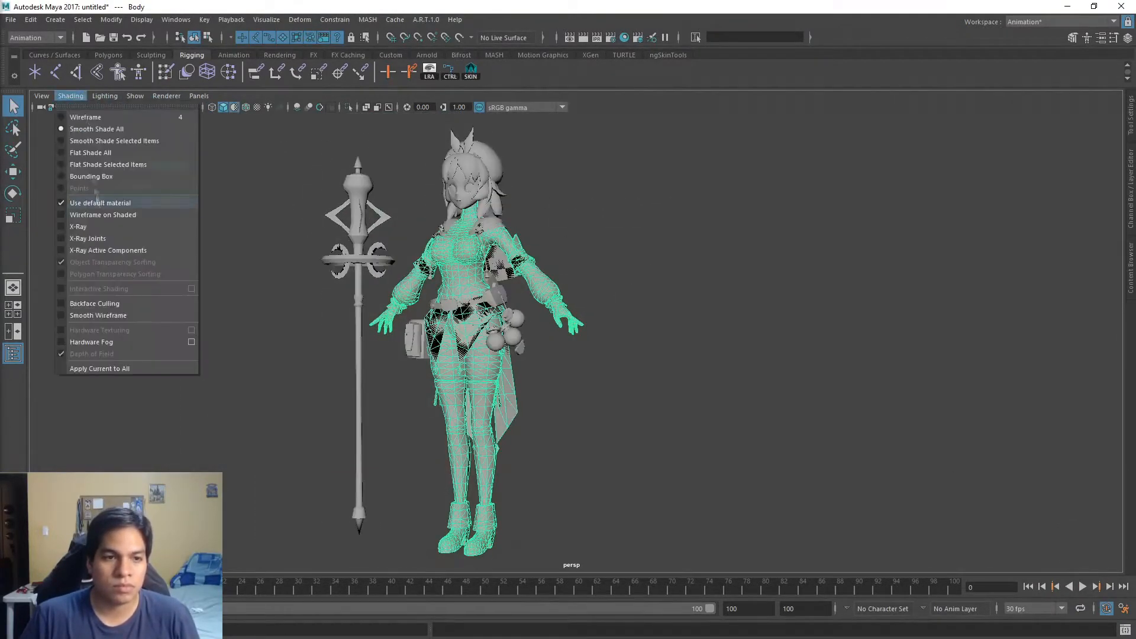
click(68, 204)
Check the phong material's color texture path and the other materials in Hypershade, and close the window
click(176, 20)
mouse_move(198, 97)
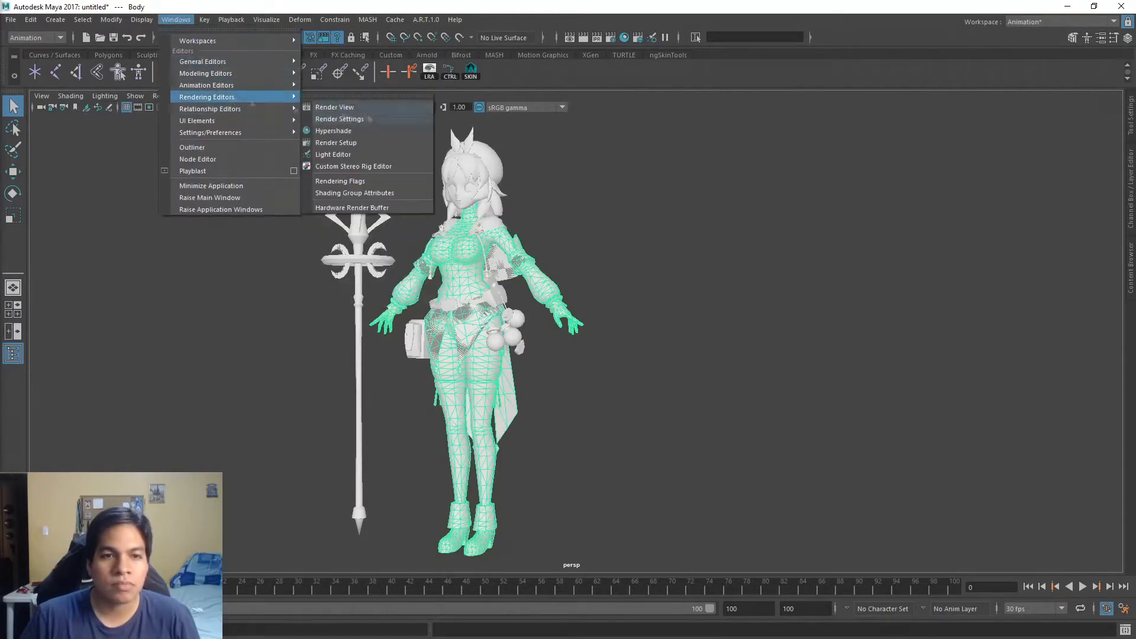
click(330, 131)
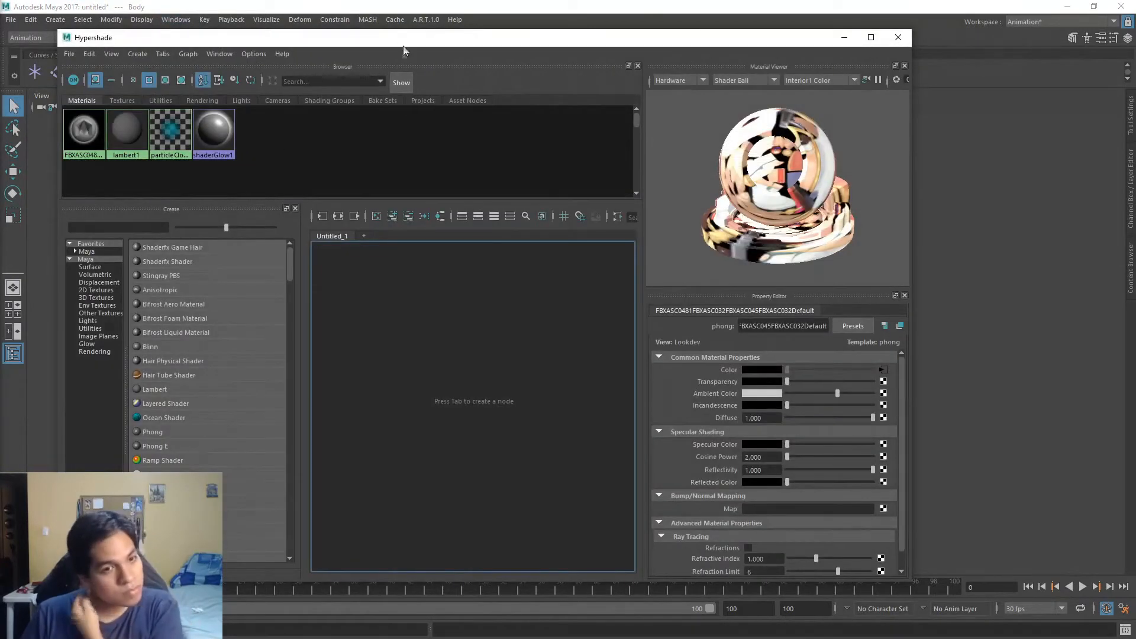
click(883, 369)
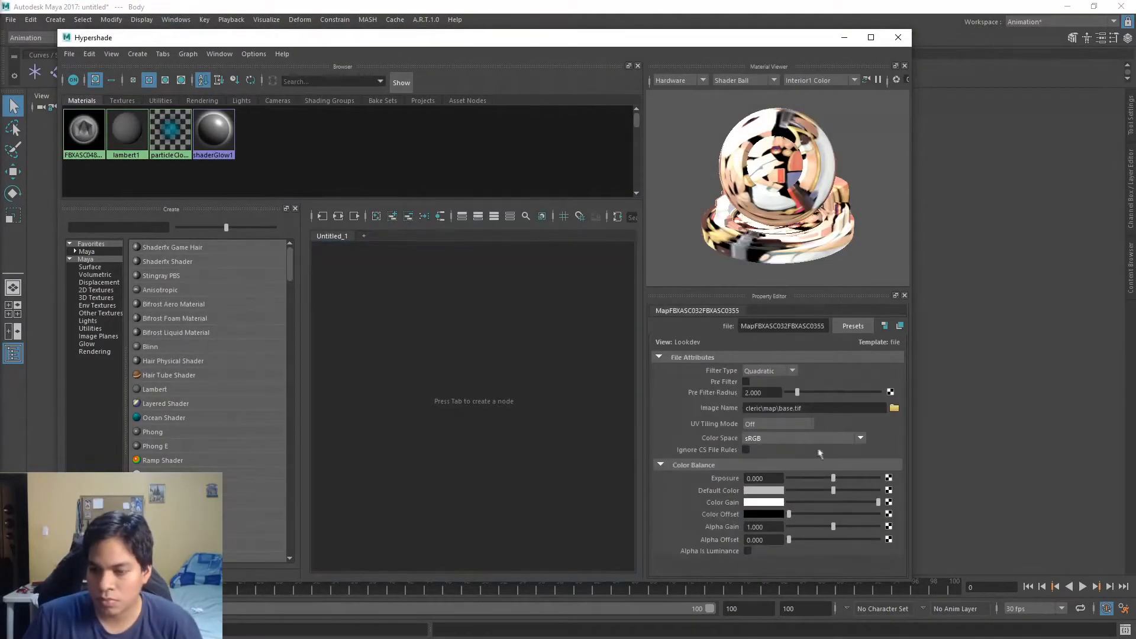
drag(313, 47, 780, 172)
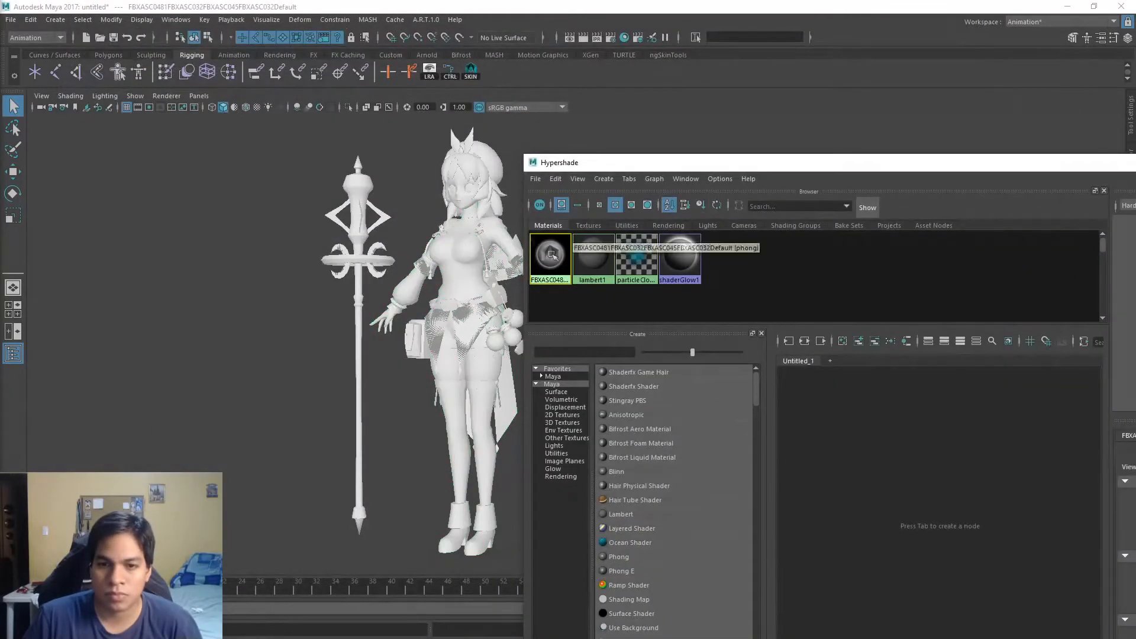
drag(633, 165, 236, 65)
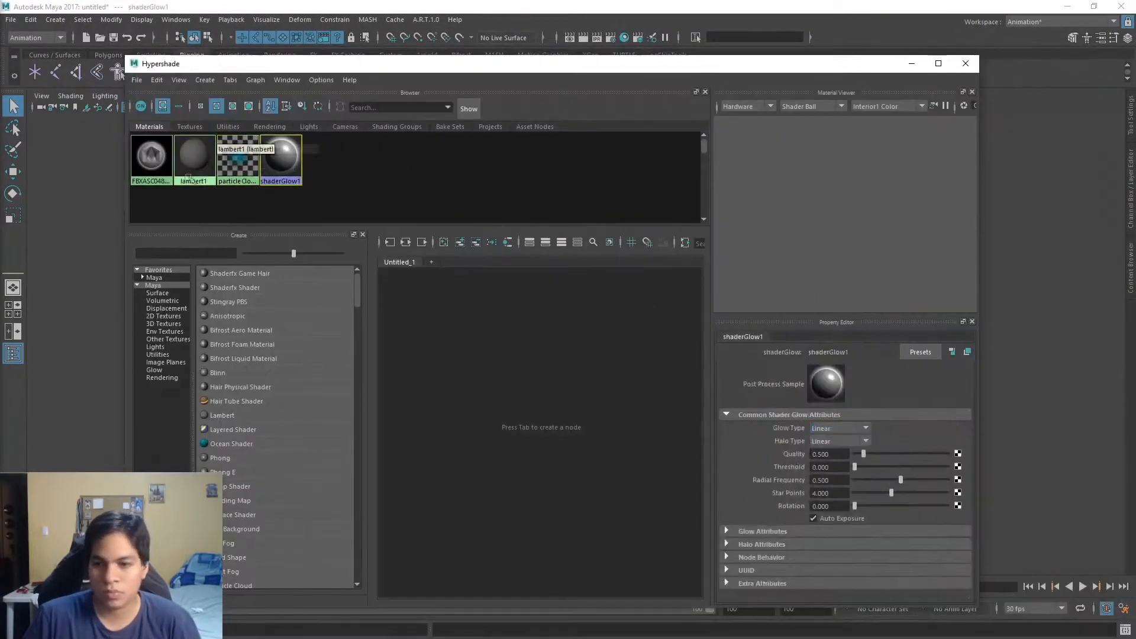
click(965, 64)
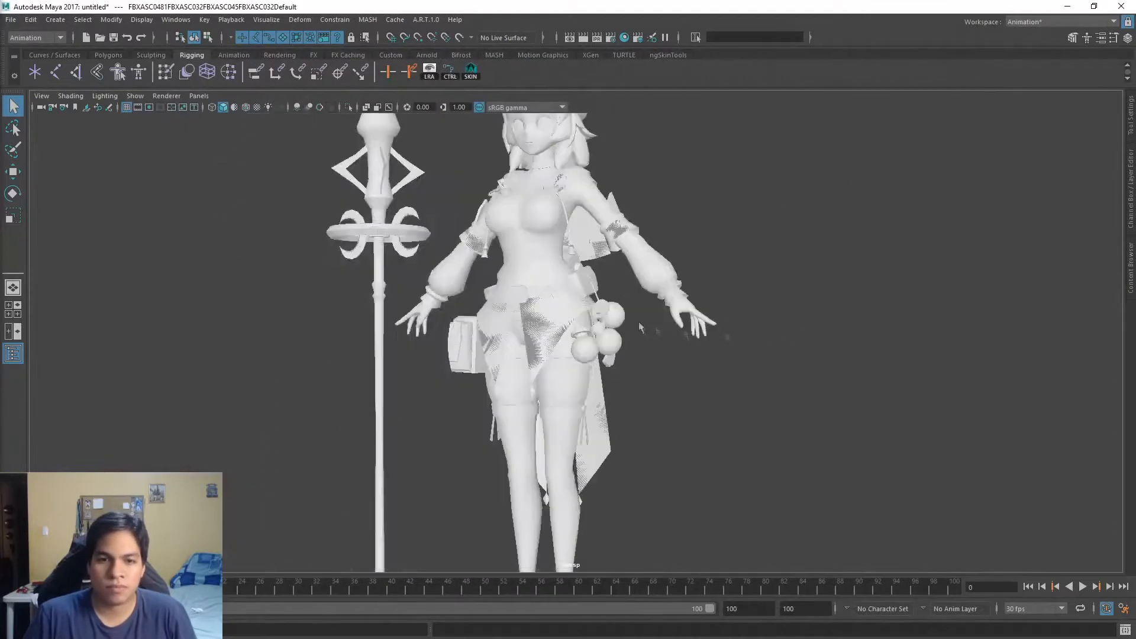
Open the A.R.T. rigging toolset and load the saved skeleton settings template with five spine bones
click(426, 20)
click(526, 64)
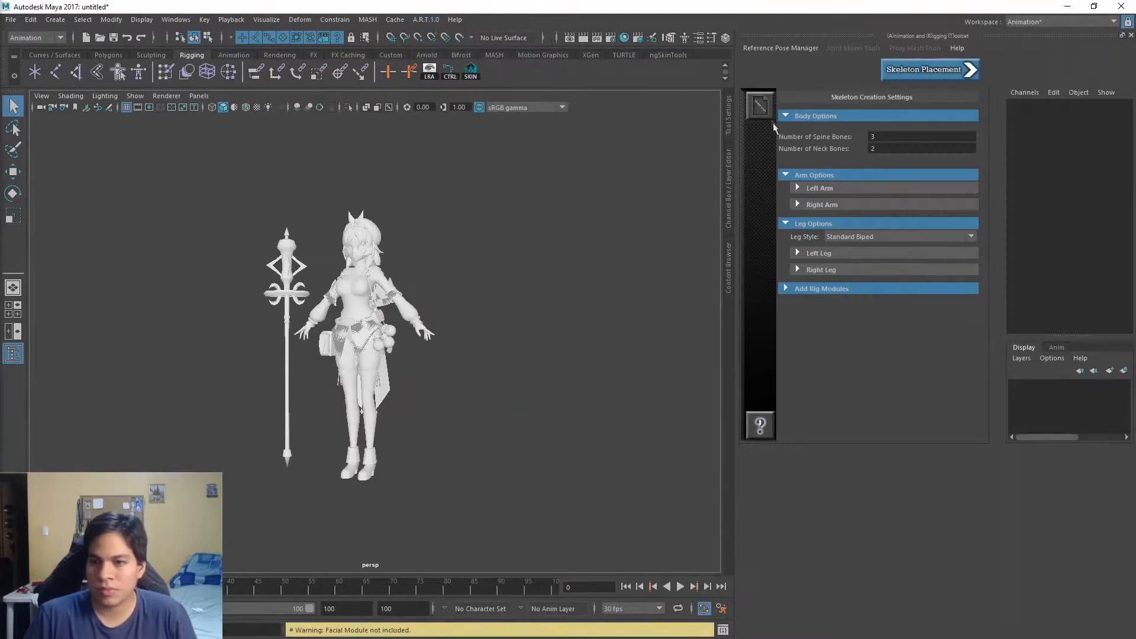
click(761, 106)
click(313, 306)
click(327, 404)
Review the loaded arm and leg options and the list of added rig modules
click(874, 187)
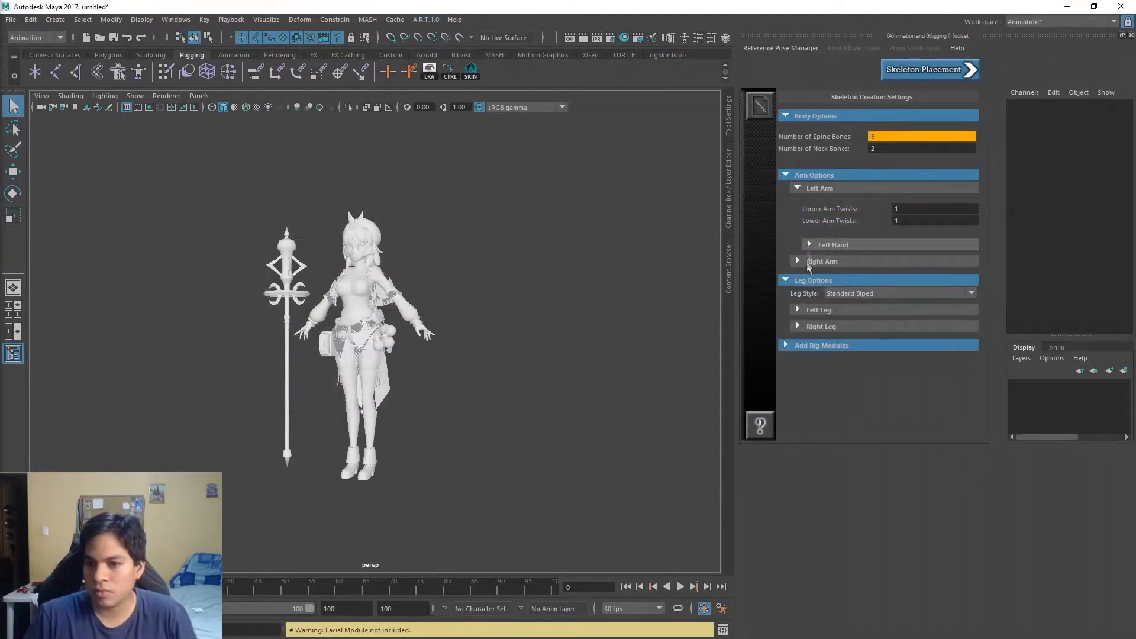
click(800, 261)
click(795, 385)
scroll(829, 355, down, 3)
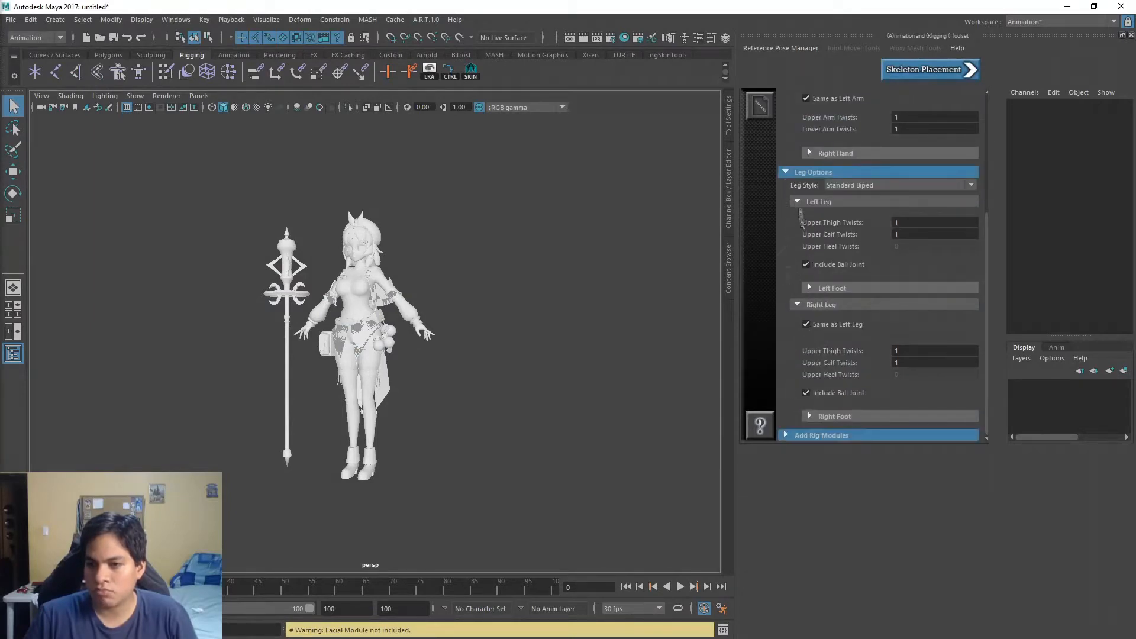
click(794, 436)
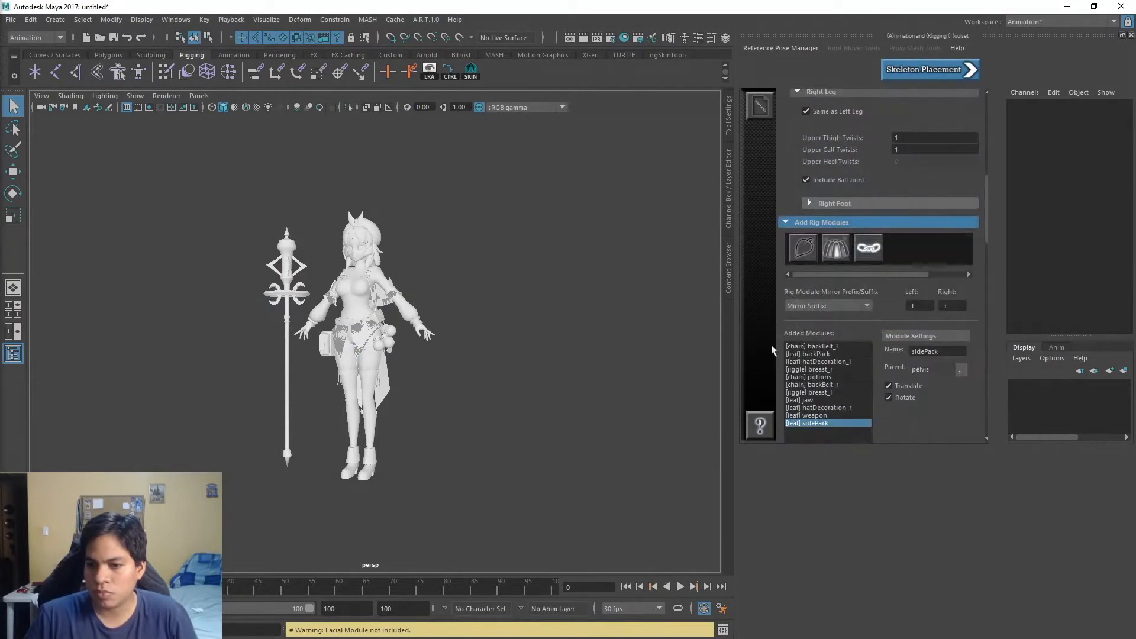
Save the skeleton creation settings as a template and proceed to skeleton placement
click(765, 118)
click(826, 122)
click(373, 229)
click(780, 501)
click(498, 362)
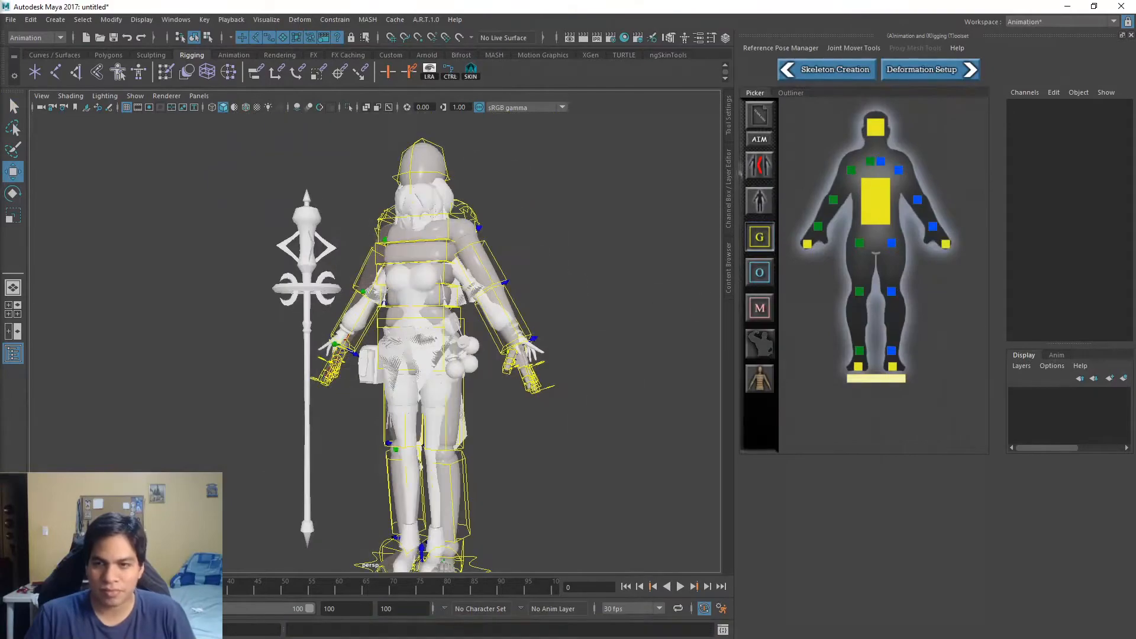
Load the cleric's saved joint mover template to fit the movers to the character
click(760, 113)
click(793, 137)
click(304, 393)
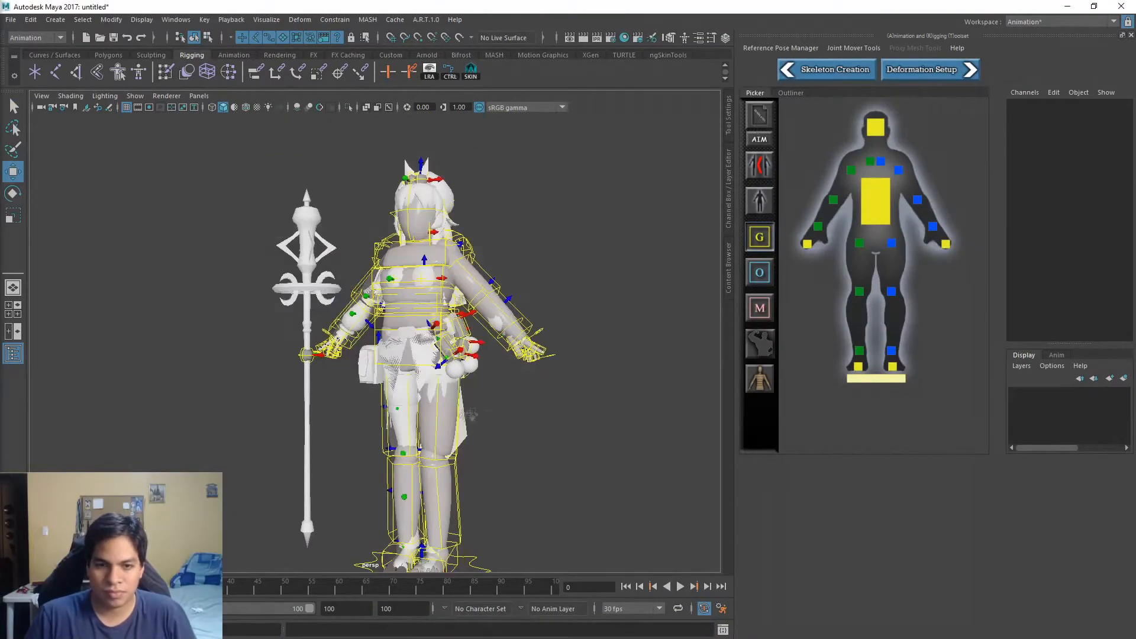
Select the left ball joint mover, frame the feet, turn on symmetry mode and nudge the mover
click(873, 252)
key(f)
alt+drag(547, 468, 615, 443)
click(759, 166)
drag(439, 333, 439, 336)
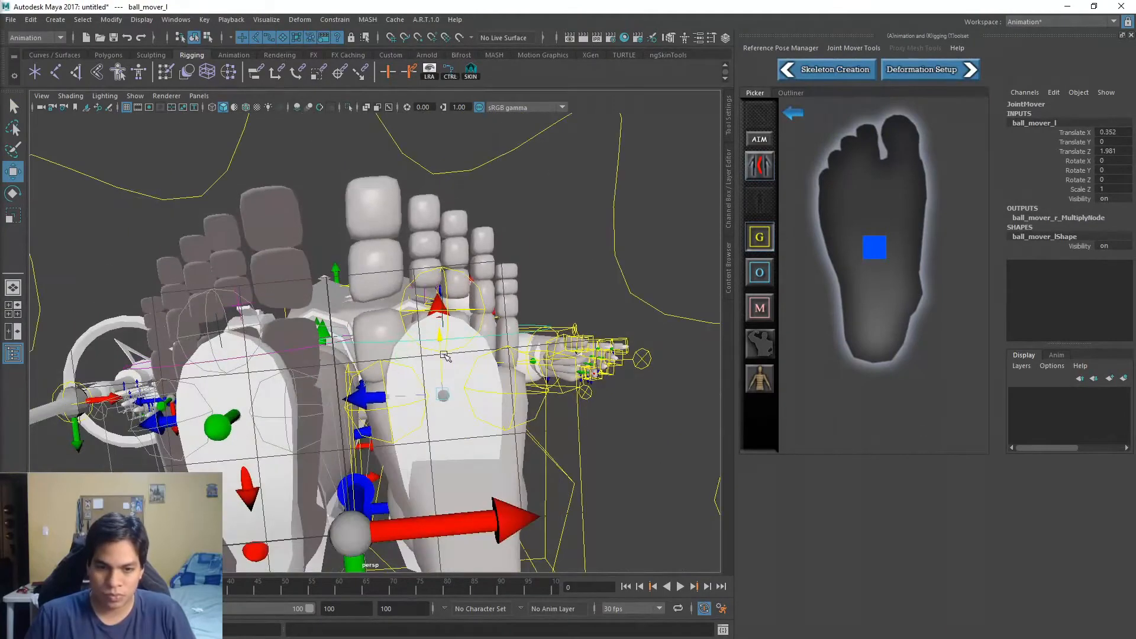
alt+middle_drag(441, 336, 509, 298)
Set the viewport to shaded display with the wireframe overlaid on the meshes
click(71, 95)
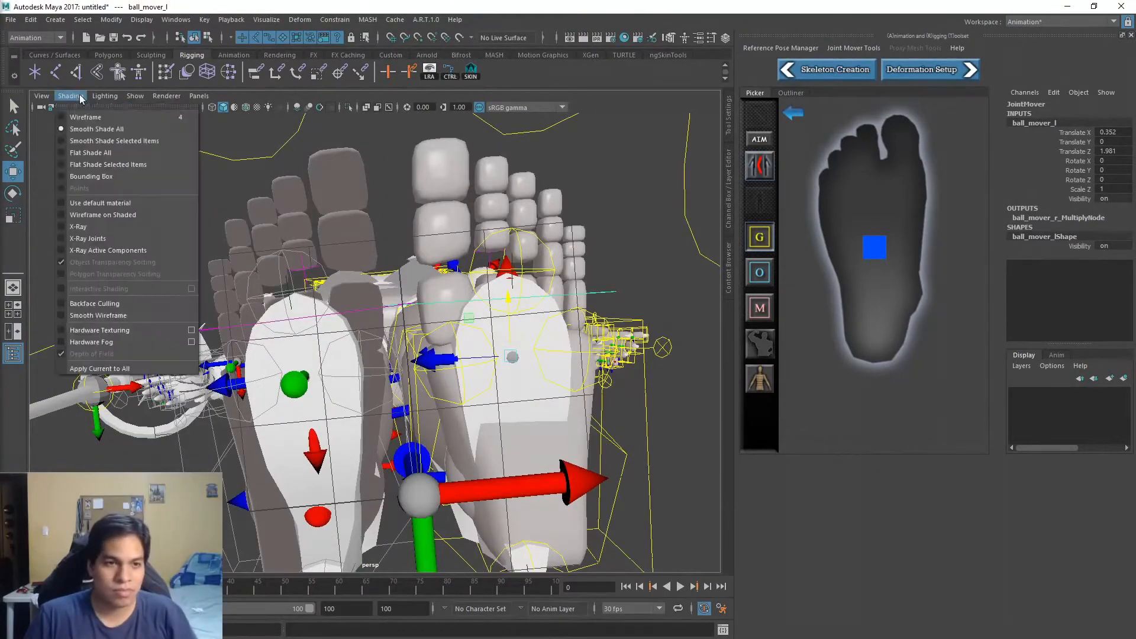
key(4)
mouse_move(474, 331)
alt+mouse_down()
mouse_move(503, 254)
mouse_move(461, 261)
mouse_move(532, 307)
mouse_move(621, 329)
mouse_move(380, 333)
alt+mouse_up()
click(72, 97)
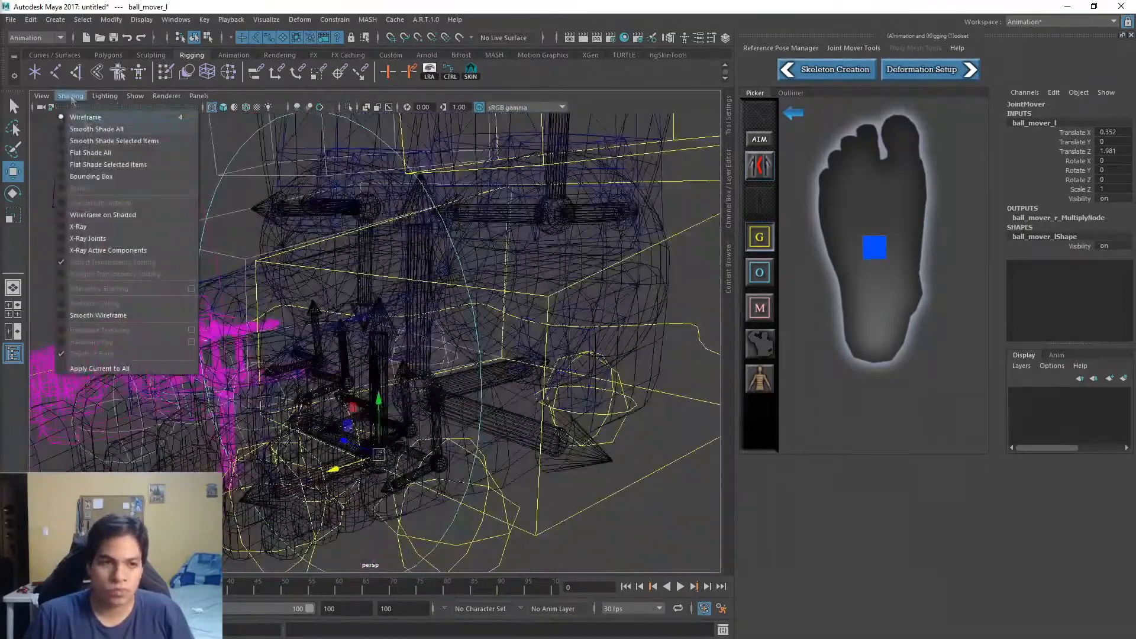
click(102, 214)
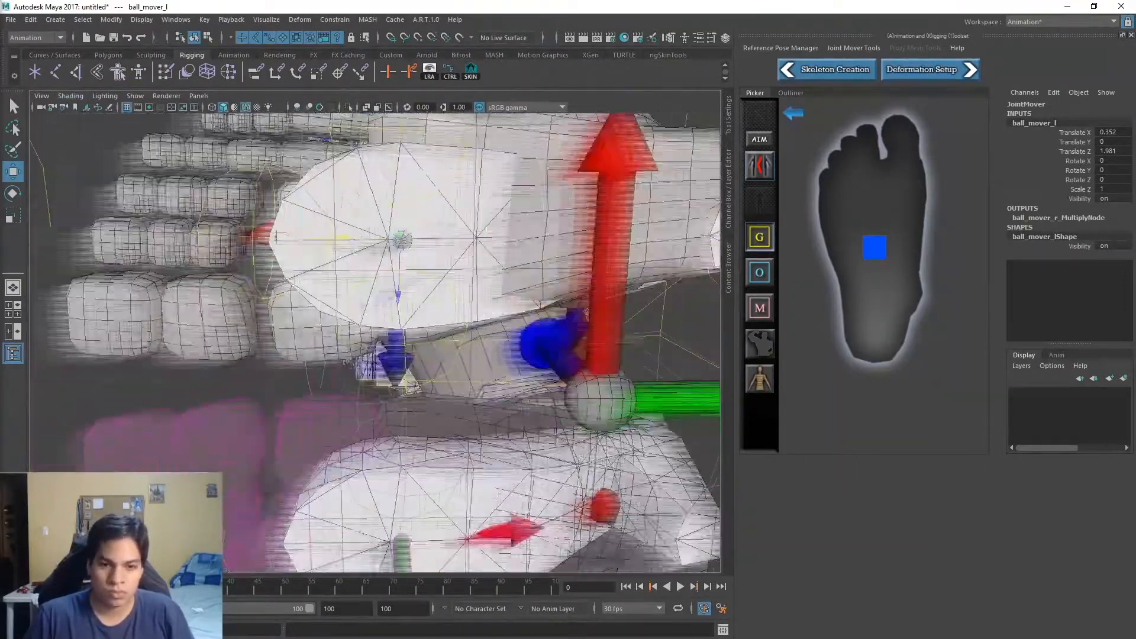
Move the left ball joint mover to about 1.498 in Translate X and 1.978 in Translate Z
alt+middle_drag(408, 248, 403, 199)
drag(352, 140, 335, 140)
drag(390, 199, 437, 355)
alt+right_drag(438, 354, 332, 331)
alt+middle_drag(331, 260, 343, 415)
alt+drag(343, 414, 302, 318)
Hide the proxy body geometry, check the foot joint placement from several angles and turn off symmetry mode
click(760, 379)
alt+right_drag(379, 319, 509, 319)
alt+drag(509, 319, 449, 295)
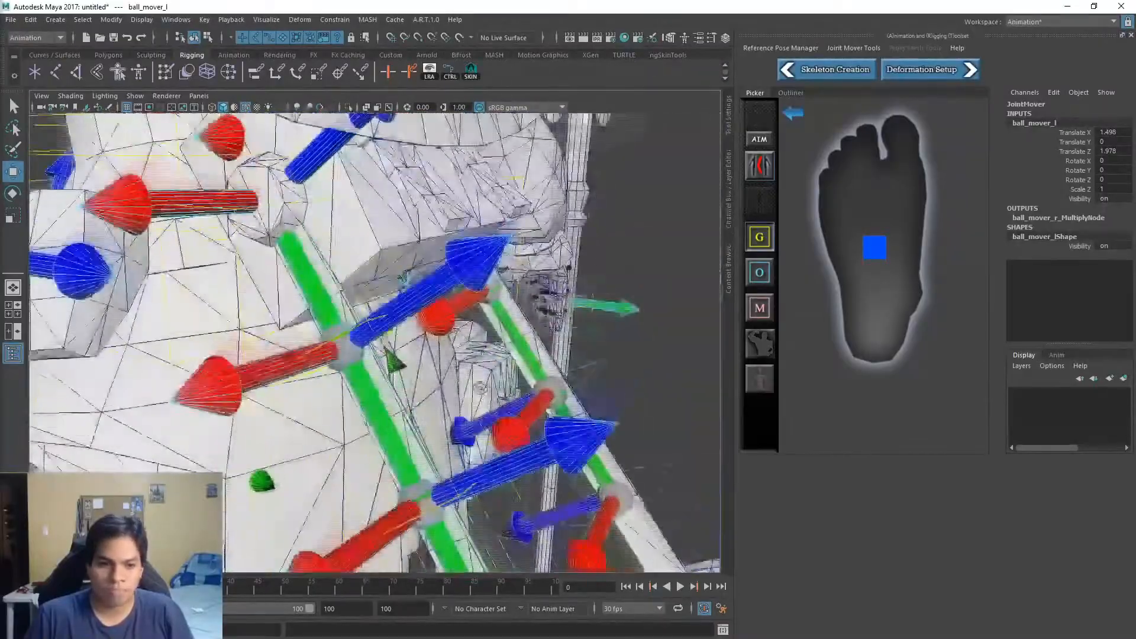
alt+right_drag(450, 296, 379, 296)
alt+right_drag(532, 331, 449, 355)
alt+drag(450, 355, 485, 410)
click(760, 165)
Return to the full-body picker and save the joint mover template over clericWithDetailsAndJaw.txt
alt+right_drag(591, 254, 547, 250)
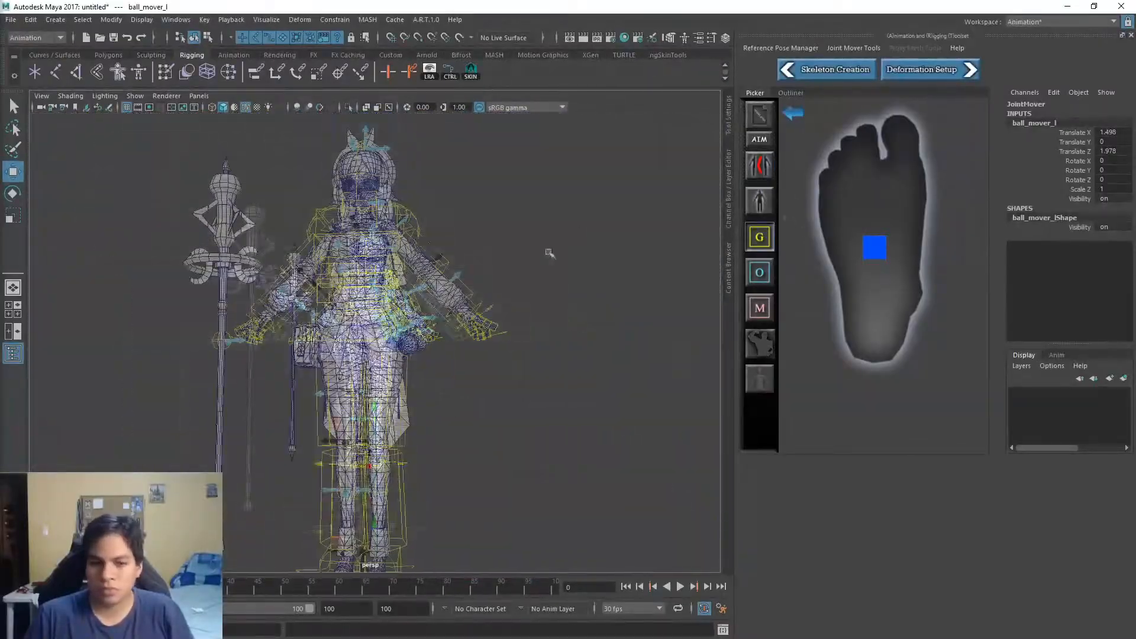
alt+middle_drag(548, 251, 553, 306)
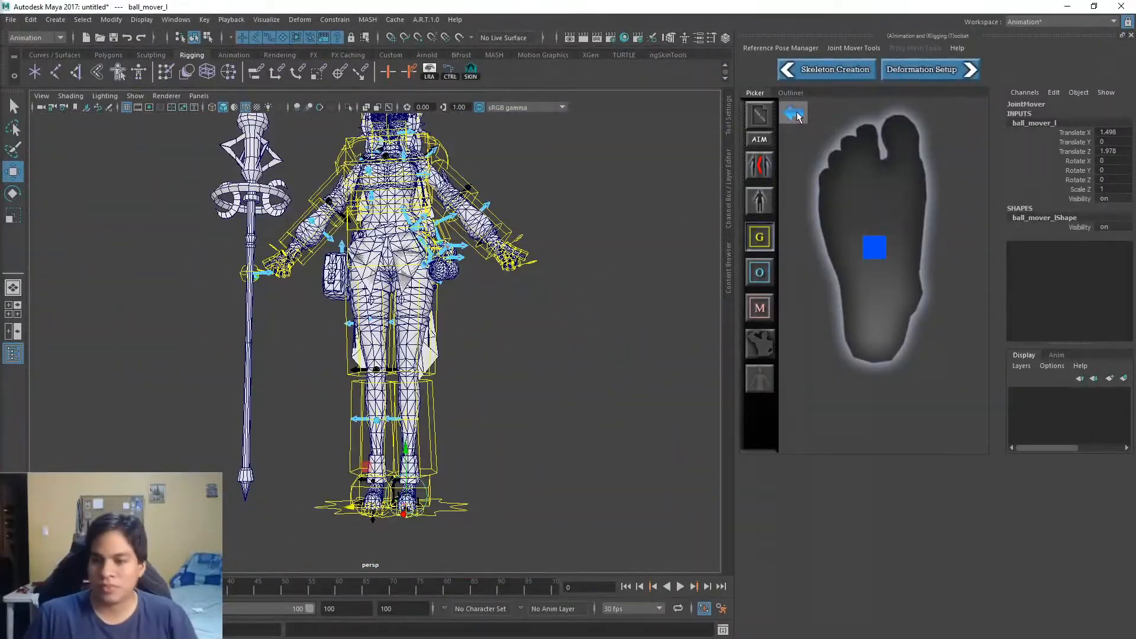
click(796, 114)
right_click(780, 126)
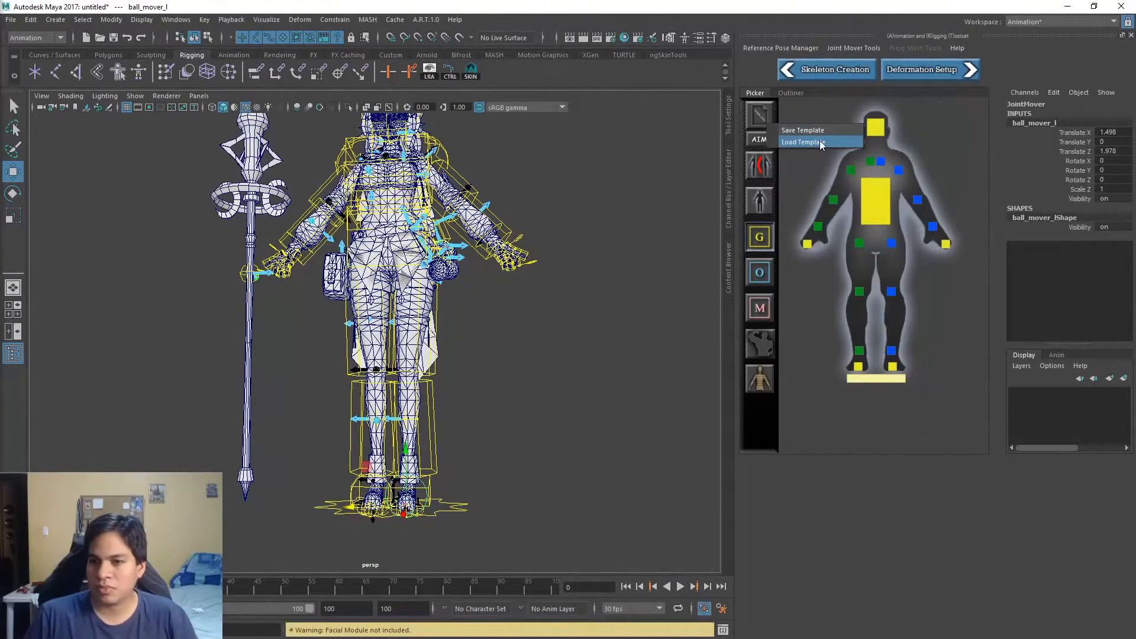
click(817, 141)
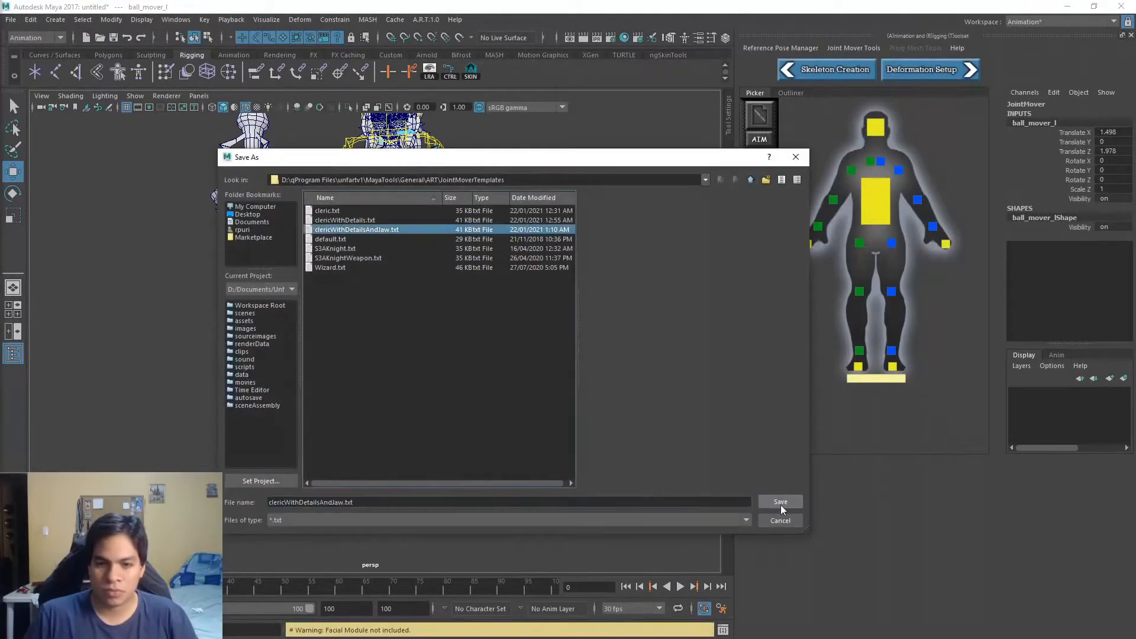
click(779, 503)
click(490, 366)
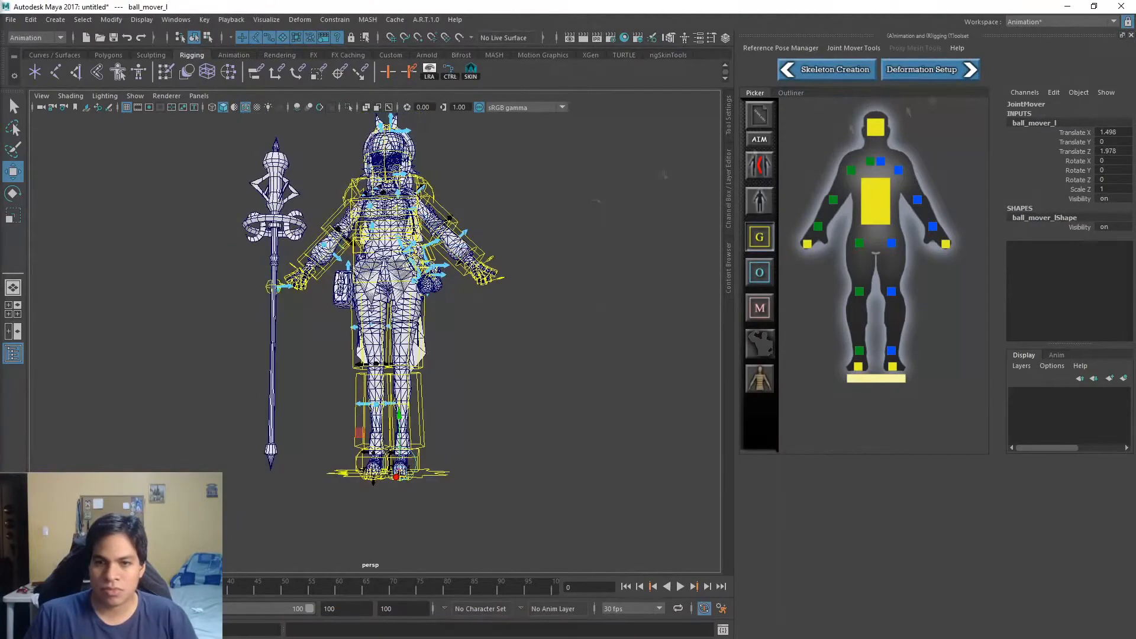
Create and save the rig pose without the automatic T-pose, and import the stored skin weights for all meshes
click(439, 332)
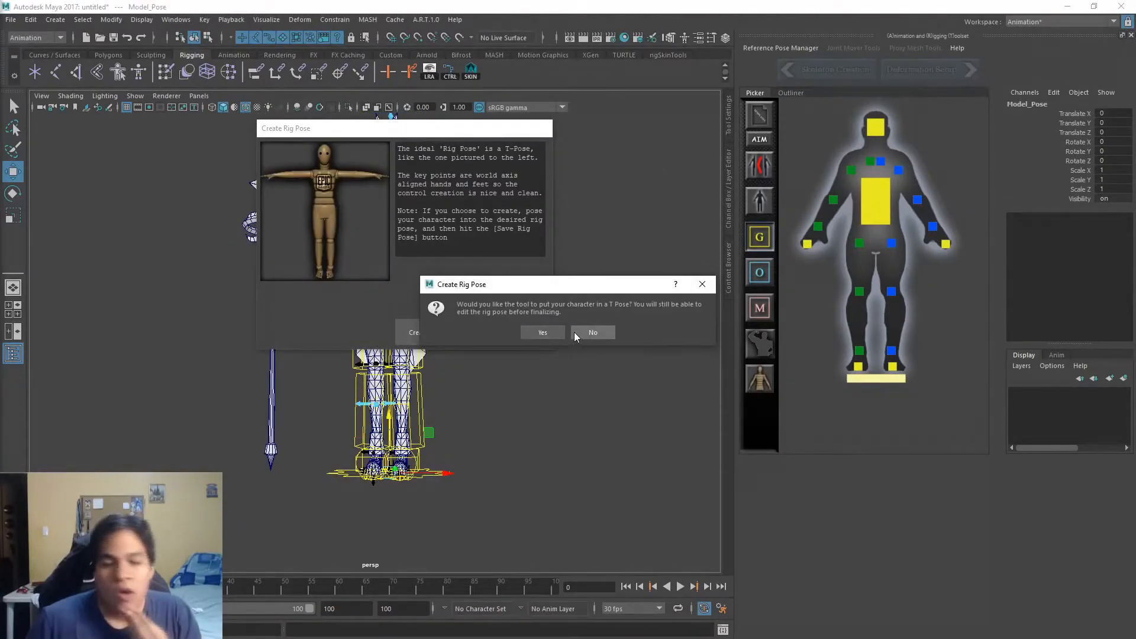
click(575, 332)
click(583, 386)
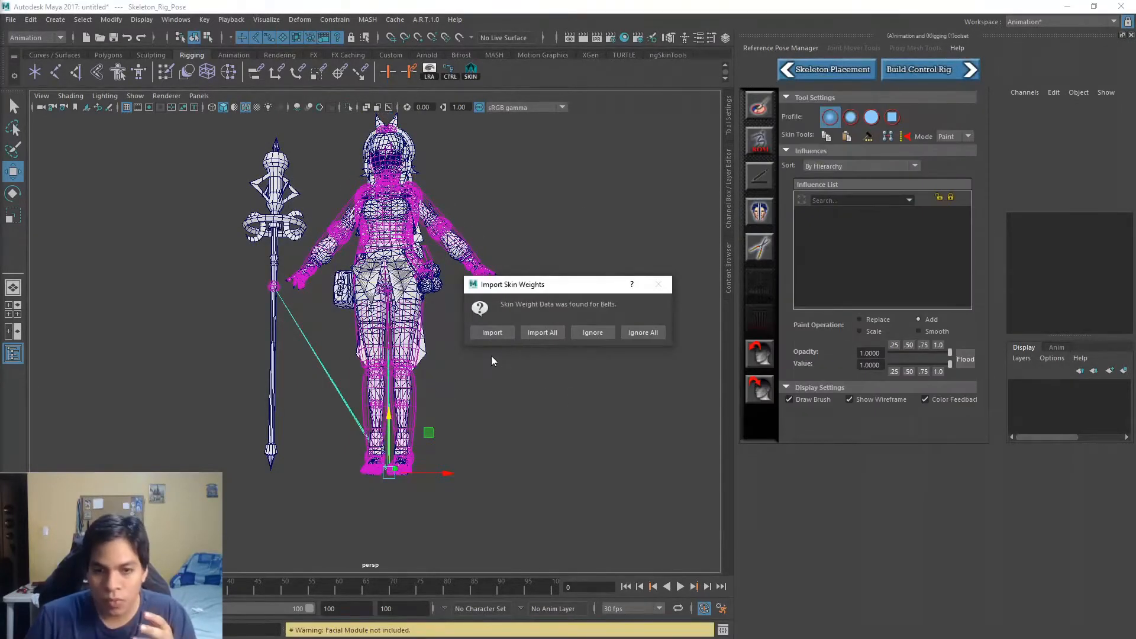
click(578, 332)
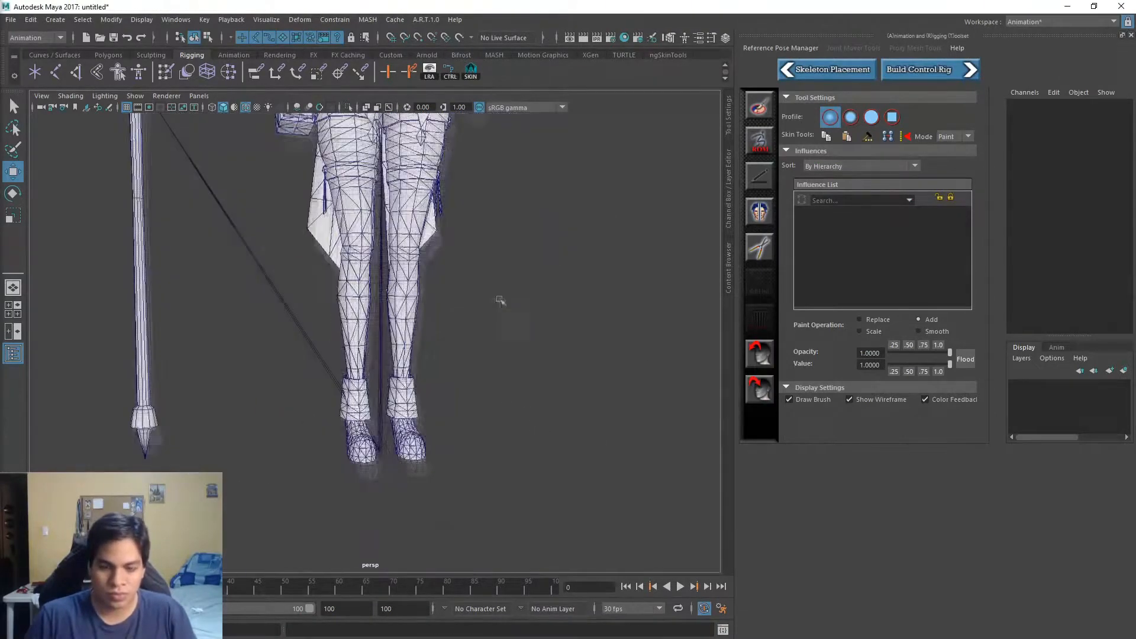
Turn on X-ray display of the joints in the perspective viewport
click(95, 98)
mouse_move(74, 97)
click(89, 238)
Test-rotate the left thigh joint to check the skin deformation and undo the rotation
scroll(449, 367, down, 2)
alt+middle_drag(468, 365, 422, 395)
scroll(385, 296, up, 6)
click(344, 237)
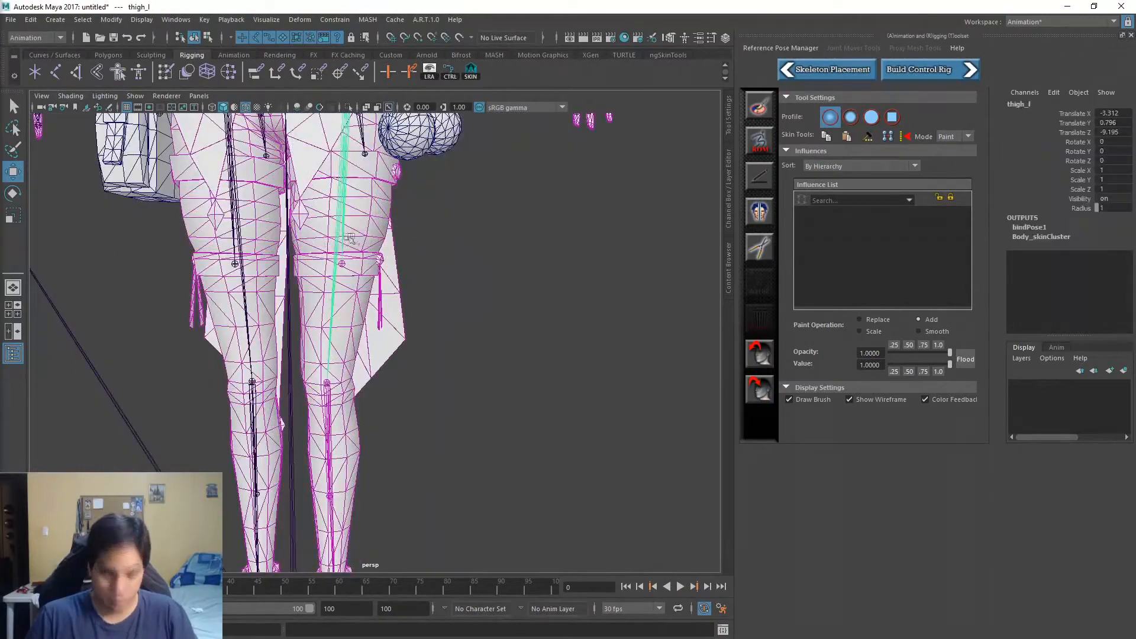
key(f)
key(e)
key(ctrl+z)
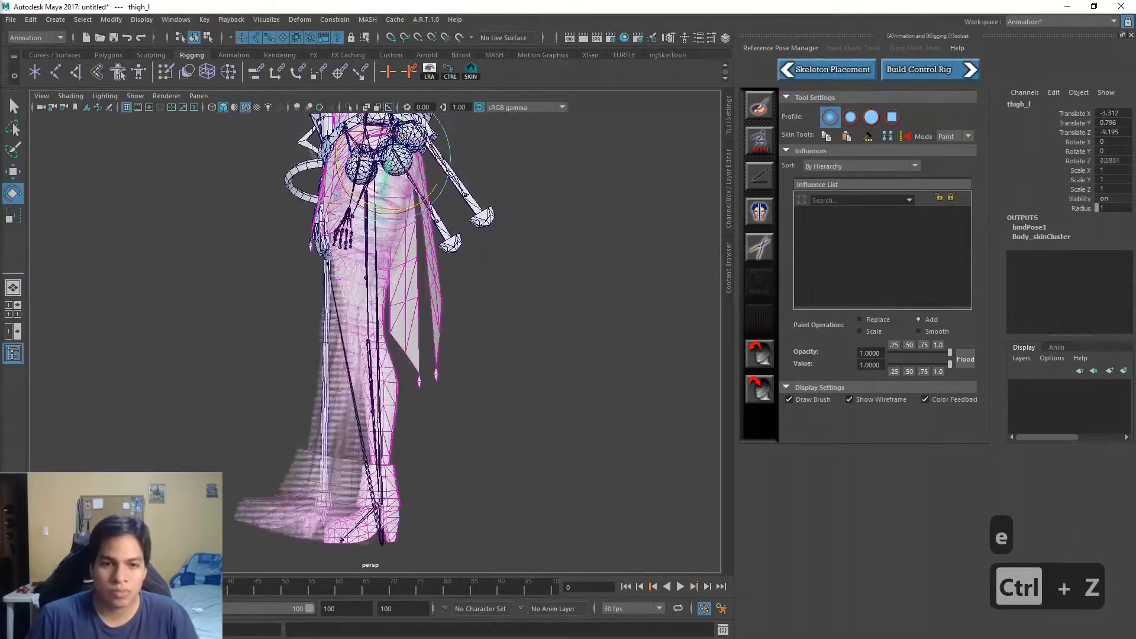
drag(436, 188, 393, 208)
key(ctrl+z)
Test-rotate the left lower-leg joint, checking the deformation from another angle, and undo the rotation
scroll(397, 414, up, 3)
click(397, 436)
drag(385, 437, 423, 436)
alt+middle_drag(514, 461, 538, 338)
alt+drag(538, 337, 627, 340)
drag(369, 315, 438, 313)
key(ctrl+z)
Test-rotate the left ball joint to check how the toe bends and undo the rotation
click(400, 518)
key(q)
click(400, 518)
key(e)
drag(394, 497, 408, 464)
key(ctrl+z)
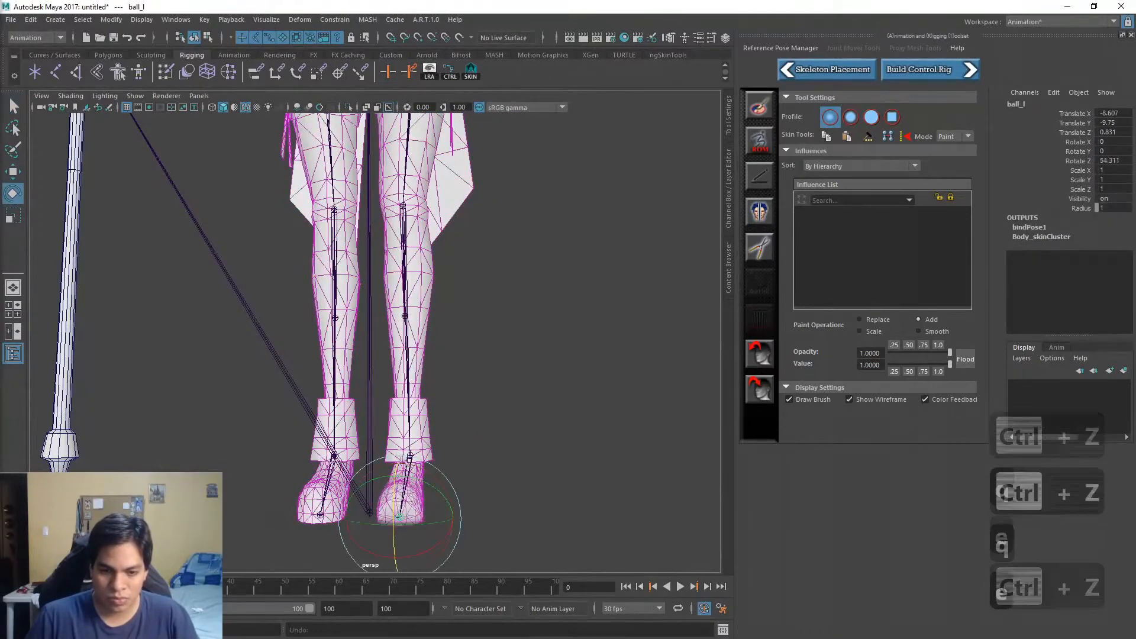
Test-rotate the right ball joint to check the shoe's deformation and undo the rotation
scroll(406, 462, up, 3)
alt+middle_drag(407, 463, 408, 343)
alt+drag(408, 343, 491, 340)
key(q)
click(388, 451)
key(w)
key(e)
drag(424, 419, 406, 395)
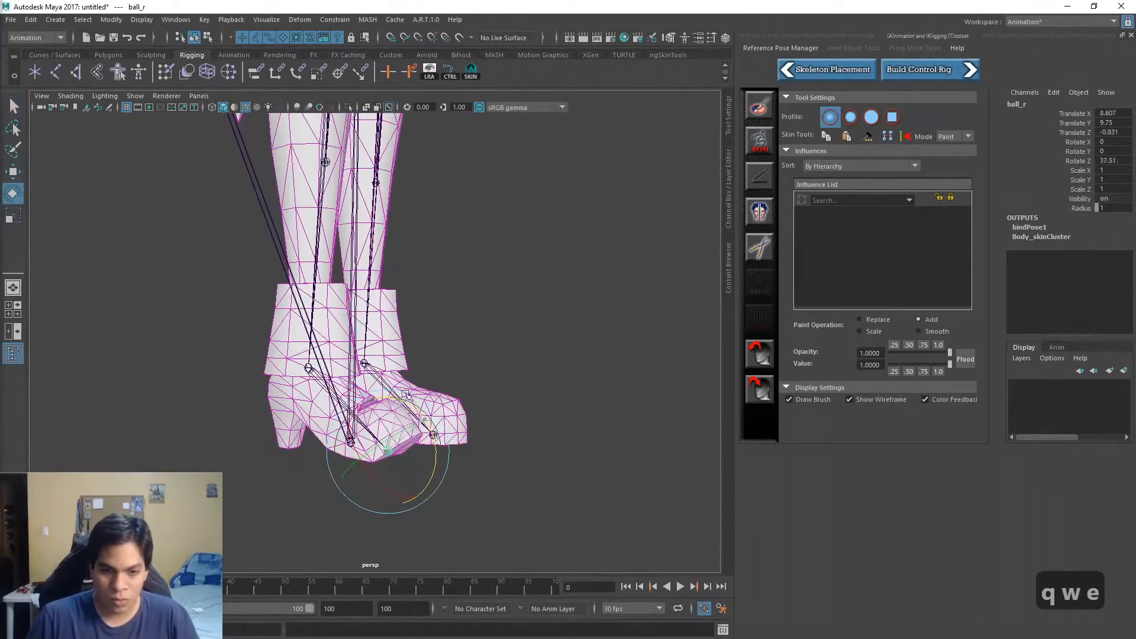
key(ctrl+z)
key(q)
key(w)
key(e)
key(ctrl+z)
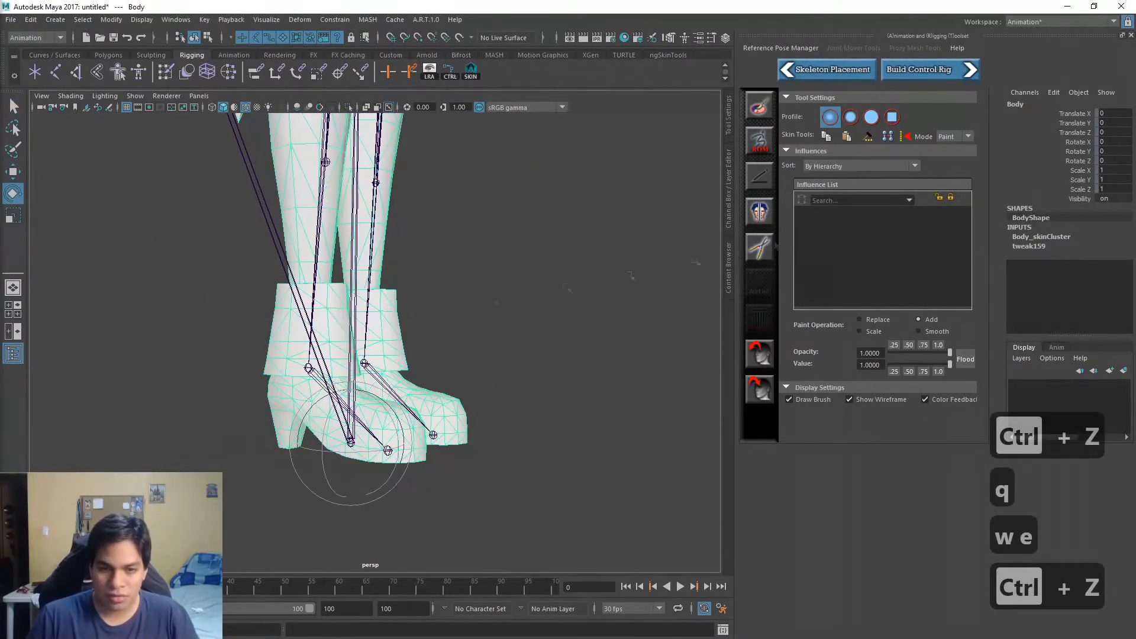
Select the root joint and label the skeleton's joints with *_l for the left side and *_r for the right side
scroll(466, 274, down, 4)
alt+drag(580, 323, 492, 329)
key(q)
click(342, 387)
alt+middle_drag(460, 293, 476, 379)
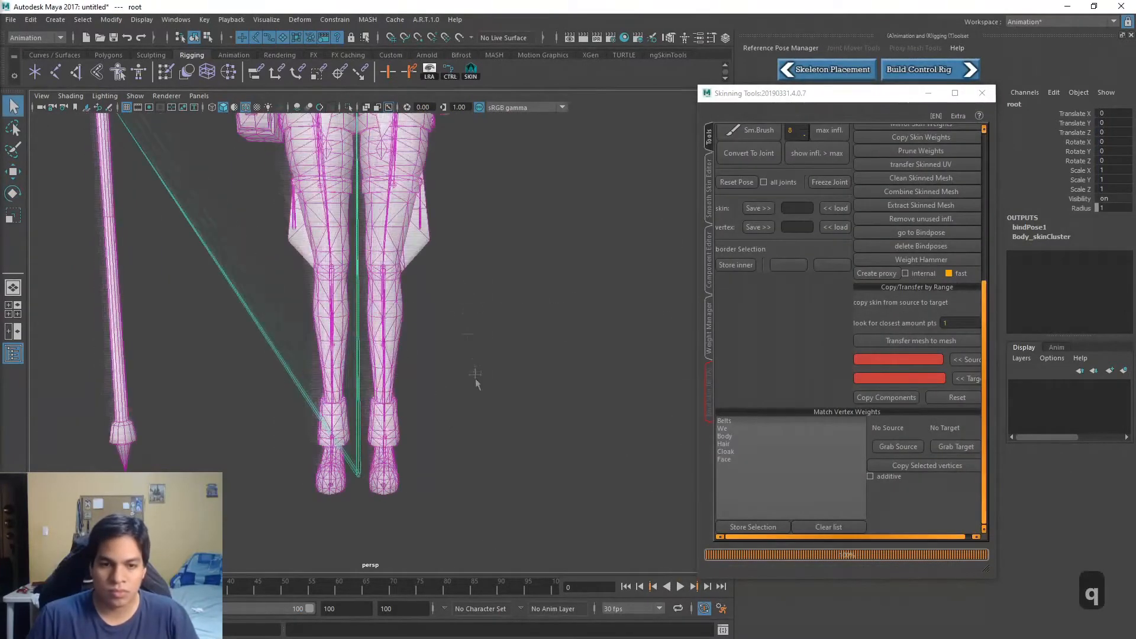
scroll(914, 167, up, 5)
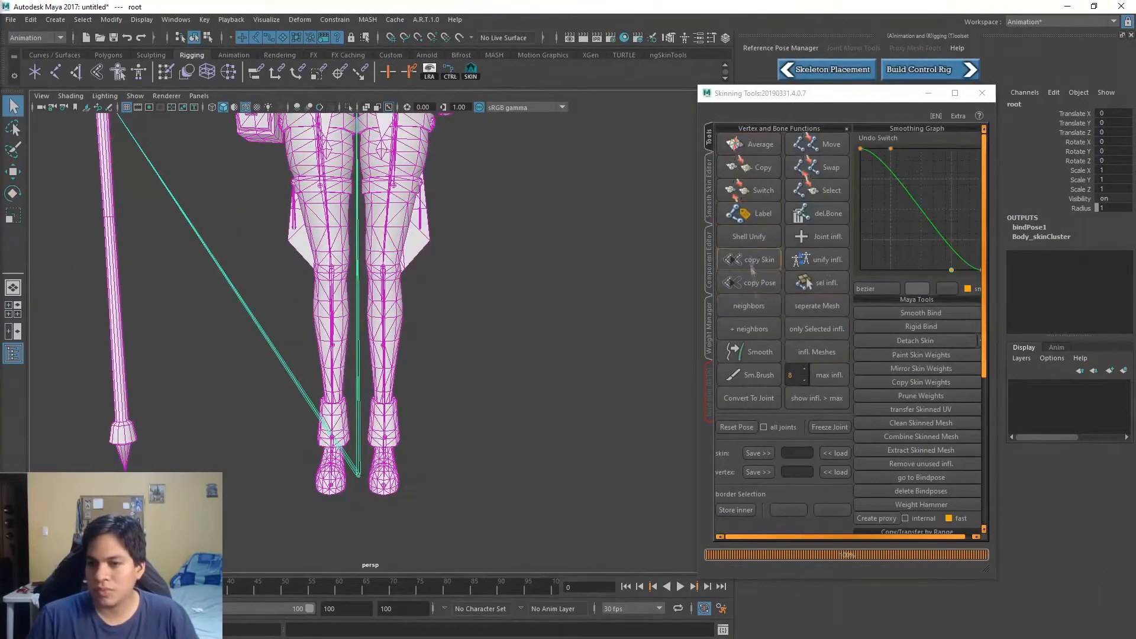
key(f)
click(758, 215)
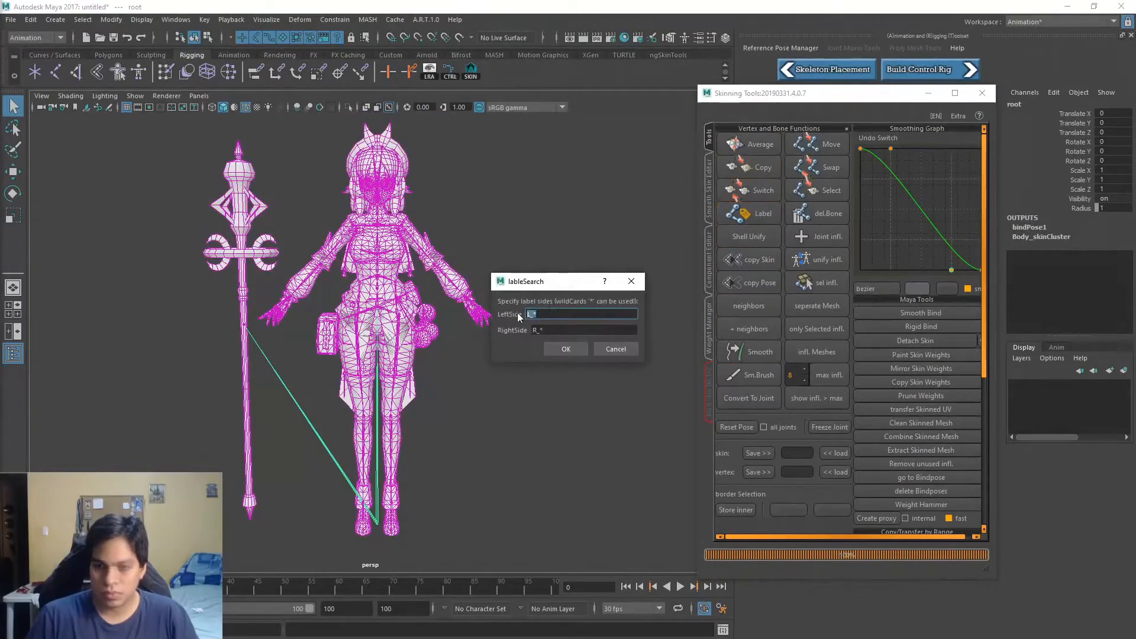
text(*_l)
key(Tab)
text(*_r)
click(555, 345)
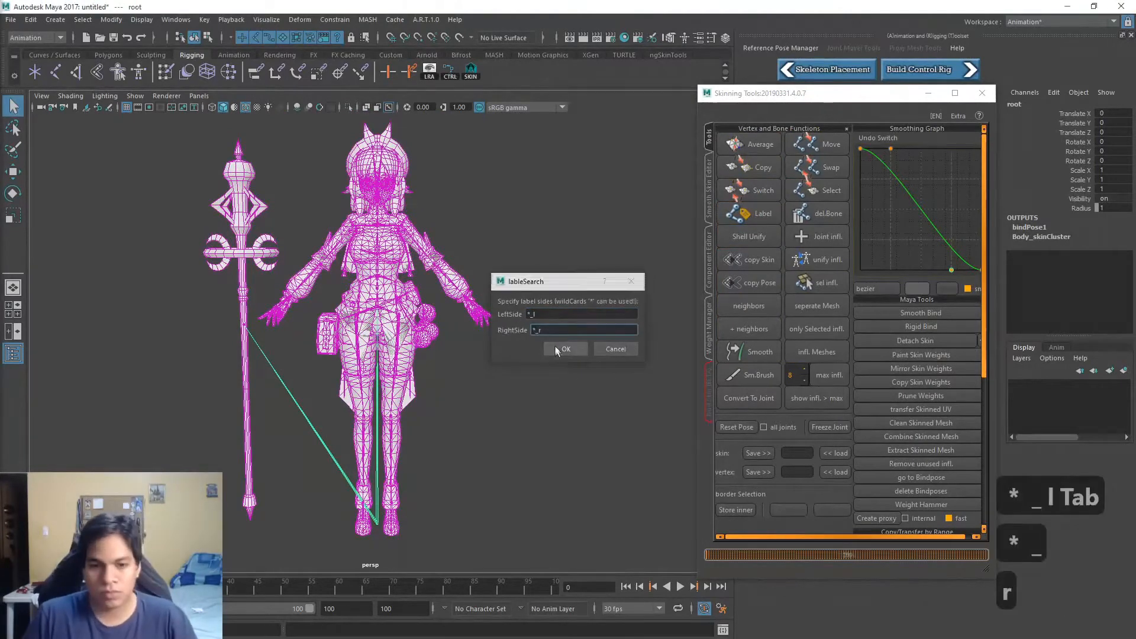
Select the body mesh and mirror its skin weights
alt+middle_drag(445, 463, 474, 368)
alt+right_drag(474, 367, 577, 403)
click(454, 355)
click(936, 369)
click(497, 393)
Test-rotate the left and right ball joints to check the mirrored foot weights, undoing each rotation
alt+middle_drag(578, 403, 503, 248)
alt+right_drag(503, 248, 515, 385)
alt+drag(515, 385, 571, 403)
click(472, 362)
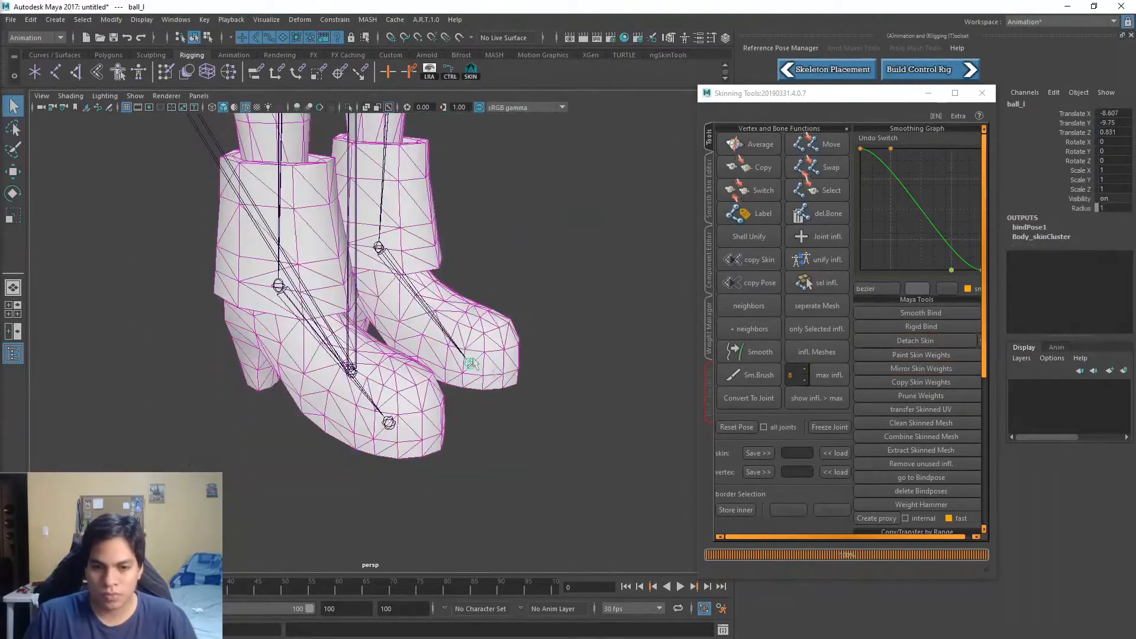
key(w)
key(e)
key(ctrl+z)
key(ctrl+z)
key(ctrl+z)
key(ctrl+z)
key(ctrl+z)
key(ctrl+z)
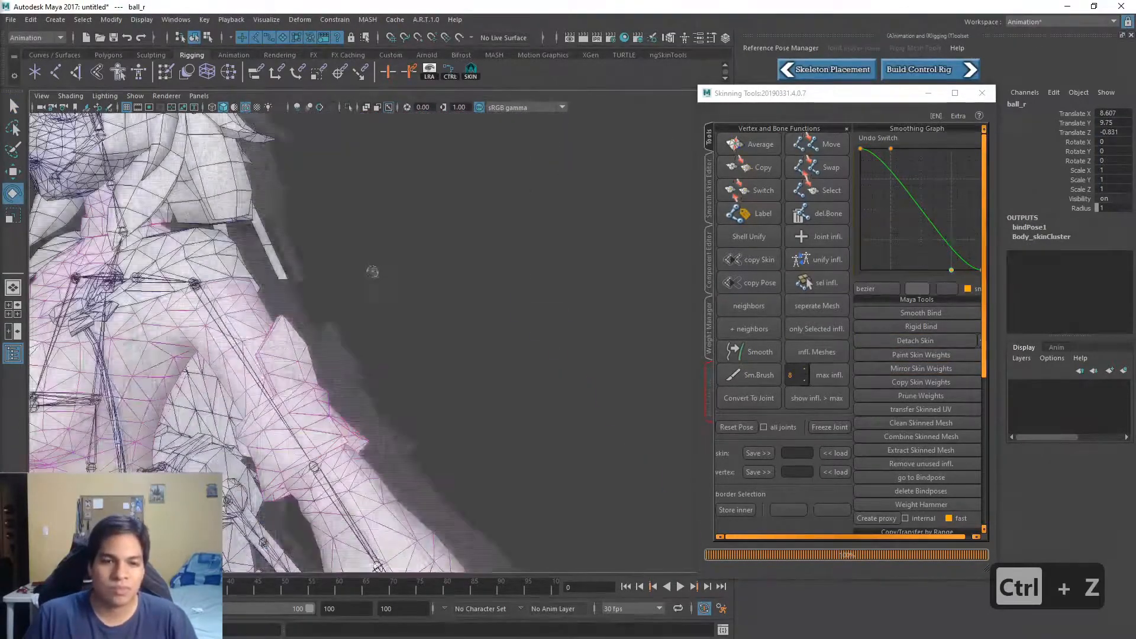
Test-move the jaw joint to check the face deformation from the side and undo the move
alt+middle_drag(382, 357, 426, 391)
key(w)
key(q)
click(319, 229)
key(w)
key(f)
alt+drag(502, 314, 411, 314)
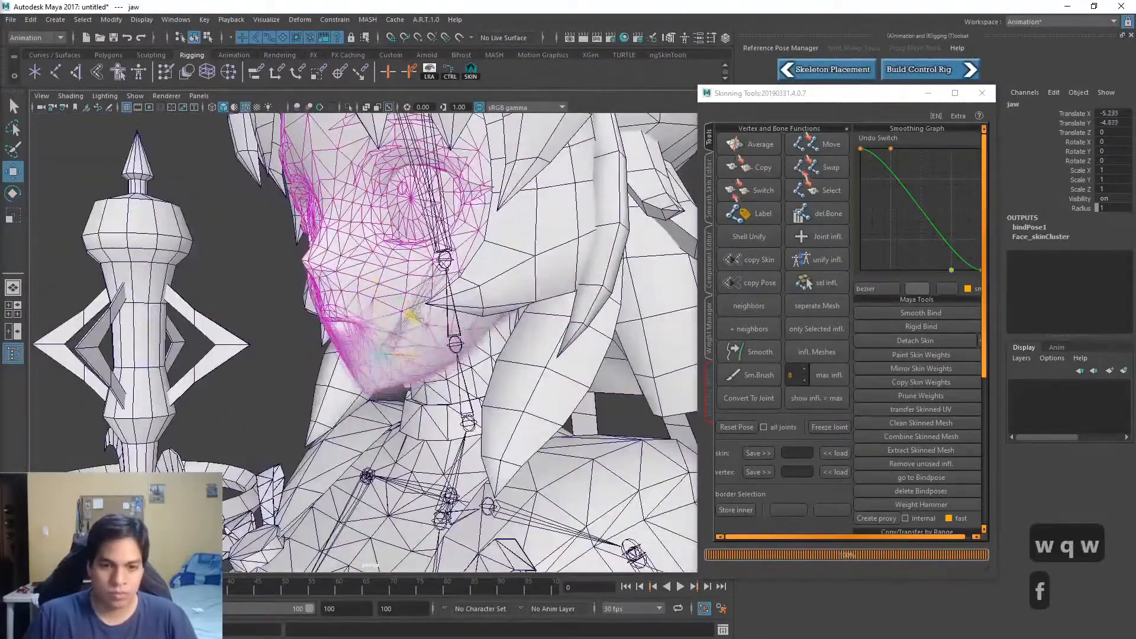
key(ctrl+z)
key(ctrl+z)
key(ctrl+z)
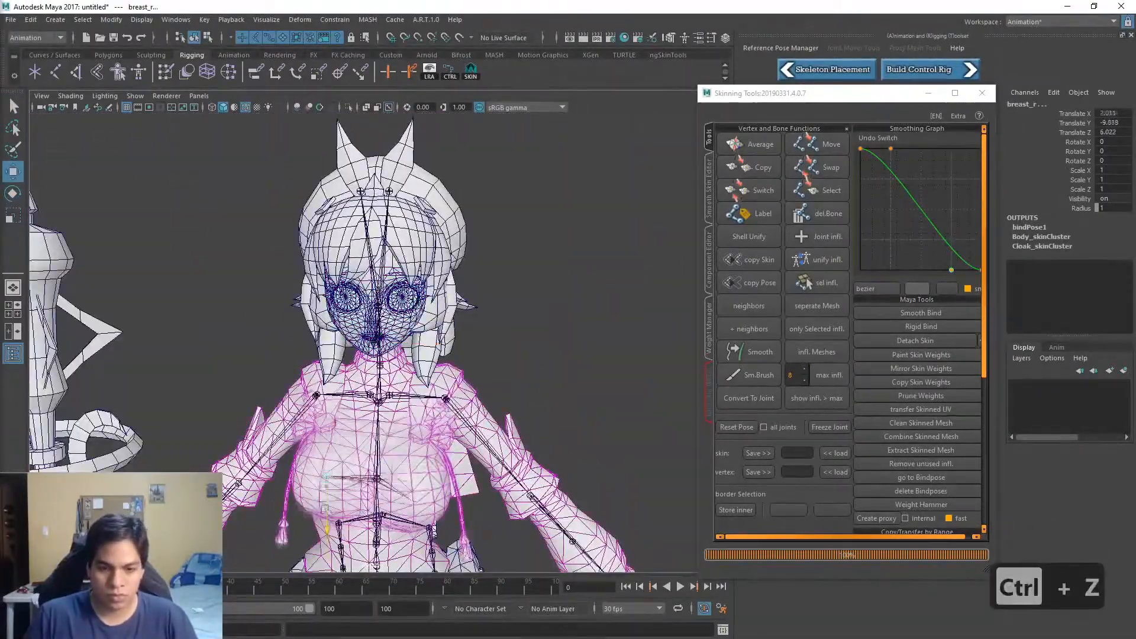
Test-move the right breast joint and the left back belt joint, undoing each move
key(ctrl+z)
key(ctrl+z)
key(ctrl+z)
key(ctrl+z)
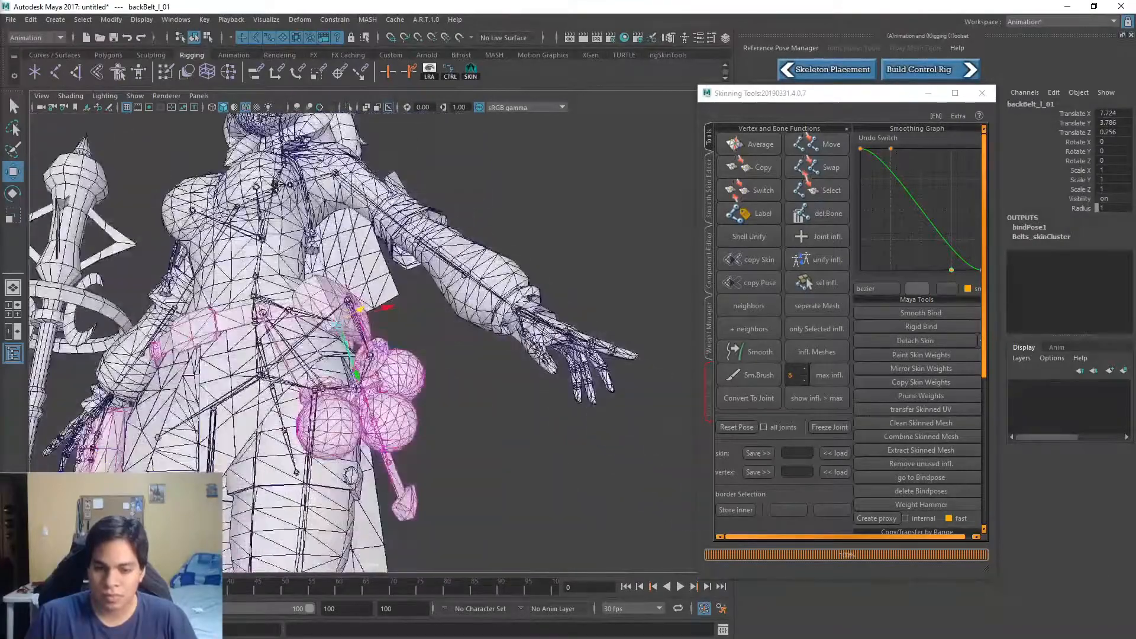
Test-move the potions_02 joint to check the potion bottles' weights and undo the move
scroll(361, 430, up, 4)
click(360, 429)
key(w)
key(ctrl+z)
key(ctrl+z)
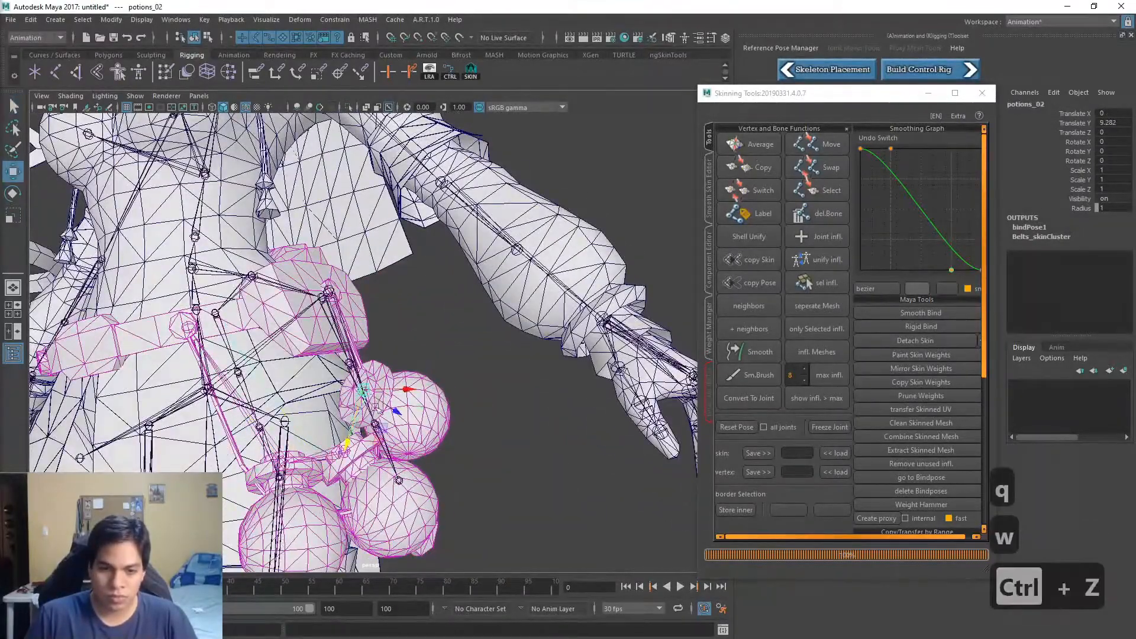
key(ctrl+z)
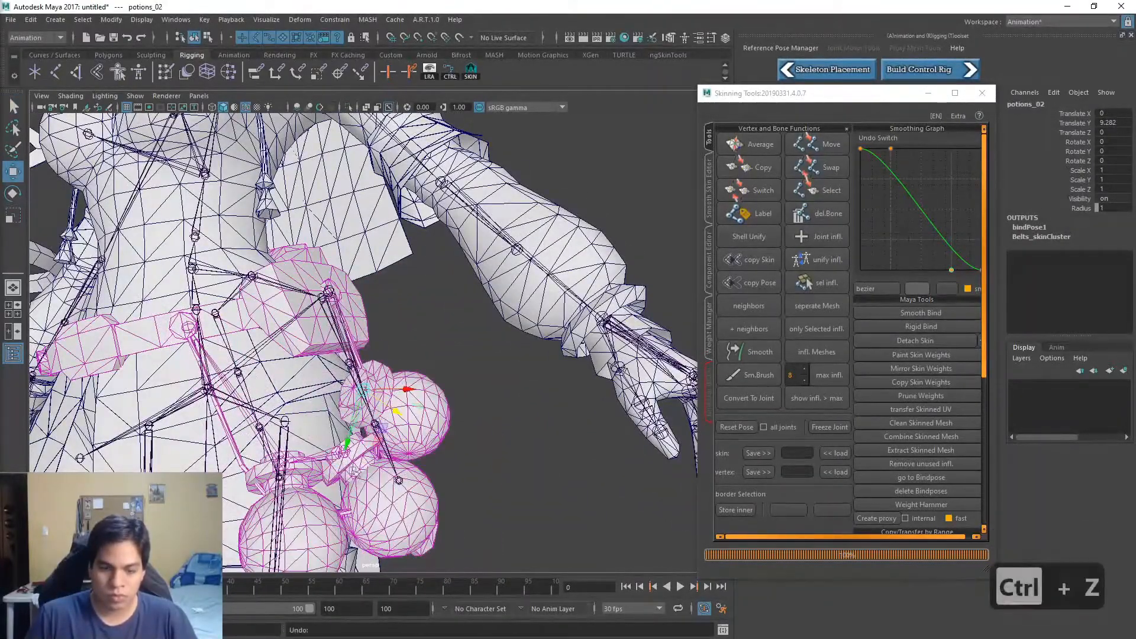
key(q)
key(w)
key(ctrl+z)
Test-move a neighbouring joint beside the potions at the hip and undo the changes
key(q)
click(260, 461)
key(w)
drag(260, 462, 249, 467)
key(ctrl+z)
scroll(331, 456, down, 4)
alt+drag(355, 452, 431, 454)
key(ctrl+z)
key(ctrl+z)
key(ctrl+z)
key(ctrl+z)
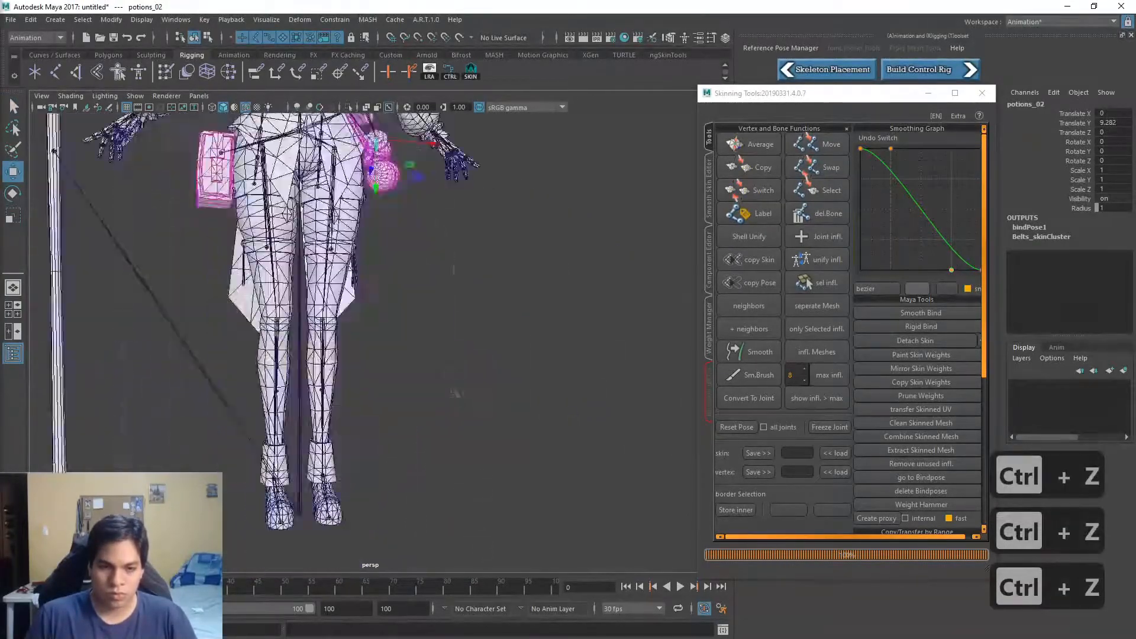
Clear the selection and try to save the scene
key(q)
click(501, 320)
scroll(501, 319, up, 5)
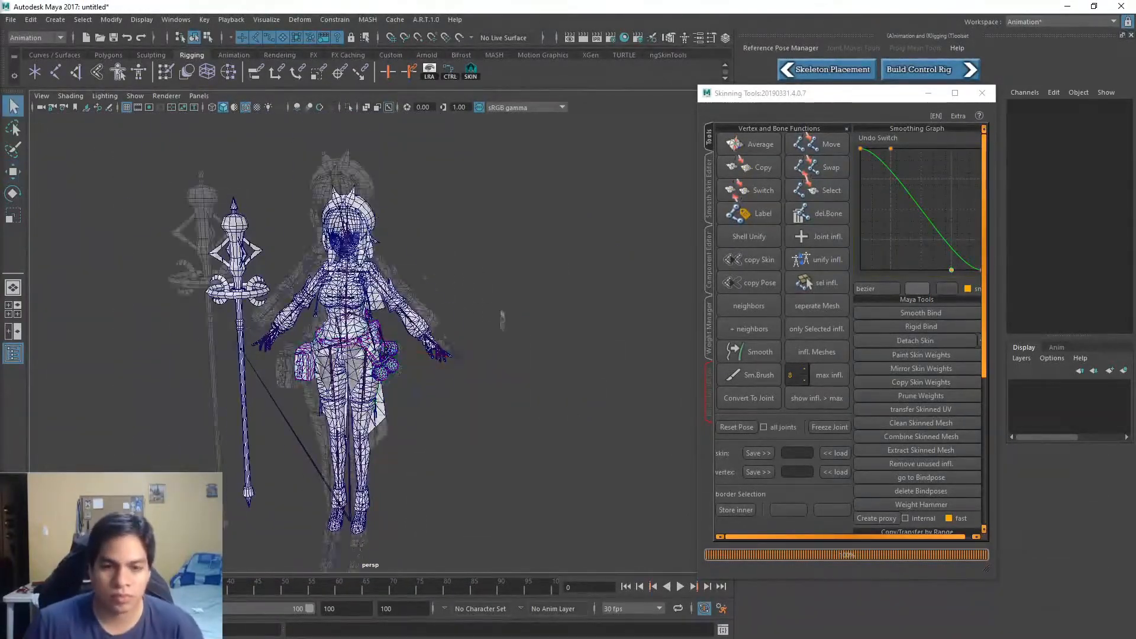
click(41, 95)
click(290, 166)
key(ctrl+s)
click(797, 156)
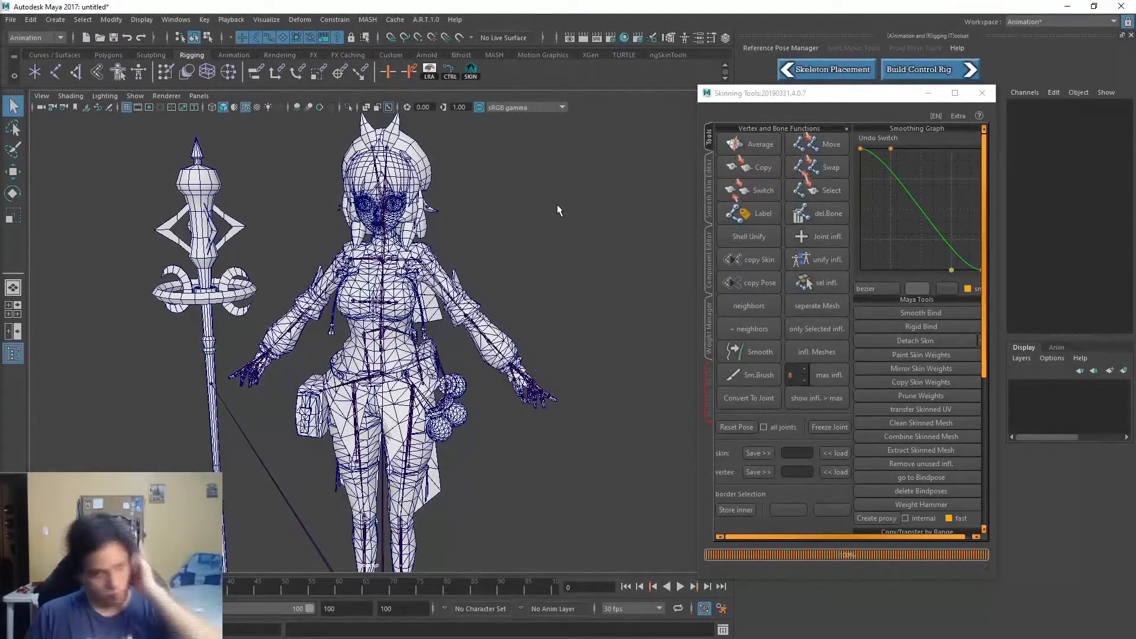
Minimize the Skinning Tools window and examine the leg and foot joint placement from several angles
click(932, 95)
alt+drag(578, 292, 562, 438)
alt+middle_drag(562, 438, 560, 278)
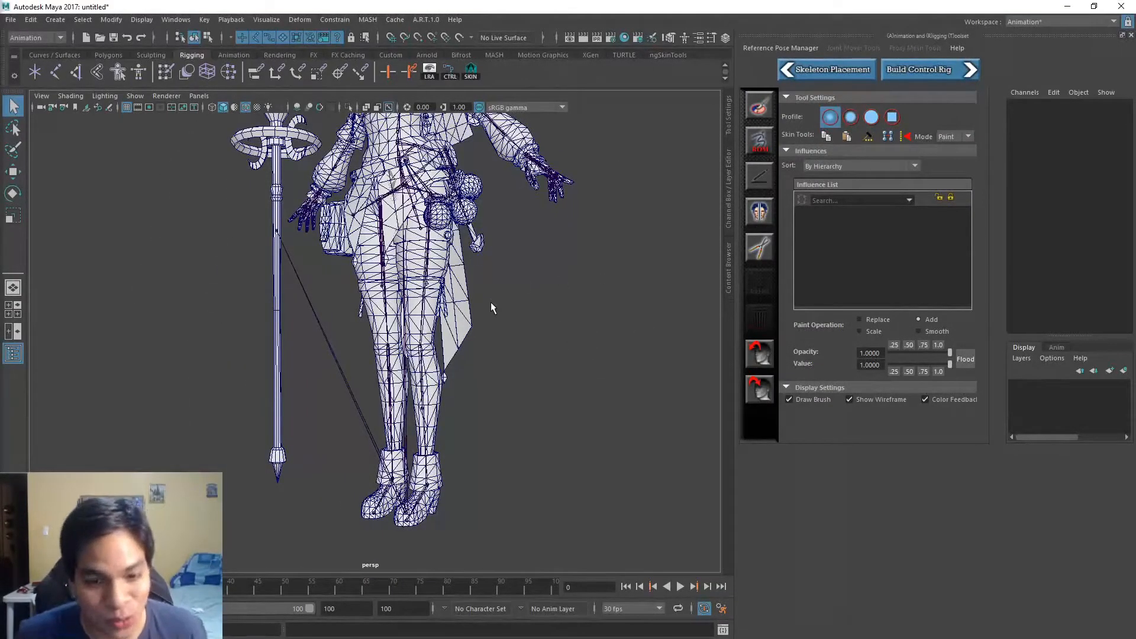
alt+middle_drag(495, 451, 477, 290)
scroll(481, 321, up, 4)
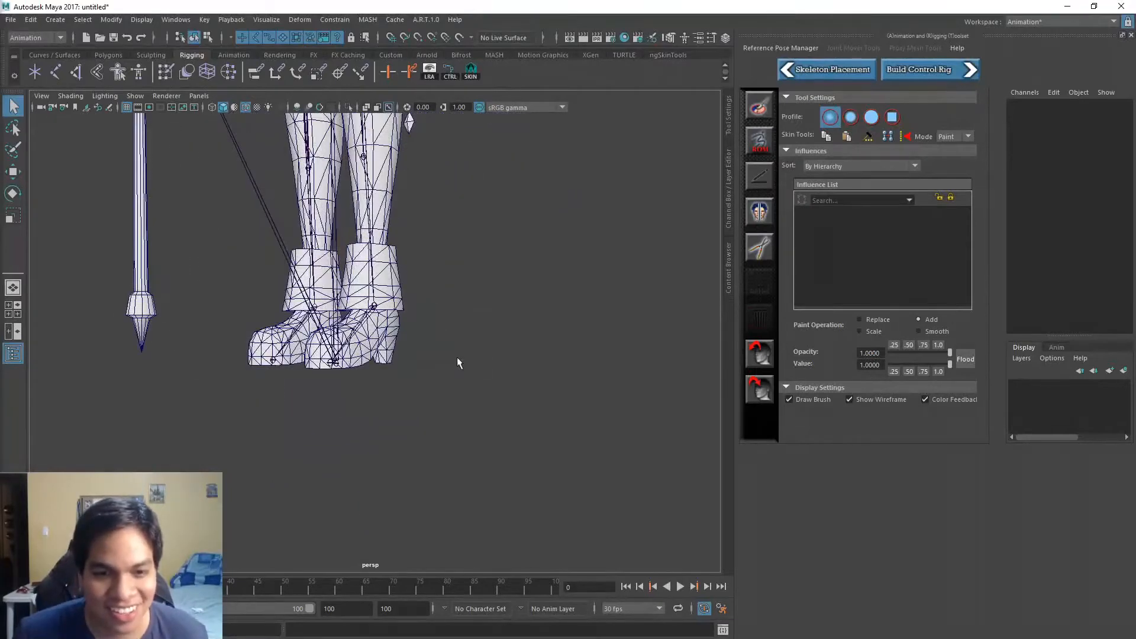
alt+drag(458, 359, 519, 359)
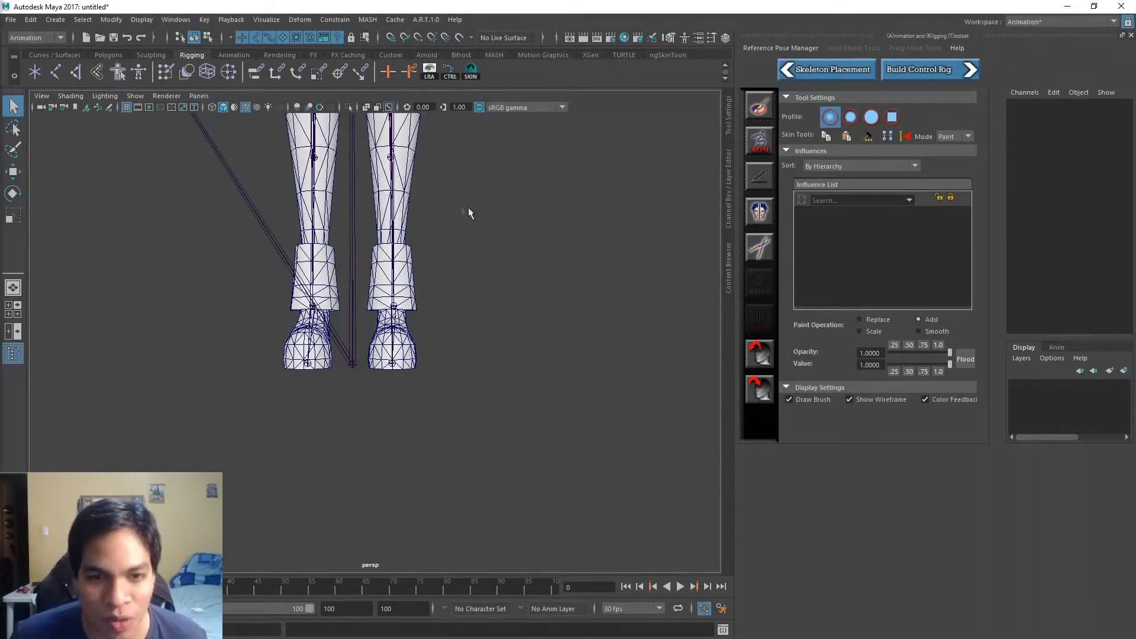
alt+middle_drag(470, 213, 499, 319)
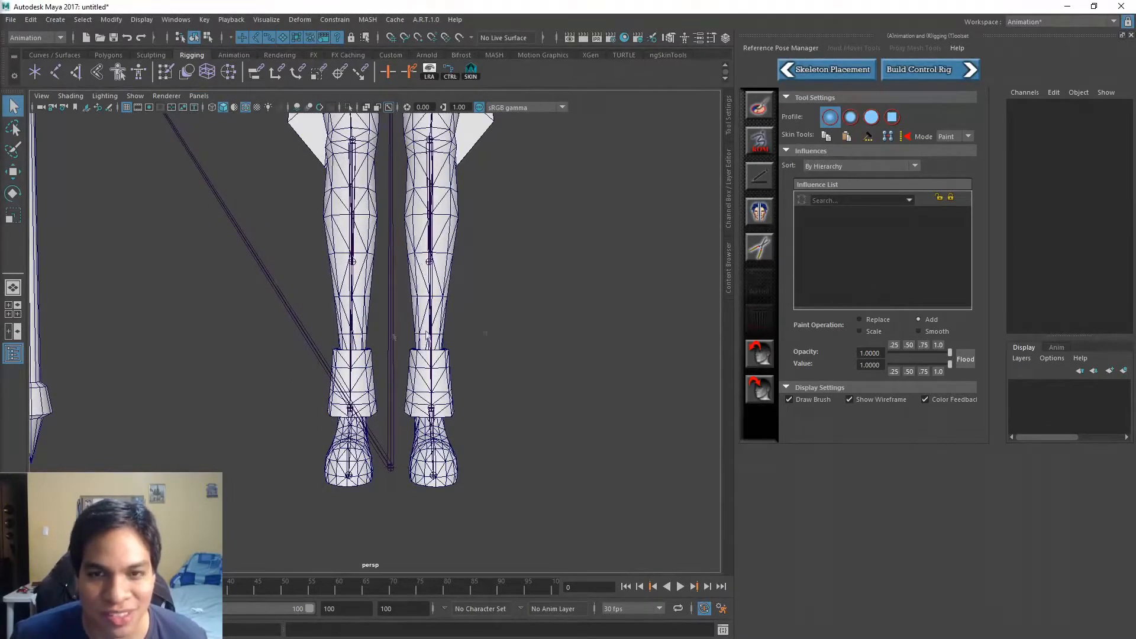
alt+drag(430, 350, 390, 488)
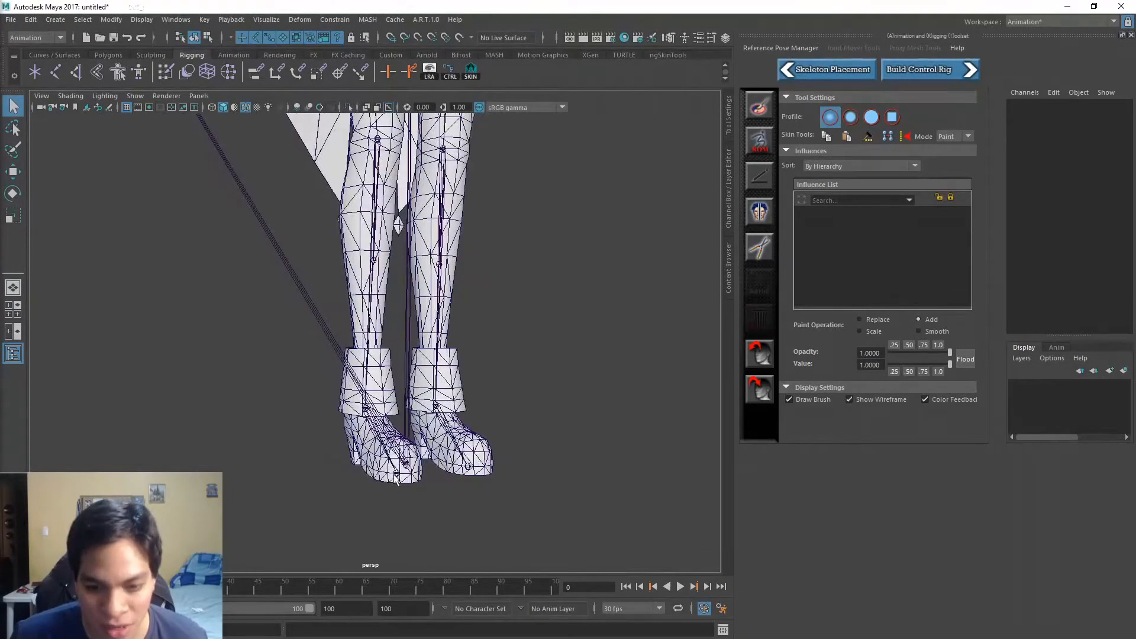
Select the right ball joint, test-rotate it once more while viewing the shoe and undo the rotation
click(395, 478)
key(w)
key(e)
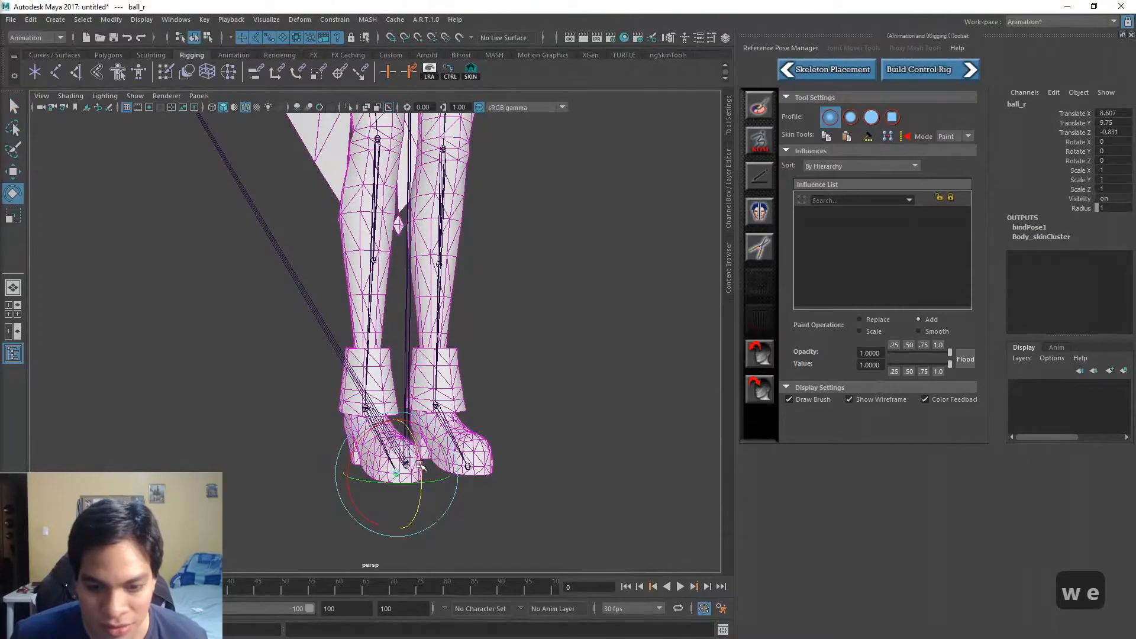
drag(416, 433, 420, 436)
alt+drag(461, 435, 430, 358)
key(ctrl+z)
Bring the whole character into view and turn on textured display in the viewport
scroll(463, 325, down, 3)
alt+middle_drag(467, 281, 442, 424)
alt+drag(479, 311, 486, 320)
scroll(480, 284, down, 3)
alt+middle_drag(457, 248, 474, 370)
alt+middle_drag(503, 269, 495, 334)
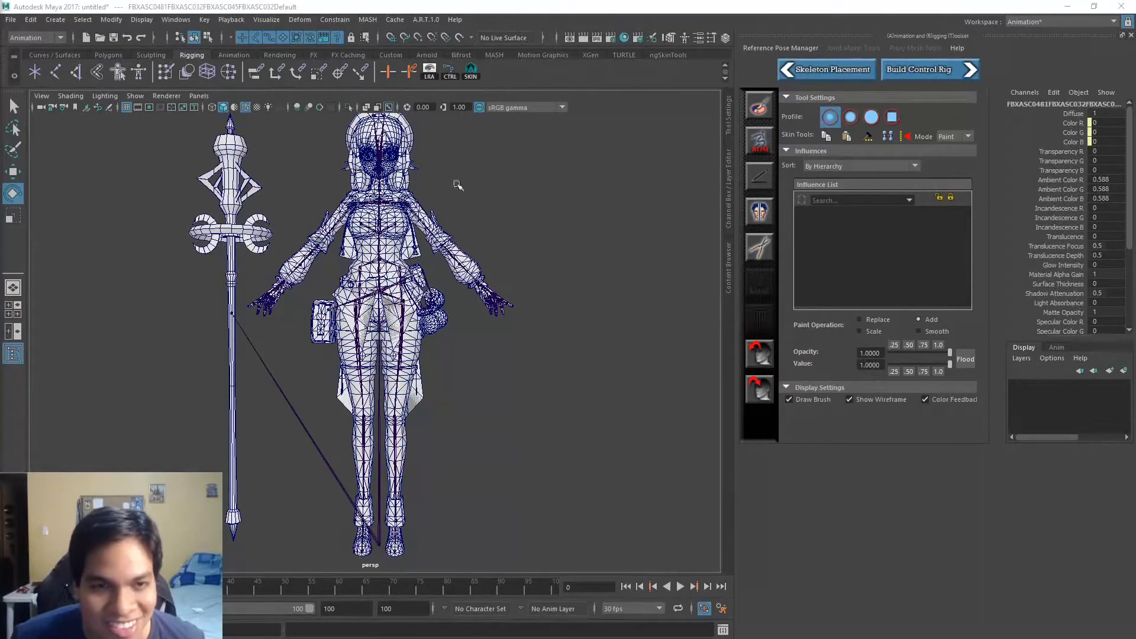
alt+middle_drag(457, 185, 462, 233)
scroll(426, 196, up, 3)
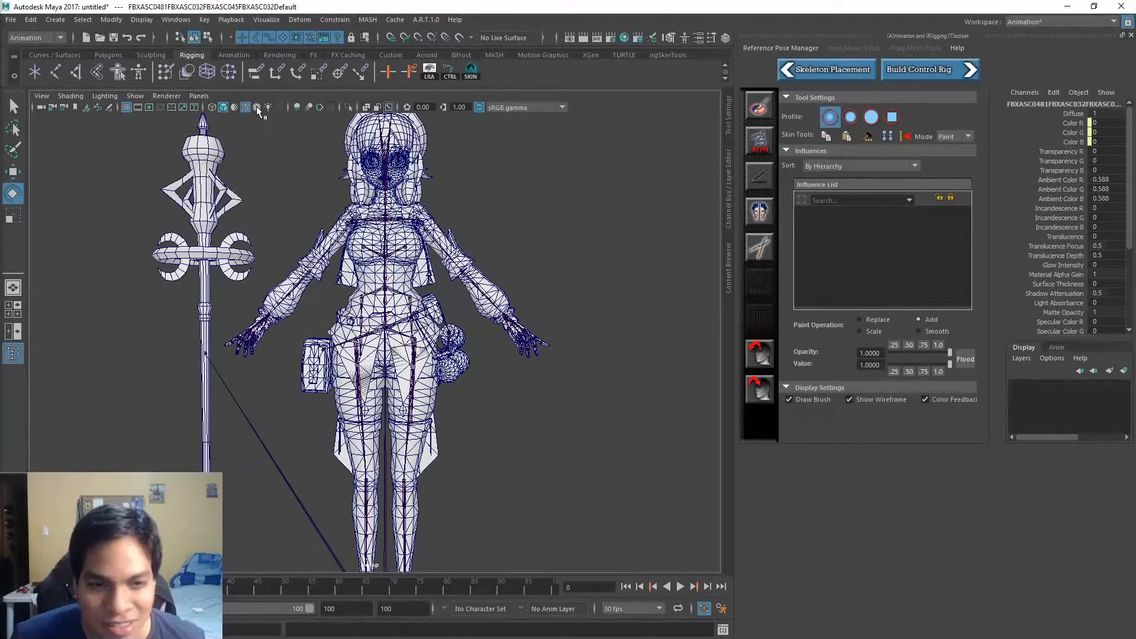
click(257, 106)
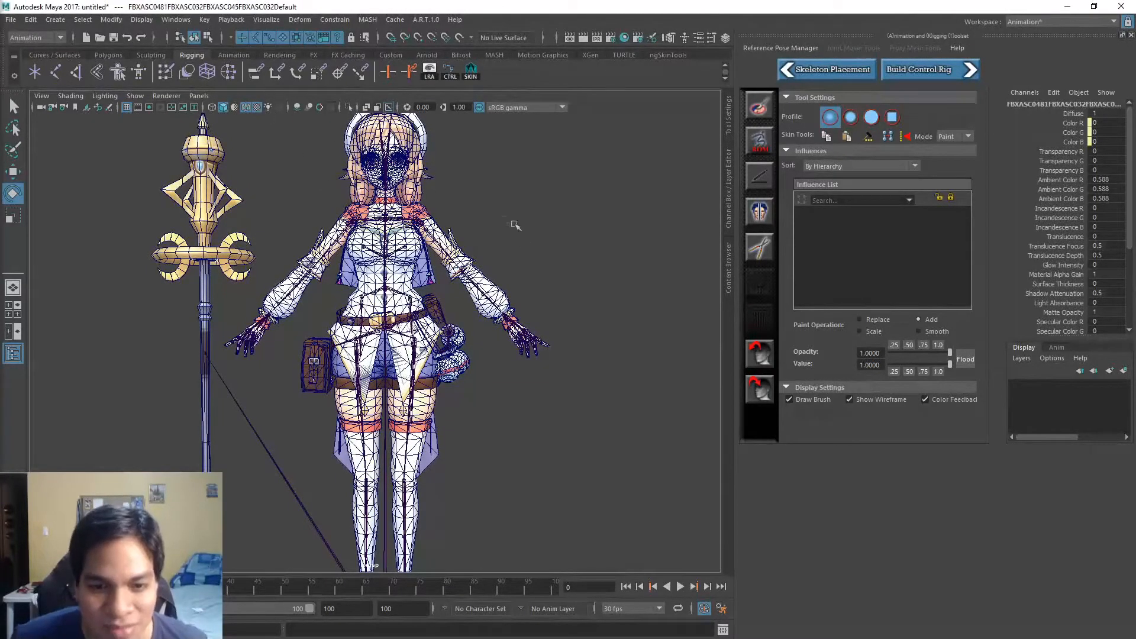
Turn off the wireframe overlay on the shaded meshes and view the textured character at an angle
alt+drag(472, 197, 404, 199)
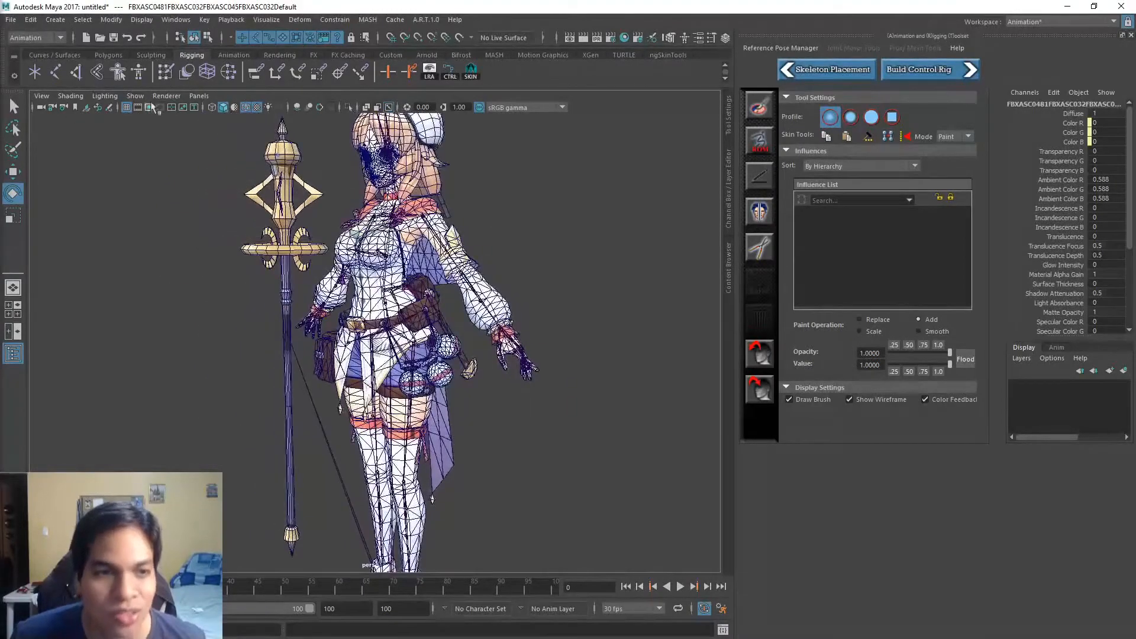
click(71, 96)
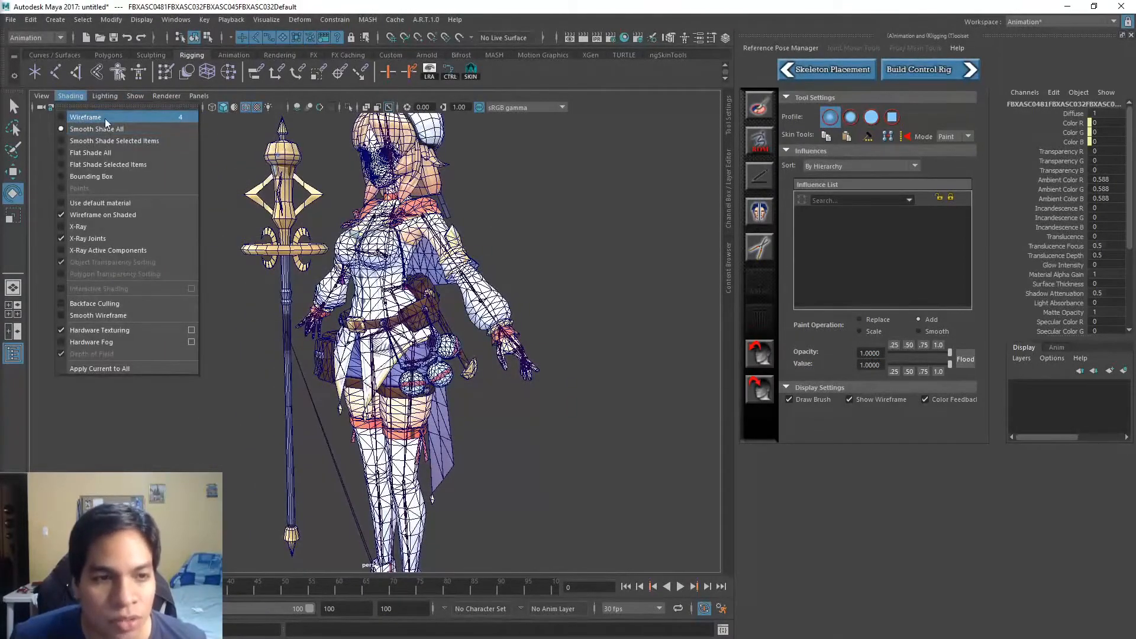
click(87, 216)
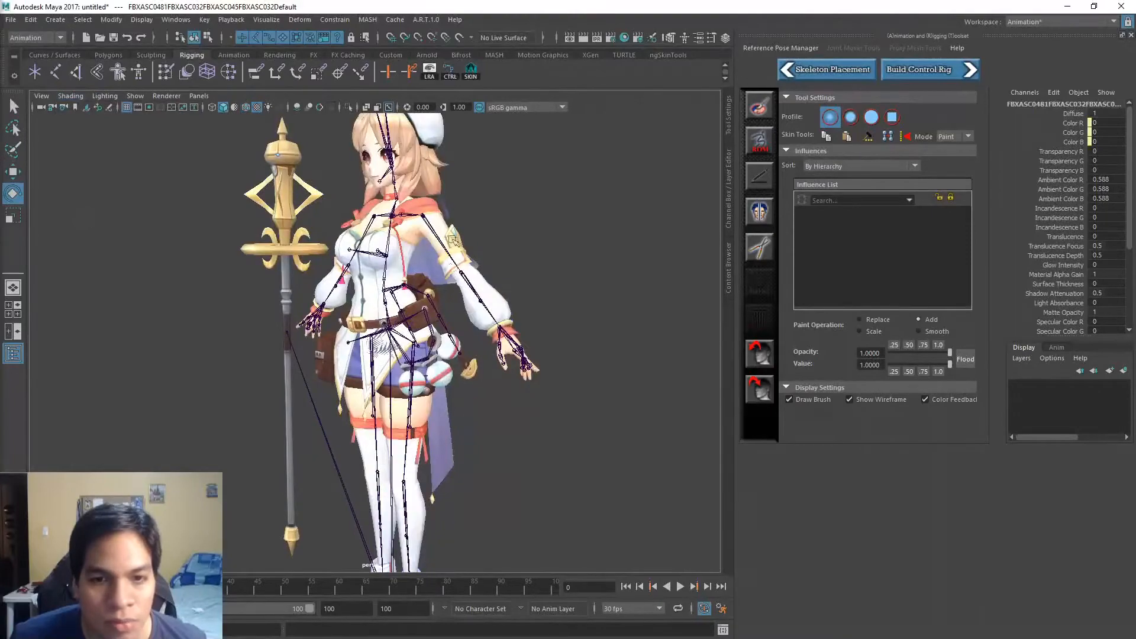
alt+drag(499, 285, 460, 285)
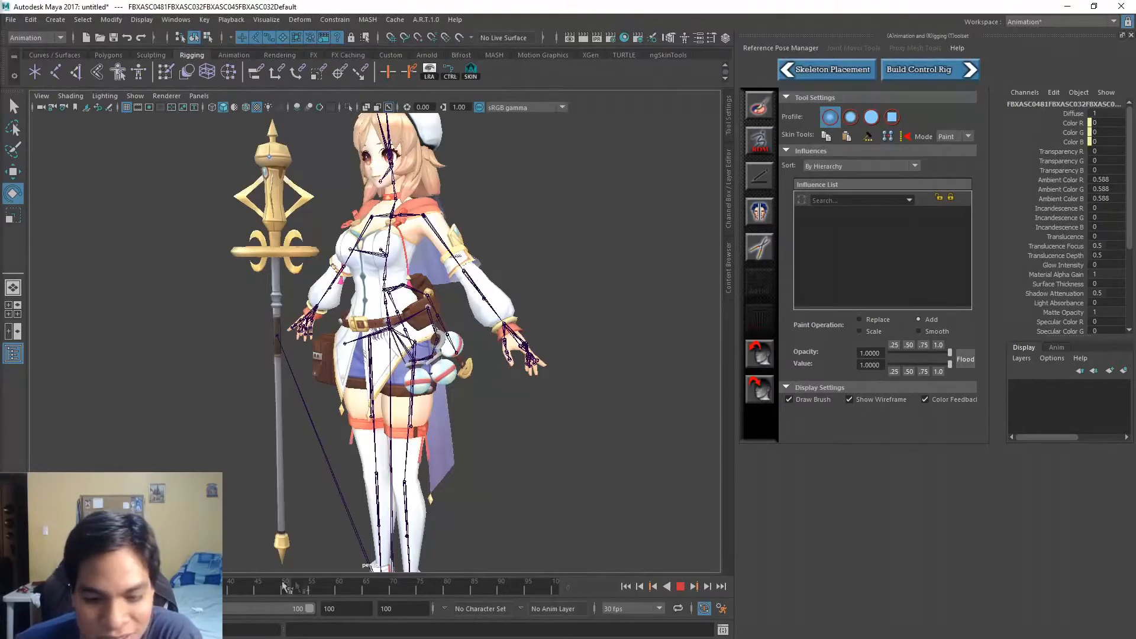
Stop the timeline playback, select the weapon joint, test-move the staff and undo the move
key(Escape)
key(alt+v)
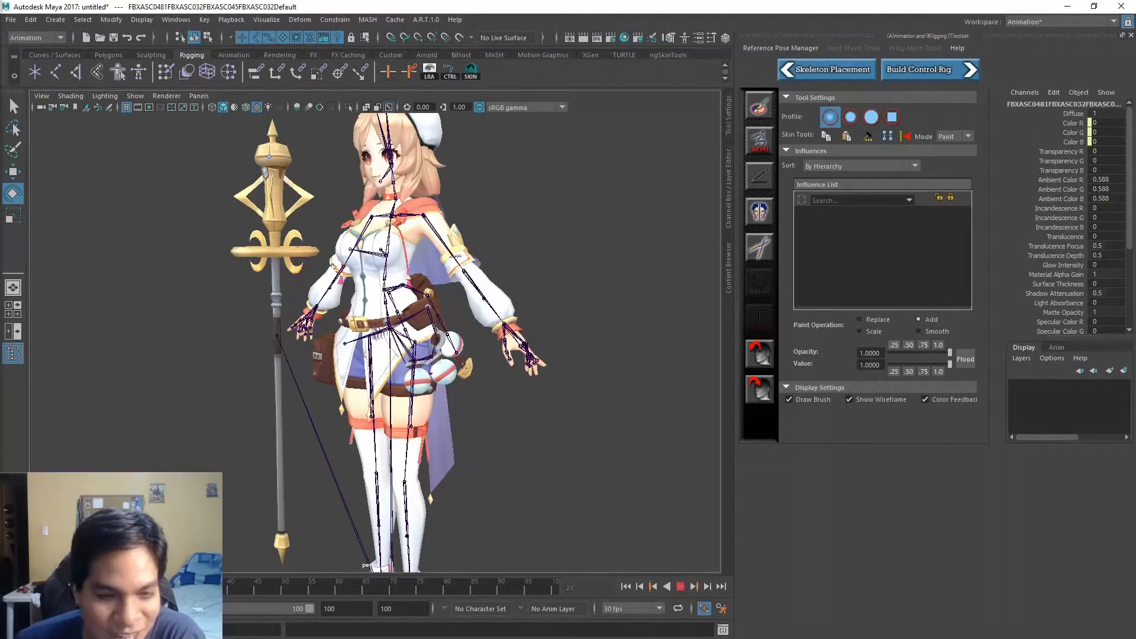
key(Escape)
click(287, 358)
key(w)
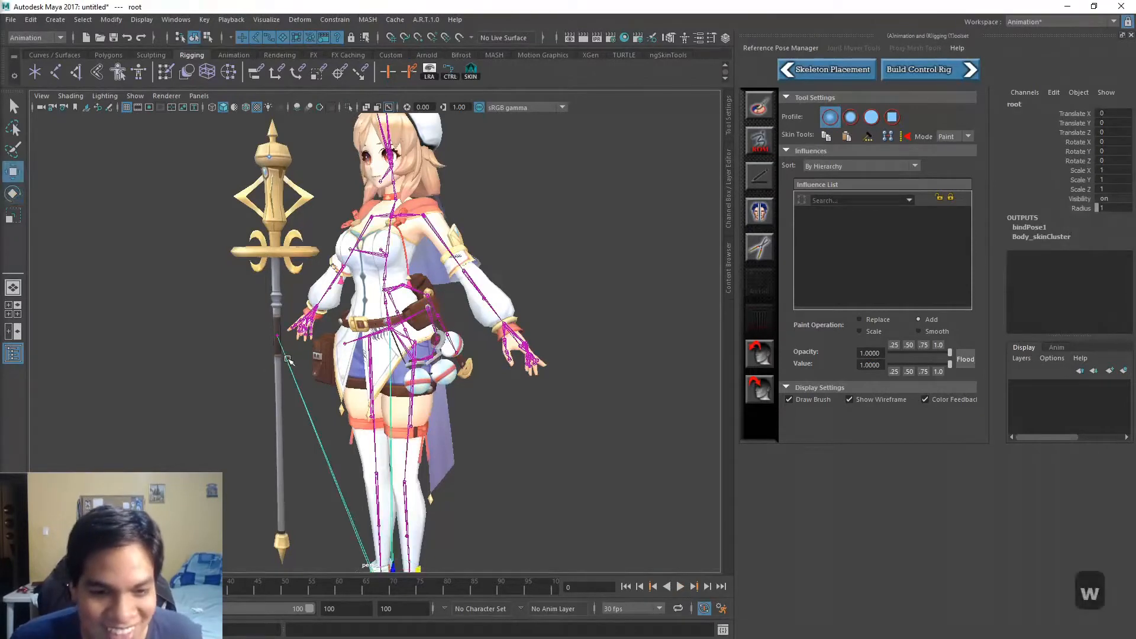
key(w)
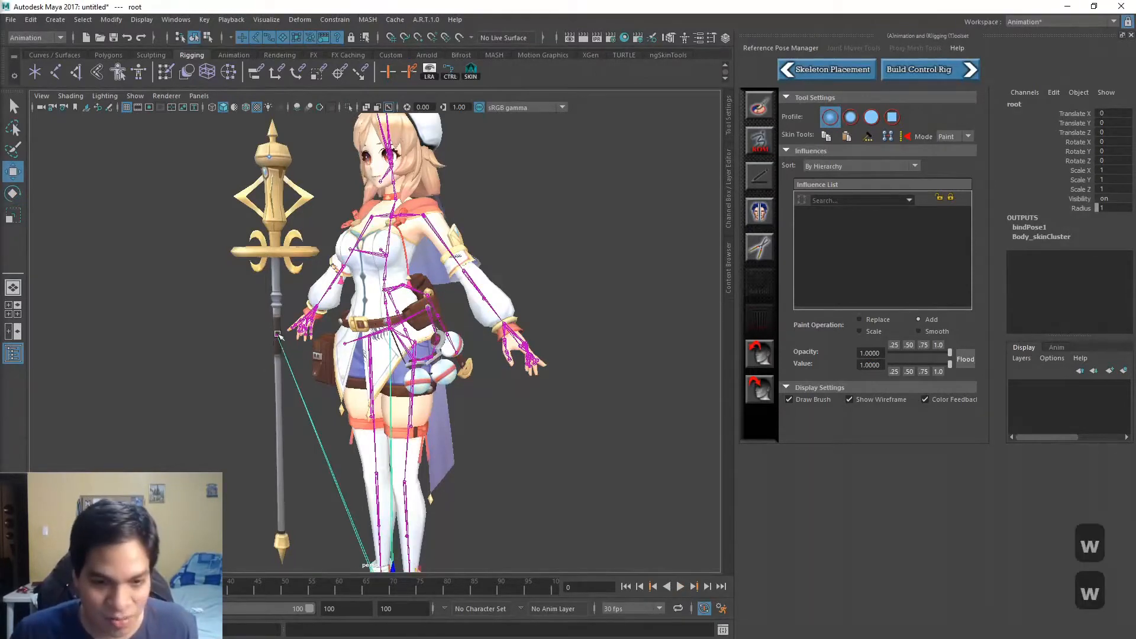
click(277, 335)
middle_drag(302, 303, 293, 301)
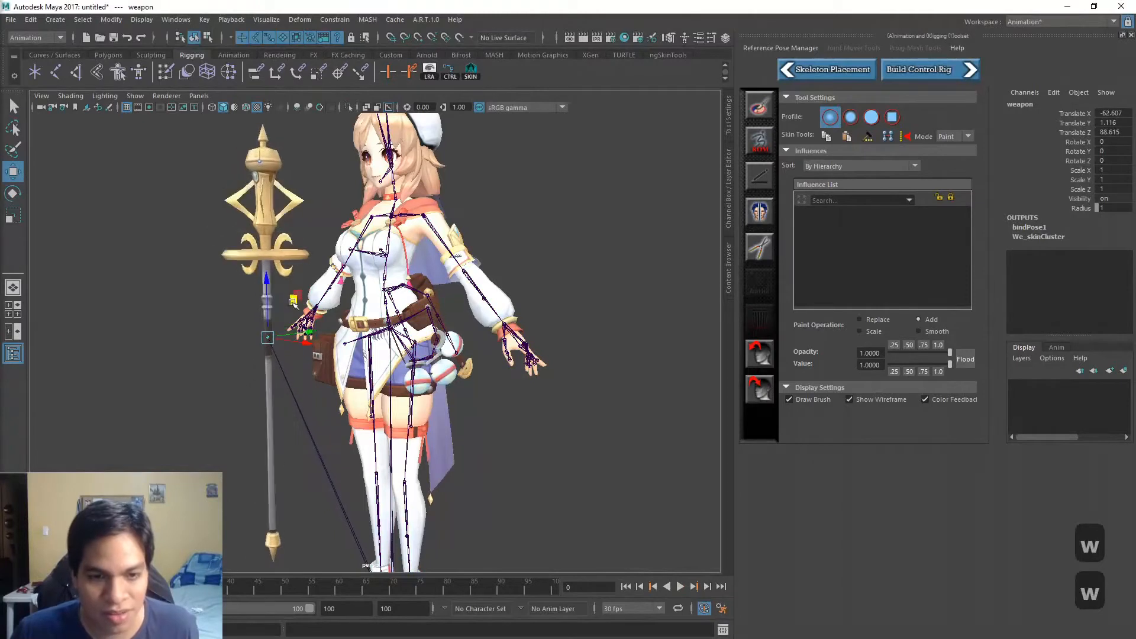
key(ctrl+z)
Select the spine joints up to spine_05 and test-bend the upper body by about -16.6 degrees around Z
click(389, 313)
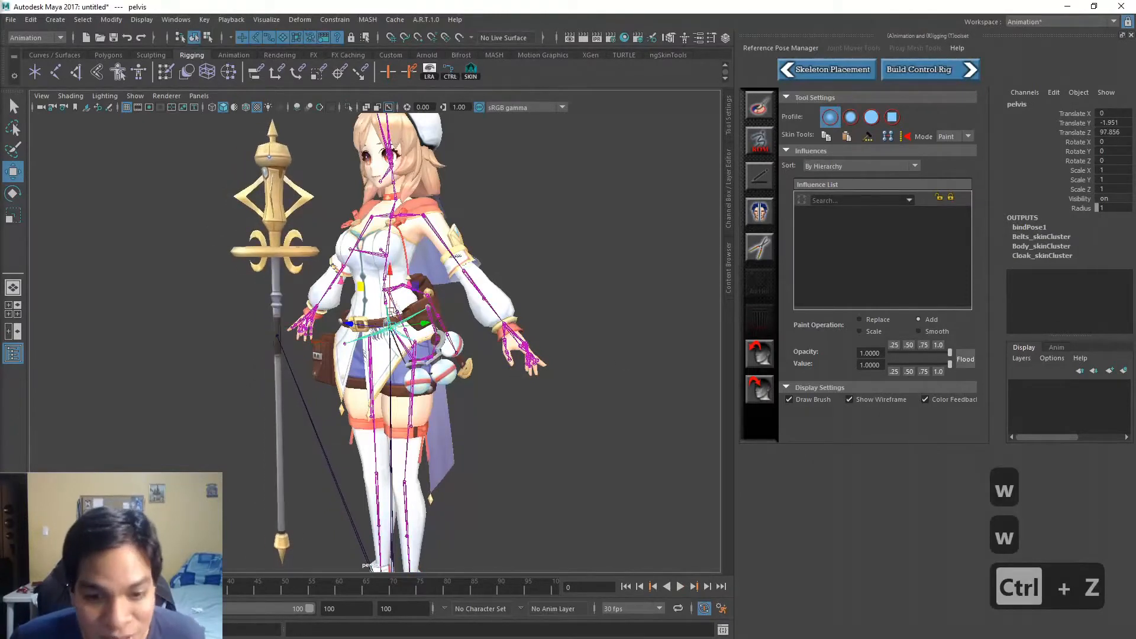
key(ctrl+z)
key(q)
click(388, 306)
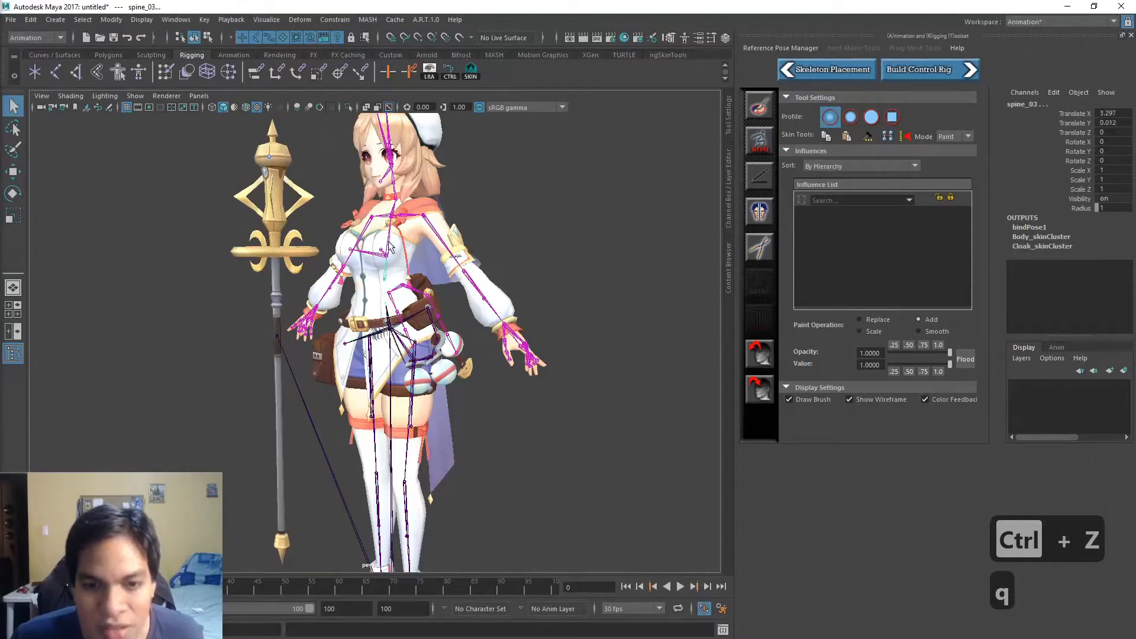
shift+click(398, 212)
key(w)
key(e)
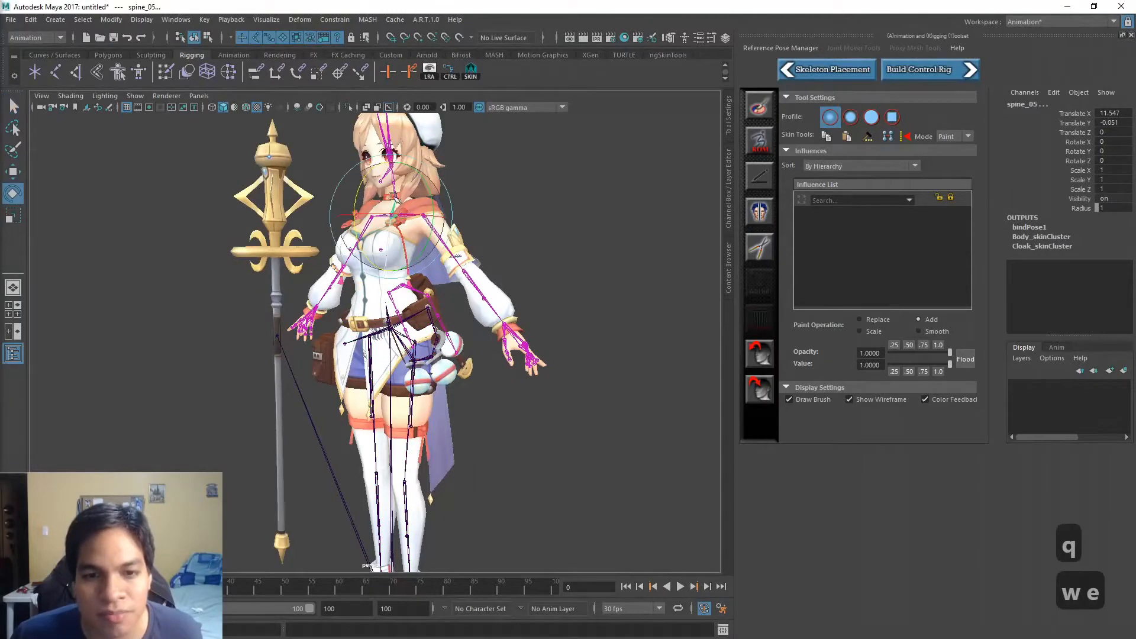
drag(364, 187, 268, 219)
Examine how the cloak, arms, torso and belt bags deform in the bent pose from behind, below and the side
alt+right_drag(267, 219, 397, 204)
alt+drag(396, 204, 467, 225)
alt+right_drag(467, 224, 504, 269)
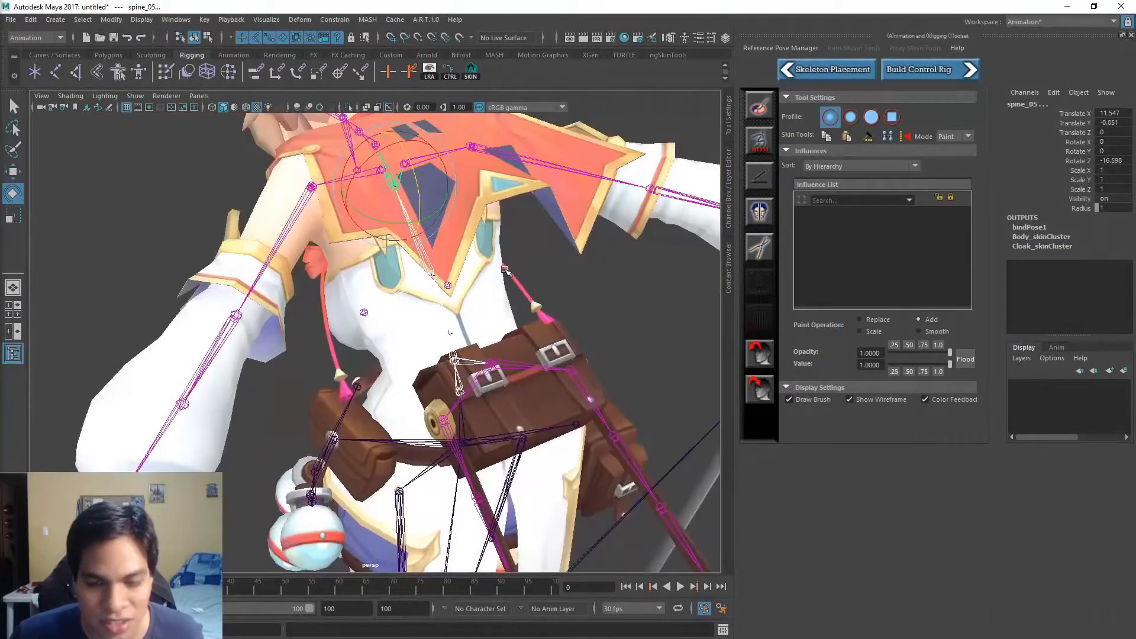
alt+drag(534, 323, 491, 316)
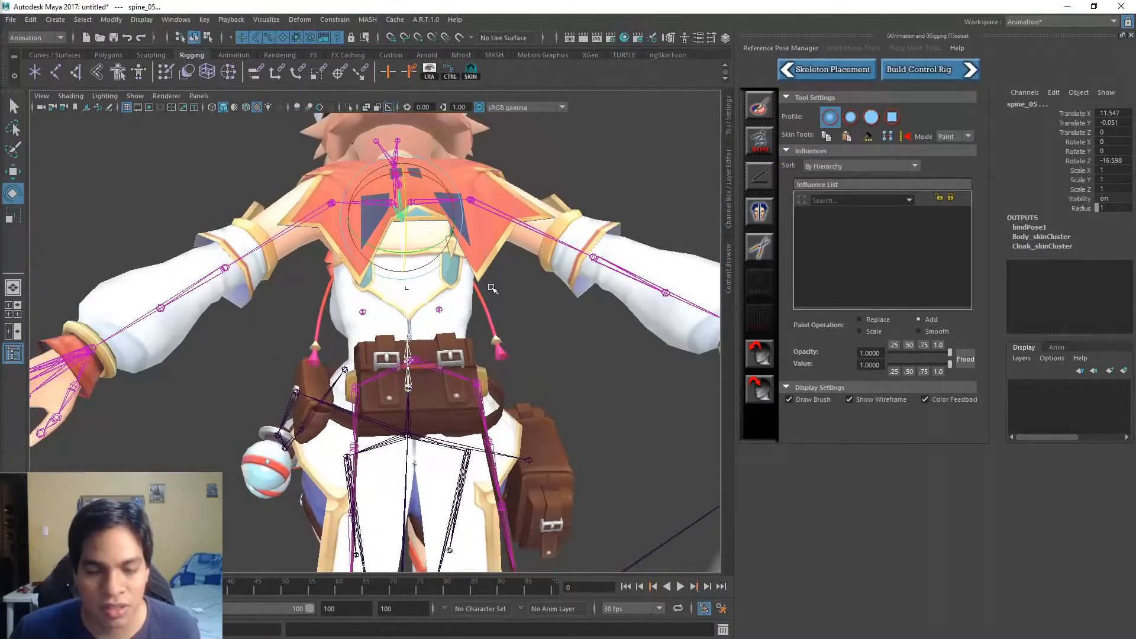
alt+drag(491, 288, 477, 326)
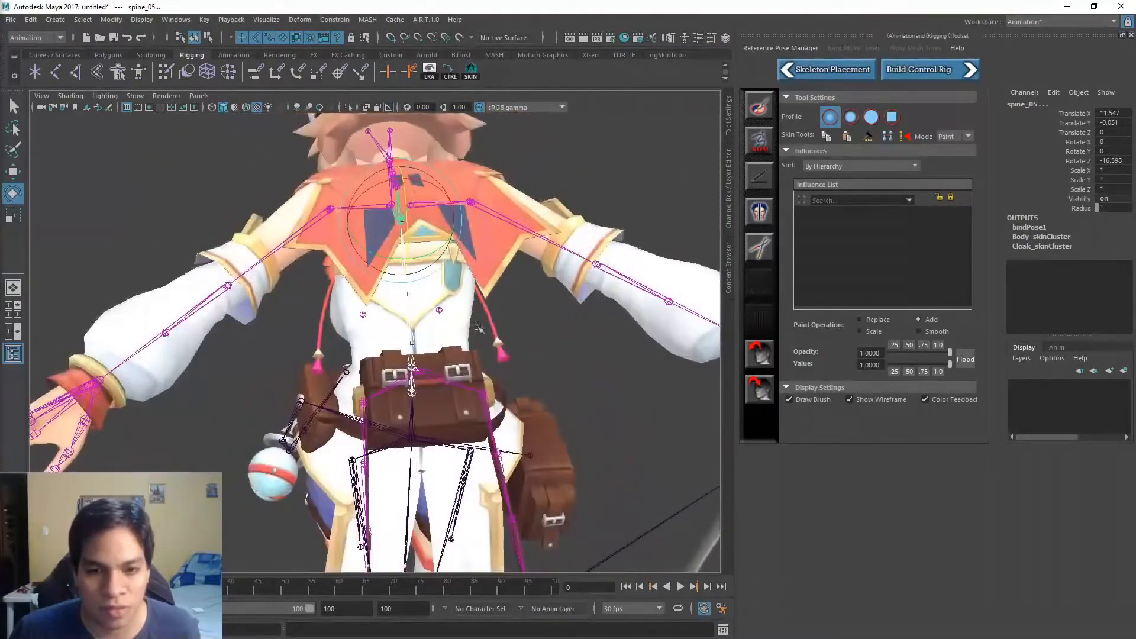
alt+drag(382, 218, 306, 242)
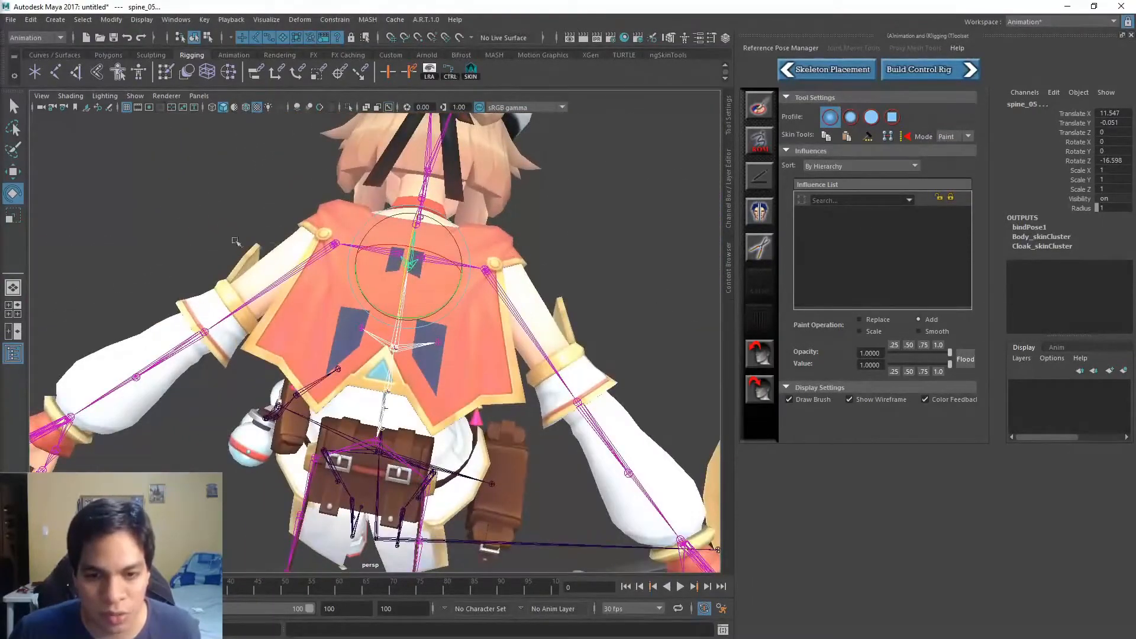
alt+drag(487, 364, 453, 330)
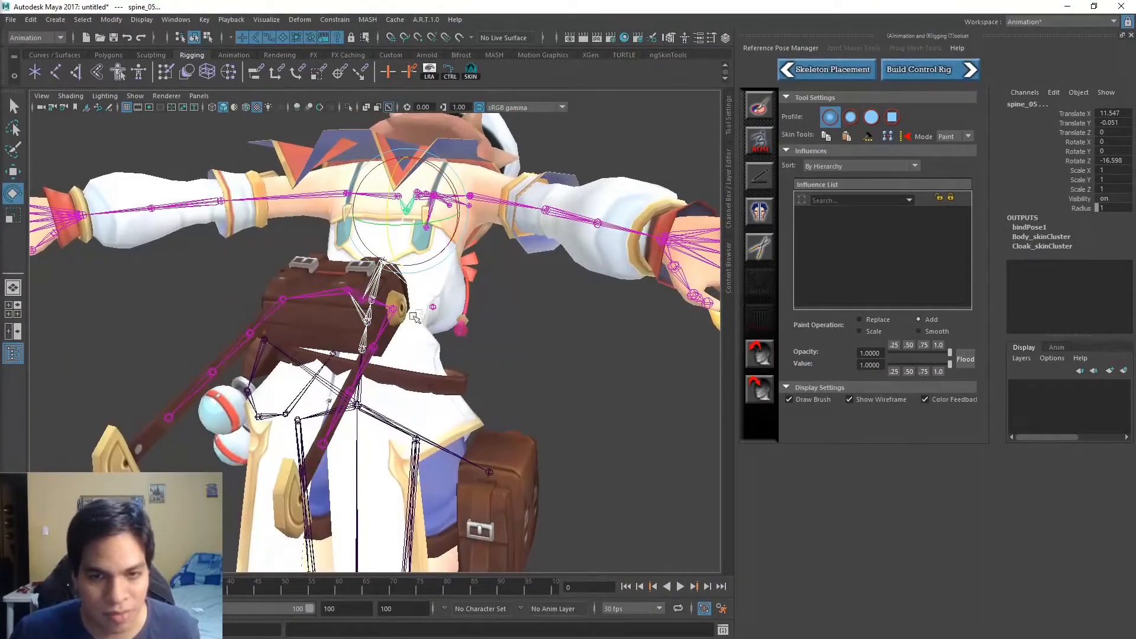
alt+drag(355, 172, 286, 311)
Undo the test bend of the spine joints
key(ctrl+z)
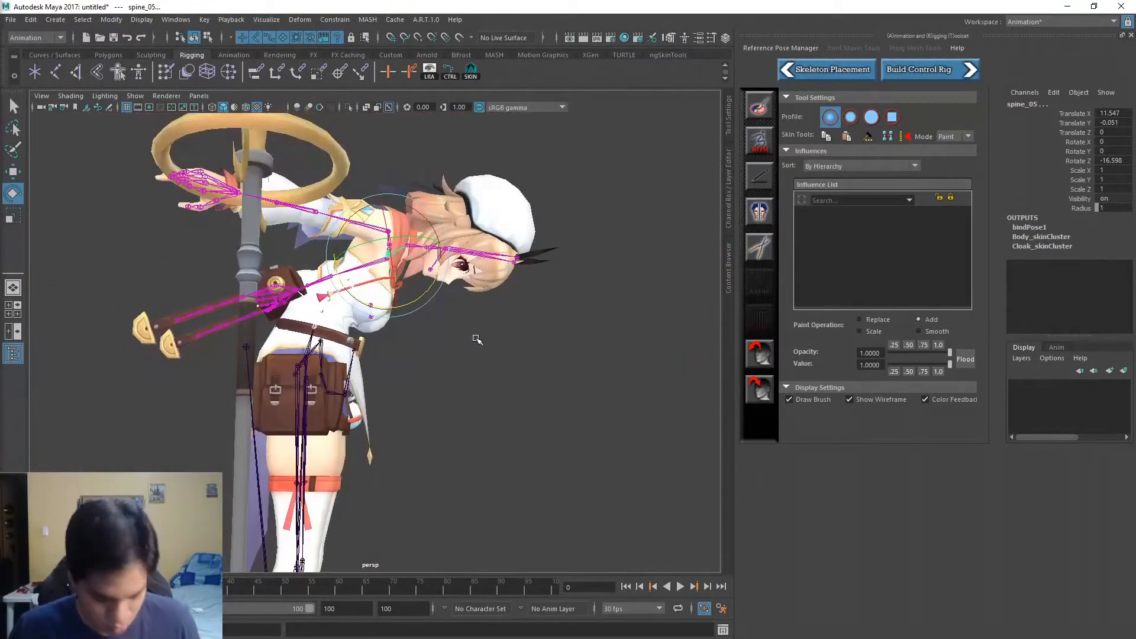
key(ctrl+z)
key(ctrl+z)
key(ctrl+z)
key(ctrl+z)
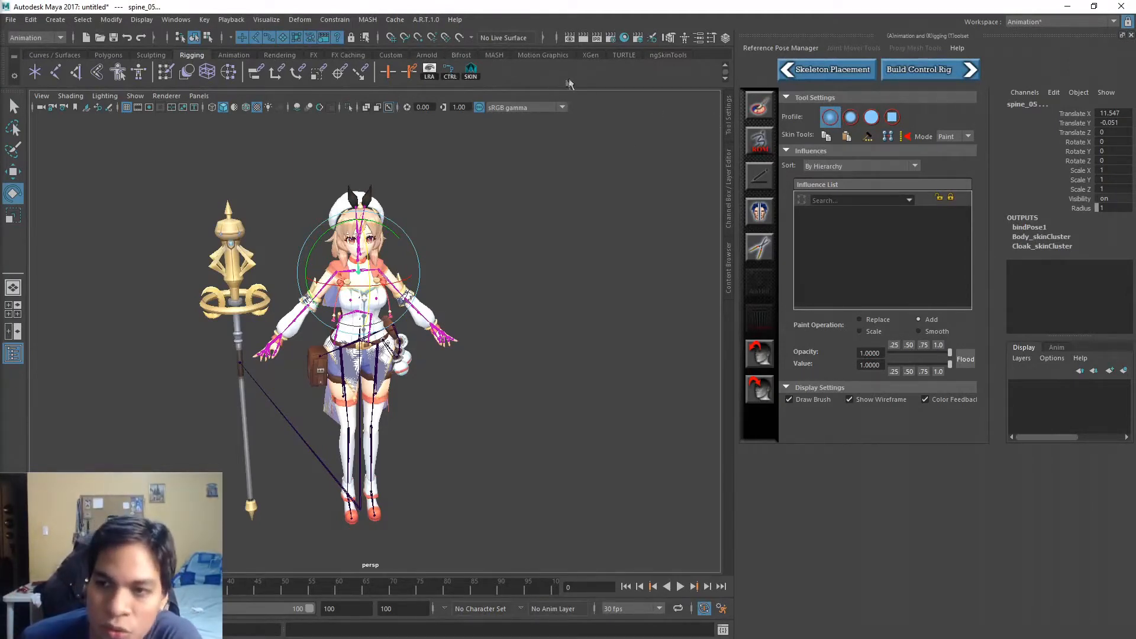
Start building the control rig in the Marketplace project with the character name Cleric and no pre- or post-build scripts
click(926, 75)
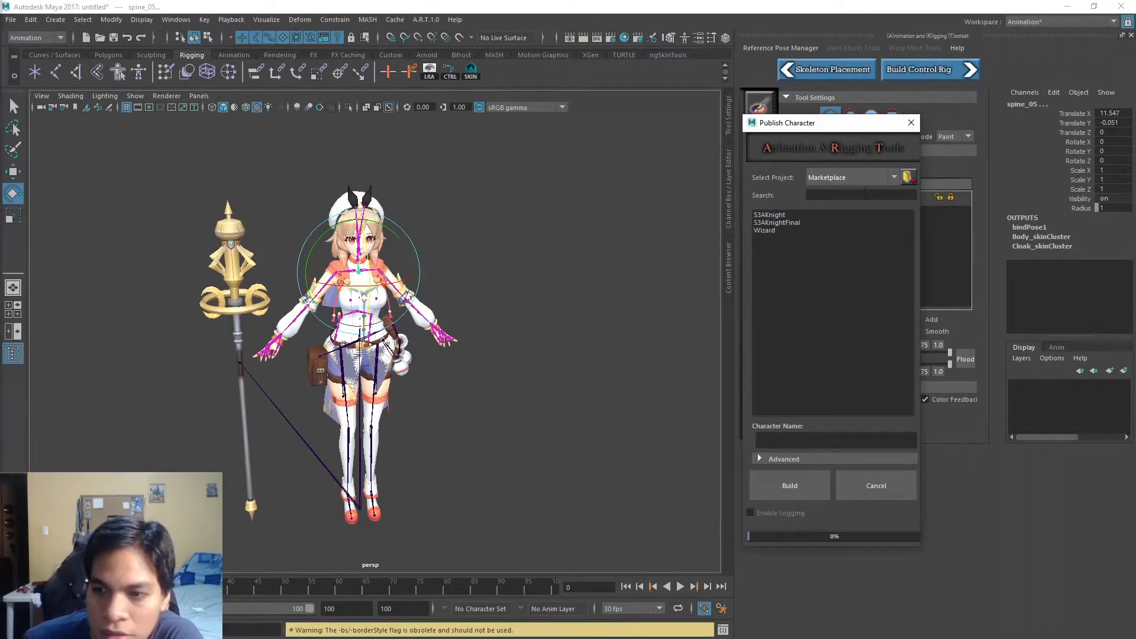
click(804, 441)
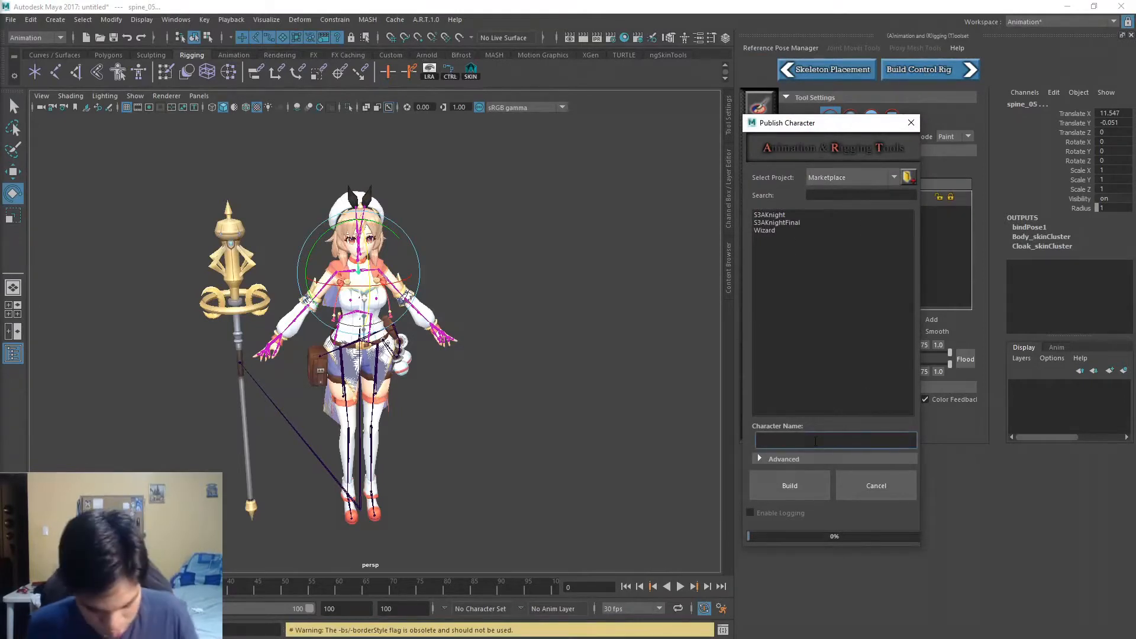
text(Cleric)
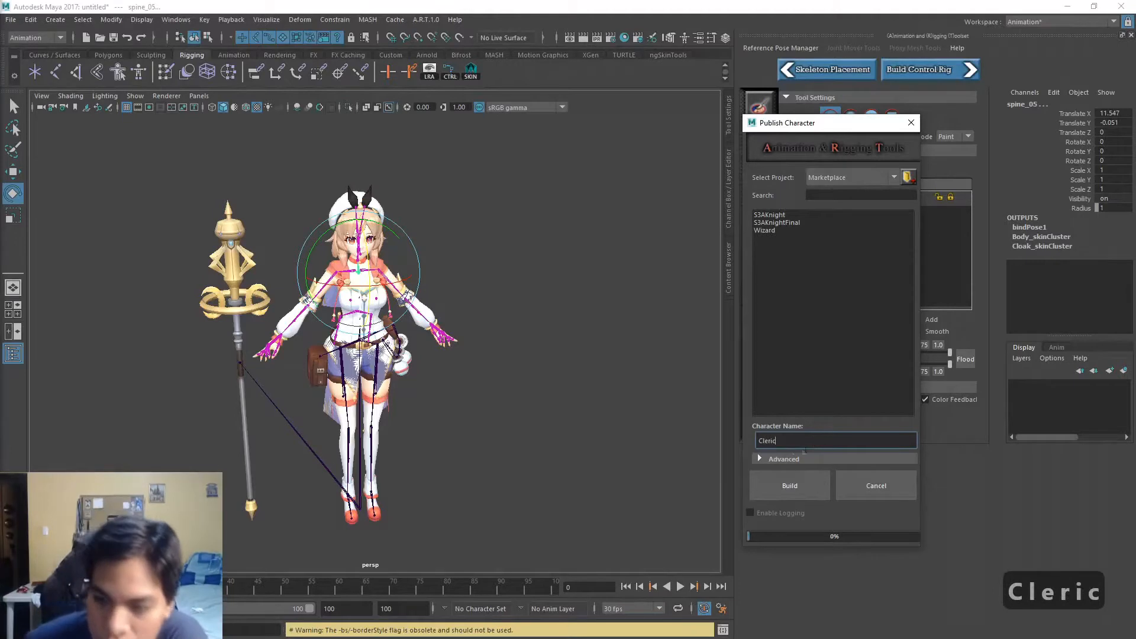
click(760, 459)
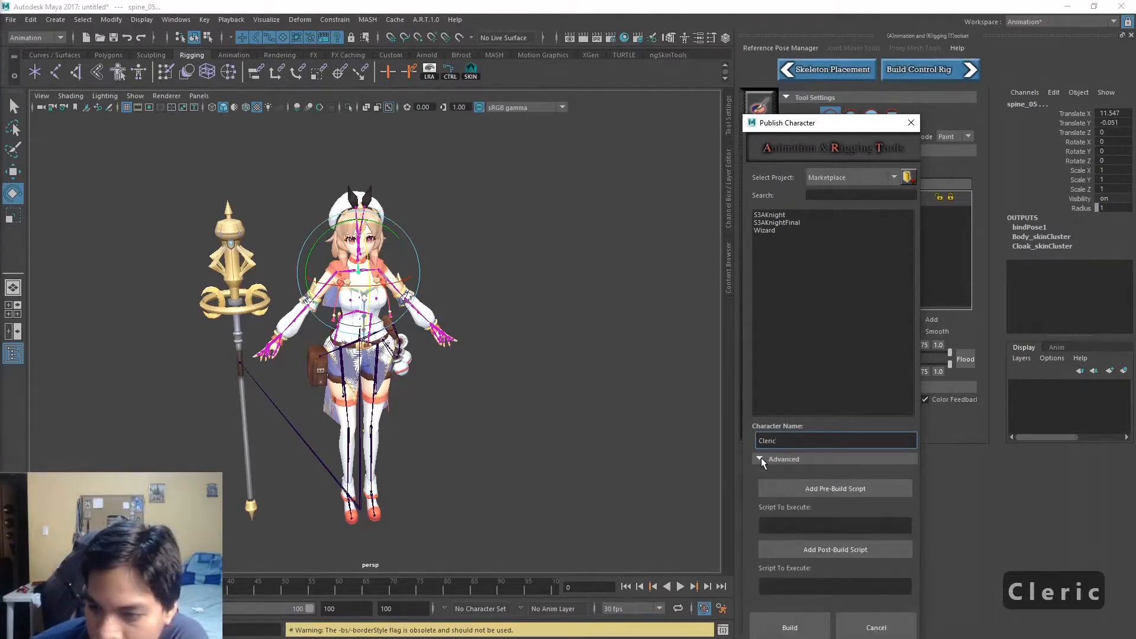
click(761, 459)
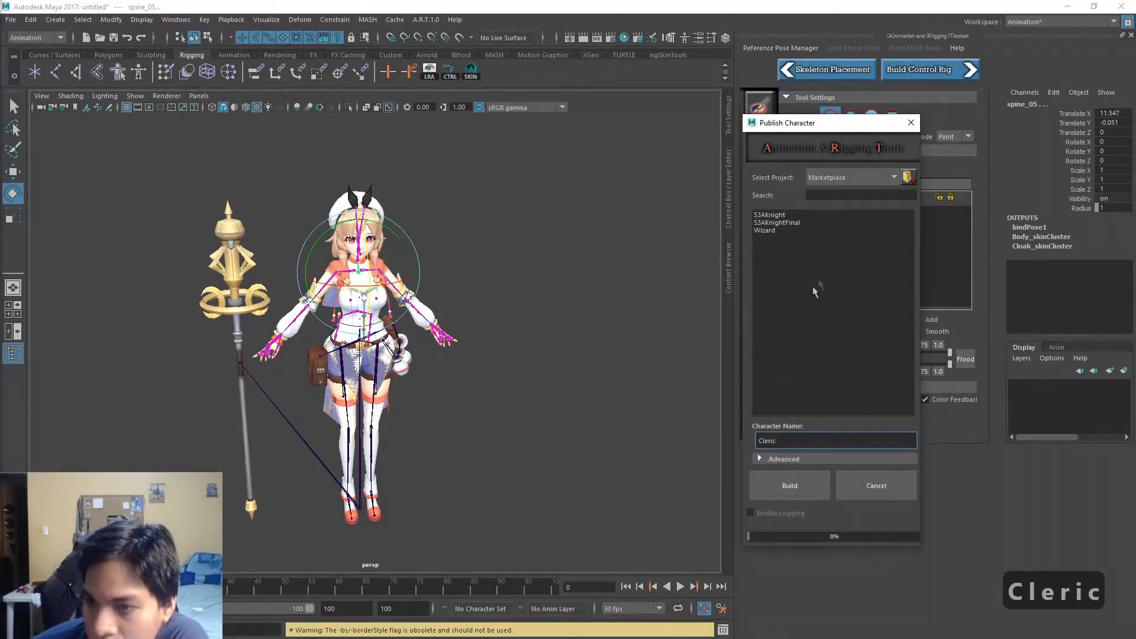
click(836, 178)
click(836, 178)
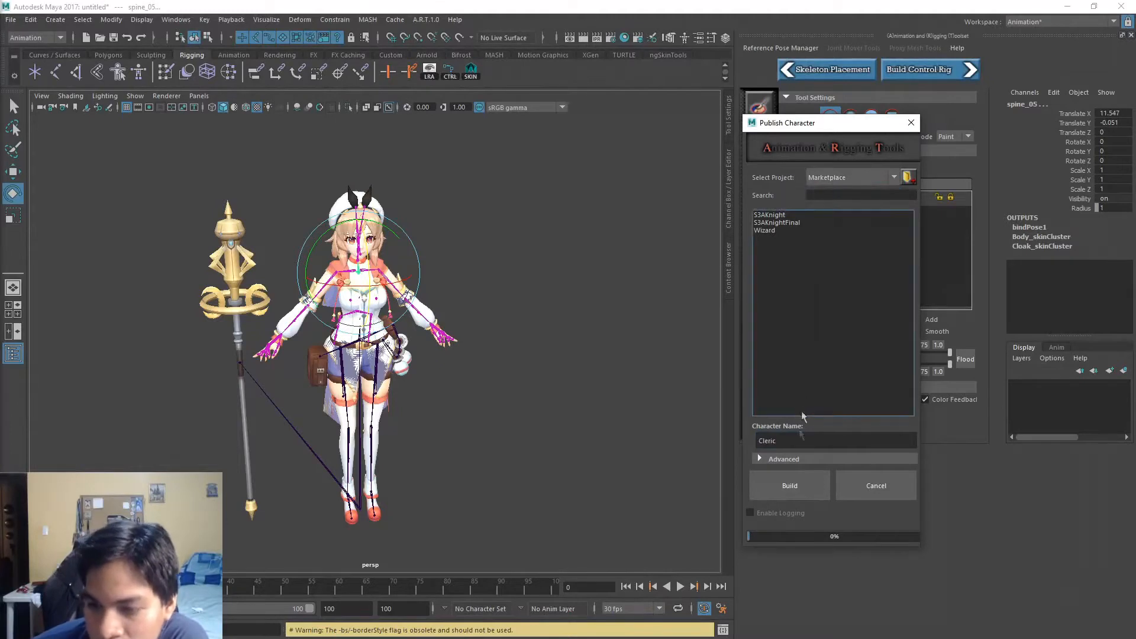
click(793, 489)
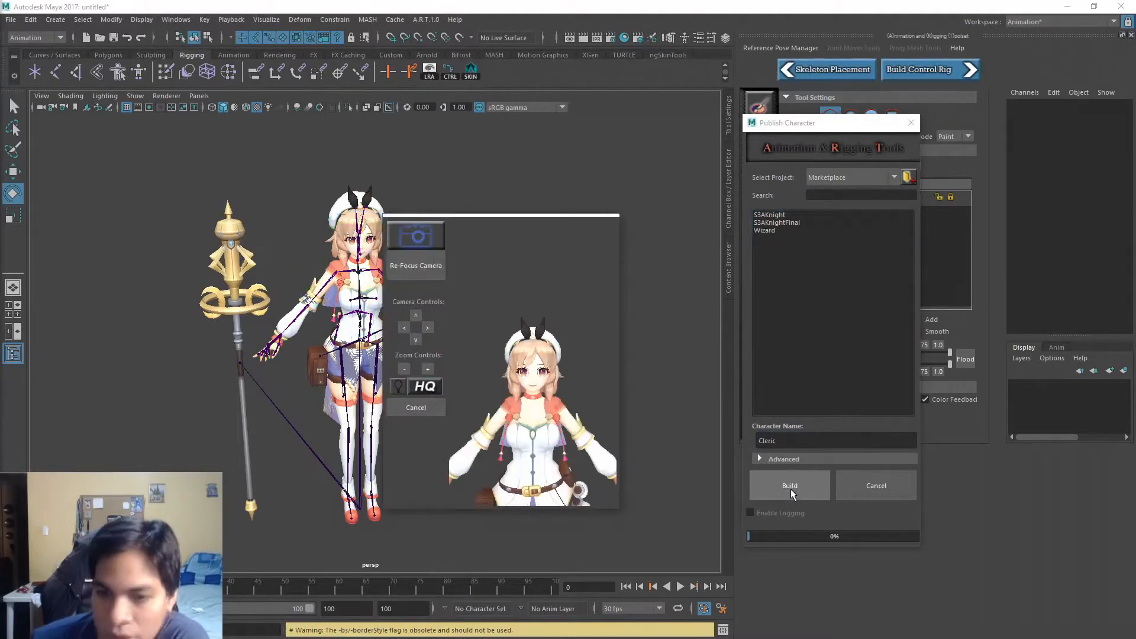
Reposition the thumbnail camera to frame the cleric from hat to thighs and capture the thumbnail
click(416, 339)
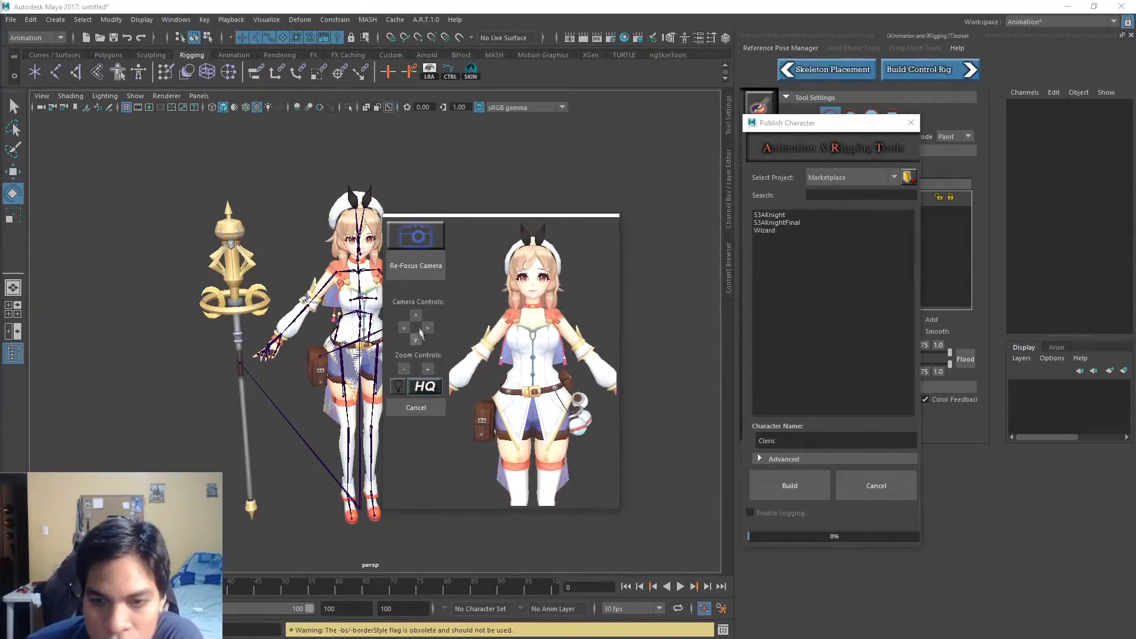
click(416, 316)
click(415, 336)
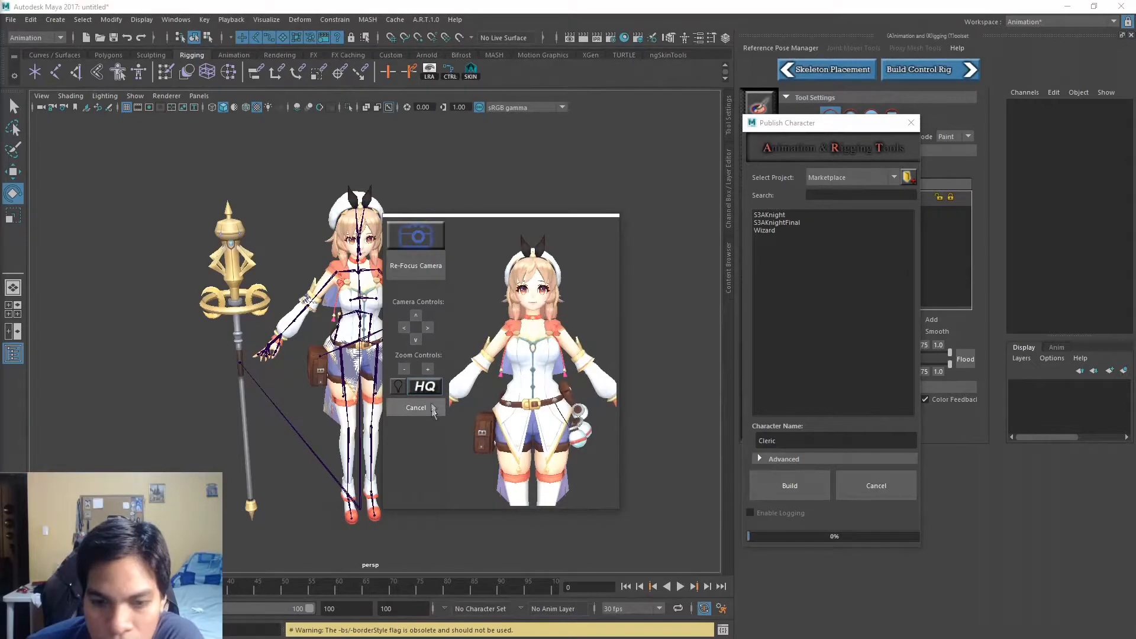
click(416, 236)
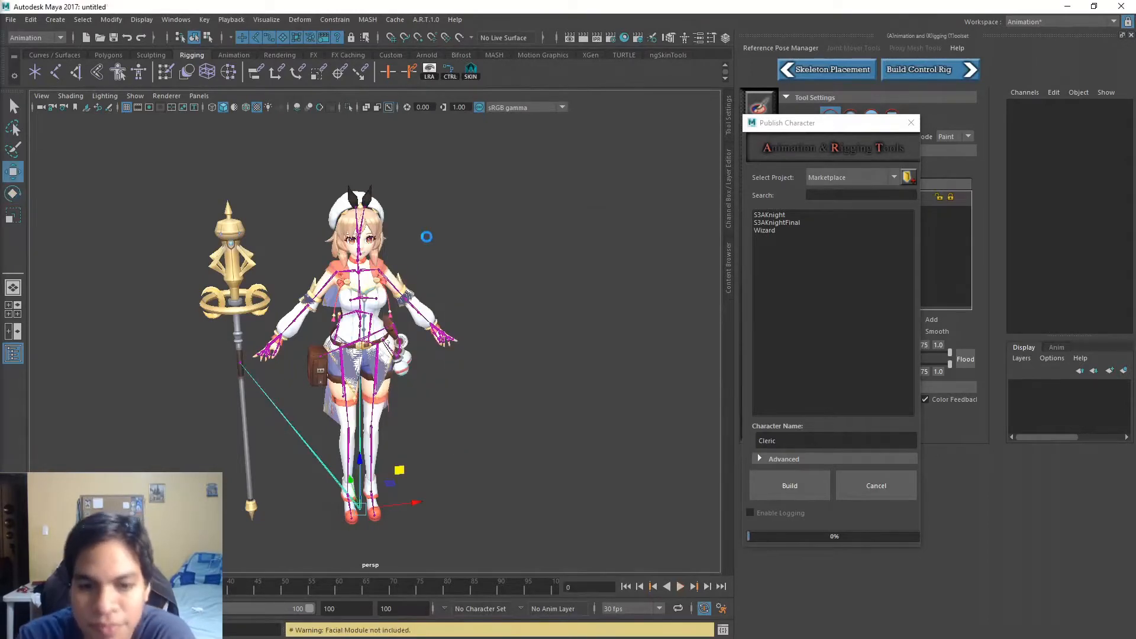
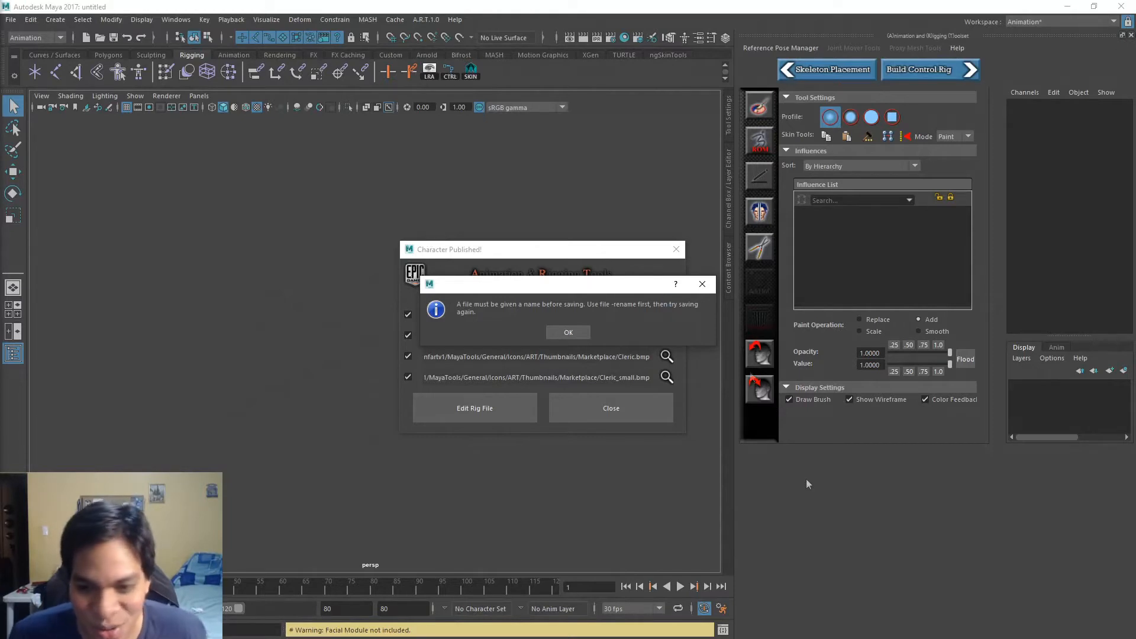
Dismiss the publish reports and add the Cleric character from the Marketplace project to the scene for animation
click(571, 332)
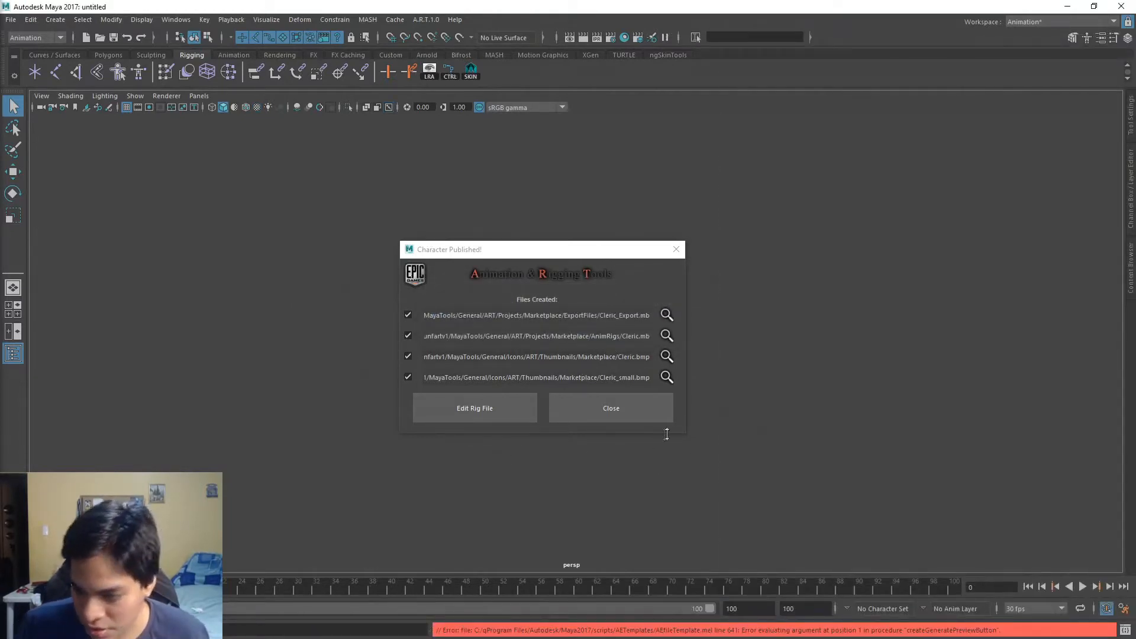
click(598, 408)
click(425, 19)
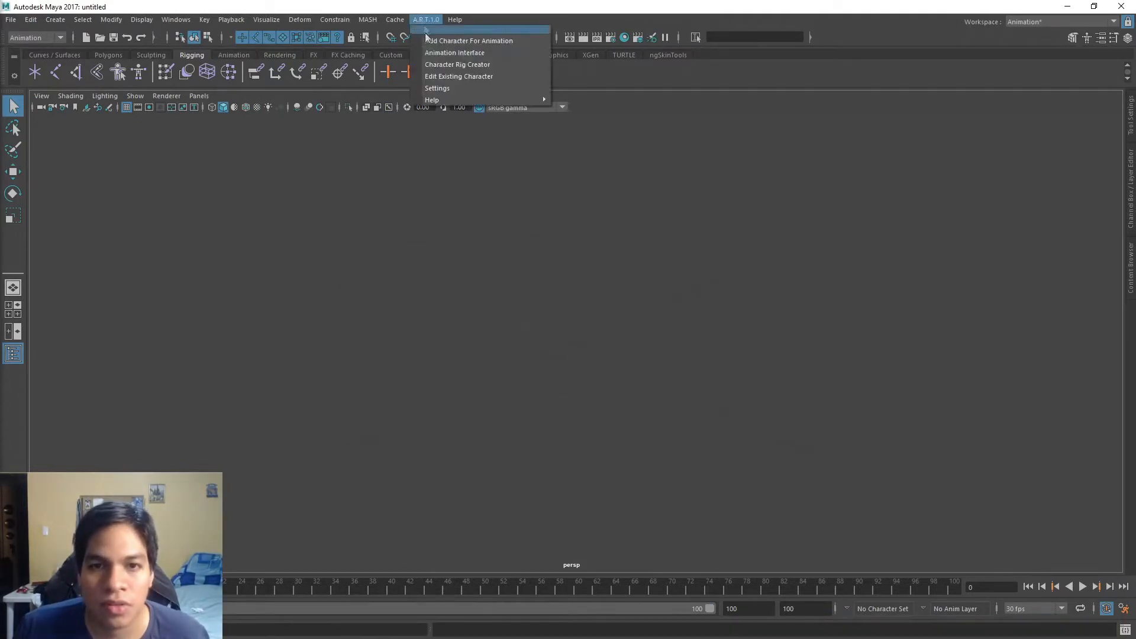
click(471, 41)
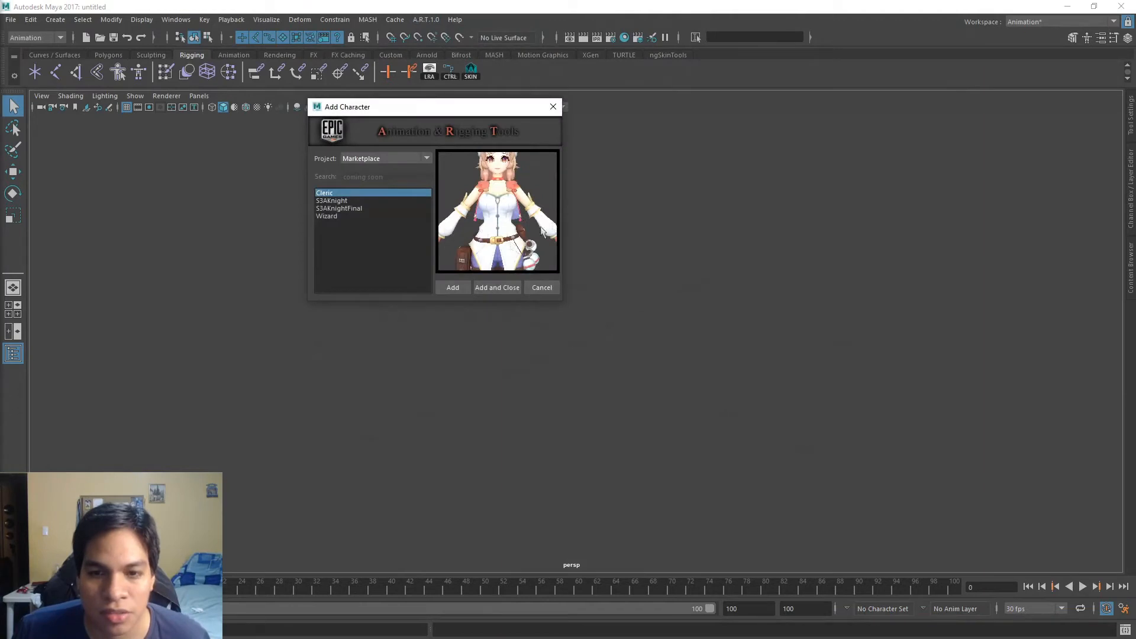
click(349, 202)
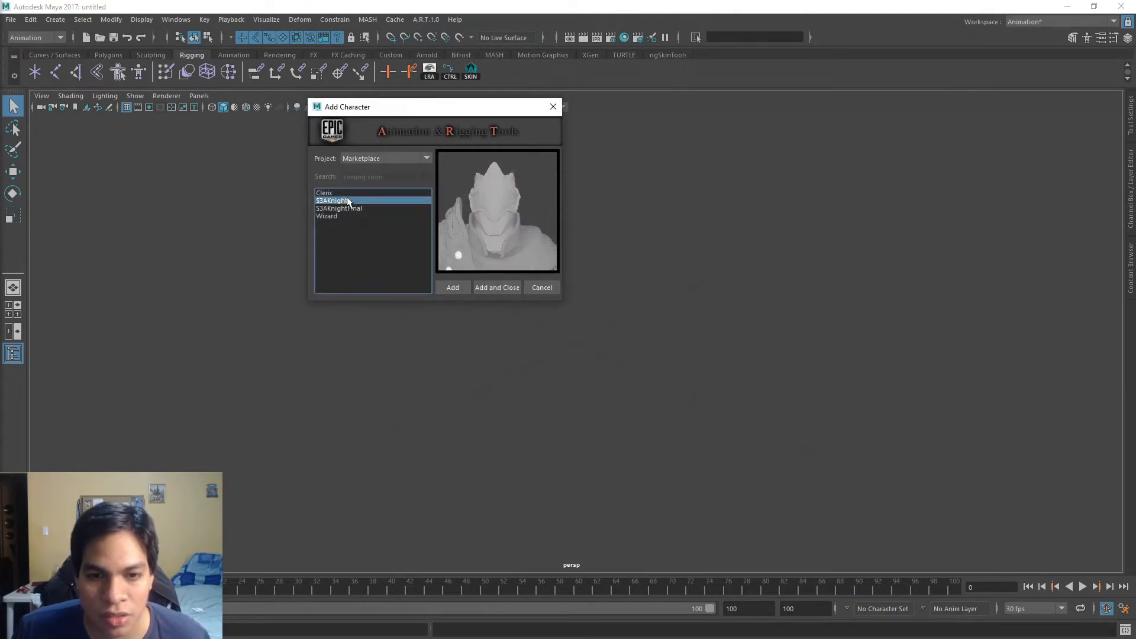
click(349, 194)
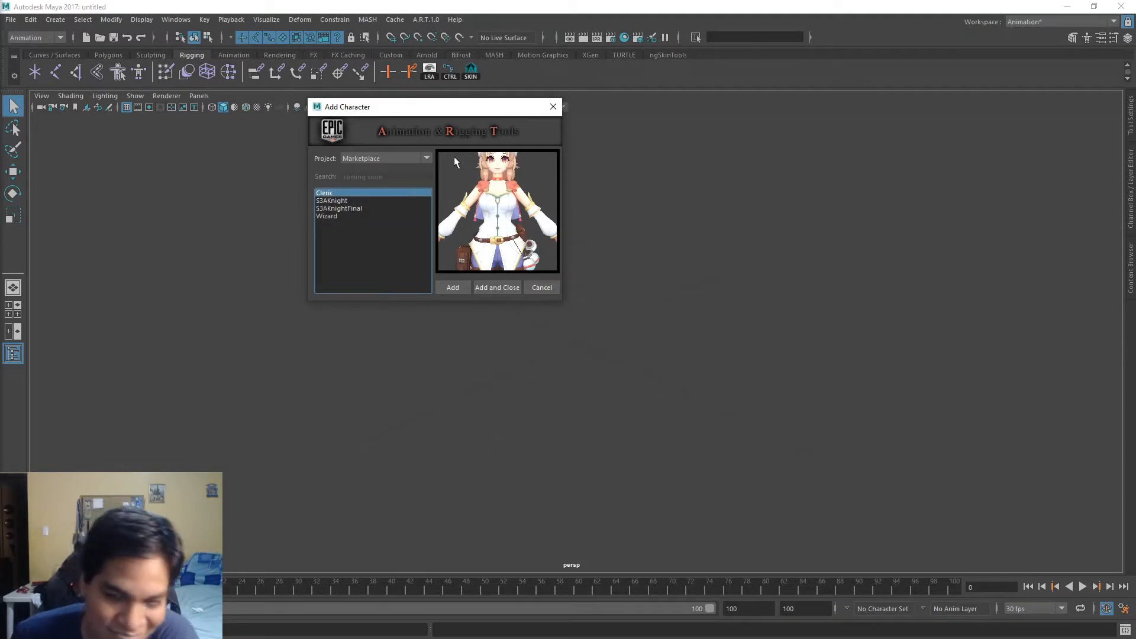
click(453, 288)
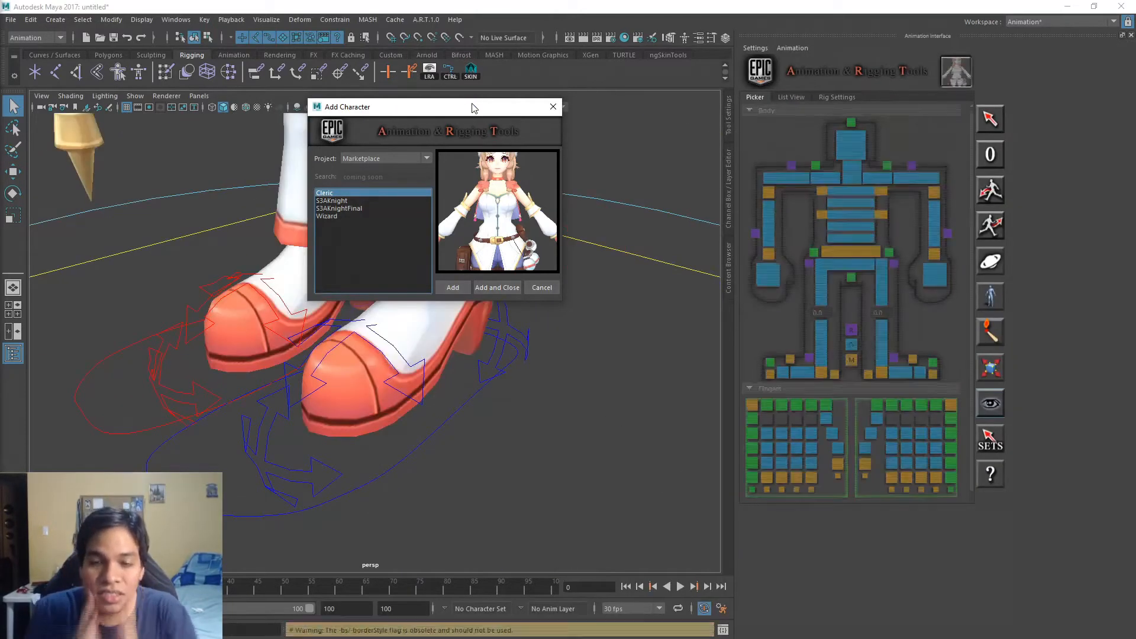
click(553, 107)
Examine the rigged cleric and its animation controls at full height from several angles
scroll(593, 288, down, 6)
mouse_move(478, 246)
alt+mouse_down()
mouse_move(463, 245)
mouse_move(496, 244)
alt+mouse_up()
alt+middle_drag(495, 243, 500, 416)
alt+drag(532, 355, 498, 368)
alt+middle_drag(468, 241, 494, 267)
scroll(503, 287, up, 4)
scroll(507, 294, down, 4)
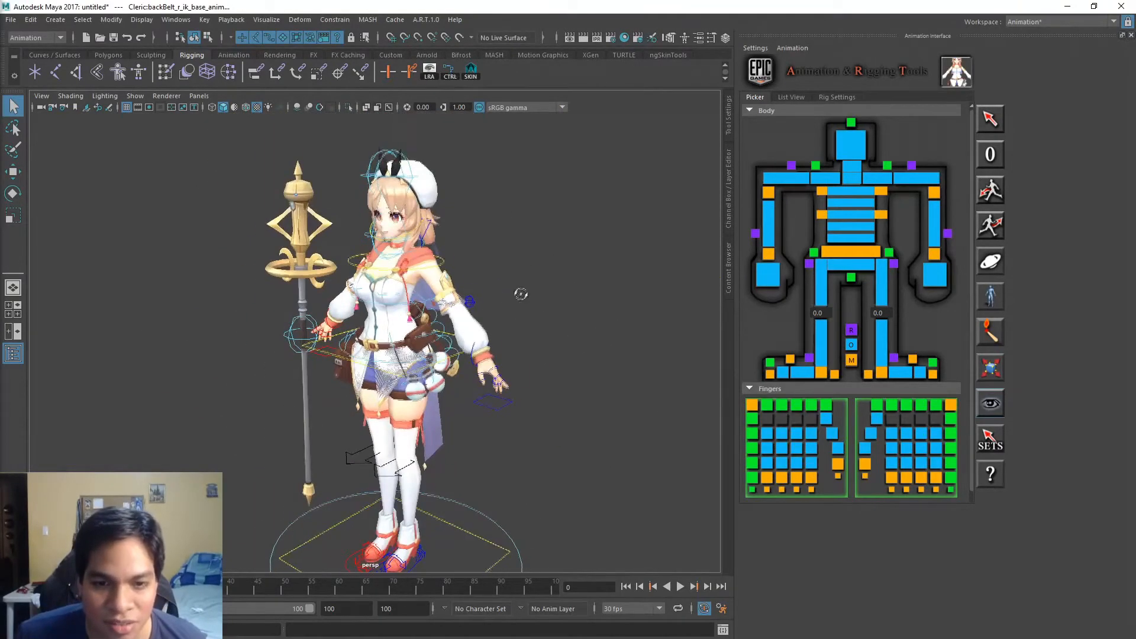
alt+drag(520, 294, 525, 321)
Select the weapon control, test-move the staff and undo the move
click(306, 343)
key(w)
key(e)
key(w)
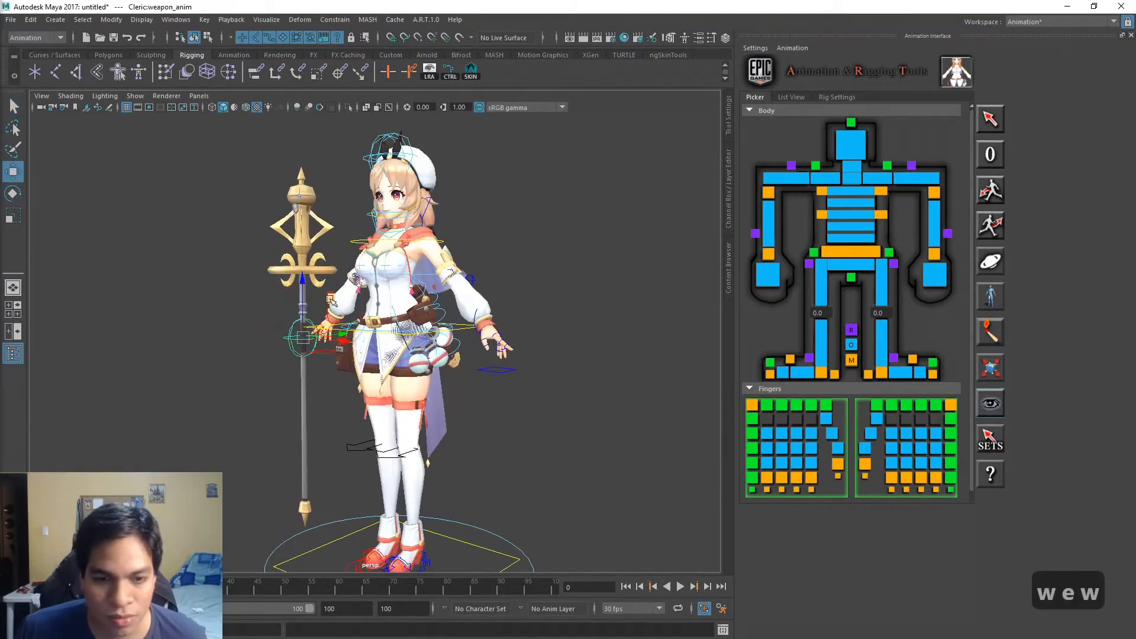
alt+drag(342, 383, 378, 355)
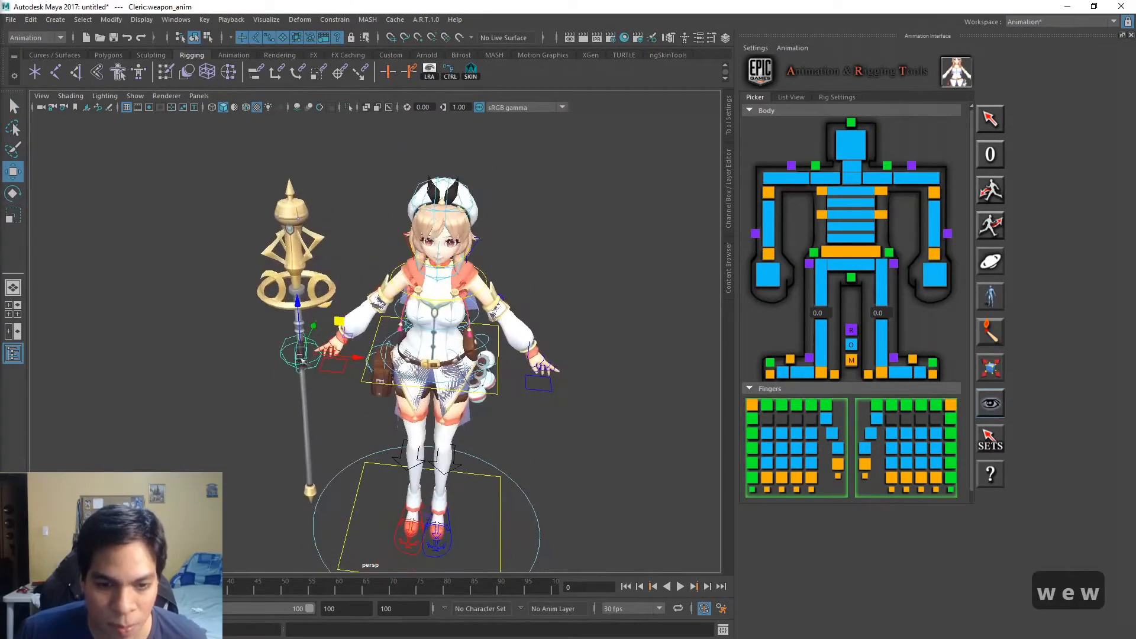
drag(299, 350, 343, 349)
key(ctrl+z)
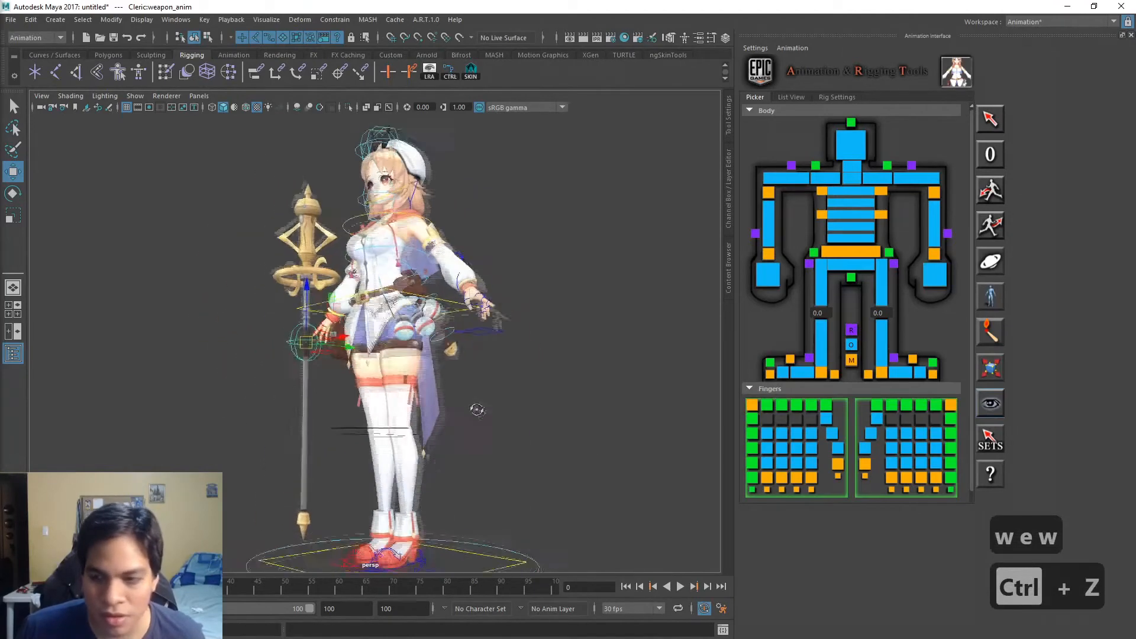
Select the body control and lower it so the cleric crouches with both knees bent
click(850, 251)
alt+drag(460, 370, 524, 376)
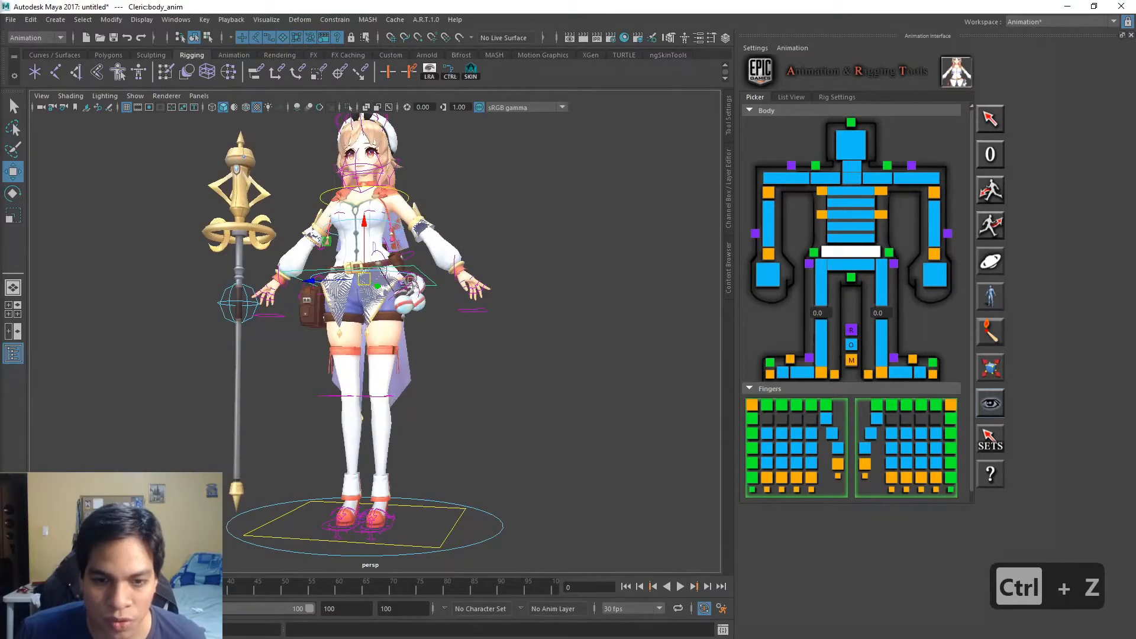
drag(334, 257, 345, 310)
alt+drag(434, 435, 491, 476)
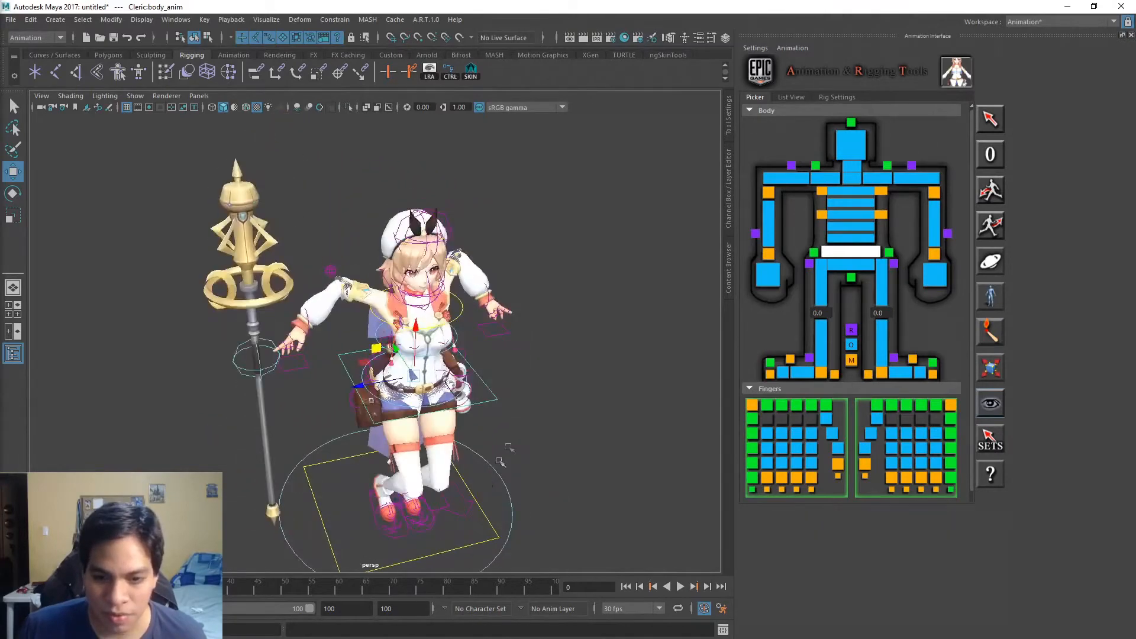
alt+drag(478, 371, 533, 353)
Select the right foot IK control and move the foot up behind the body
click(821, 374)
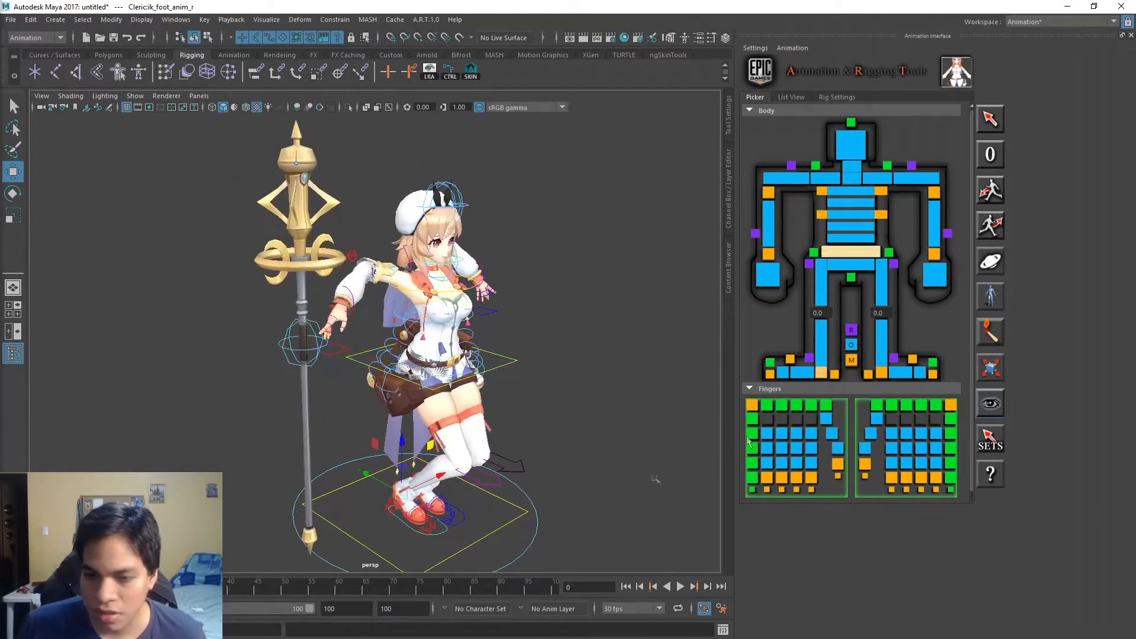
alt+drag(574, 456, 546, 464)
key(ctrl+z)
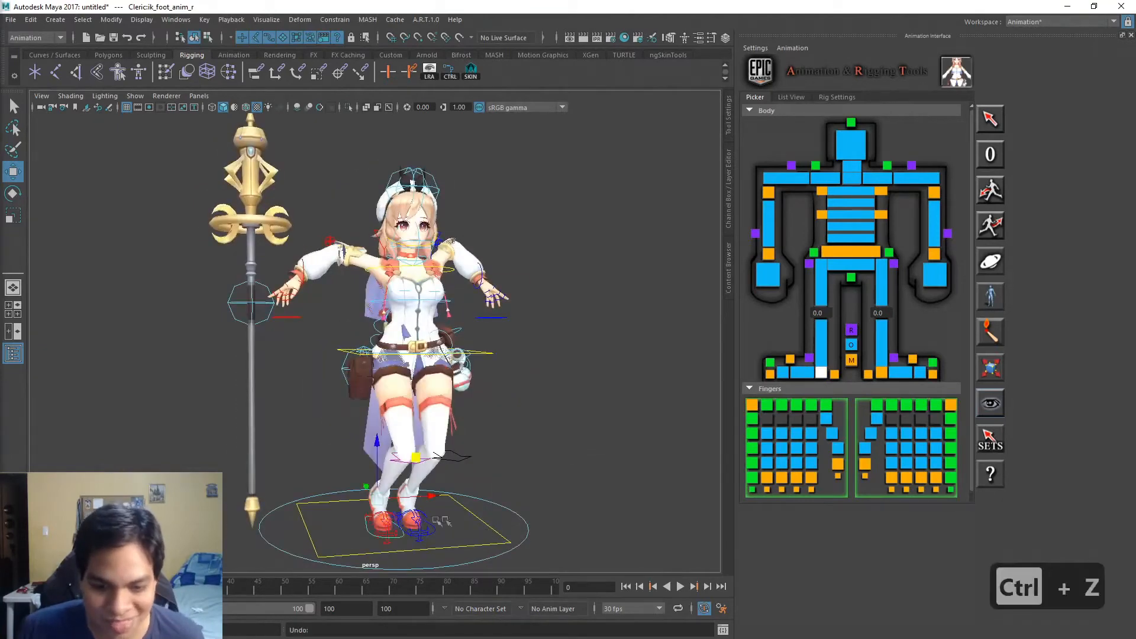
alt+drag(442, 522, 536, 520)
middle_drag(380, 454, 305, 410)
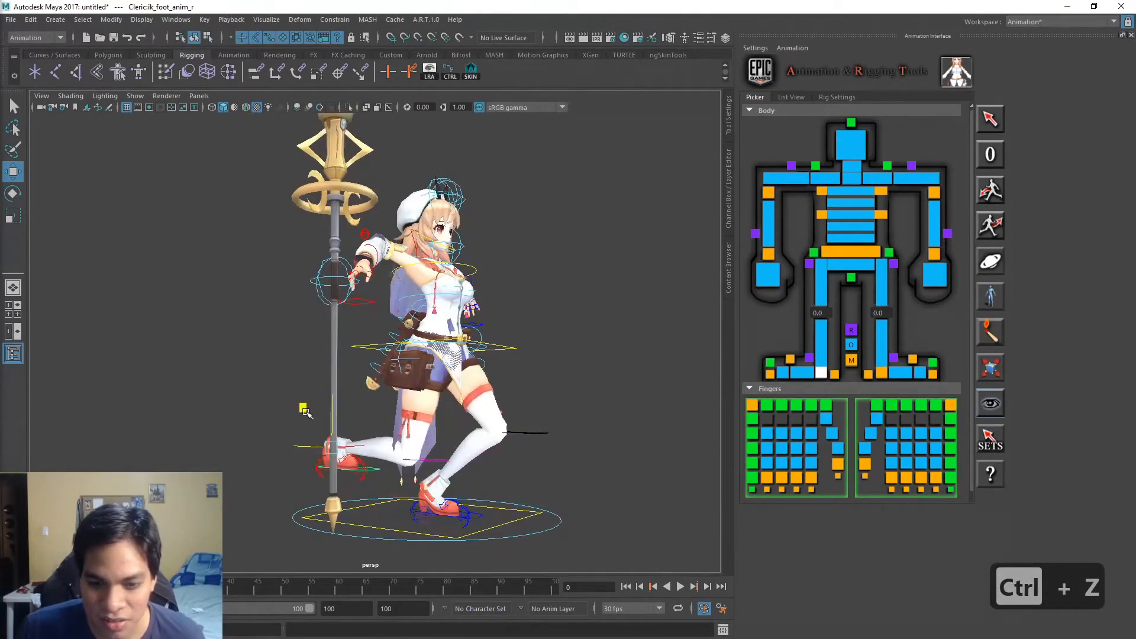
Rotate the raised right foot so its toes point downward and check the bent leg from both sides
key(e)
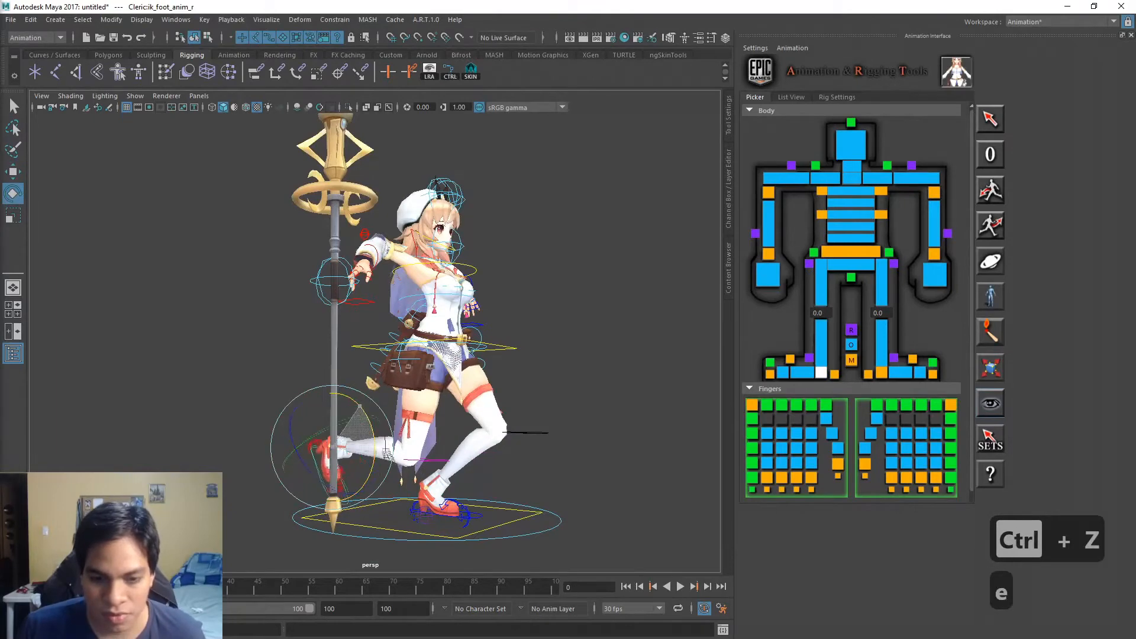
drag(388, 432, 391, 462)
alt+drag(313, 522, 377, 500)
scroll(377, 500, up, 5)
alt+middle_drag(377, 500, 454, 362)
alt+drag(454, 362, 373, 375)
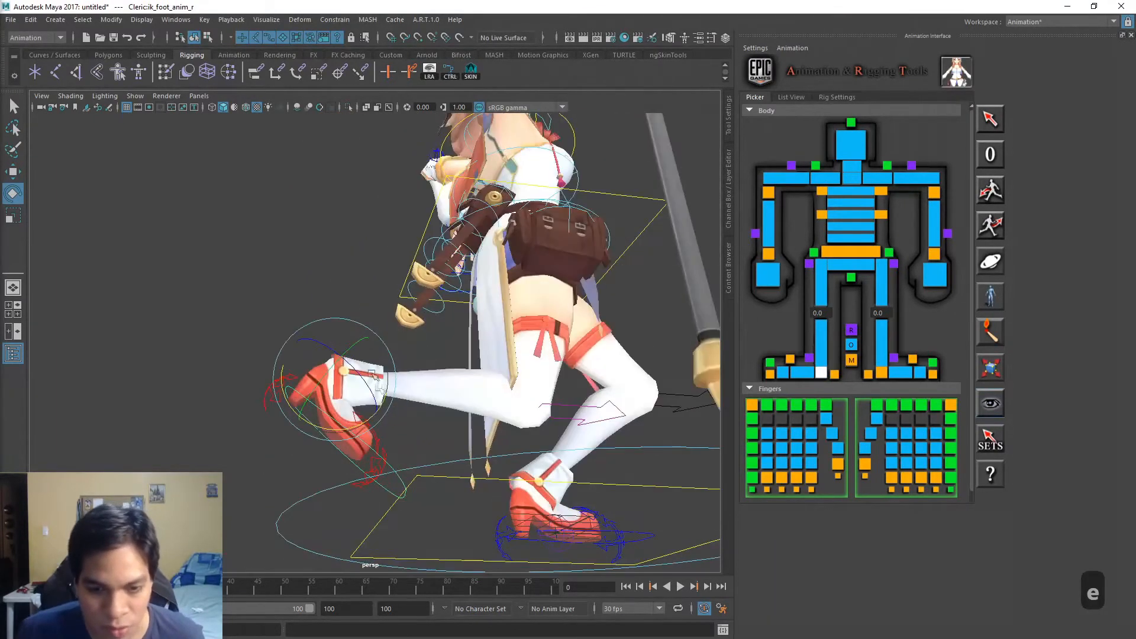
drag(373, 419, 317, 429)
alt+drag(526, 454, 500, 446)
alt+drag(335, 456, 438, 358)
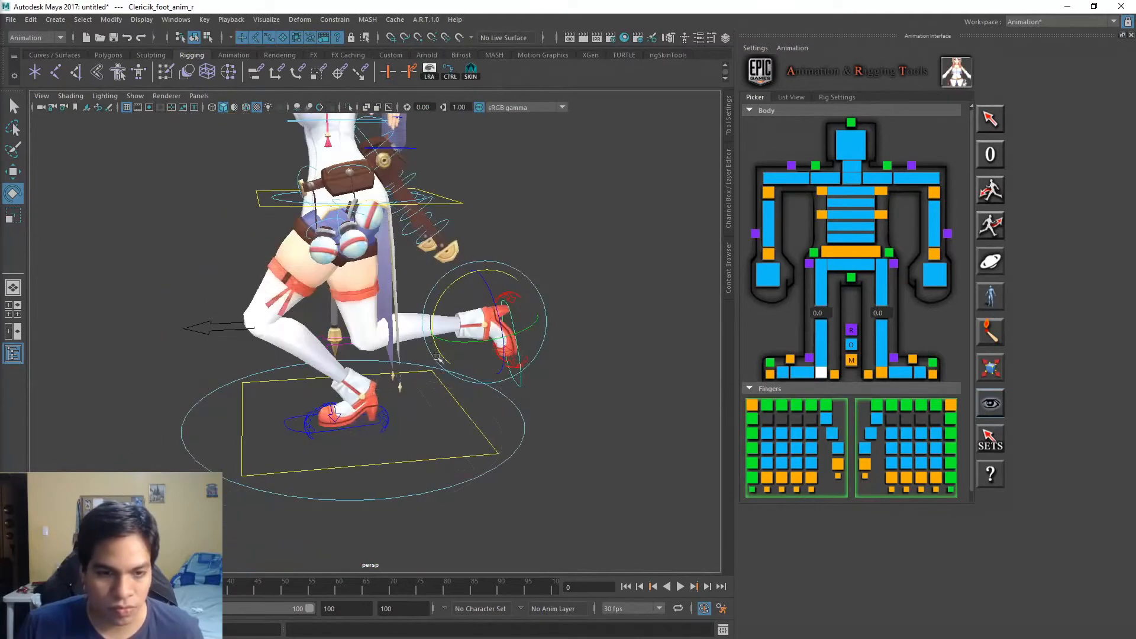
click(386, 420)
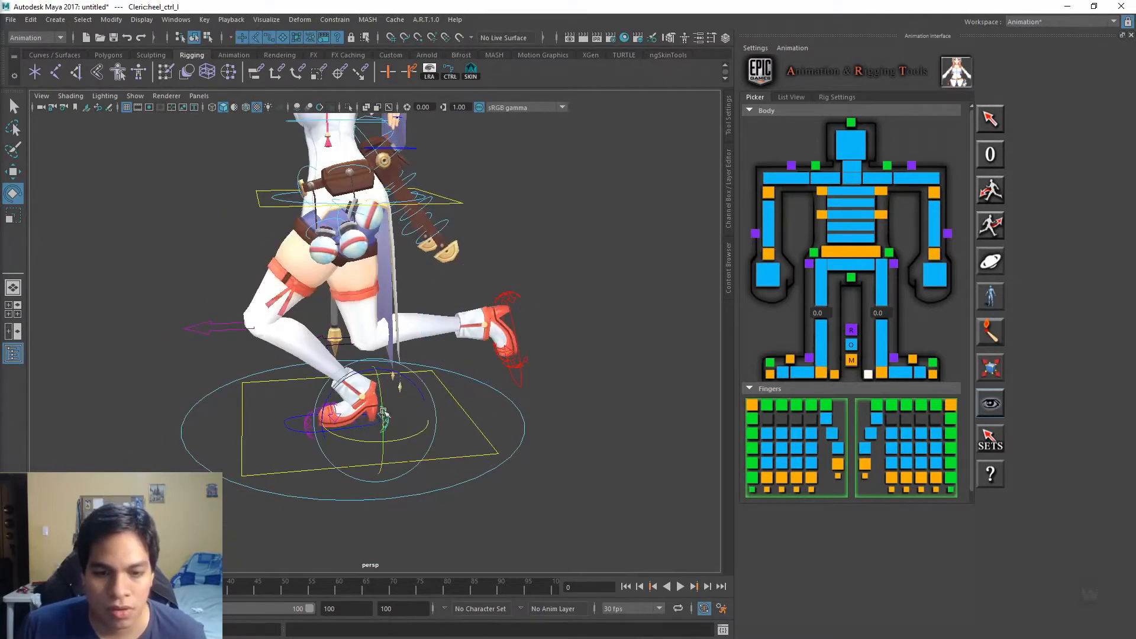
key(w)
key(e)
key(w)
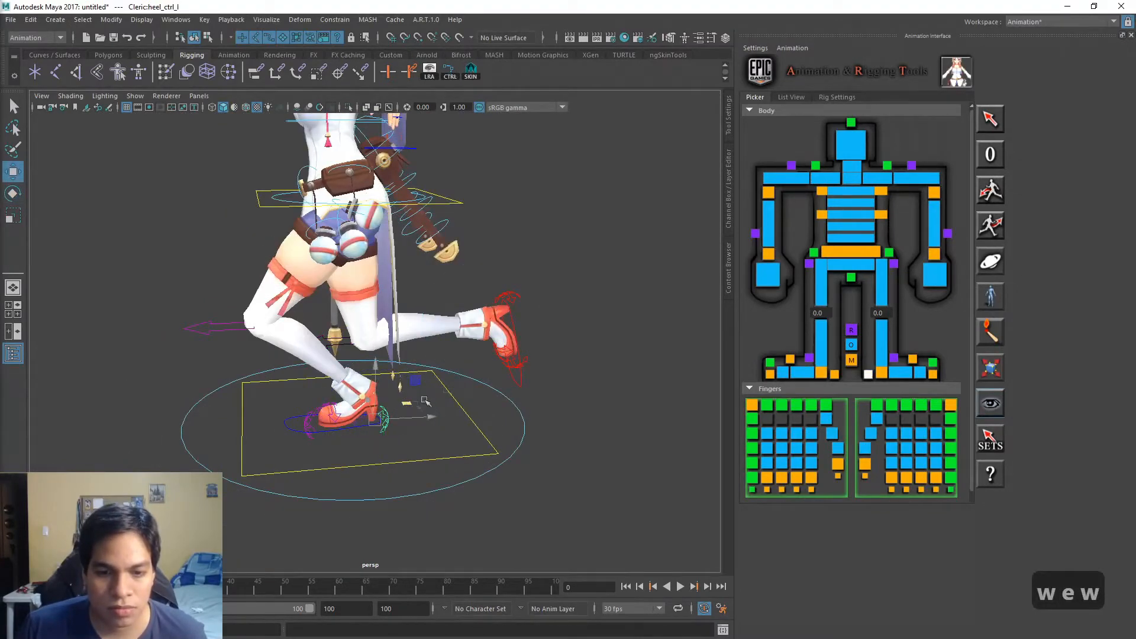
Select the left foot IK control and move the foot forward along the ground, undoing the first attempt
click(882, 372)
alt+drag(417, 355, 388, 362)
middle_drag(388, 362, 269, 362)
key(ctrl+z)
key(ctrl+z)
key(ctrl+z)
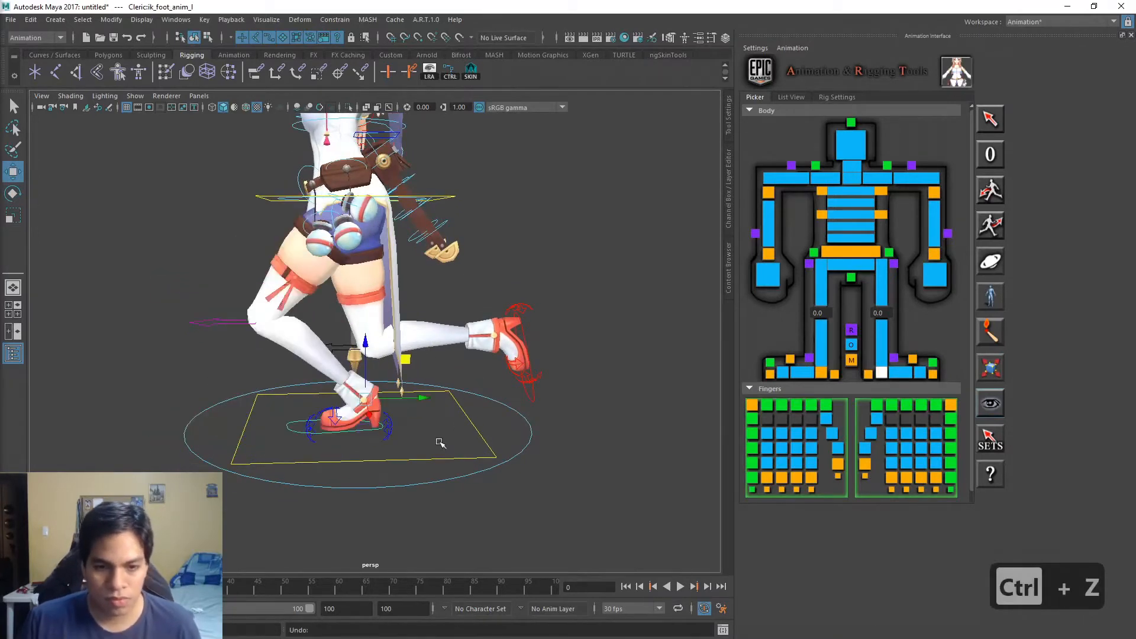
drag(421, 409, 286, 409)
alt+middle_drag(398, 428, 564, 396)
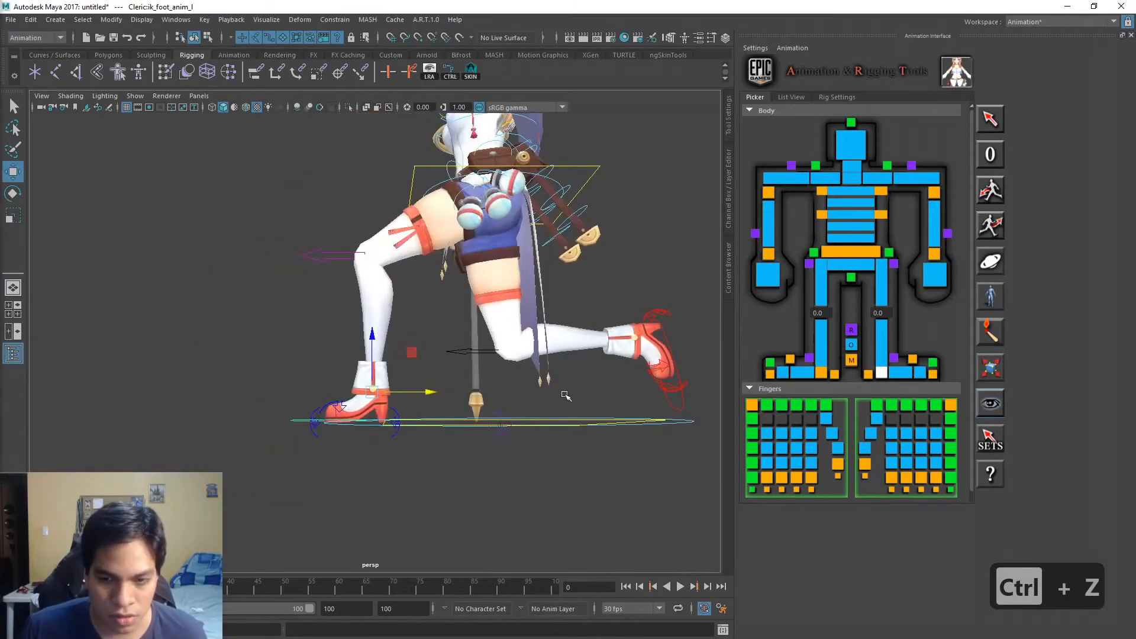
Select the left heel control, test-rotate it to lift the toes off the ground, and undo the rotation
click(867, 374)
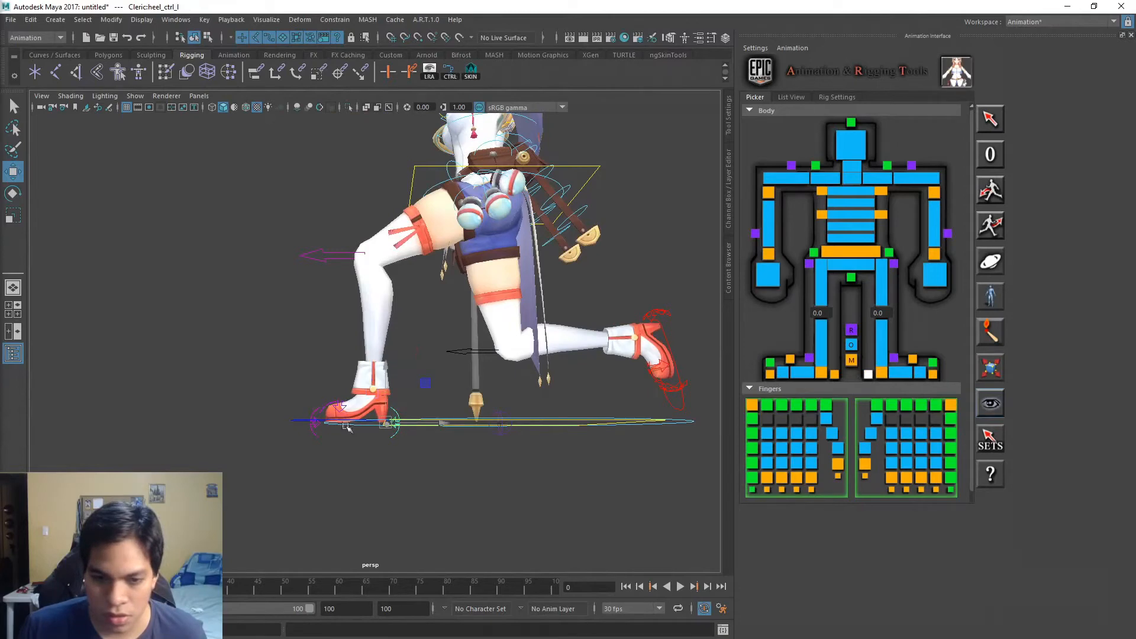
key(f)
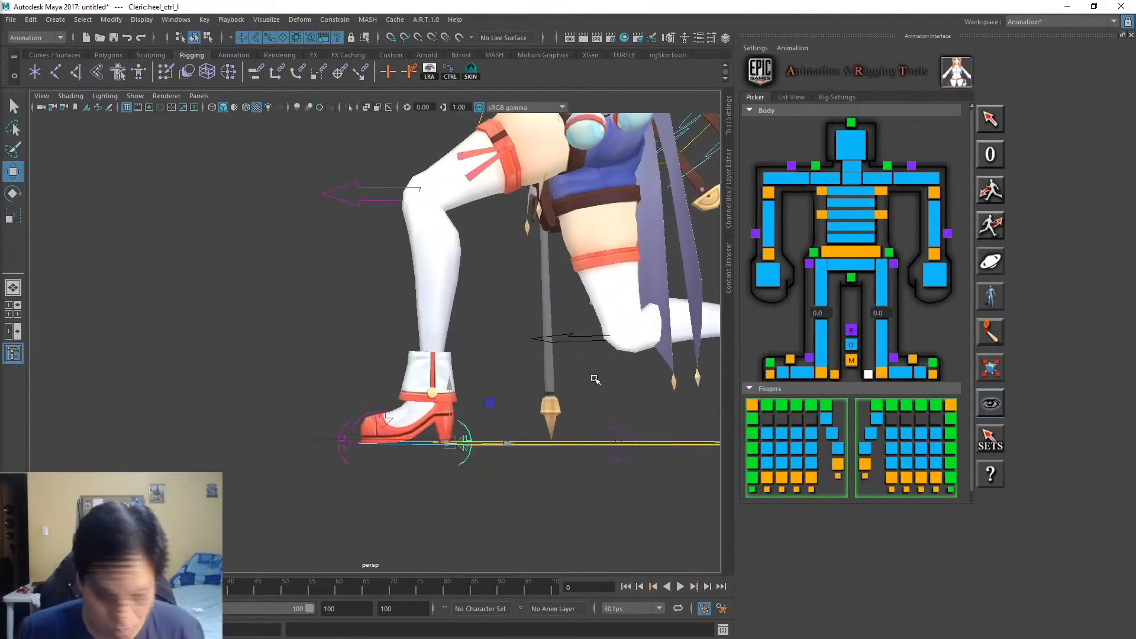
key(w)
key(e)
drag(405, 457, 443, 395)
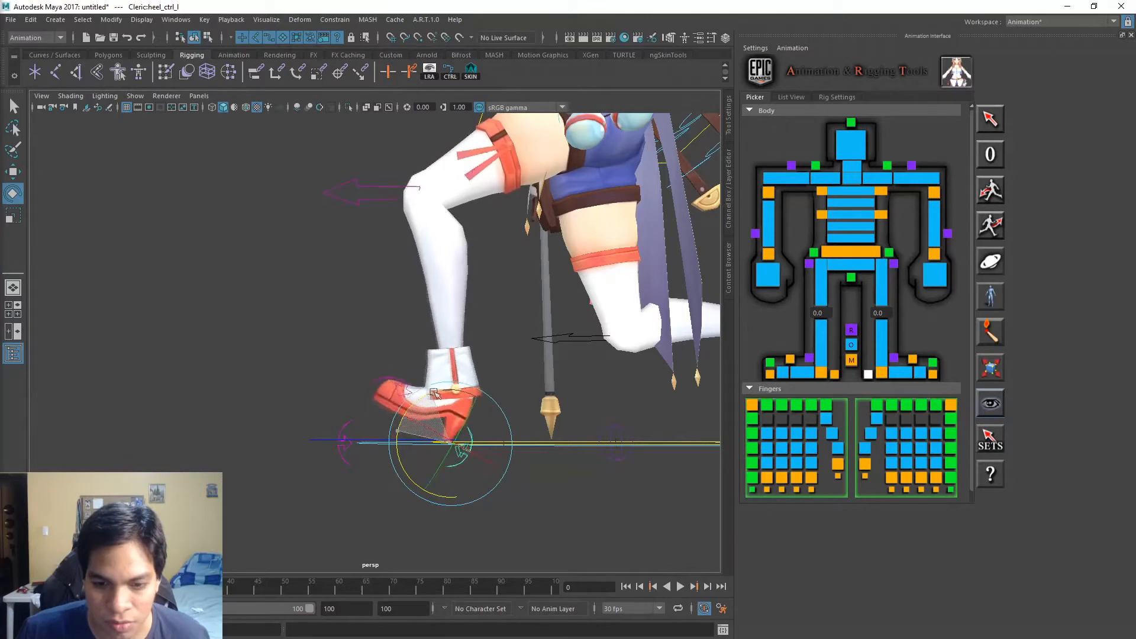
scroll(519, 444, up, 5)
alt+middle_drag(550, 446, 513, 404)
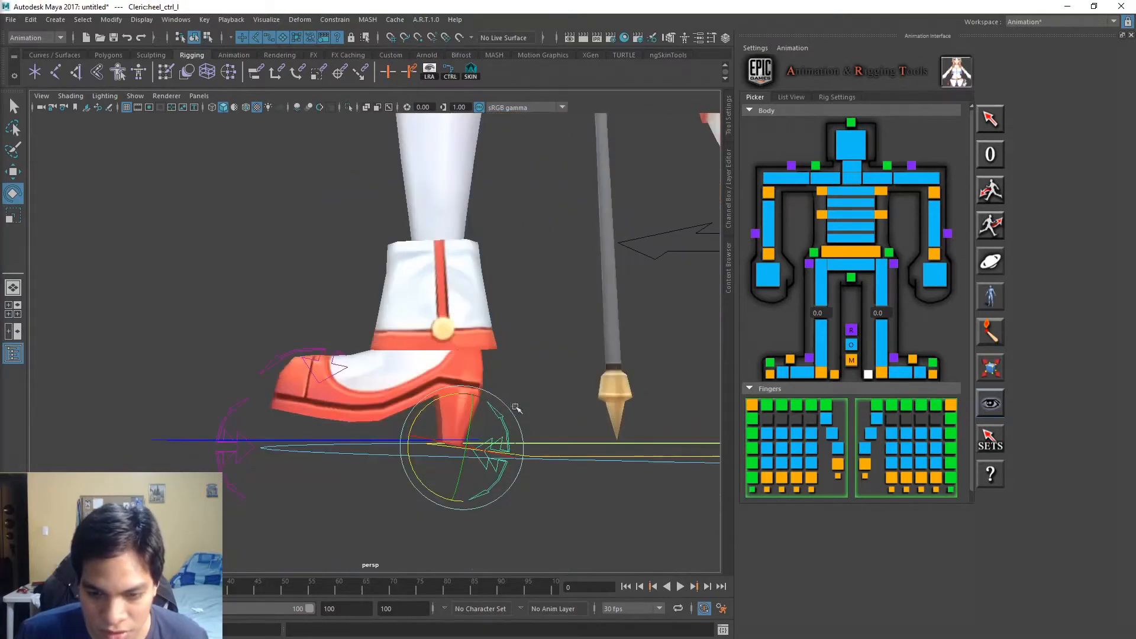
key(ctrl+z)
key(ctrl+z)
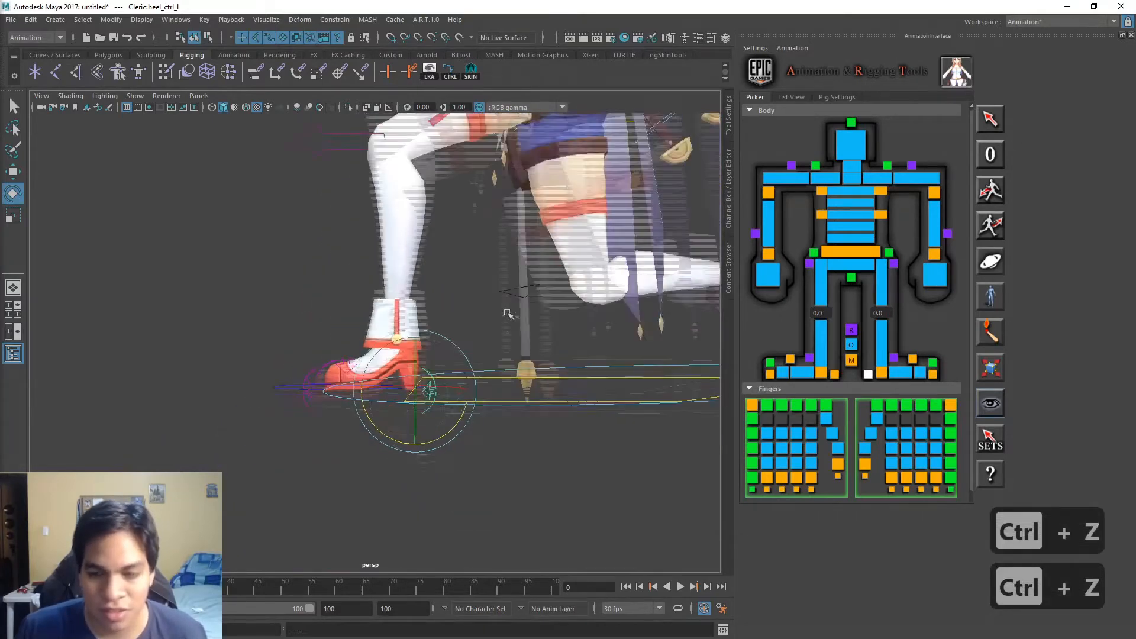
Zero out all of the cleric's animation controls
alt+drag(290, 287, 459, 357)
alt+middle_drag(459, 357, 538, 410)
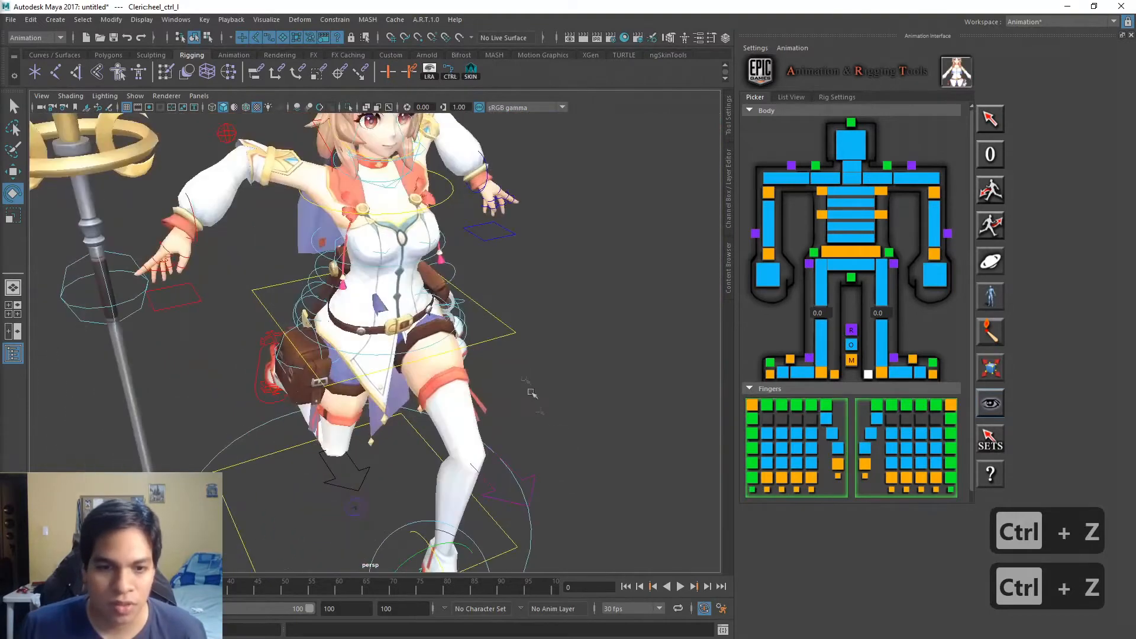
alt+drag(539, 410, 394, 307)
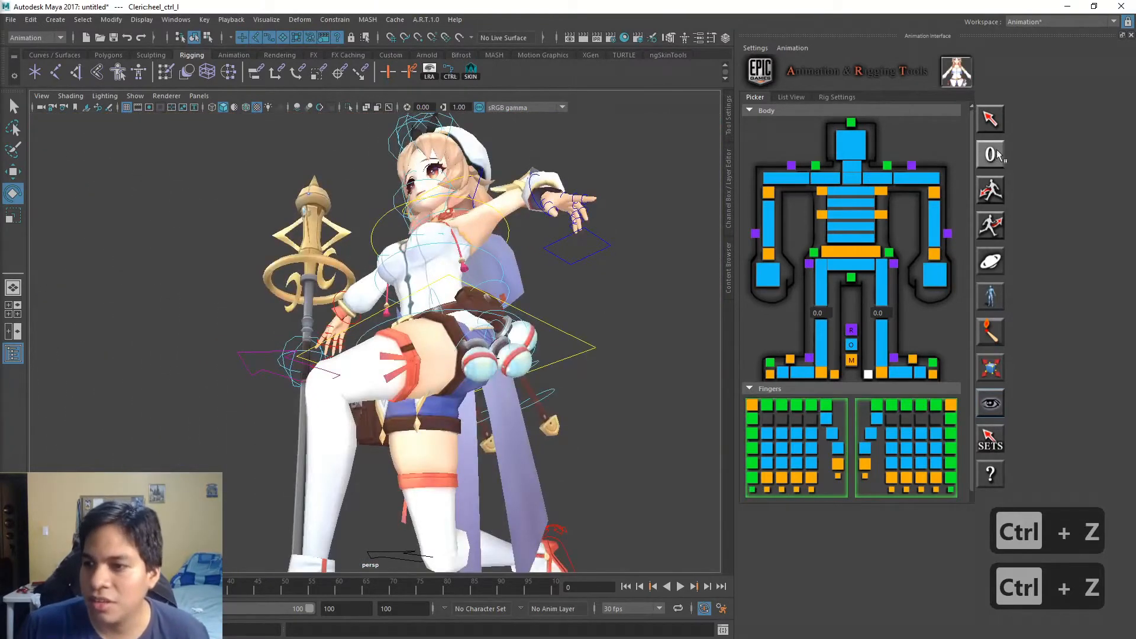
click(991, 156)
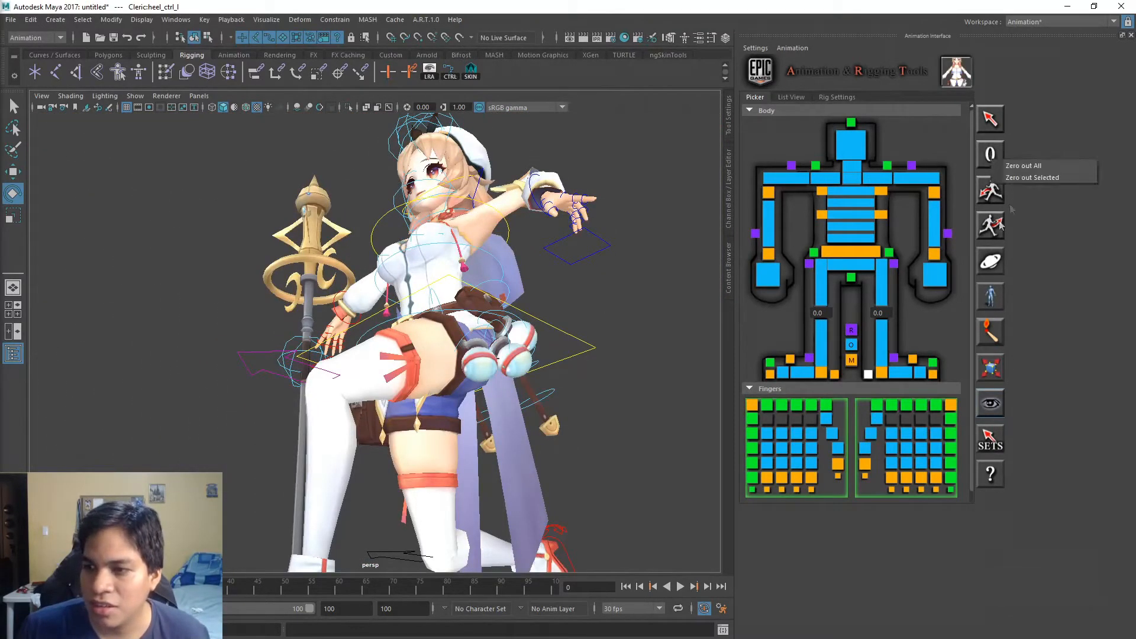
click(1037, 167)
Test the mid-spine IK control on the torso and undo the change
alt+drag(533, 308, 602, 304)
alt+middle_drag(518, 305, 571, 343)
alt+right_drag(512, 284, 543, 258)
alt+drag(543, 259, 455, 264)
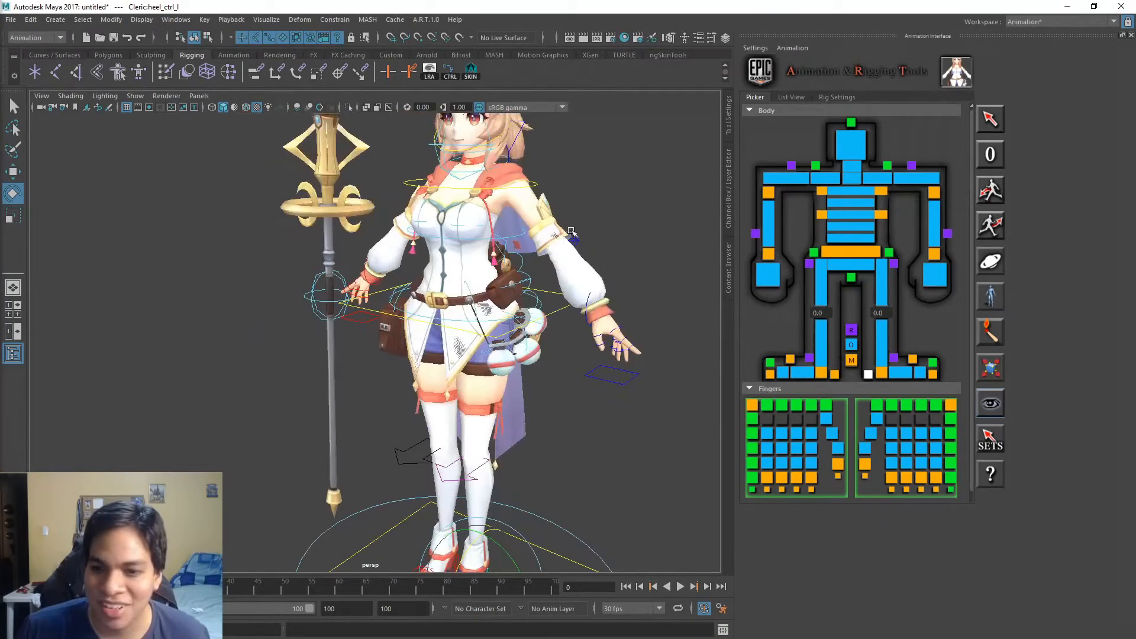
alt+middle_drag(455, 264, 437, 332)
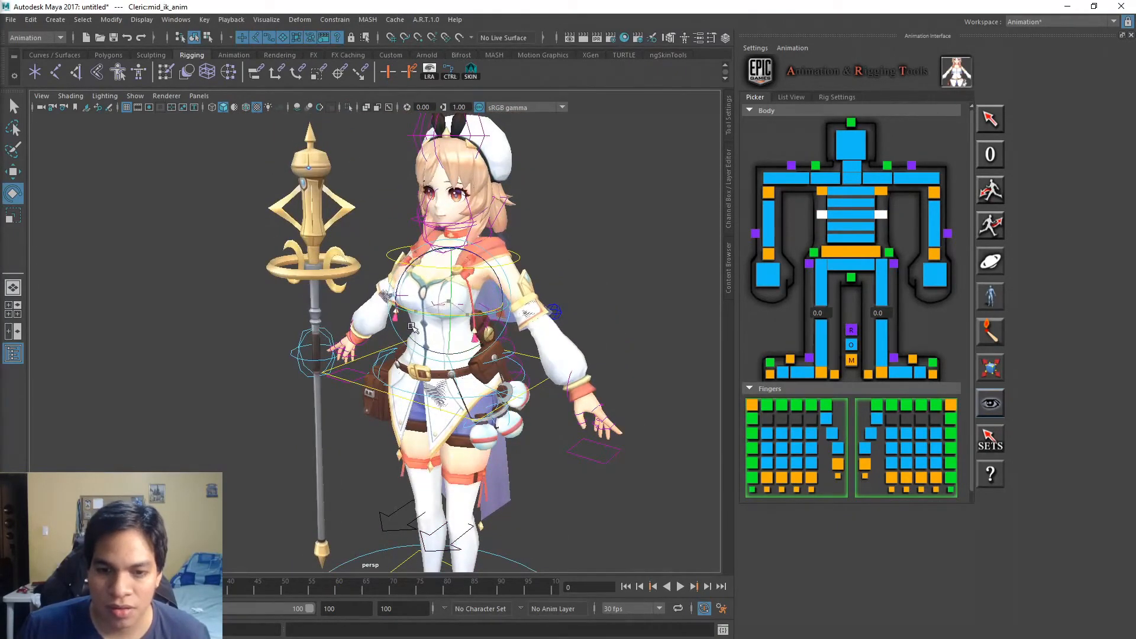
key(ctrl+z)
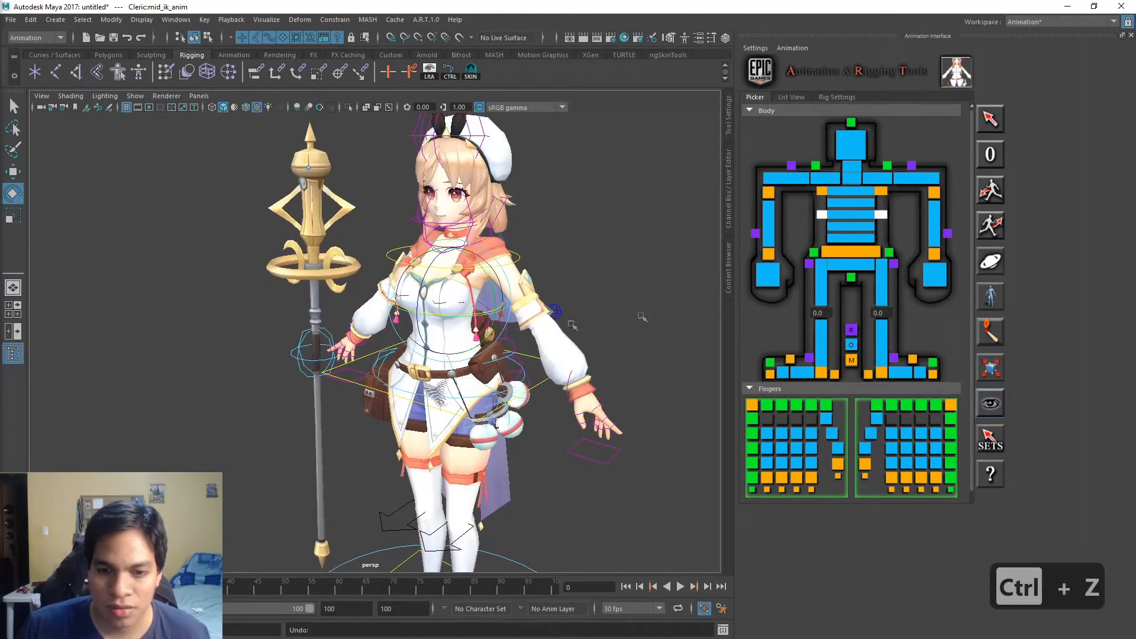
Select the body control and examine the cleric's upper body and face from the side
click(870, 256)
drag(443, 390, 387, 320)
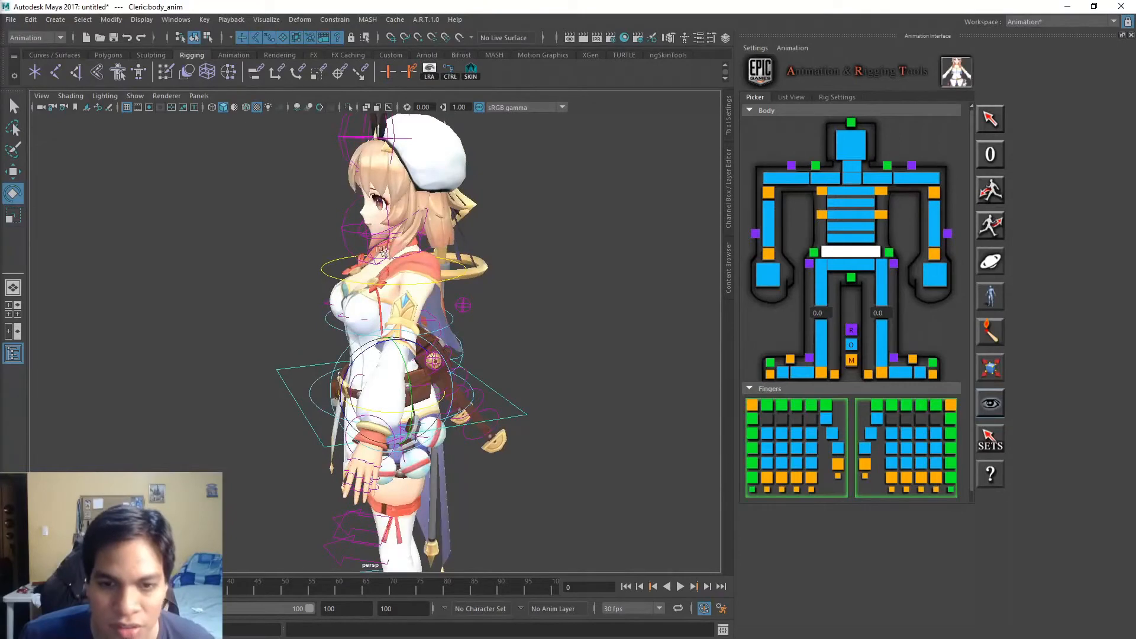
scroll(495, 274, up, 3)
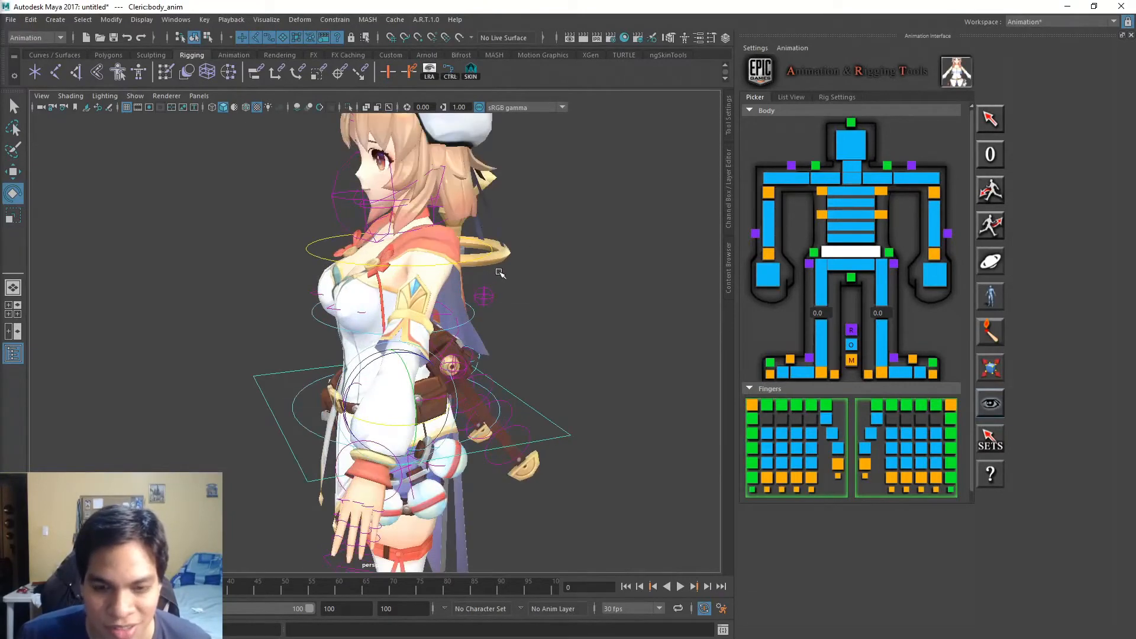
alt+middle_drag(452, 237, 492, 270)
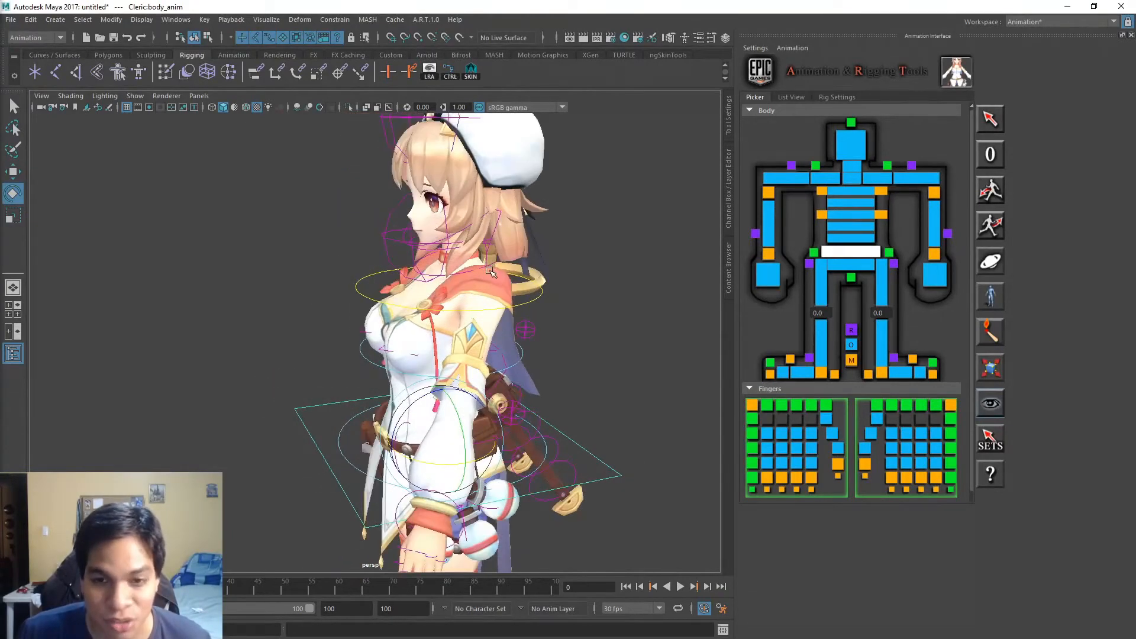
scroll(491, 271, up, 2)
alt+drag(417, 232, 390, 159)
Select the jaw control, test-move the jaw, and undo the changes
click(457, 231)
click(429, 185)
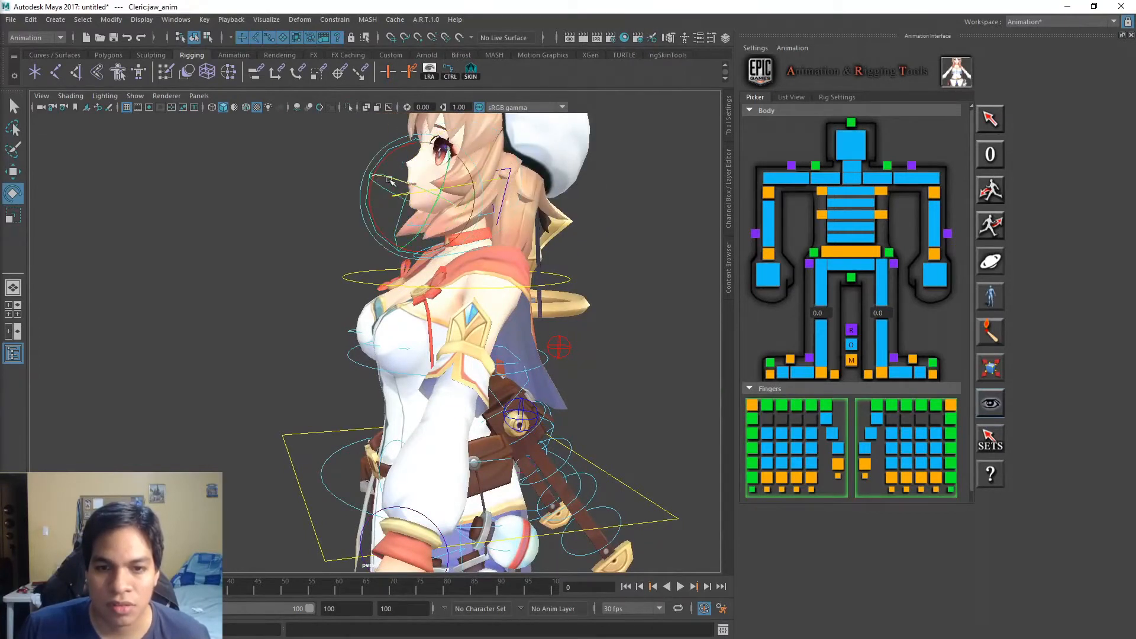
key(w)
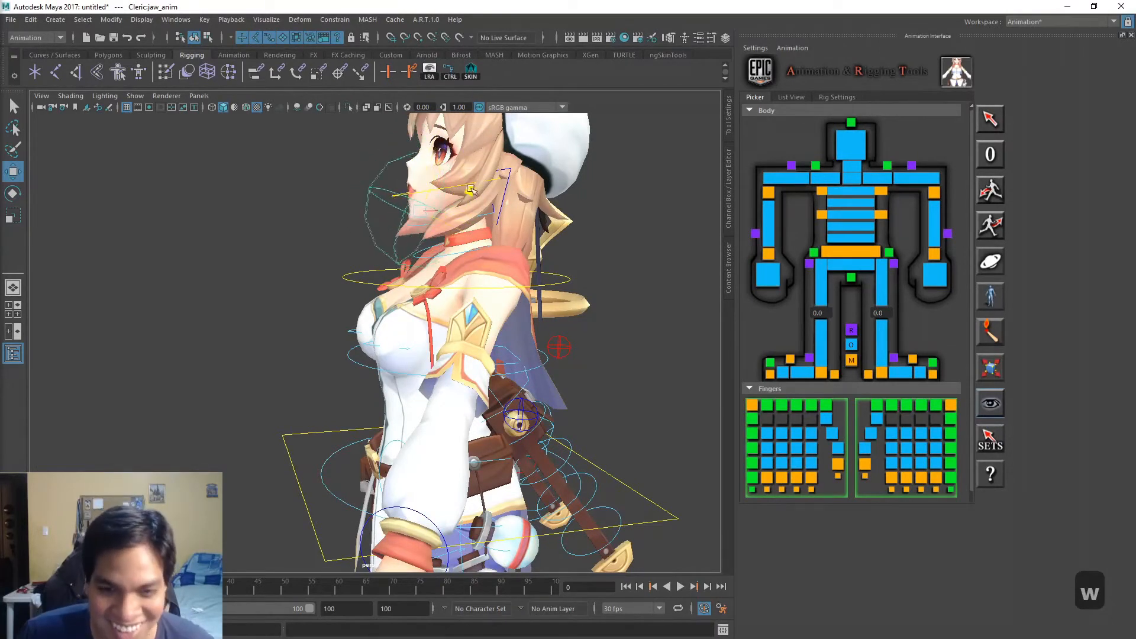
drag(470, 189, 475, 174)
key(ctrl+z)
key(ctrl+z)
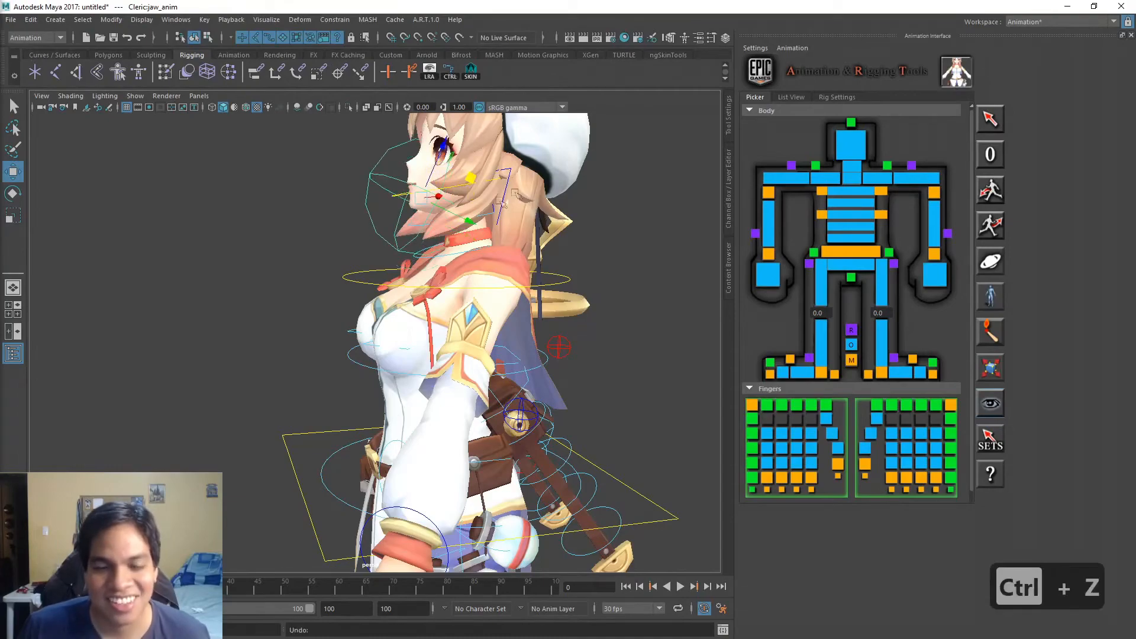
key(ctrl+z)
key(ctrl+z)
key(ctrl+z)
key(ctrl+z)
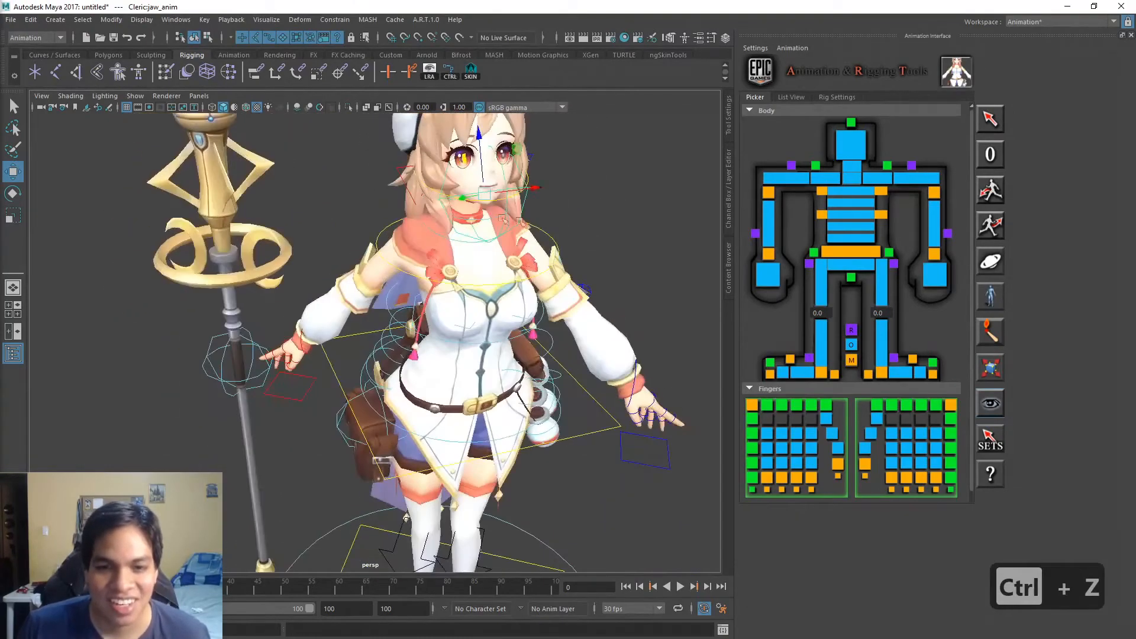
Select the hat decoration's left control and examine the cleric's hat from the side
alt+drag(587, 223, 561, 192)
alt+middle_drag(561, 193, 502, 307)
alt+drag(515, 255, 422, 188)
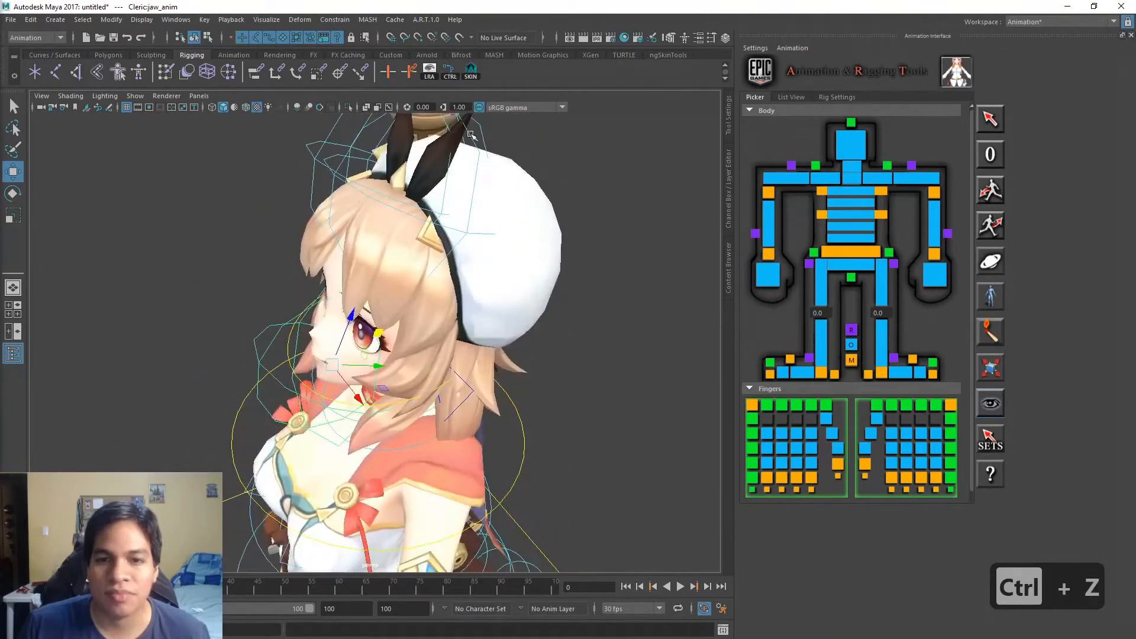
click(470, 135)
alt+drag(470, 135, 477, 182)
key(w)
key(e)
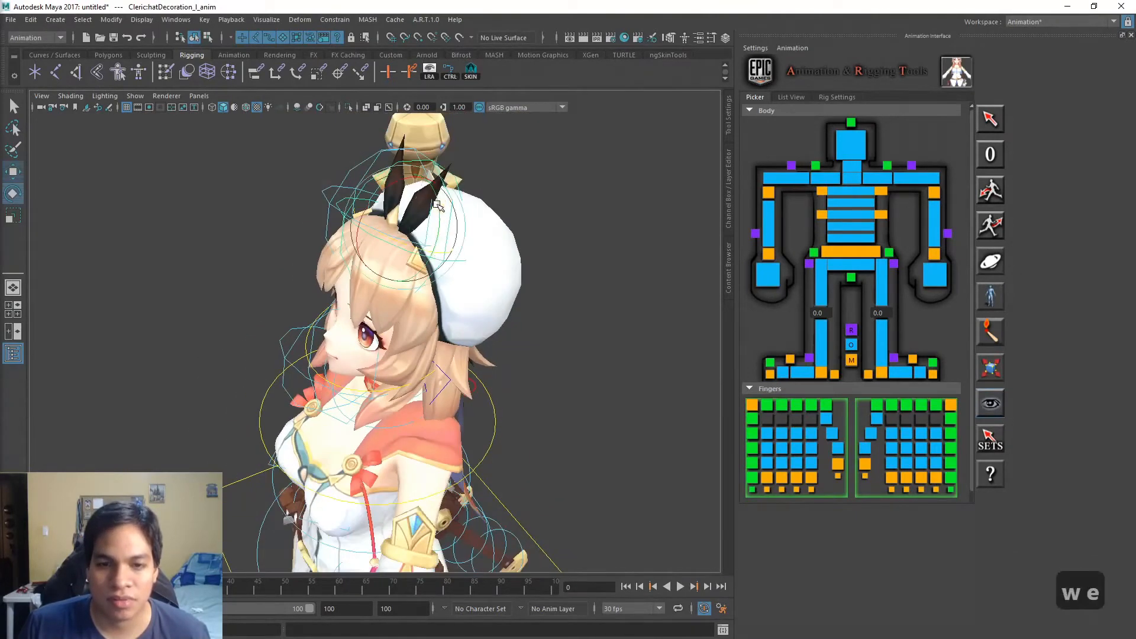
key(w)
alt+drag(433, 213, 427, 170)
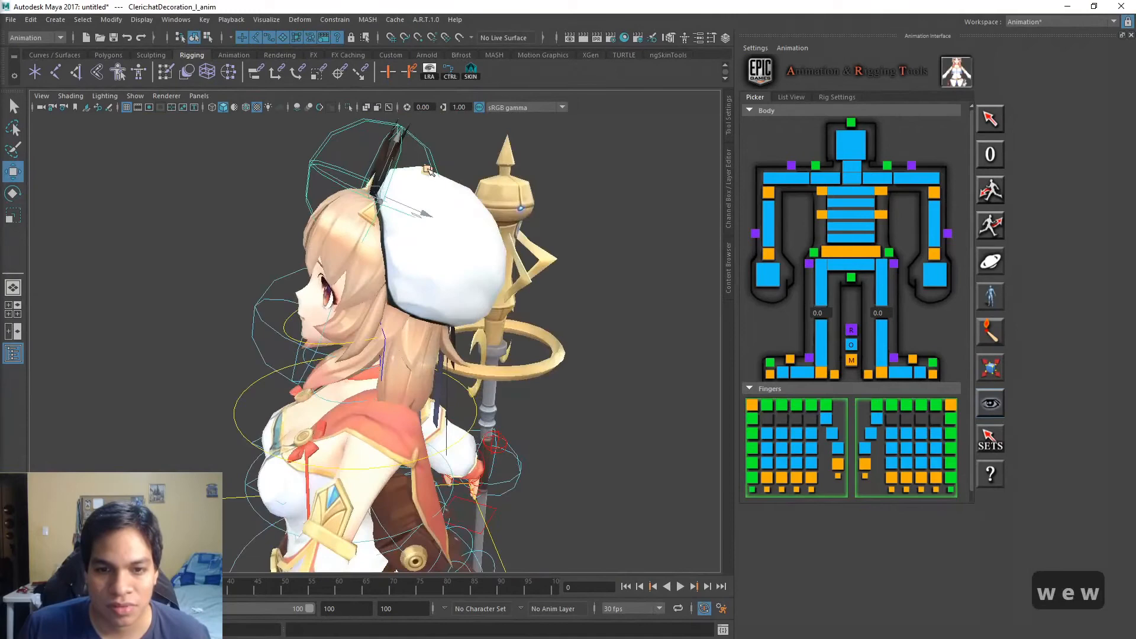
scroll(440, 181, up, 2)
scroll(433, 208, down, 1)
alt+middle_drag(434, 208, 444, 268)
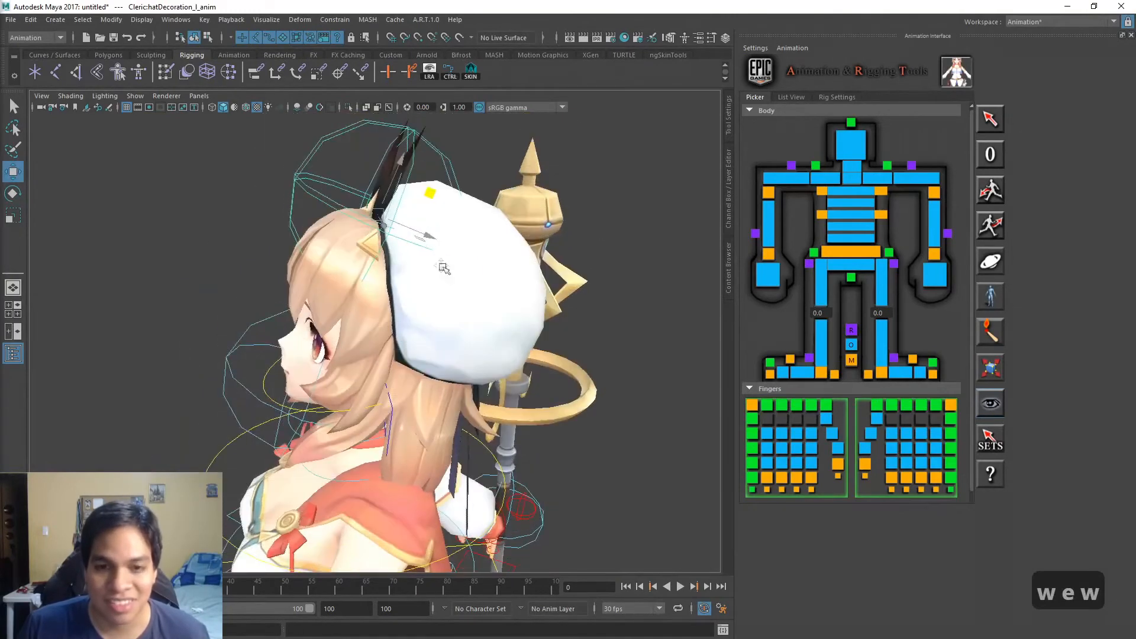
Test-rotate the hat decoration's left control and undo the rotation
alt+drag(449, 260, 448, 167)
key(w)
key(e)
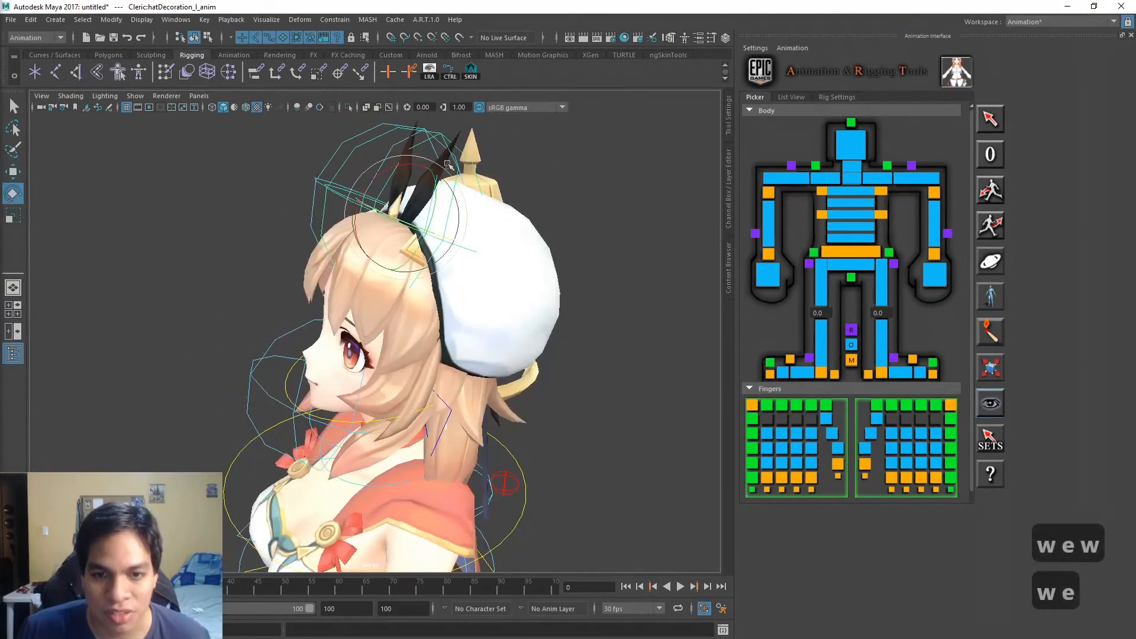
drag(359, 188, 436, 175)
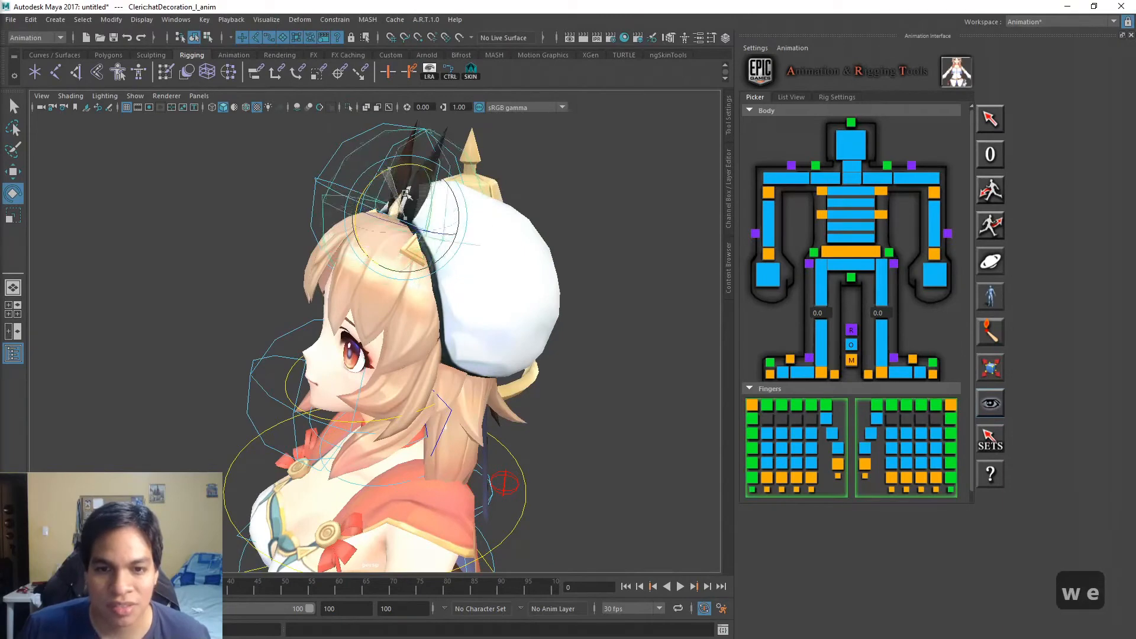
key(z)
Select the head FK control, test it from the side view, and undo the change
alt+drag(325, 426, 309, 355)
click(375, 295)
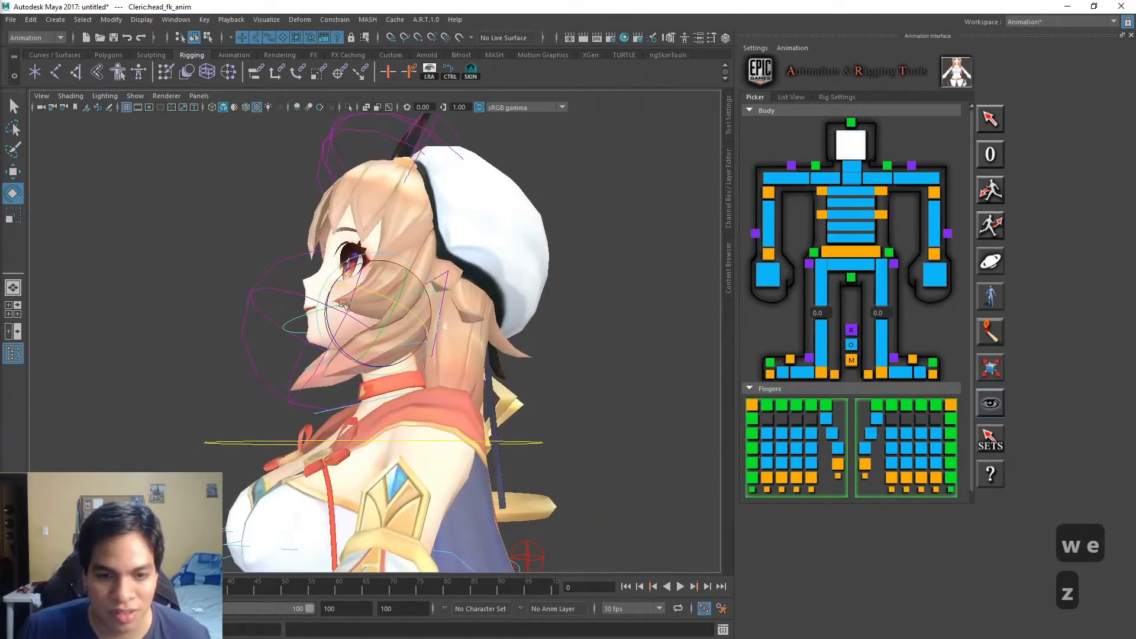
mouse_move(375, 295)
alt+mouse_down()
mouse_move(335, 333)
mouse_move(337, 302)
mouse_move(349, 313)
mouse_move(354, 297)
alt+mouse_up()
key(ctrl+z)
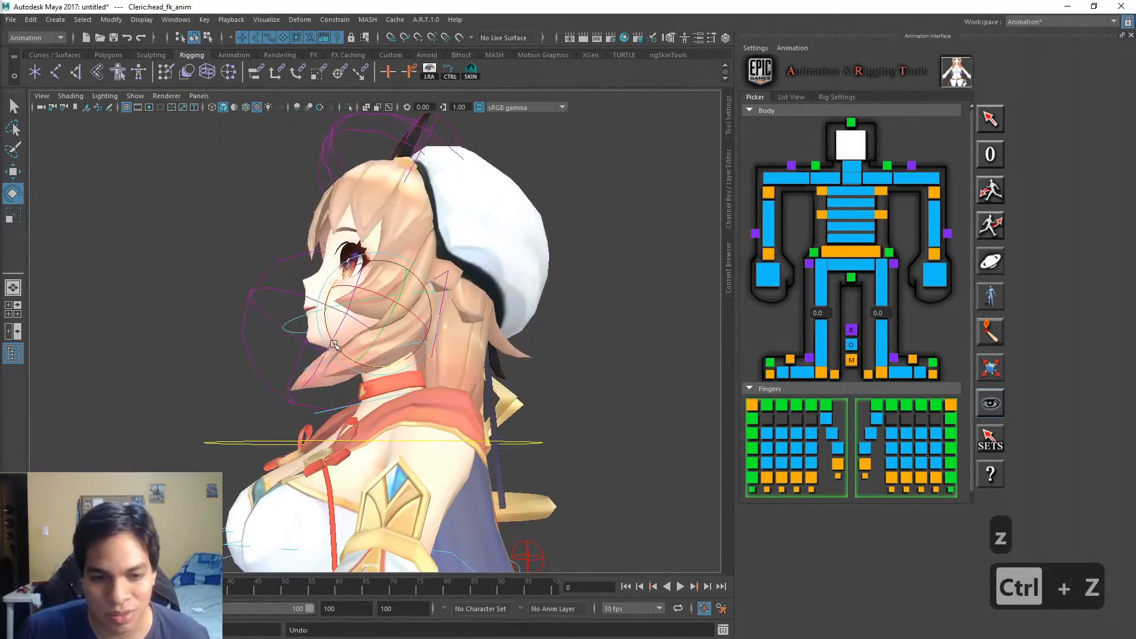
Reselect the jaw control and test-rotate the jaw, checking the face from the side and front
click(281, 295)
key(w)
key(e)
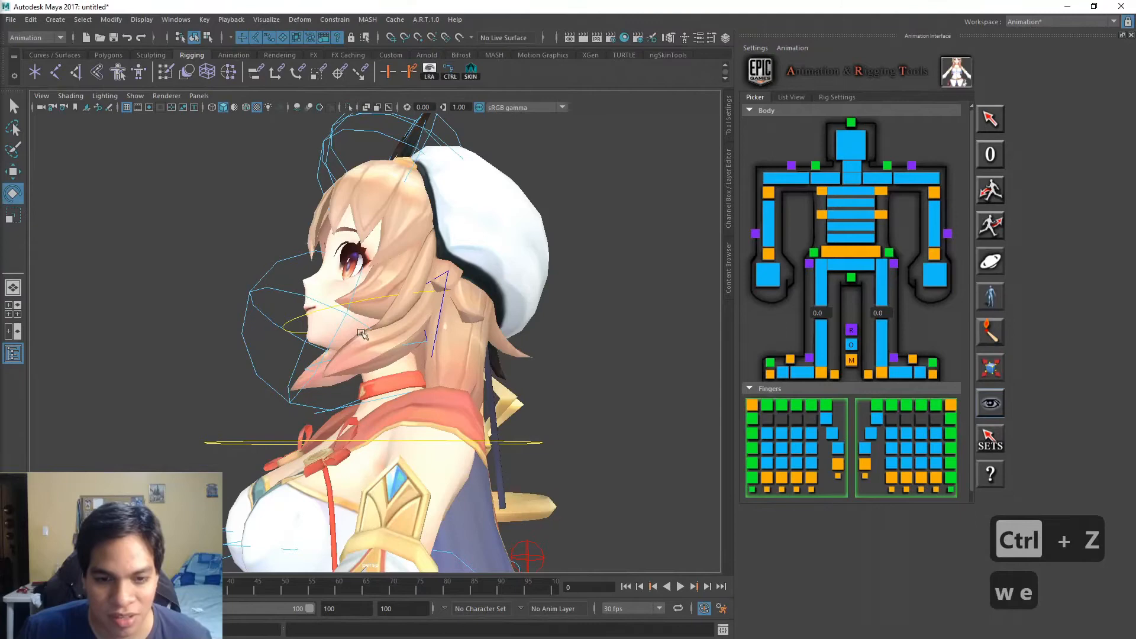
key(w)
alt+drag(294, 288, 369, 331)
alt+drag(284, 324, 364, 347)
click(325, 338)
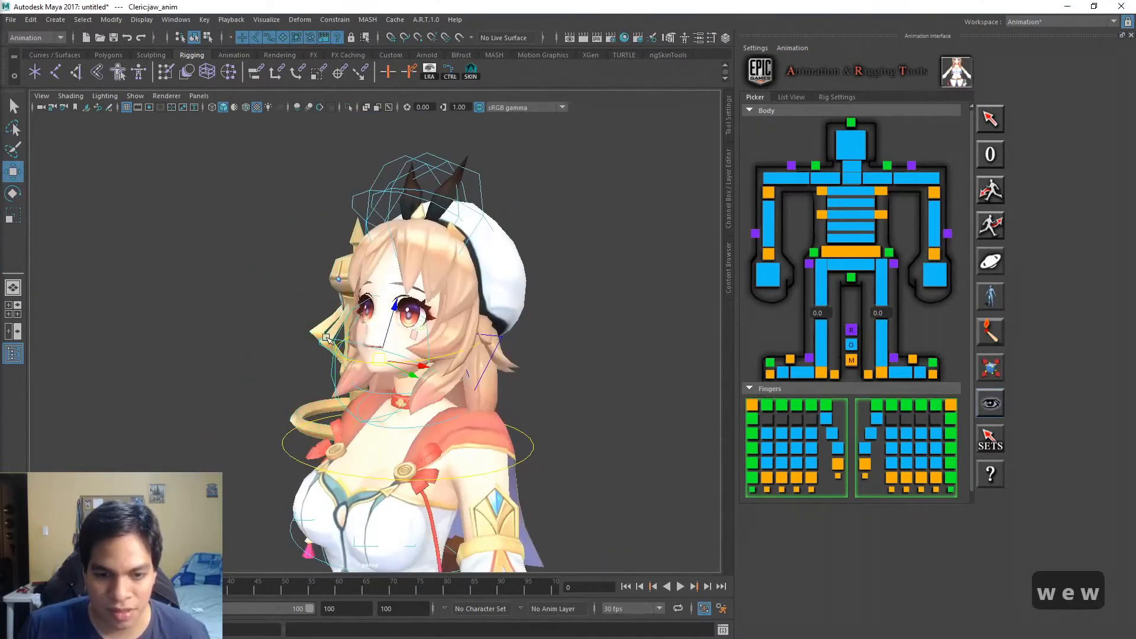
middle_drag(413, 329, 407, 342)
scroll(409, 342, up, 5)
alt+drag(409, 344, 352, 340)
key(e)
drag(275, 314, 295, 291)
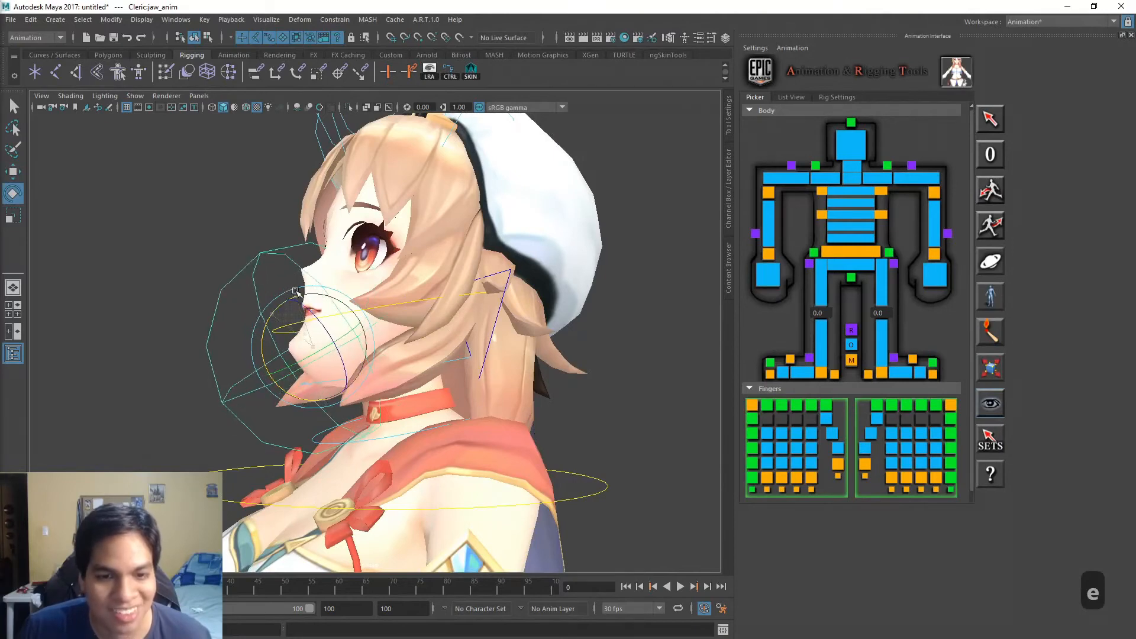
key(w)
drag(360, 358, 408, 370)
Zero out all of the cleric's animation controls
right_click(1004, 153)
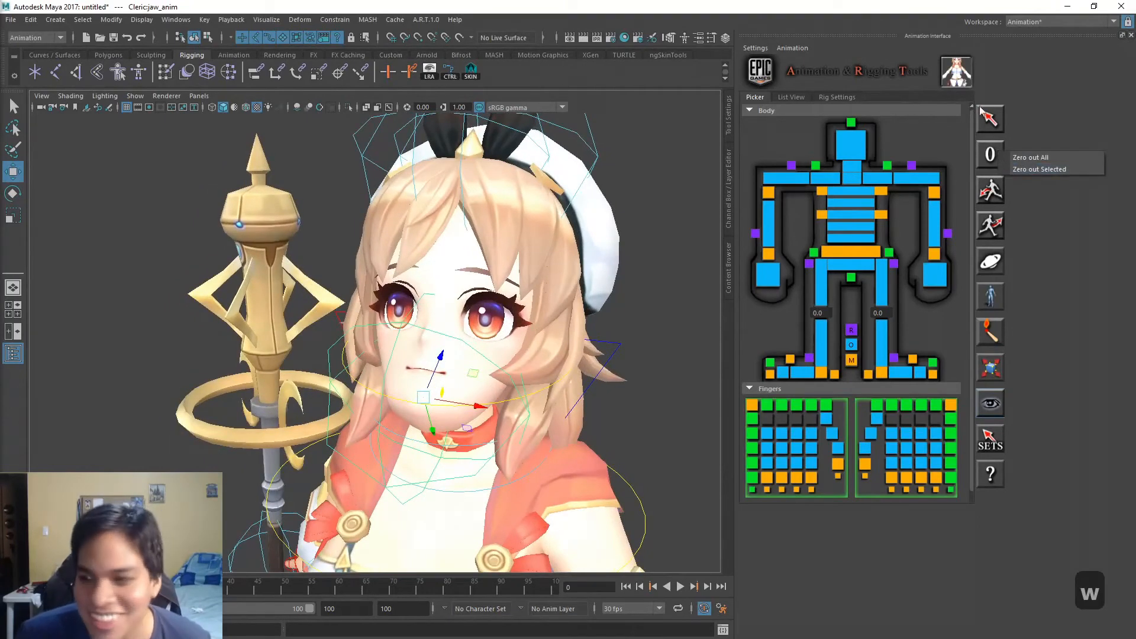
click(1036, 158)
scroll(587, 304, down, 4)
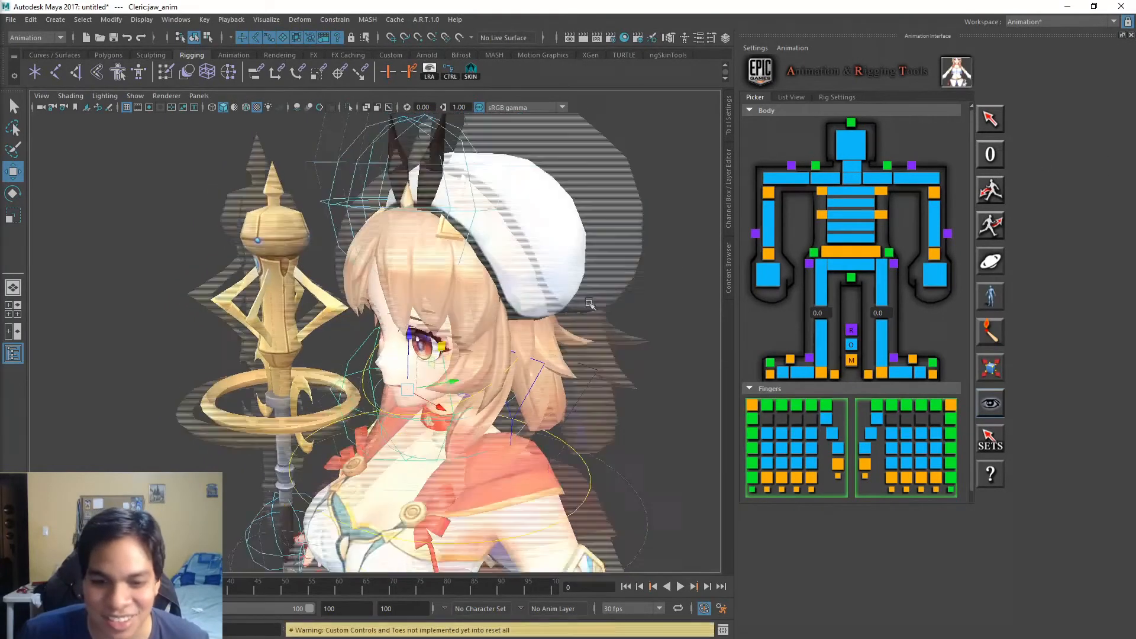
scroll(476, 333, up, 3)
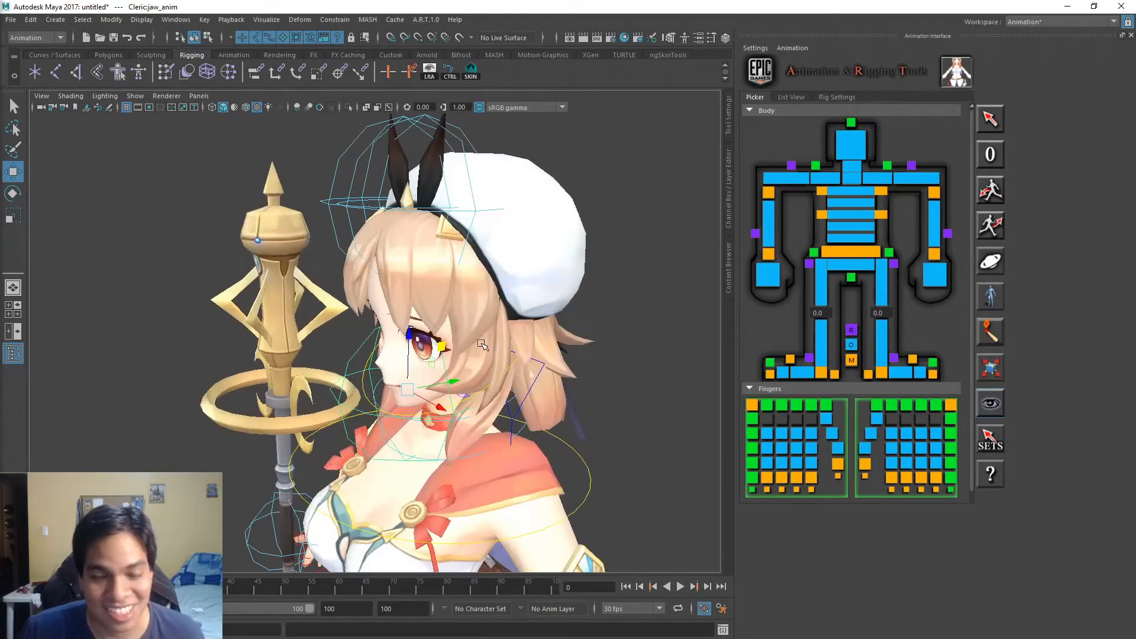
Examine the cleric's body from the front and inspect the left hand close up
alt+drag(475, 327, 541, 335)
scroll(550, 338, down, 4)
scroll(547, 338, down, 2)
alt+middle_drag(530, 314, 526, 229)
scroll(518, 322, down, 2)
alt+middle_drag(540, 390, 546, 331)
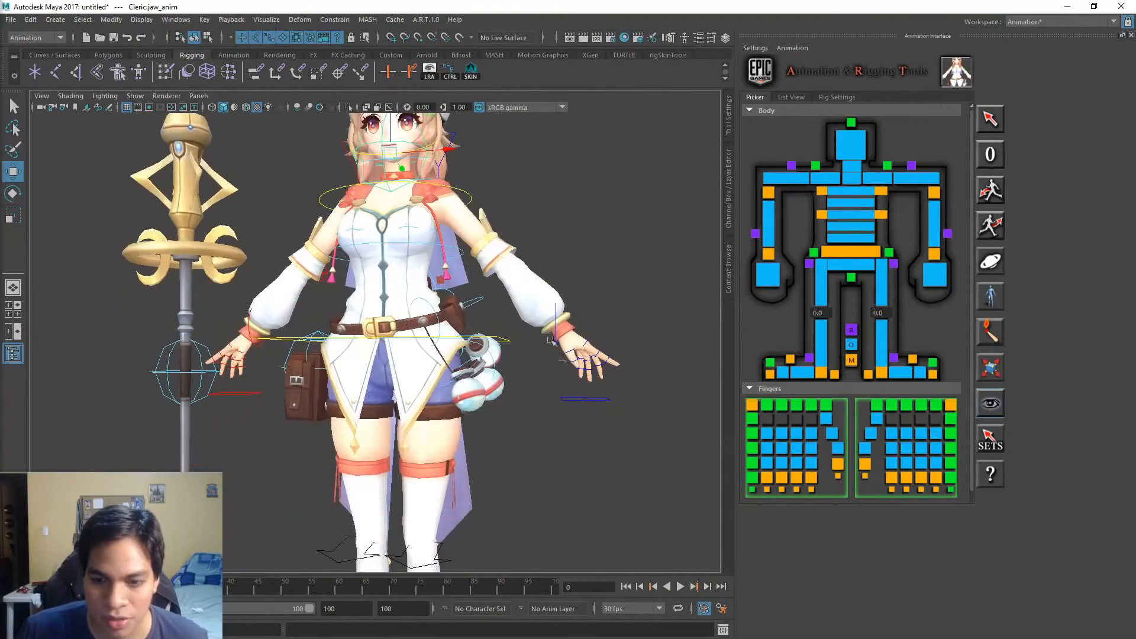
alt+middle_drag(628, 364, 396, 223)
scroll(426, 227, up, 5)
alt+drag(454, 234, 378, 264)
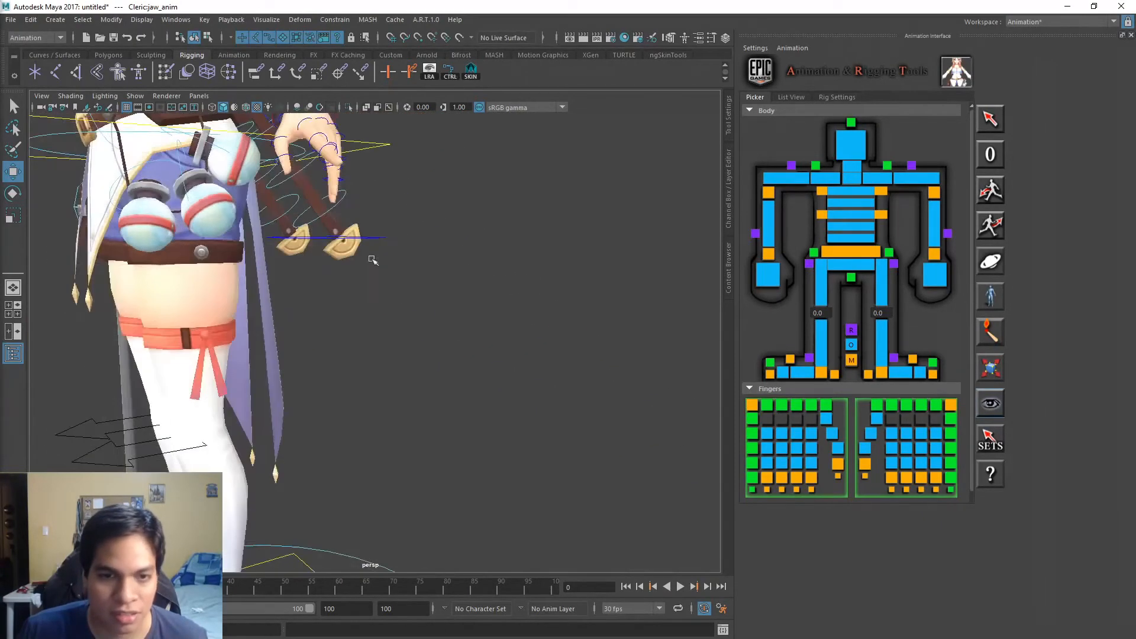
alt+middle_drag(378, 263, 410, 415)
alt+drag(414, 336, 573, 342)
Select the FK controls of all four left-hand fingers, excluding the thumb, and rotate them to test the bending
click(408, 408)
click(934, 408)
shift+click(920, 406)
shift+click(905, 406)
shift+click(891, 405)
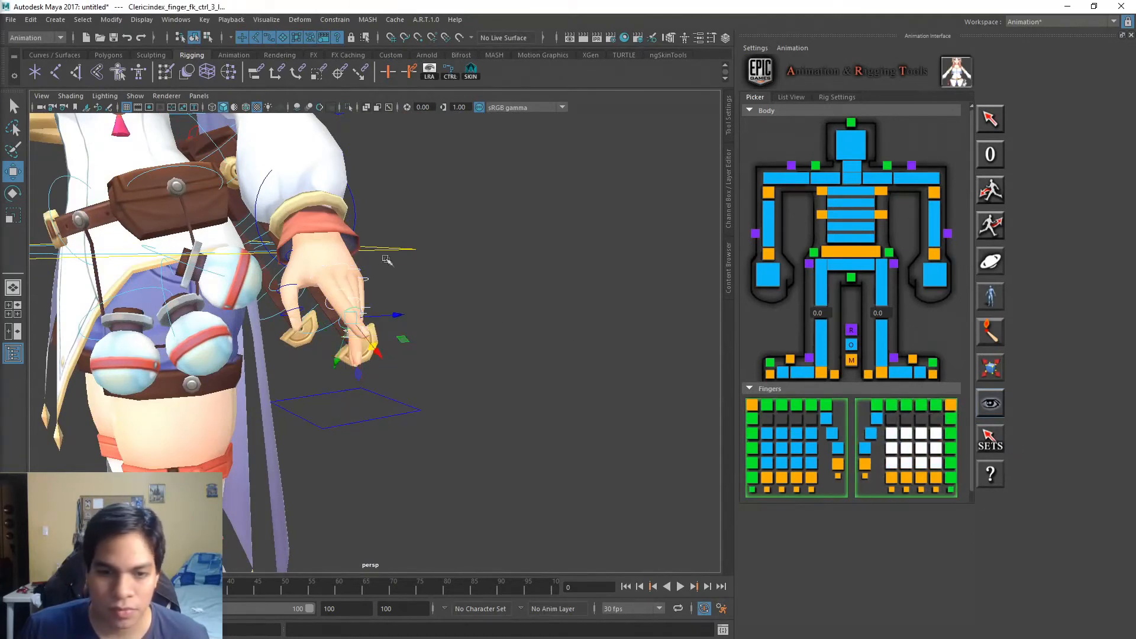
key(e)
drag(376, 294, 379, 287)
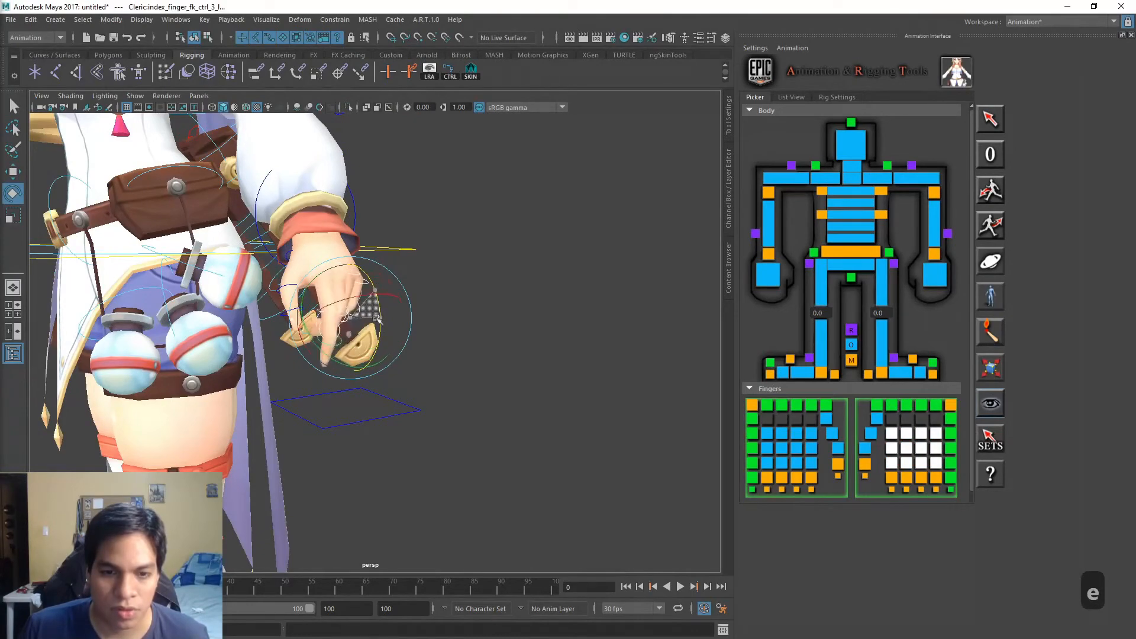
Test-rotate the selected left-hand finger controls back and forth, checking the deformation from several angles
alt+right_drag(403, 231, 421, 236)
alt+drag(421, 236, 352, 246)
alt+middle_drag(352, 246, 522, 284)
alt+drag(471, 273, 413, 282)
alt+drag(378, 392, 400, 411)
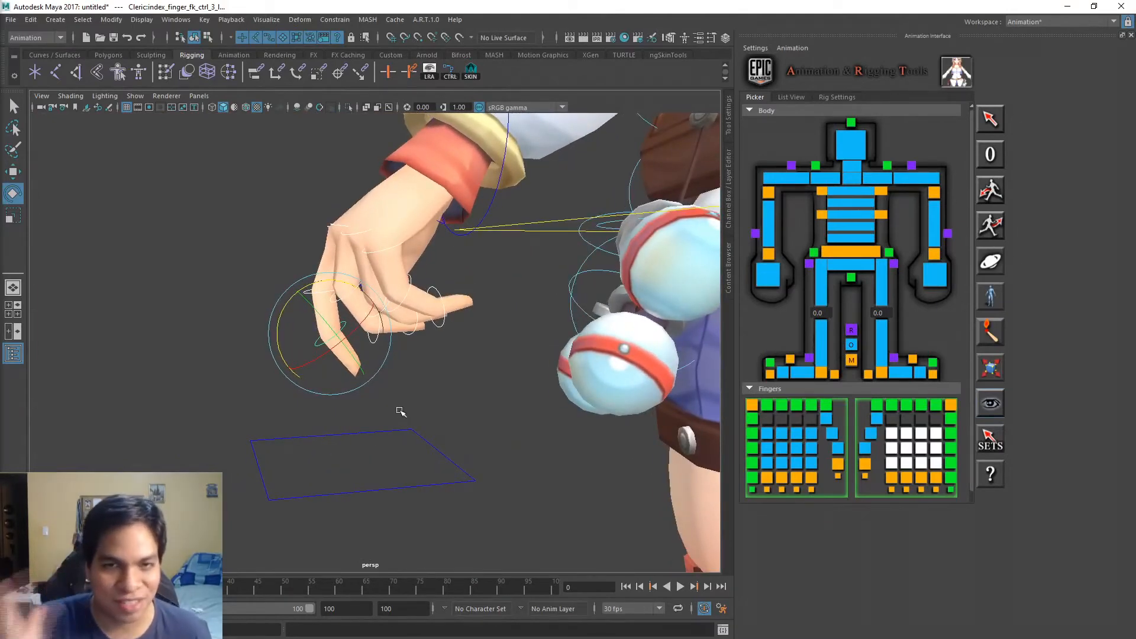
drag(282, 312, 342, 335)
alt+drag(531, 268, 485, 264)
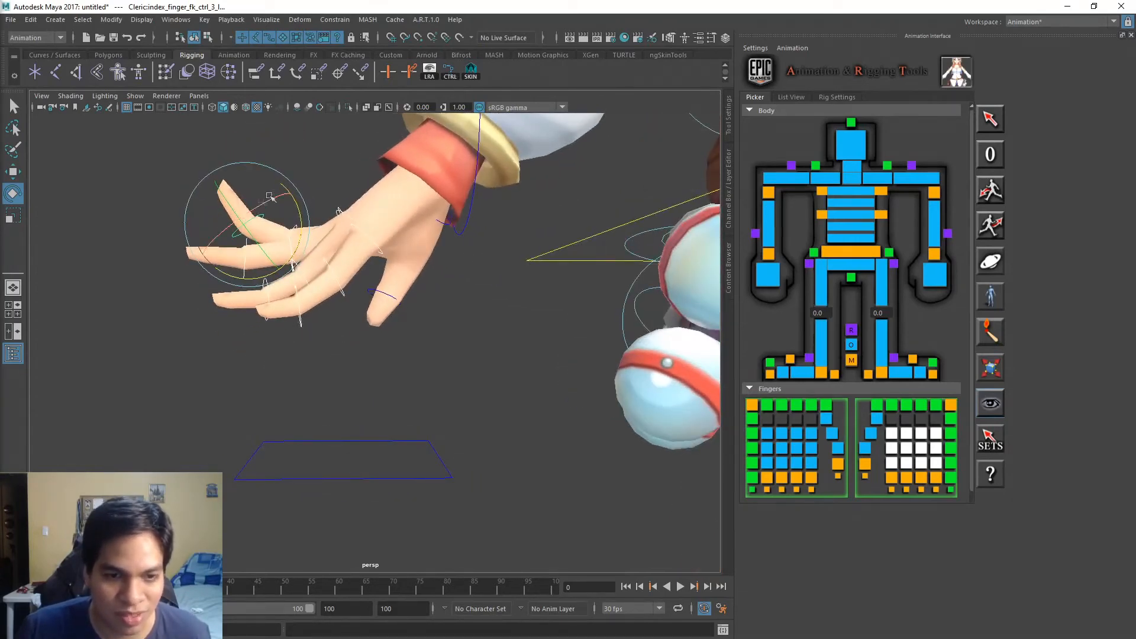
drag(293, 202, 234, 197)
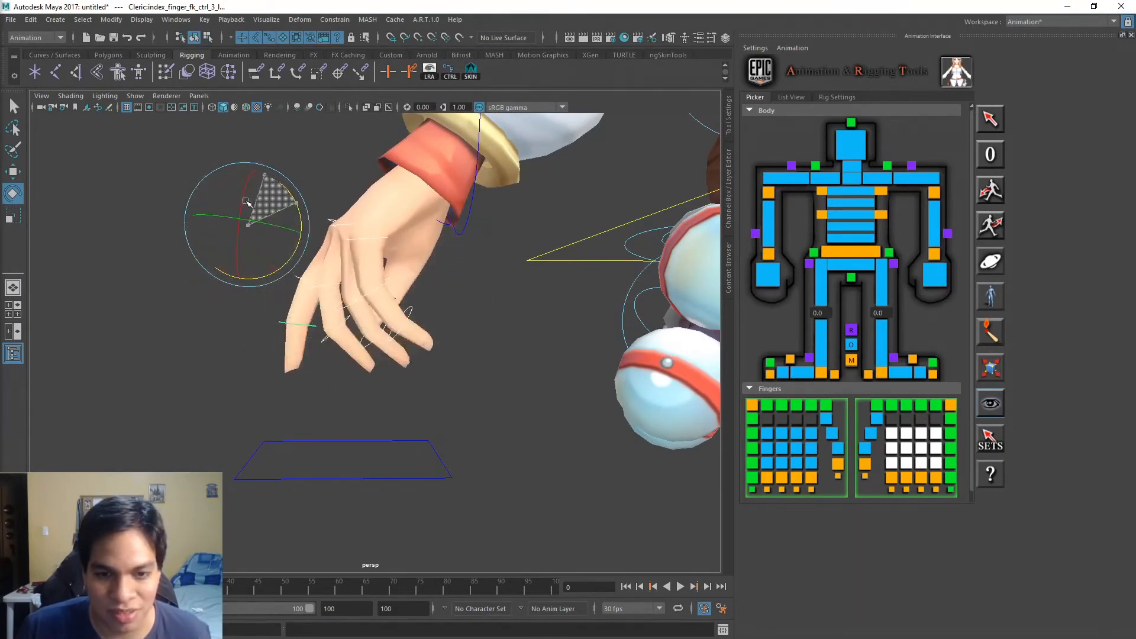
alt+drag(406, 205, 355, 244)
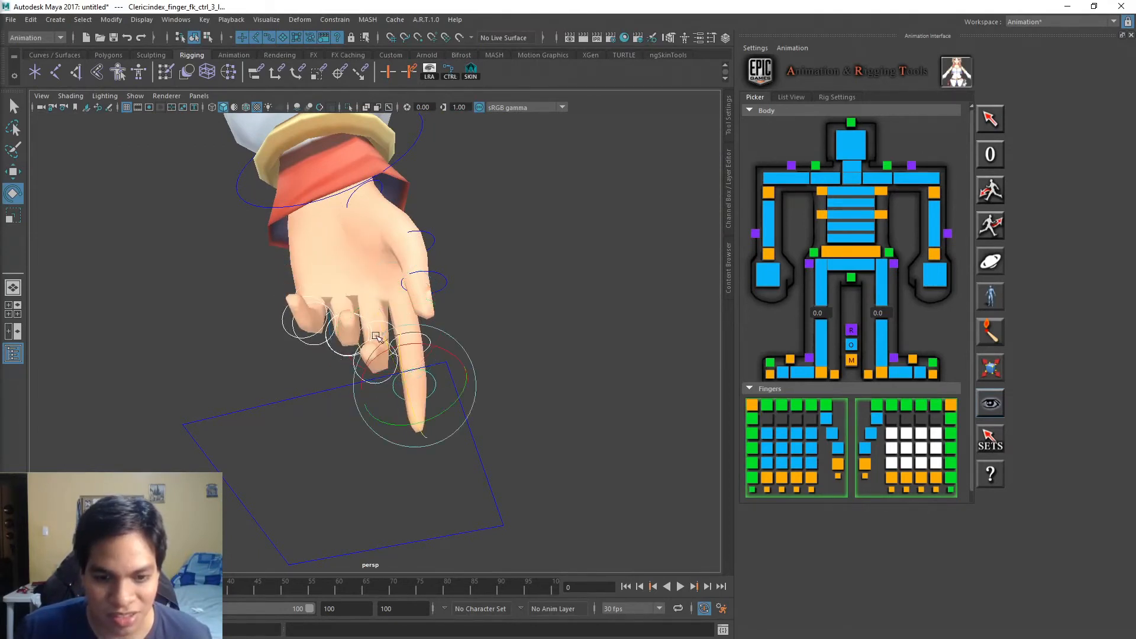
mouse_move(375, 393)
alt+mouse_down()
mouse_move(388, 419)
mouse_move(367, 405)
alt+mouse_up()
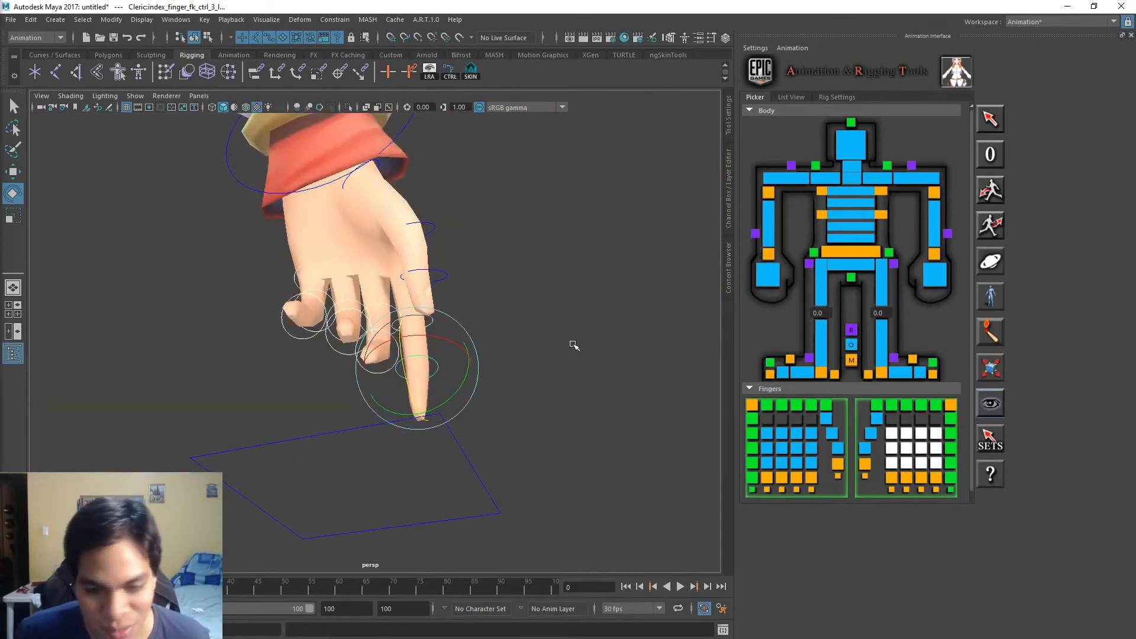
Zero out all controls to reset the left hand's fingers
alt+right_drag(517, 371, 370, 393)
alt+drag(370, 392, 391, 365)
alt+right_drag(296, 370, 337, 369)
alt+middle_drag(338, 370, 390, 366)
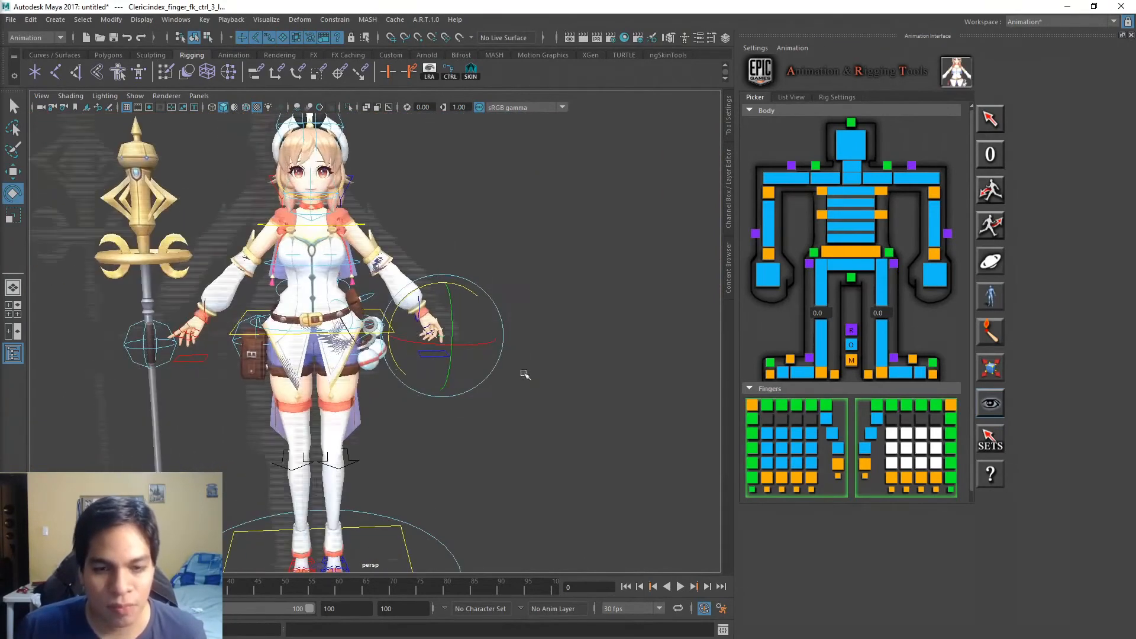
scroll(525, 374, up, 4)
right_click(990, 163)
click(1020, 172)
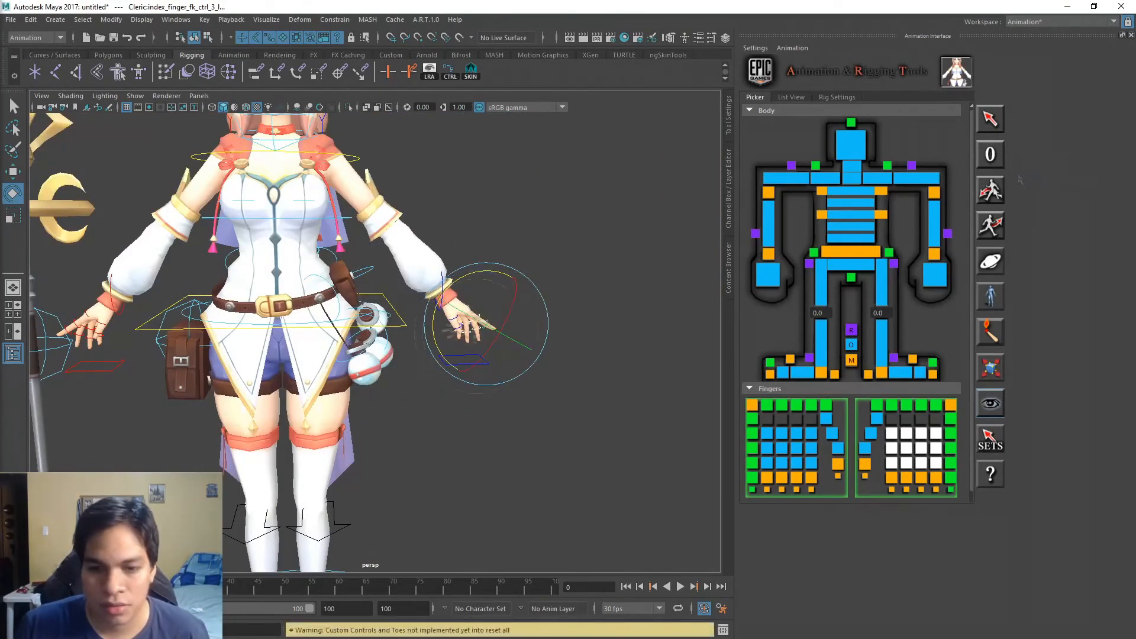
Switch to the Select tool and deselect the finger controls, with the whole cleric and staff in view
scroll(567, 287, down, 3)
alt+drag(325, 376, 348, 394)
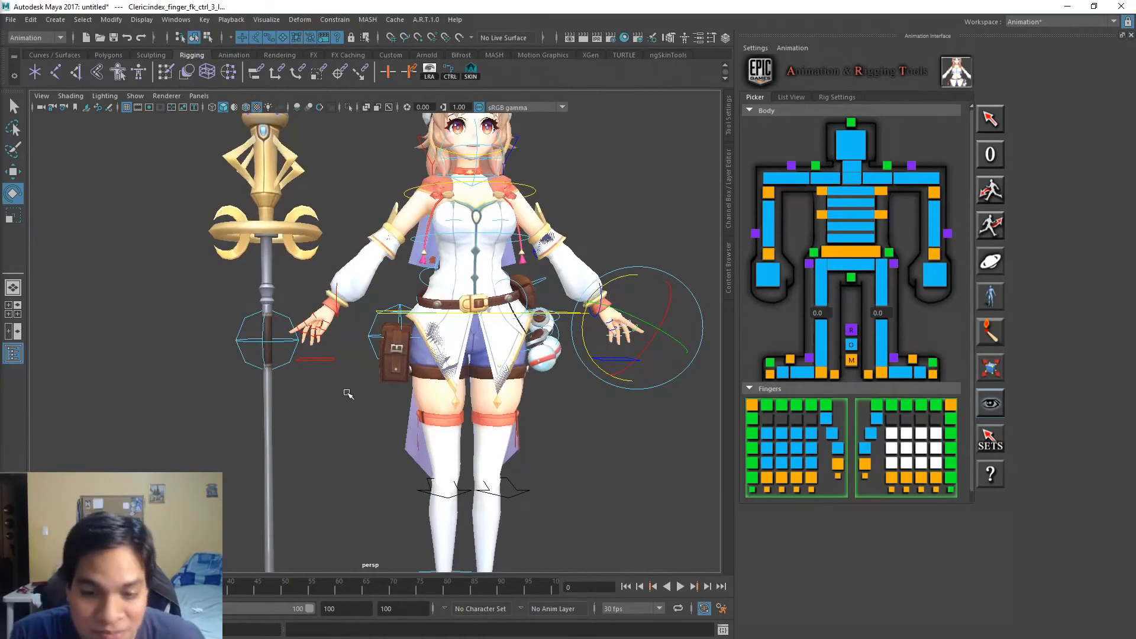
alt+middle_drag(595, 290, 545, 408)
alt+right_drag(544, 408, 525, 335)
scroll(504, 333, up, 2)
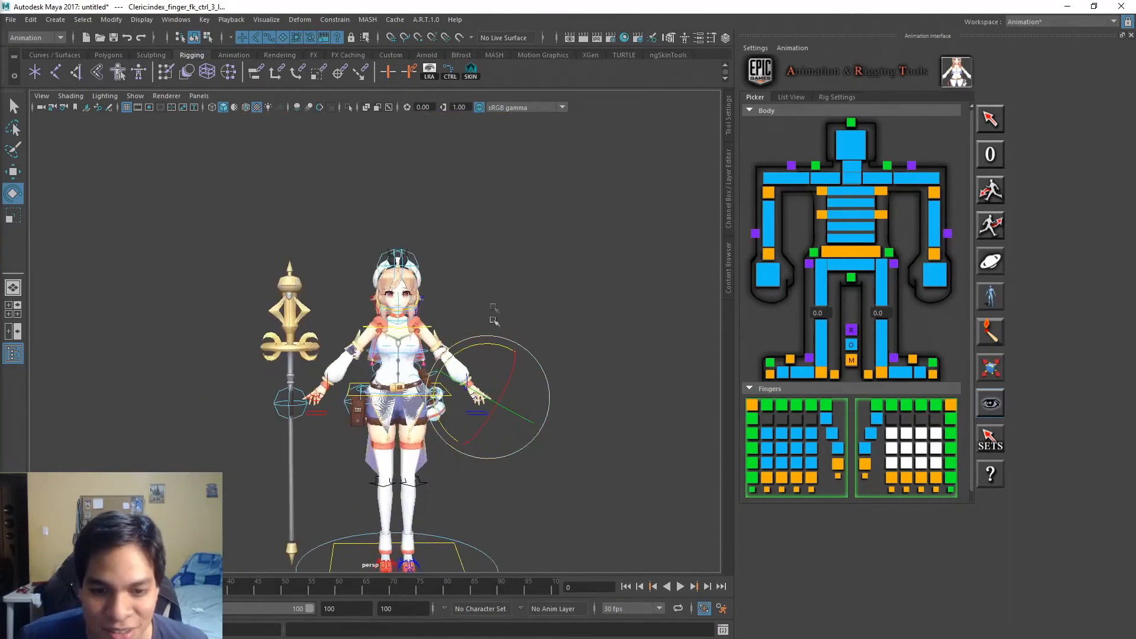
alt+middle_drag(488, 220, 481, 190)
key(q)
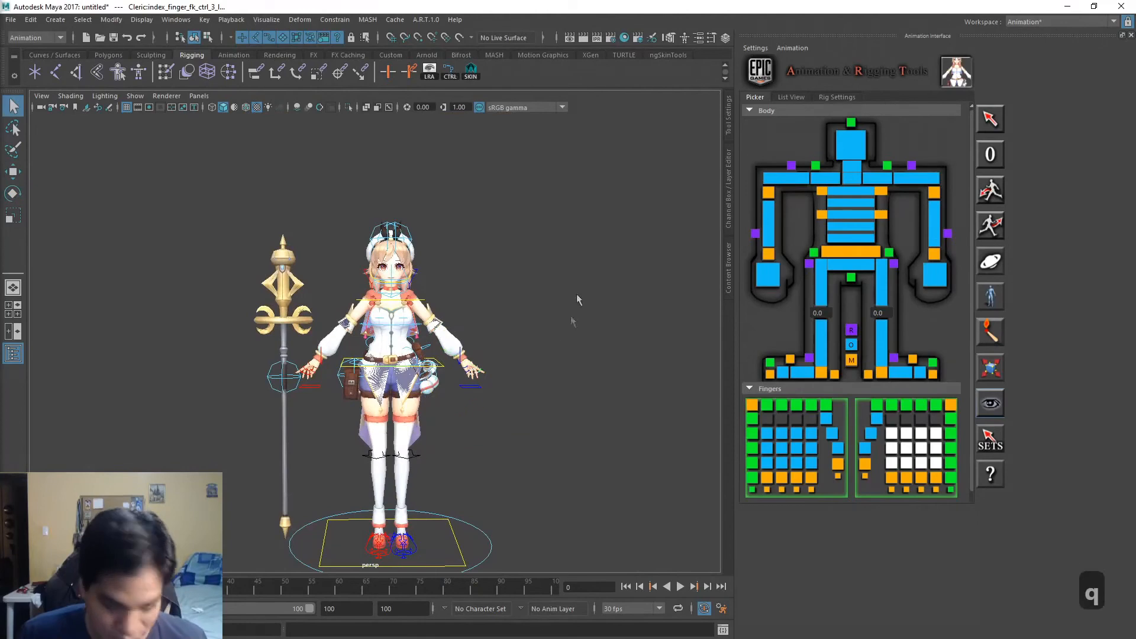
click(520, 459)
scroll(496, 509, up, 5)
scroll(508, 417, down, 4)
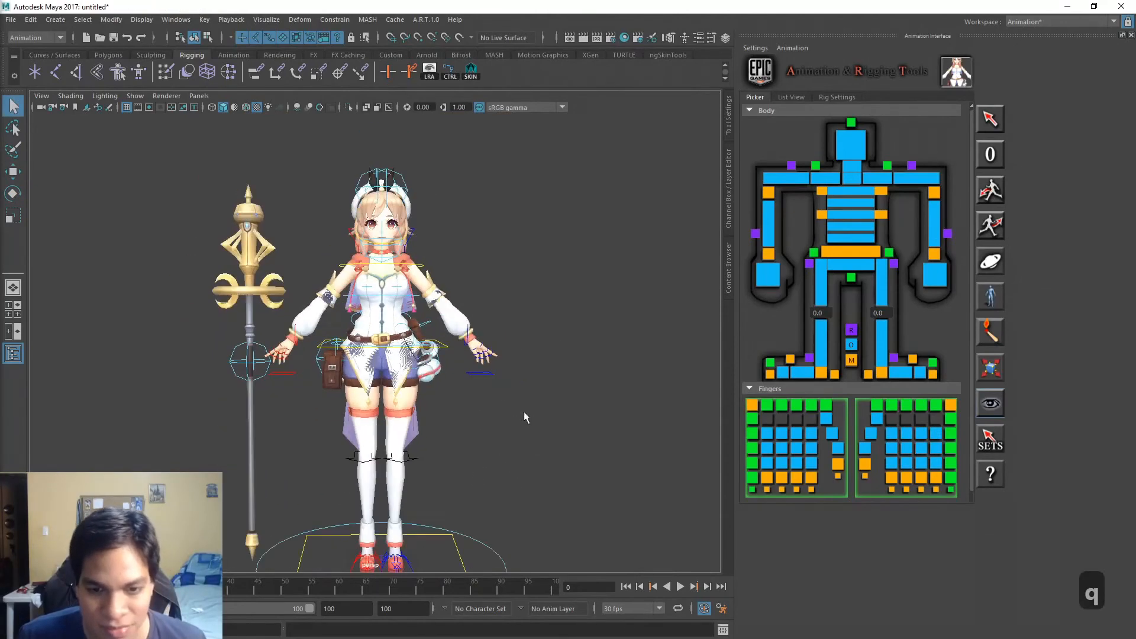
alt+middle_drag(524, 413, 516, 361)
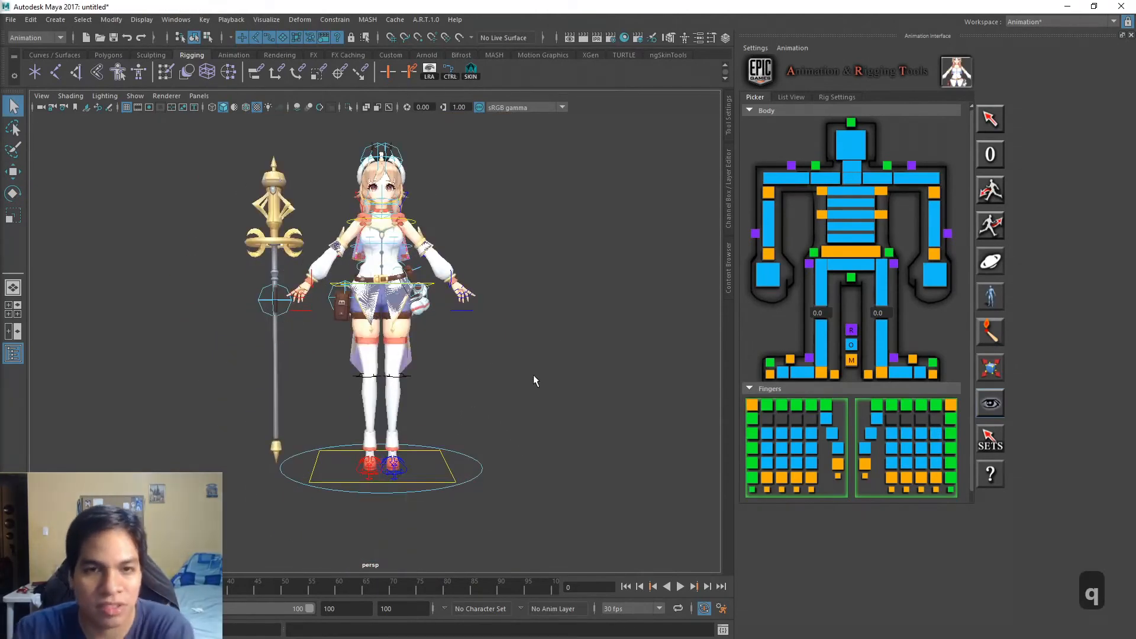